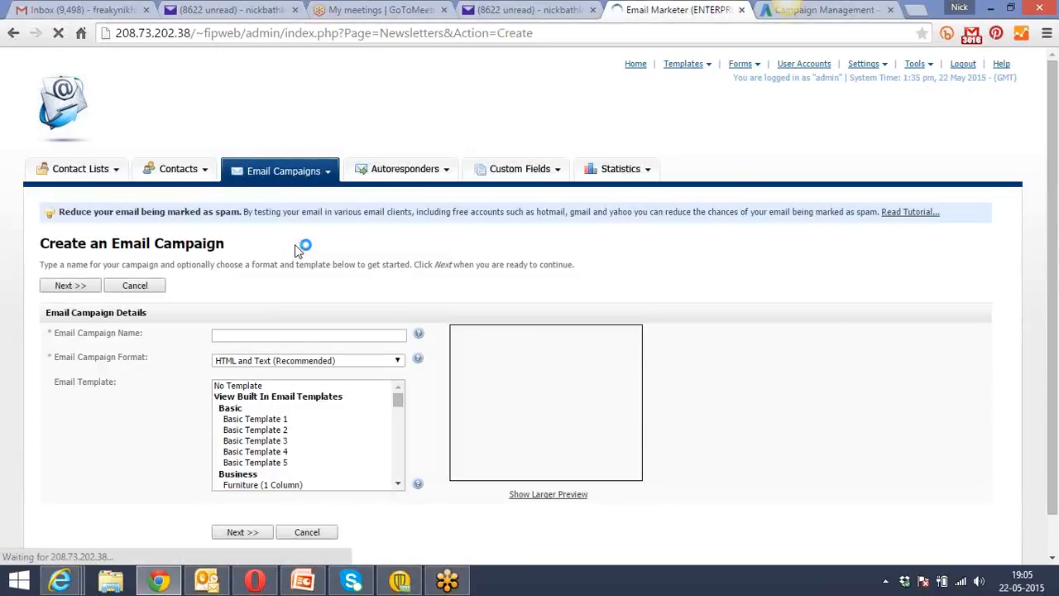
# Enter DMP - May 29th as the name of the new email campaign.
pyautogui.click(264, 335)
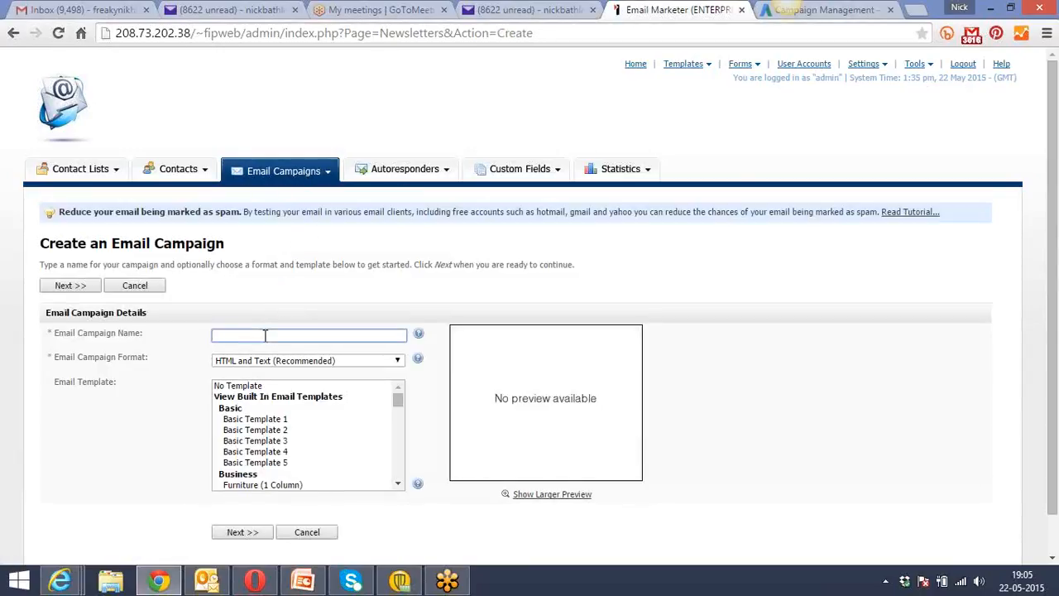
pyautogui.write('DMP - May 29th')
# Check the May 2015 calendar and change the email campaign name to DMP - May 30th.
pyautogui.click(1022, 581)
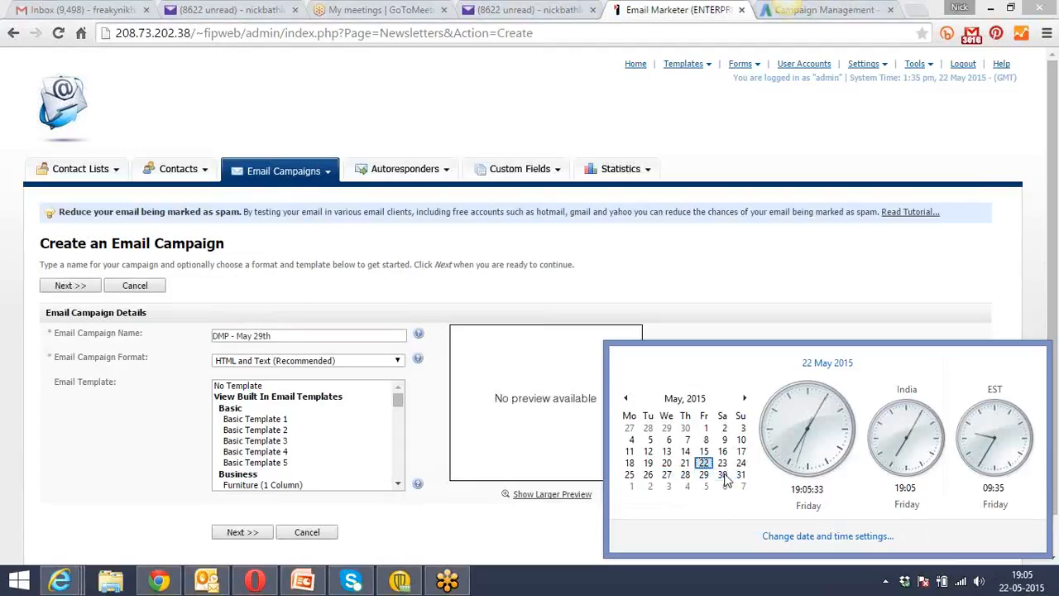
pyautogui.click(277, 337)
pyautogui.press('BackSpace')
pyautogui.press('BackSpace')
pyautogui.press('BackSpace')
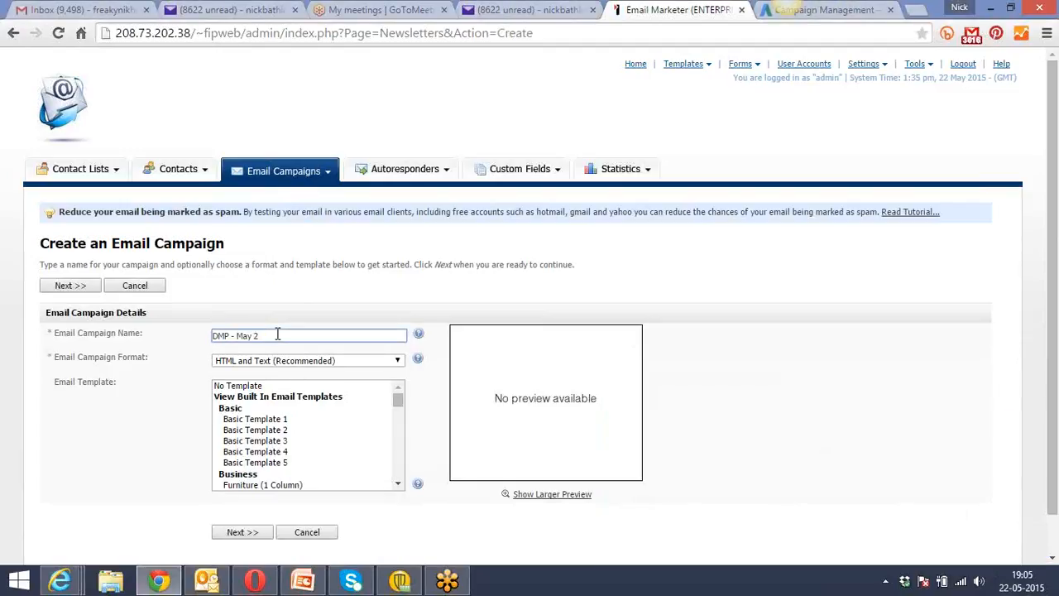
pyautogui.write('30th')
# Choose No Template for the email campaign and continue to its content form.
pyautogui.click(172, 409)
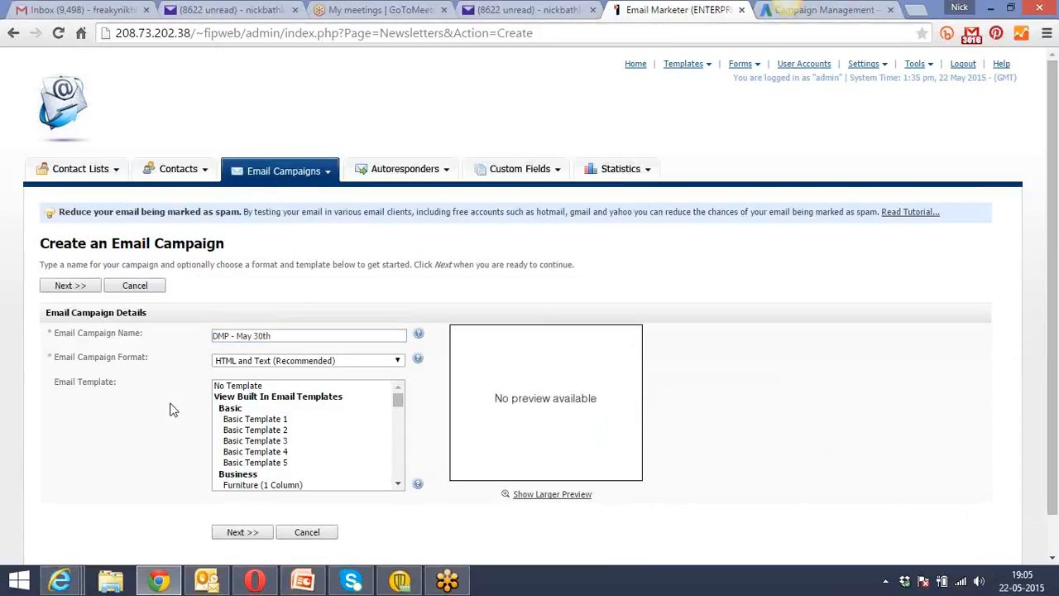
pyautogui.click(237, 387)
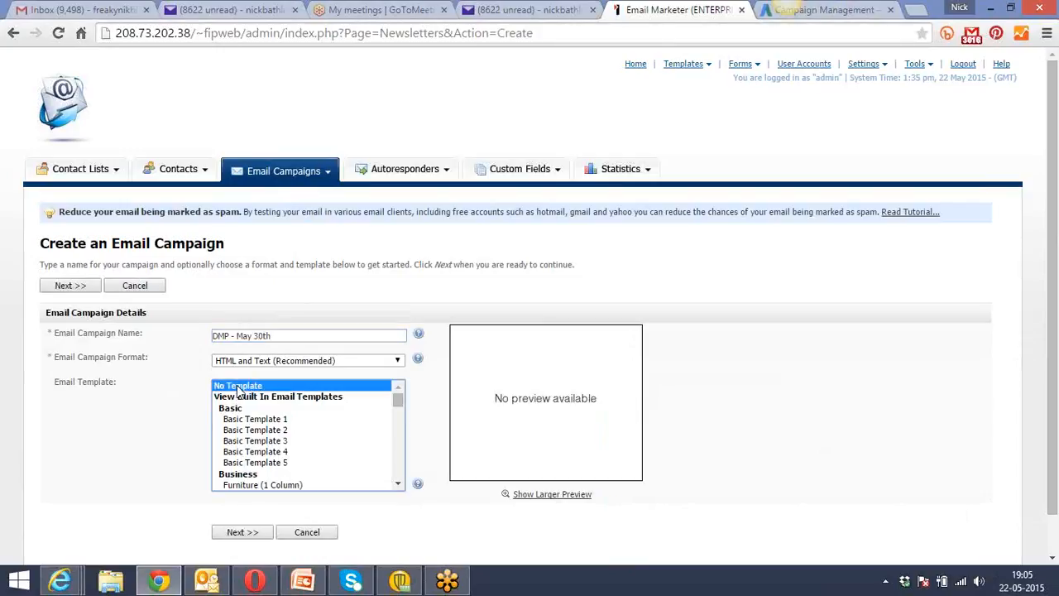
pyautogui.click(242, 532)
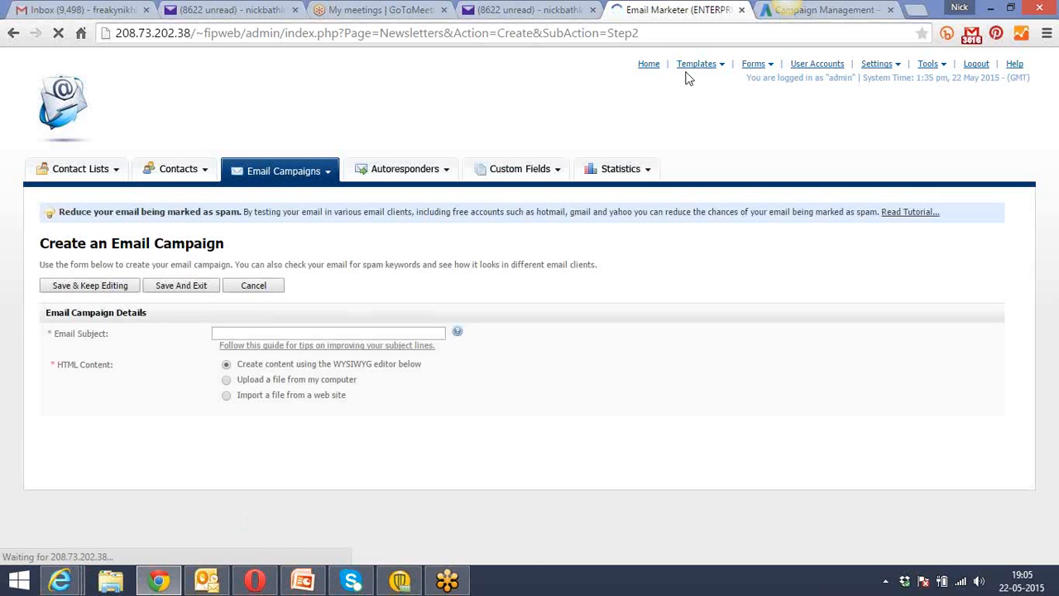
# Load mailchimp.com in place of the GoToMeeting meetings page.
pyautogui.click(377, 10)
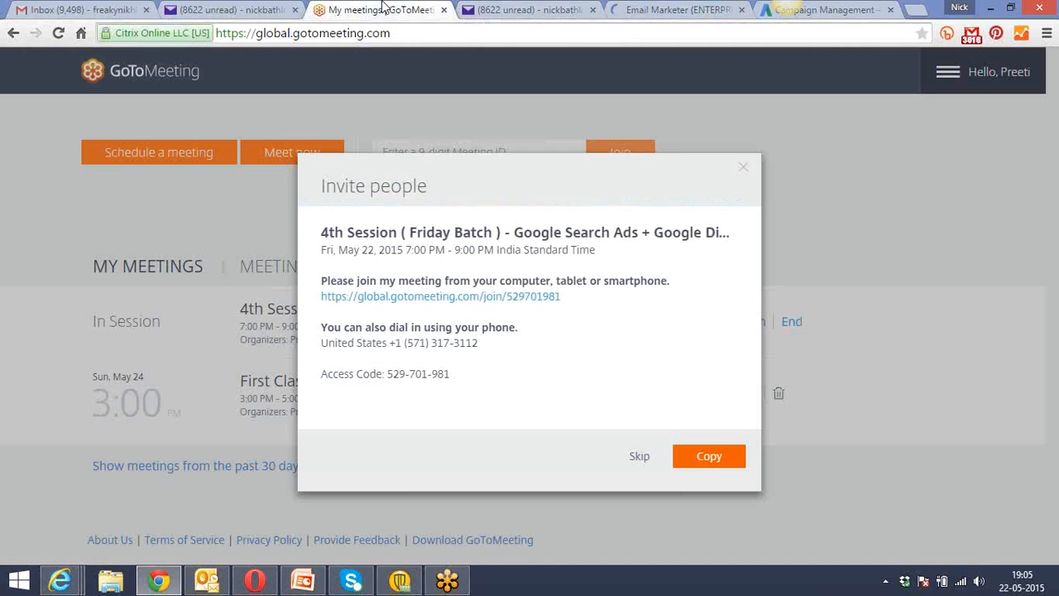
pyautogui.click(377, 31)
pyautogui.write('mail')
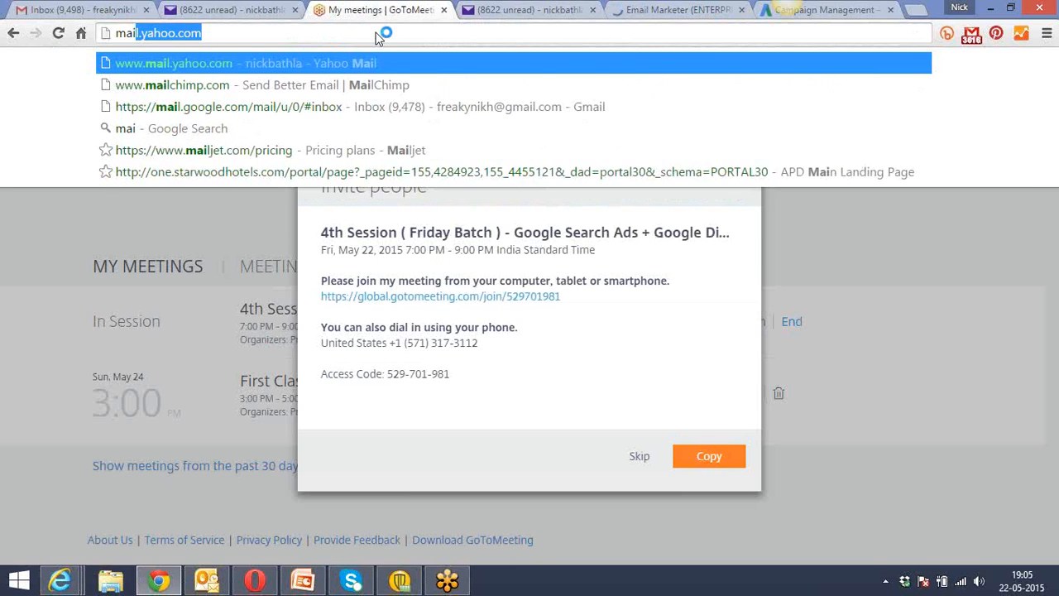
pyautogui.press('Delete')
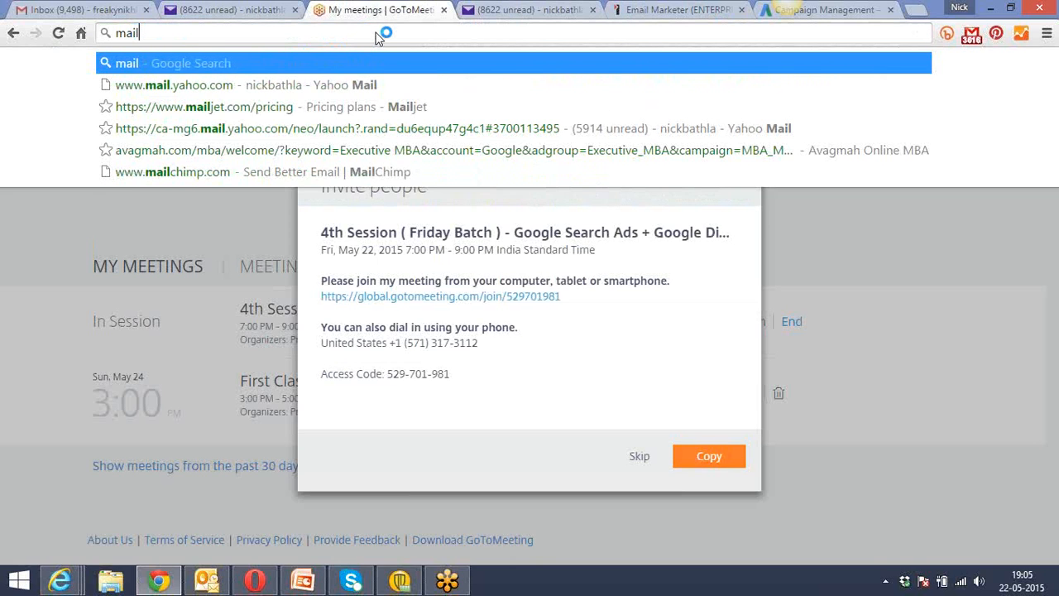
pyautogui.write('chimp.com')
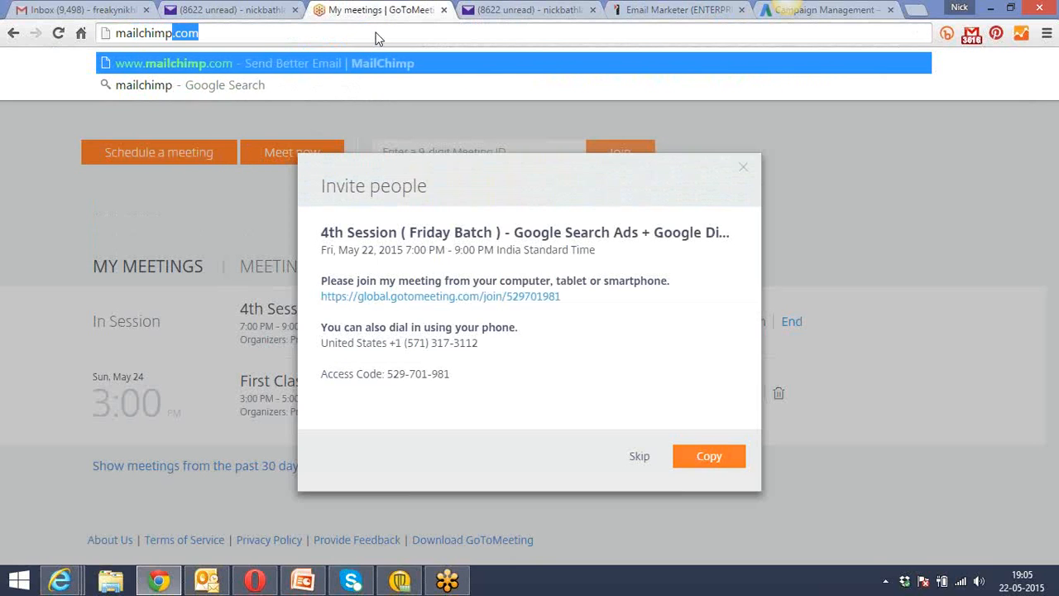
pyautogui.press('Return')
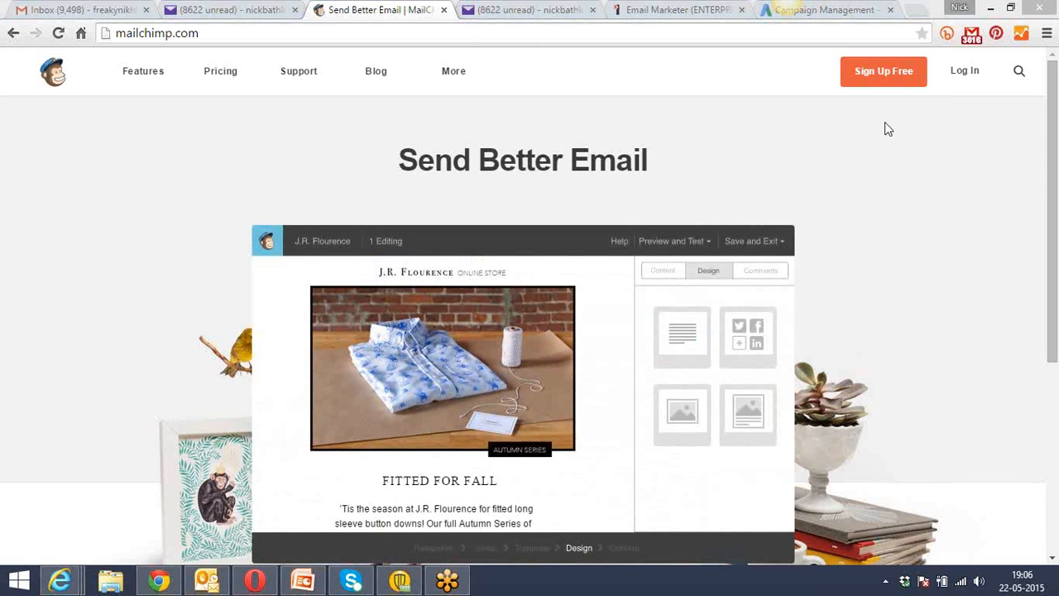
# Open the MailChimp login page and clear the prefilled username and password.
pyautogui.click(967, 74)
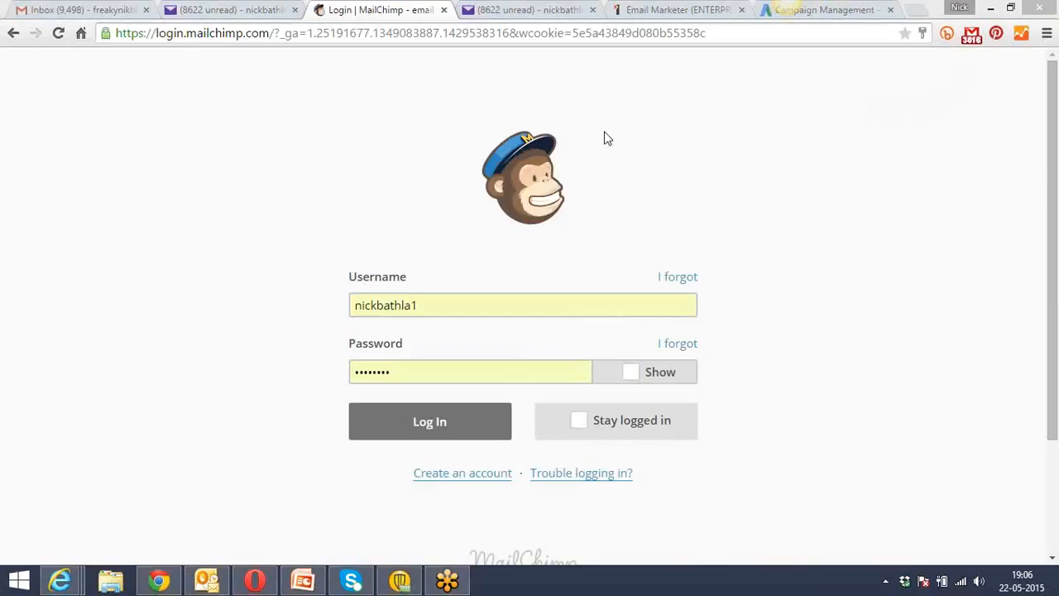
pyautogui.moveTo(442, 307); pyautogui.dragTo(297, 317)
pyautogui.press('BackSpace')
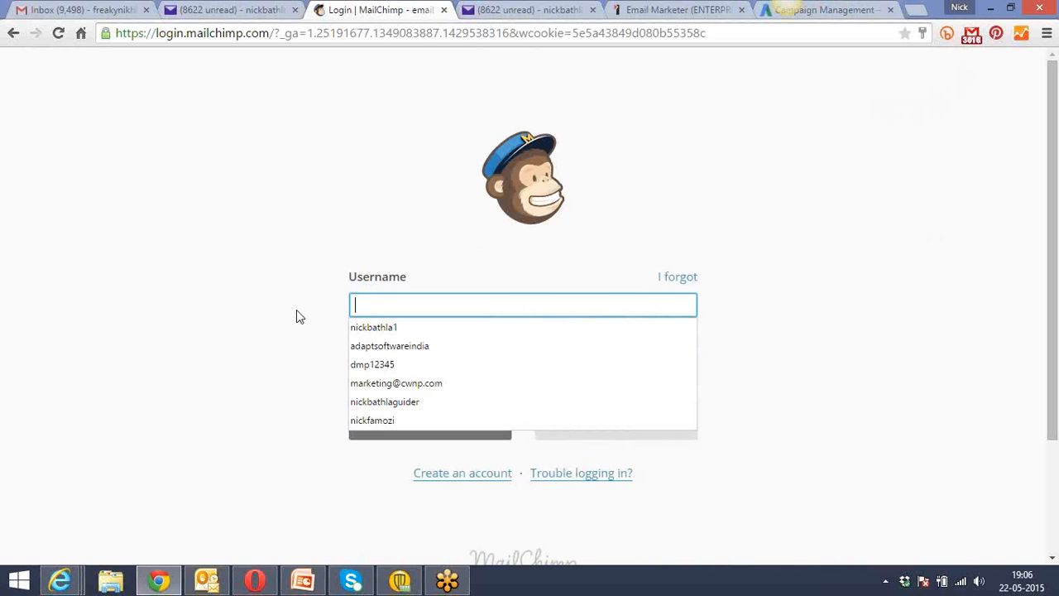
pyautogui.click(296, 317)
pyautogui.click(417, 368)
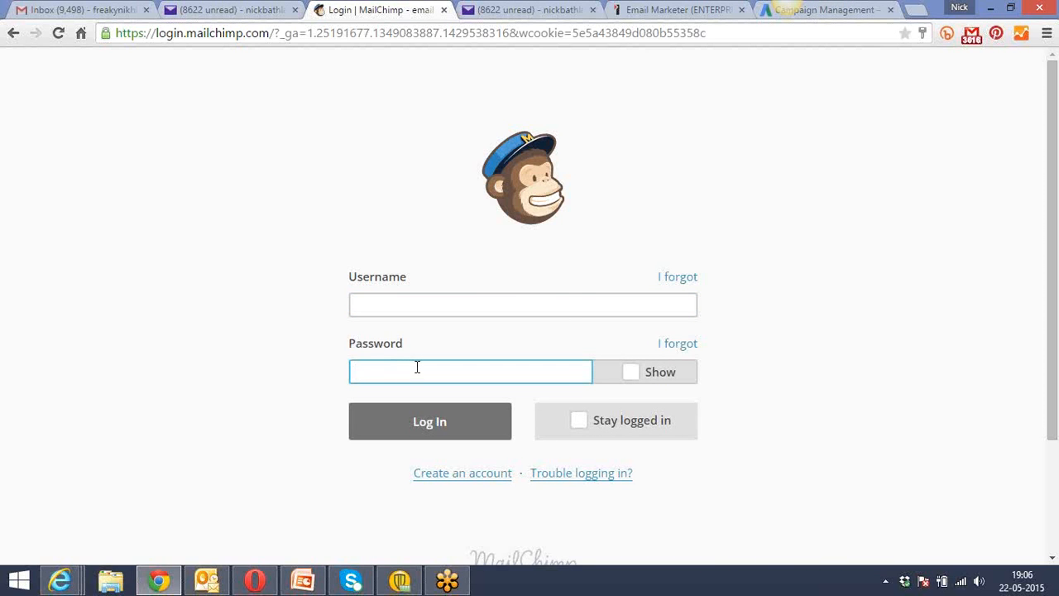
# Look over the campaign content form in Email Marketer, and close the Gmail inbox and the first Yahoo Mail page.
pyautogui.click(677, 8)
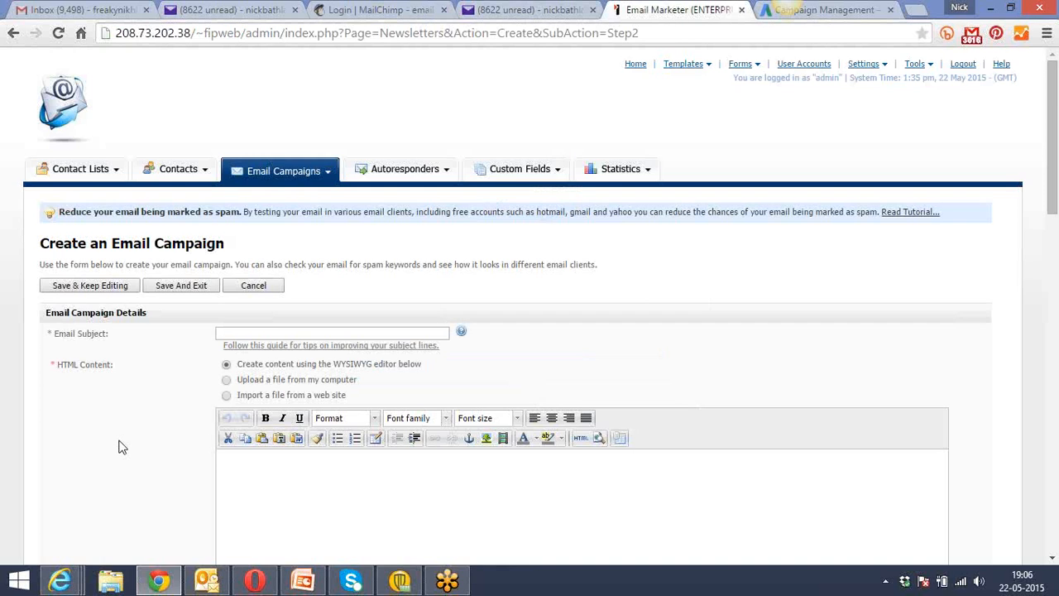
pyautogui.scroll(-1, 118, 447)
pyautogui.scroll(-2, 119, 447)
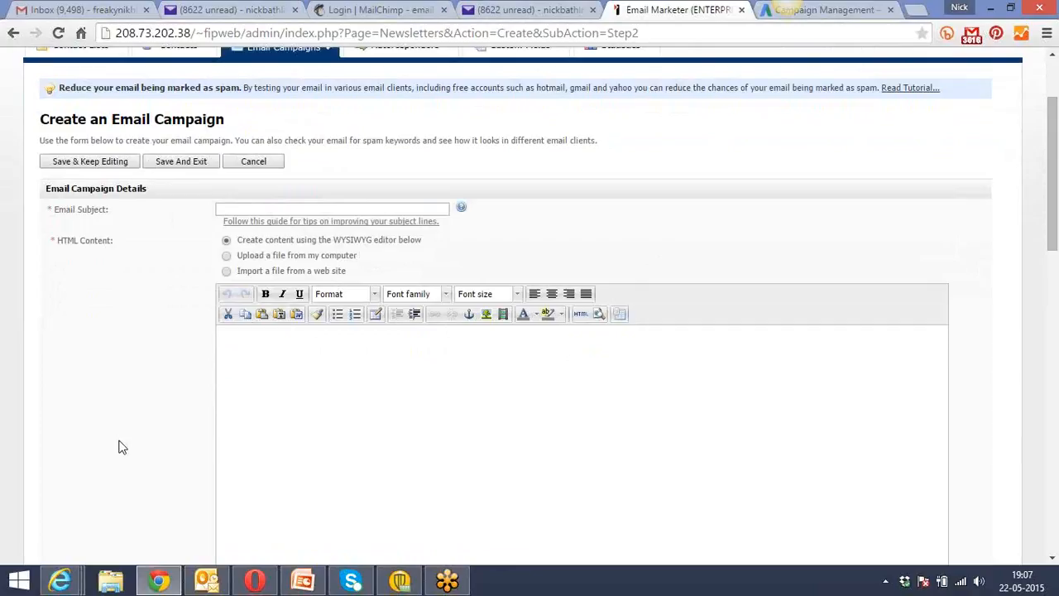
pyautogui.click(145, 10)
pyautogui.click(145, 10)
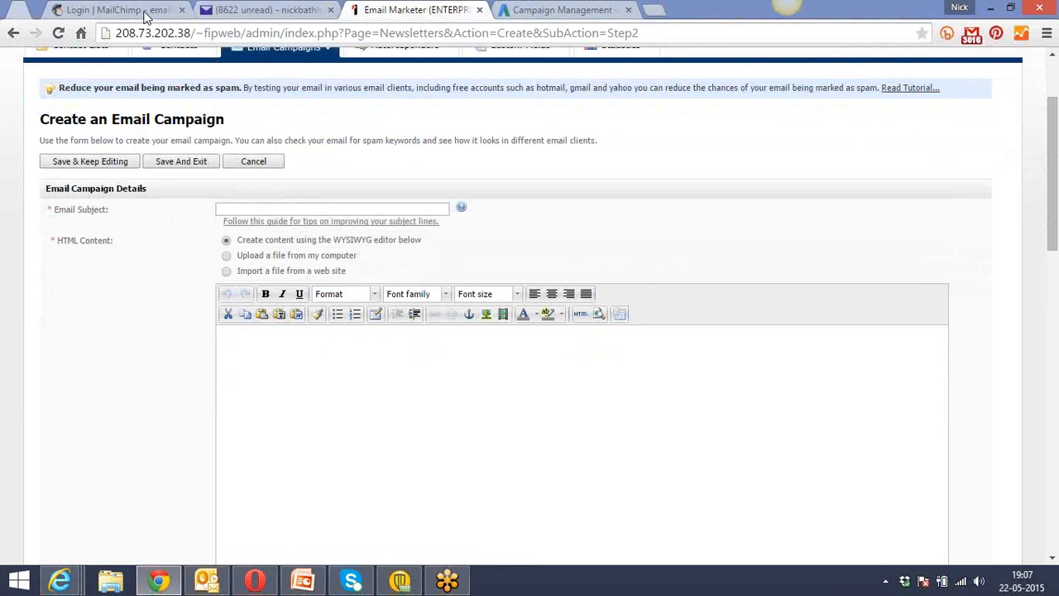
# Switch to Google AdWords and open My Client Center with the other signed-in Google account.
pyautogui.click(236, 10)
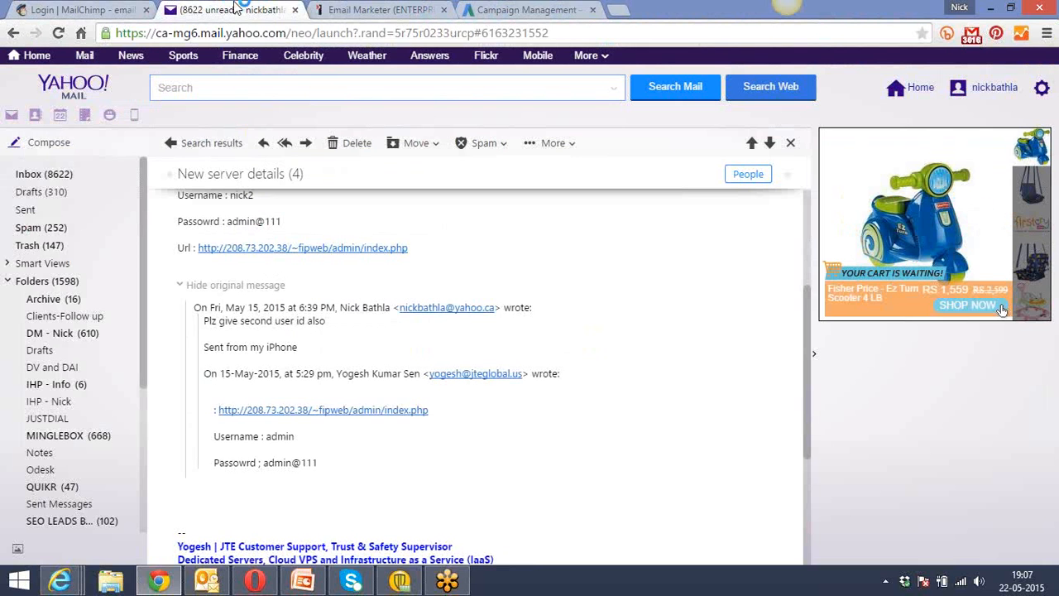
pyautogui.click(360, 10)
pyautogui.click(489, 10)
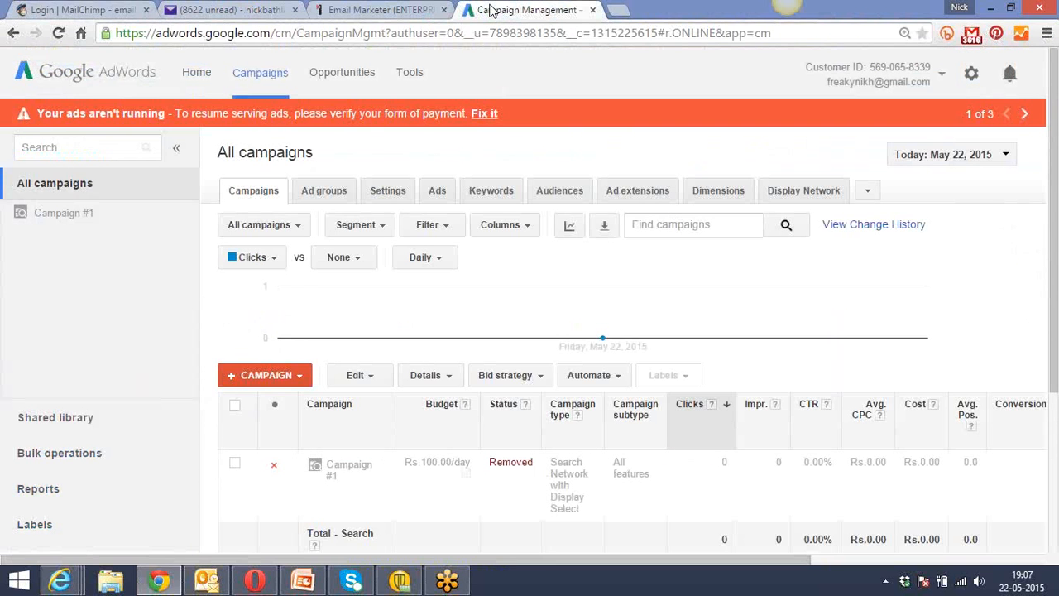
pyautogui.click(983, 41)
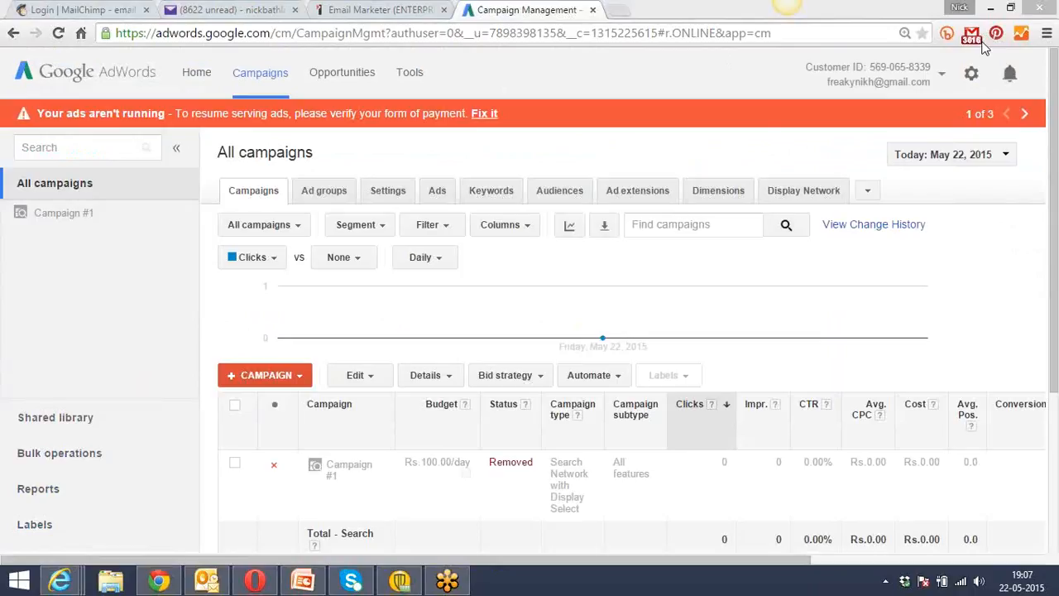
pyautogui.click(943, 78)
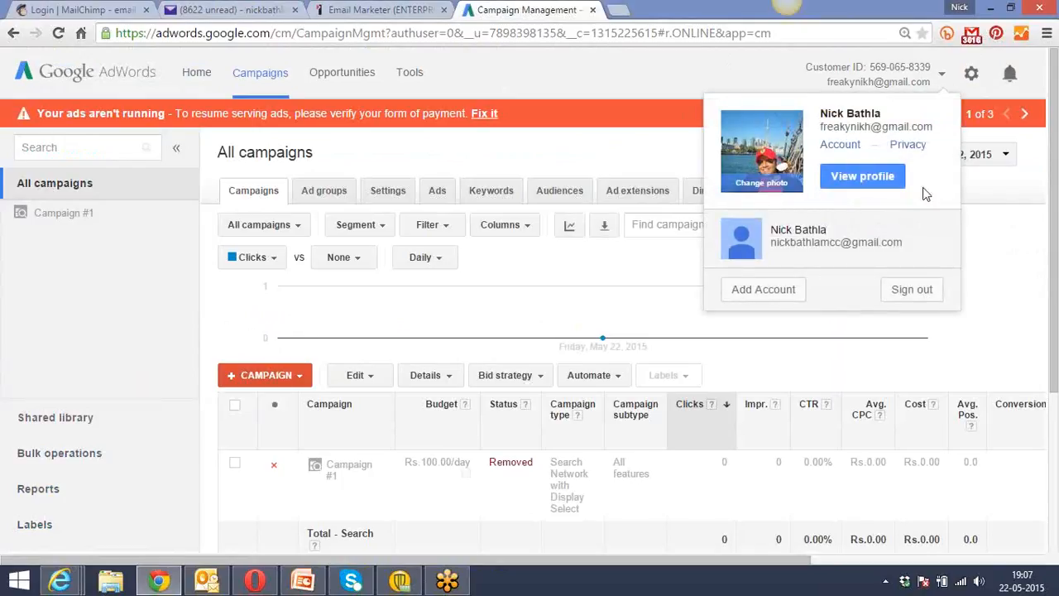
pyautogui.click(797, 242)
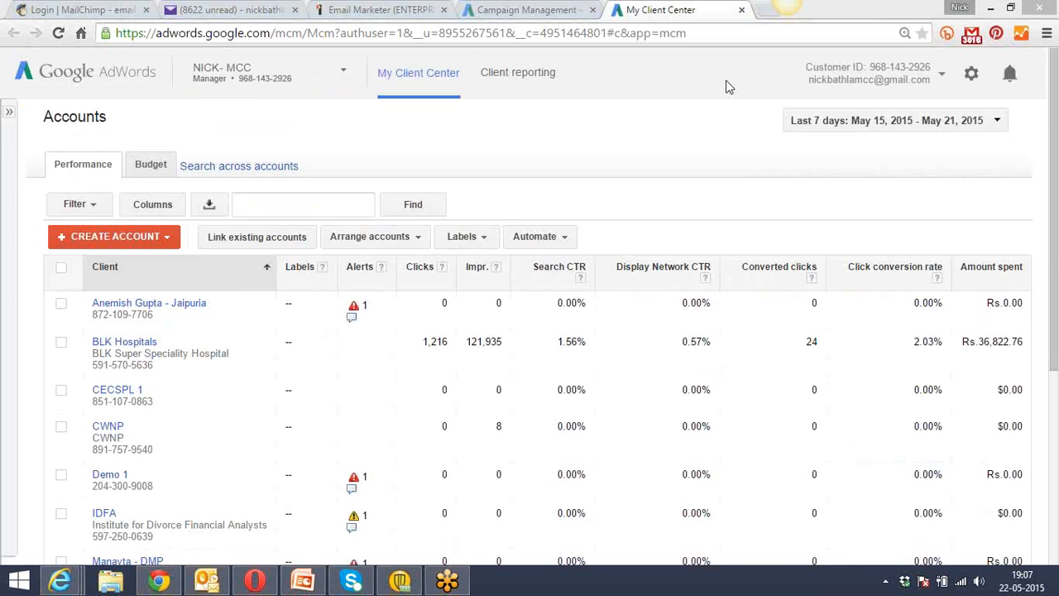
pyautogui.click(549, 9)
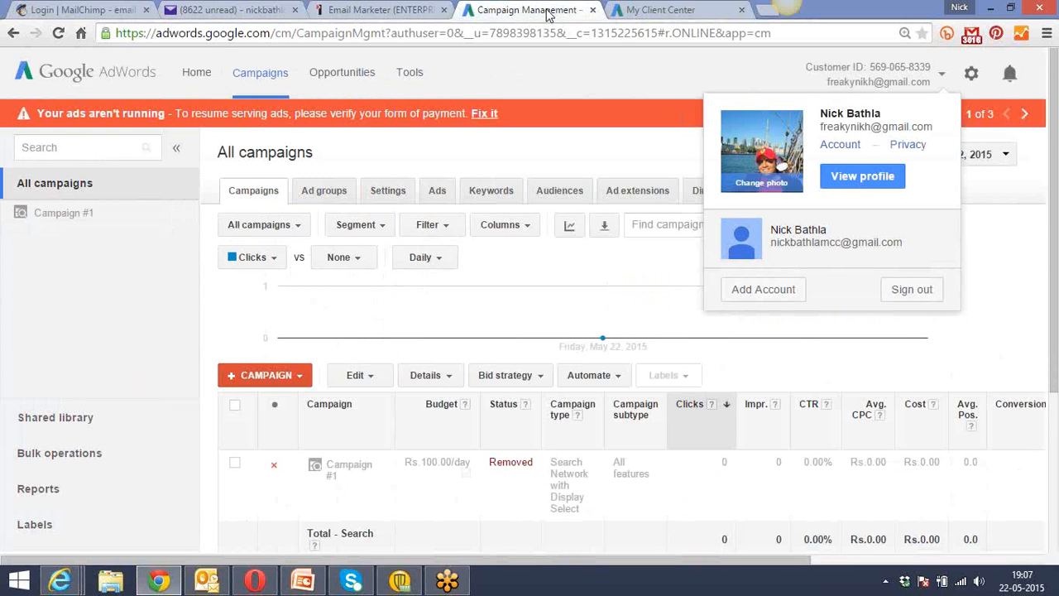
pyautogui.click(207, 9)
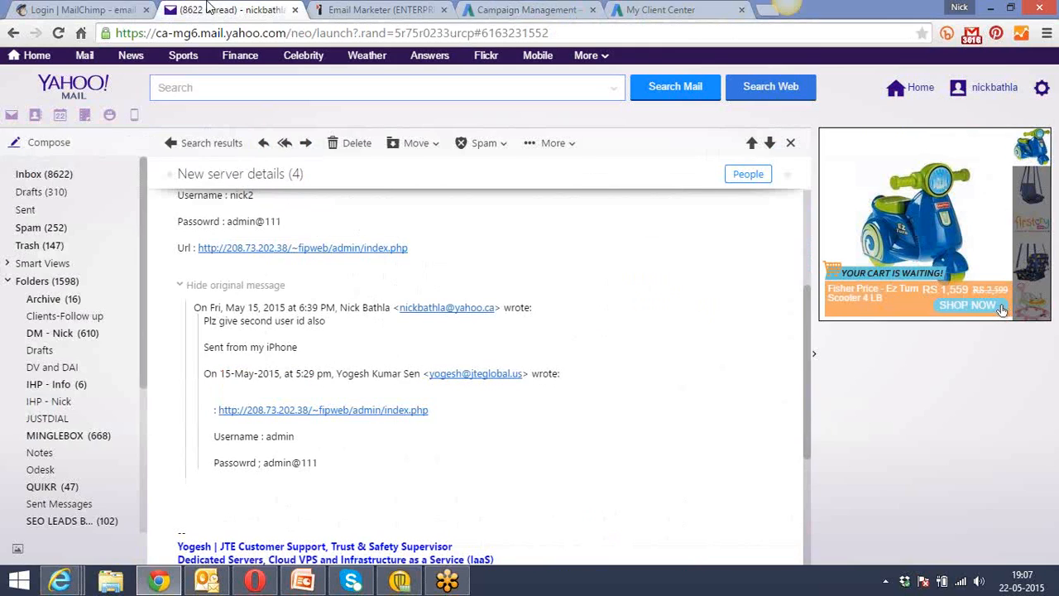
pyautogui.click(354, 9)
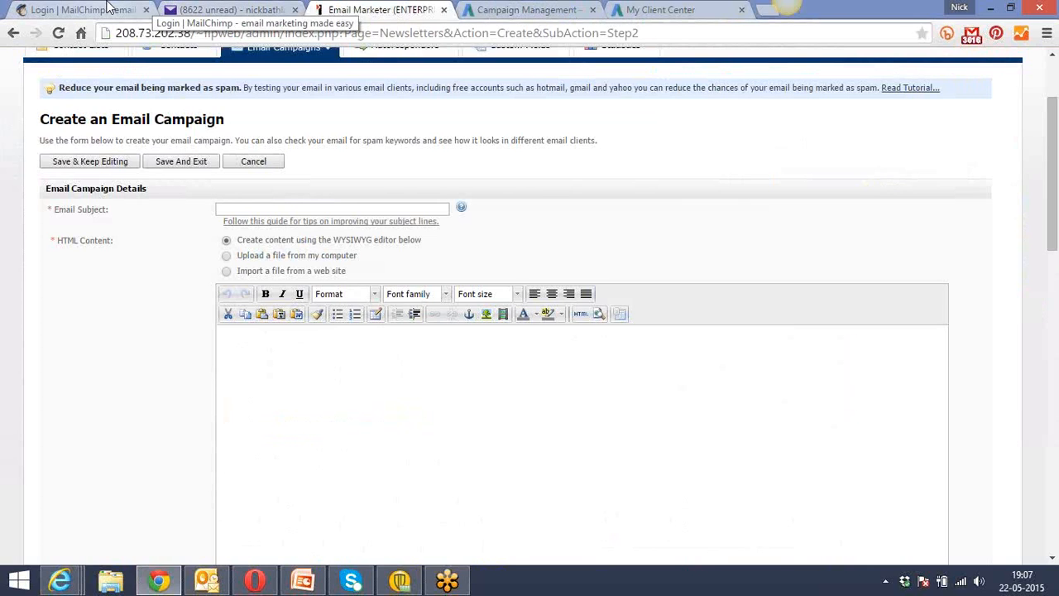
# Log in to MailChimp with the account username and password, and save the password in the browser.
pyautogui.click(78, 9)
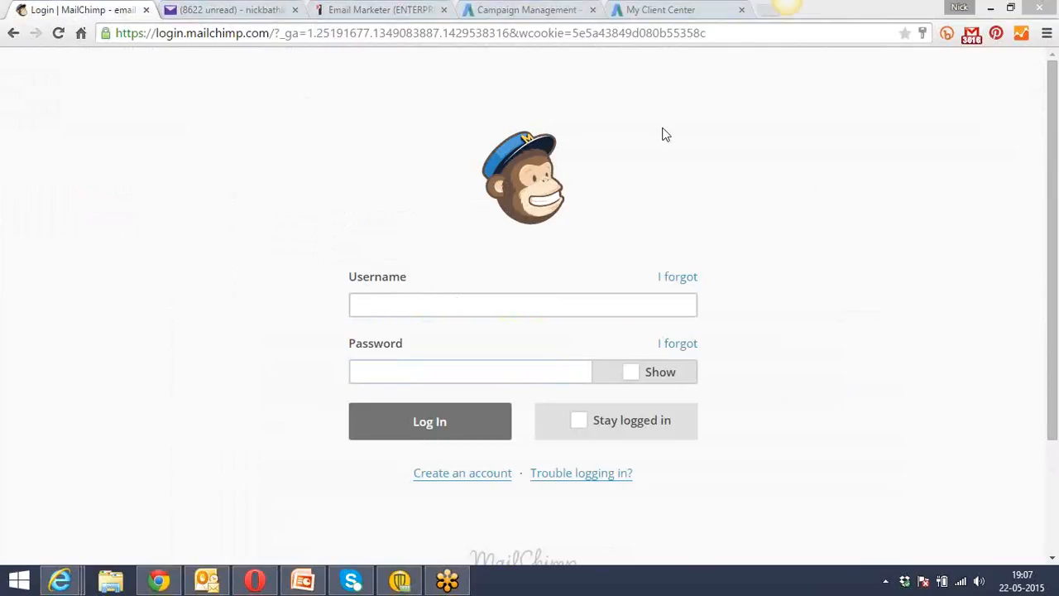
pyautogui.click(499, 305)
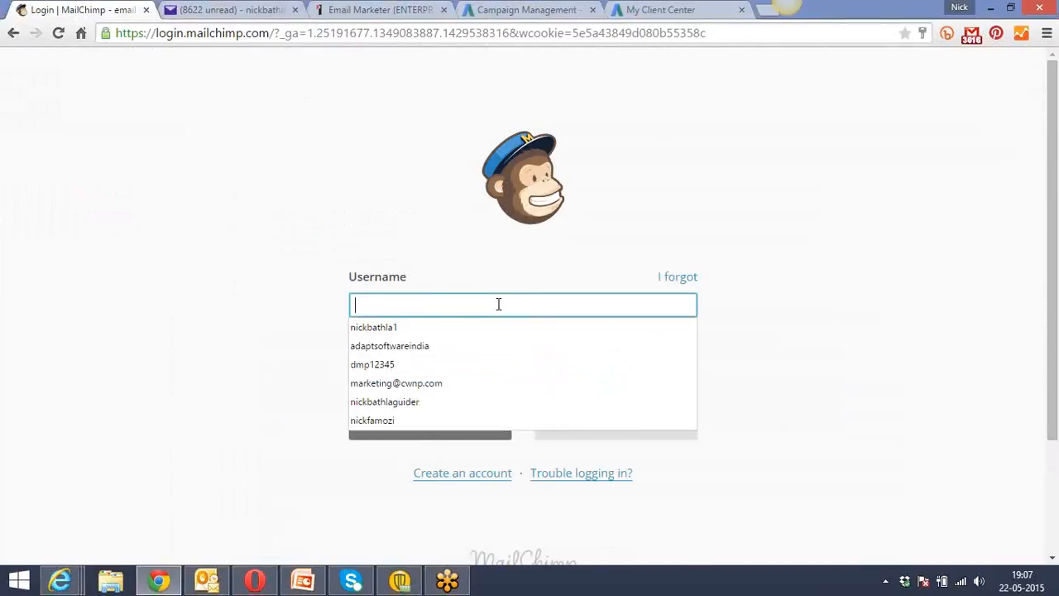
pyautogui.write('saurabh1505')
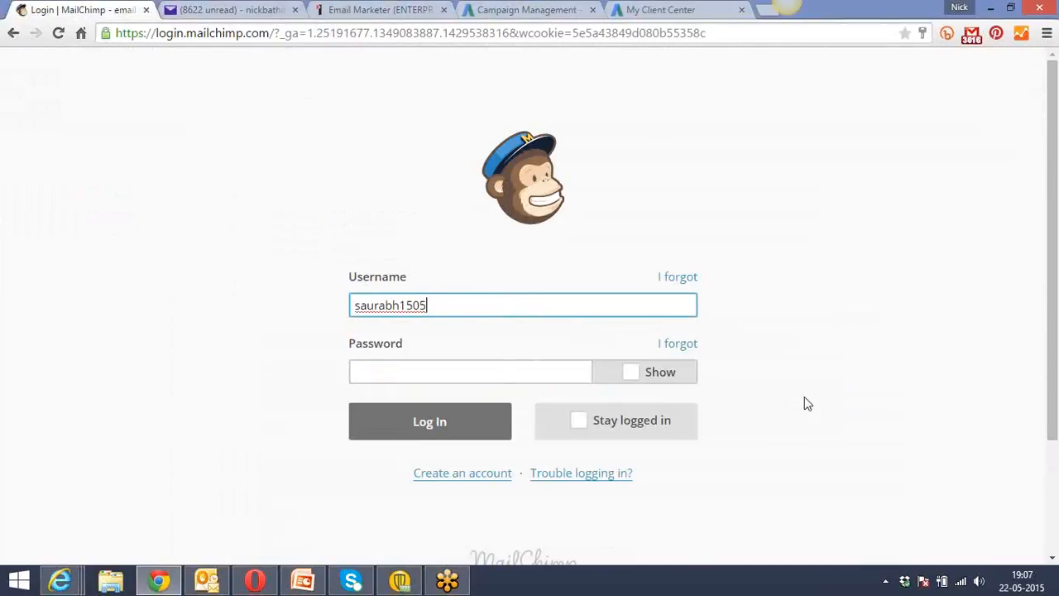
pyautogui.click(497, 368)
pyautogui.write('•••')
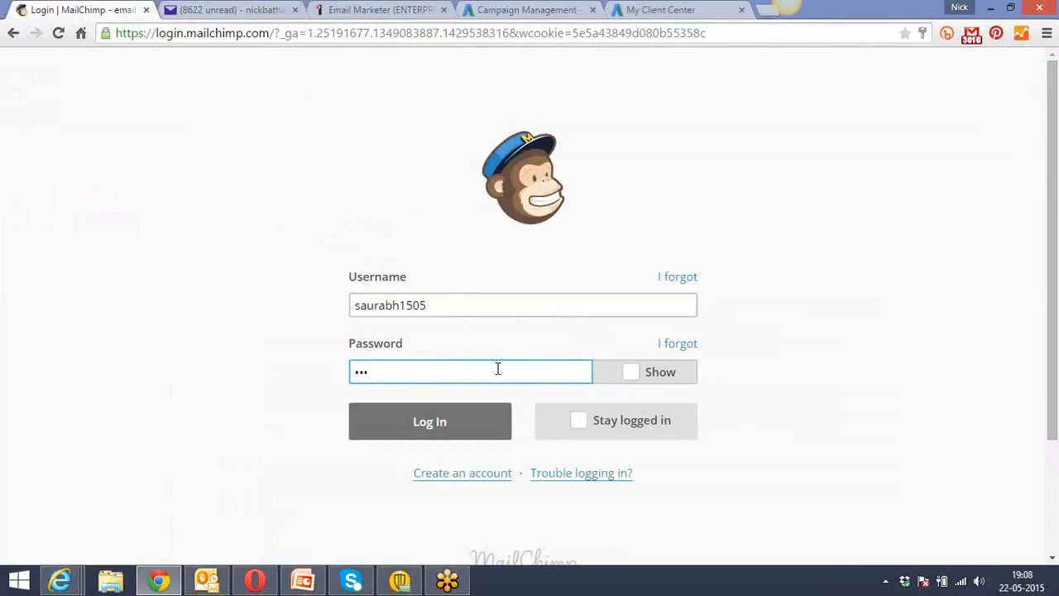
pyautogui.write('••••••')
pyautogui.click(458, 426)
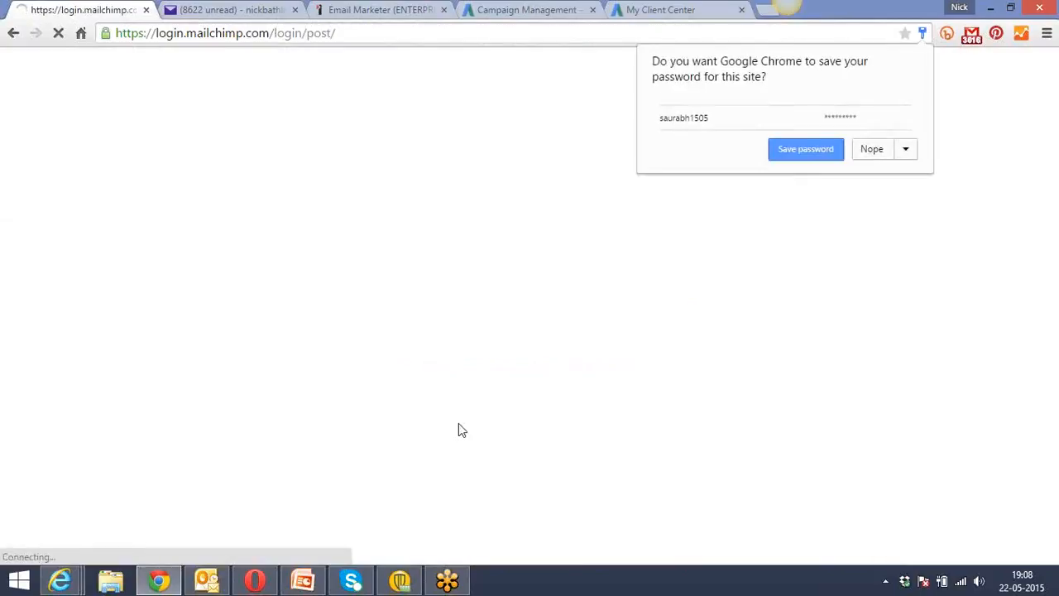
pyautogui.click(800, 150)
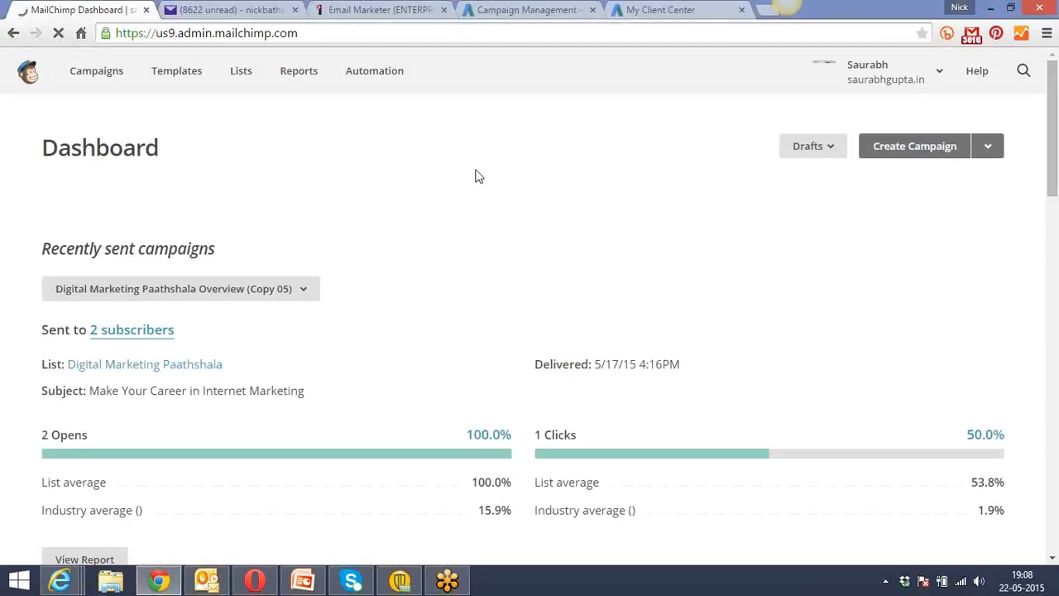
# Go to the campaigns list and open the draft Digital Marketing Paathshala Overview (copy 06) for editing.
pyautogui.click(107, 80)
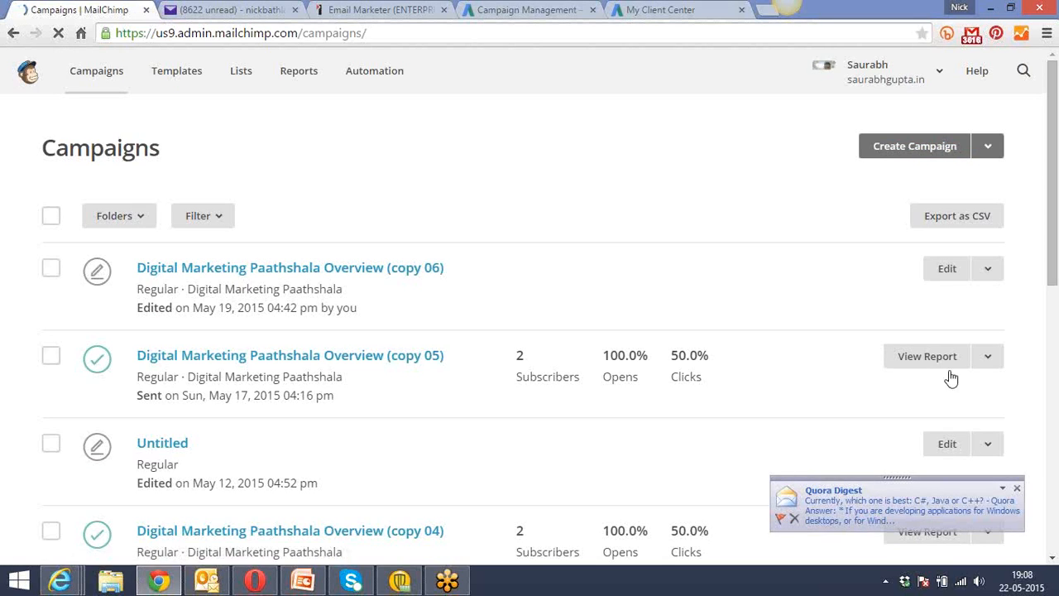
pyautogui.click(1017, 488)
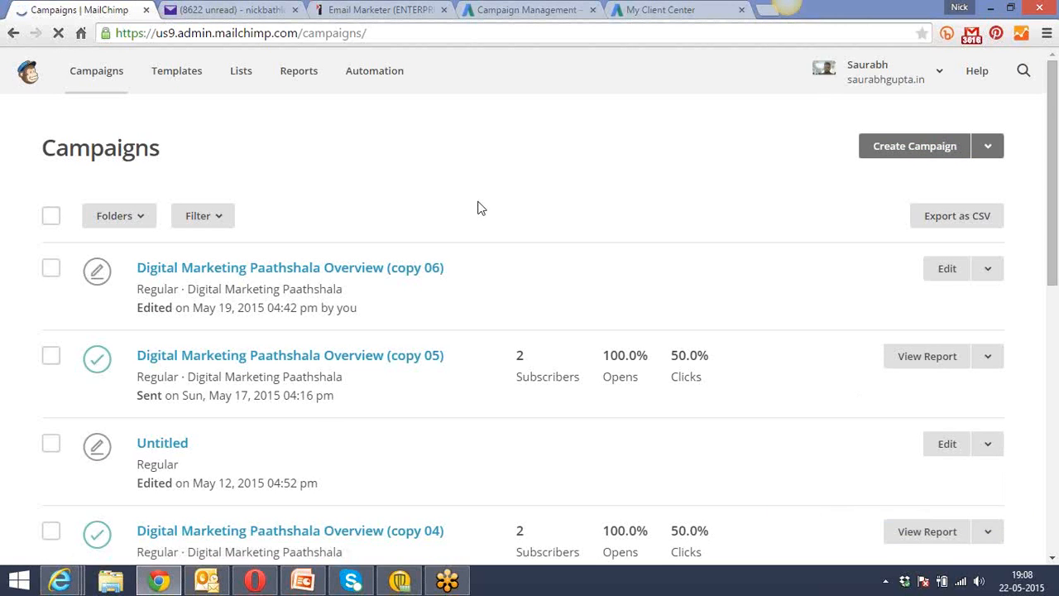
pyautogui.scroll(-1, 479, 207)
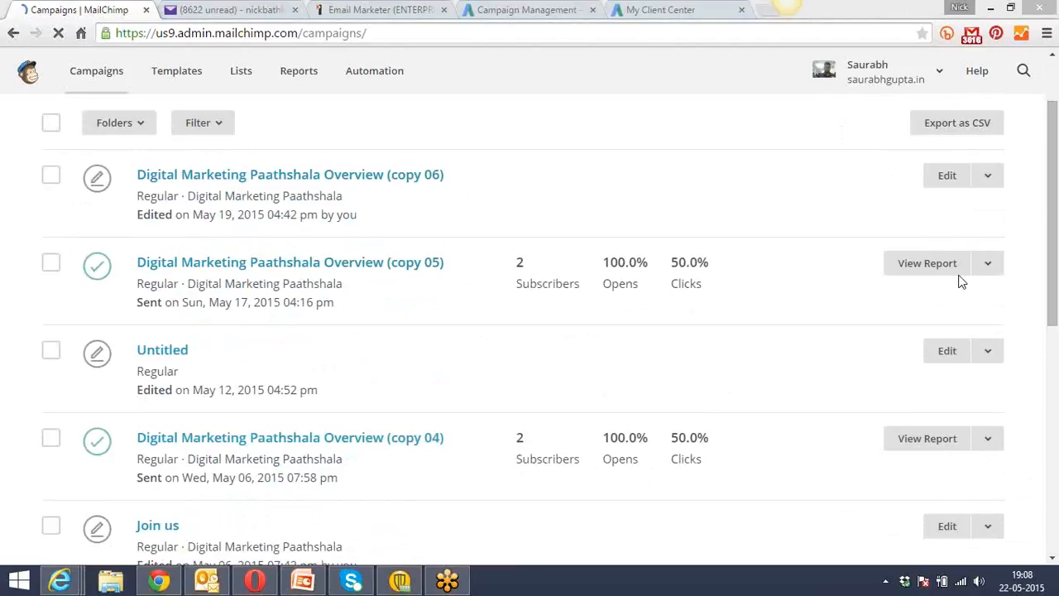
pyautogui.click(988, 263)
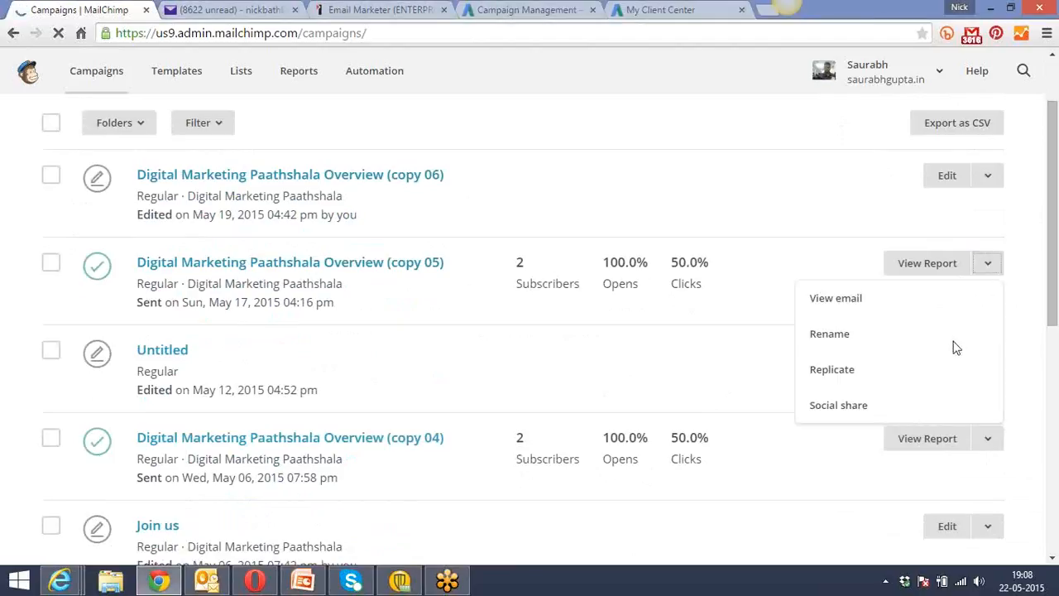
pyautogui.click(952, 371)
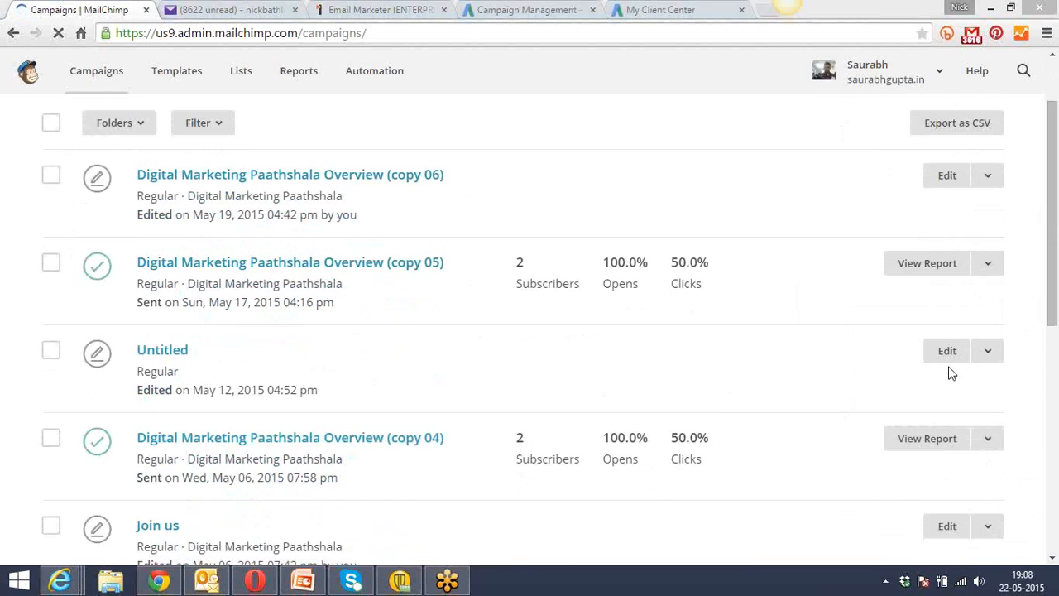
pyautogui.click(988, 178)
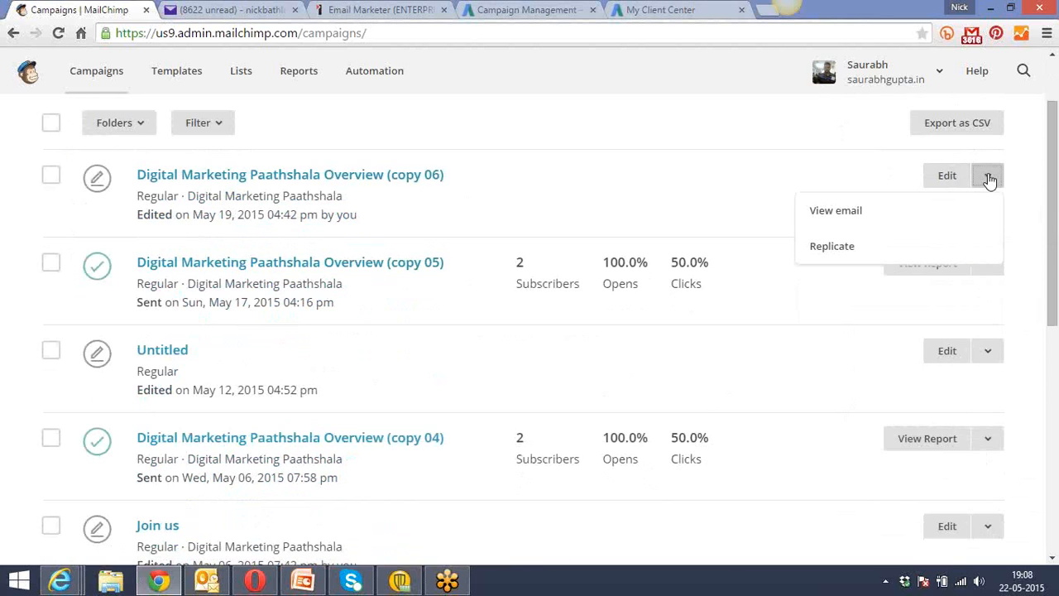
pyautogui.click(949, 177)
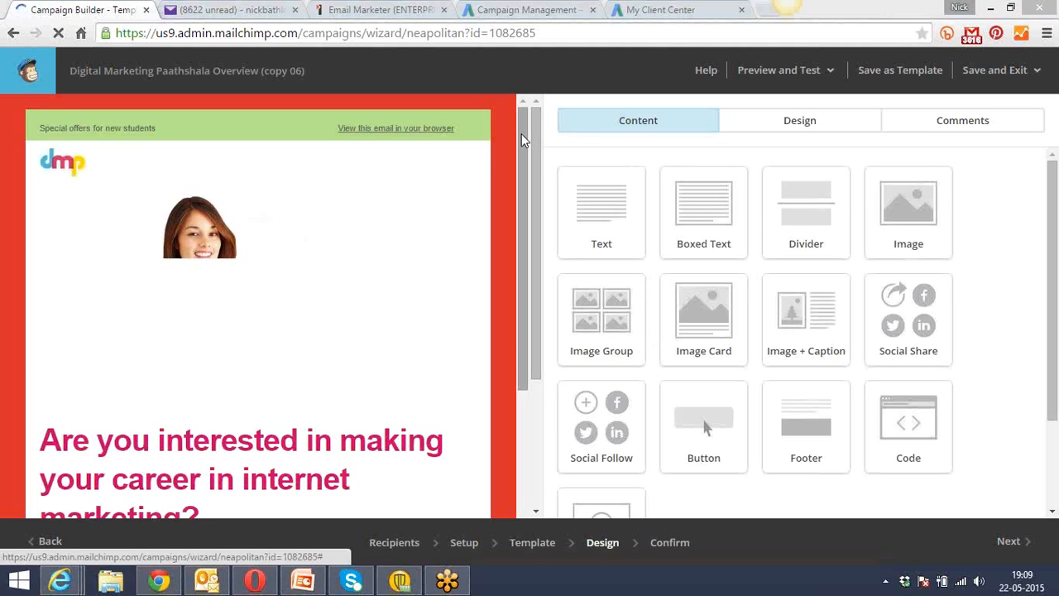
# Look over the email design from header to testimonials, and try the first testimonial's Google+ share link.
pyautogui.moveTo(522, 130); pyautogui.dragTo(544, 473)
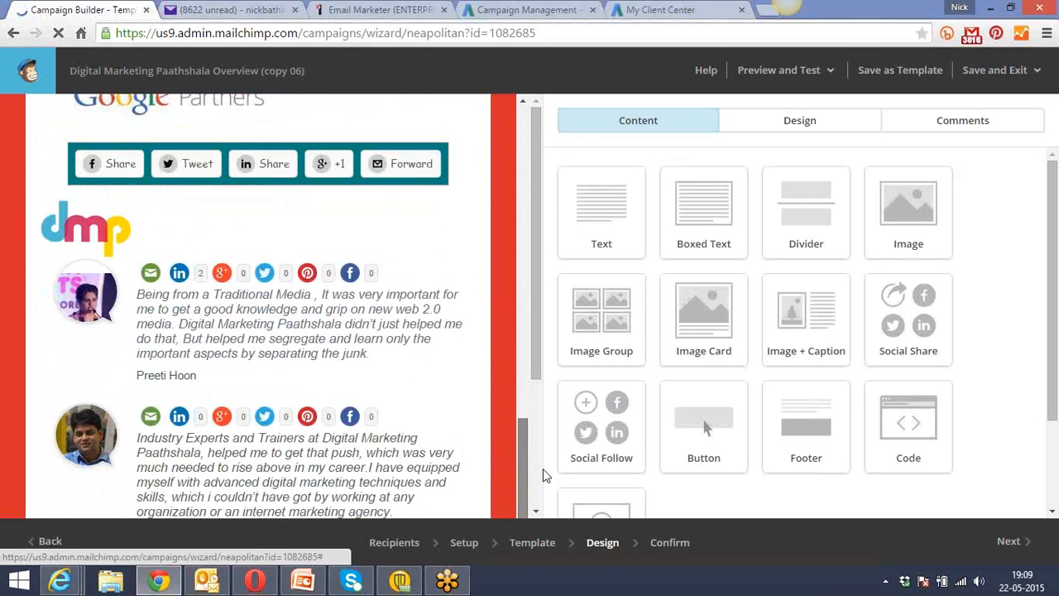
pyautogui.moveTo(543, 351); pyautogui.dragTo(538, 350)
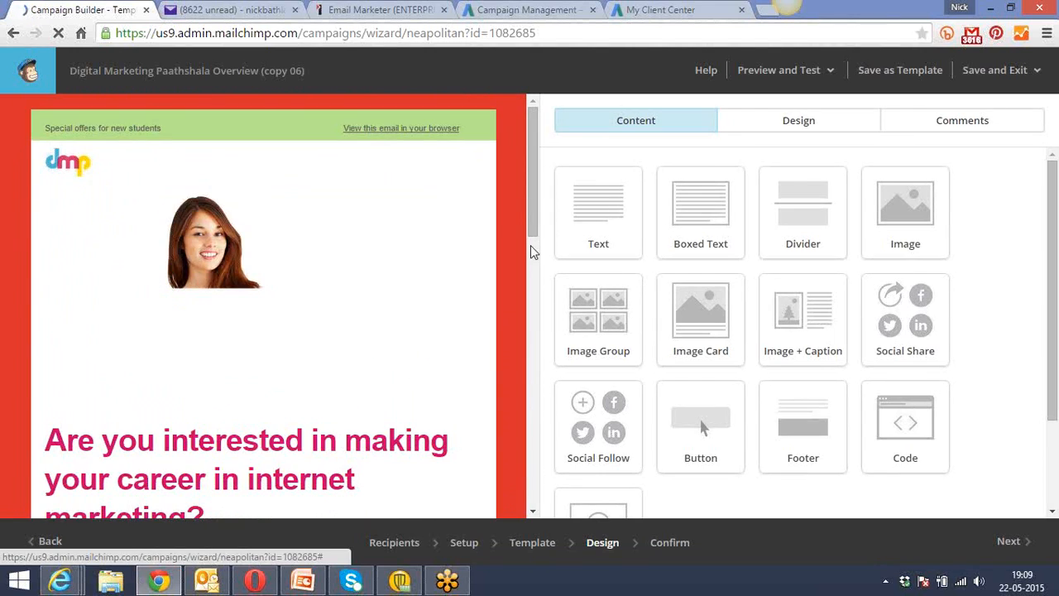
pyautogui.moveTo(535, 177); pyautogui.dragTo(562, 474)
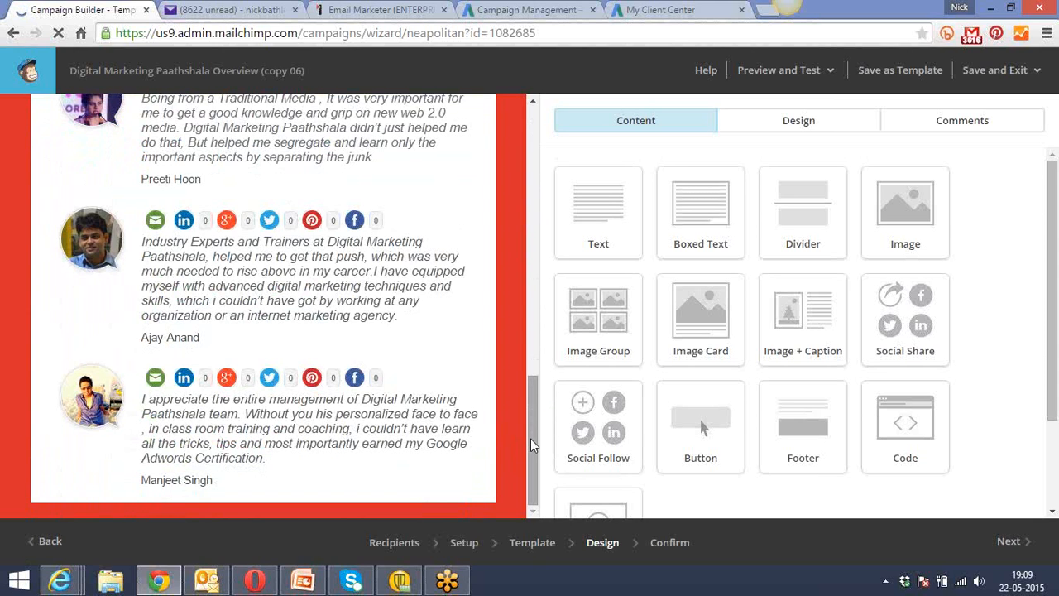
pyautogui.moveTo(530, 438); pyautogui.dragTo(525, 328)
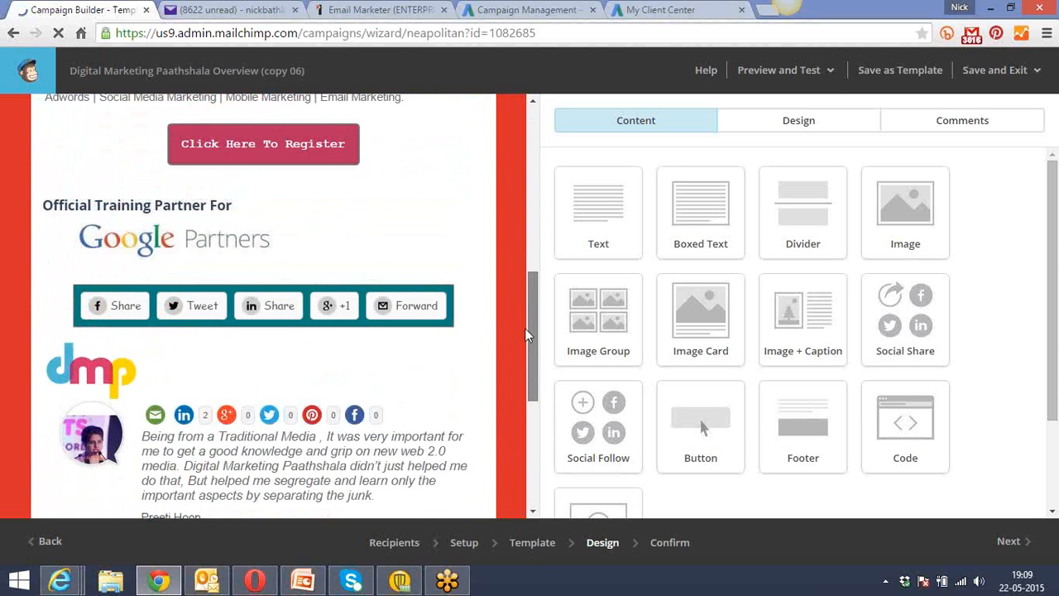
pyautogui.click(224, 433)
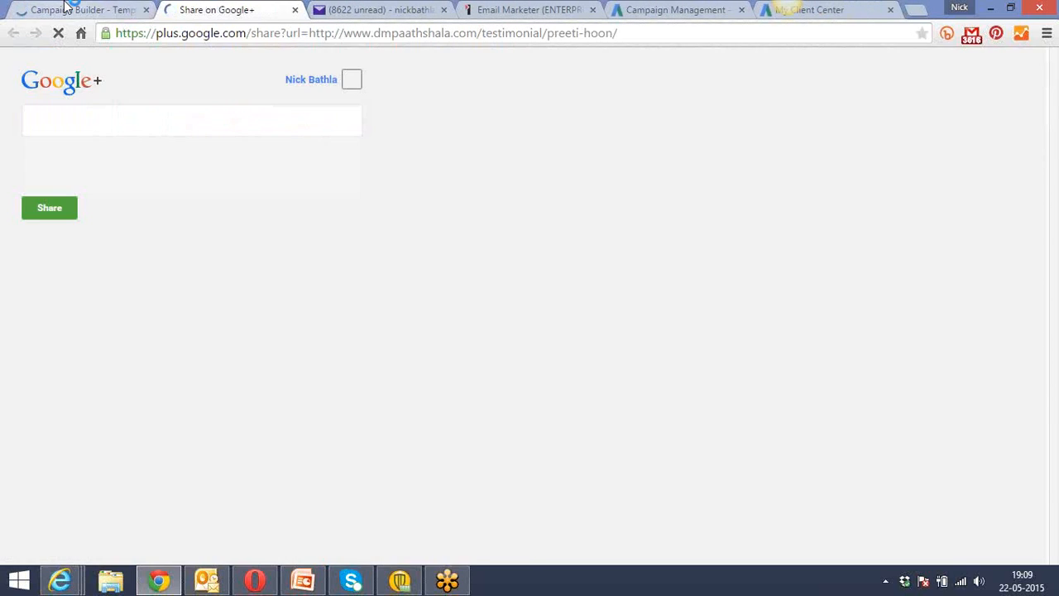
pyautogui.click(83, 10)
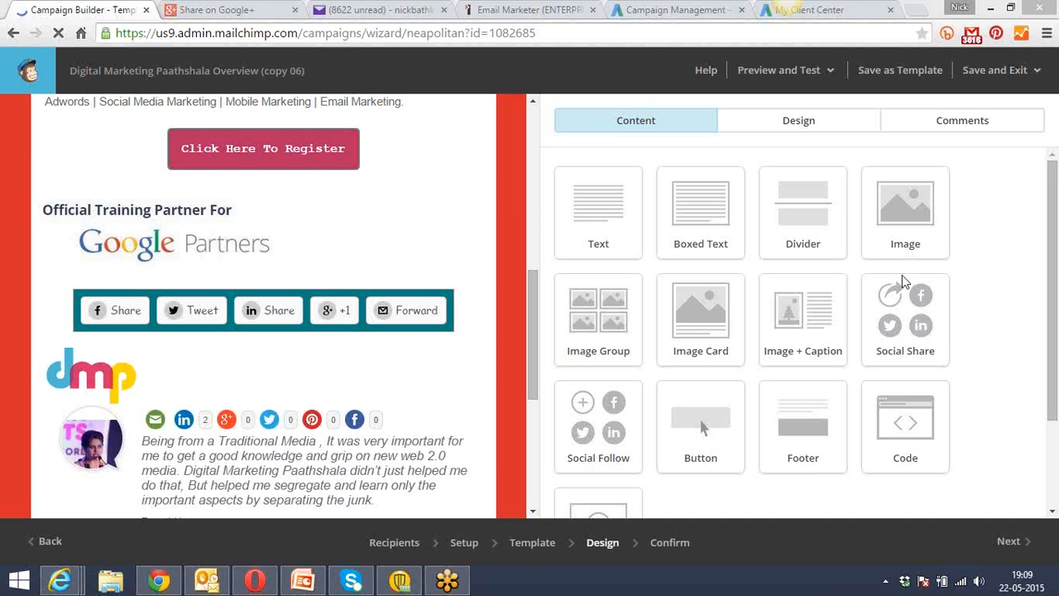
pyautogui.moveTo(532, 309); pyautogui.dragTo(542, 460)
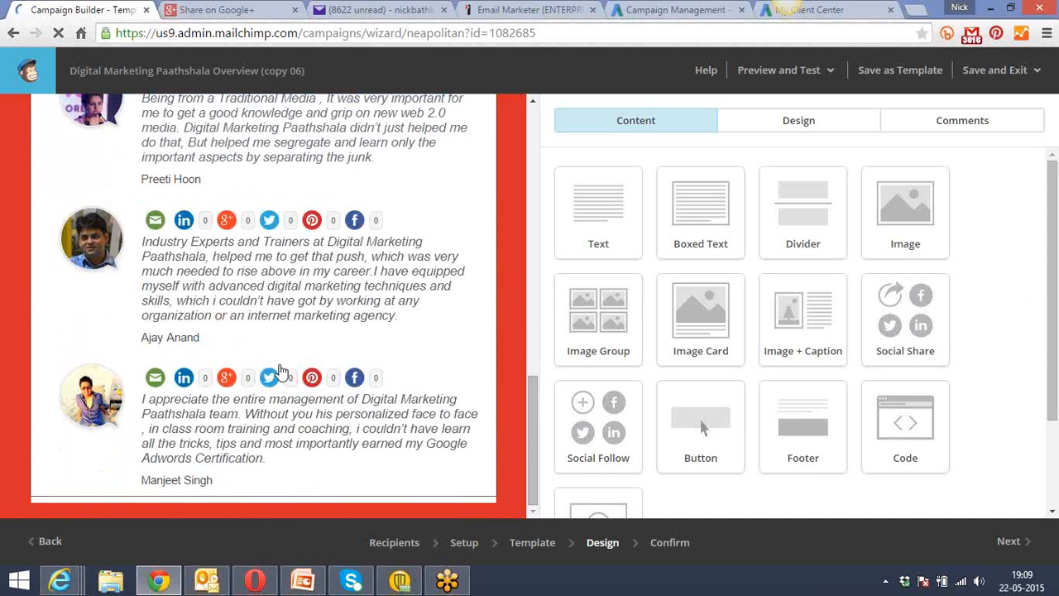
pyautogui.moveTo(532, 396); pyautogui.dragTo(534, 306)
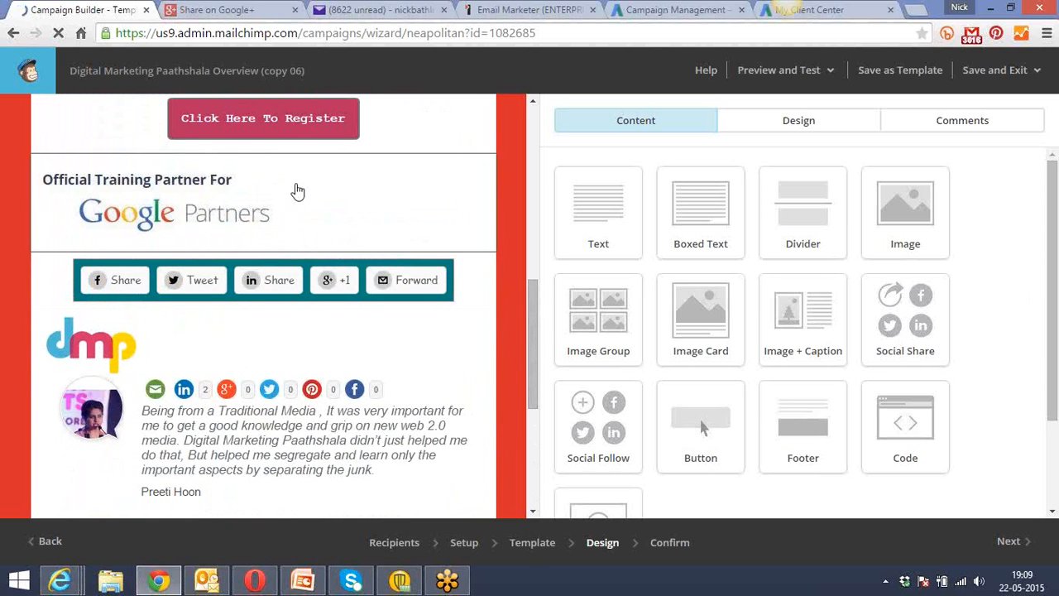
# View the Google Partners image block's options and its photo editor, and close the editor without changing the image.
pyautogui.moveTo(298, 190)
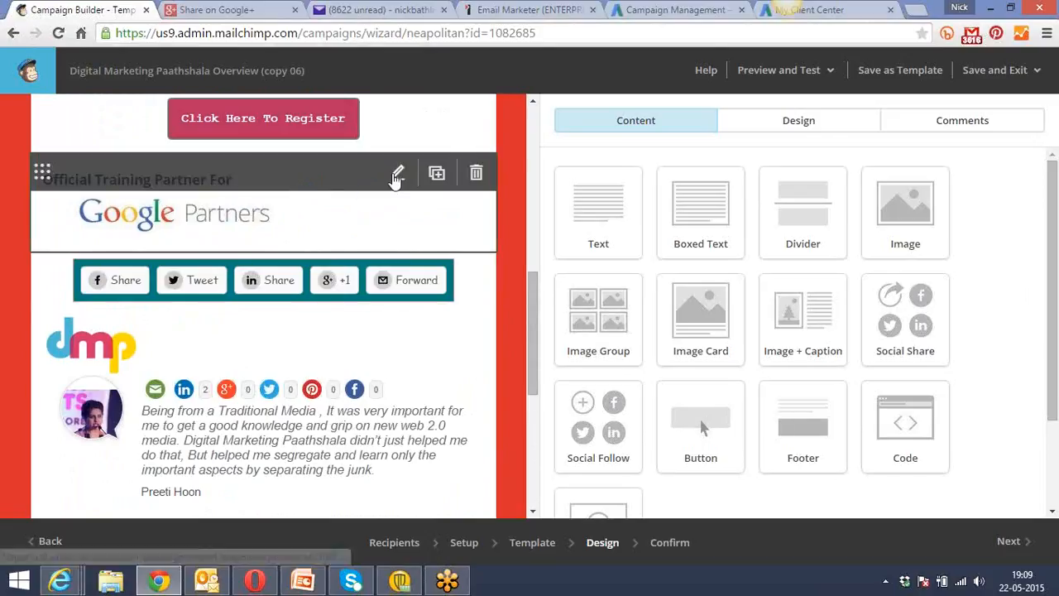
pyautogui.click(397, 174)
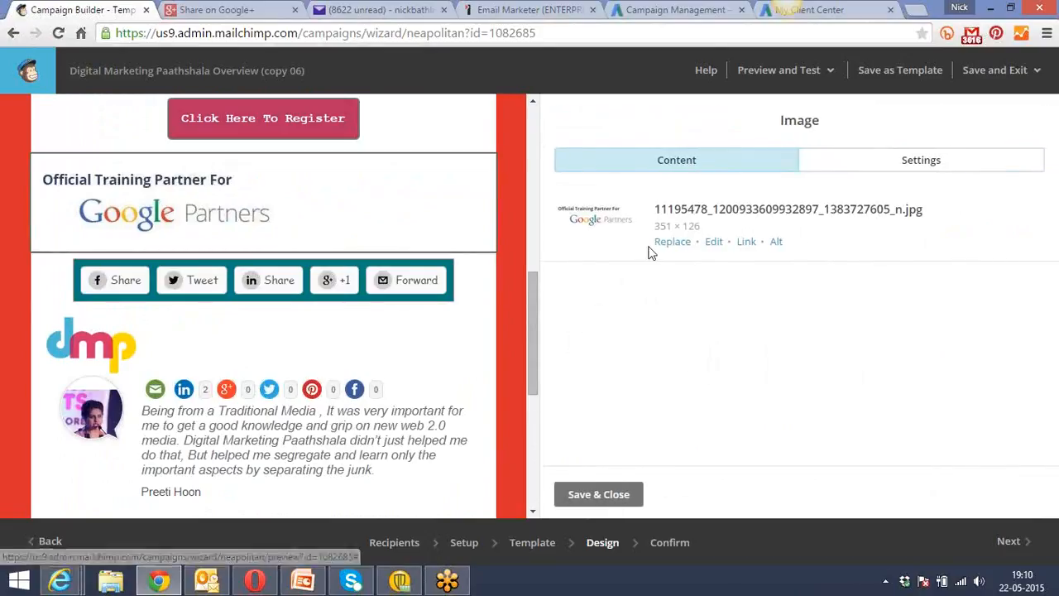
pyautogui.click(714, 242)
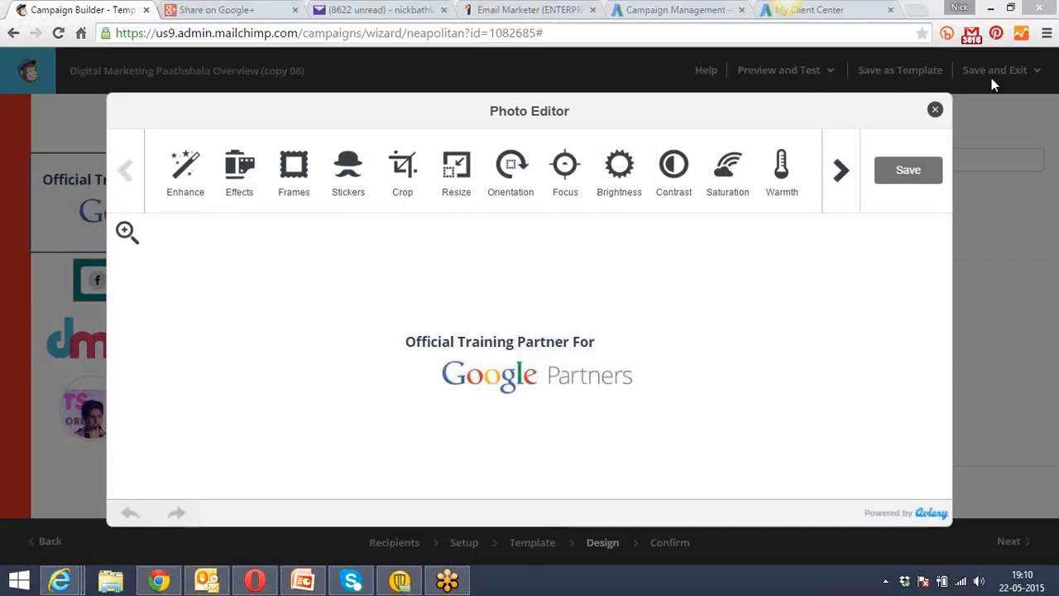
pyautogui.click(935, 109)
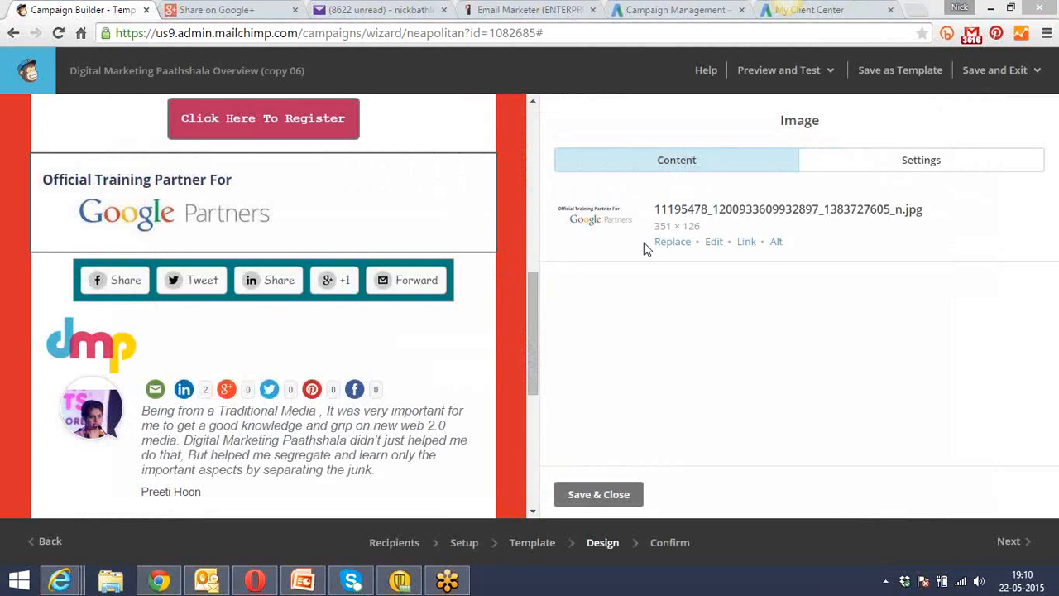
# Open the testimonials image-with-caption block for editing, and try selecting the first testimonial's picture and text.
pyautogui.moveTo(297, 387)
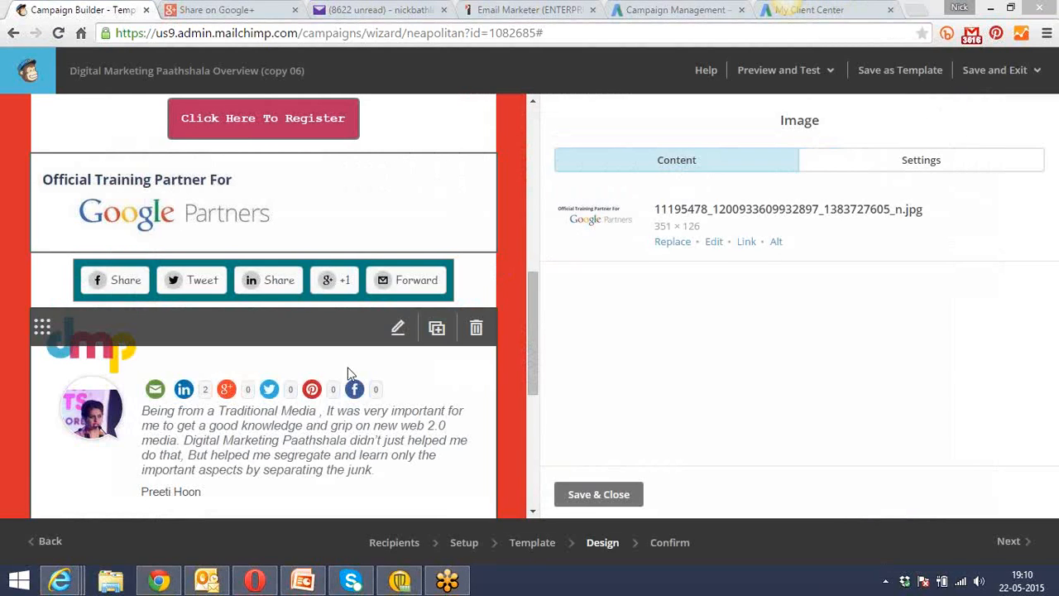
pyautogui.click(397, 333)
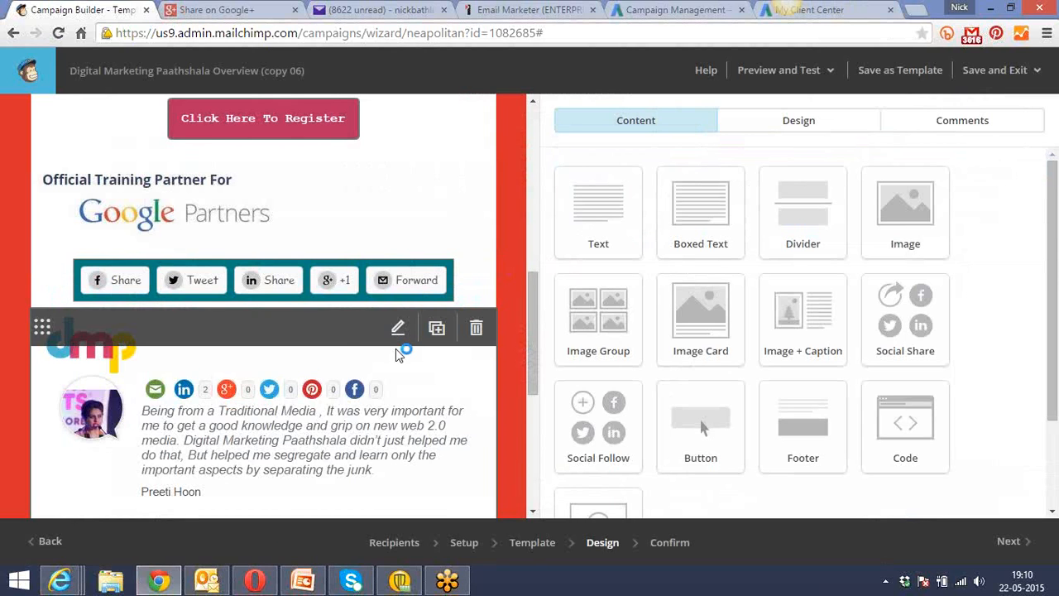
pyautogui.click(397, 331)
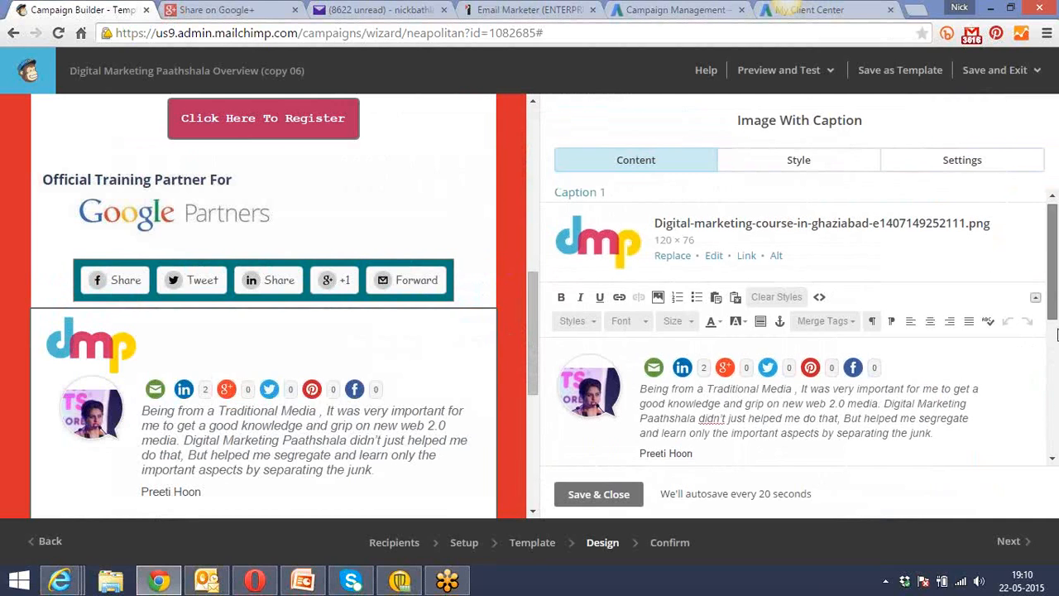
pyautogui.moveTo(1052, 301); pyautogui.dragTo(1053, 330)
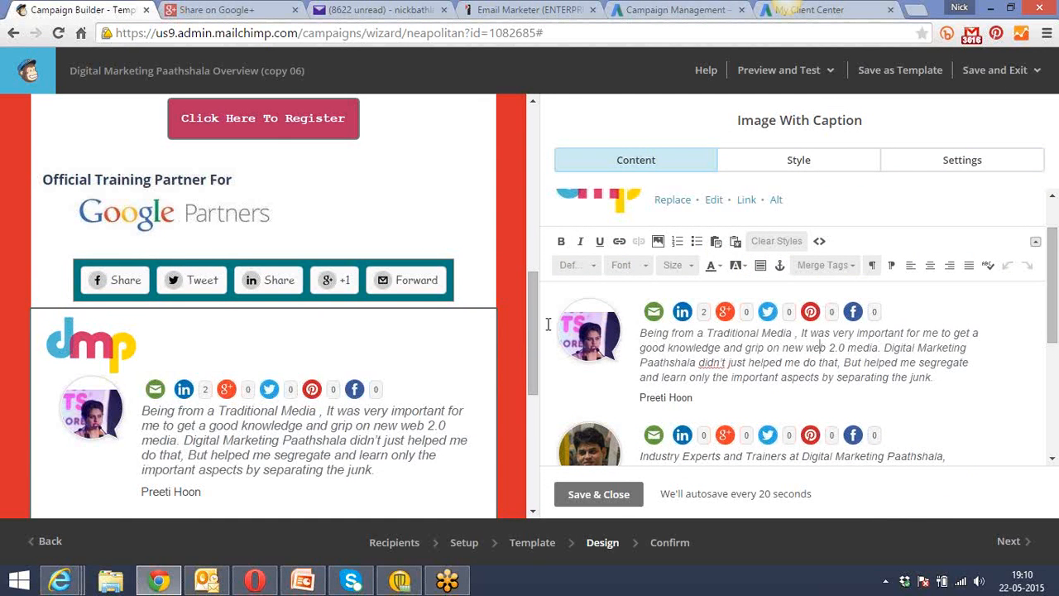
pyautogui.click(577, 326)
pyautogui.click(695, 354)
pyautogui.click(587, 328)
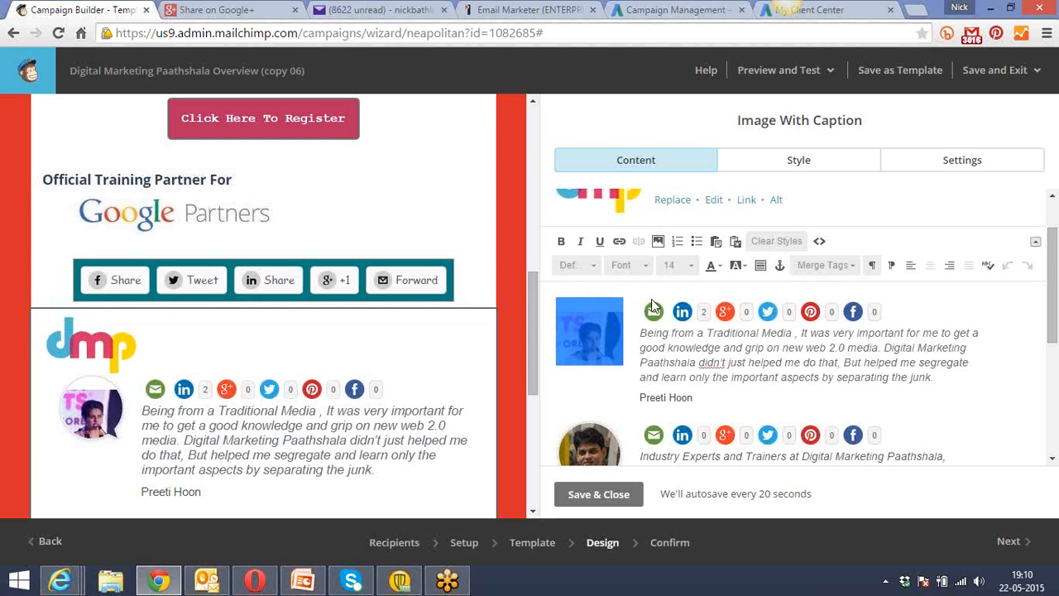
pyautogui.click(686, 363)
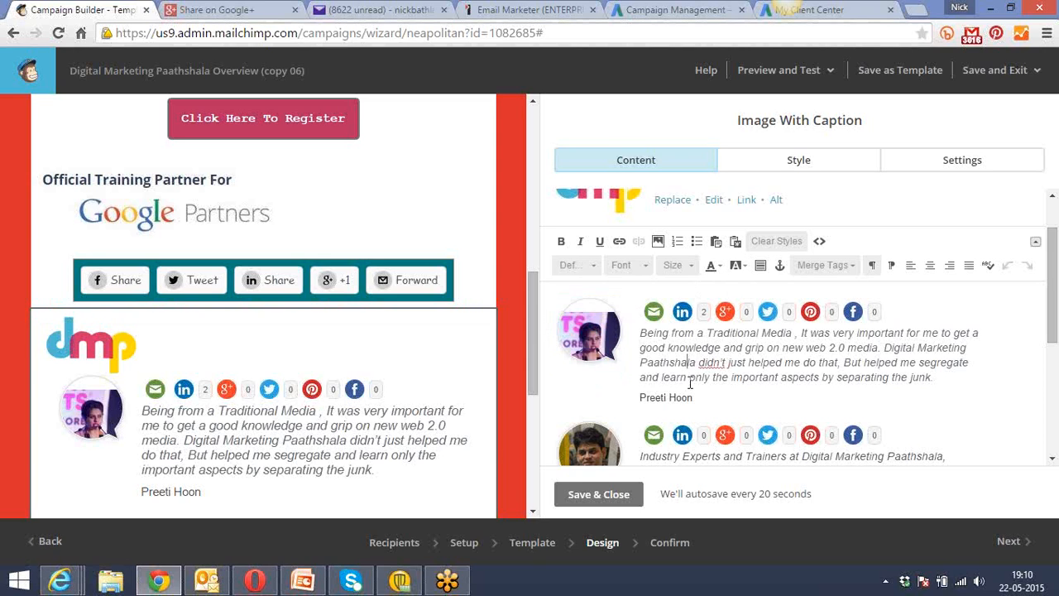
# Set the font size of the first testimonial's quote to 12.
pyautogui.moveTo(939, 377); pyautogui.dragTo(639, 333)
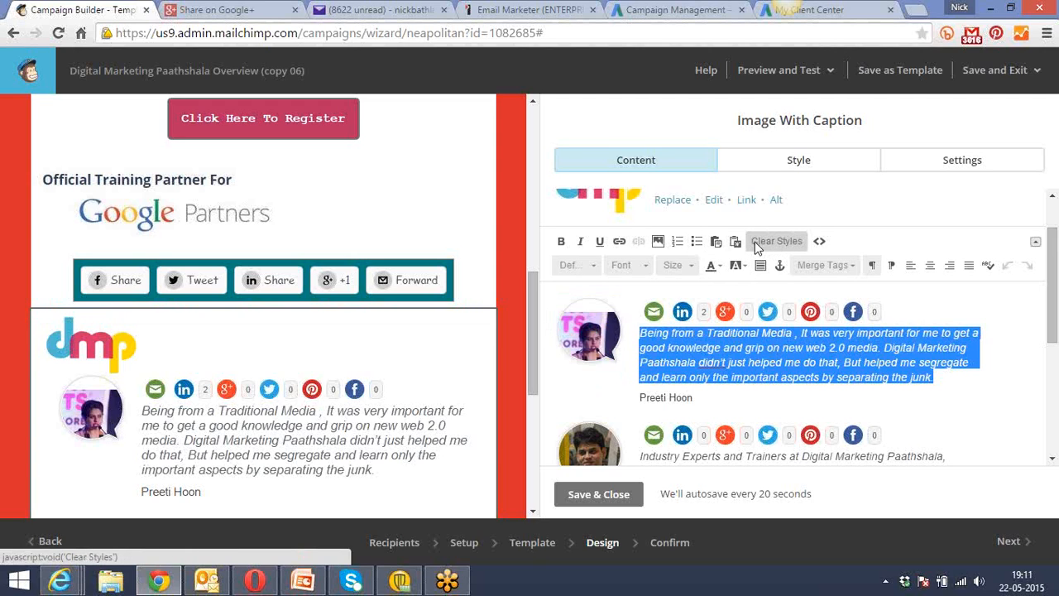
pyautogui.click(692, 266)
pyautogui.click(688, 304)
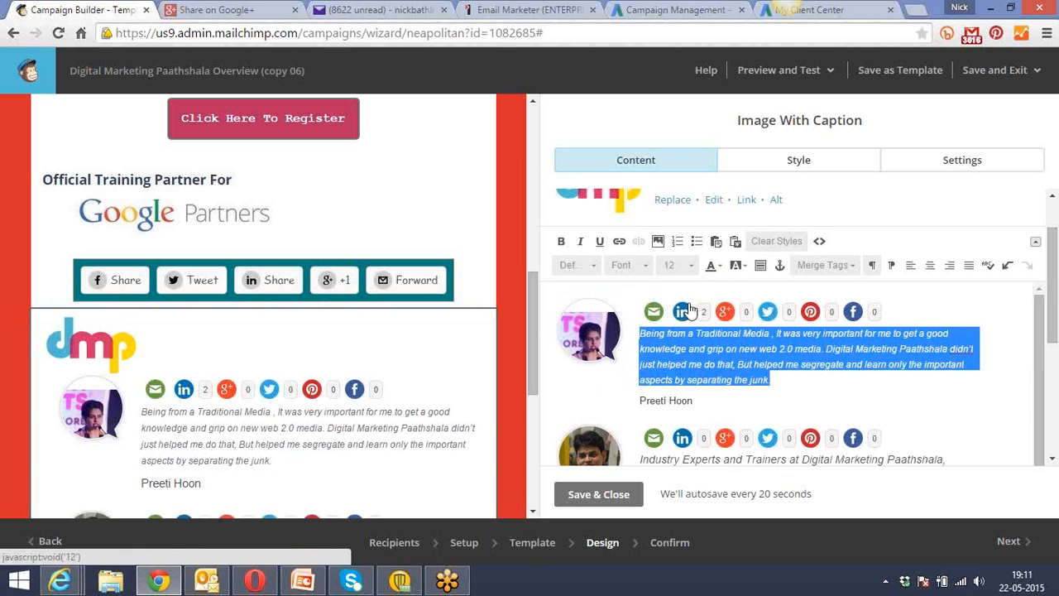
pyautogui.click(702, 354)
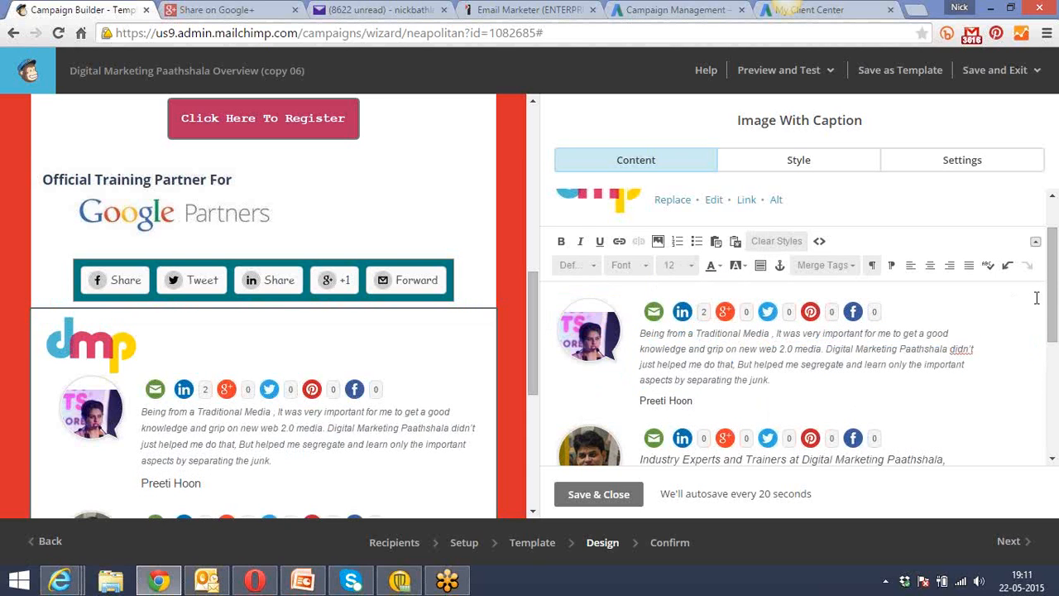
# Set the width of the first testimonial's speech-bubble image, testimonial_bg.png, to 40 with proportions kept, and insert it.
pyautogui.scroll(-1, 1050, 298)
pyautogui.click(580, 315)
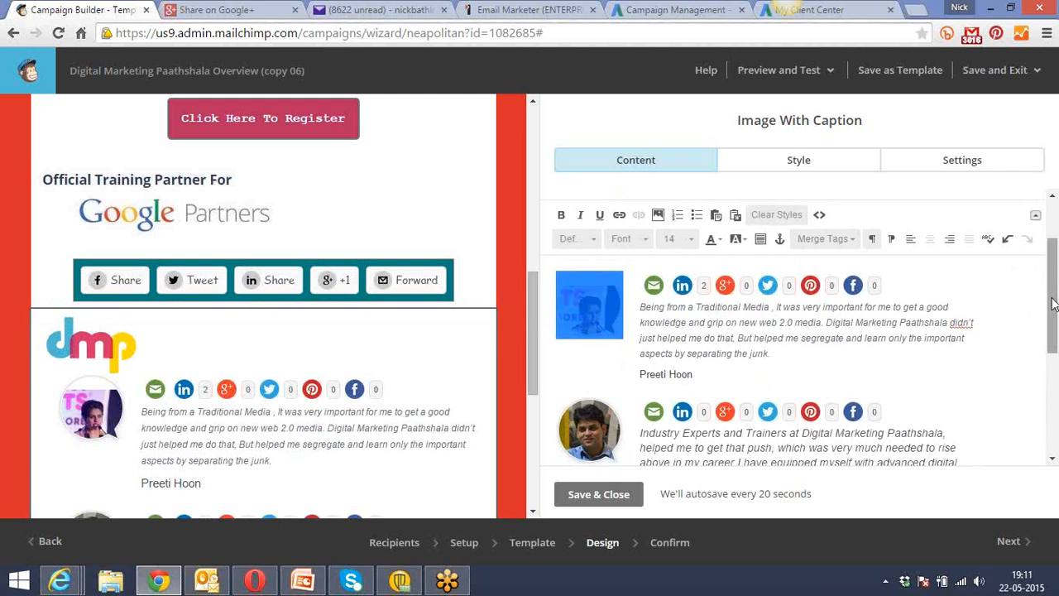
pyautogui.moveTo(1051, 306); pyautogui.dragTo(1052, 271)
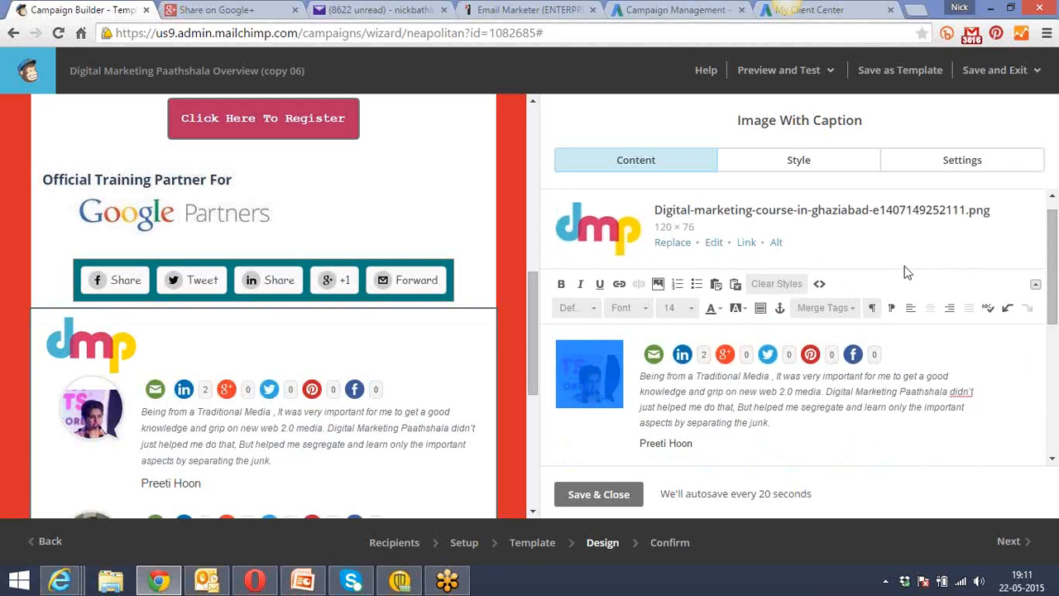
pyautogui.doubleClick(591, 384)
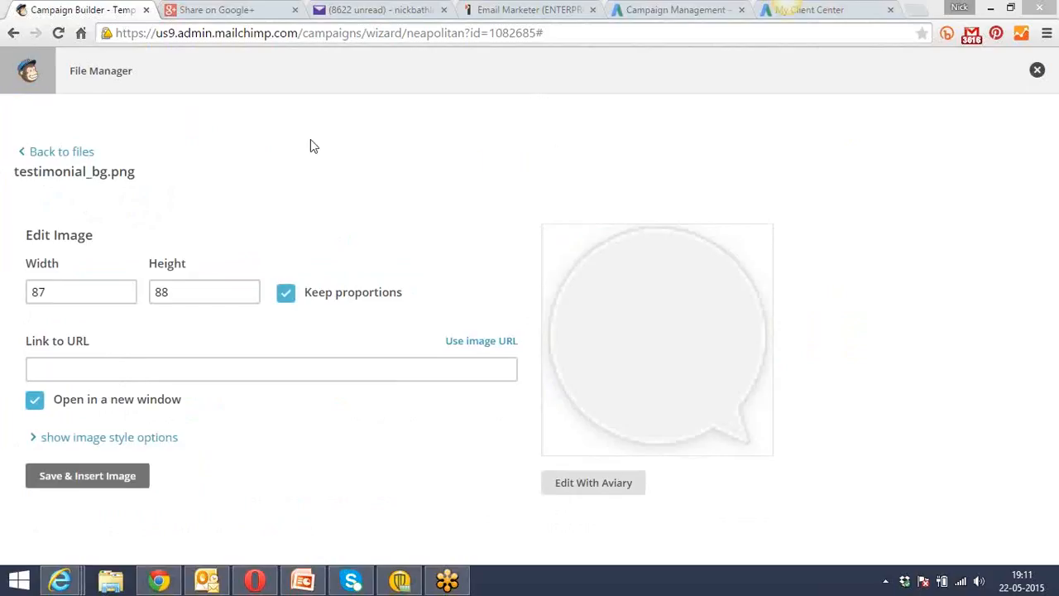
pyautogui.click(57, 293)
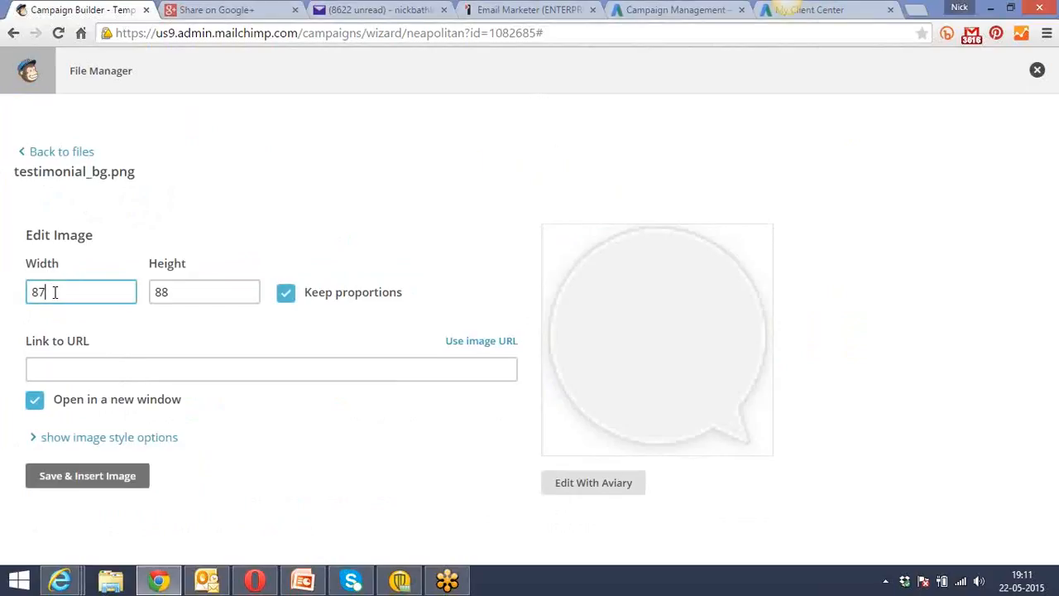
pyautogui.moveTo(49, 293); pyautogui.dragTo(30, 293)
pyautogui.write('40')
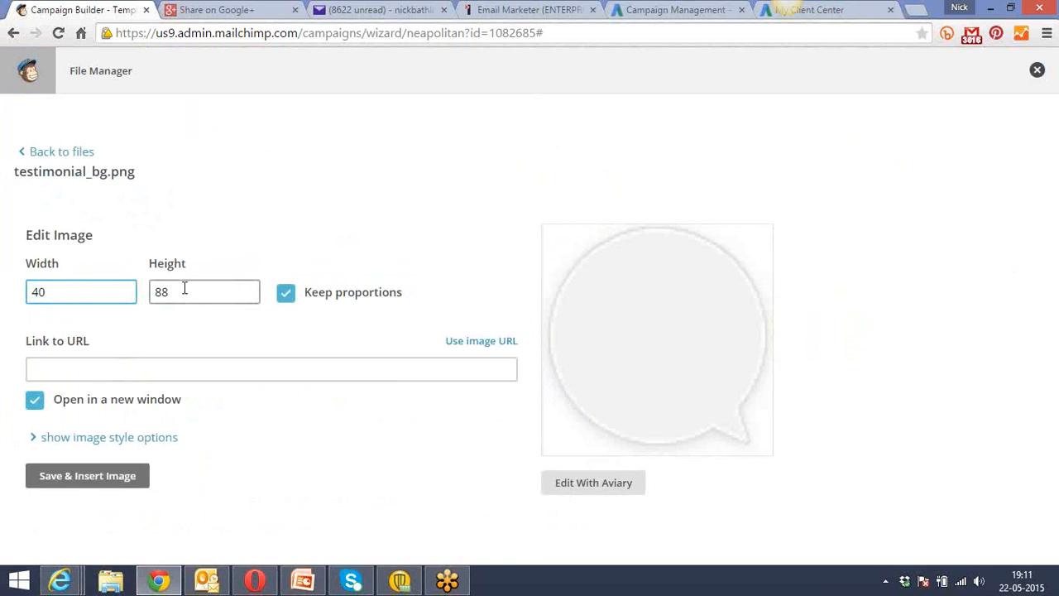
pyautogui.moveTo(184, 292); pyautogui.dragTo(146, 291)
pyautogui.click(86, 483)
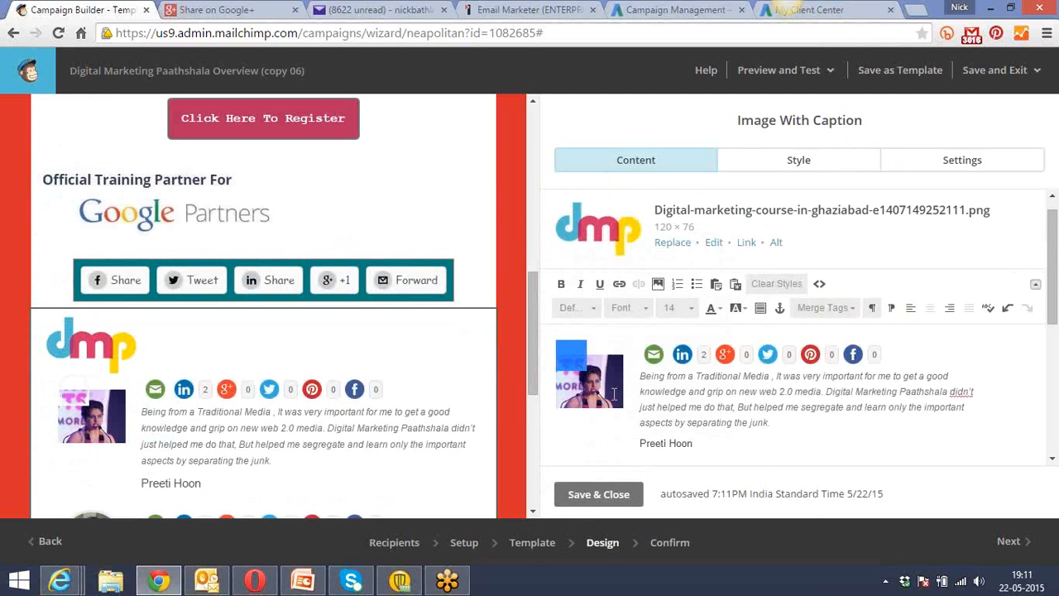
pyautogui.click(595, 437)
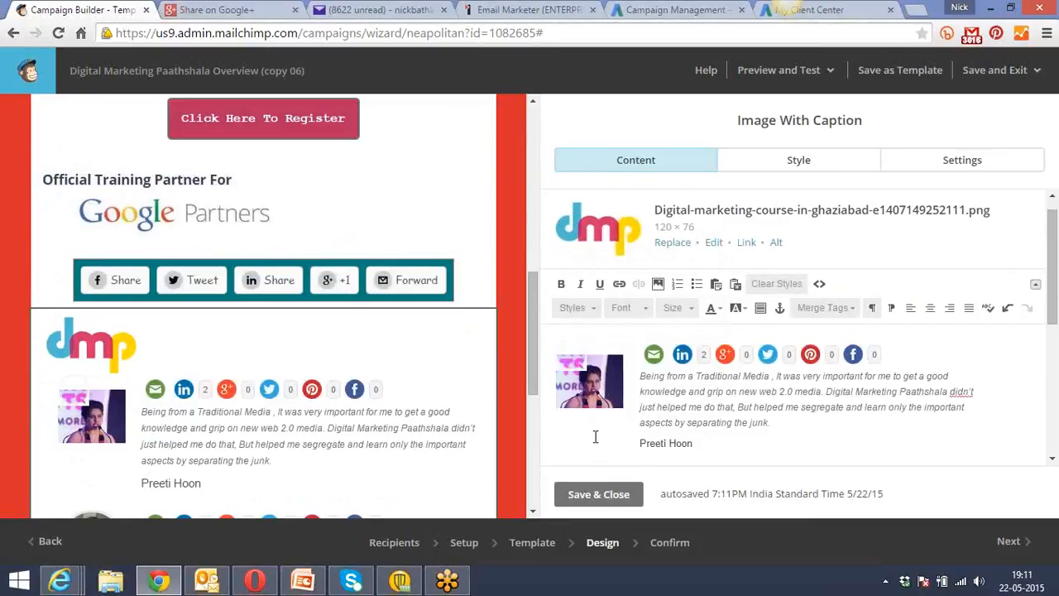
# Try selecting the first testimonial's picture, and search the web for "picture editing tool" in a new browser tab.
pyautogui.click(570, 363)
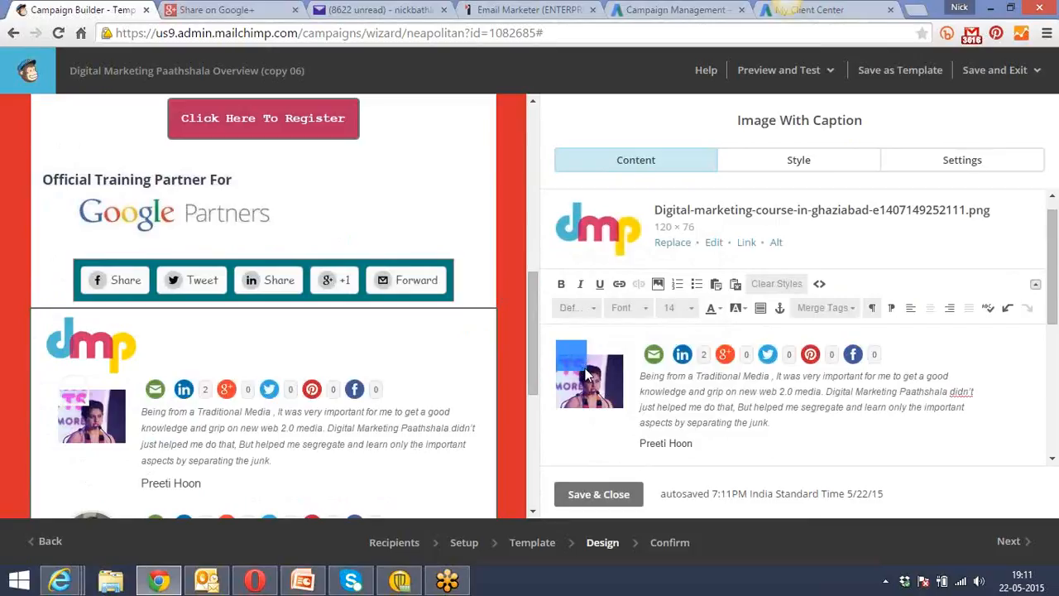
pyautogui.click(584, 370)
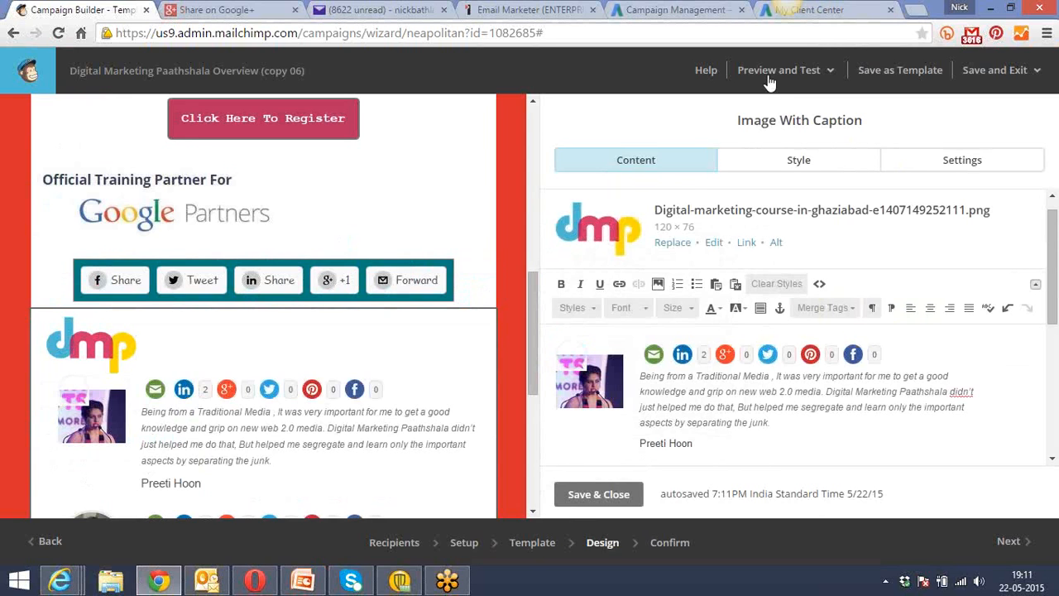
pyautogui.click(917, 12)
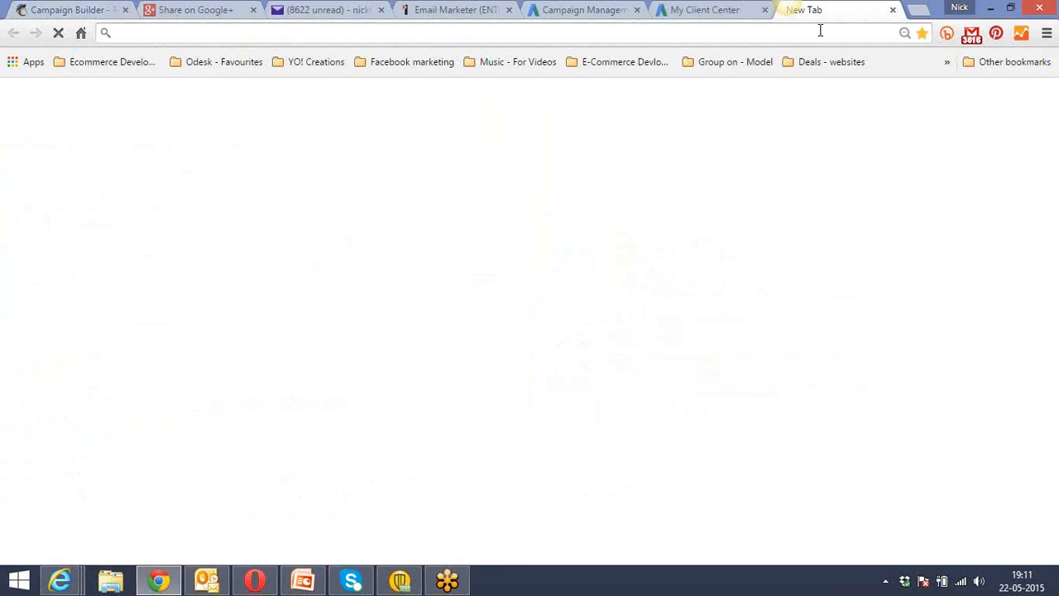
pyautogui.write('picture ')
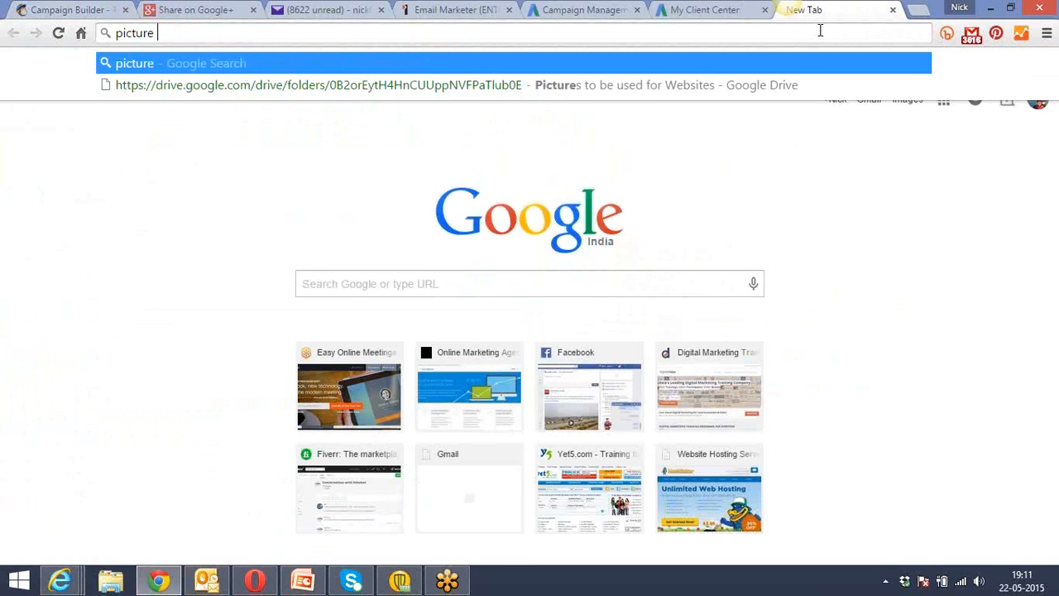
pyautogui.write('editing tool')
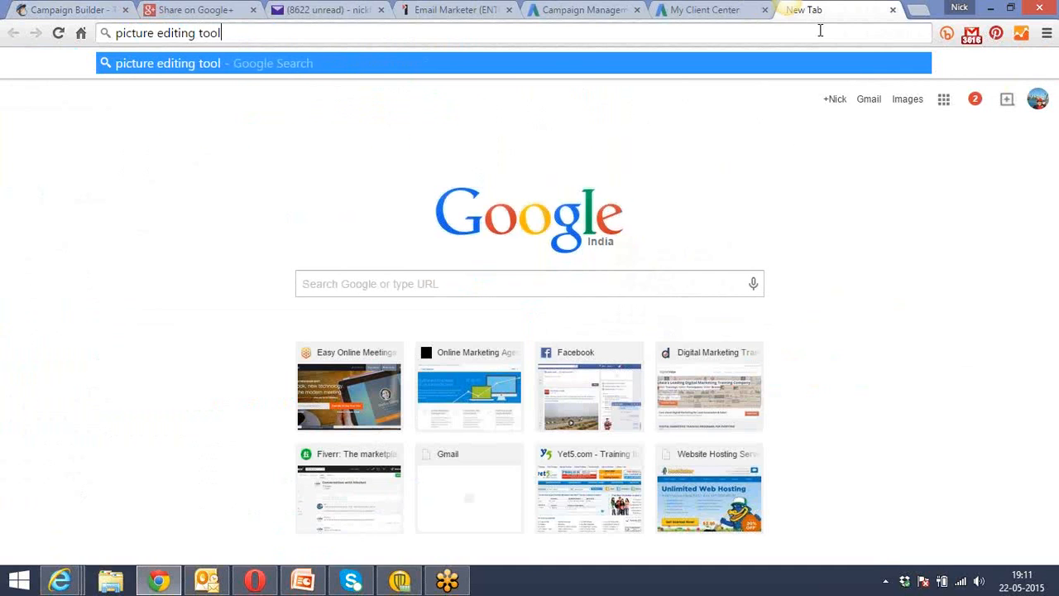
pyautogui.press('Return')
# Return to the campaign design, view the size settings of the second testimonial's speech-bubble image, testimonial_bg.png, and close them without inserting.
pyautogui.click(90, 9)
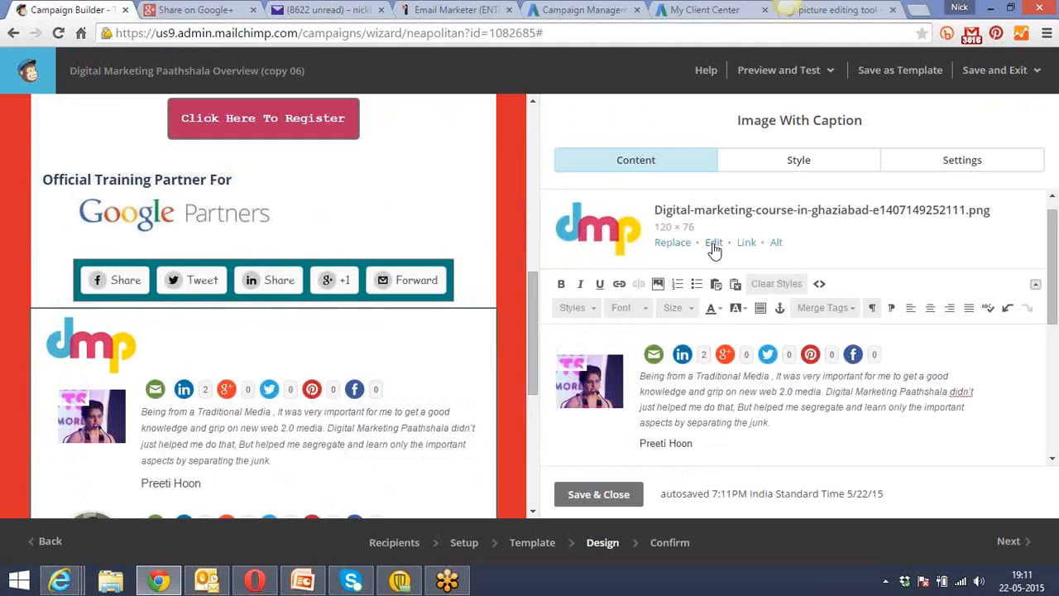
pyautogui.click(587, 352)
pyautogui.click(583, 372)
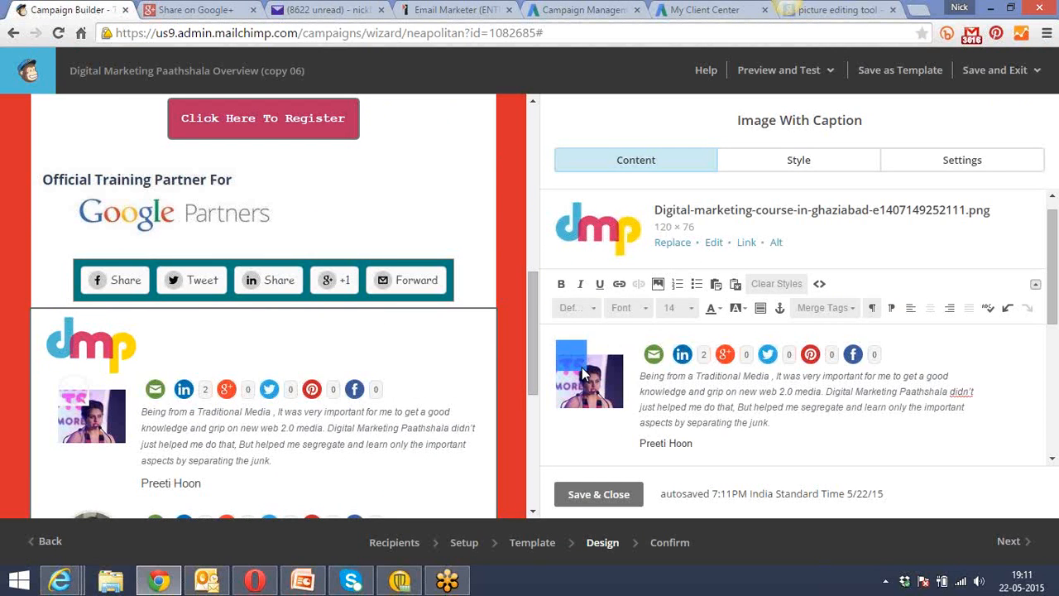
pyautogui.moveTo(1055, 308); pyautogui.dragTo(1055, 381)
pyautogui.click(595, 335)
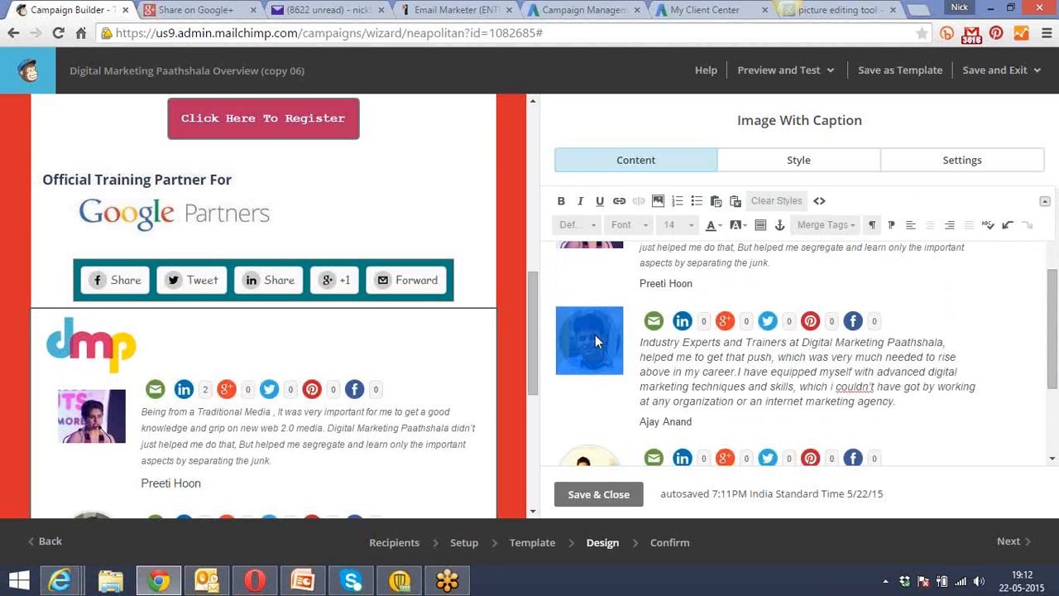
pyautogui.doubleClick(595, 335)
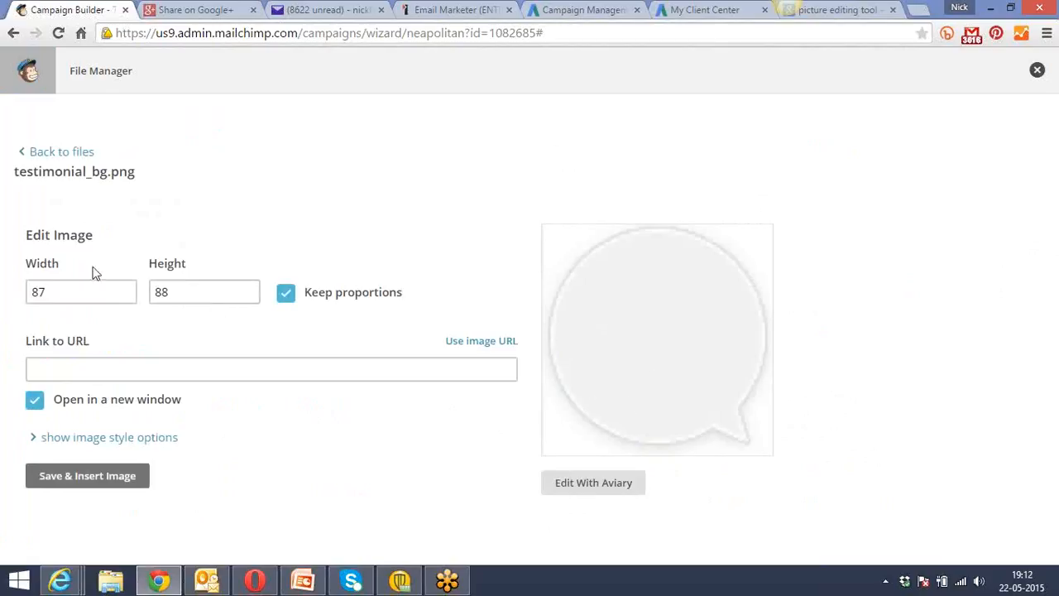
pyautogui.click(74, 291)
pyautogui.click(1039, 73)
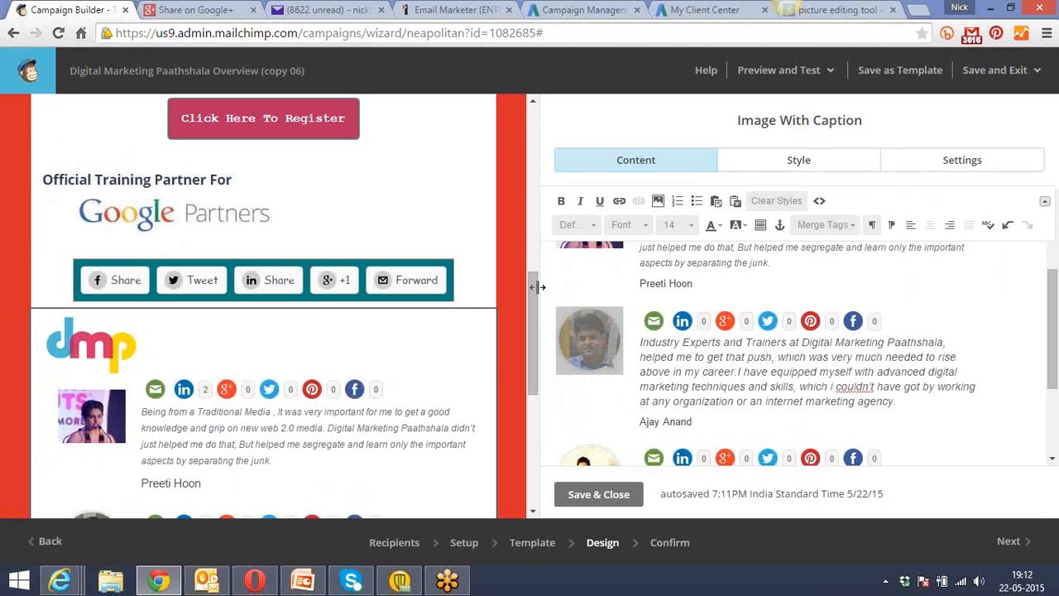
# Open the testimonials block's dmp logo in the photo editor, view its resize options, and close the editor without applying anything.
pyautogui.moveTo(539, 291)
pyautogui.mouseDown()
pyautogui.moveTo(548, 418)
pyautogui.moveTo(540, 310)
pyautogui.mouseUp()
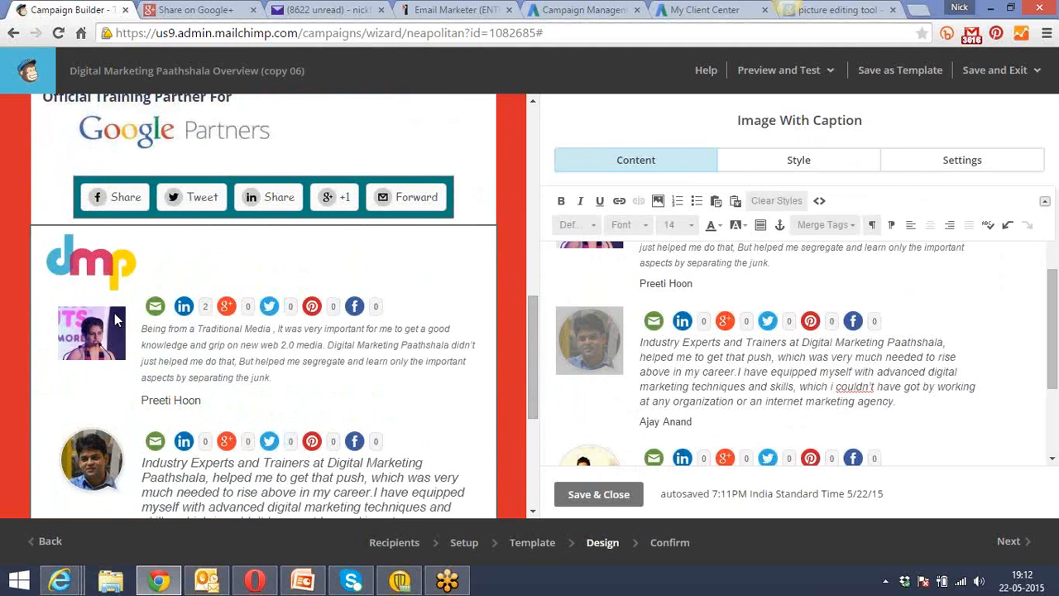
pyautogui.moveTo(537, 335); pyautogui.dragTo(528, 288)
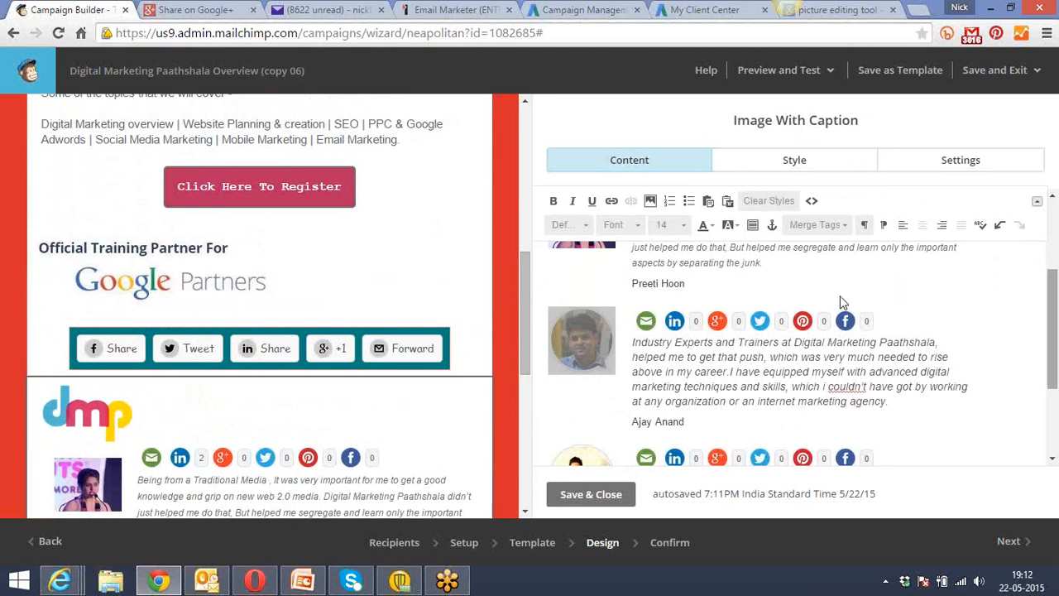
pyautogui.moveTo(1052, 318); pyautogui.dragTo(1052, 236)
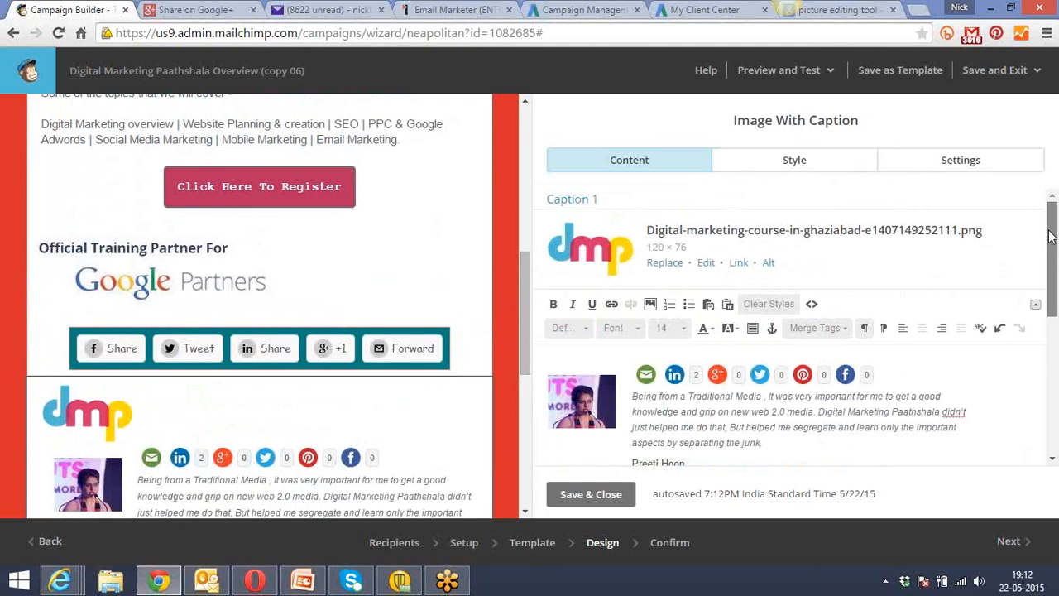
pyautogui.click(706, 264)
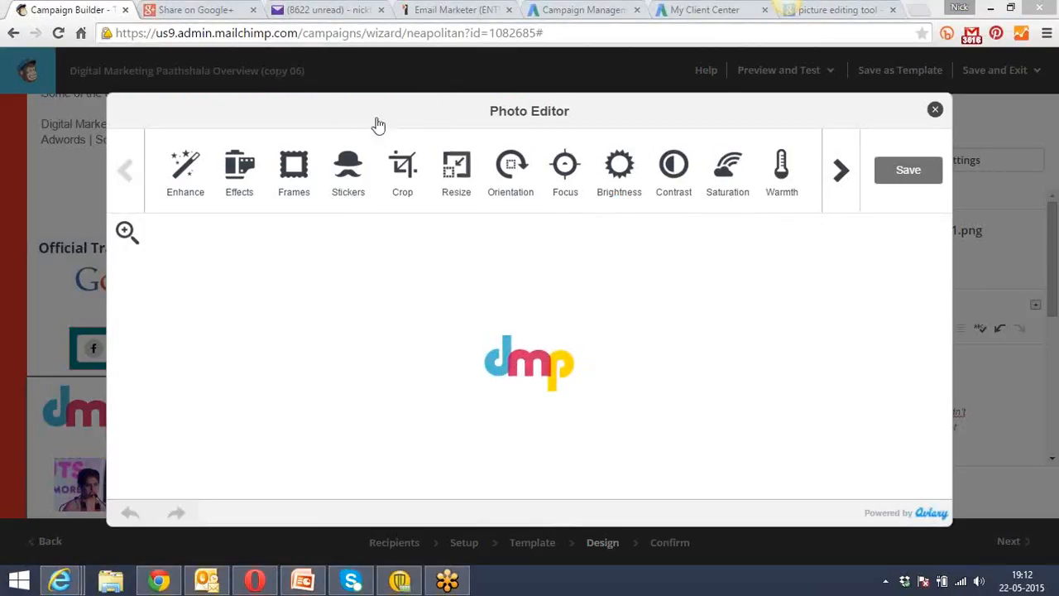
pyautogui.click(460, 177)
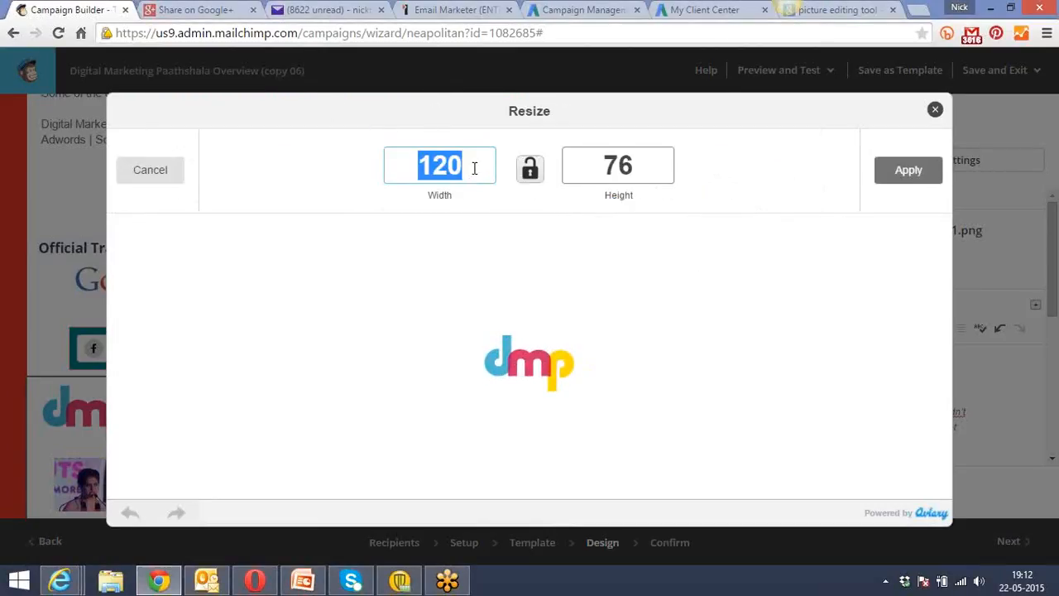
pyautogui.click(474, 168)
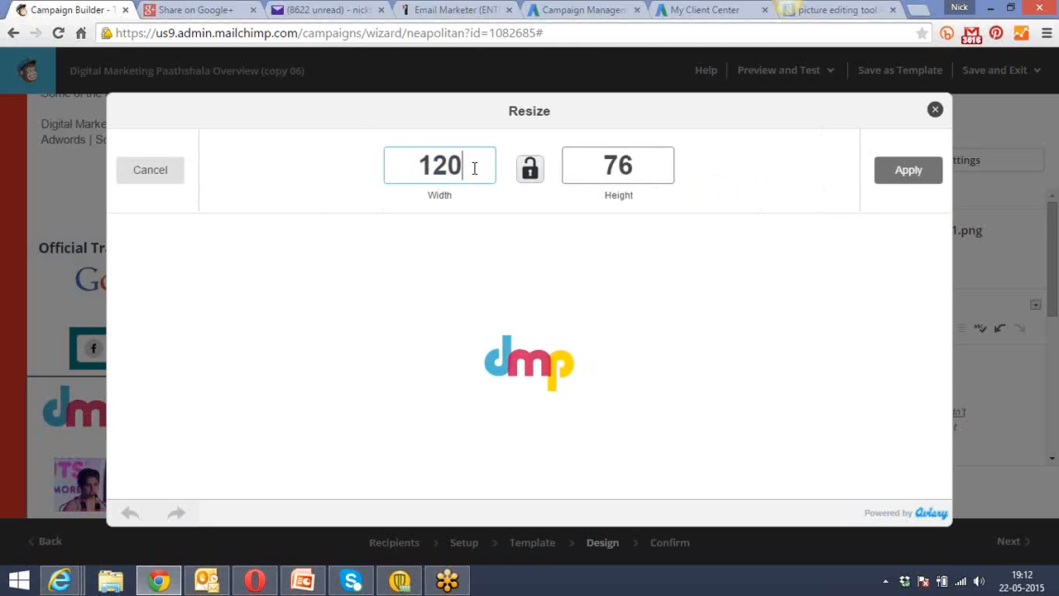
pyautogui.click(936, 111)
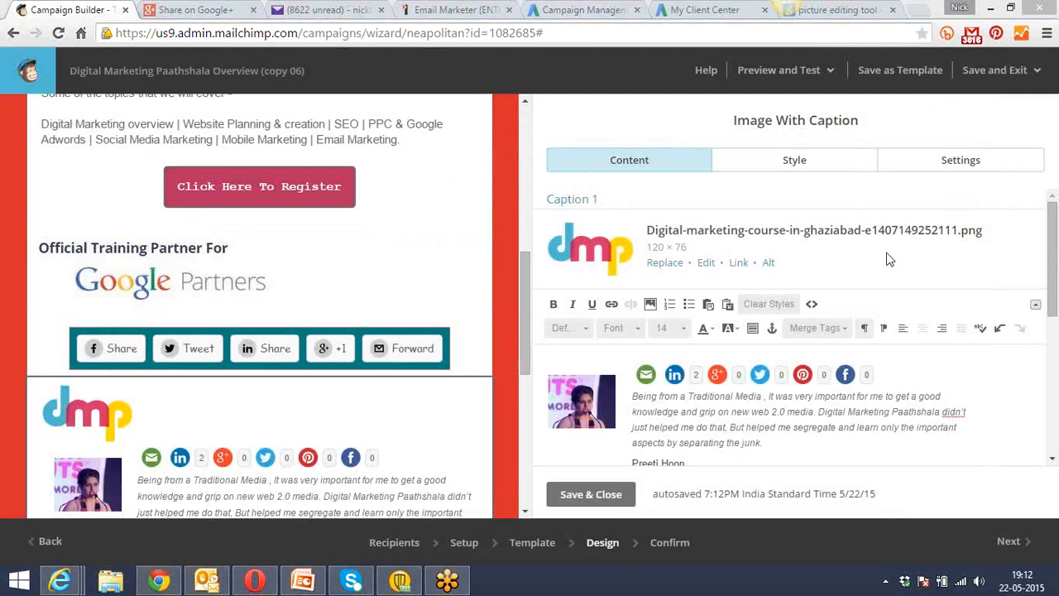
# Save and close the testimonials block, and send the campaign immediately to the Digital Marketing Paathshala list.
pyautogui.click(584, 495)
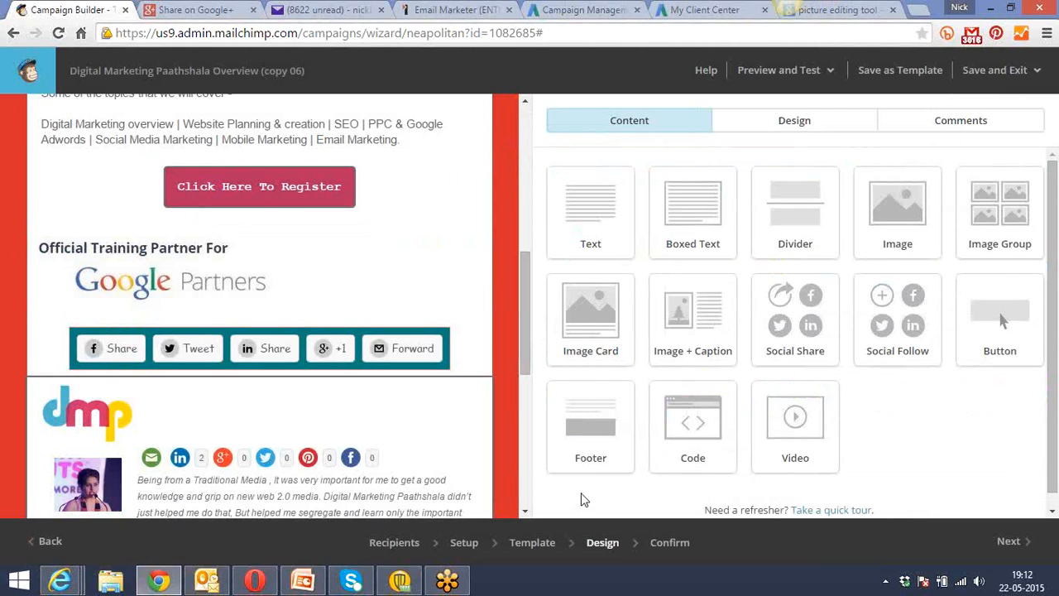
pyautogui.click(1032, 543)
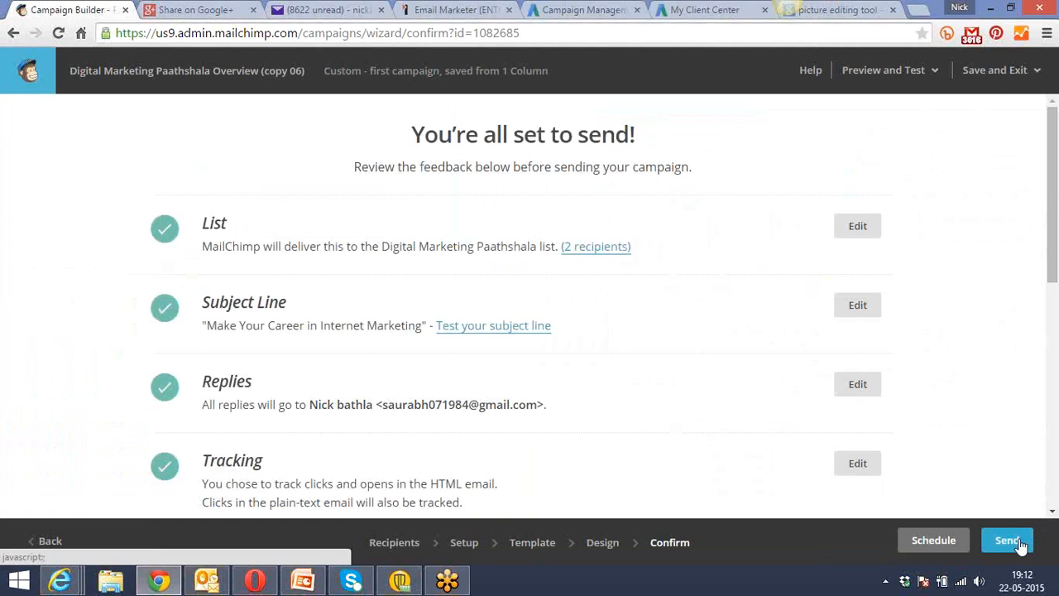
pyautogui.click(1009, 541)
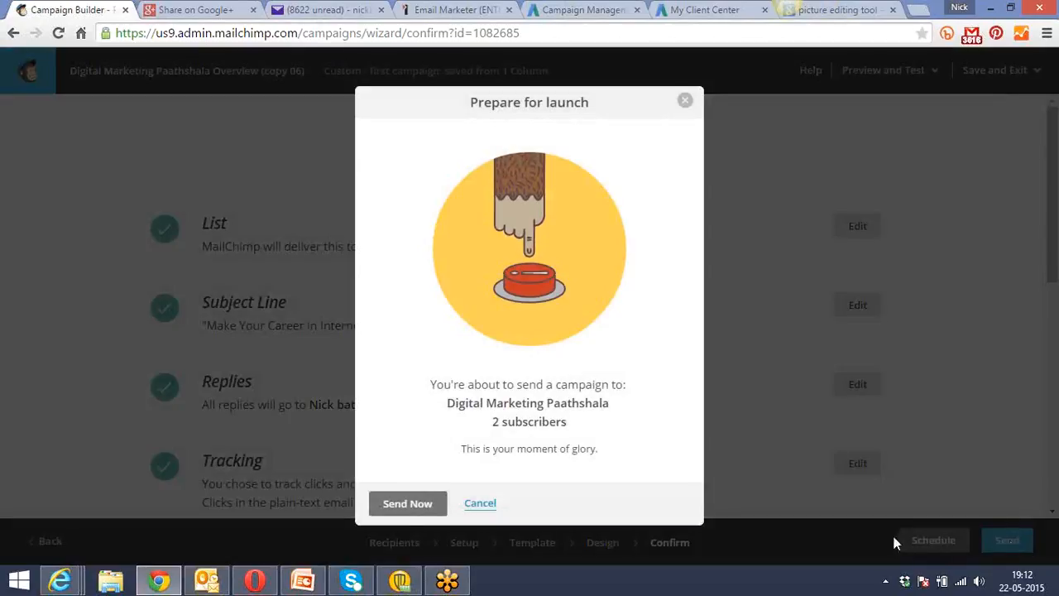
pyautogui.click(408, 504)
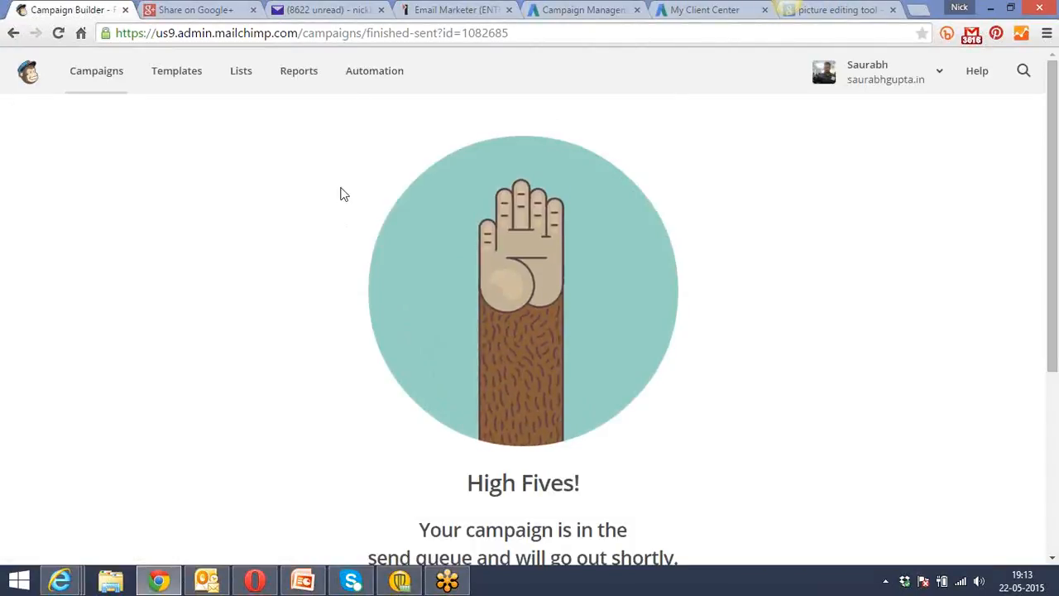
# View the sent email of Digital Marketing Paathshala Overview (copy 06) from the campaign list, and show its translation languages.
pyautogui.click(95, 75)
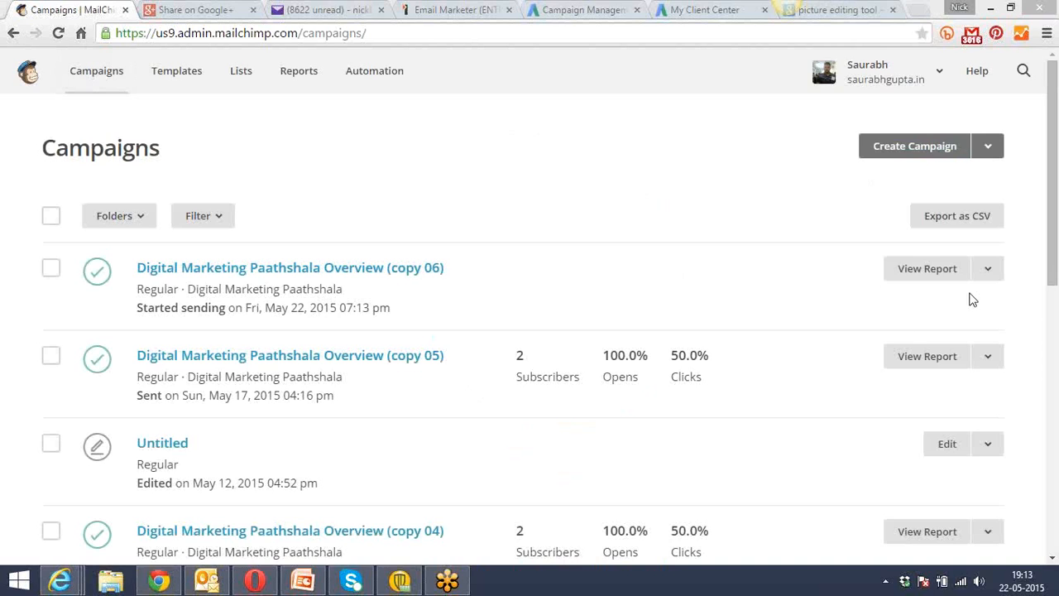
pyautogui.click(987, 268)
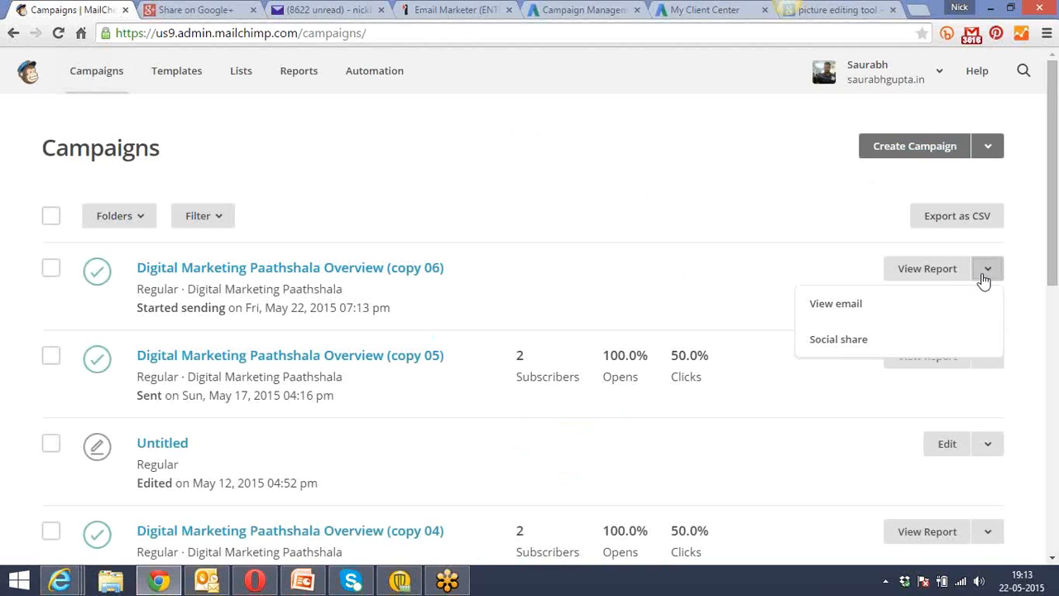
pyautogui.click(873, 317)
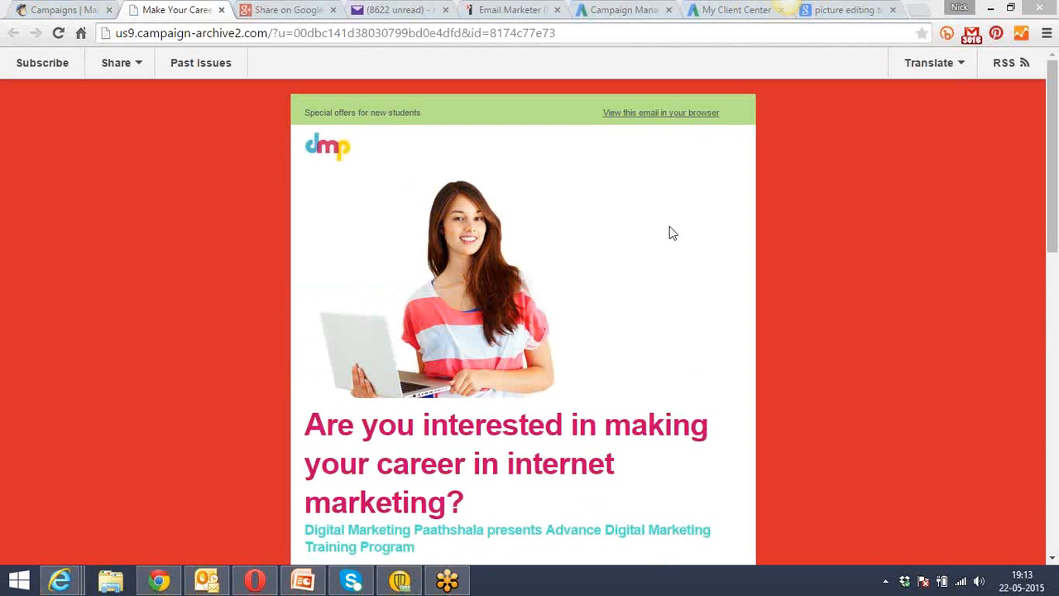
pyautogui.click(957, 66)
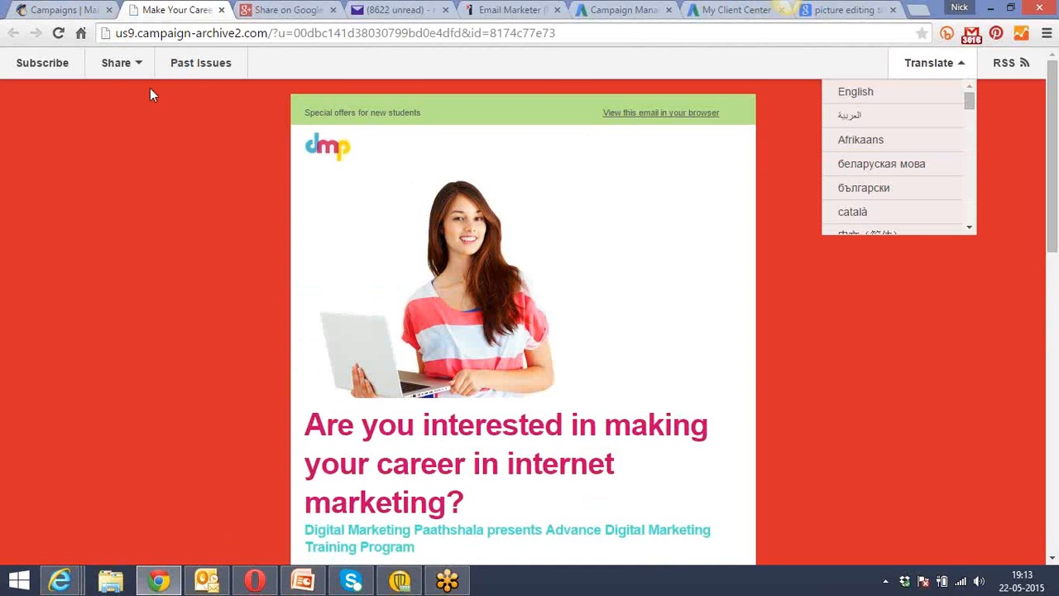
# Return to the campaign list, open Digital Marketing Paathshala Overview (copy 06), and view its HTML source.
pyautogui.click(83, 8)
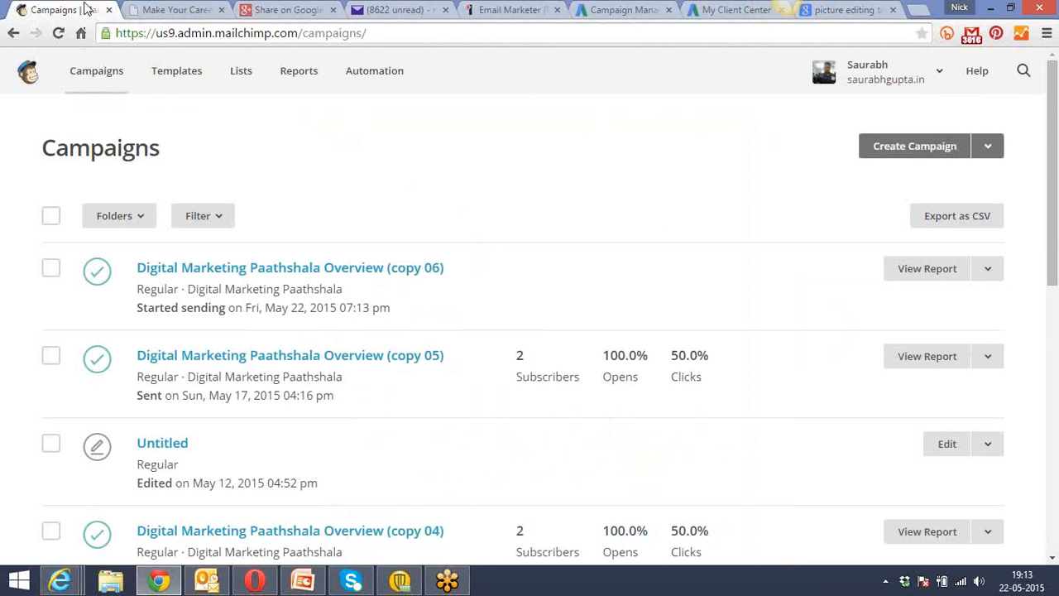
pyautogui.click(369, 268)
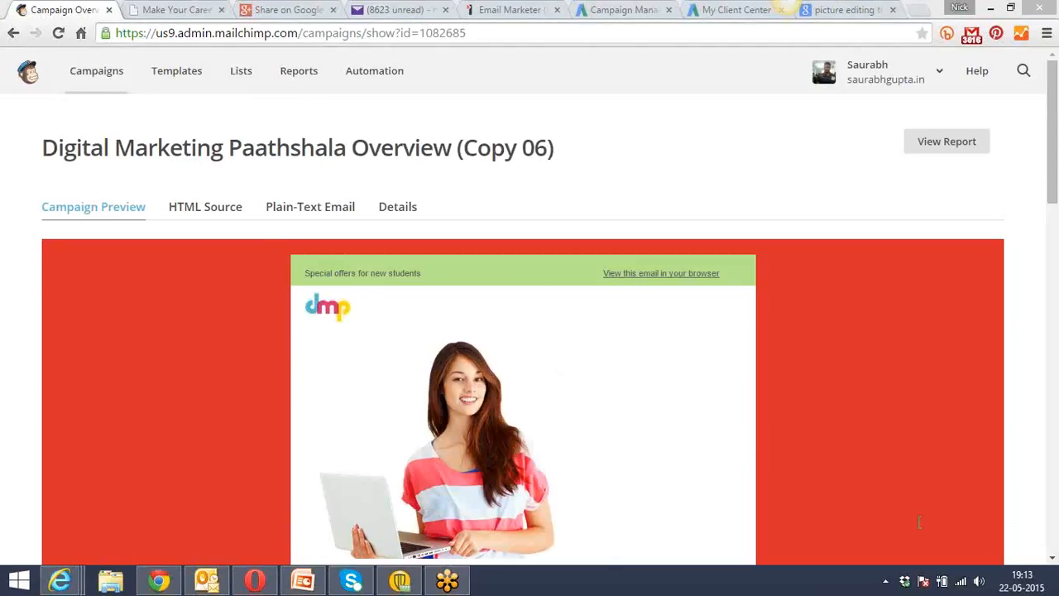
pyautogui.click(201, 217)
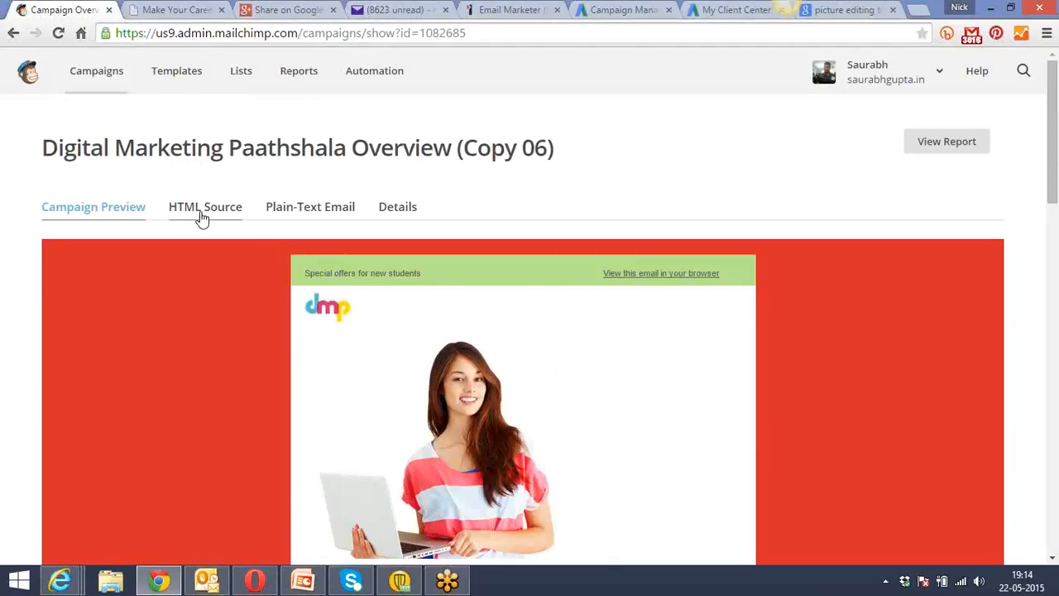
pyautogui.click(202, 215)
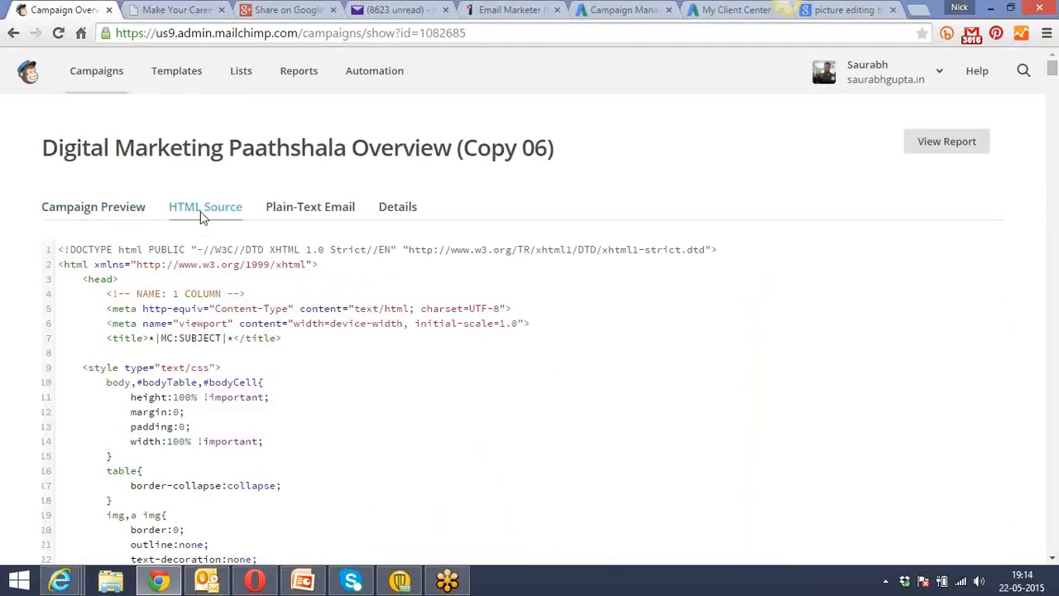
# Reopen Digital Marketing Paathshala Overview (copy 06) from the campaign list and select its entire HTML source code.
pyautogui.click(101, 72)
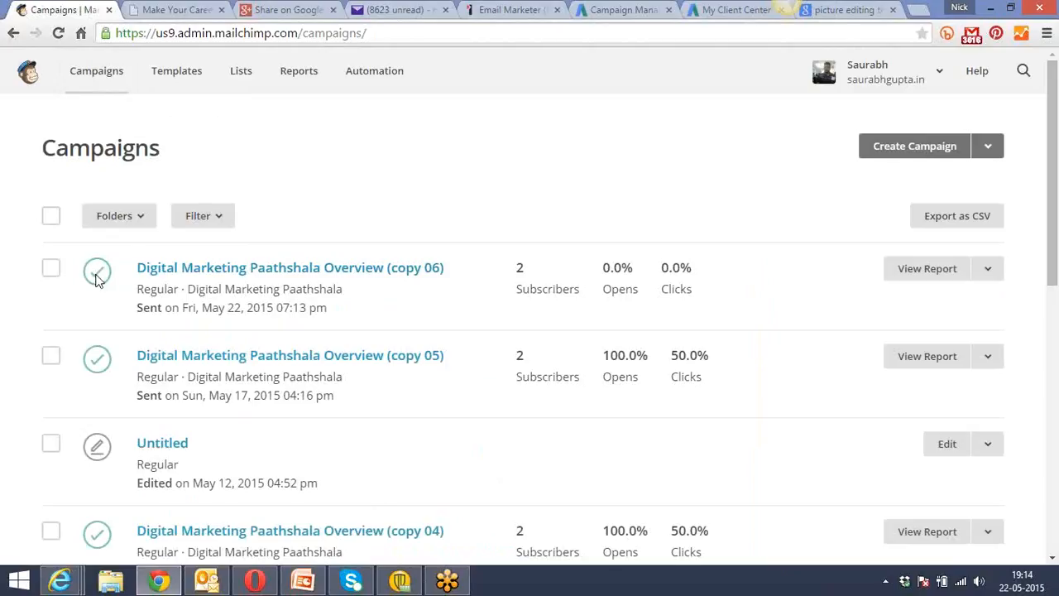
pyautogui.click(183, 270)
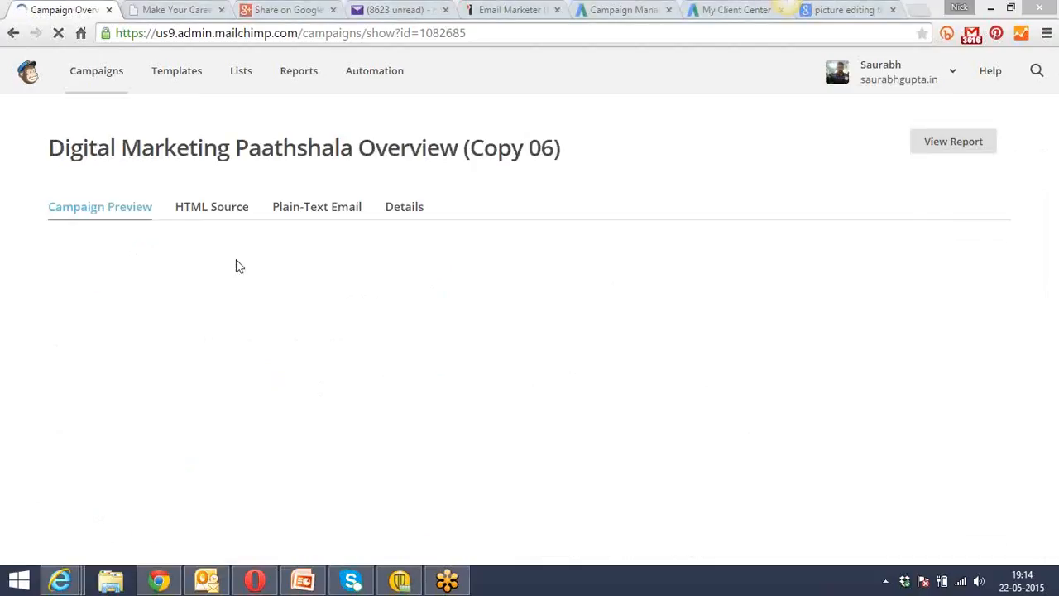
pyautogui.click(214, 212)
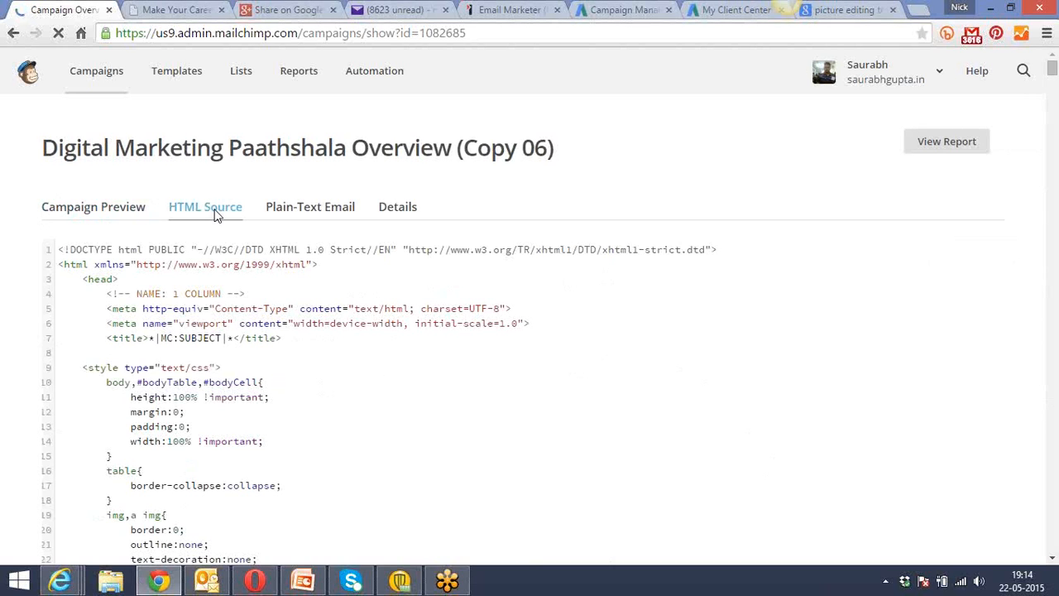
pyautogui.hotkey('ctrl', 'a')
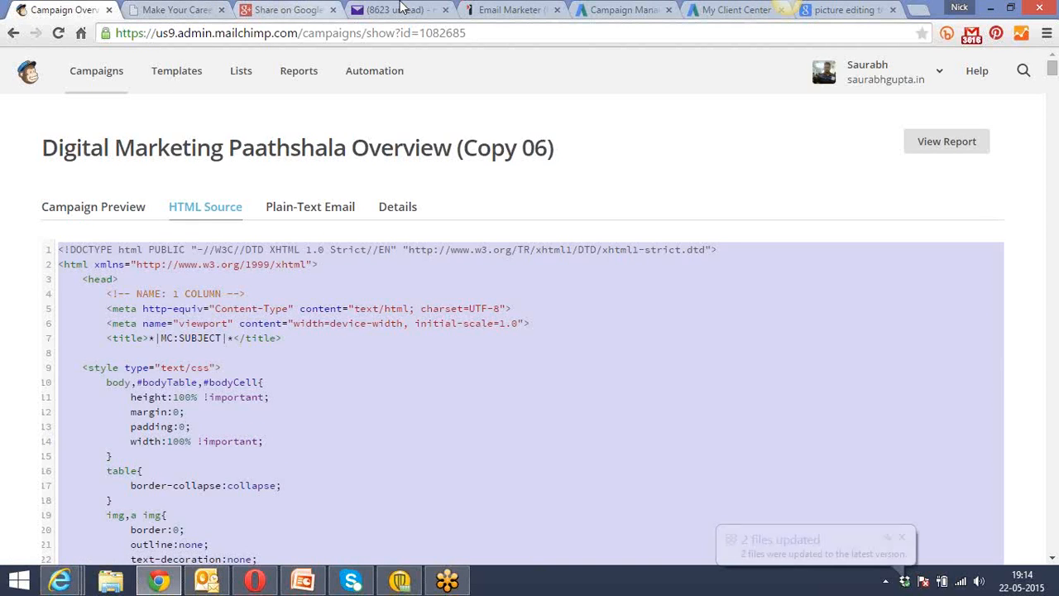
# Switch to Email Marketer and replace the new campaign's entire HTML source with the code copied from MailChimp, applying the update.
pyautogui.click(511, 9)
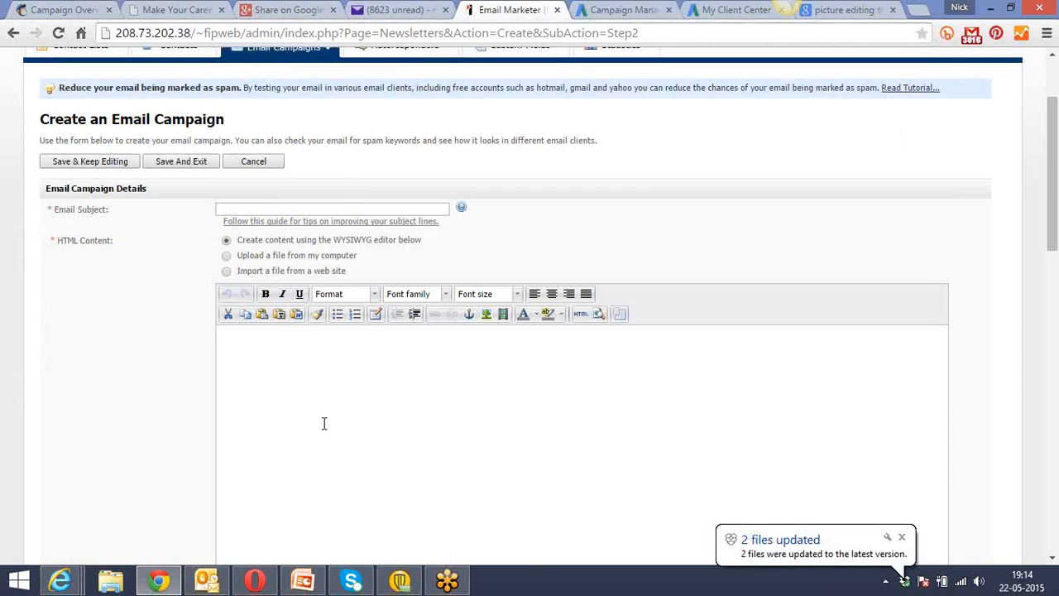
pyautogui.scroll(3, 90, 397)
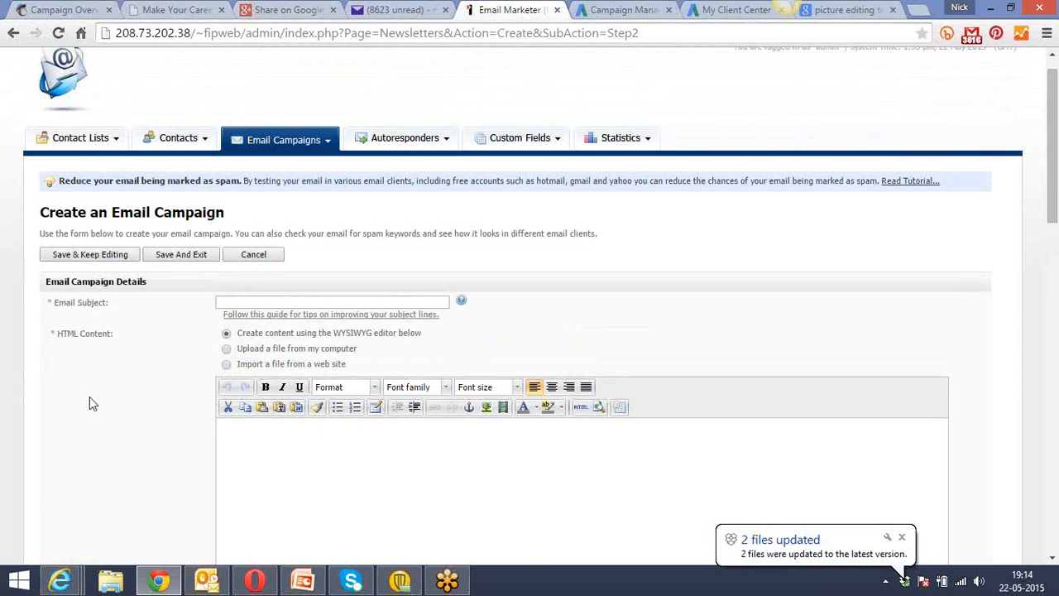
pyautogui.scroll(-4, 93, 403)
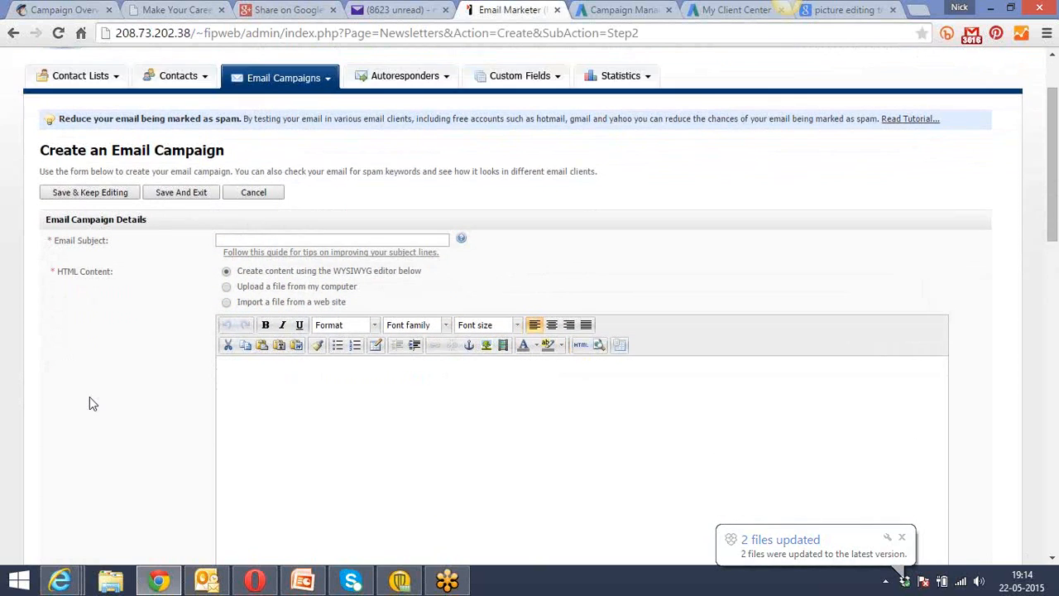
pyautogui.click(273, 348)
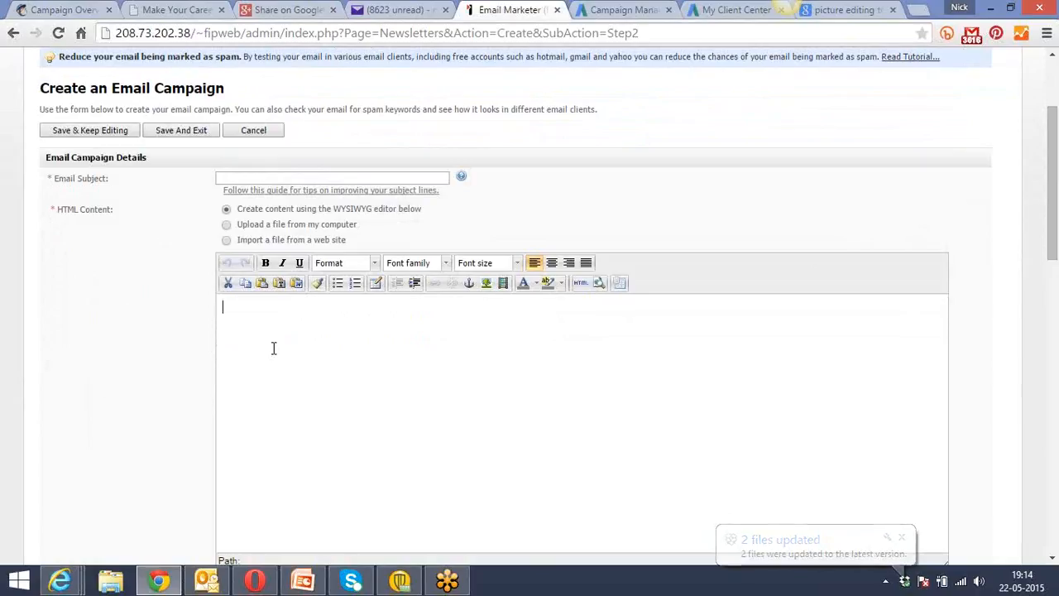
pyautogui.click(582, 284)
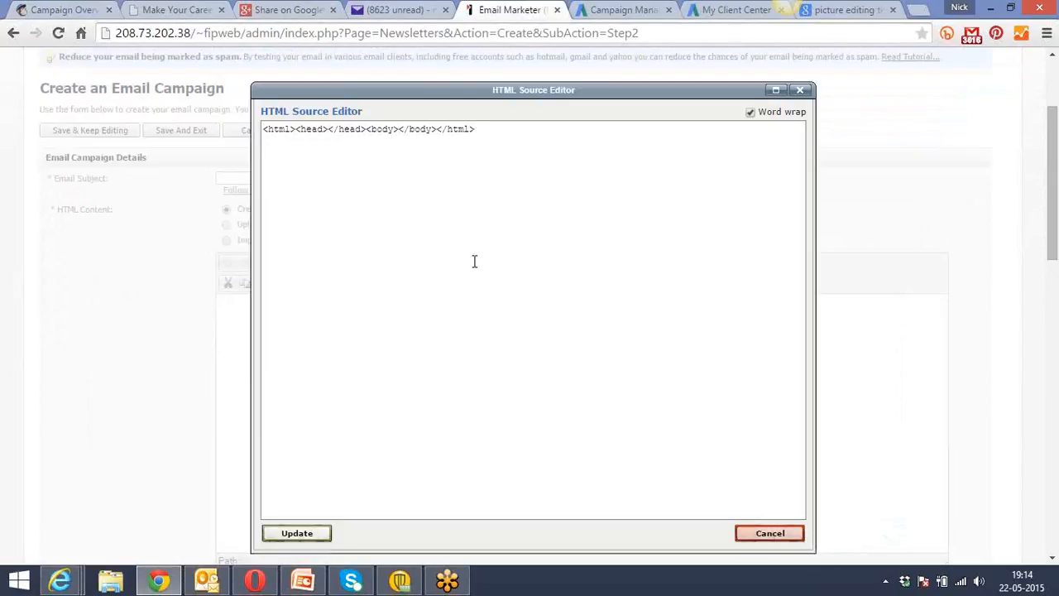
pyautogui.hotkey('ctrl', 'a')
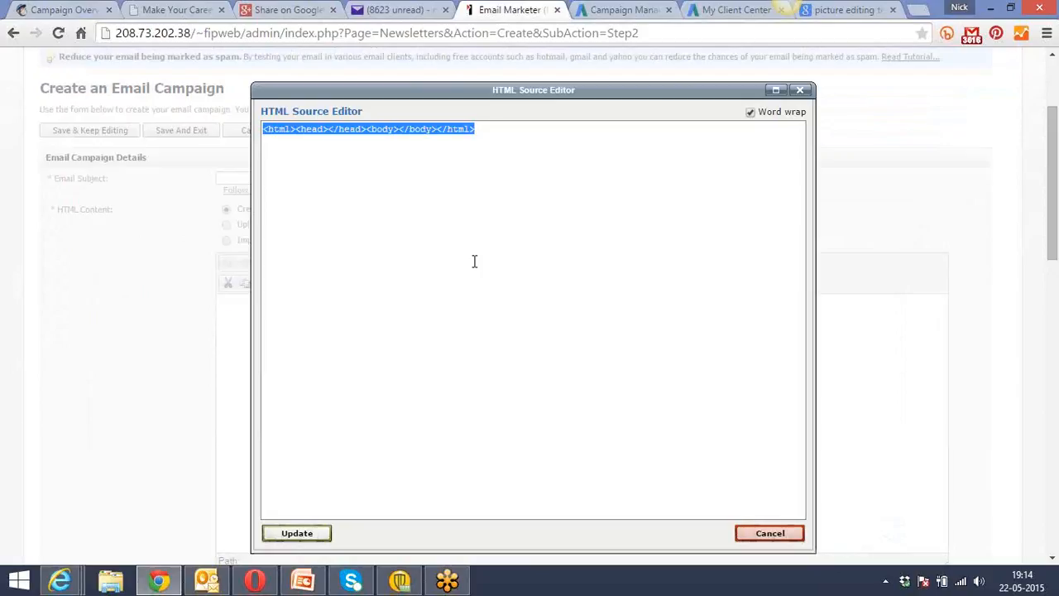
pyautogui.press('Delete')
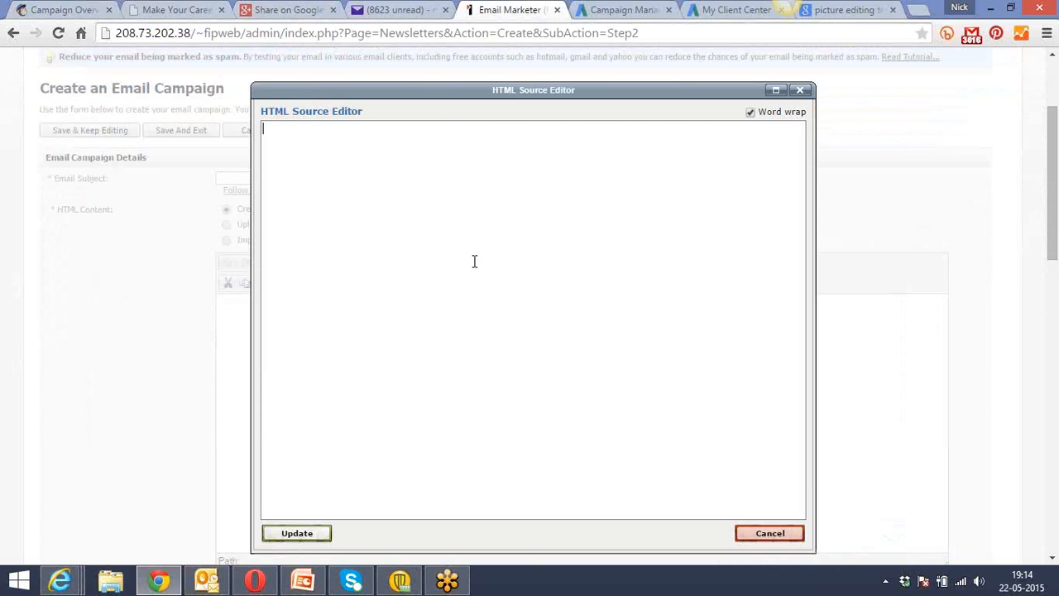
pyautogui.hotkey('ctrl', 'v')
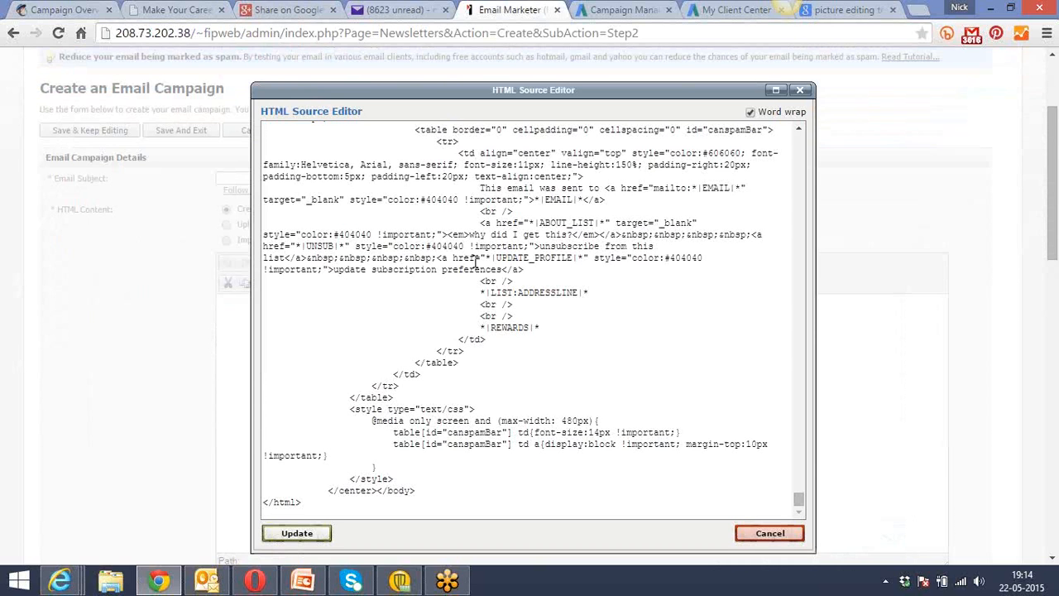
pyautogui.click(283, 535)
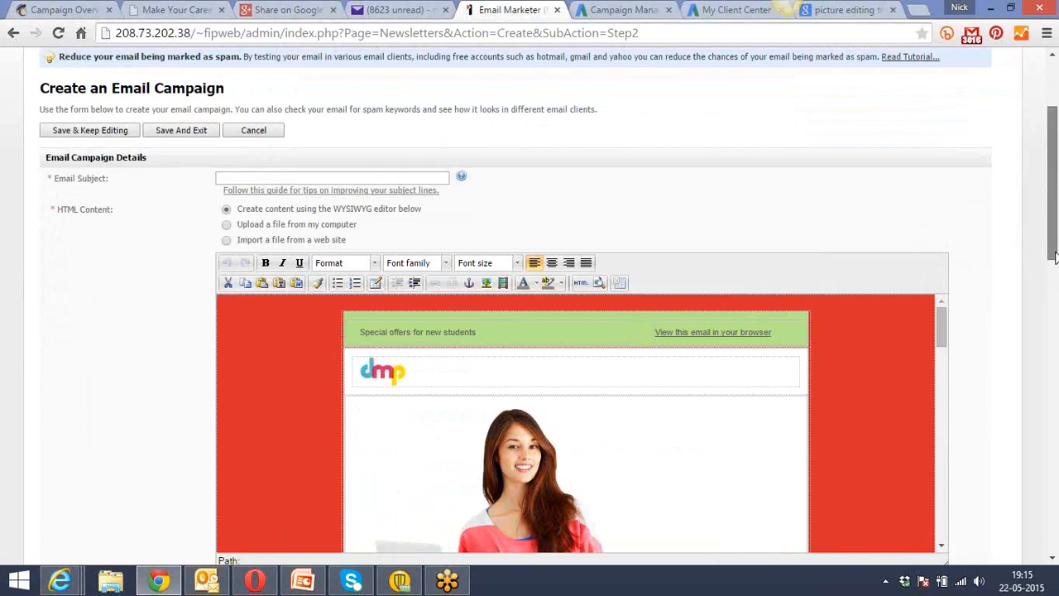
# Delete the MailChimp footer block with the recipient, unsubscribe, address and rewards placeholders from the end of the email content.
pyautogui.moveTo(1054, 258); pyautogui.dragTo(1054, 324)
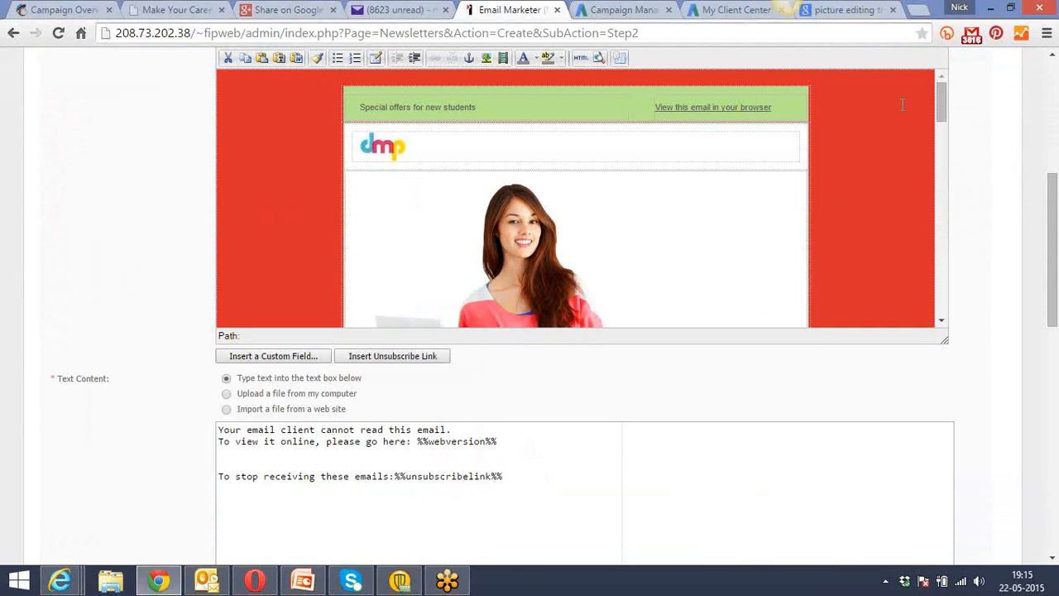
pyautogui.moveTo(941, 106); pyautogui.dragTo(949, 187)
pyautogui.moveTo(952, 236); pyautogui.dragTo(965, 303)
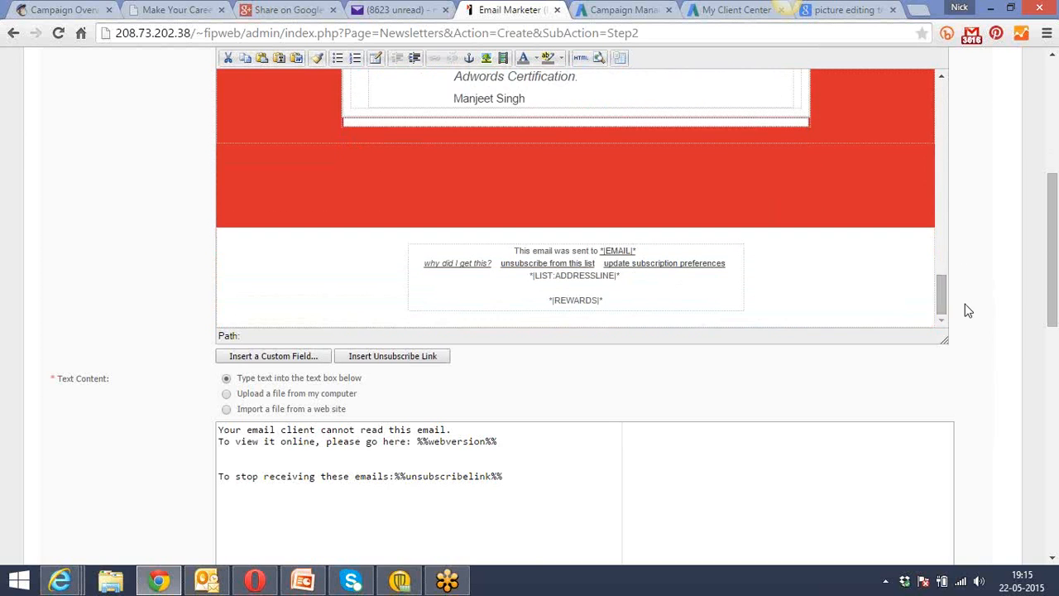
pyautogui.moveTo(610, 303); pyautogui.dragTo(479, 239)
pyautogui.press('Delete')
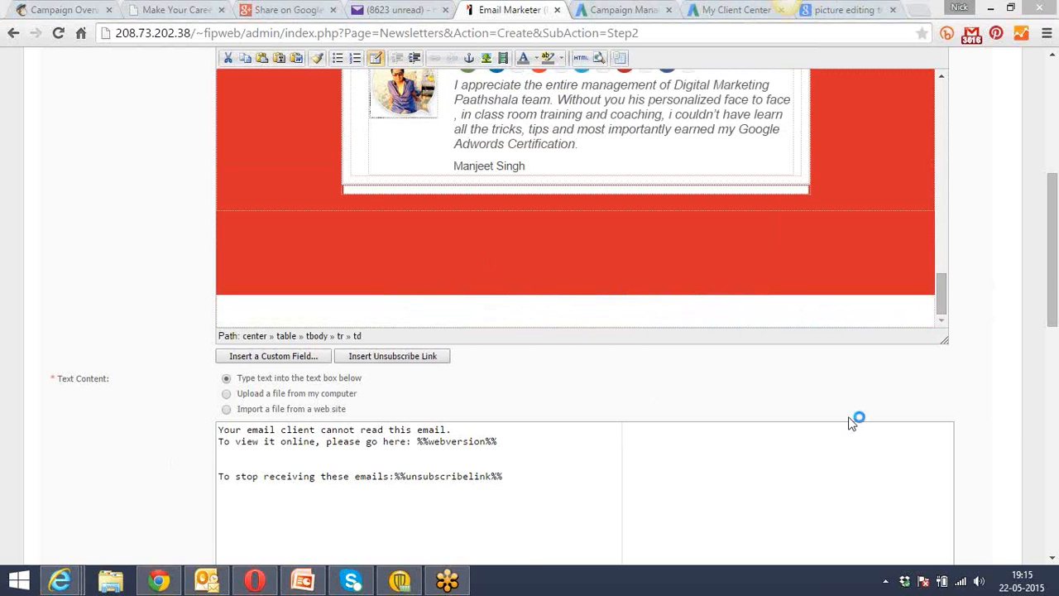
pyautogui.moveTo(1056, 306); pyautogui.dragTo(1055, 188)
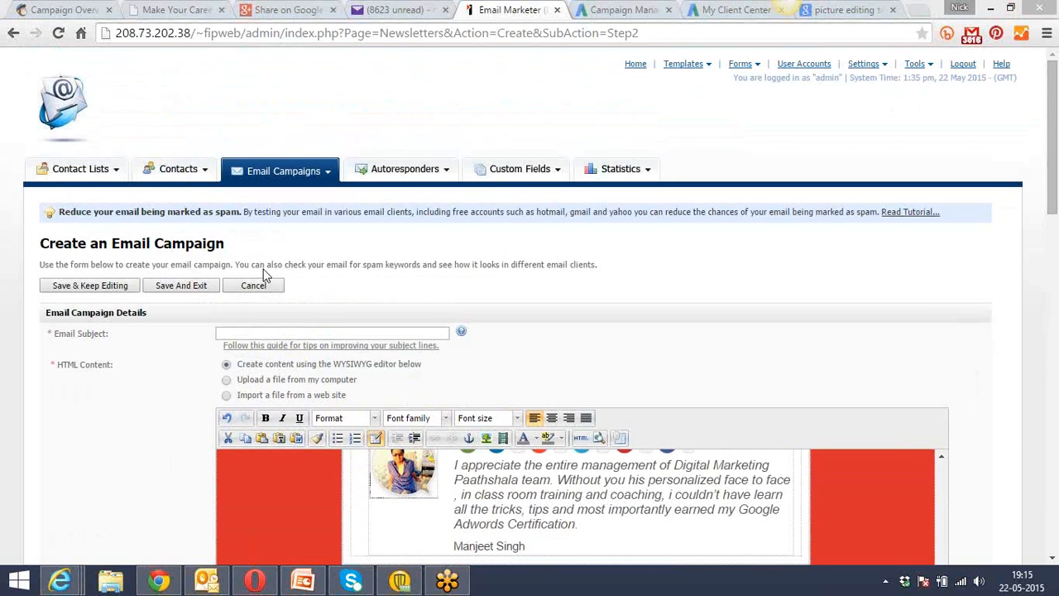
# Switch to MailChimp and view the campaign preview of Digital Marketing Paathshala Overview (Copy 06), along with its online version.
pyautogui.click(71, 10)
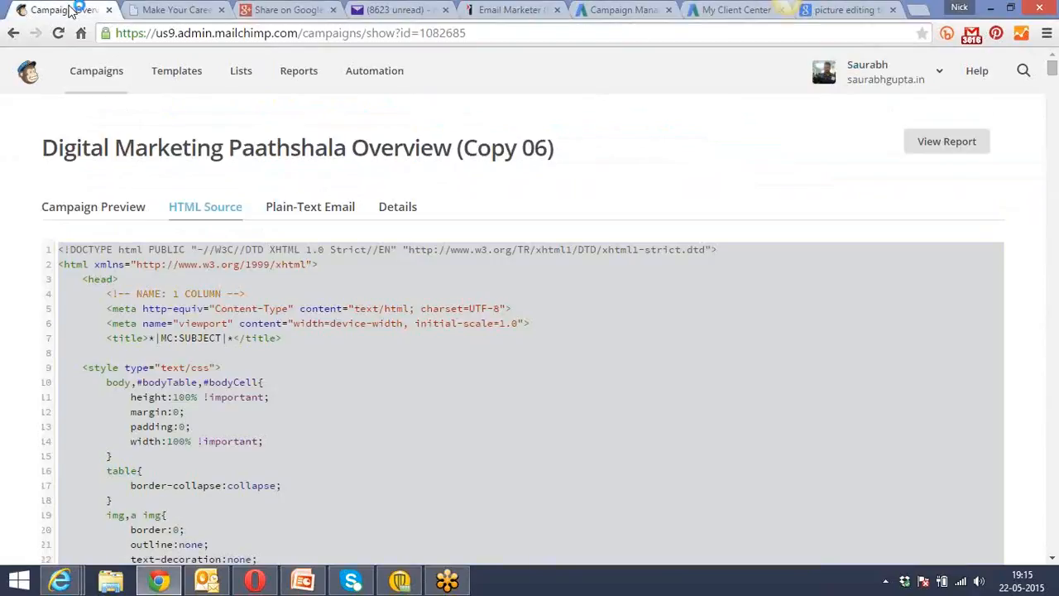
pyautogui.click(116, 209)
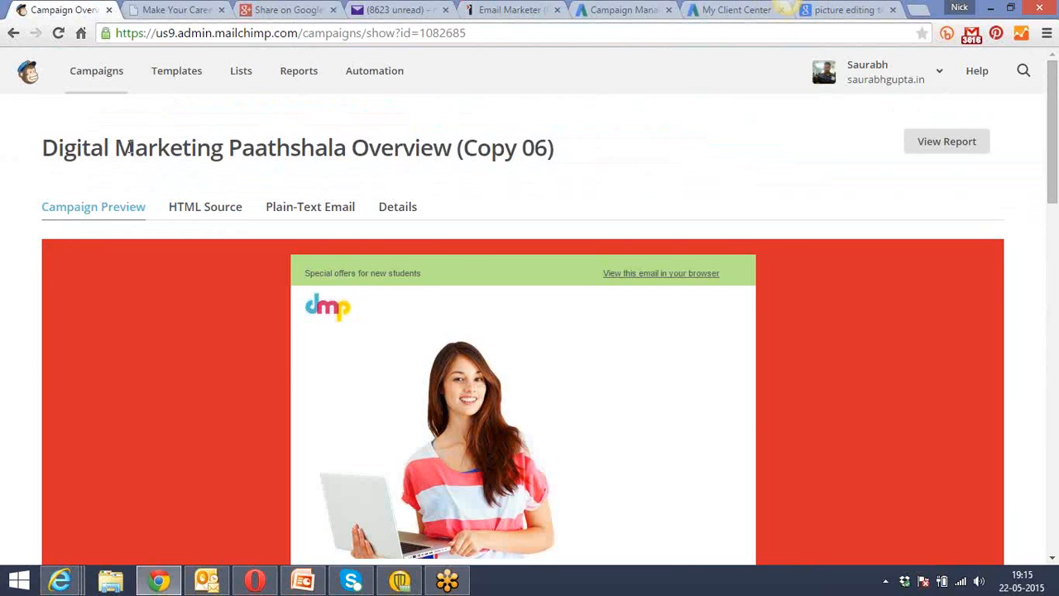
pyautogui.click(173, 9)
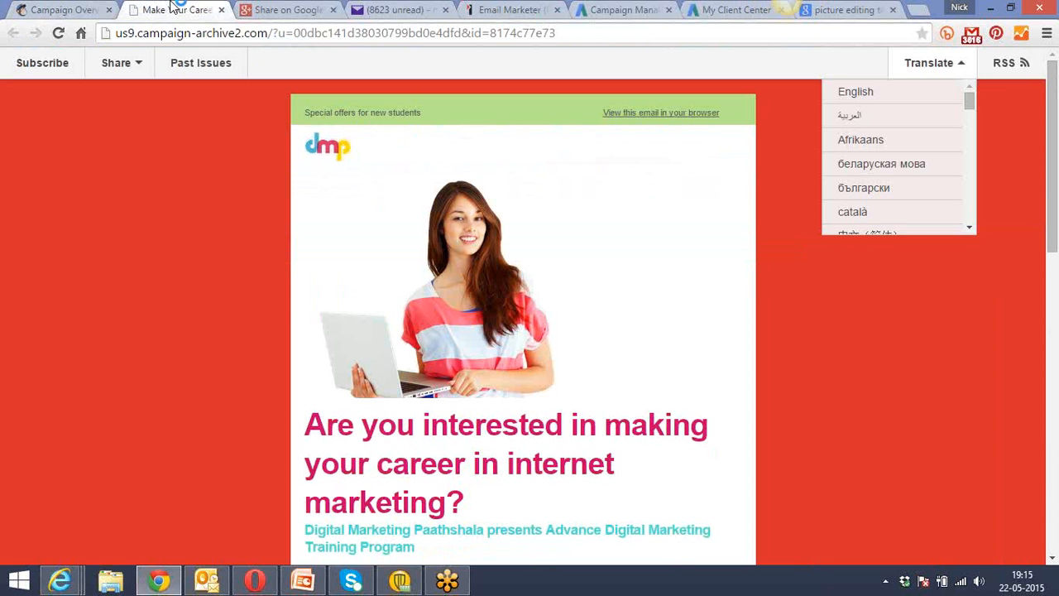
pyautogui.click(264, 9)
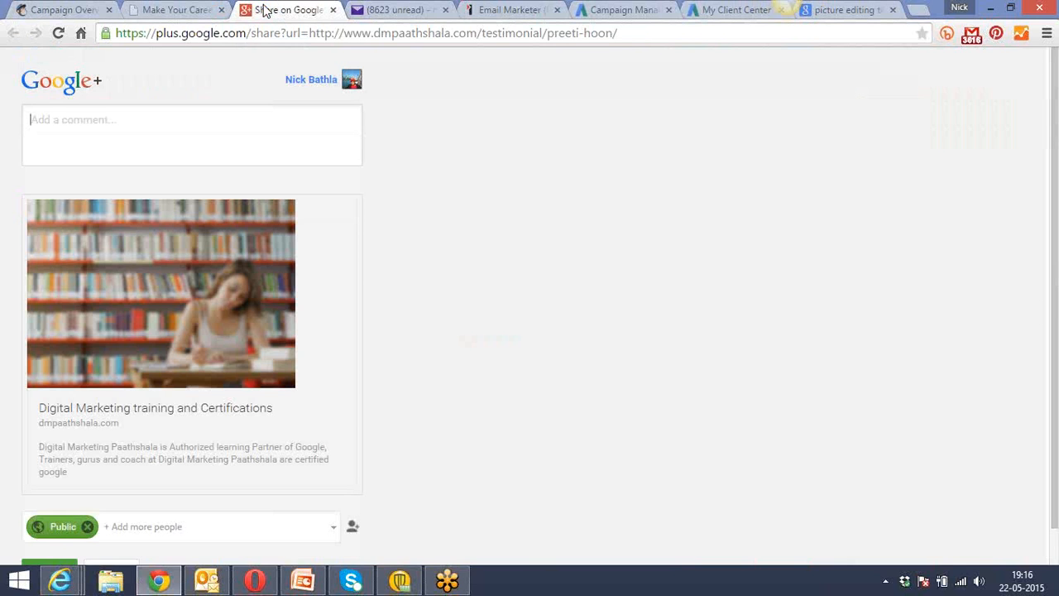
pyautogui.click(187, 9)
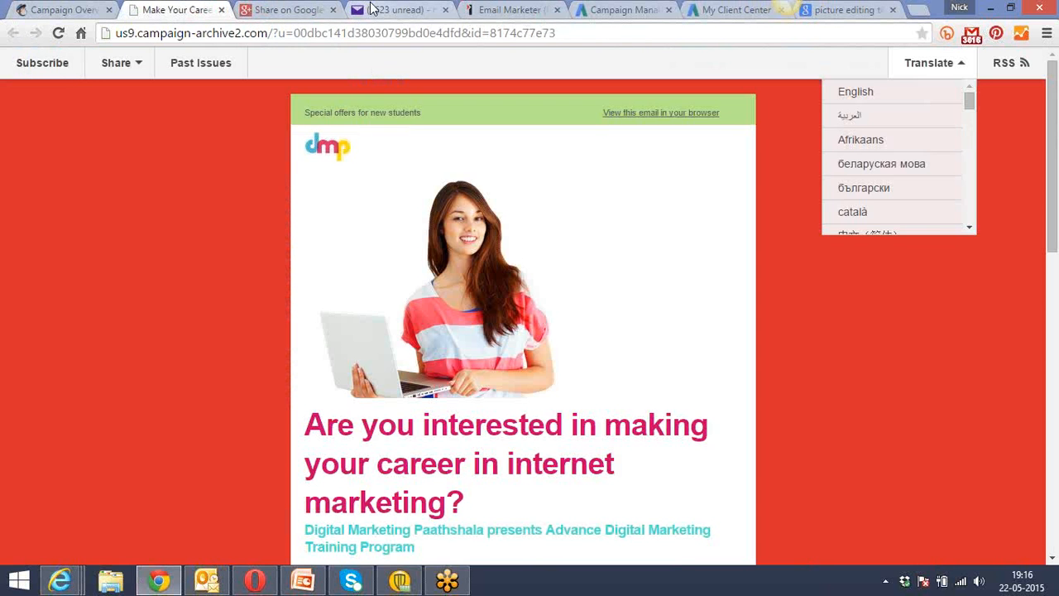
pyautogui.click(373, 9)
pyautogui.click(281, 9)
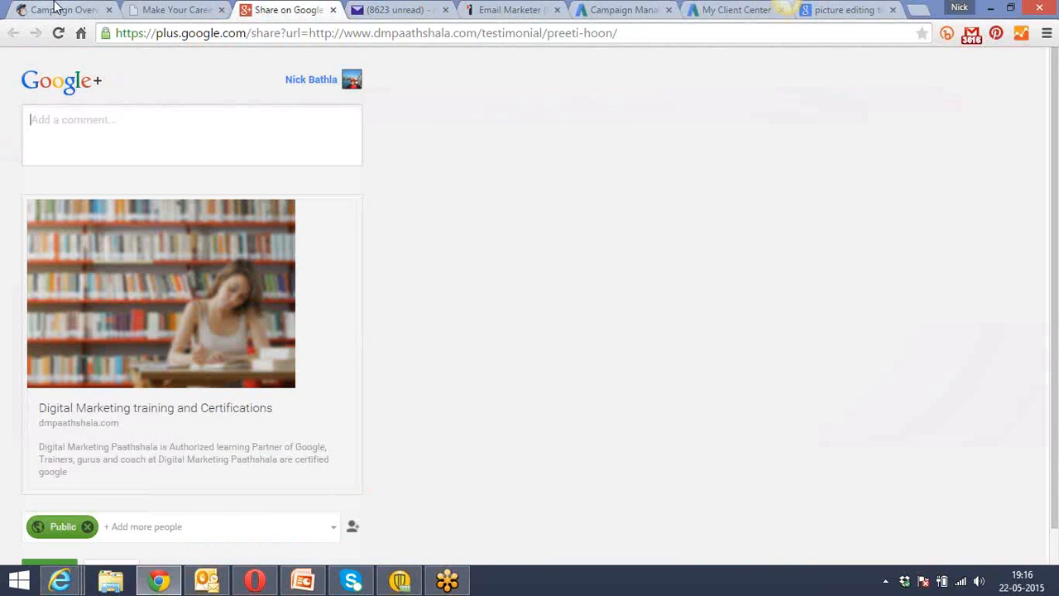
pyautogui.click(56, 9)
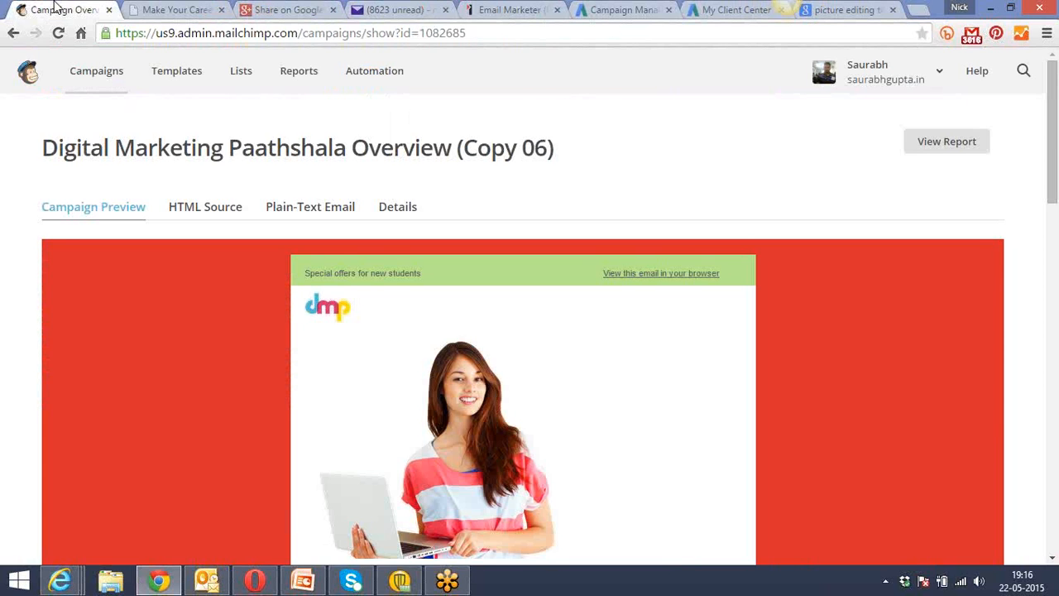
# Look over the email's online version and the Email Marketer draft again, and open the MailChimp campaign list.
pyautogui.click(168, 11)
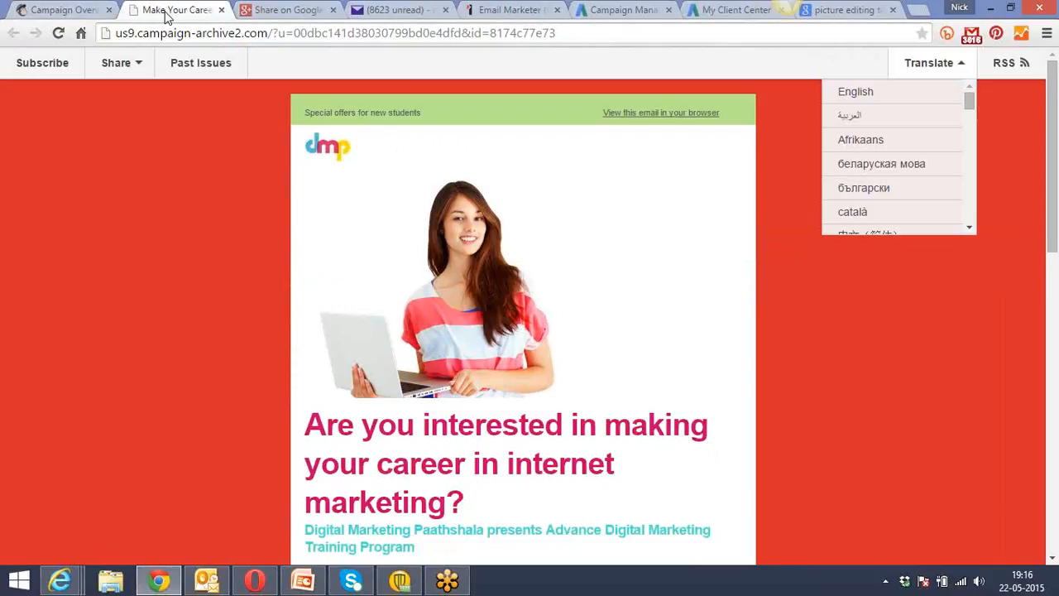
pyautogui.click(166, 13)
pyautogui.click(60, 10)
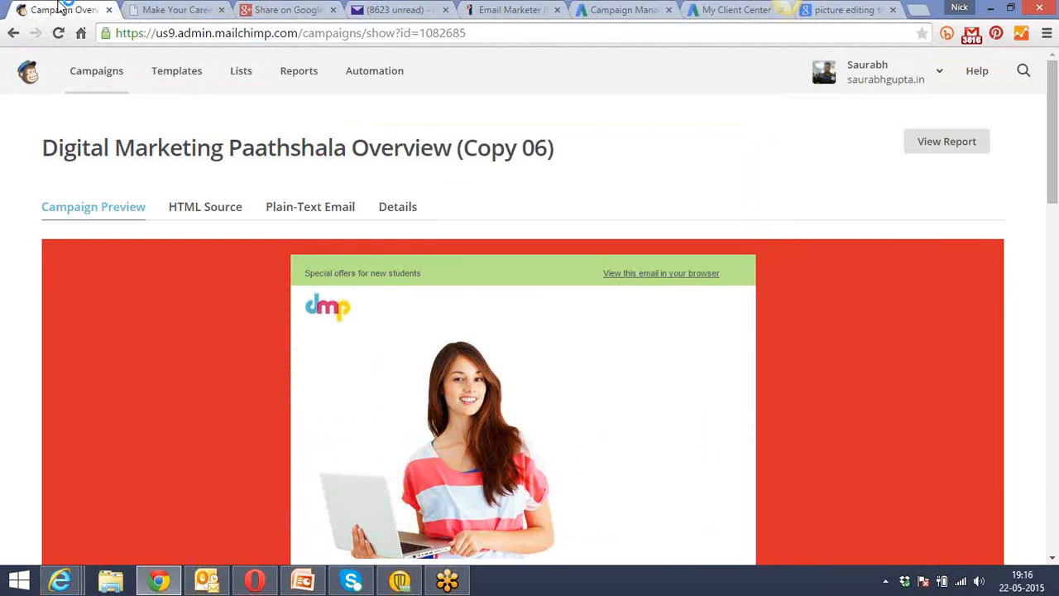
pyautogui.click(172, 9)
pyautogui.click(481, 8)
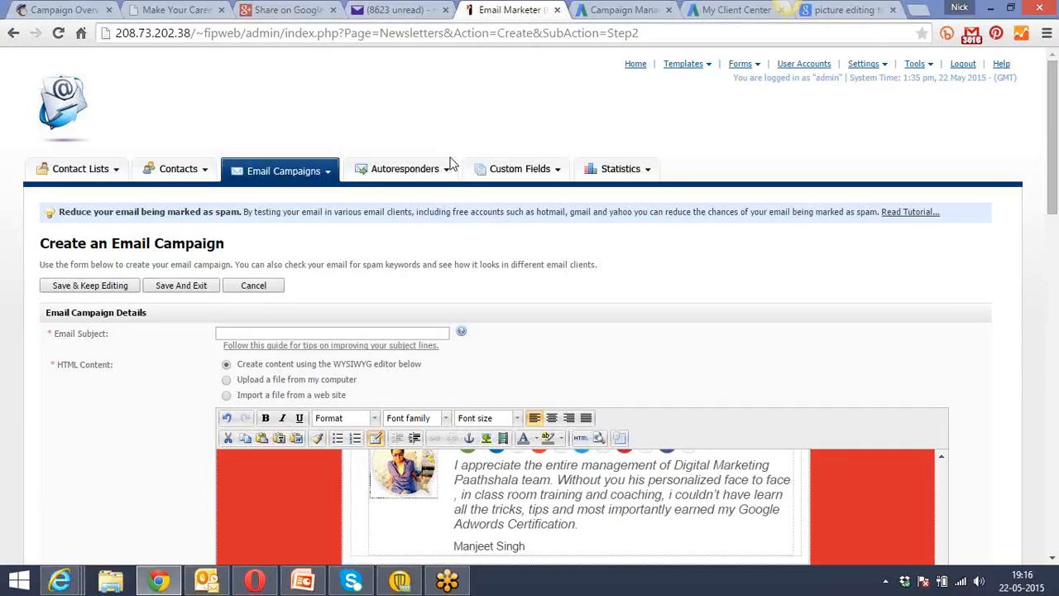
pyautogui.click(72, 8)
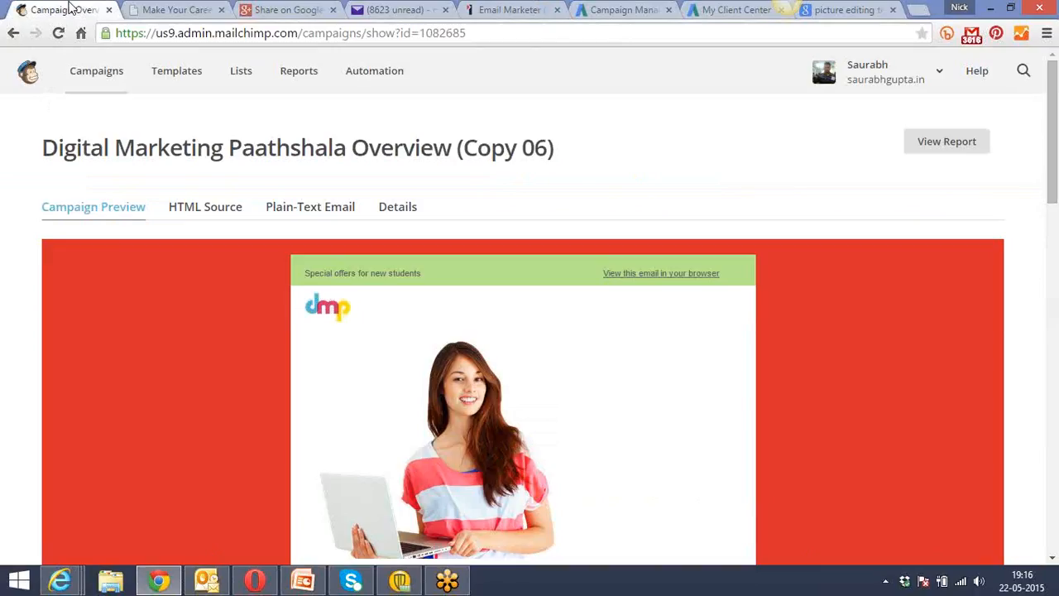
pyautogui.click(100, 71)
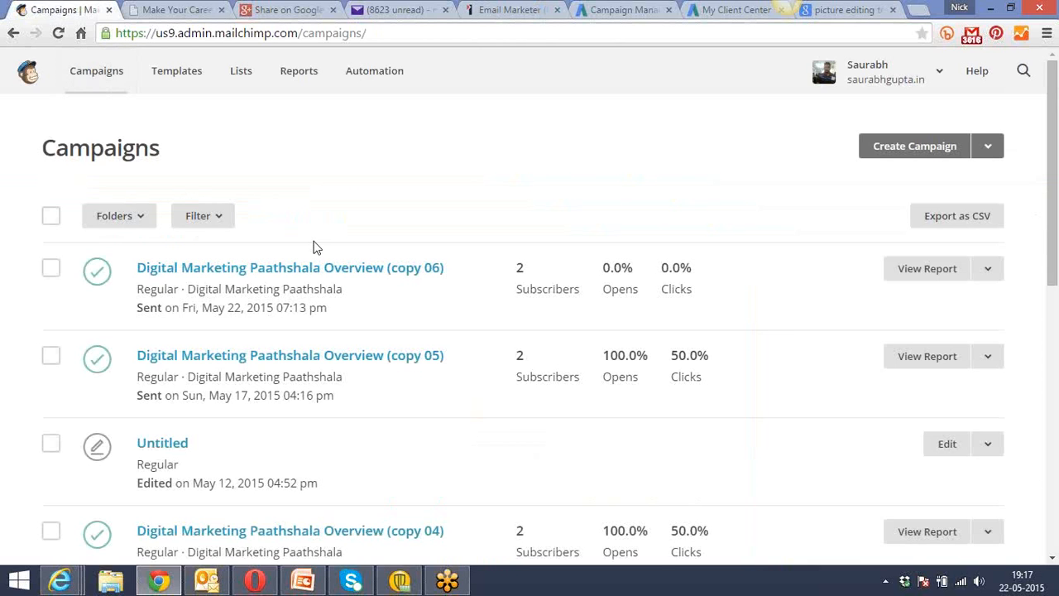
# Return to the Email Marketer draft and set the email subject to "Free Google Adwords Session".
pyautogui.click(501, 10)
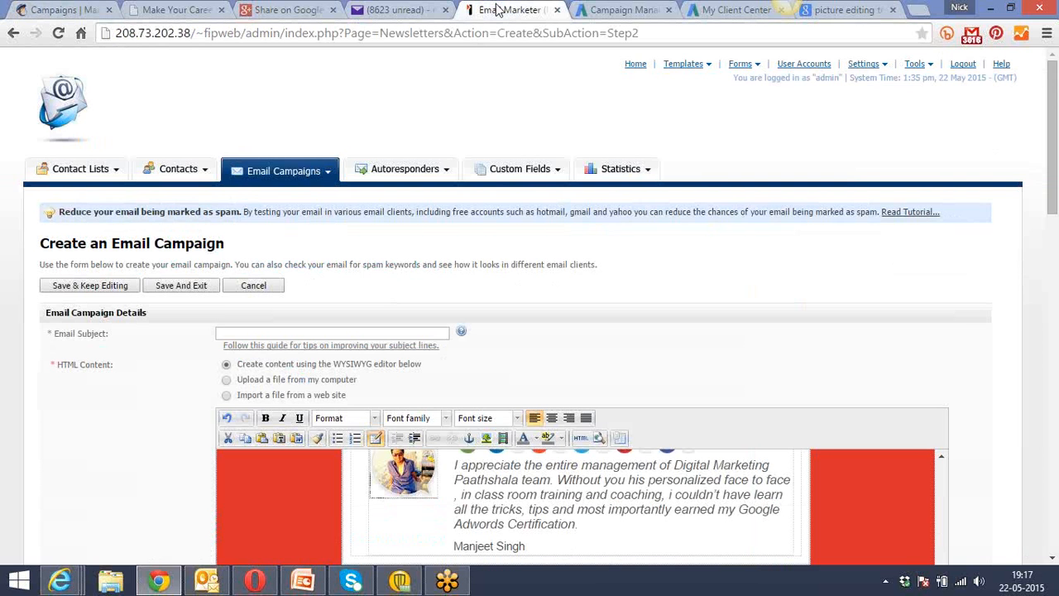
pyautogui.click(332, 333)
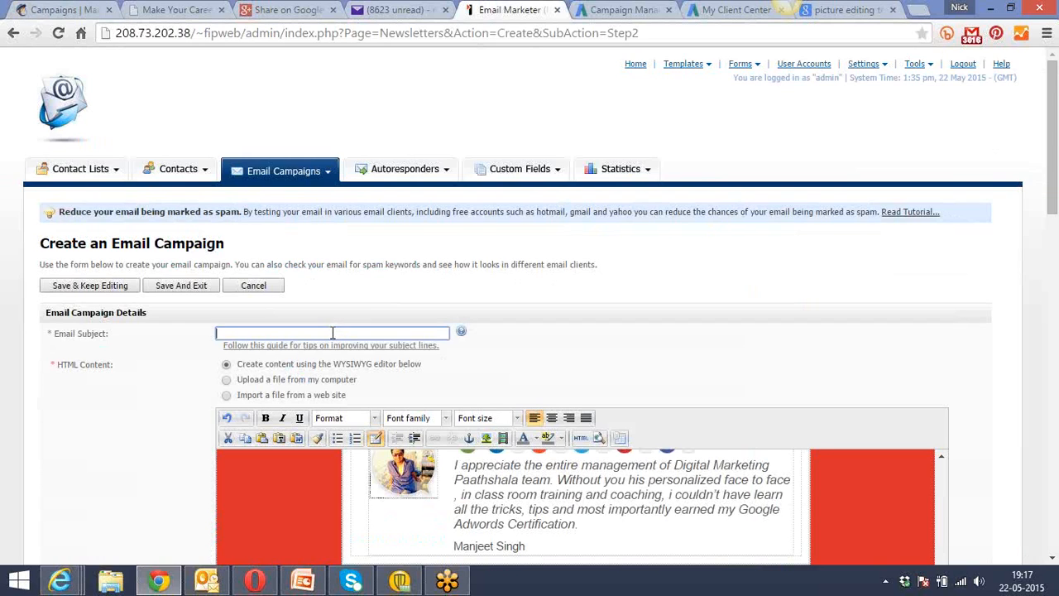
pyautogui.write('Free Google Adwords Ses')
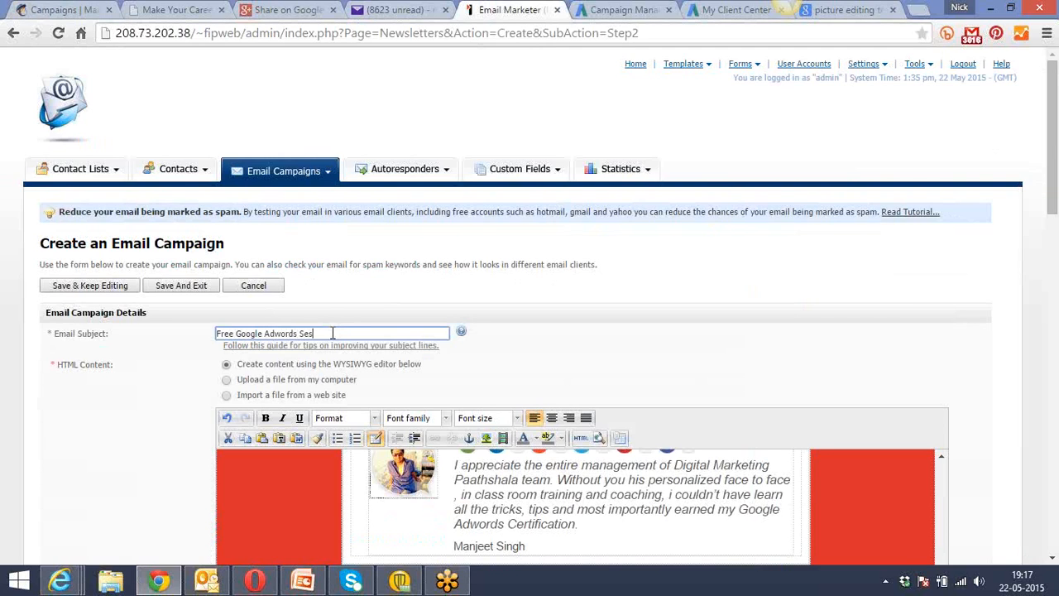
pyautogui.write('sion')
pyautogui.click(149, 425)
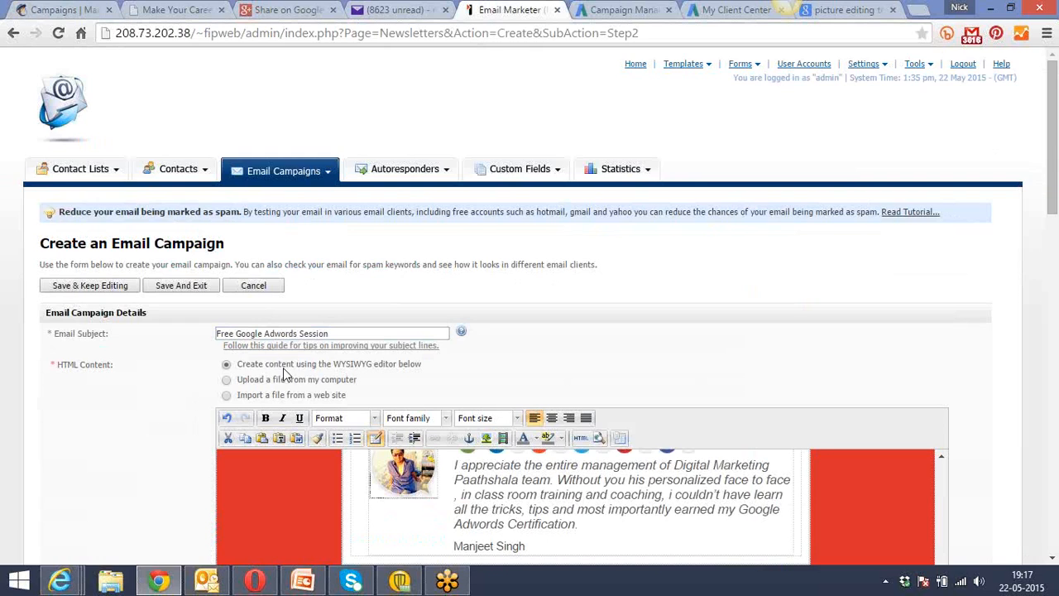
pyautogui.click(341, 334)
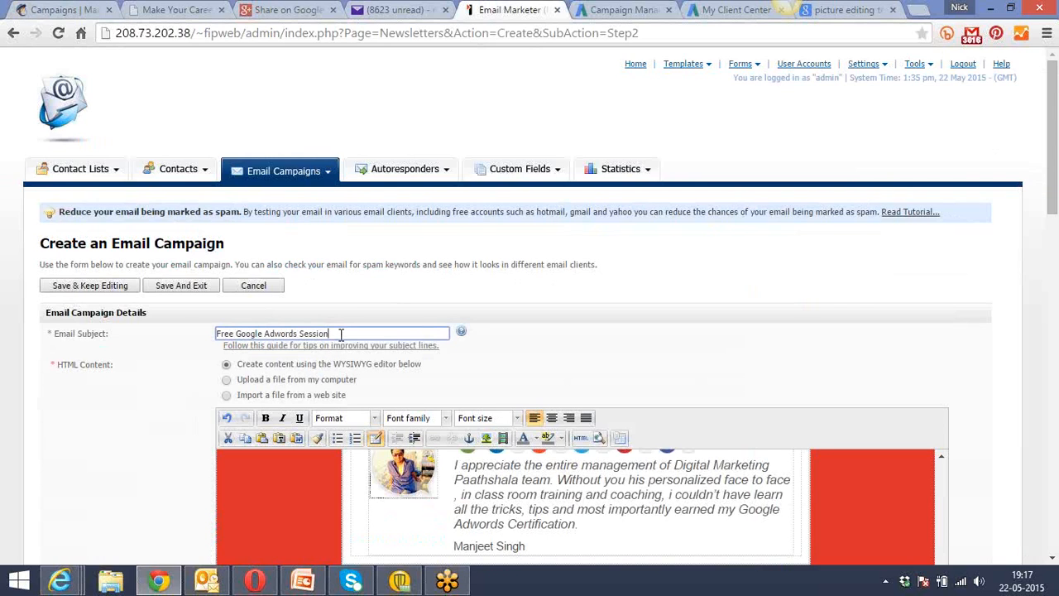
pyautogui.click(87, 431)
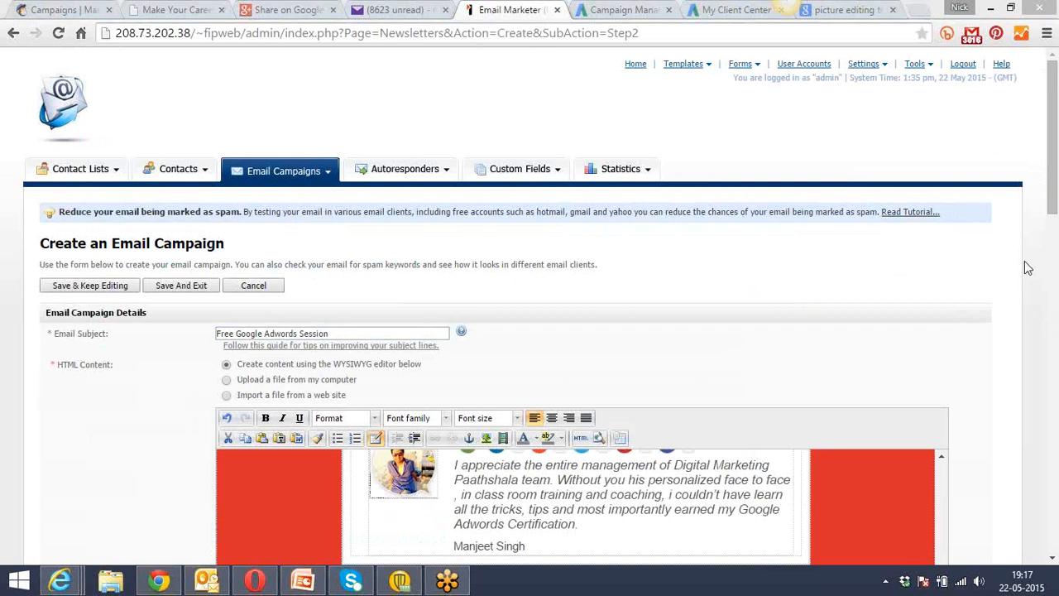
# Save and exit the email campaign, and start sending DMP - May 30th from the campaign list.
pyautogui.moveTo(1054, 93); pyautogui.dragTo(1058, 442)
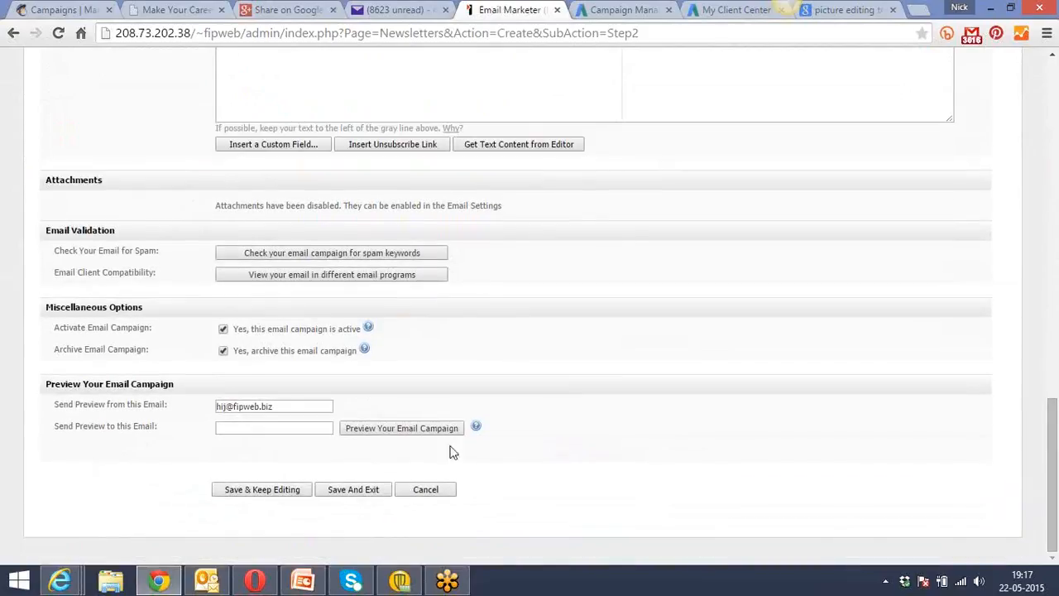
pyautogui.click(346, 495)
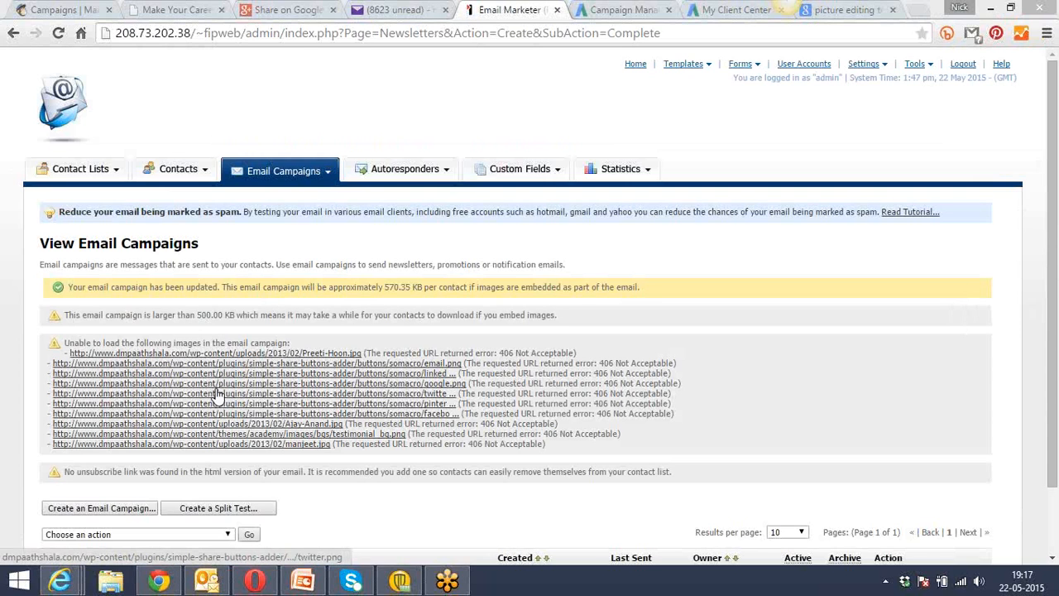
pyautogui.scroll(-2, 14, 423)
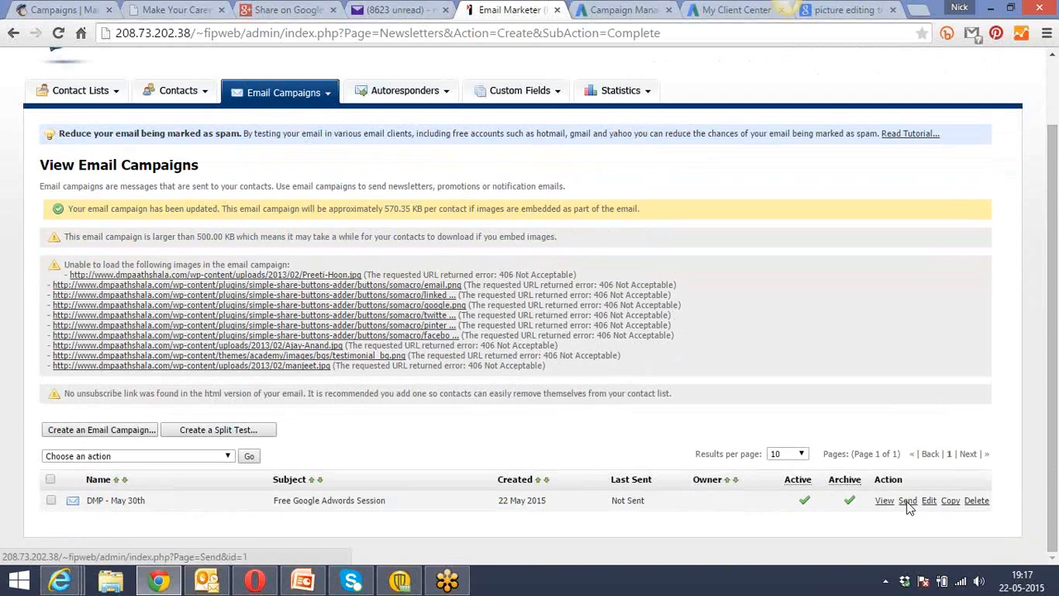
pyautogui.click(908, 501)
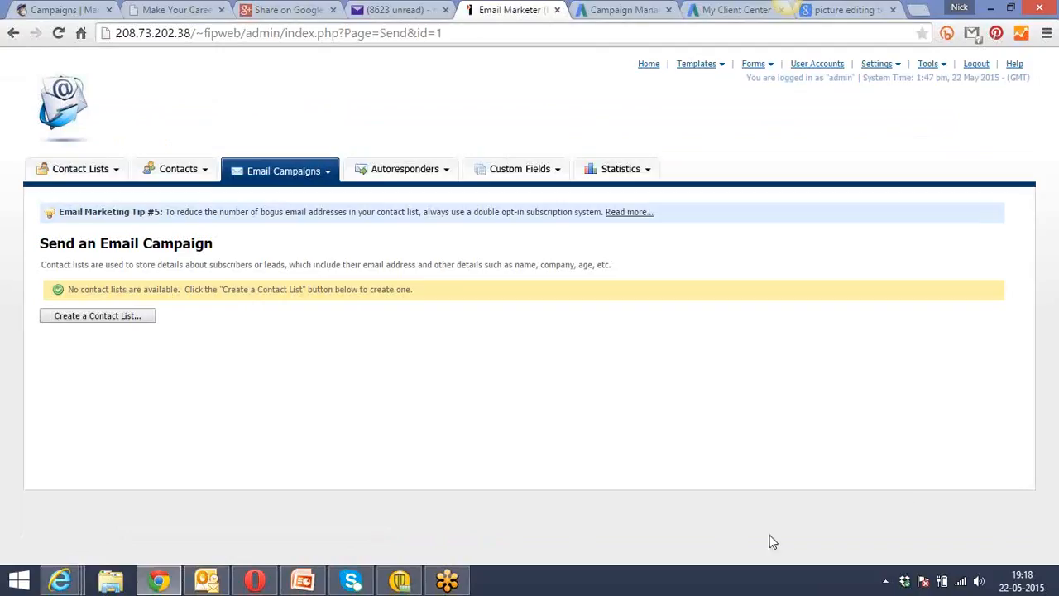
# Start a new contact list named "Shiksha" and enter the list owner's name.
pyautogui.click(101, 324)
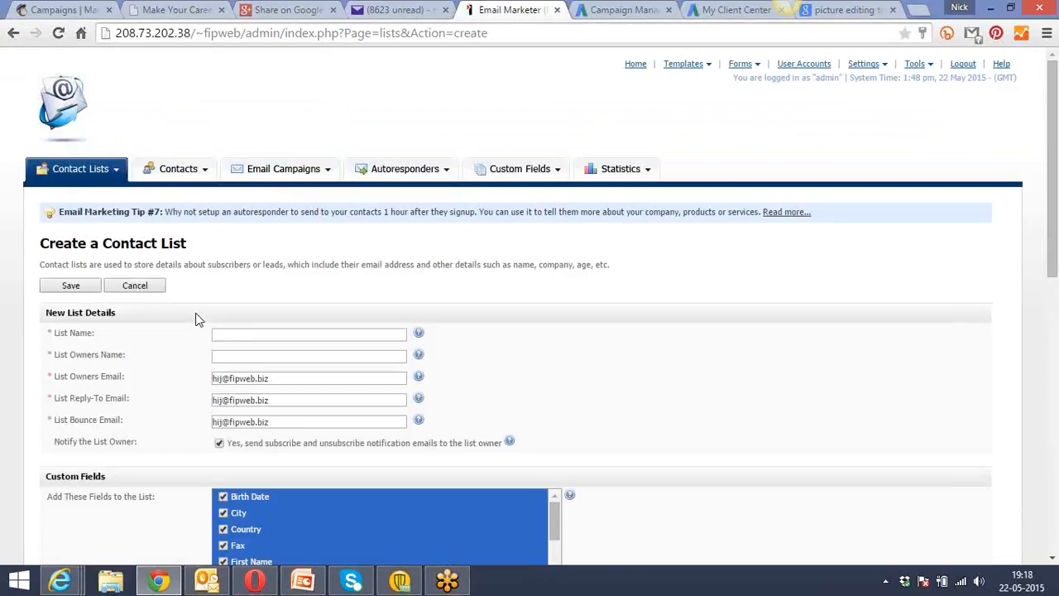
pyautogui.click(244, 334)
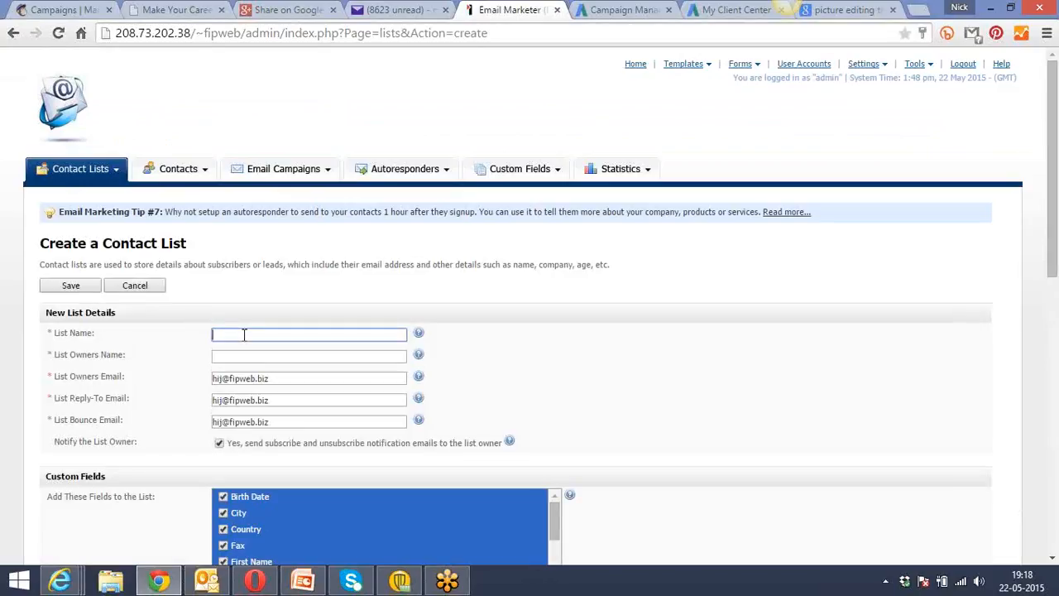
pyautogui.write('Y')
pyautogui.press('BackSpace')
pyautogui.write('Shiksha')
pyautogui.click(243, 357)
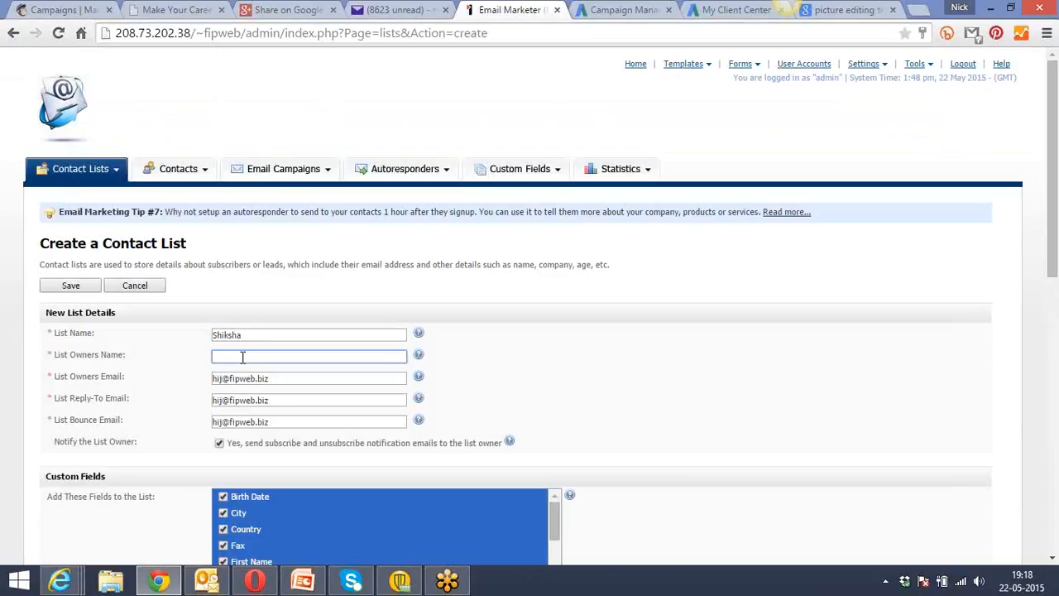
pyautogui.write('Nick')
pyautogui.press('Tab')
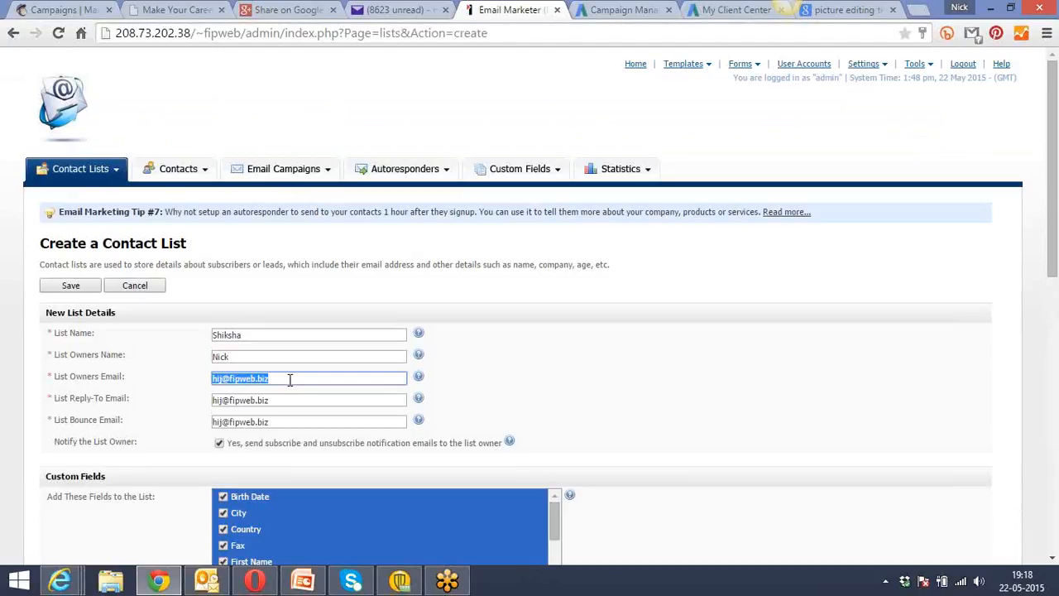
# Set both the list's reply-to email and owner email to the company's info address, leaving the bounce email as it is.
pyautogui.press('Tab')
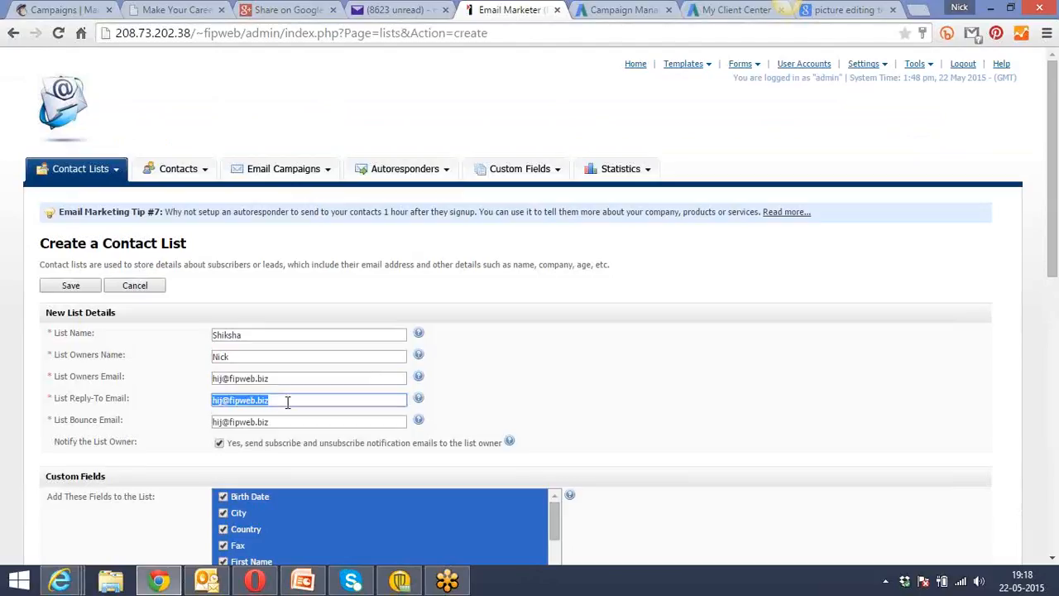
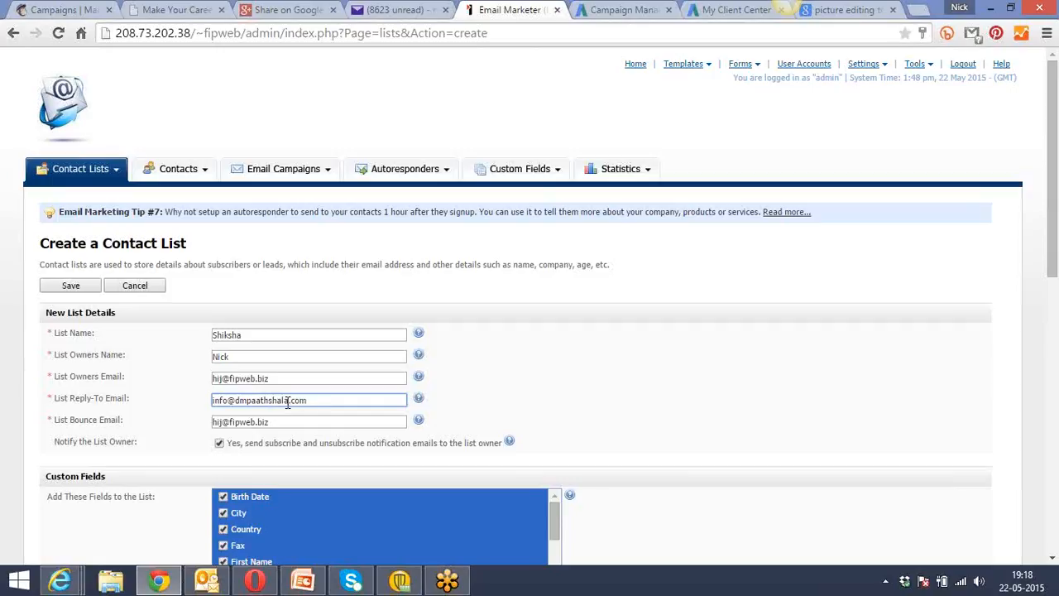
pyautogui.tripleClick(281, 422)
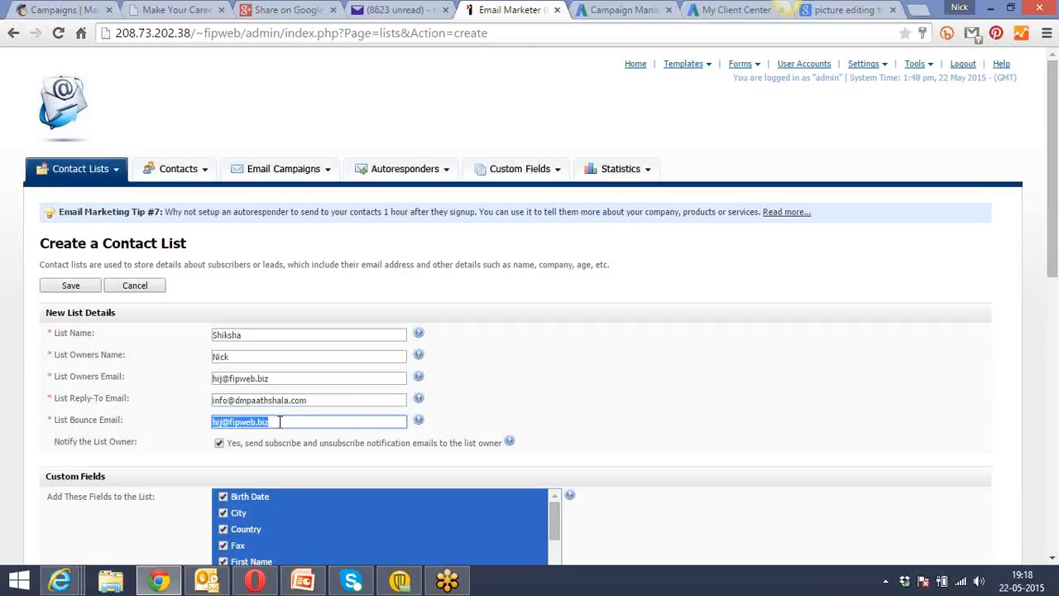
pyautogui.click(280, 422)
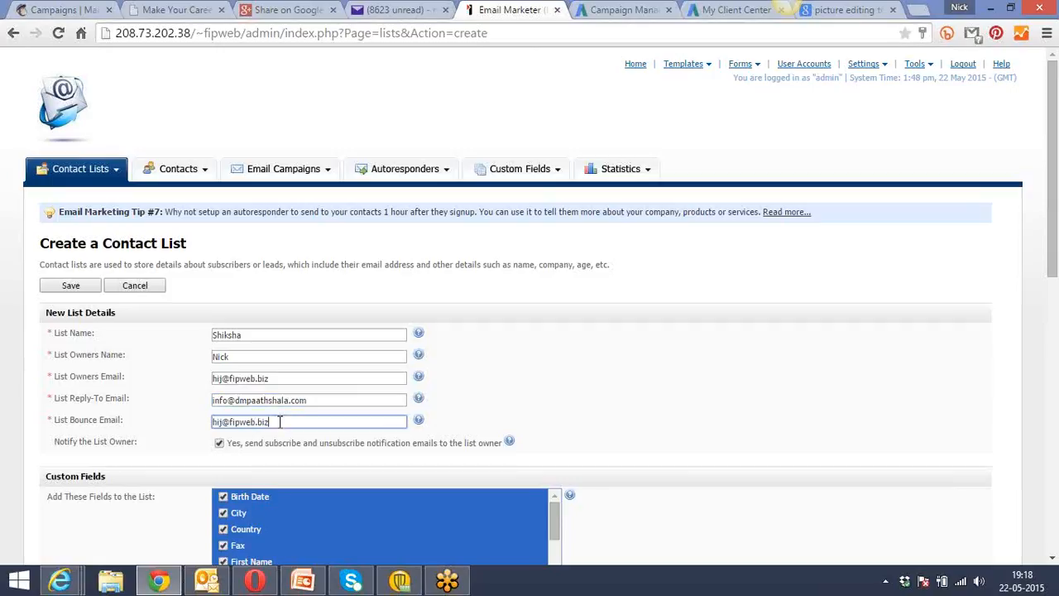
pyautogui.tripleClick(281, 379)
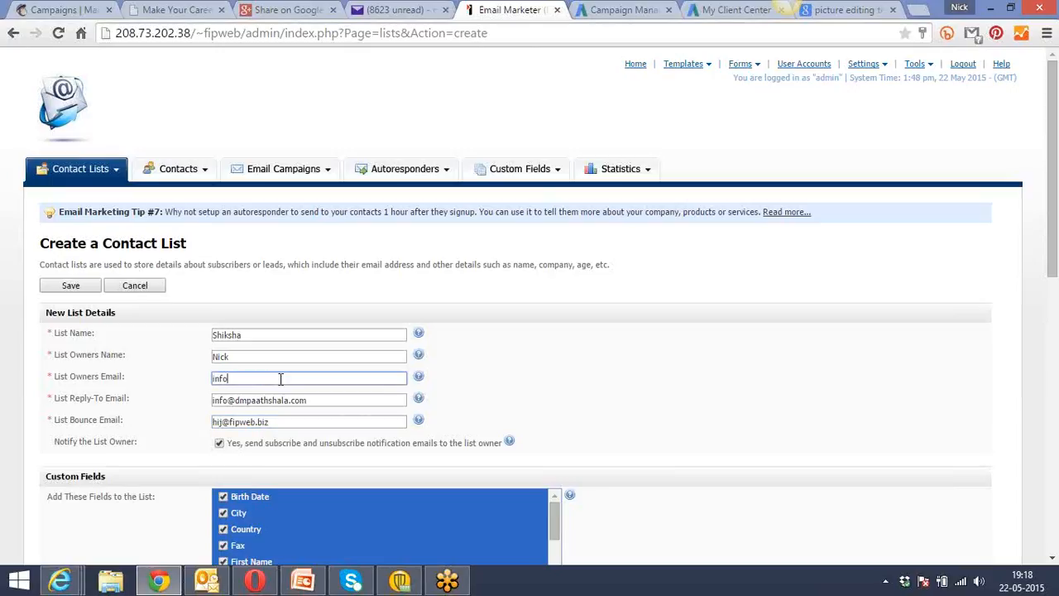
# Save the Shiksha contact list with the default custom fields and bounce settings, and let the browser store the account password.
pyautogui.click(826, 423)
pyautogui.scroll(-3, 825, 424)
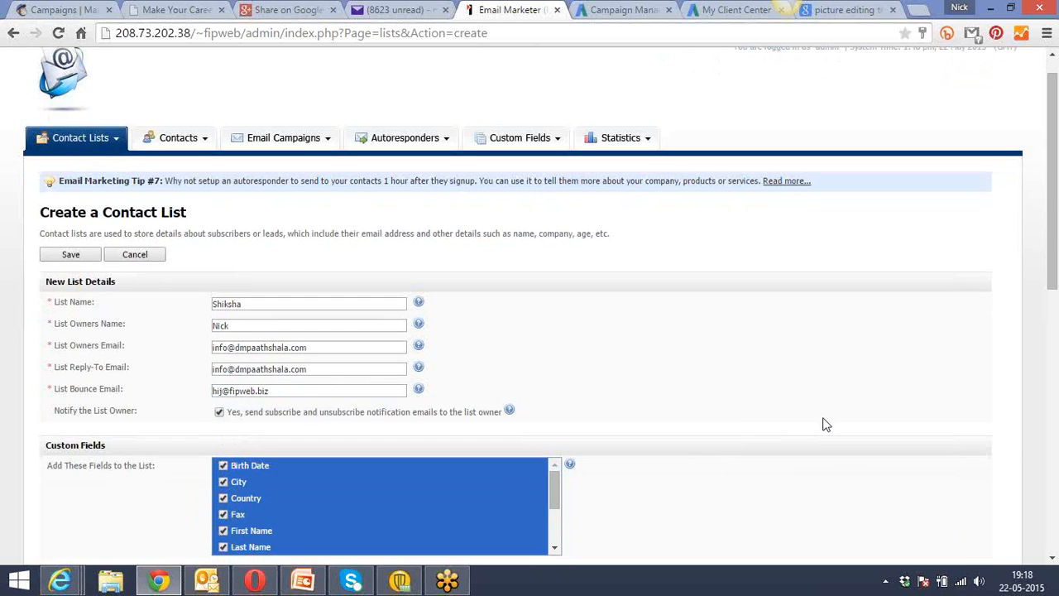
pyautogui.scroll(-4, 825, 424)
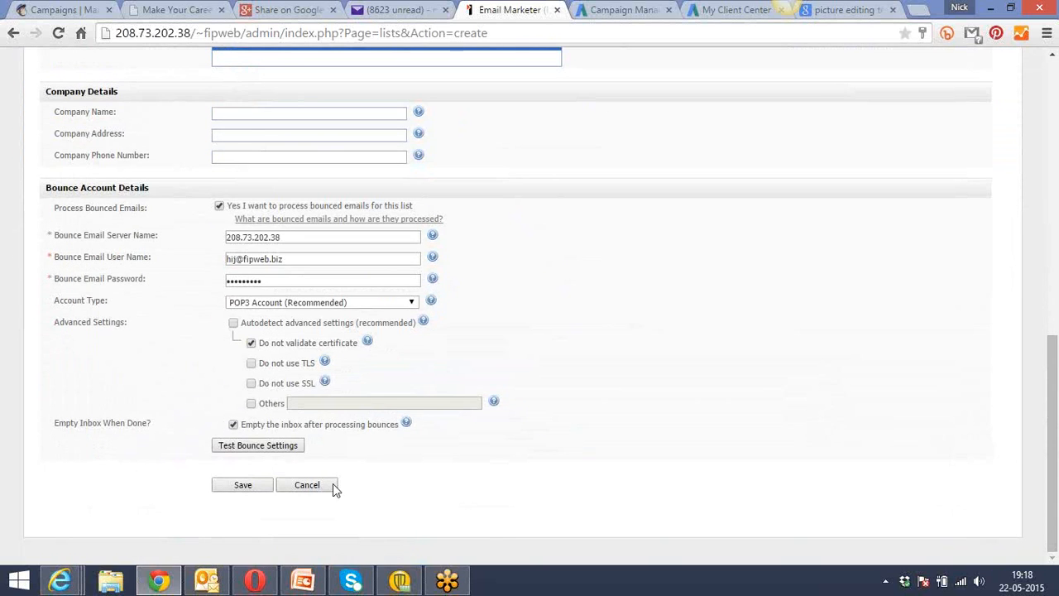
pyautogui.click(238, 486)
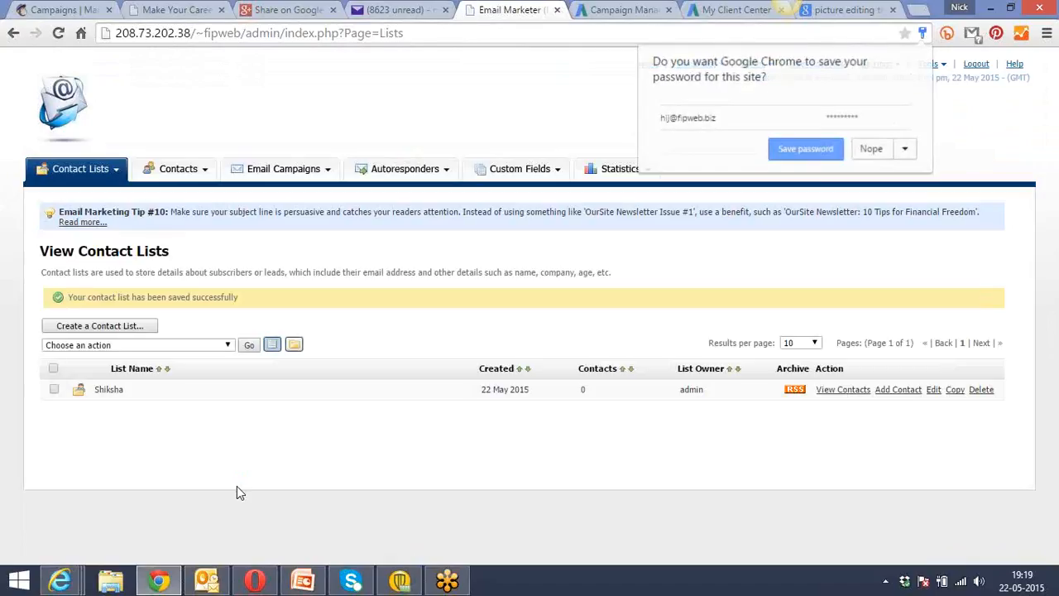
pyautogui.click(799, 155)
# Start importing contacts from a file into the Shiksha list, and open the upload file chooser, closing it without choosing a file.
pyautogui.moveTo(201, 174)
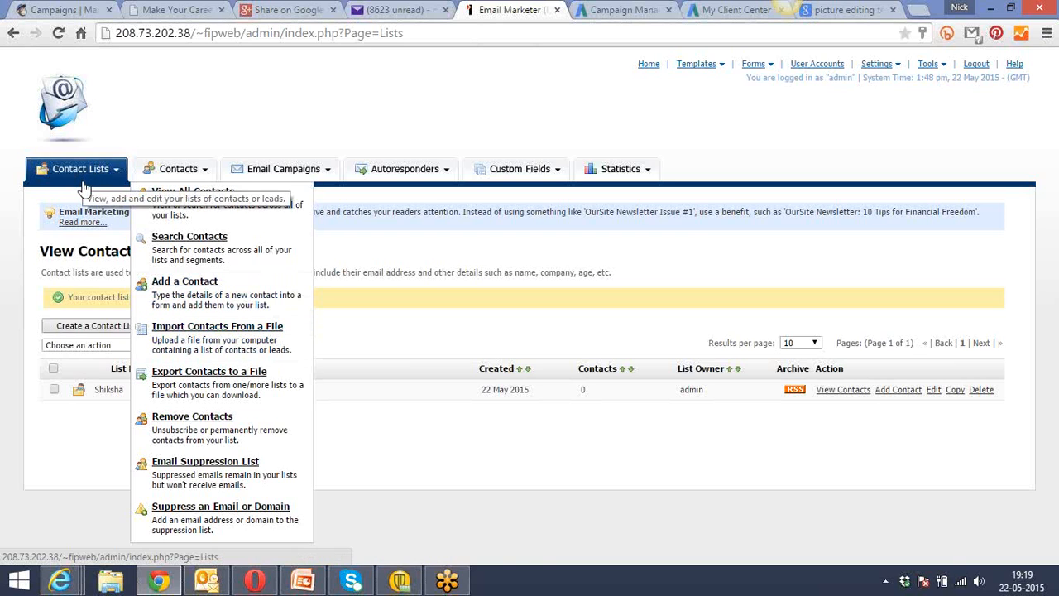
pyautogui.click(180, 342)
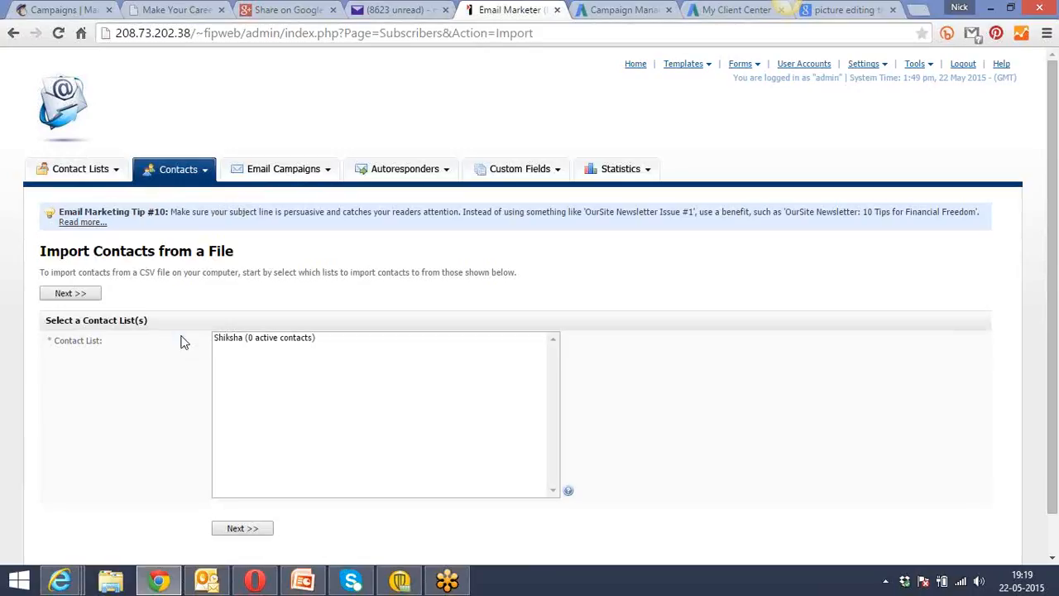
pyautogui.click(241, 339)
pyautogui.click(255, 530)
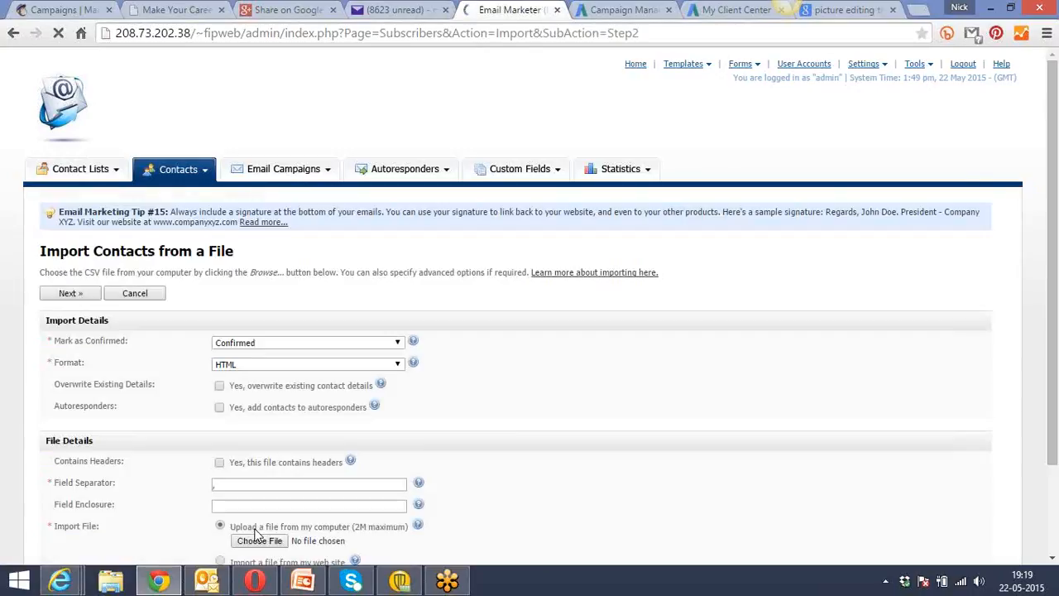
pyautogui.scroll(-3, 486, 401)
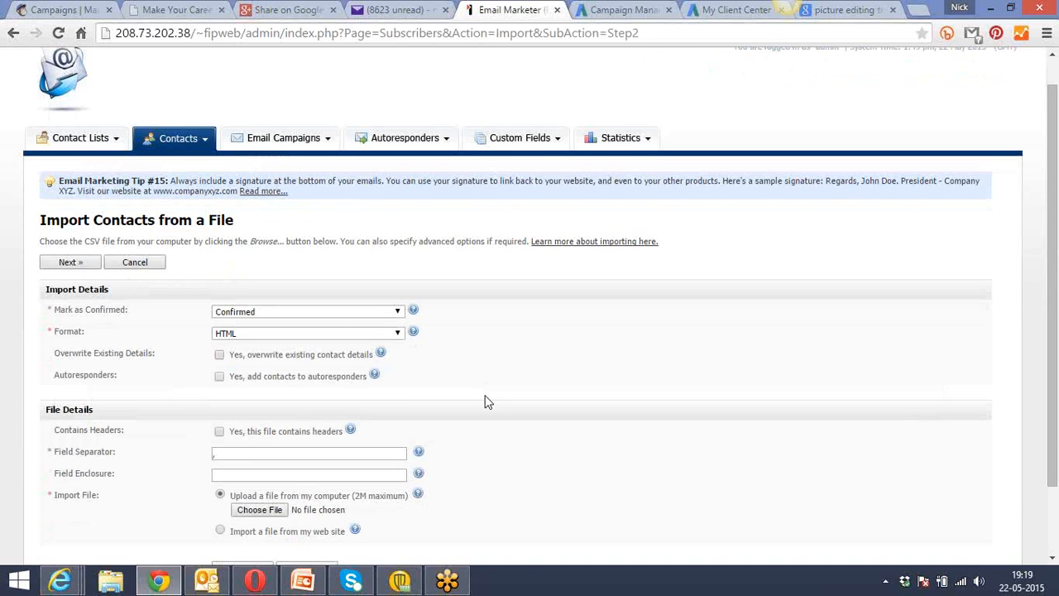
pyautogui.click(273, 425)
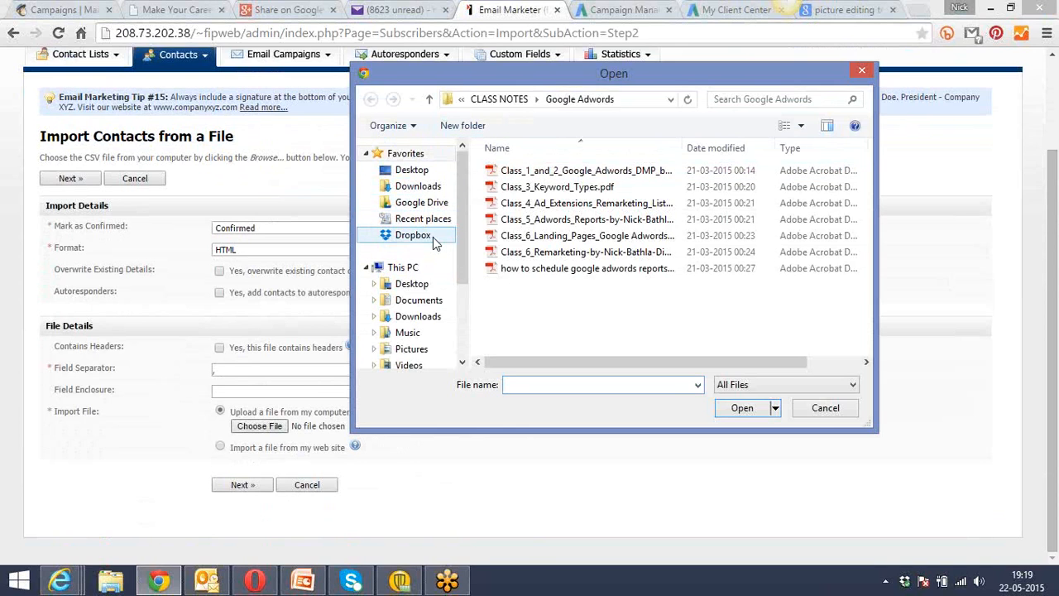
pyautogui.click(827, 408)
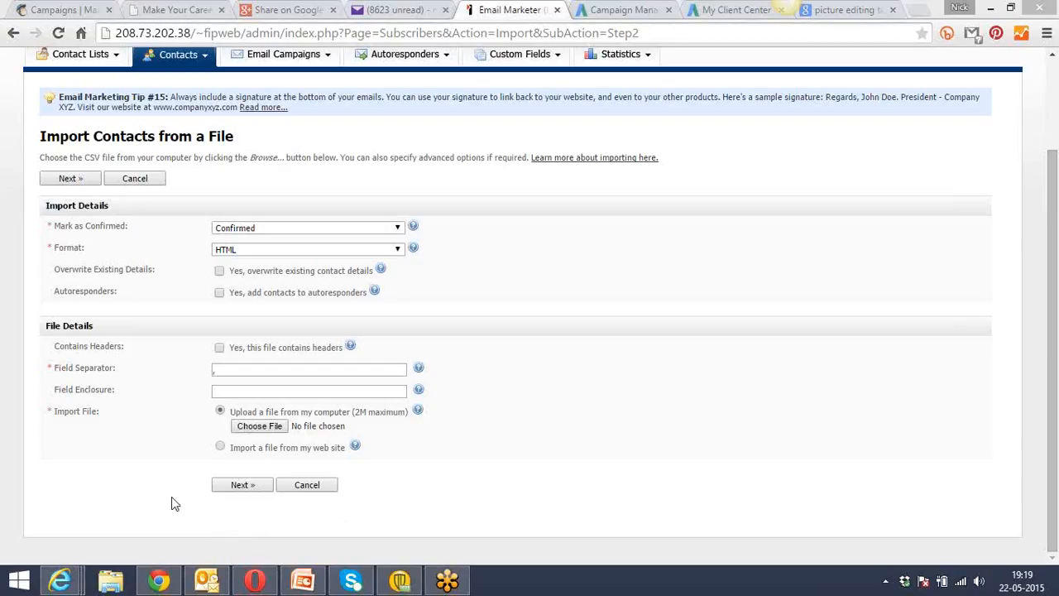
# Look at the Google+ share page, then switch to Internet Explorer to view the dmpaathshala.com home page and AdWords campaign management.
pyautogui.click(283, 9)
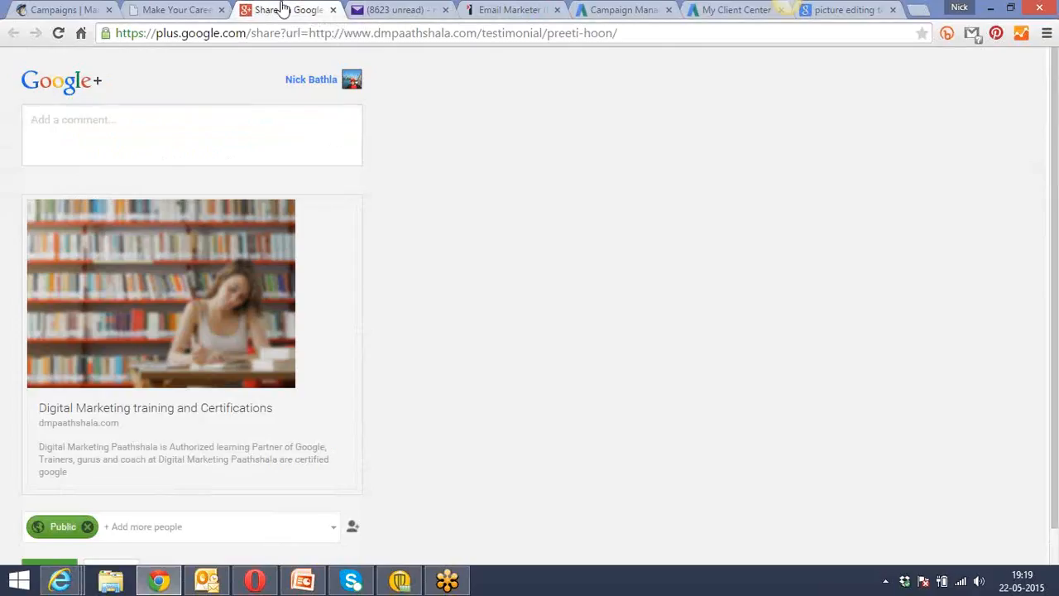
pyautogui.click(159, 582)
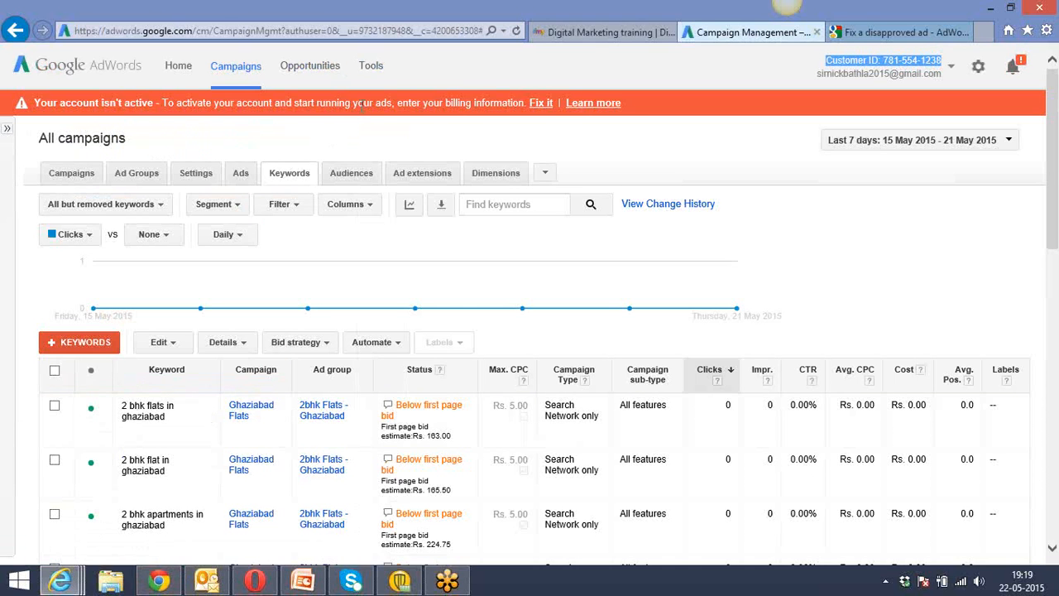
pyautogui.click(596, 37)
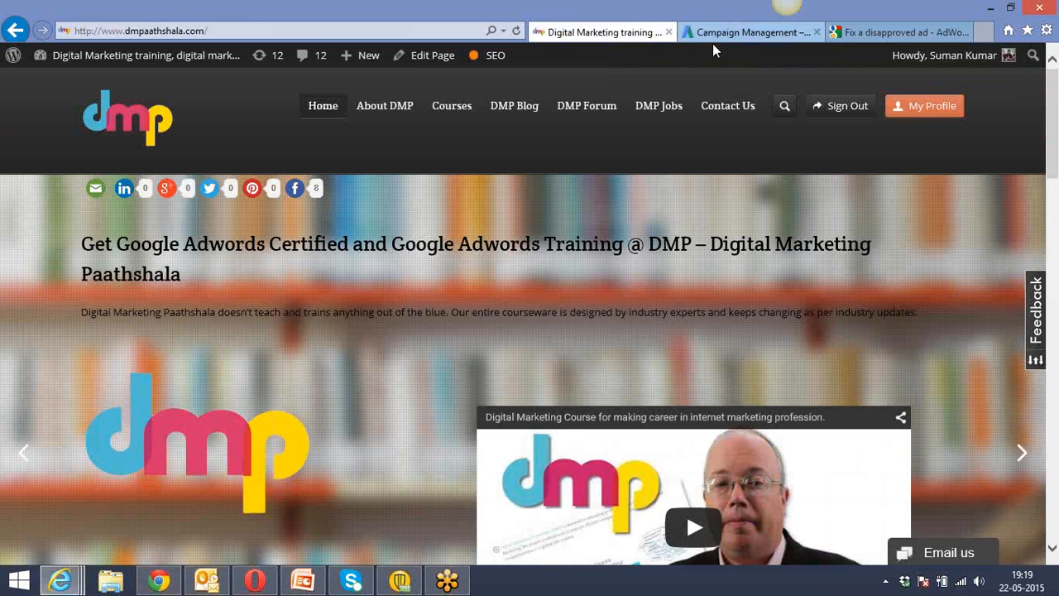
pyautogui.click(739, 33)
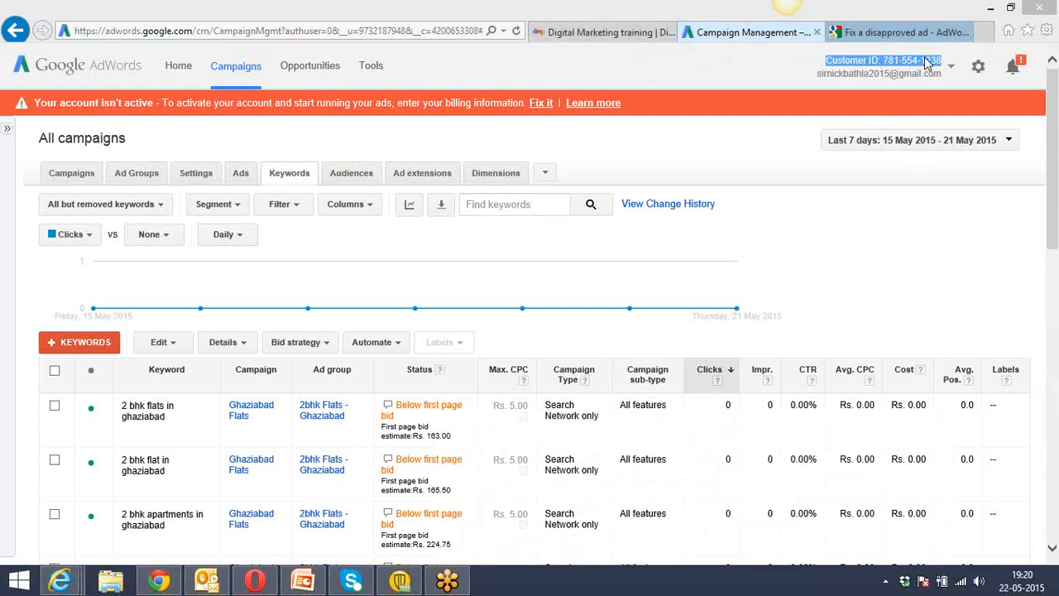
pyautogui.click(613, 75)
pyautogui.click(921, 51)
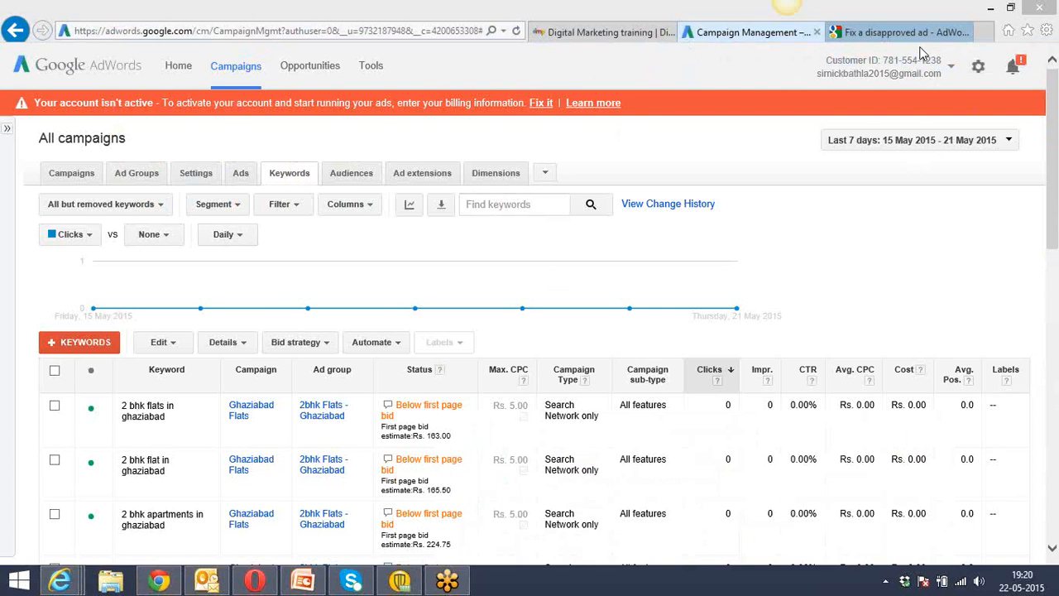
# Switch to File Explorer and open the DMP -Digital Marketing Pathshala folder inside the personal folder in Dropbox.
pyautogui.click(113, 581)
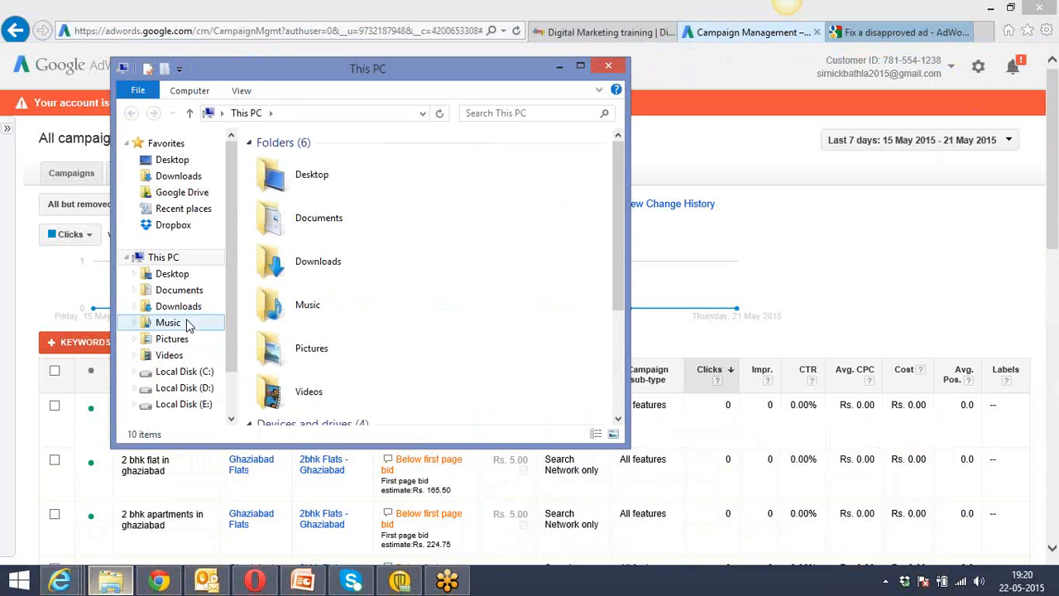
pyautogui.click(196, 232)
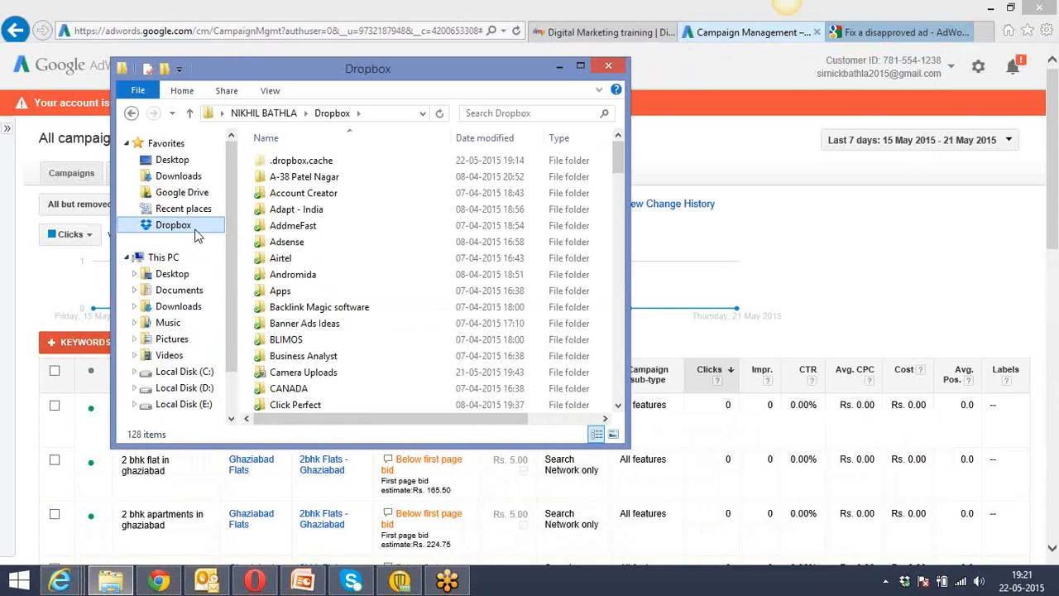
pyautogui.click(309, 262)
pyautogui.write('ni')
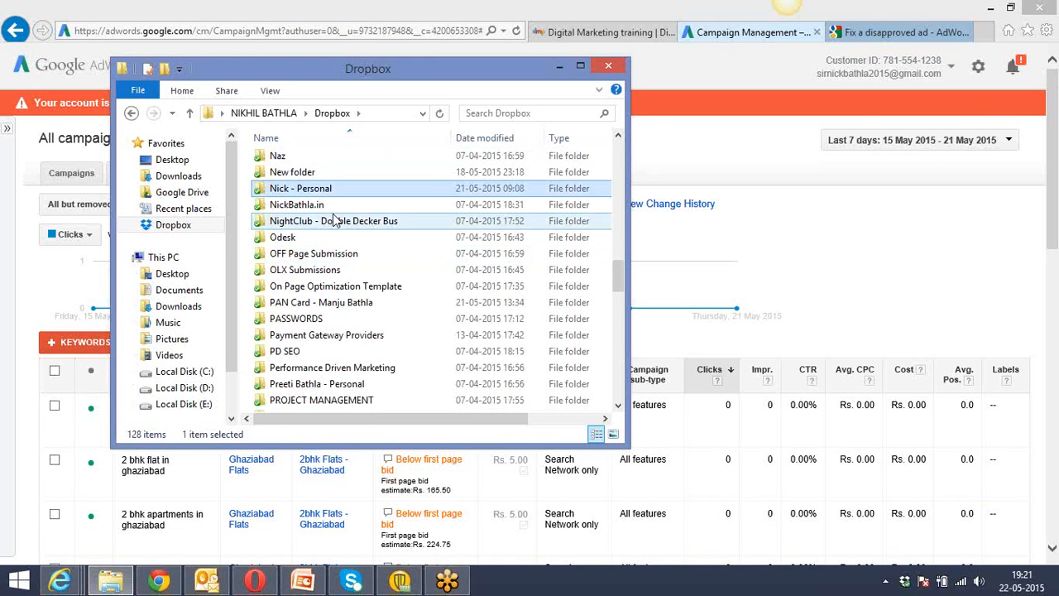
pyautogui.doubleClick(354, 190)
pyautogui.doubleClick(369, 178)
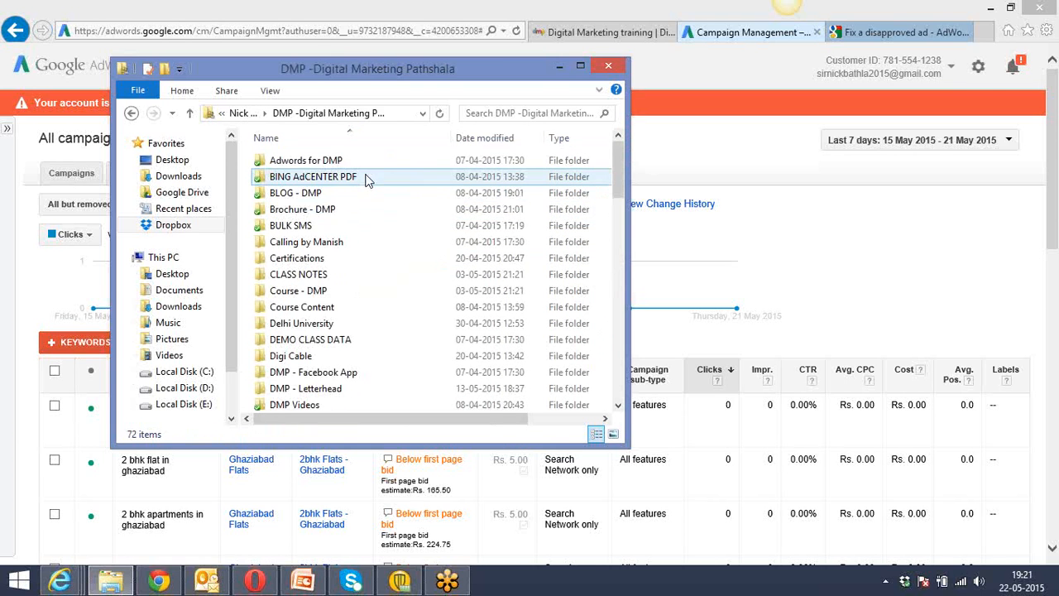
# Check the Course Content folder, and open Class_3_Keyword_Types.pdf from the Google Adwords folder in CLASS NOTES.
pyautogui.doubleClick(332, 309)
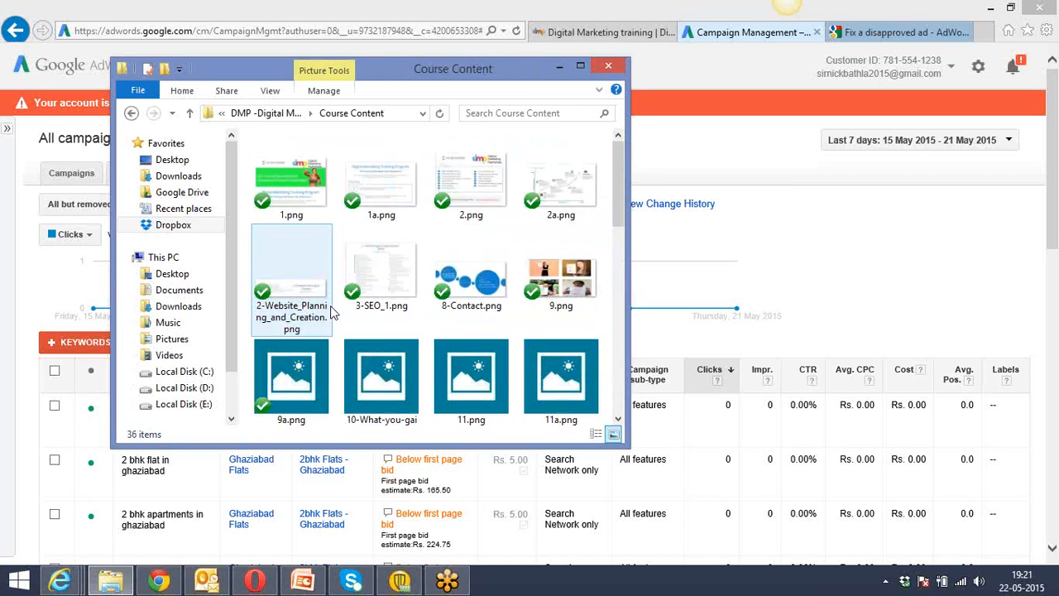
pyautogui.click(271, 114)
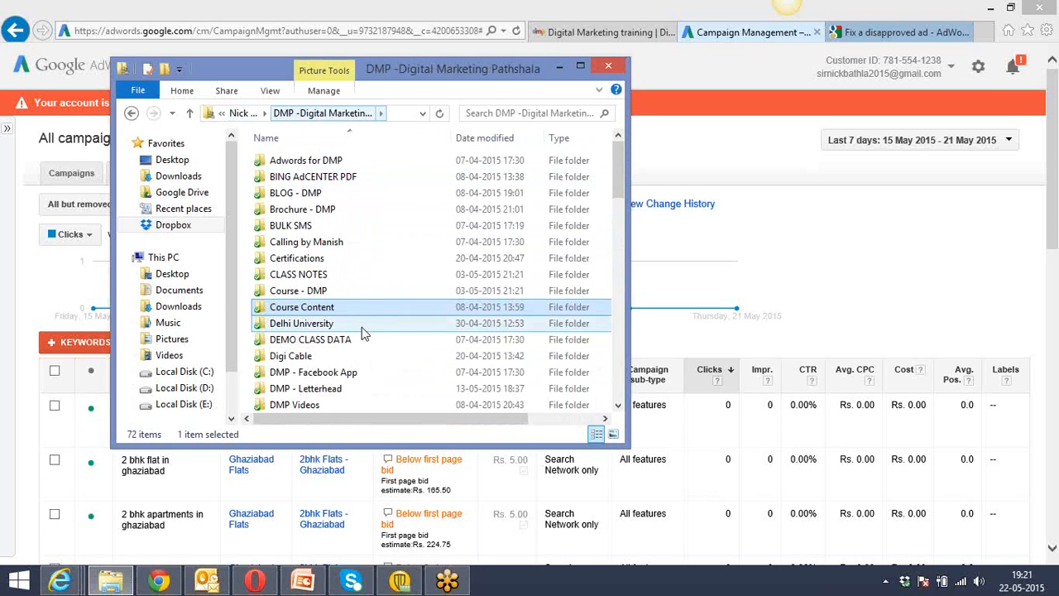
pyautogui.doubleClick(351, 276)
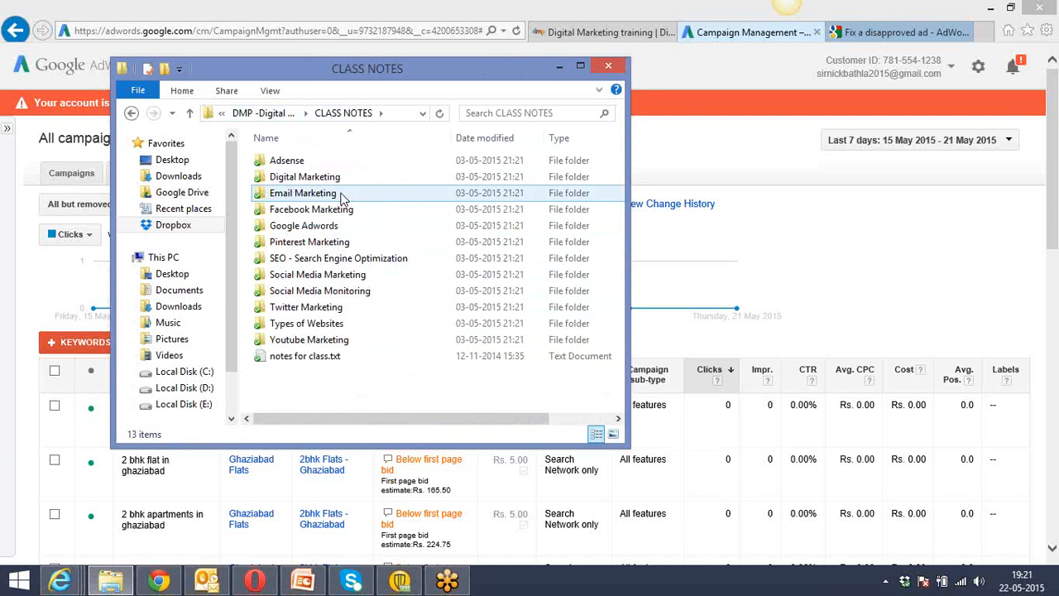
pyautogui.doubleClick(341, 227)
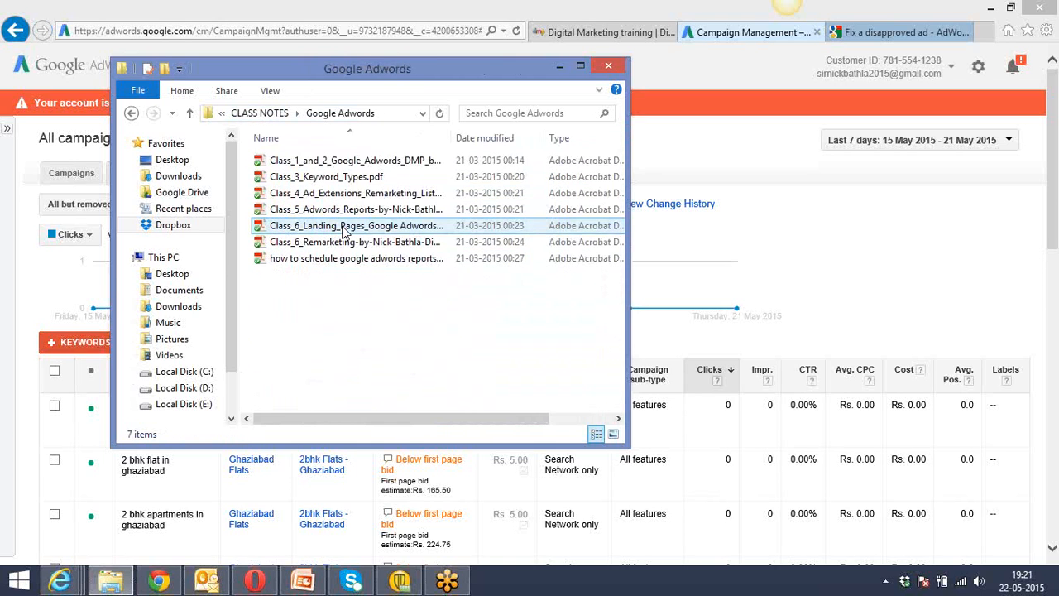
pyautogui.doubleClick(369, 178)
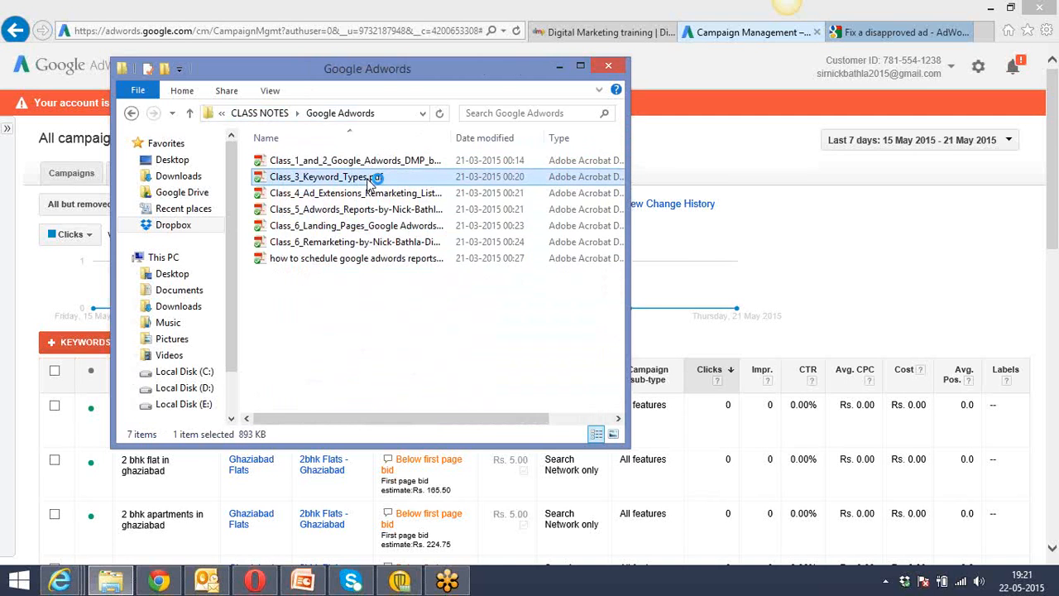
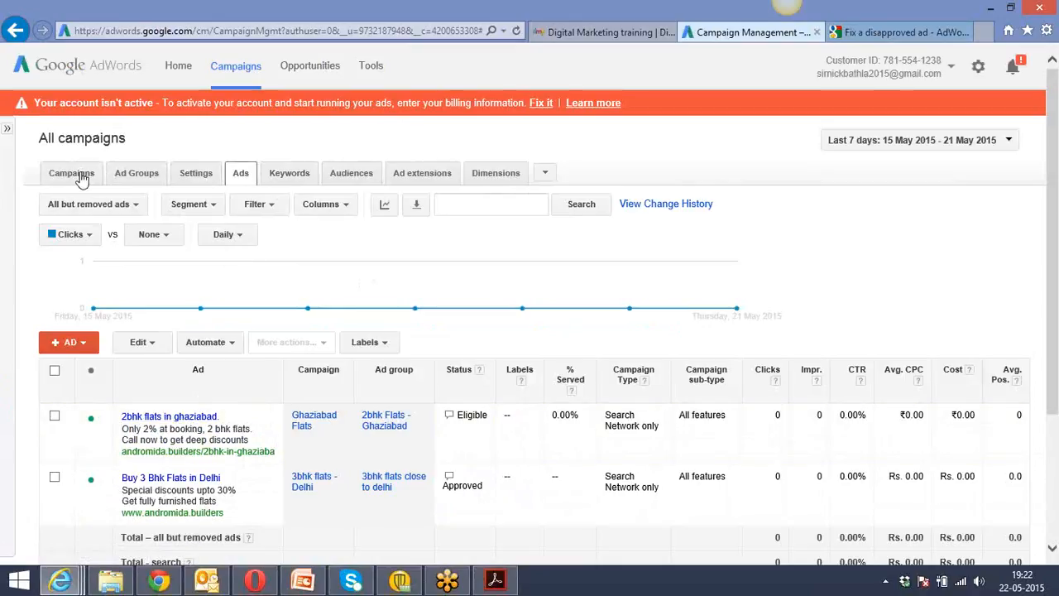
# Review the settings of all campaigns, including their locations, ad schedule and devices.
pyautogui.click(196, 184)
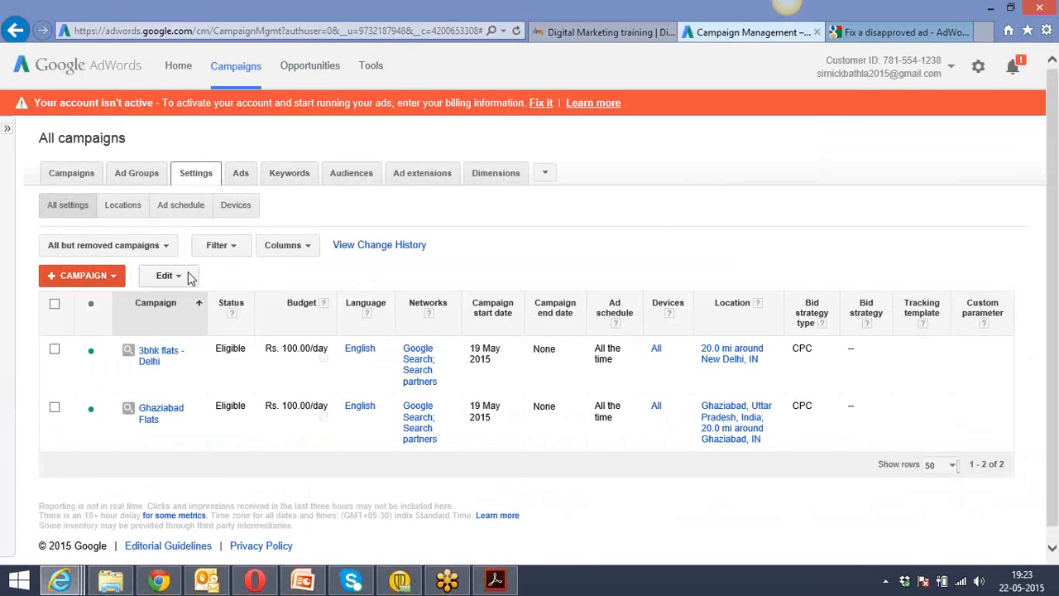
pyautogui.click(127, 210)
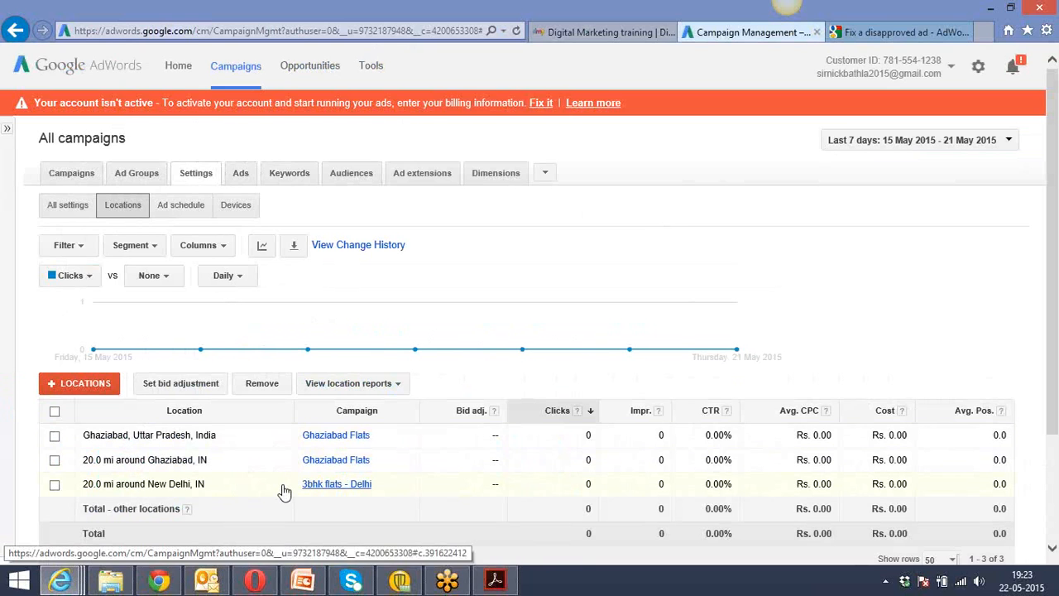
pyautogui.click(180, 209)
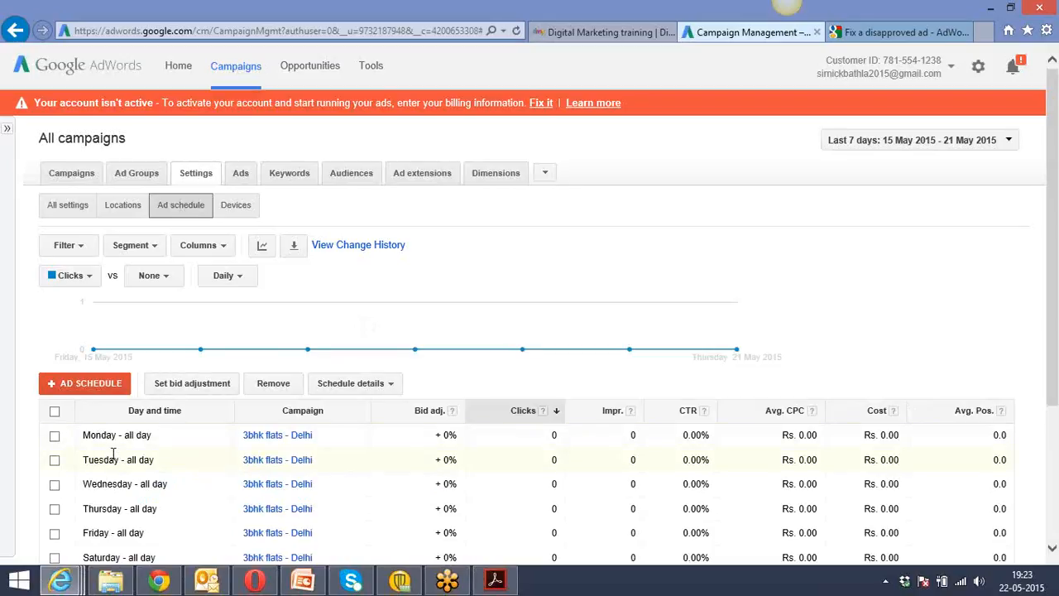
pyautogui.click(244, 210)
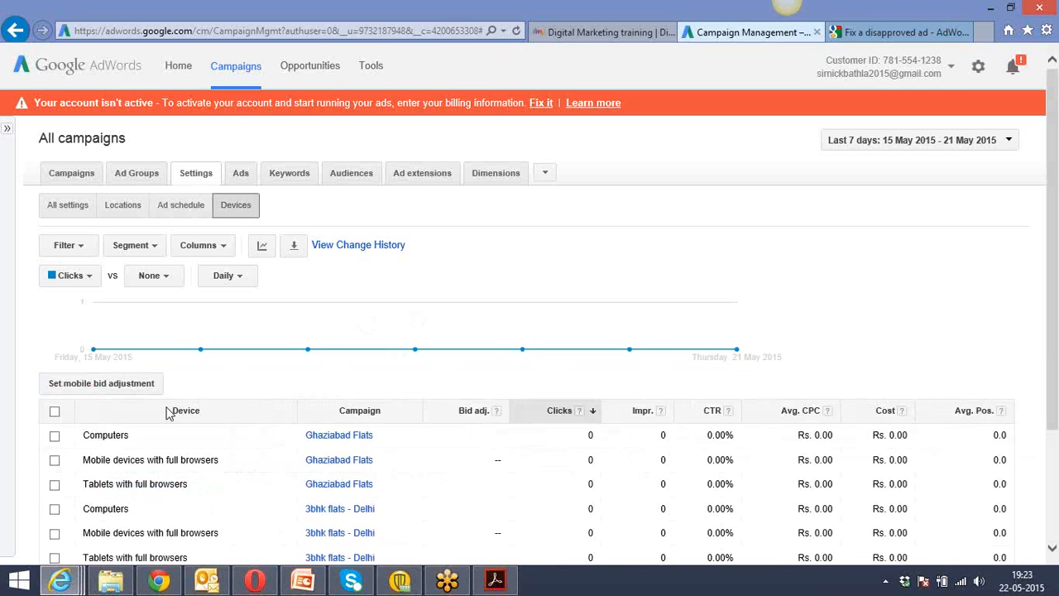
# Look through the ads, keywords and ad extensions of all campaigns.
pyautogui.click(241, 177)
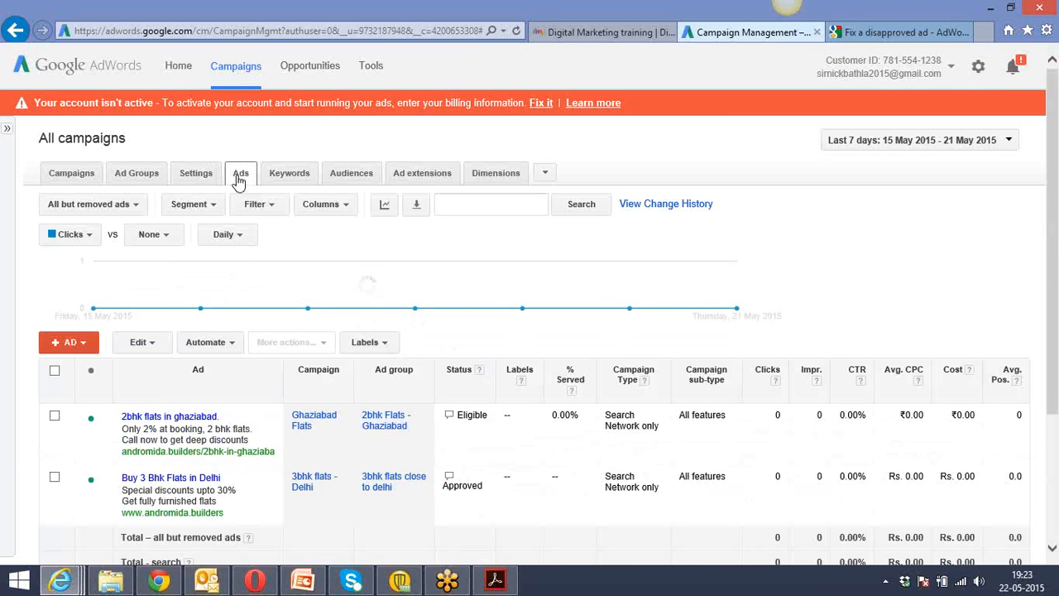
pyautogui.click(287, 177)
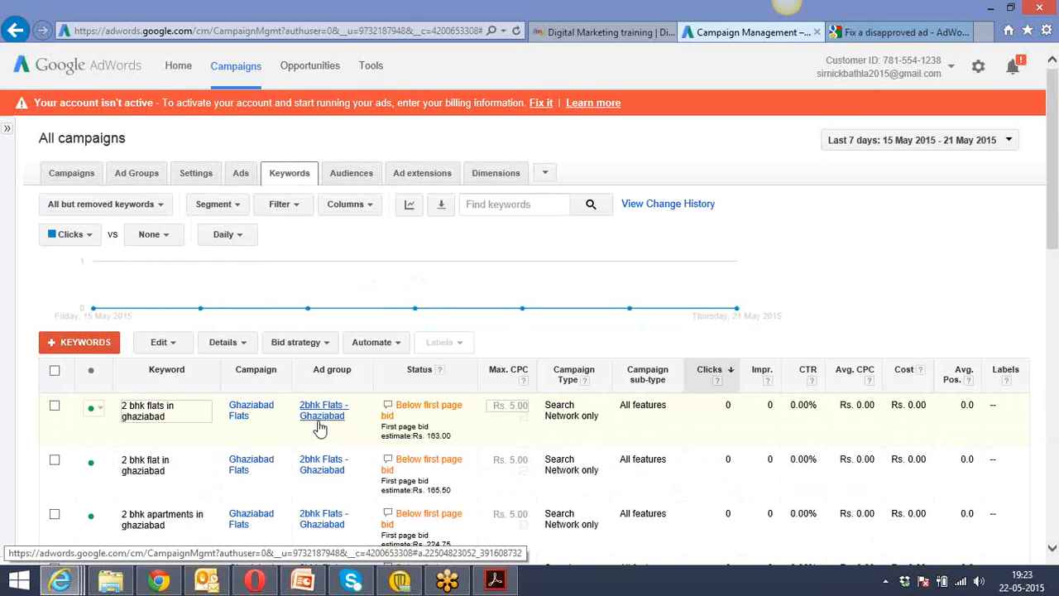
pyautogui.click(752, 162)
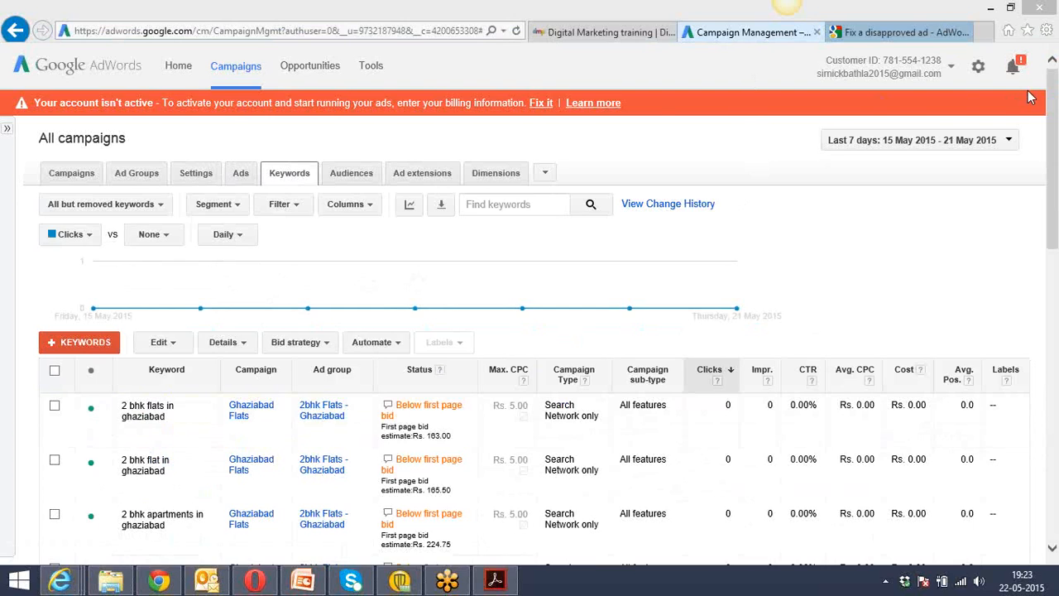
pyautogui.click(516, 70)
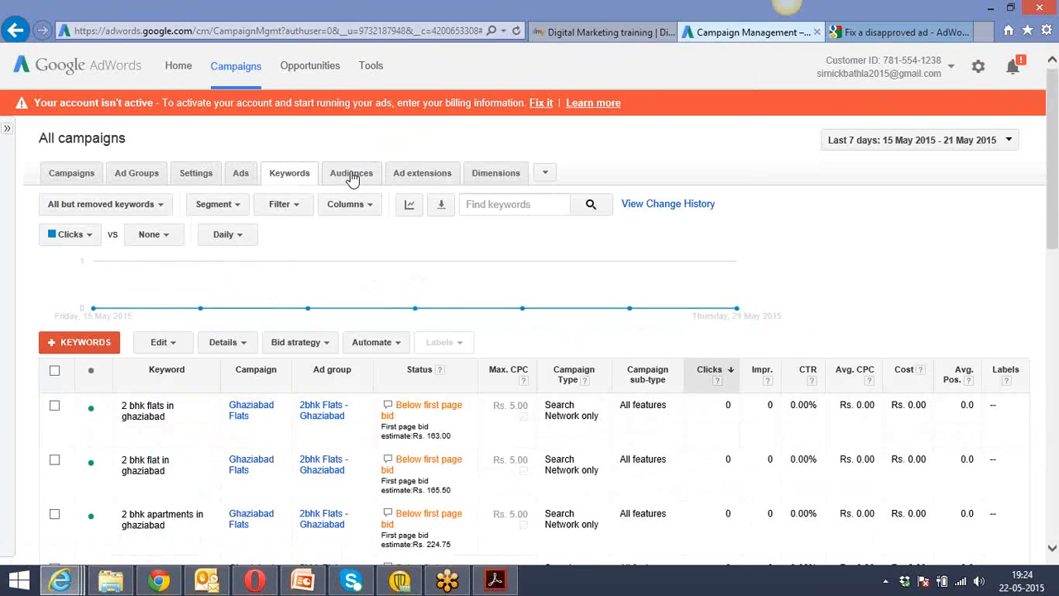
pyautogui.click(409, 181)
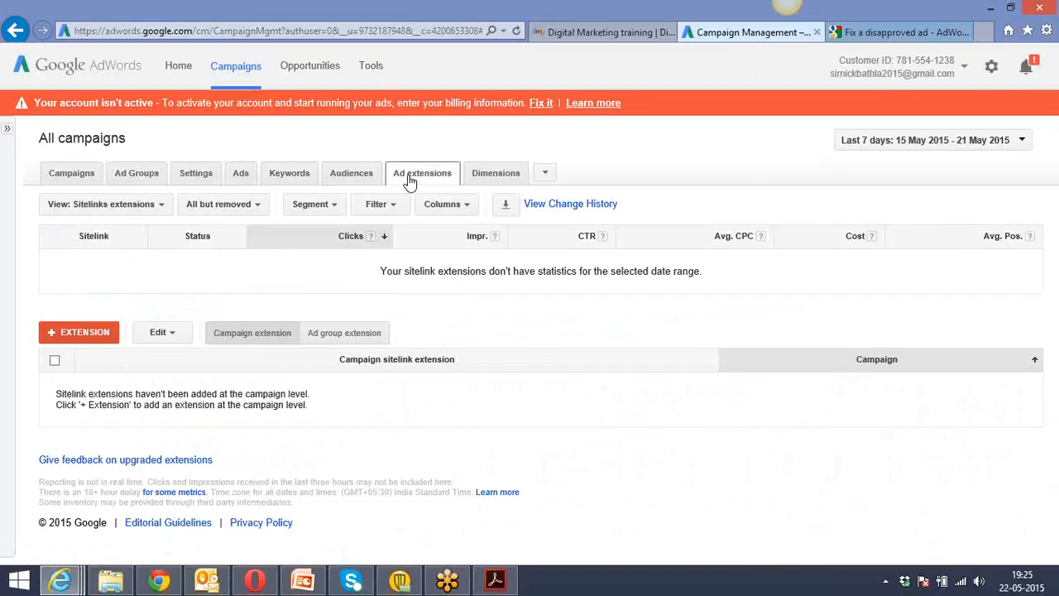
# Glance at the help page on fixing a disapproved ad, then search Google for "buy iphone6" in a new browser tab.
pyautogui.click(861, 35)
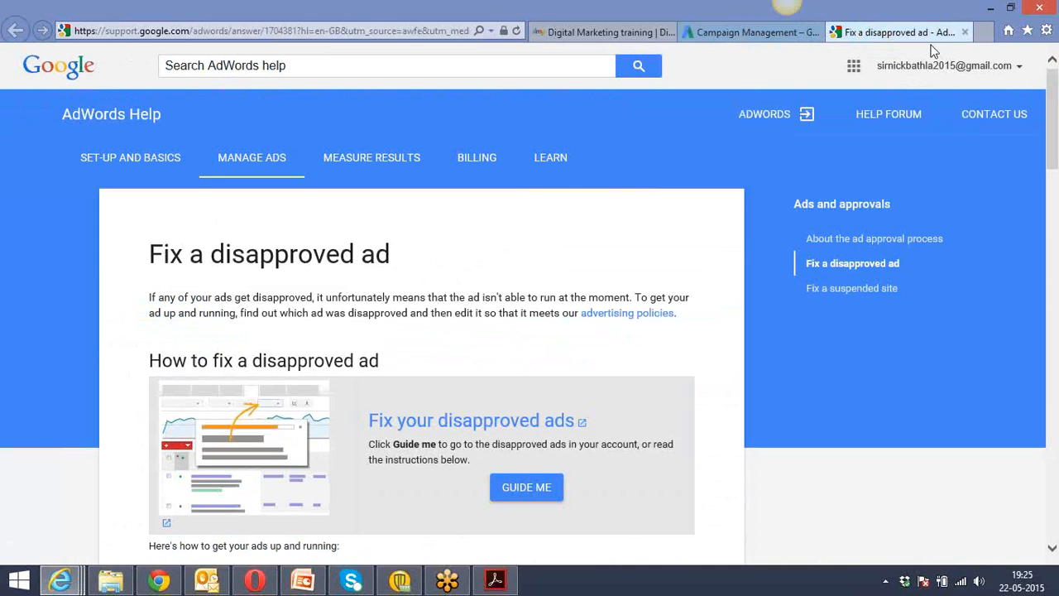
pyautogui.click(984, 33)
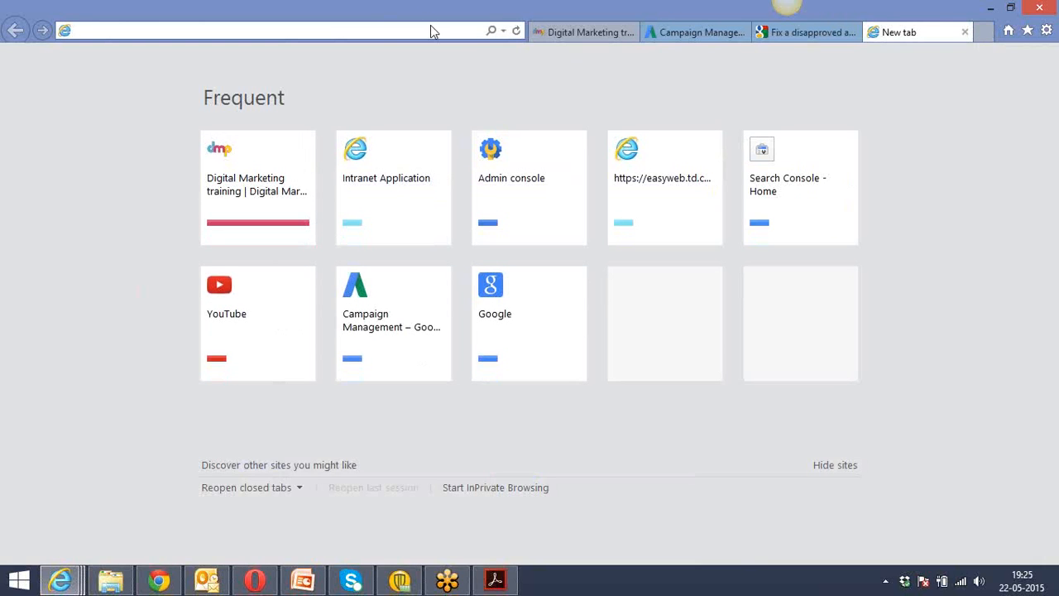
pyautogui.write('google')
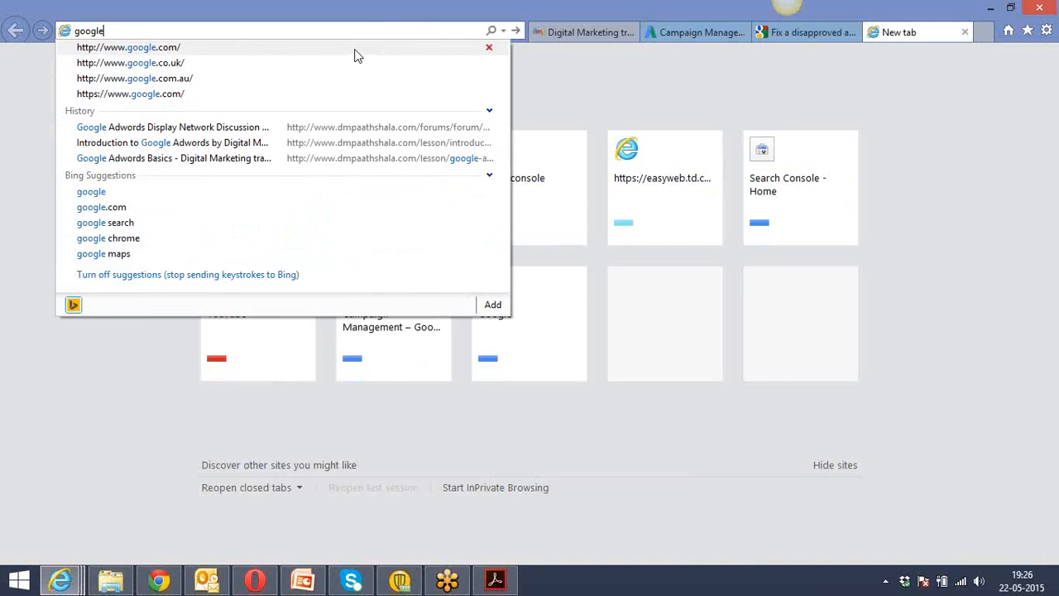
pyautogui.click(356, 55)
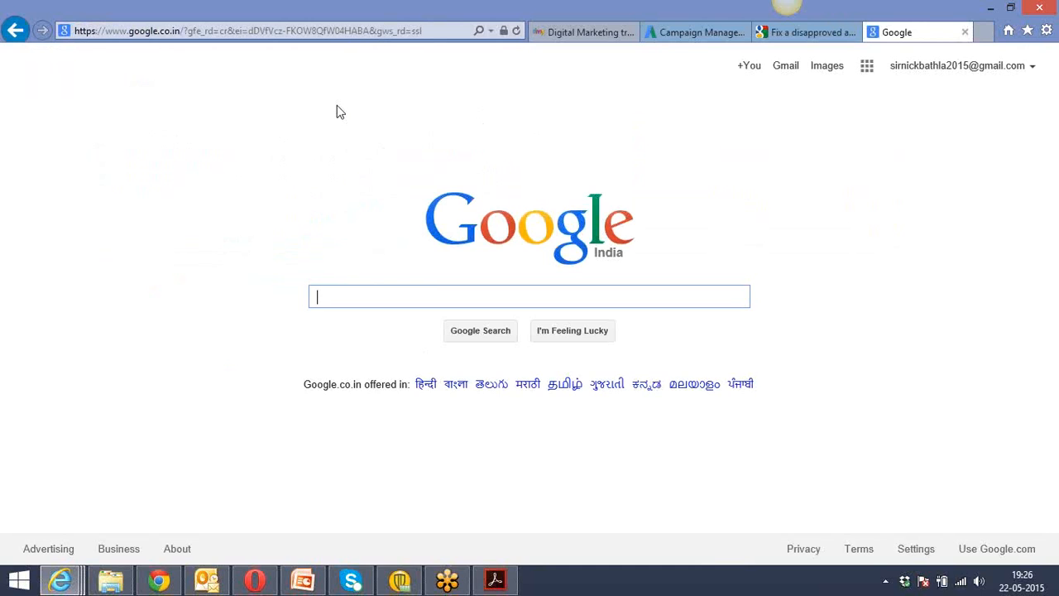
pyautogui.write('buy')
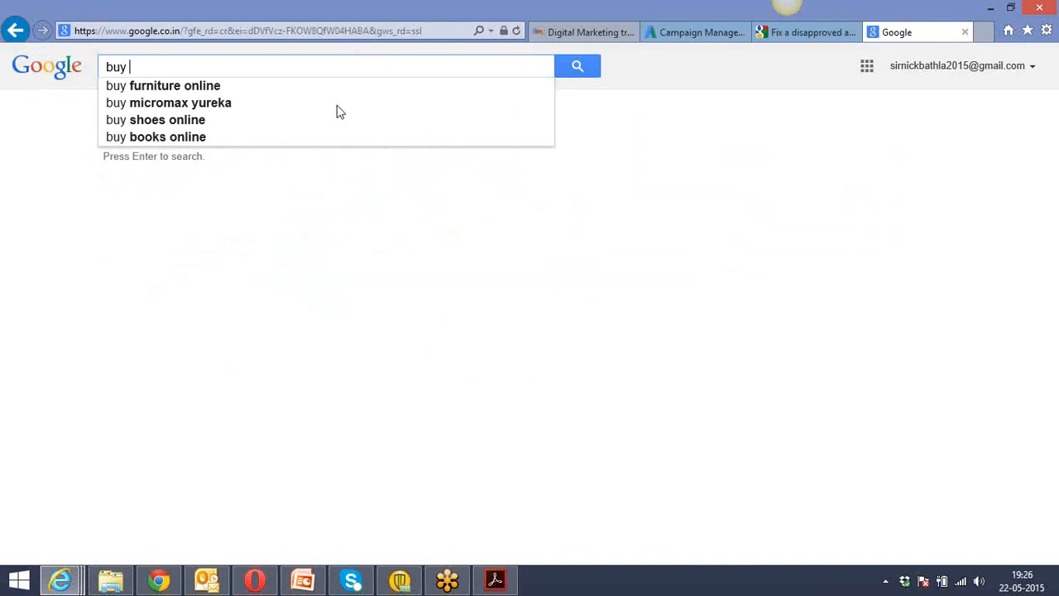
pyautogui.write(' iphone')
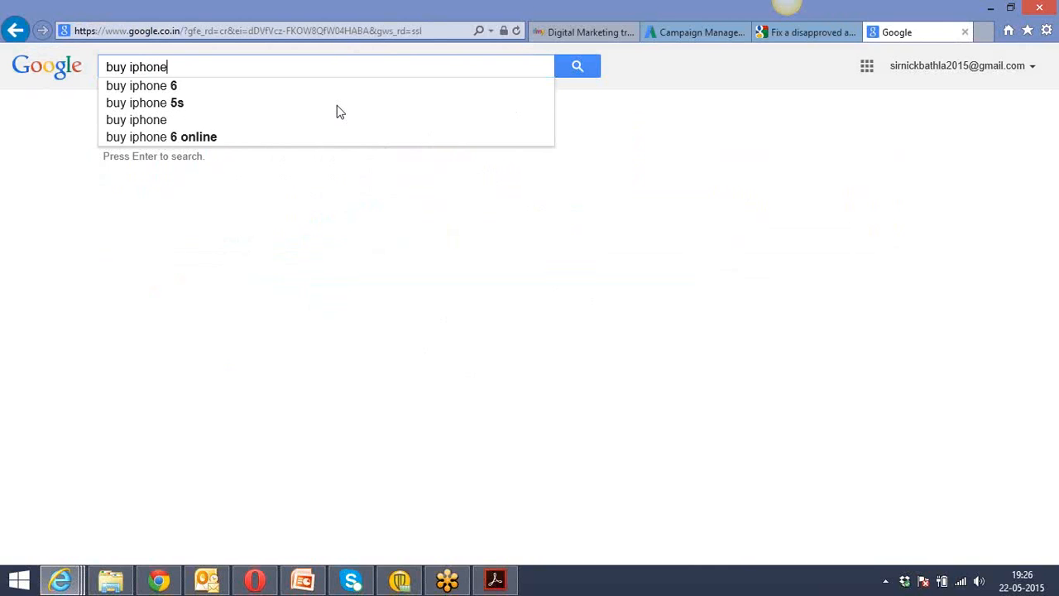
pyautogui.write('6')
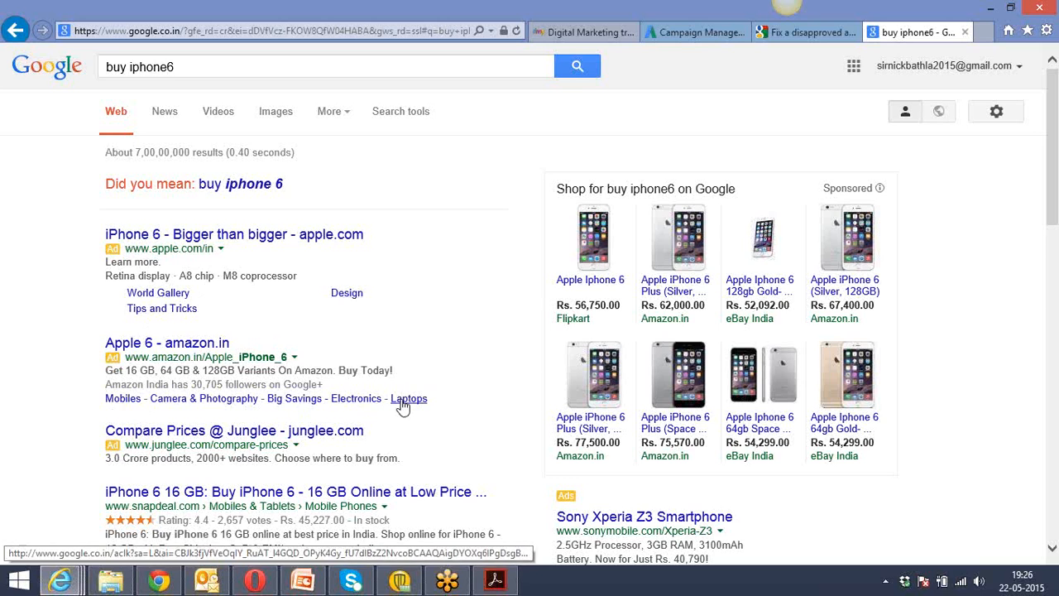
# Return to AdWords campaign management and view the Dimensions report and the Ad extensions page.
pyautogui.click(687, 31)
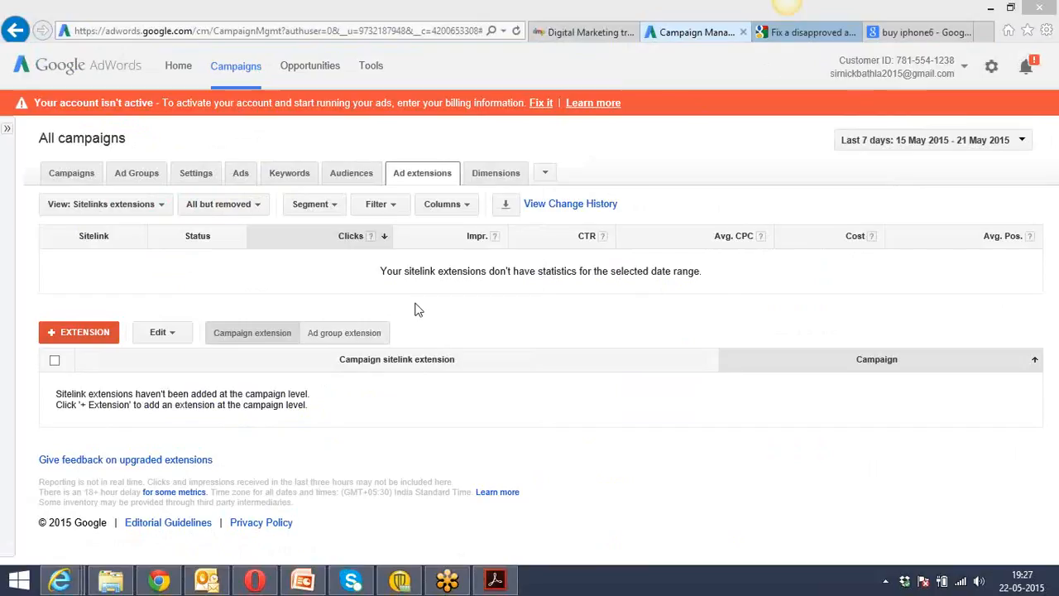
pyautogui.click(492, 180)
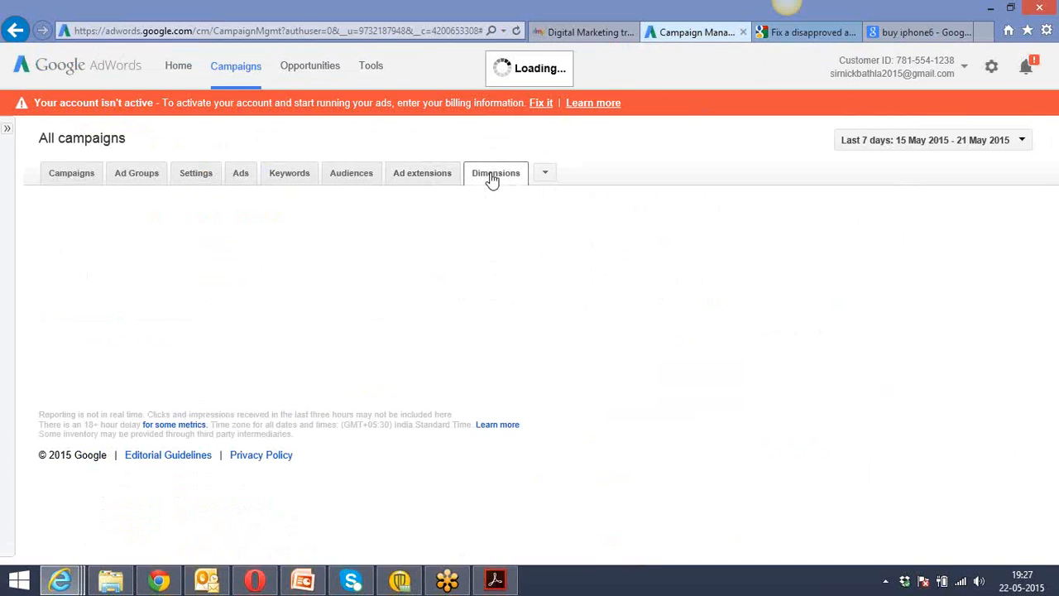
pyautogui.click(419, 180)
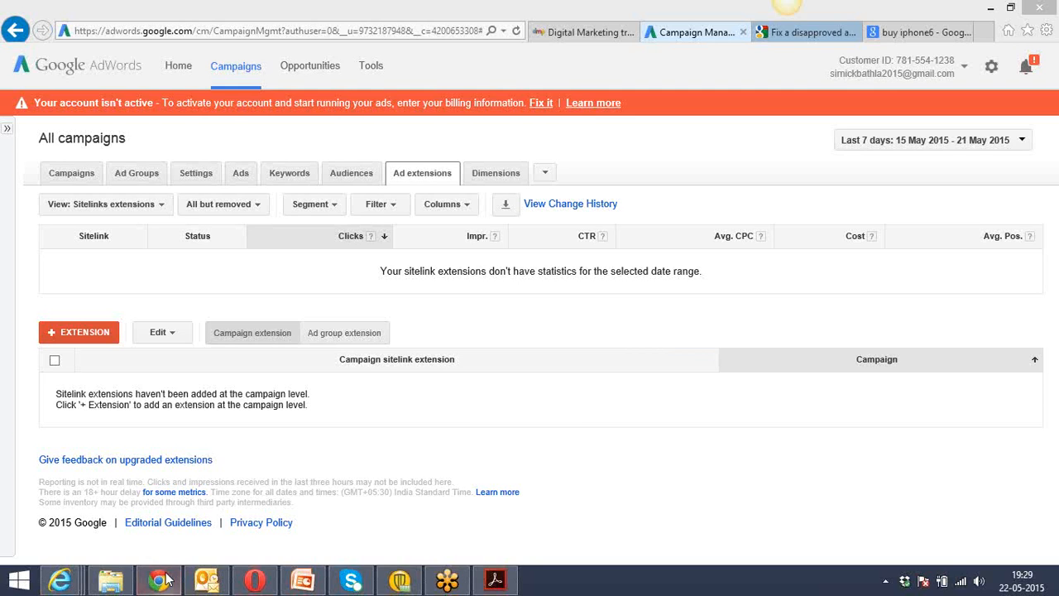
# Switch to My Client Center in Chrome, start linking an existing account, and submit the client's customer ID.
pyautogui.moveTo(163, 583)
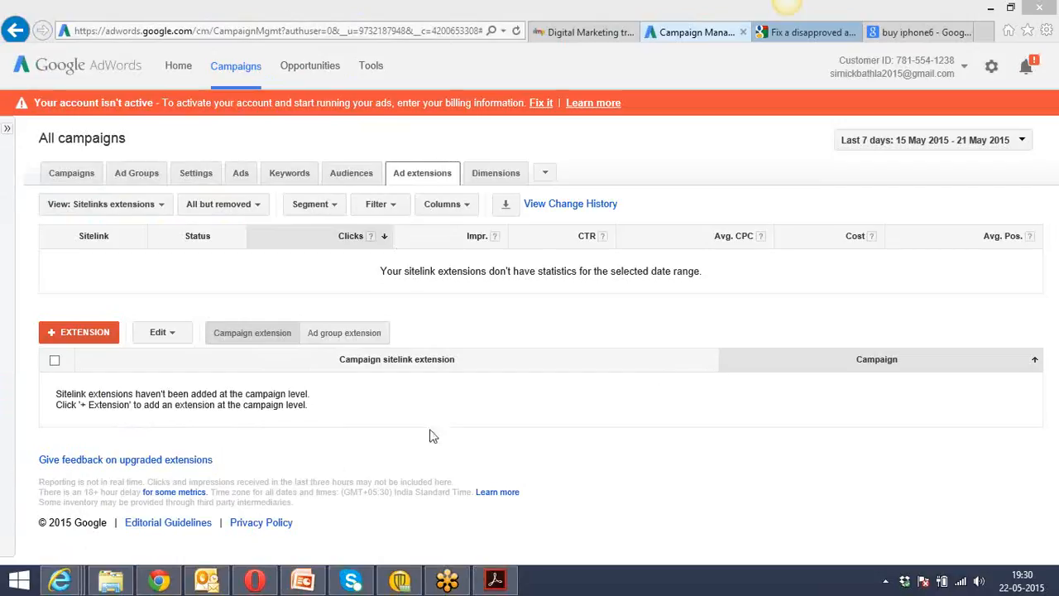
pyautogui.click(152, 585)
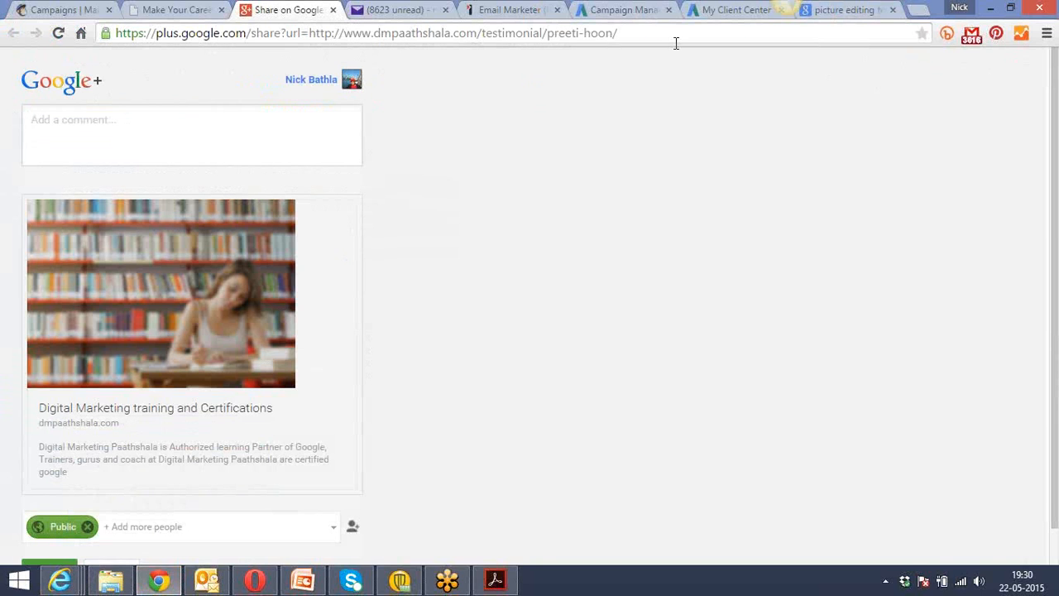
pyautogui.click(719, 15)
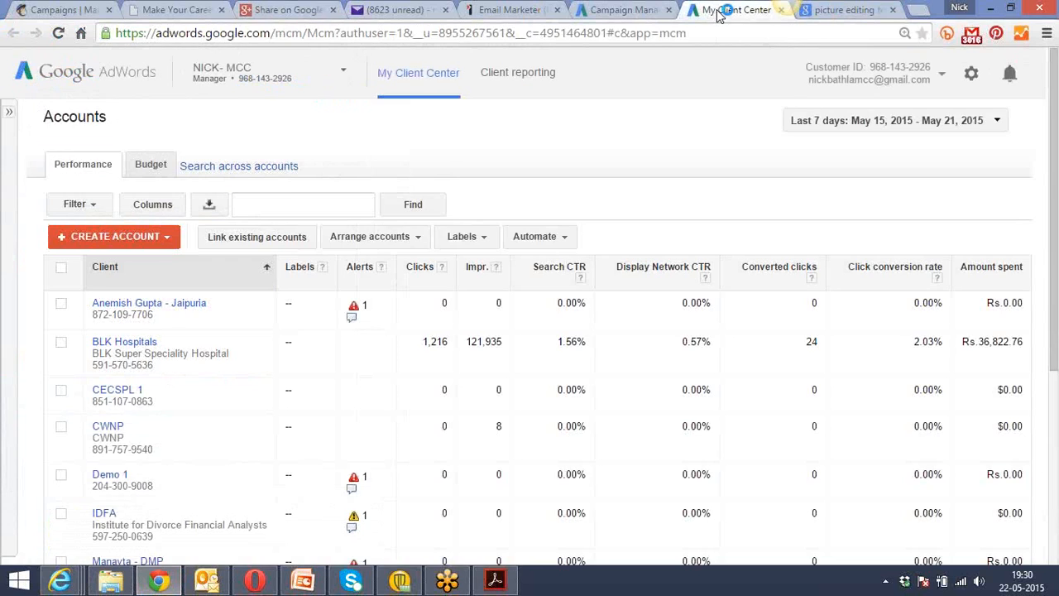
pyautogui.click(281, 203)
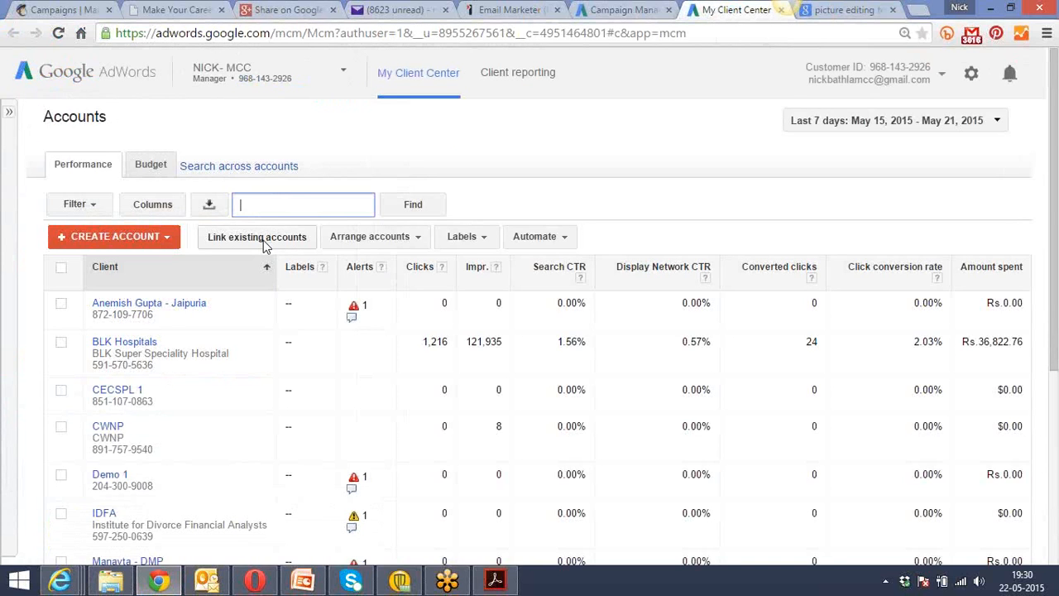
pyautogui.click(263, 238)
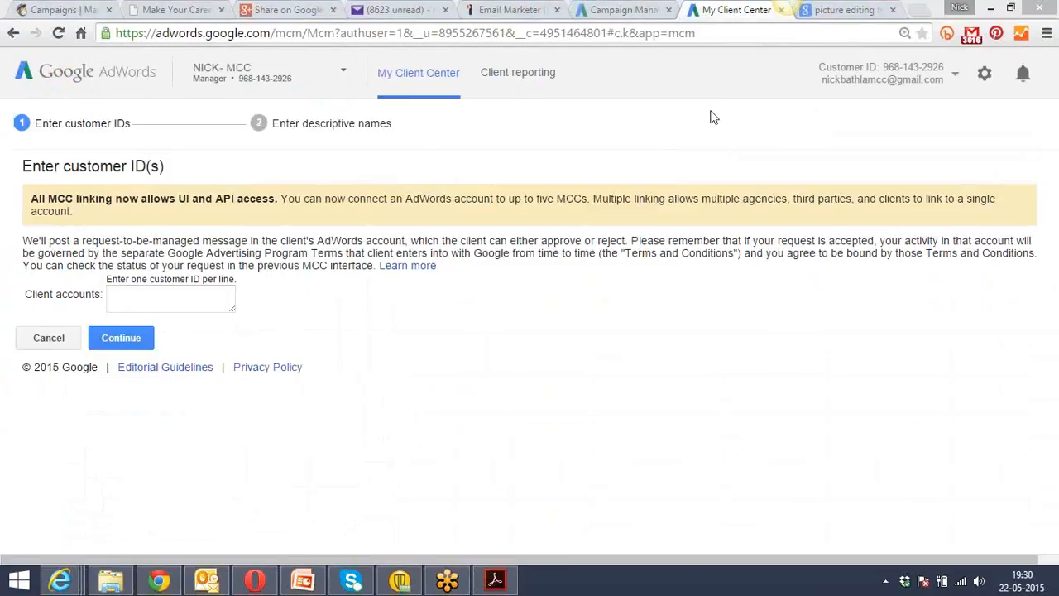
pyautogui.click(157, 300)
pyautogui.hotkey('ctrl', 'v')
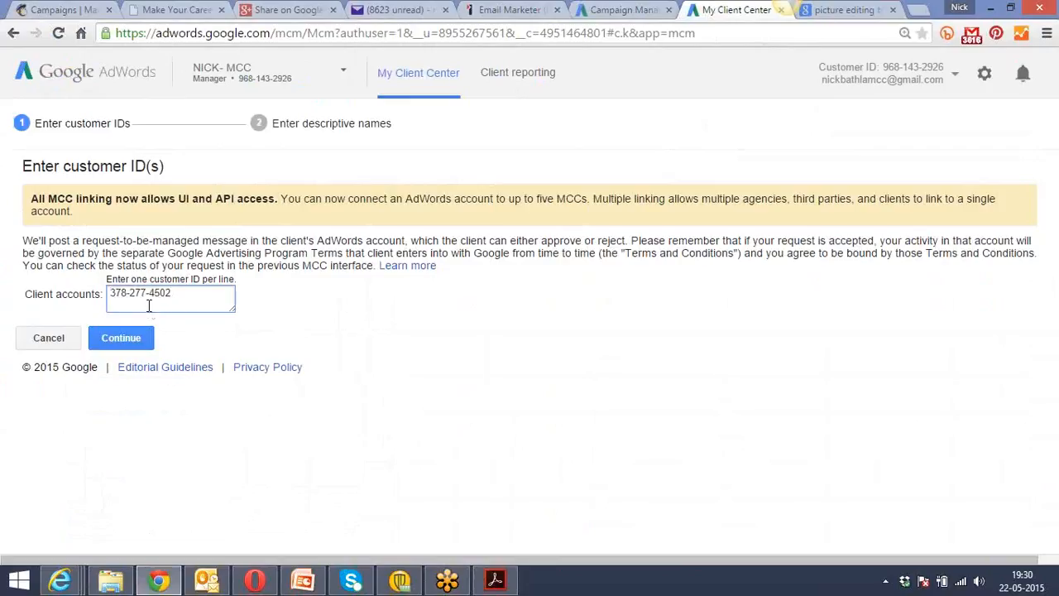
pyautogui.click(123, 341)
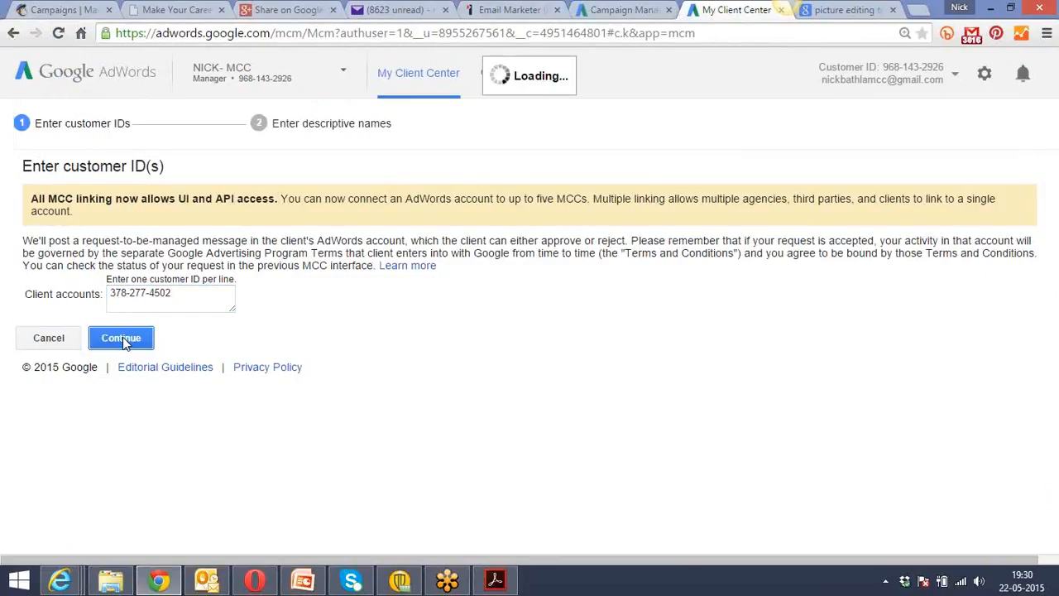
# Enter the client's name with the city Ludhiana as the descriptive name and request client approval.
pyautogui.click(183, 235)
pyautogui.write('Niti')
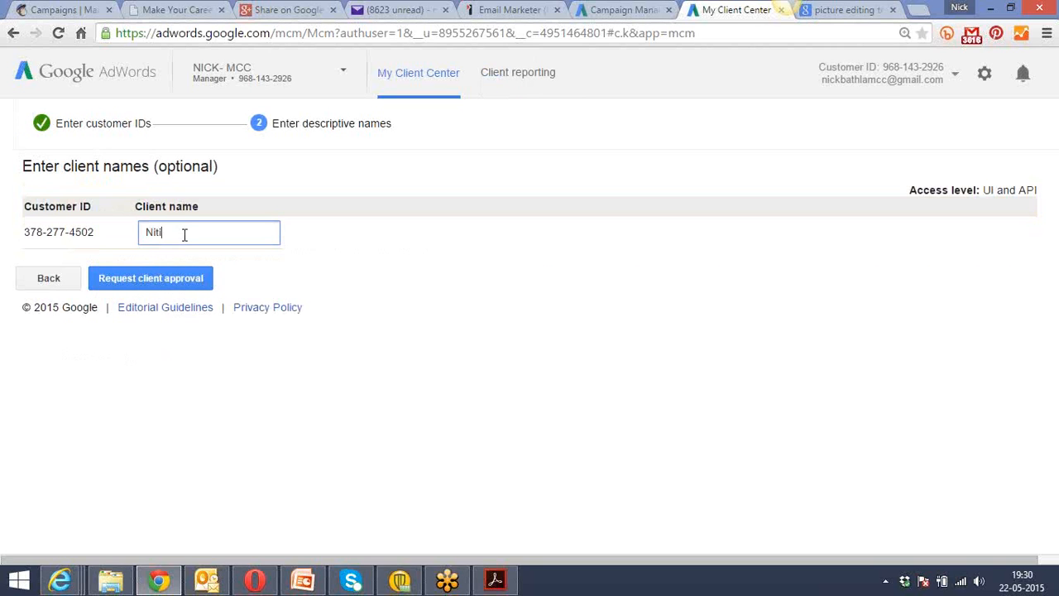
pyautogui.write('n - Ludhiana')
pyautogui.click(176, 278)
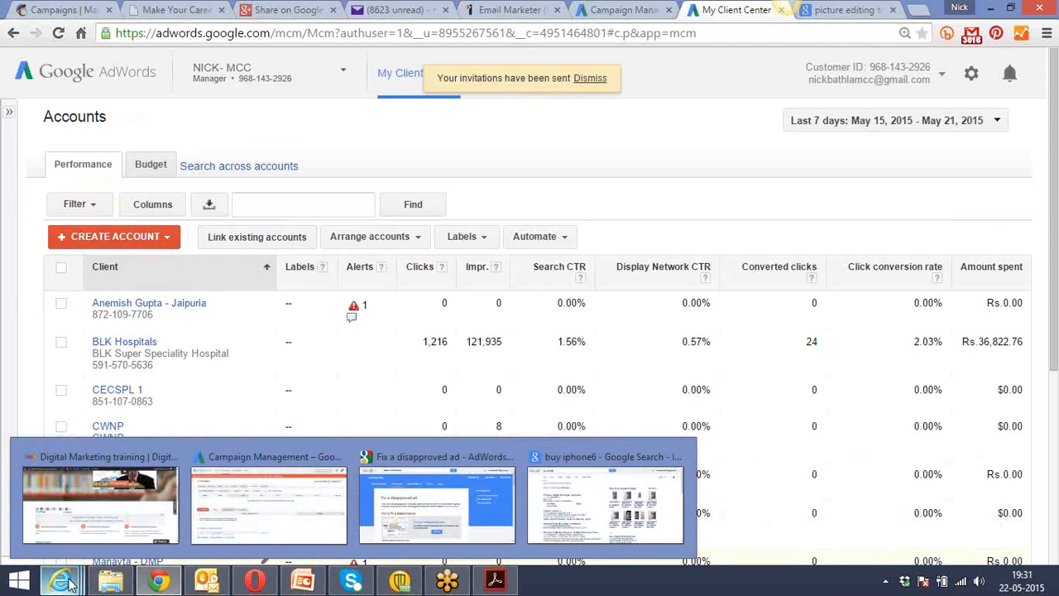
# Switch to AdWords campaign management in Internet Explorer and try to select the account's customer ID.
pyautogui.moveTo(71, 586)
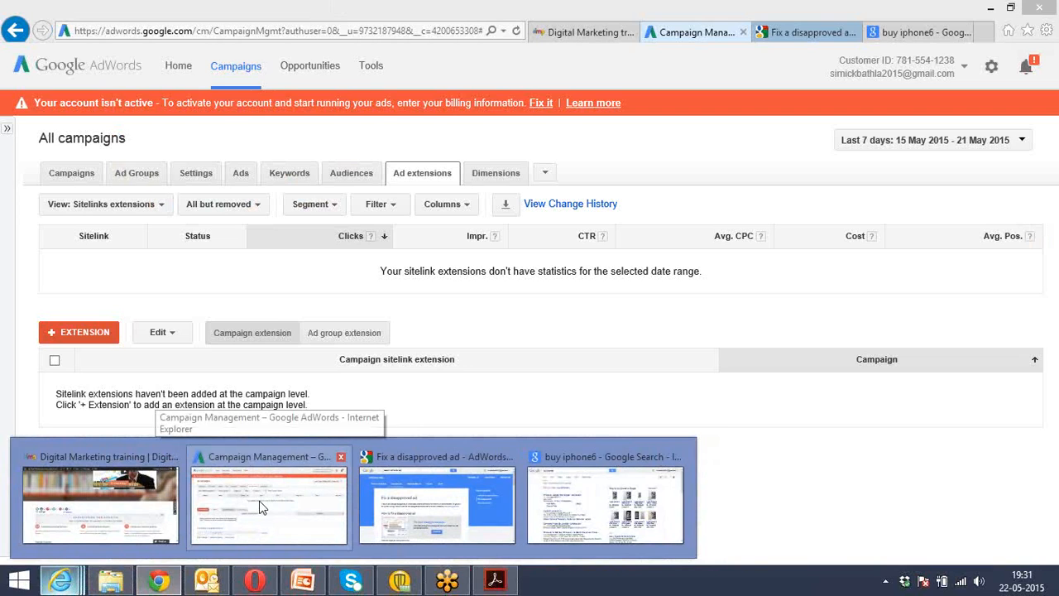
pyautogui.click(259, 506)
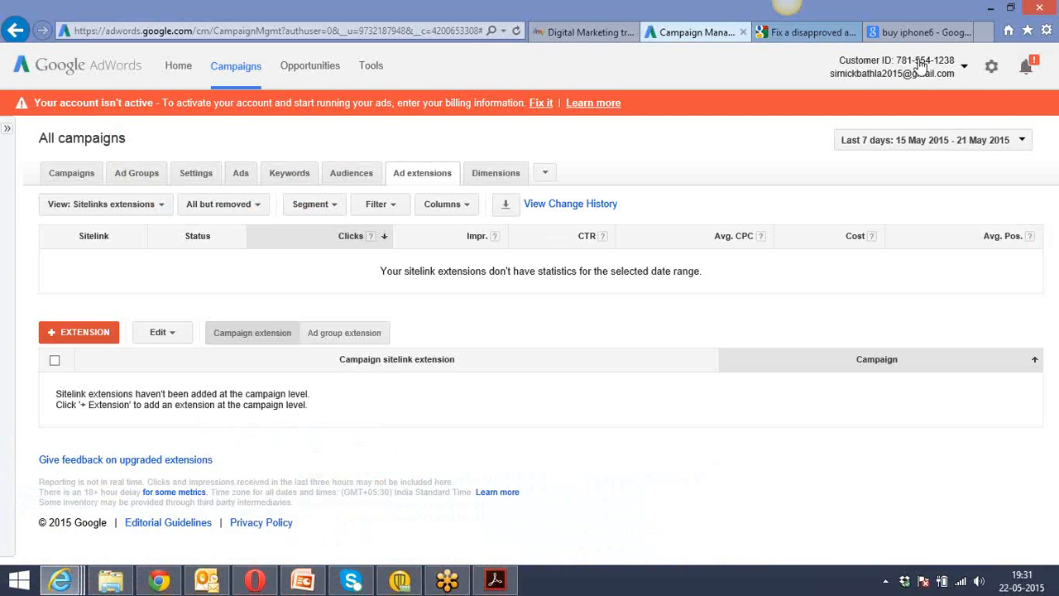
pyautogui.click(927, 70)
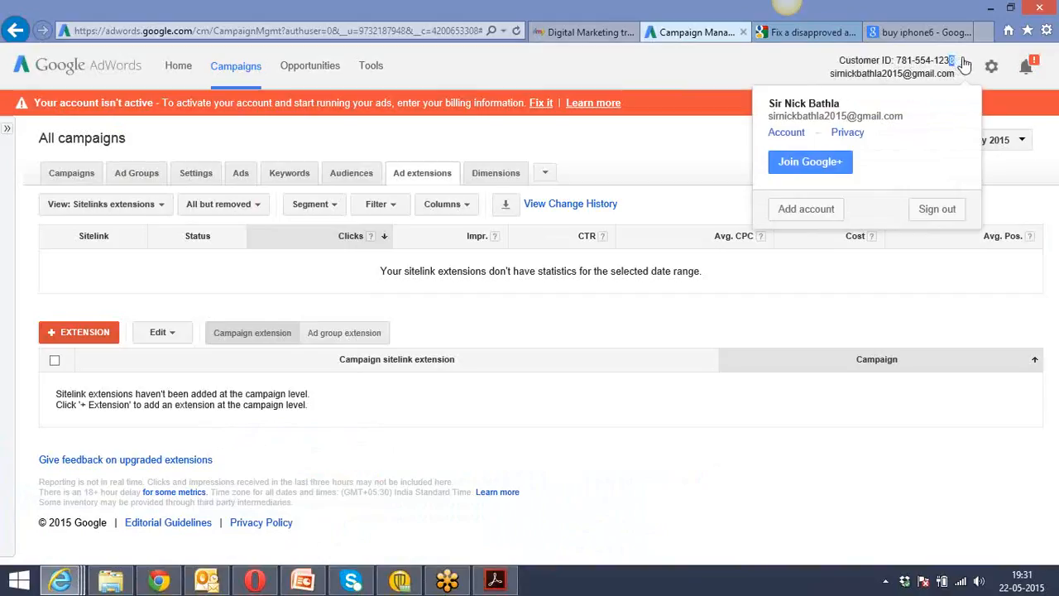
pyautogui.click(991, 64)
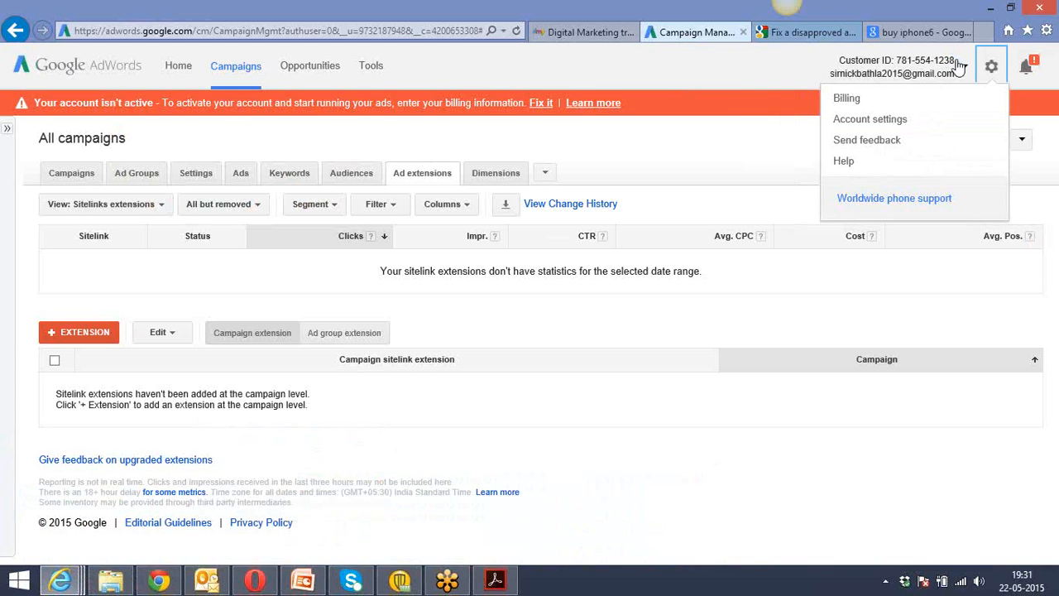
pyautogui.click(953, 65)
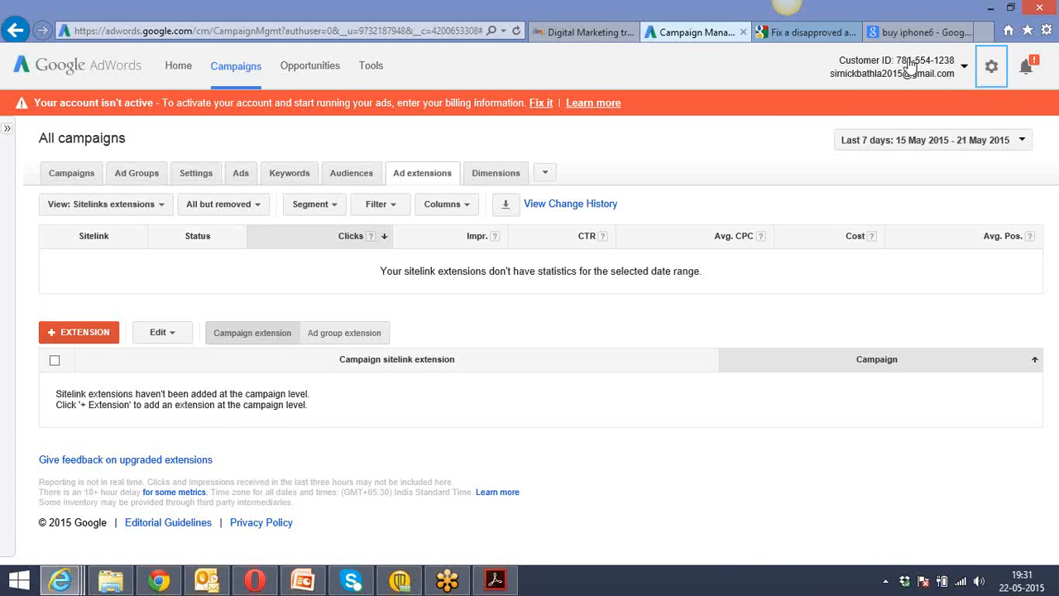
pyautogui.click(911, 65)
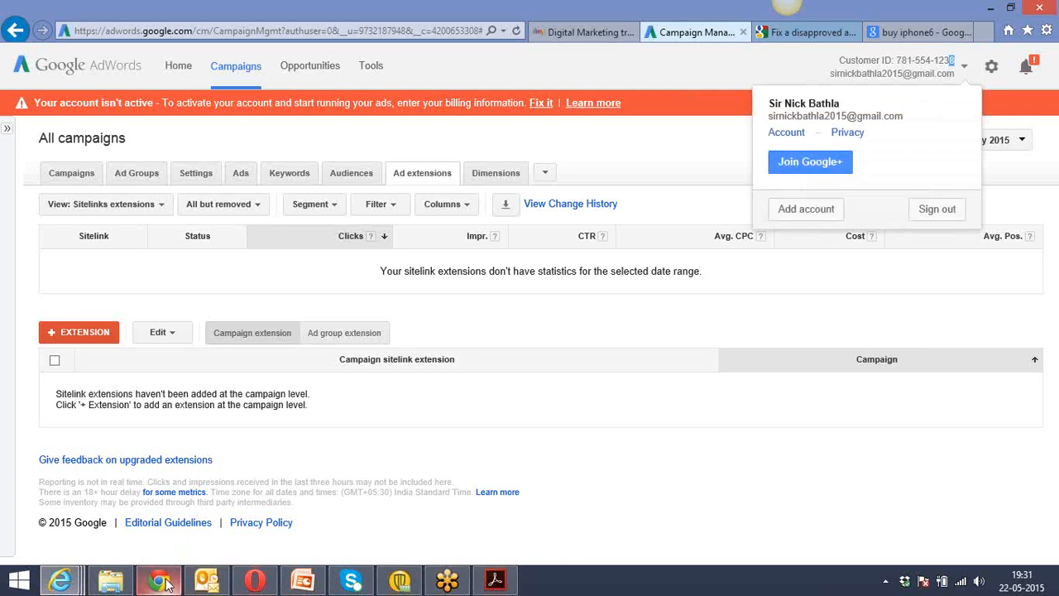
# Switch to My Client Center in Chrome, start linking an existing account, and submit the second client's customer ID.
pyautogui.click(159, 581)
pyautogui.click(239, 240)
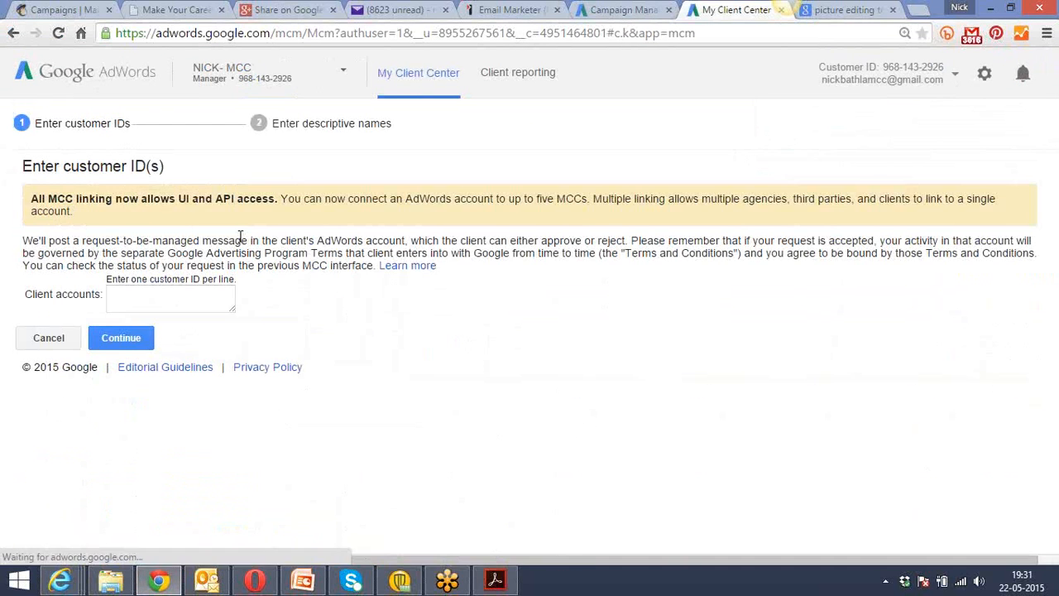
pyautogui.click(182, 295)
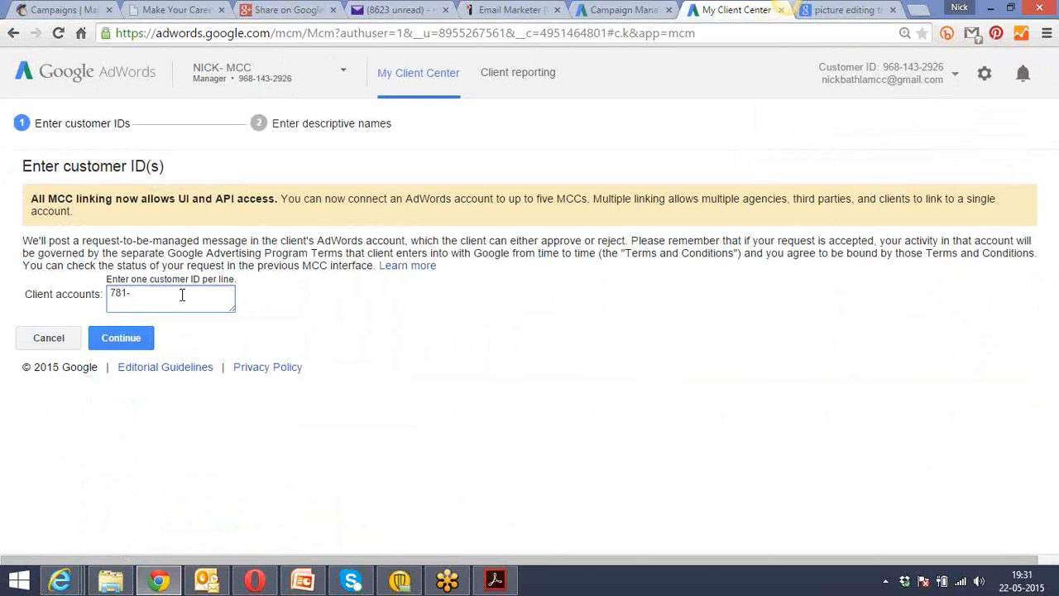
pyautogui.hotkey('alt', 'Tab')
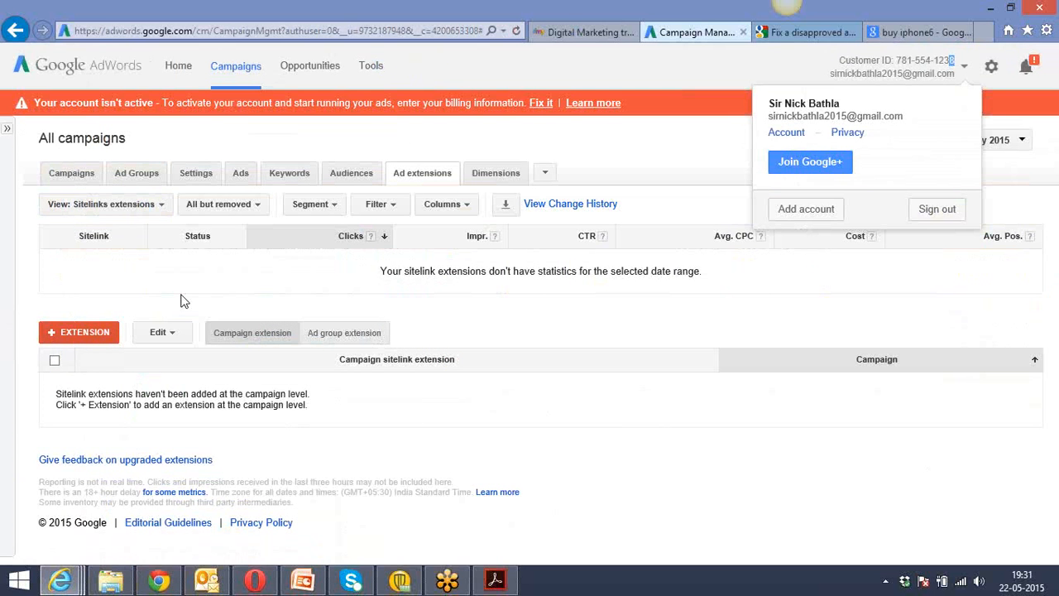
pyautogui.hotkey('alt', 'Tab')
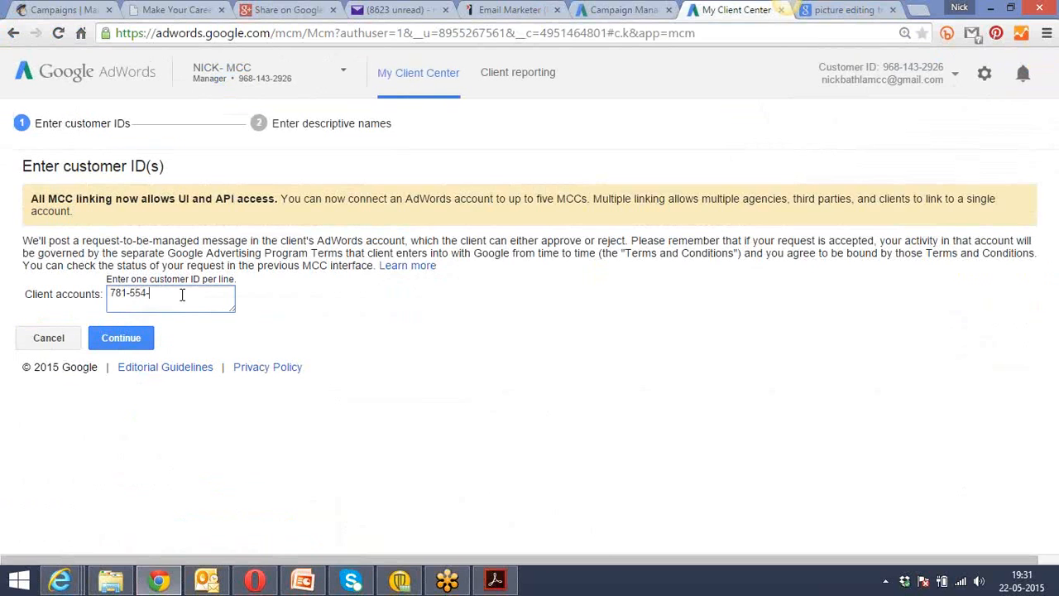
pyautogui.hotkey('alt', 'Tab')
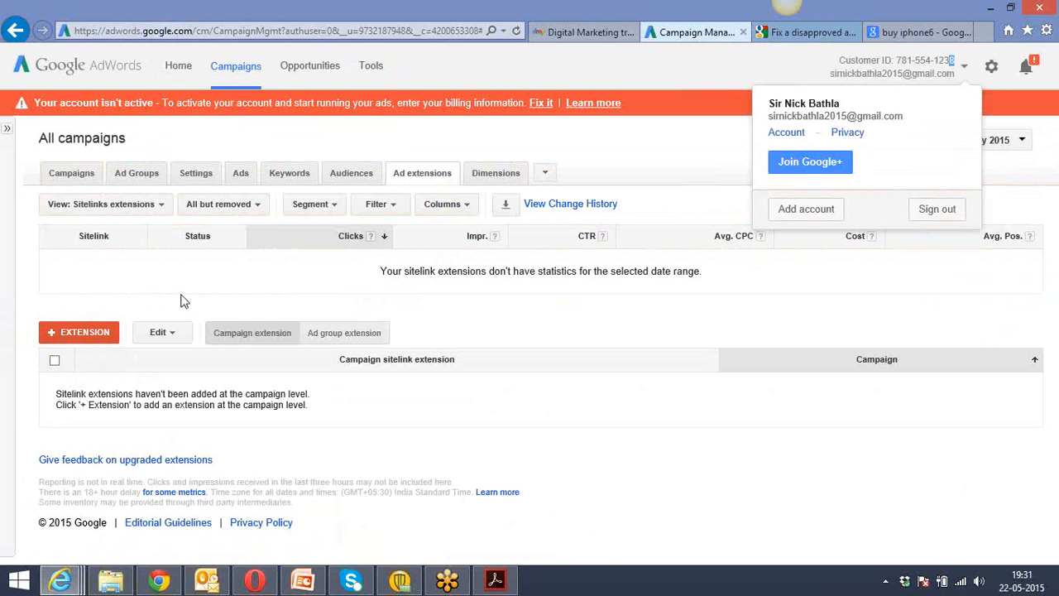
pyautogui.hotkey('alt', 'Tab')
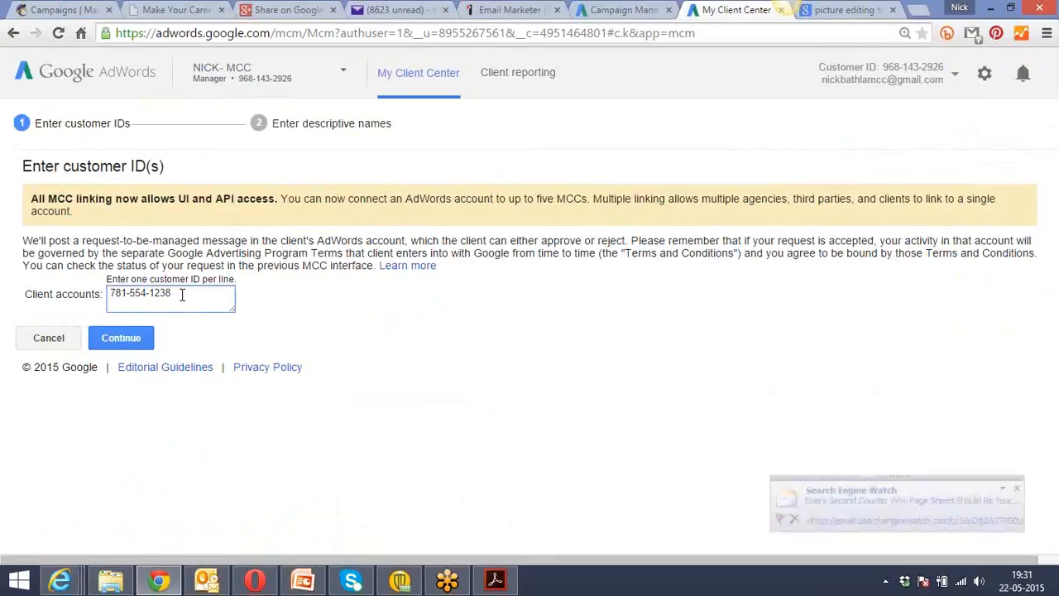
pyautogui.click(116, 344)
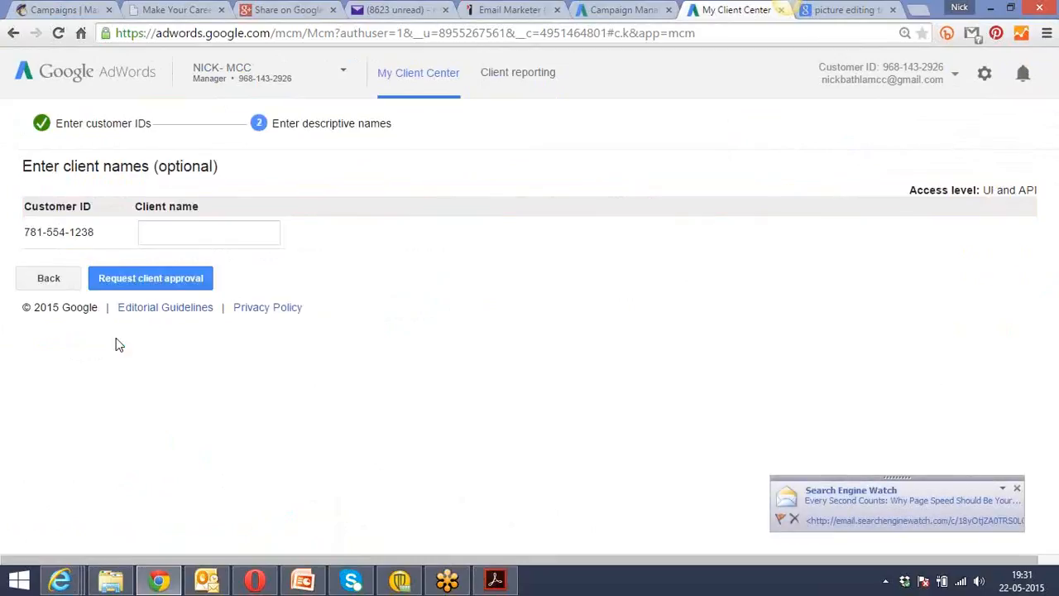
# Enter the client's first name followed by "- DSIM" as the client name and request client approval.
pyautogui.click(180, 238)
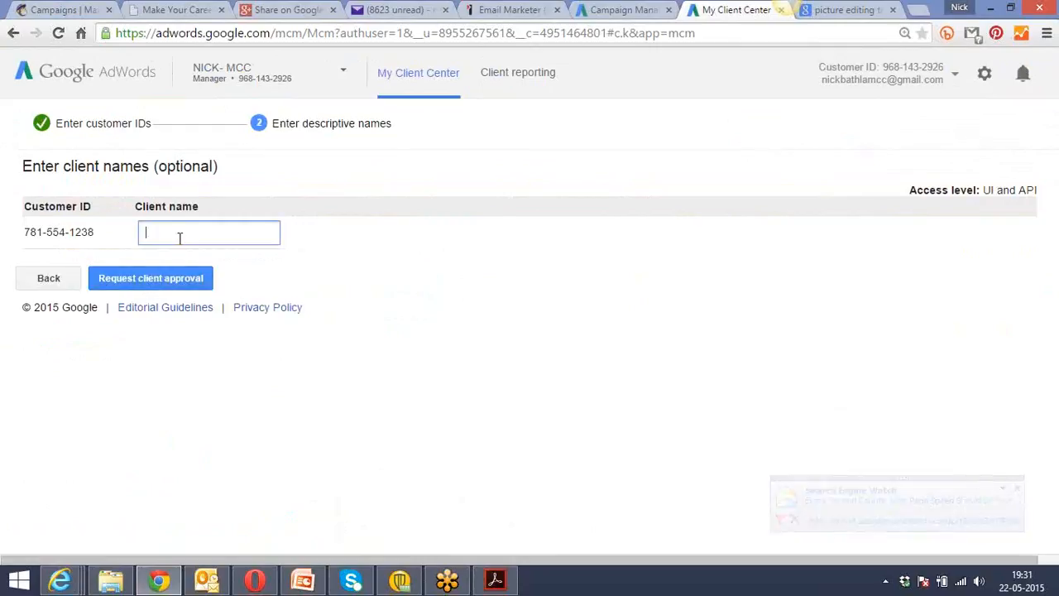
pyautogui.write('Saurabh ')
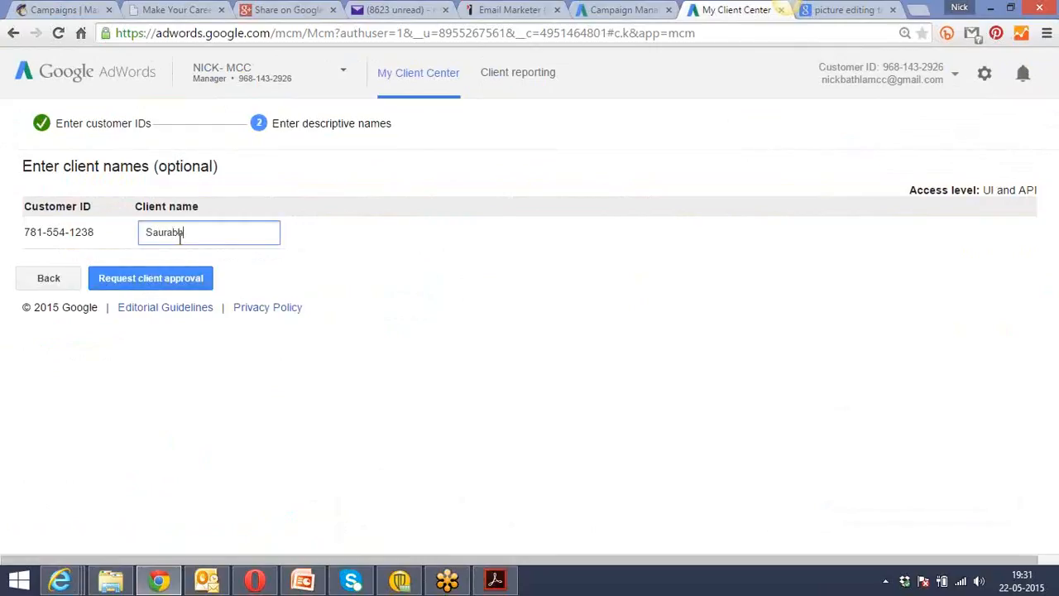
pyautogui.write('-')
pyautogui.write('DSIM')
pyautogui.click(168, 284)
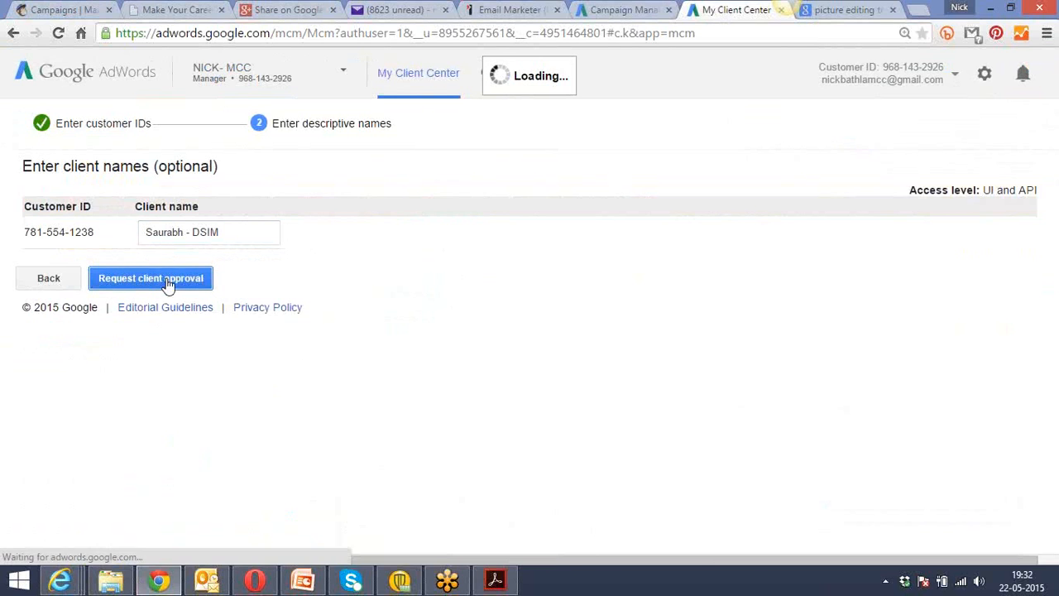
# Switch to the client's AdWords account in Internet Explorer and accept the pending client manager request in the account settings.
pyautogui.moveTo(63, 580)
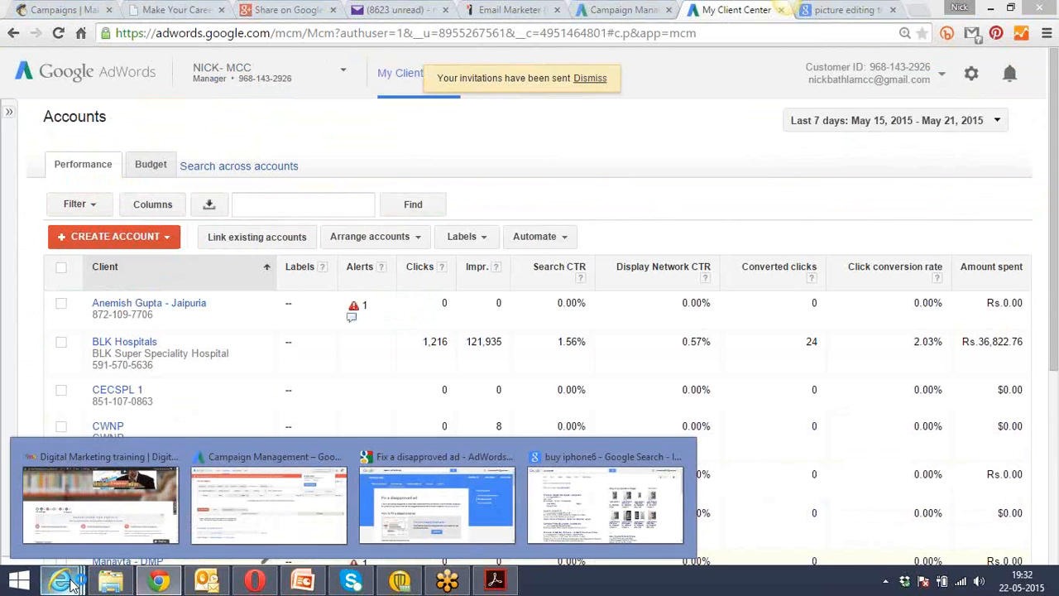
pyautogui.click(220, 528)
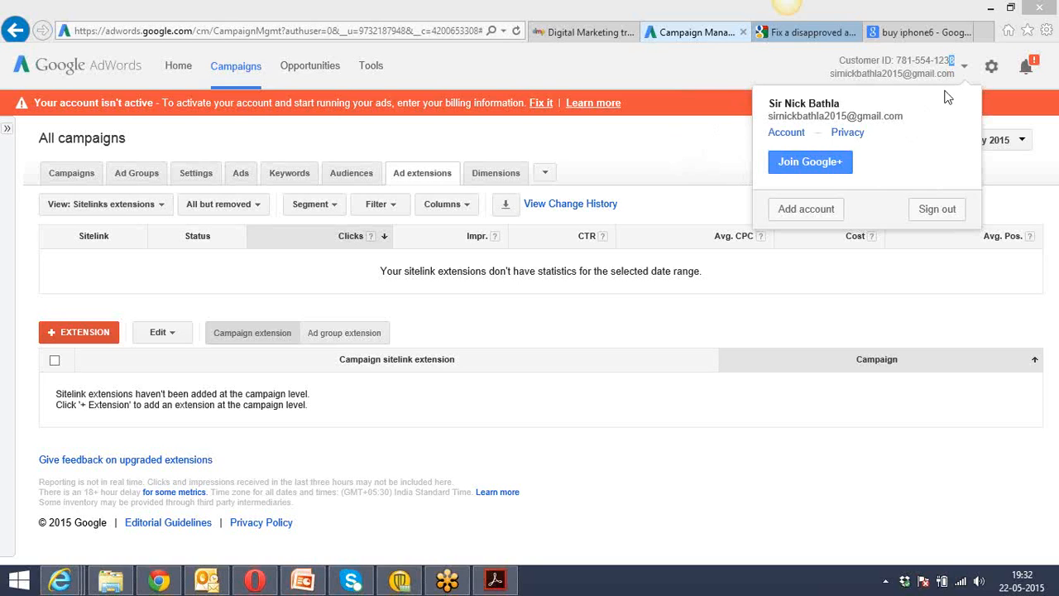
pyautogui.click(727, 75)
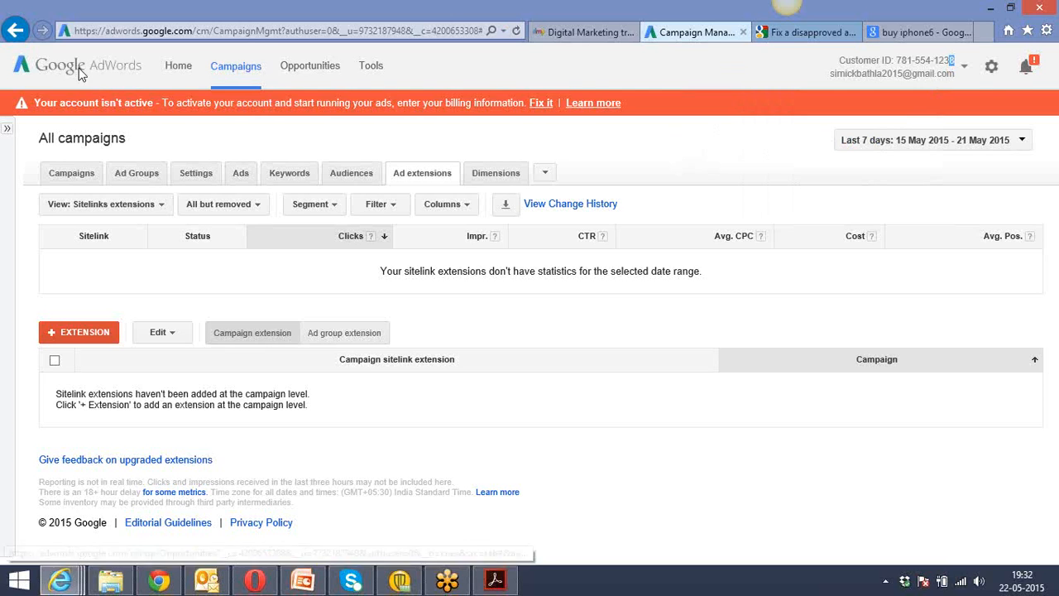
pyautogui.click(992, 68)
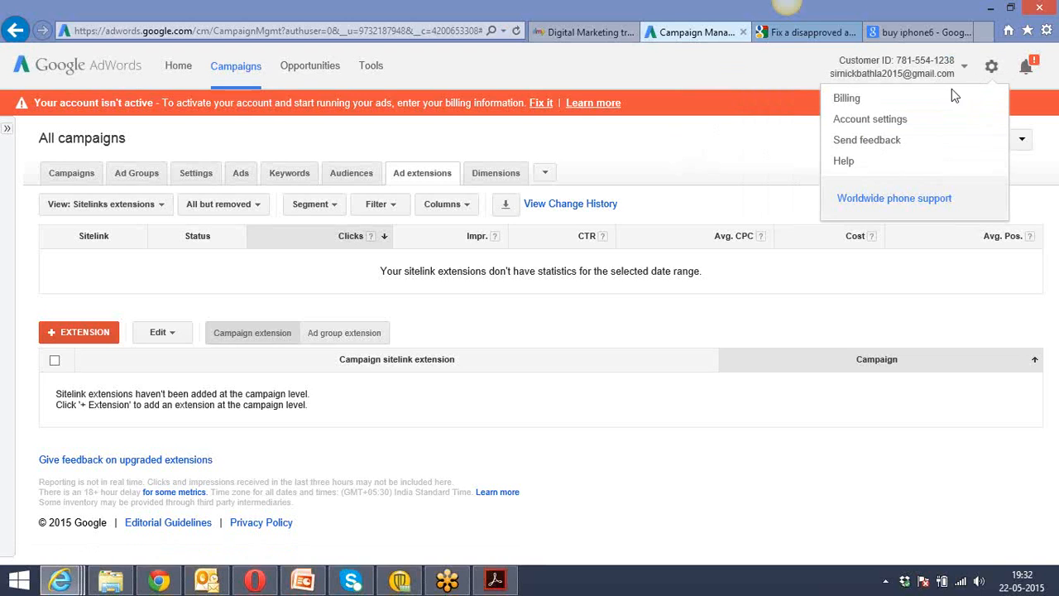
pyautogui.click(899, 121)
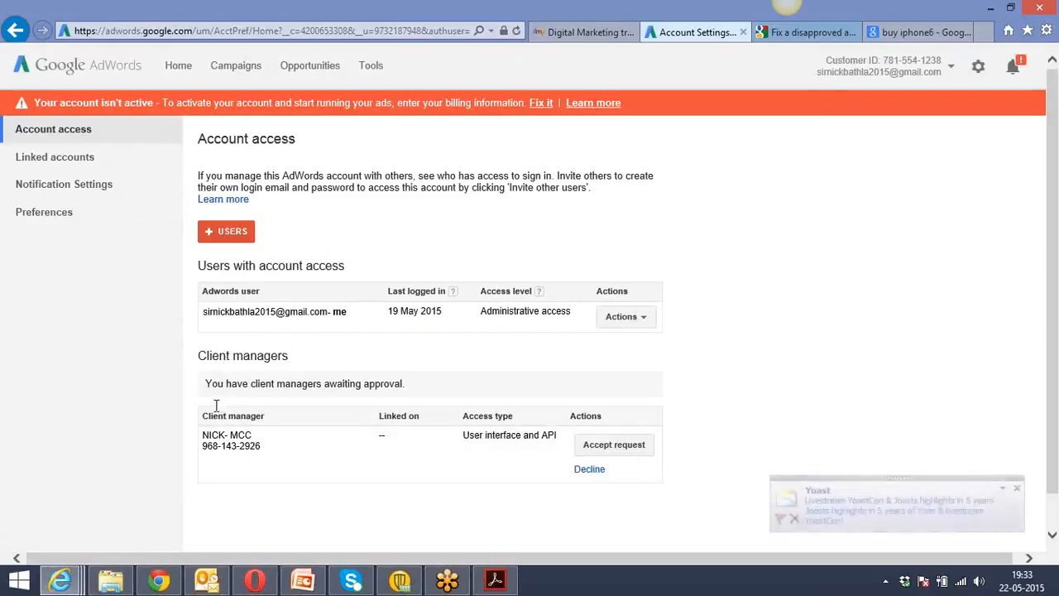
pyautogui.click(606, 451)
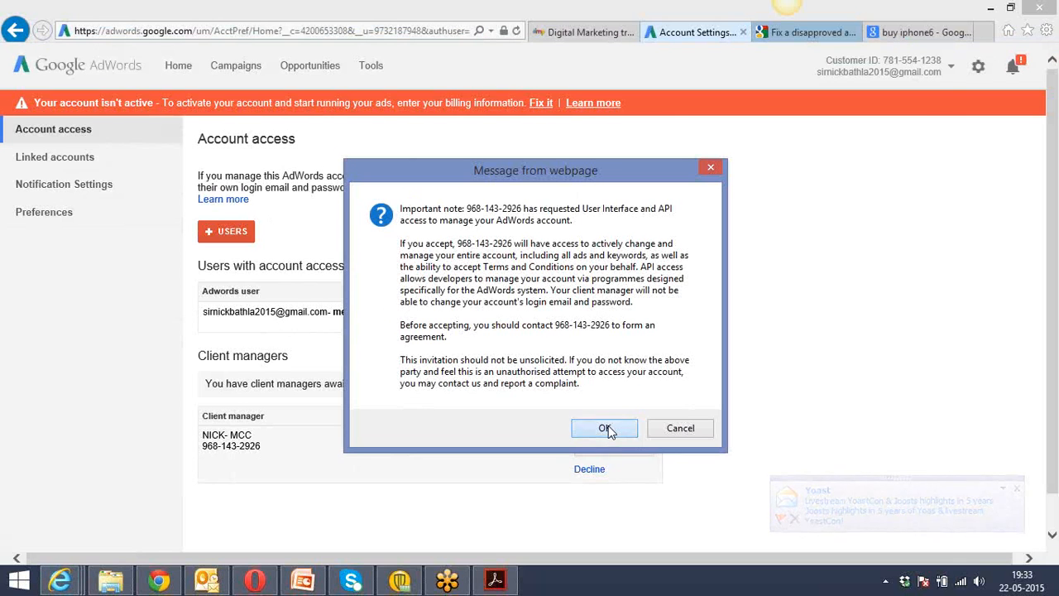
pyautogui.click(609, 425)
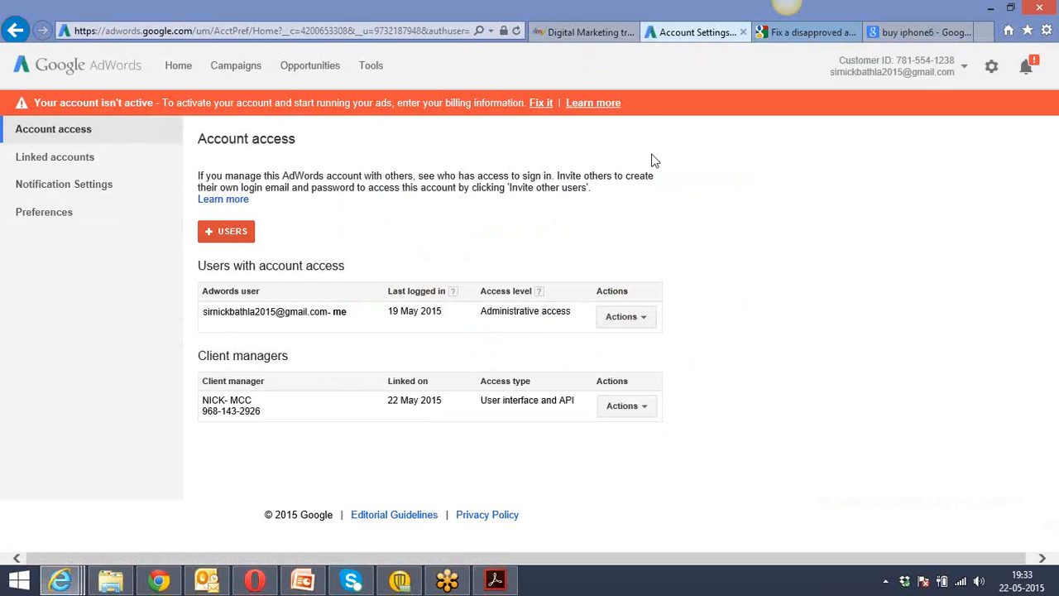
# Switch to My Client Center in Chrome, reload the accounts list, and search it for the Ludhiana client's first name.
pyautogui.click(157, 582)
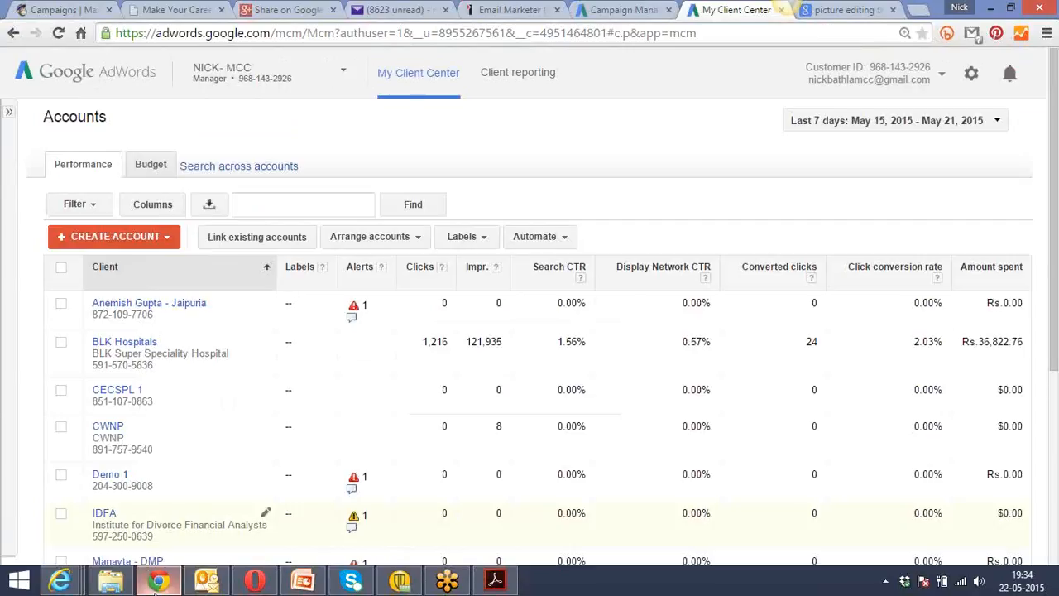
pyautogui.click(58, 34)
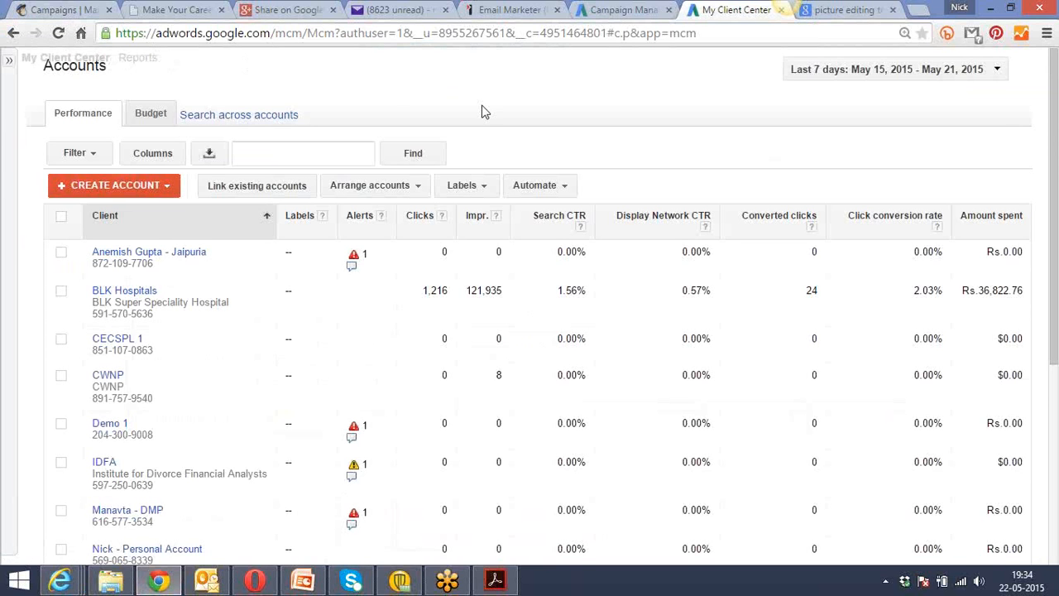
pyautogui.click(297, 204)
pyautogui.write('nitin')
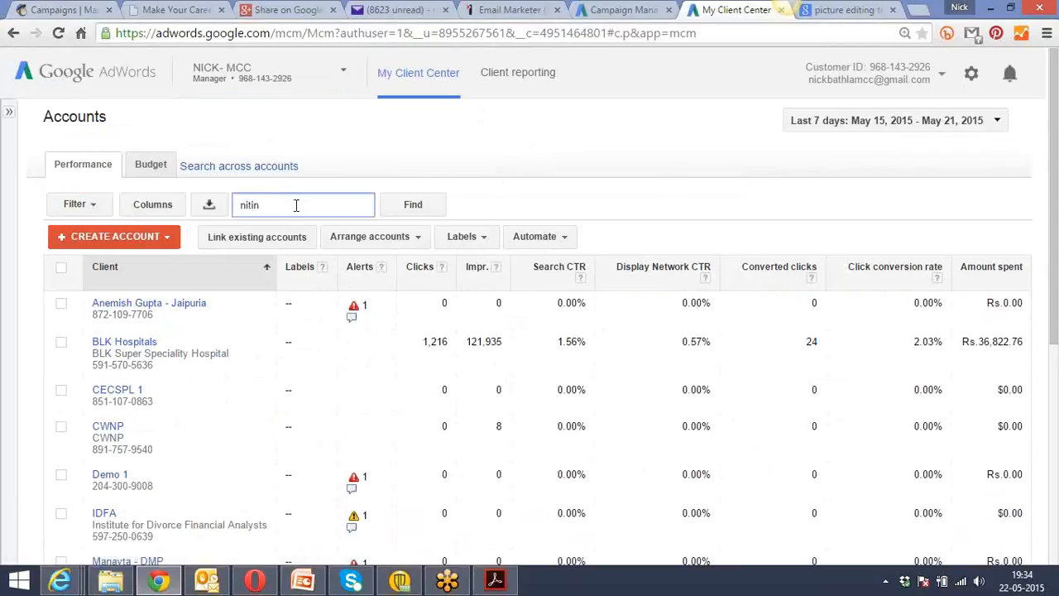
pyautogui.press('Return')
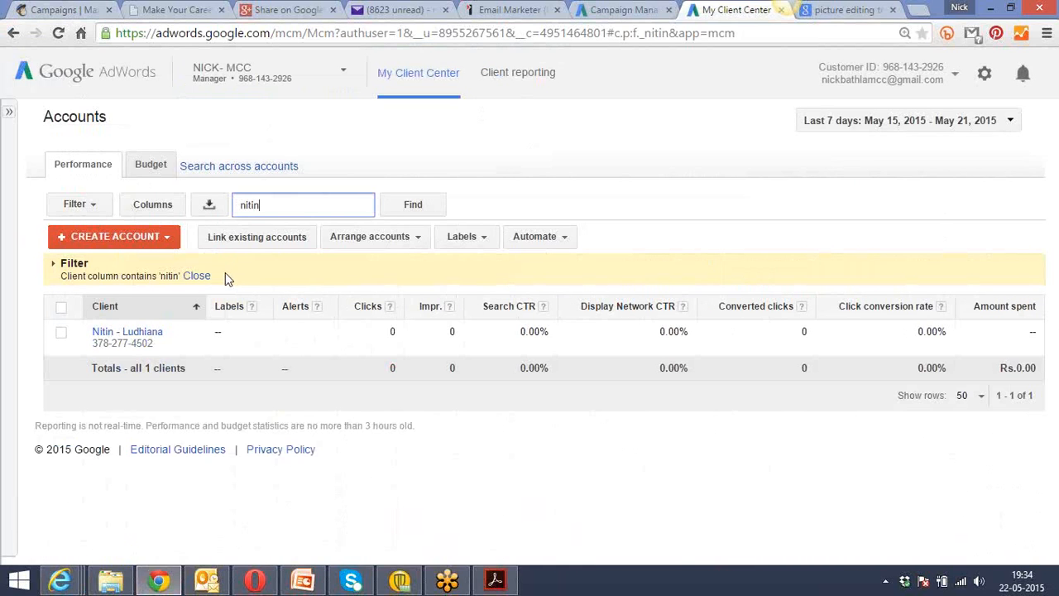
# Open the found client's account and view the Ludhiana Flats campaign's ads, keywords and ad extensions.
pyautogui.click(137, 333)
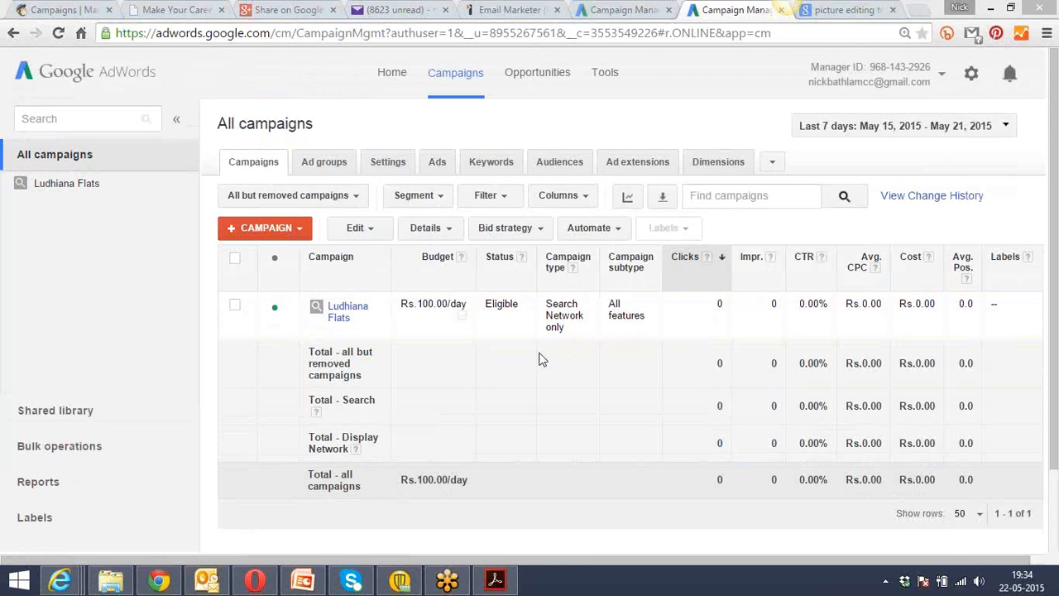
pyautogui.click(335, 317)
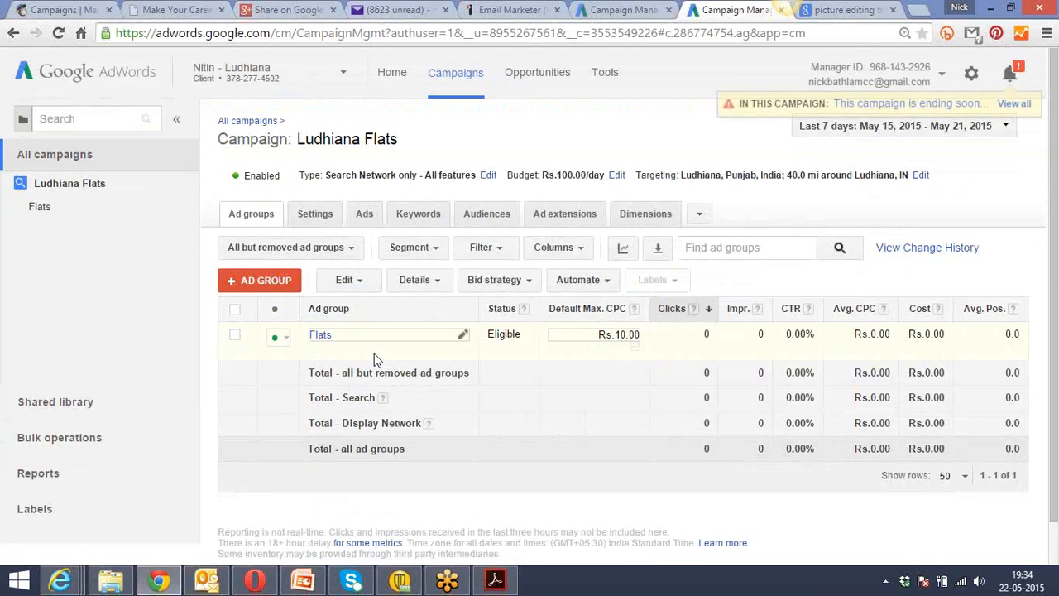
pyautogui.click(365, 216)
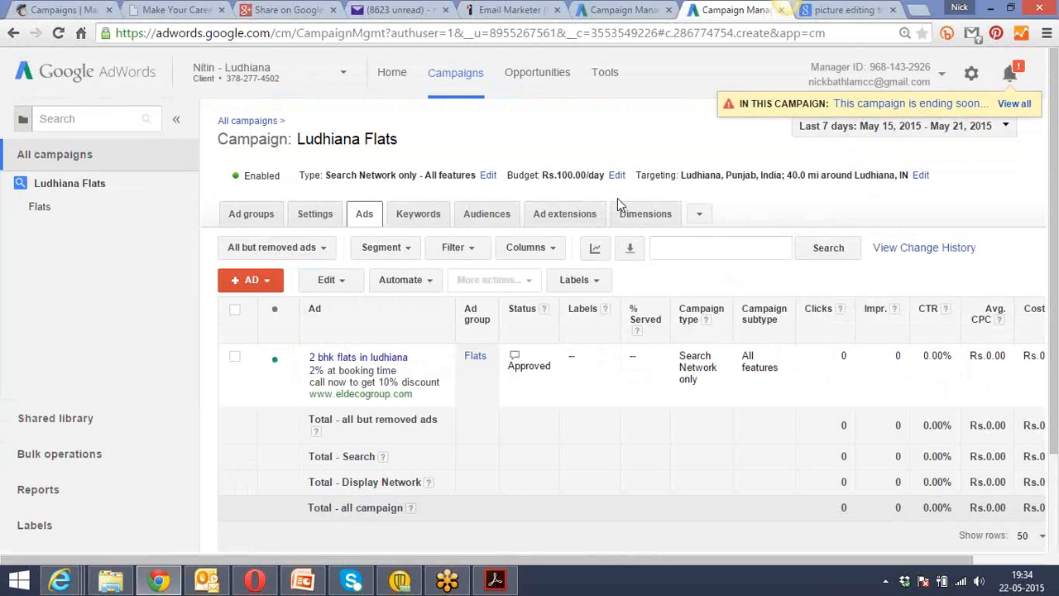
pyautogui.click(417, 215)
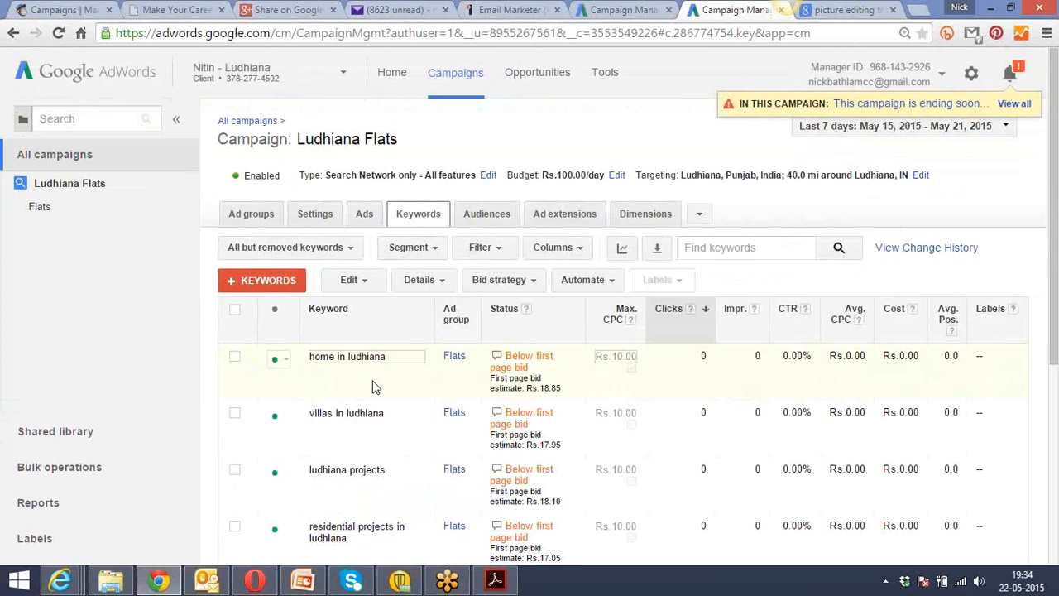
pyautogui.click(557, 217)
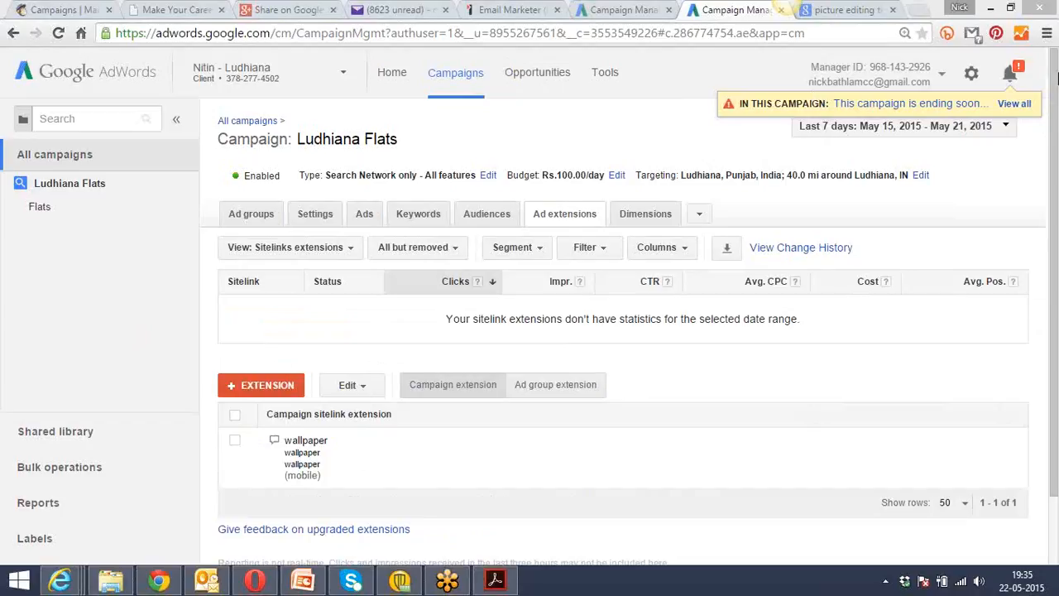
# Switch to Class_3_Keyword_Types.pdf in Adobe Acrobat Reader and maximize its window.
pyautogui.moveTo(498, 586)
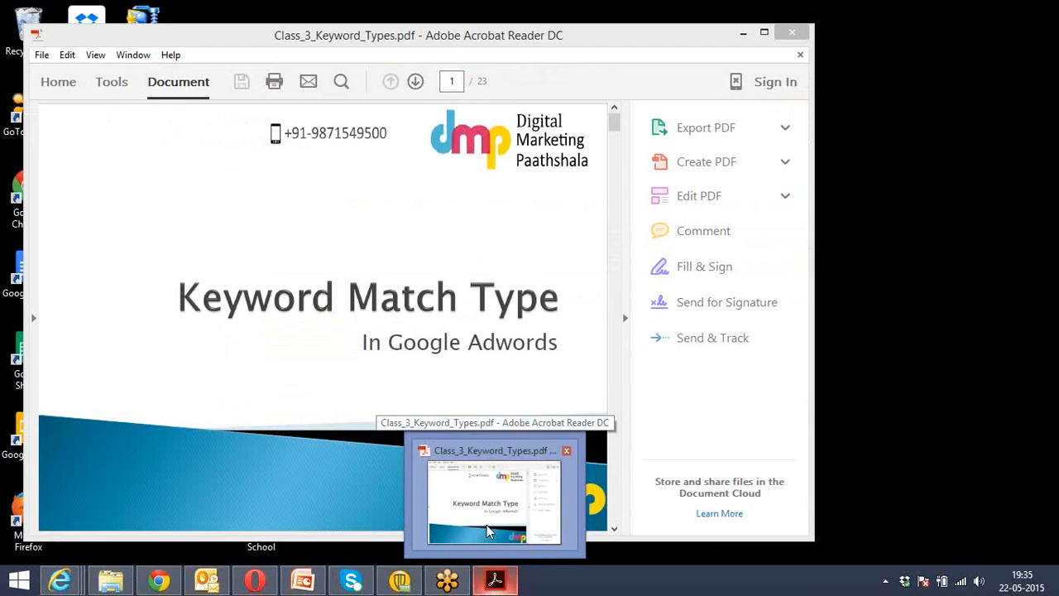
pyautogui.click(487, 525)
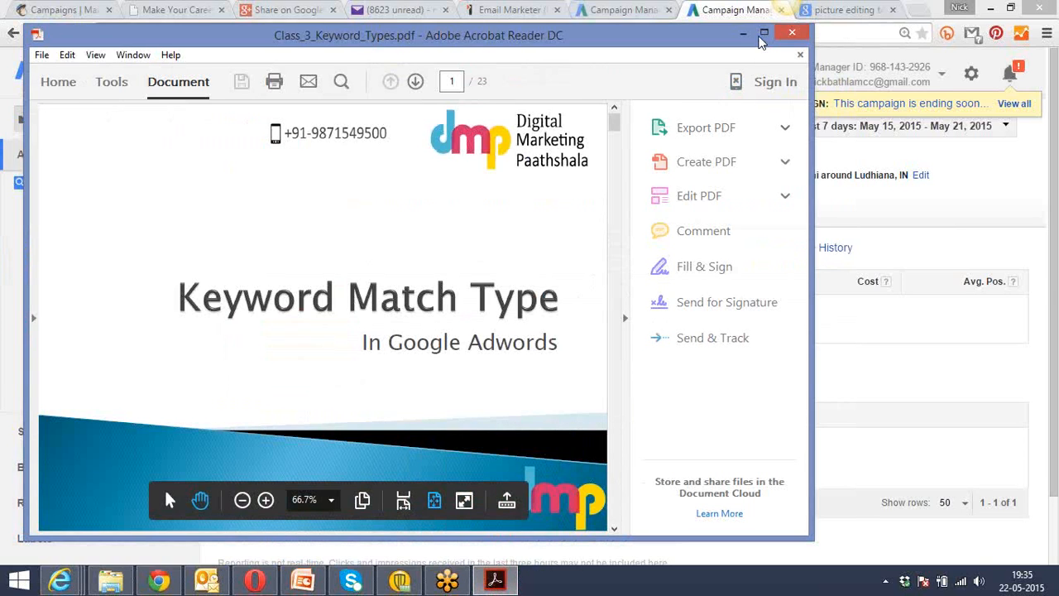
pyautogui.click(764, 32)
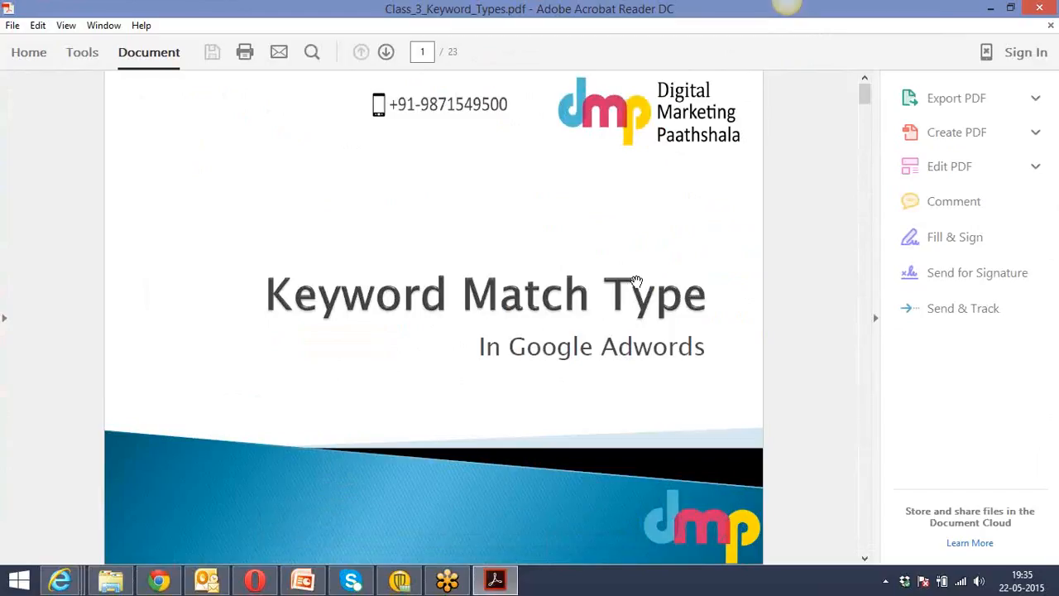
pyautogui.moveTo(463, 446)
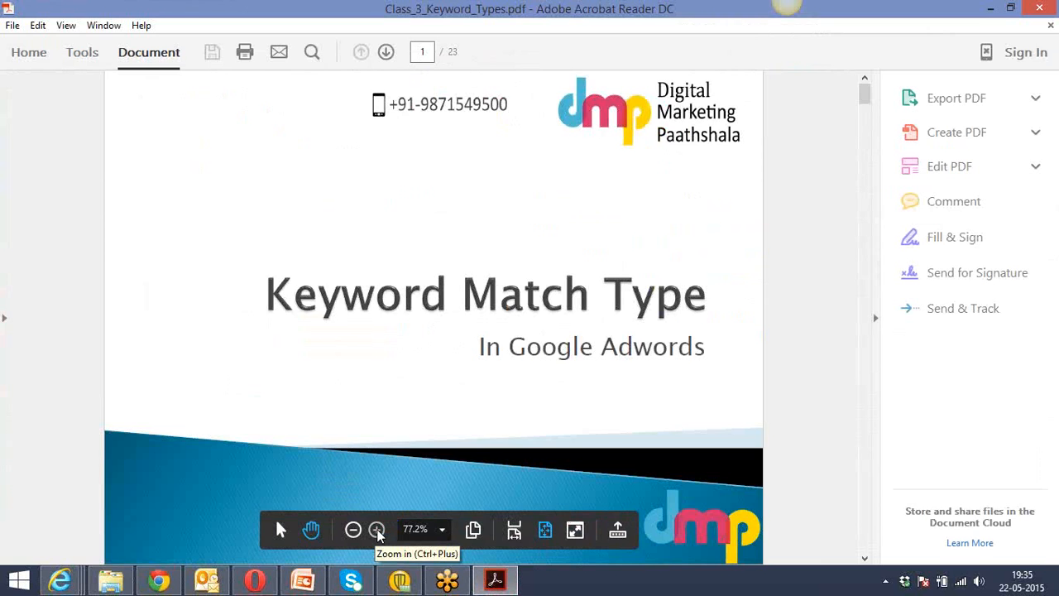
# Return to AdWords in Chrome and review the Ludhiana Flats campaign's keywords and ad groups.
pyautogui.hotkey('alt', 'Tab')
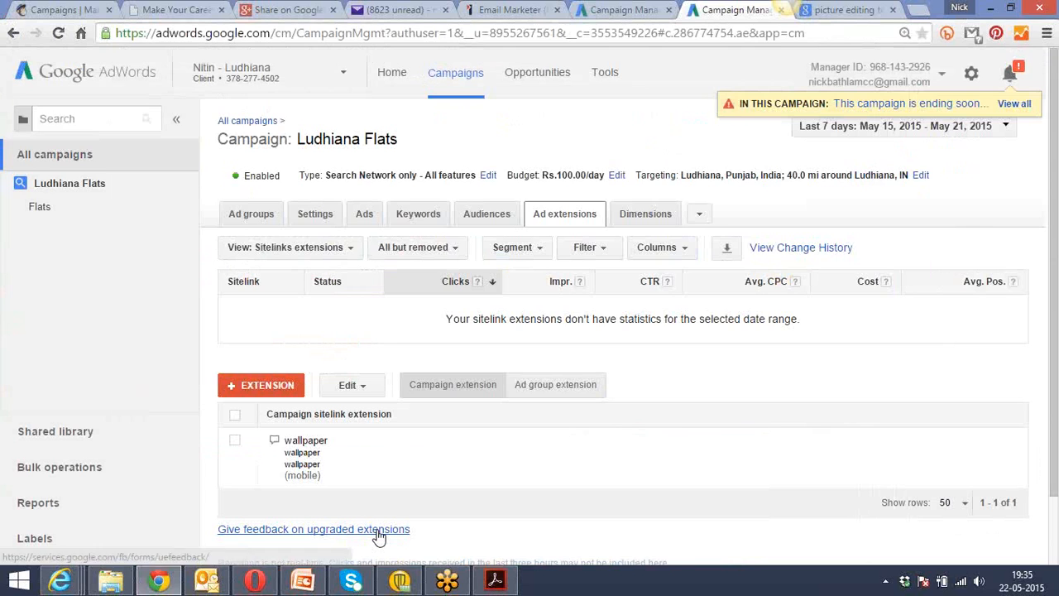
pyautogui.click(421, 220)
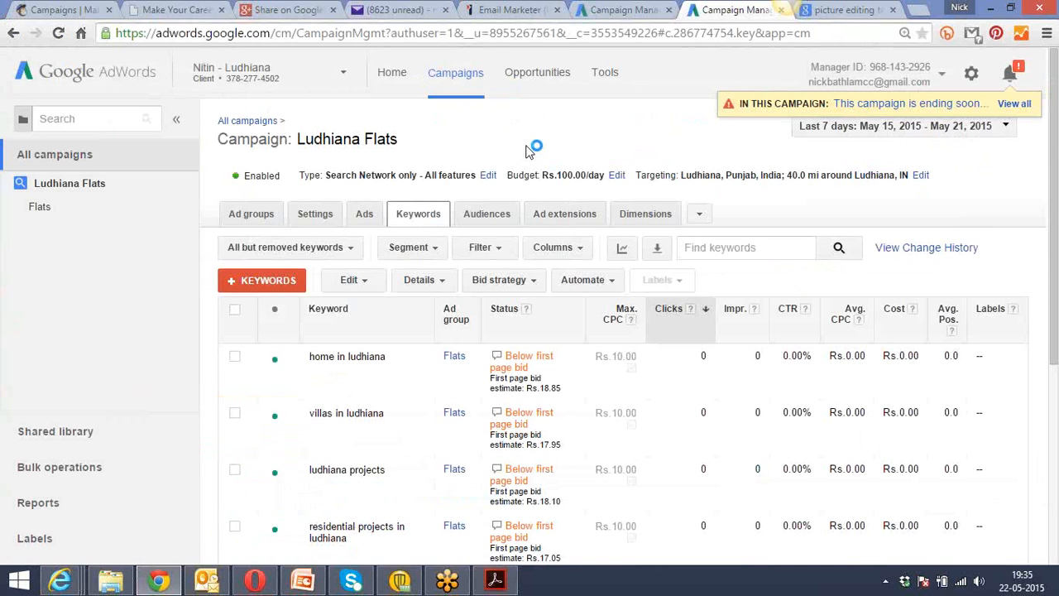
pyautogui.scroll(-3, 530, 149)
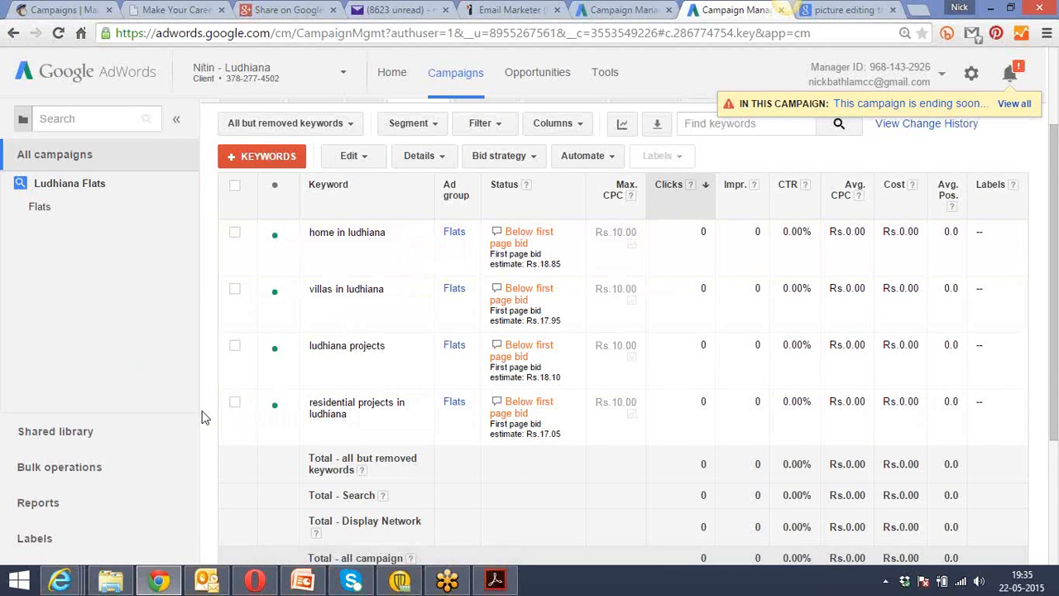
pyautogui.scroll(2, 205, 418)
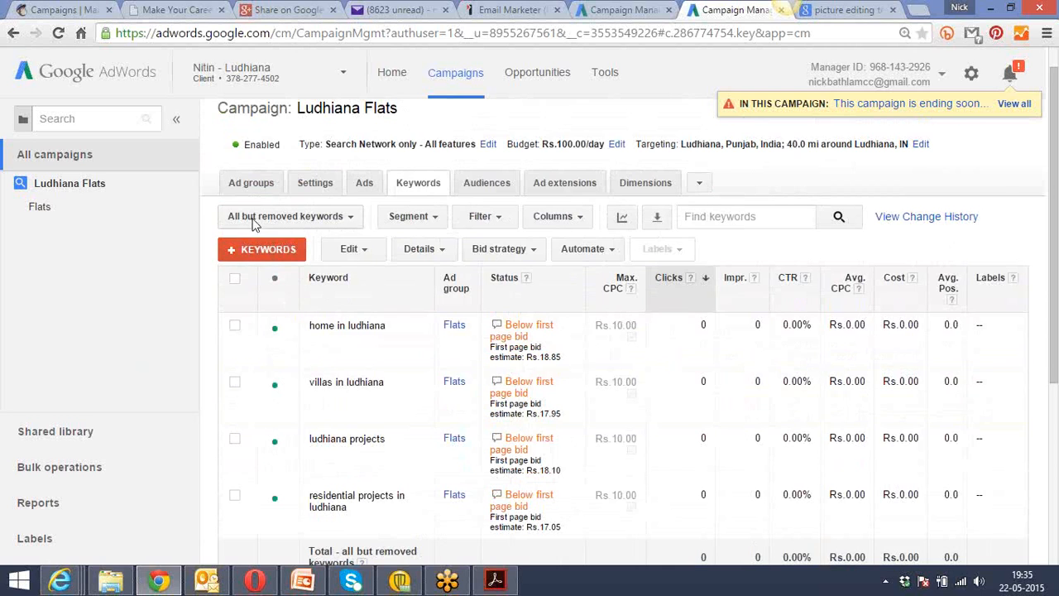
pyautogui.click(246, 186)
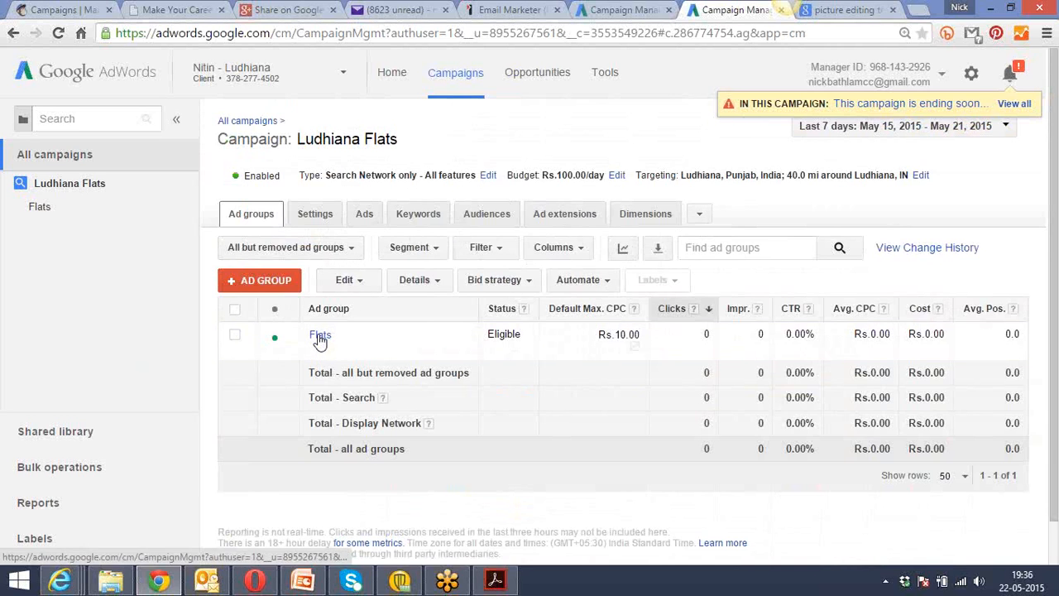
# Compare the Ludhiana Flats campaign's 2 bhk flats ad with the keywords in its keyword list.
pyautogui.click(365, 219)
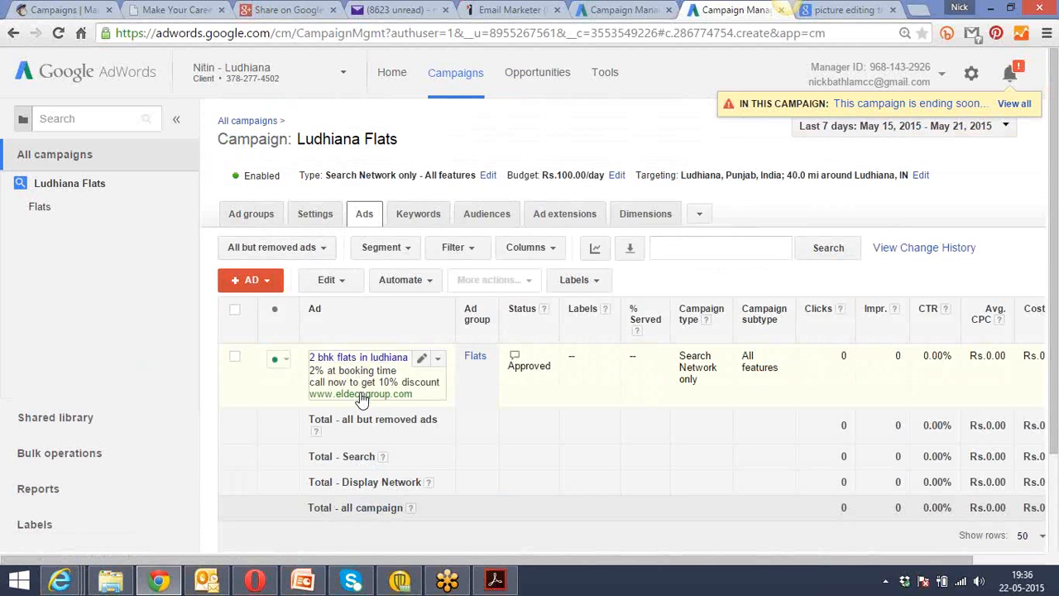
pyautogui.click(412, 222)
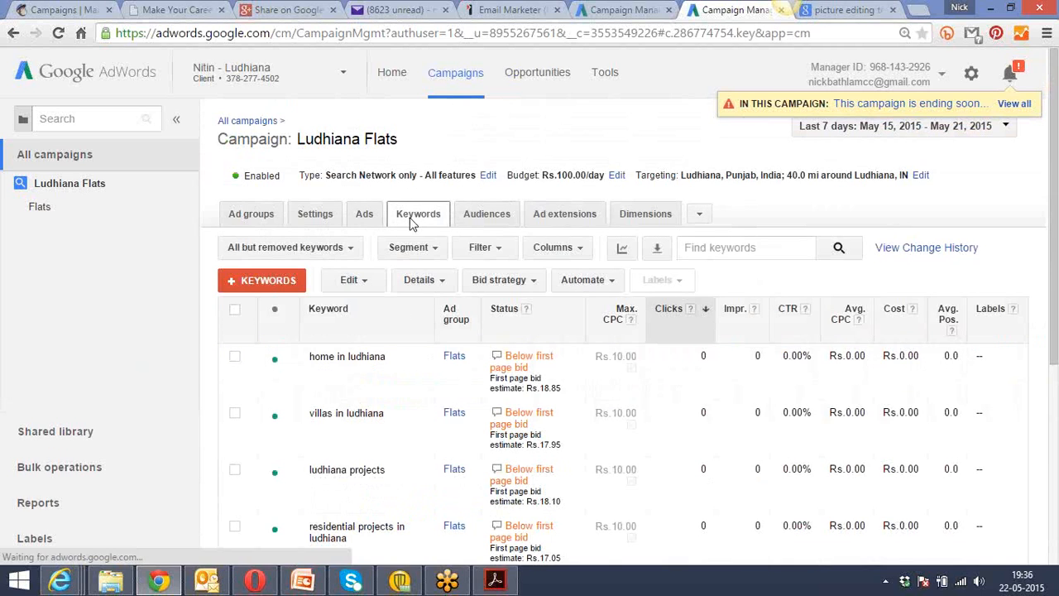
pyautogui.click(362, 213)
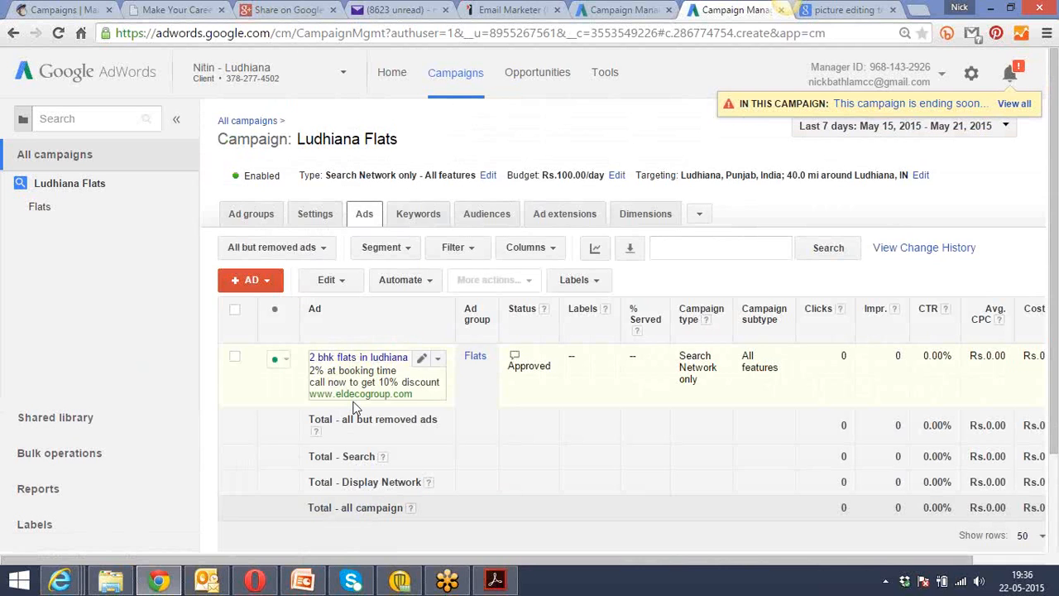
pyautogui.click(413, 213)
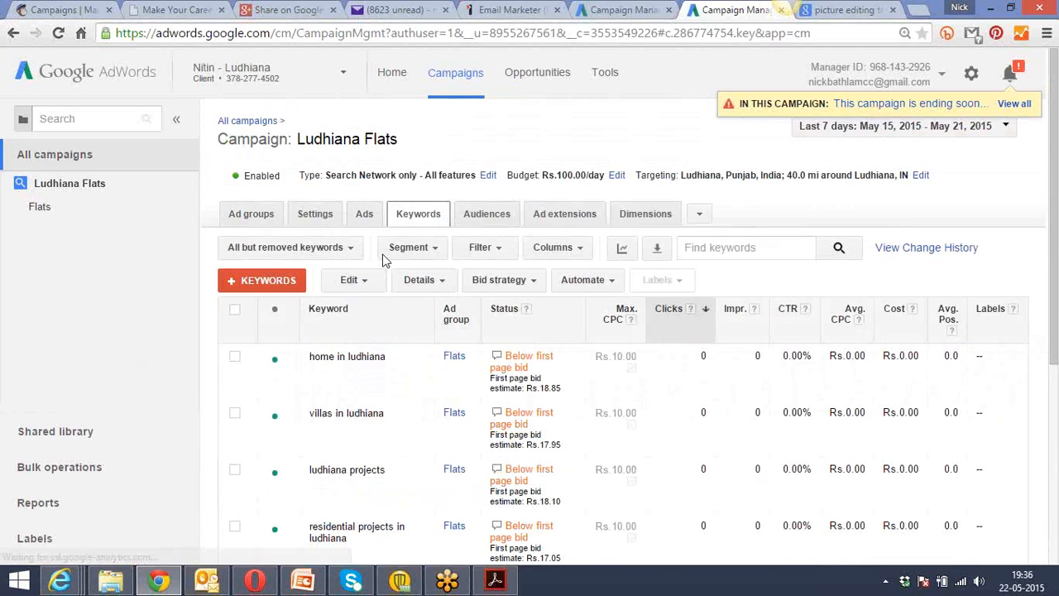
pyautogui.click(370, 222)
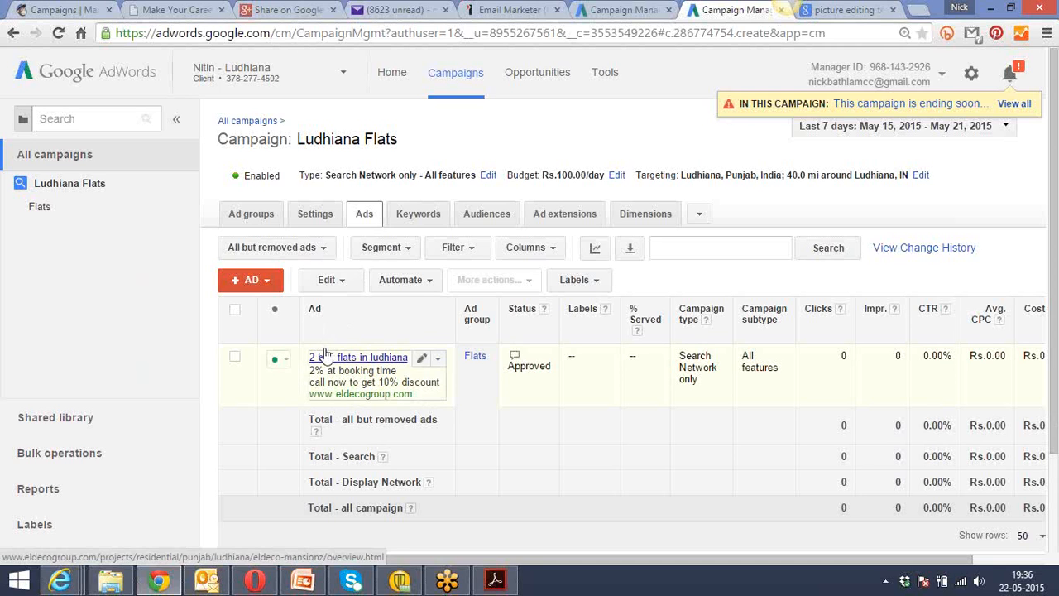
pyautogui.click(419, 215)
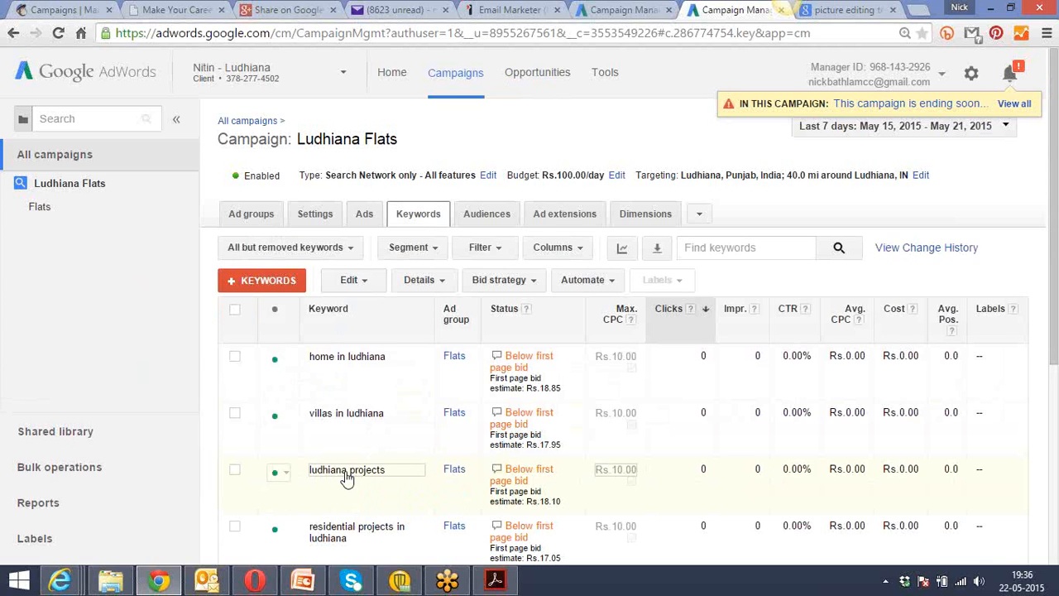
pyautogui.click(366, 222)
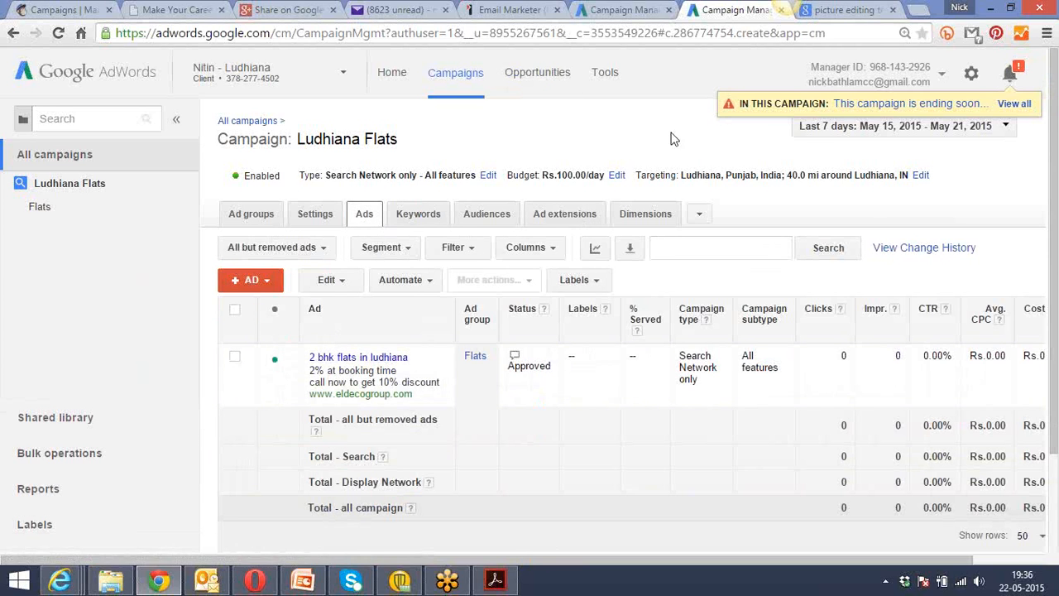
pyautogui.click(423, 218)
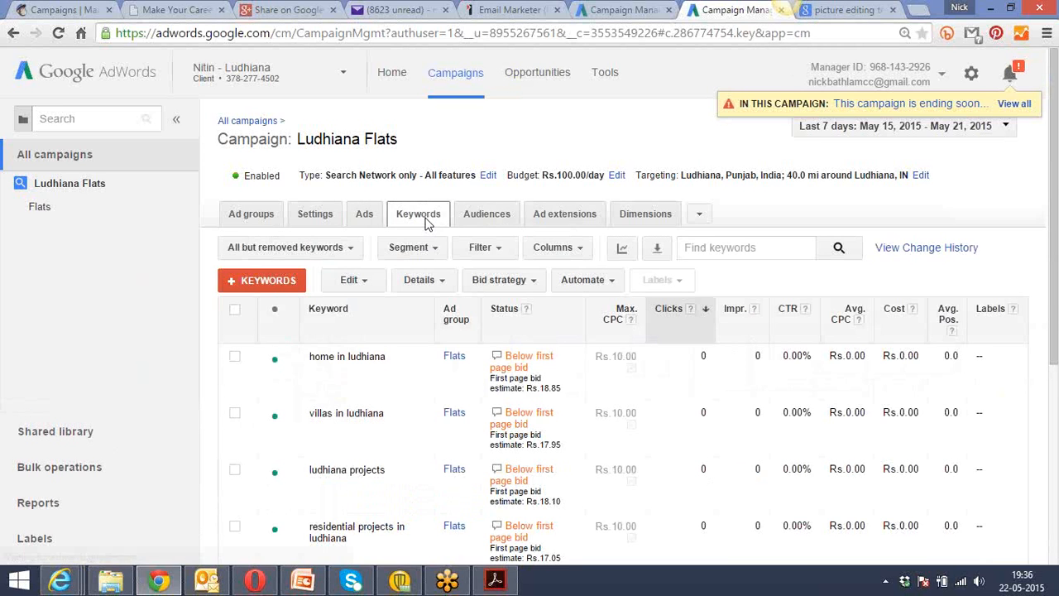
# Search Google for "home in ludhiana" in the tab holding the picture editing tool results.
pyautogui.click(856, 9)
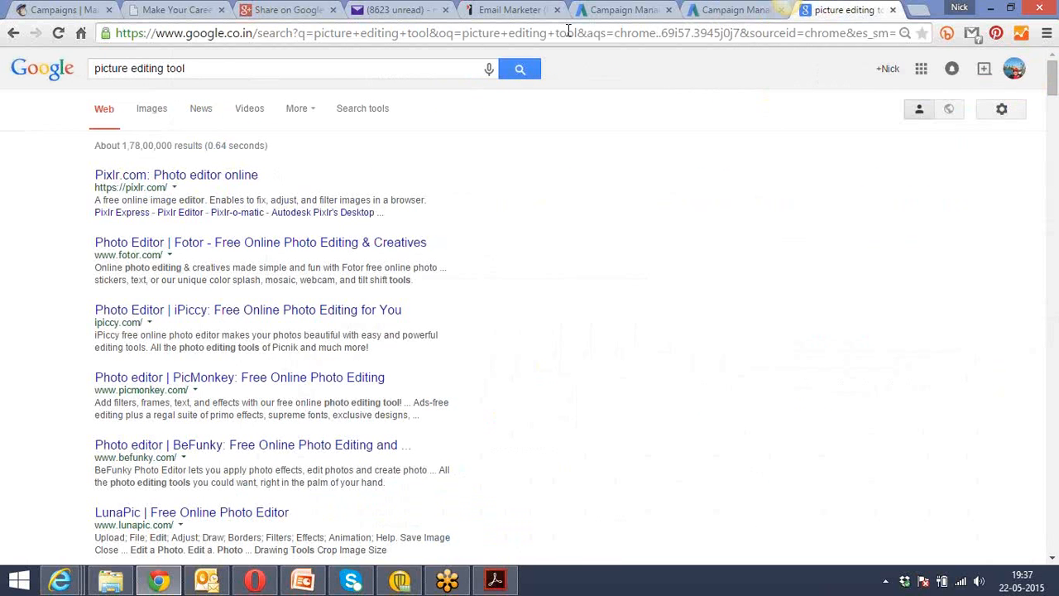
pyautogui.click(390, 70)
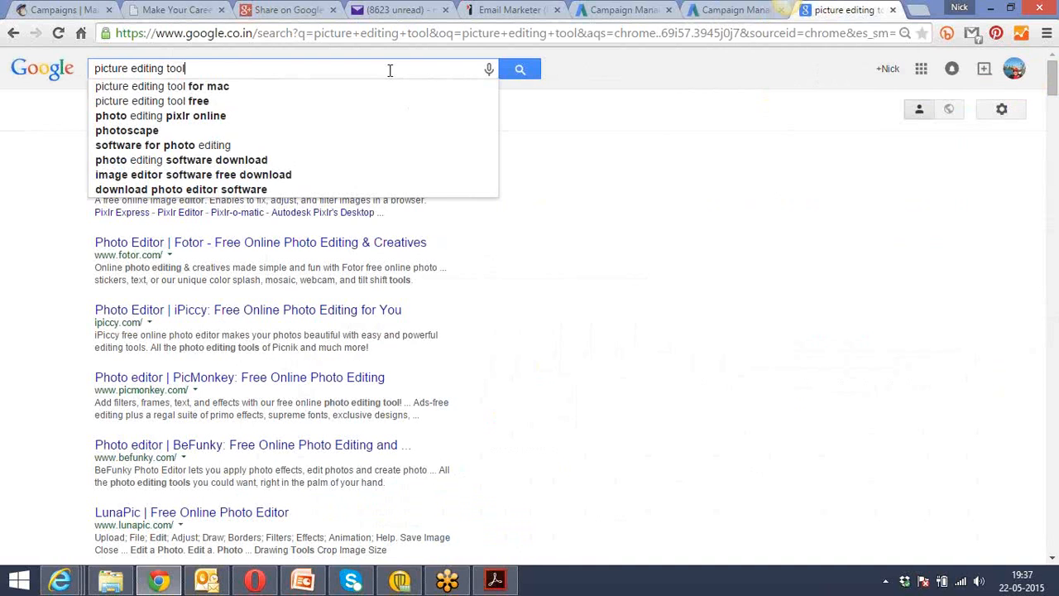
pyautogui.hotkey('ctrl', 'a')
pyautogui.click(726, 8)
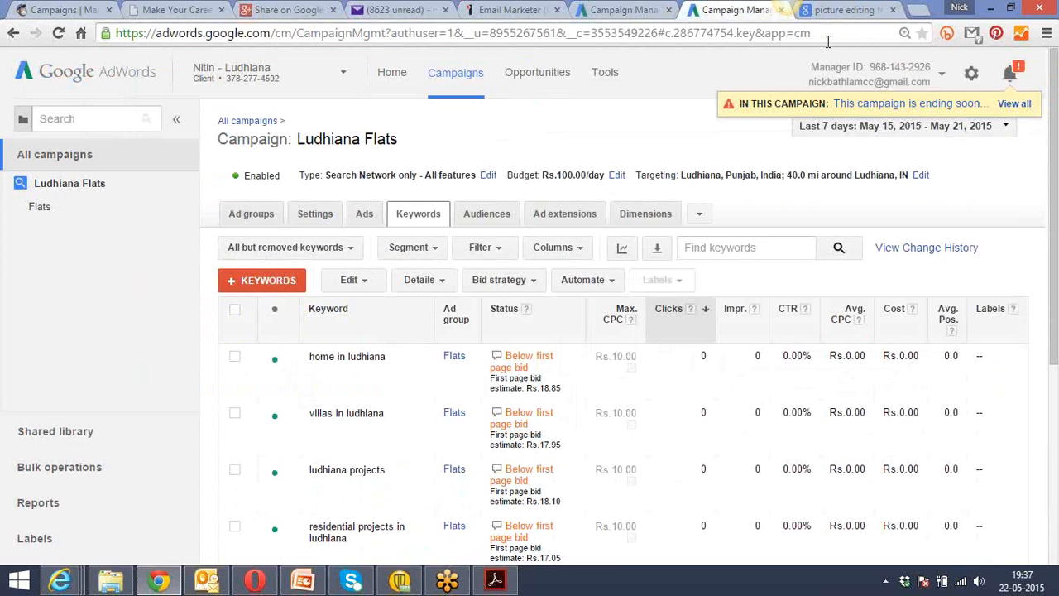
pyautogui.click(844, 10)
pyautogui.write('ho')
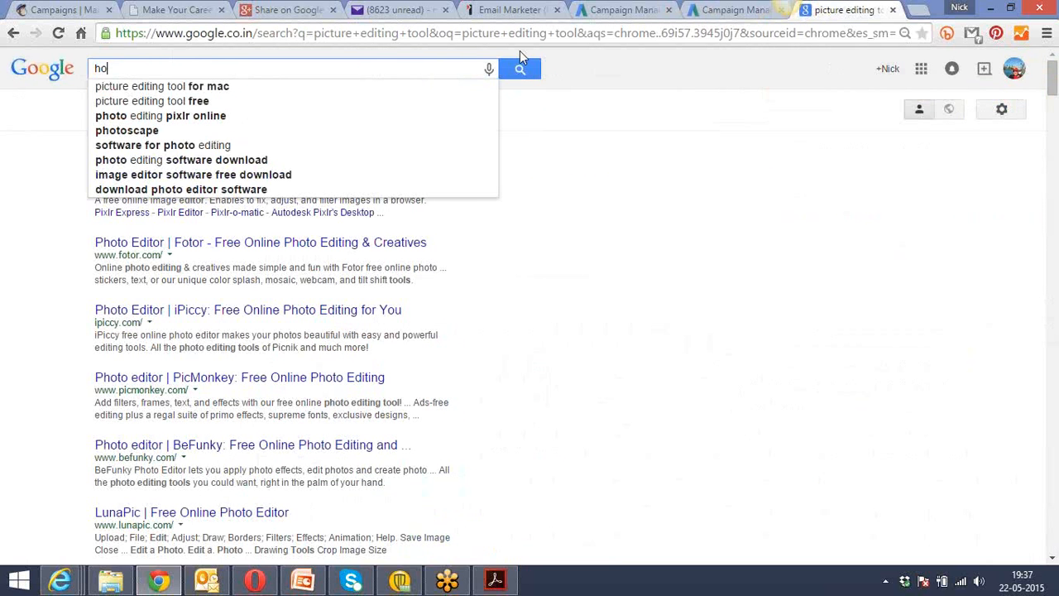
pyautogui.write('me in lu')
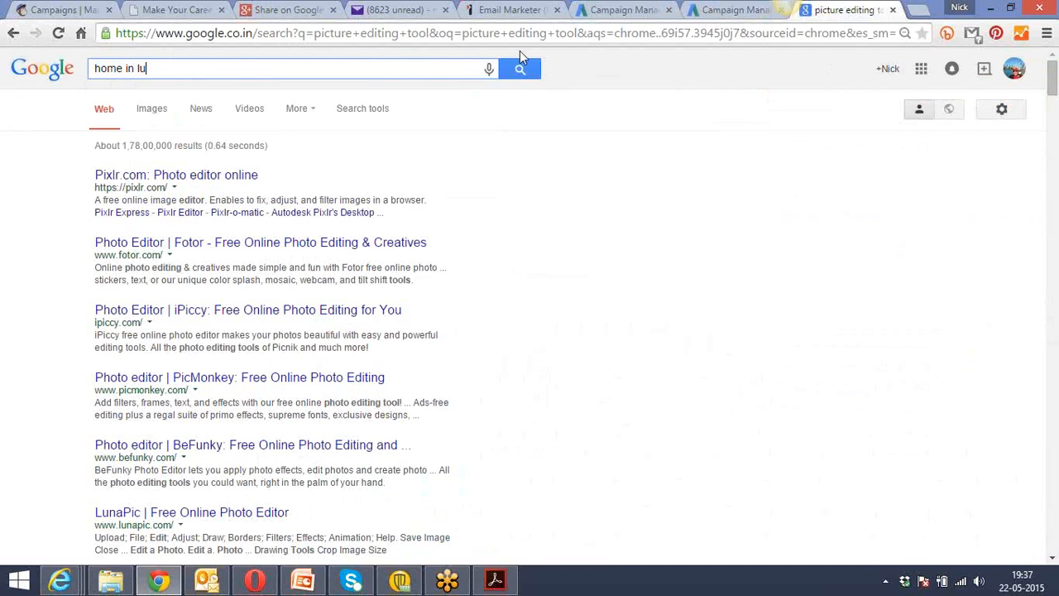
pyautogui.write('dhiana')
pyautogui.press('Return')
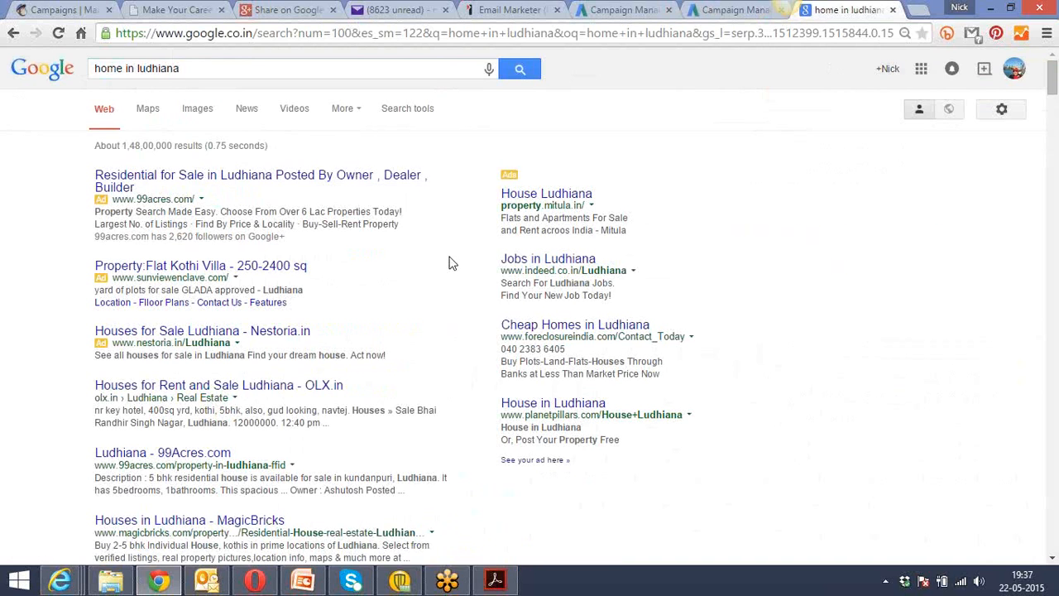
# Edit the "home in ludhiana" keyword in AdWords, accept and permanently hide the edit warning, and save it as Broad match.
pyautogui.click(727, 10)
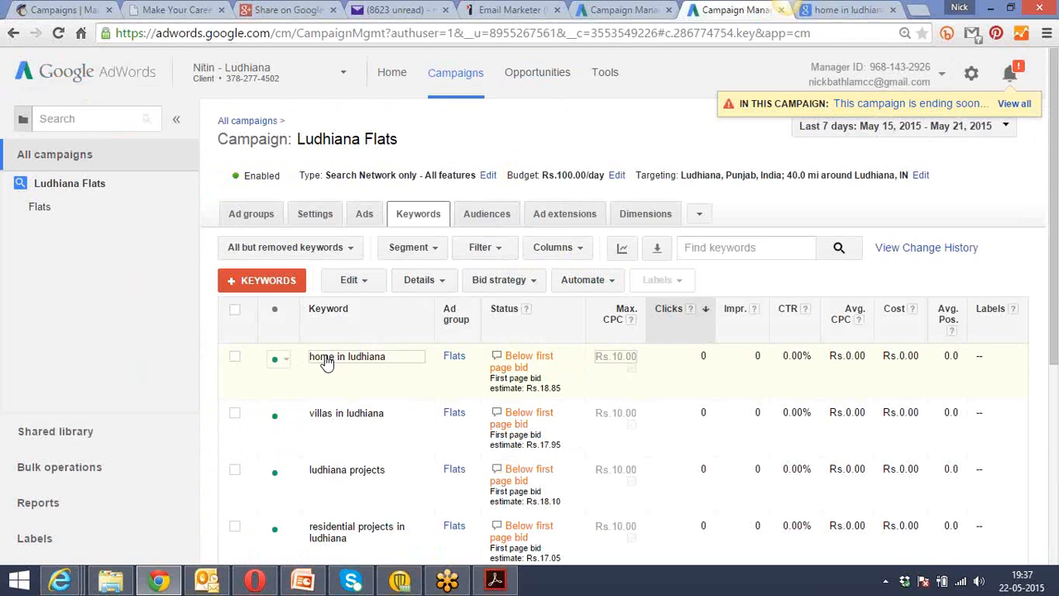
pyautogui.click(420, 356)
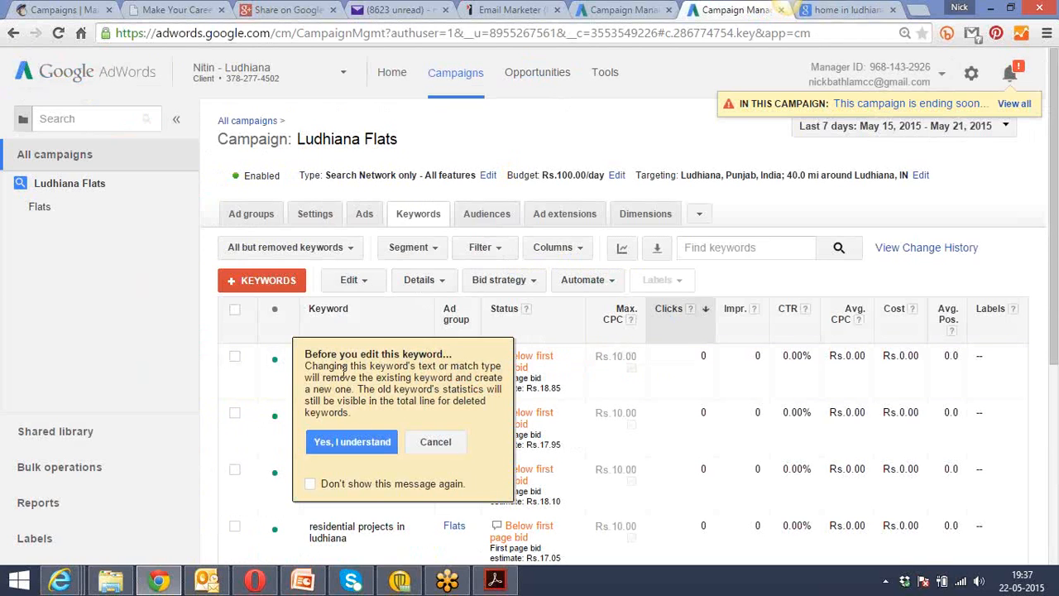
pyautogui.click(311, 484)
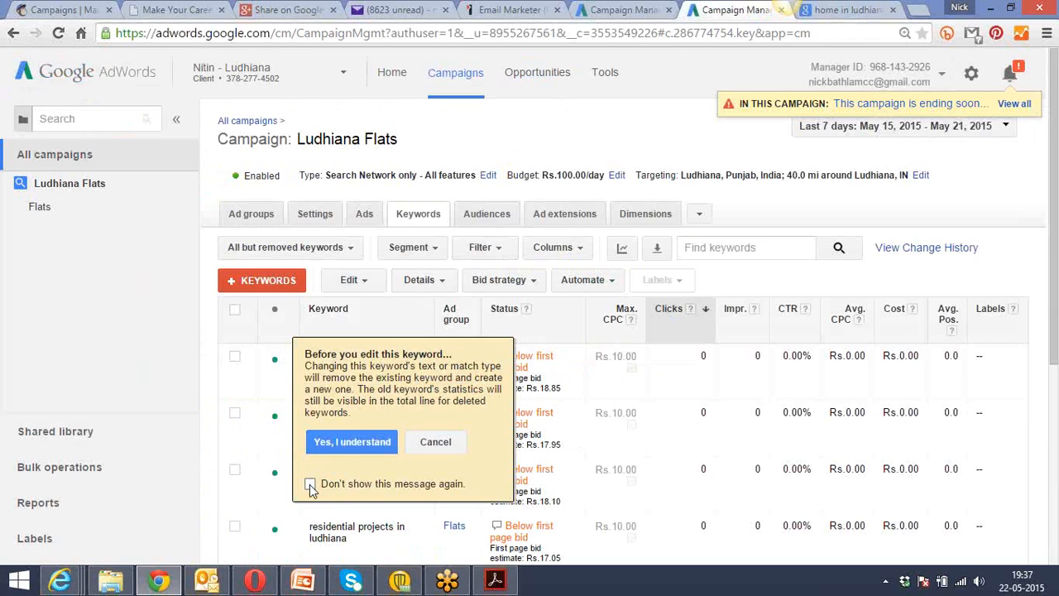
pyautogui.click(353, 442)
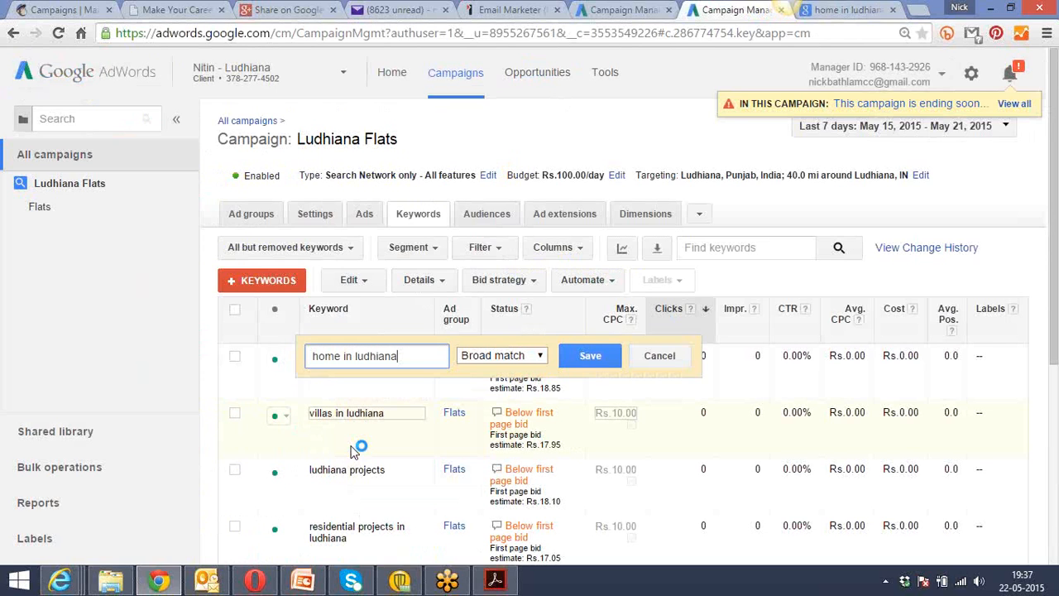
pyautogui.click(488, 362)
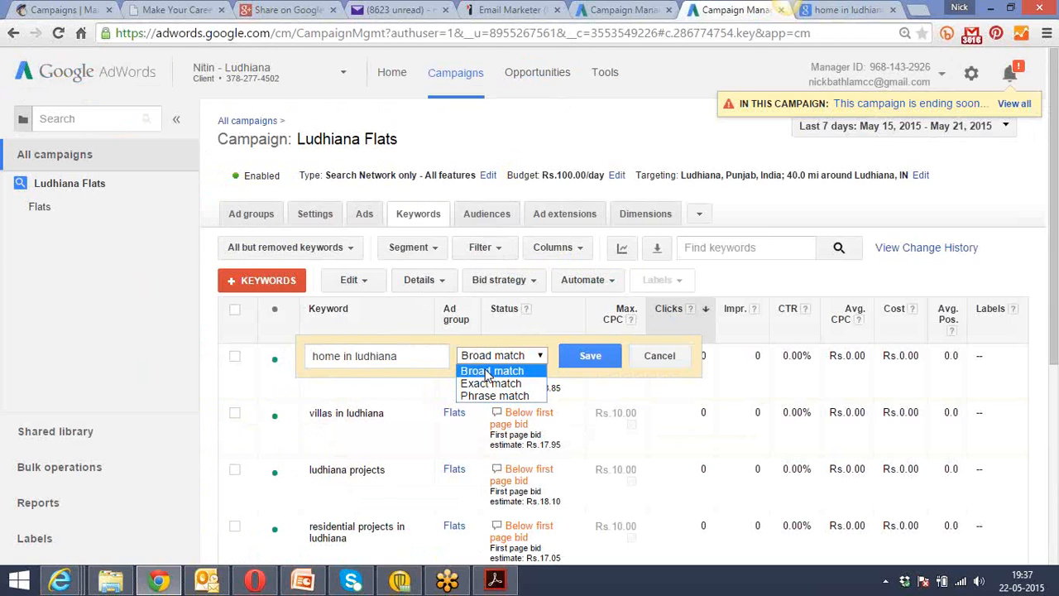
pyautogui.click(488, 372)
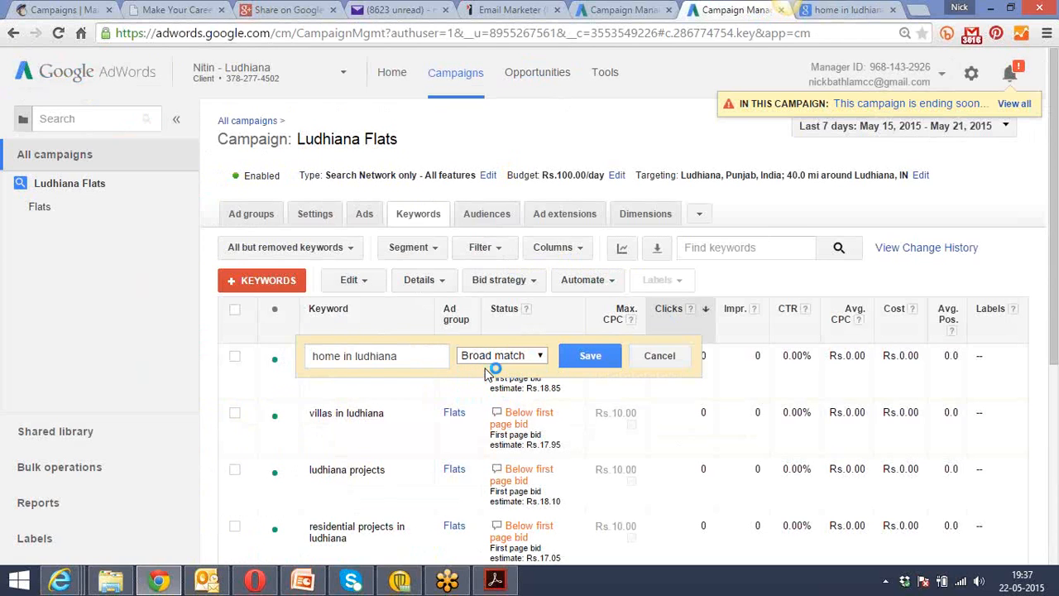
pyautogui.click(575, 359)
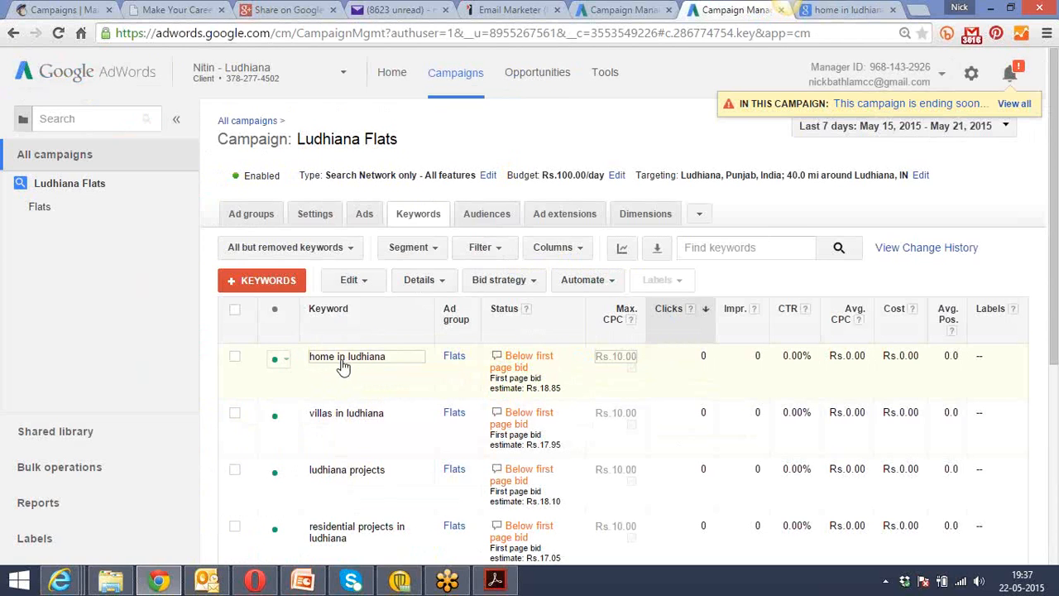
# Change the "home in ludhiana" keyword to Phrase match and save it.
pyautogui.click(407, 361)
pyautogui.click(475, 361)
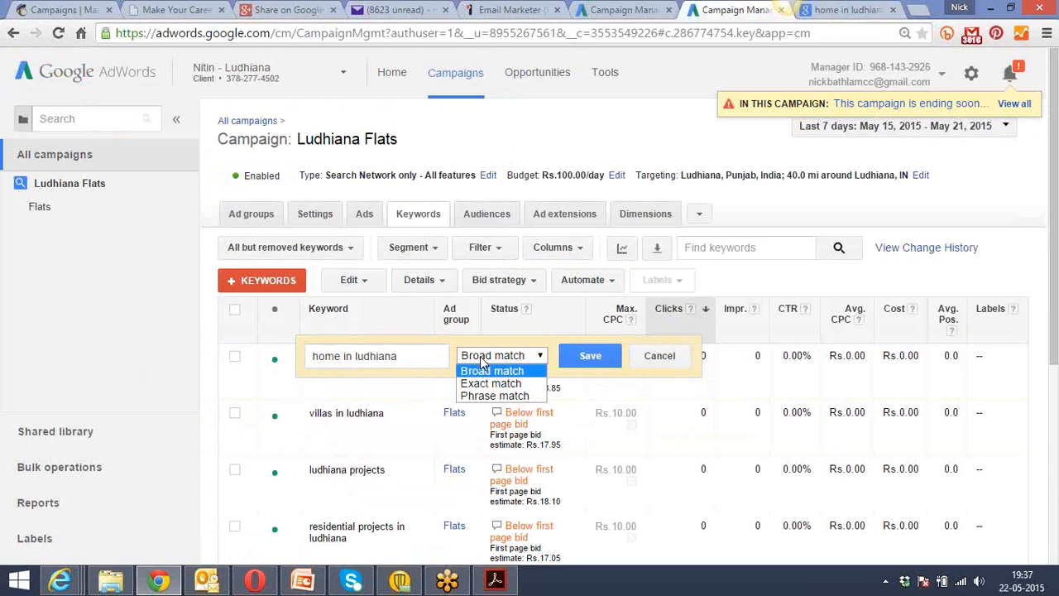
pyautogui.click(494, 396)
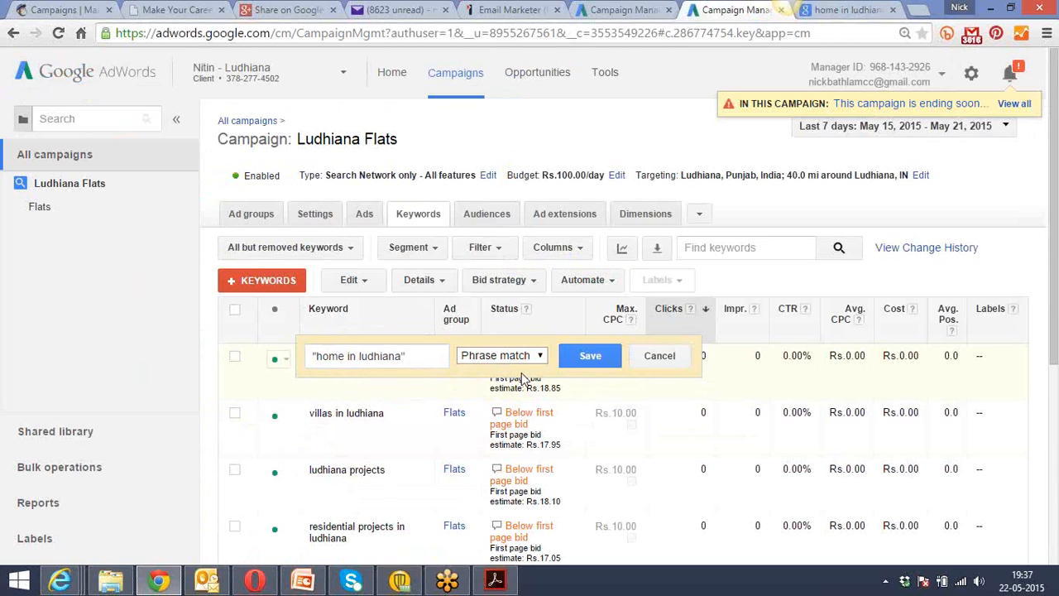
pyautogui.click(408, 352)
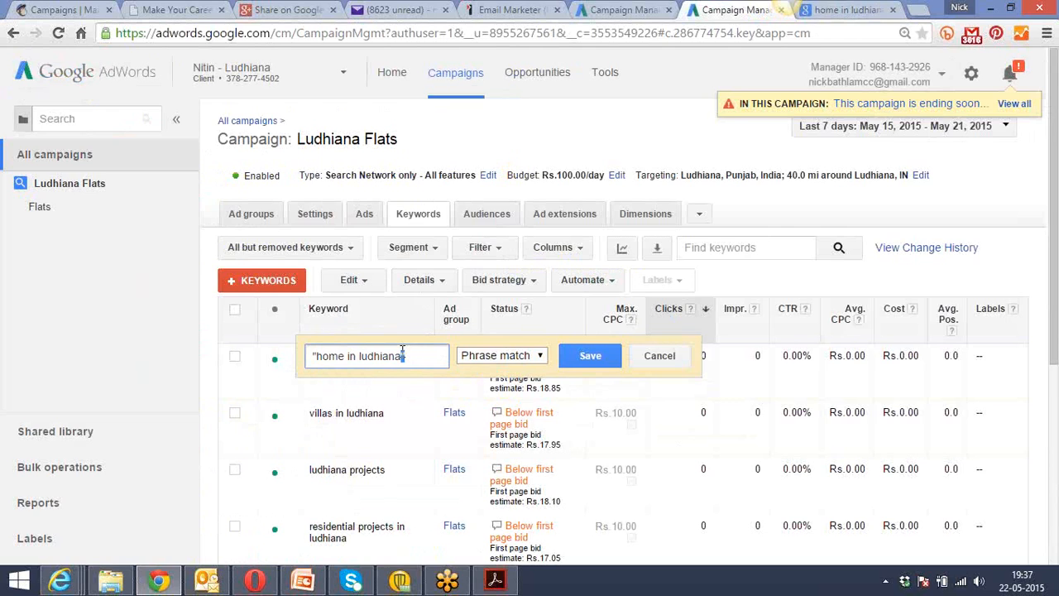
pyautogui.click(314, 357)
pyautogui.click(590, 356)
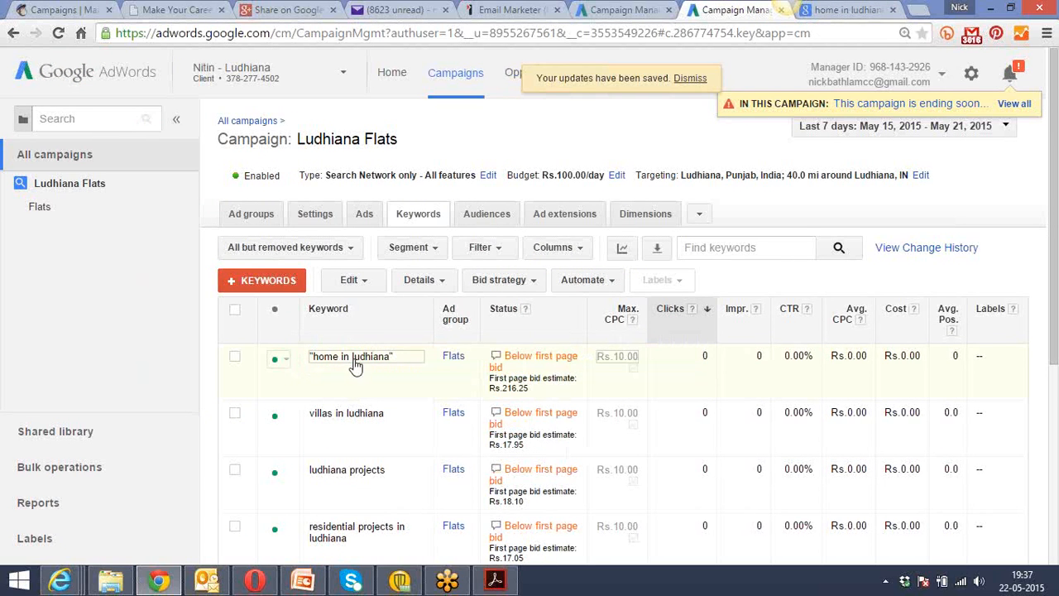
# Change the "home in ludhiana" keyword to Exact match and save it.
pyautogui.click(415, 356)
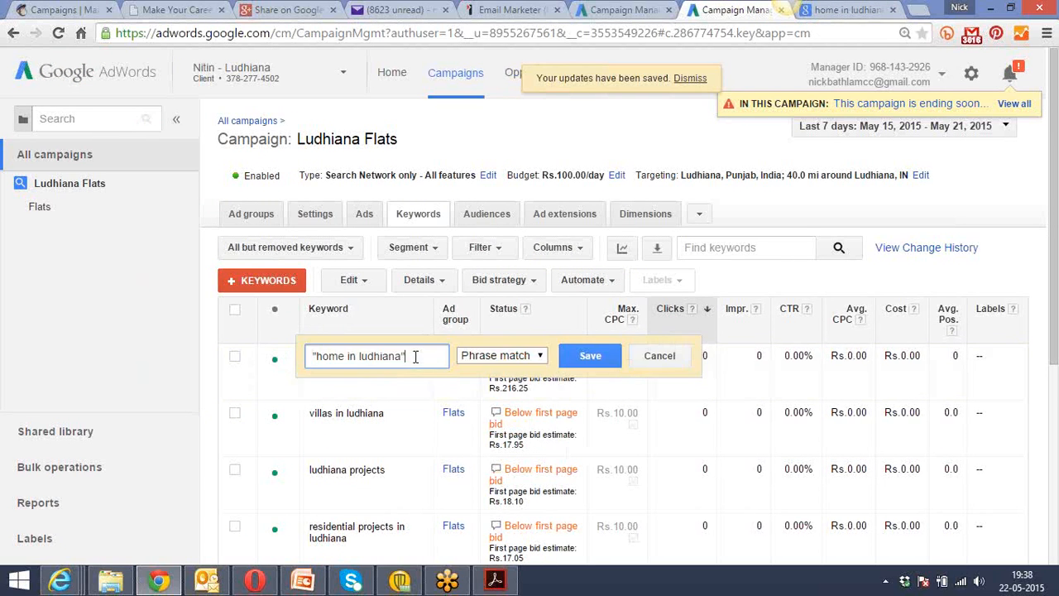
pyautogui.click(499, 359)
pyautogui.click(497, 379)
pyautogui.click(414, 356)
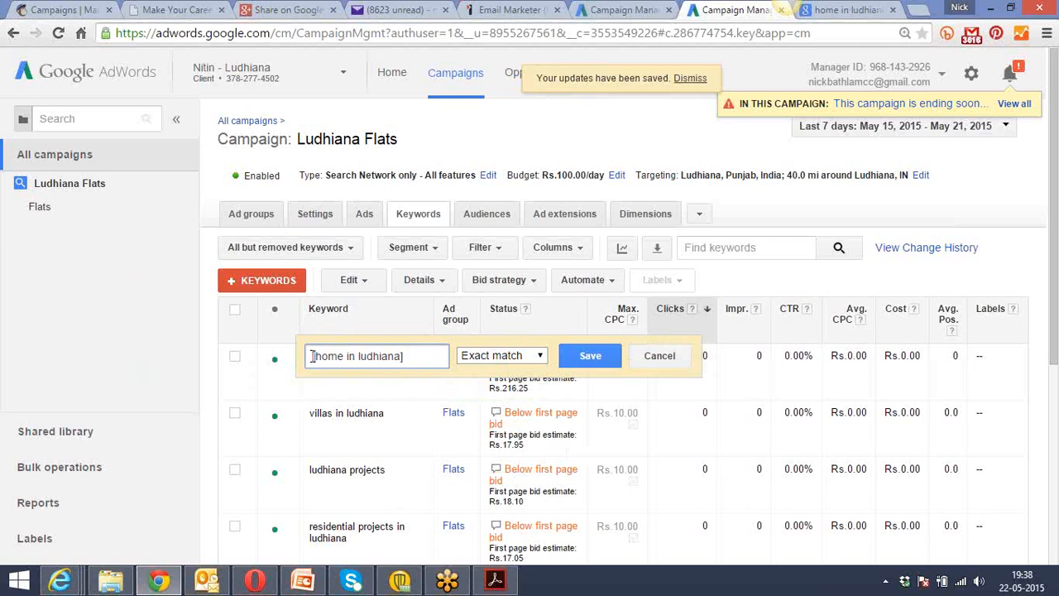
pyautogui.click(589, 351)
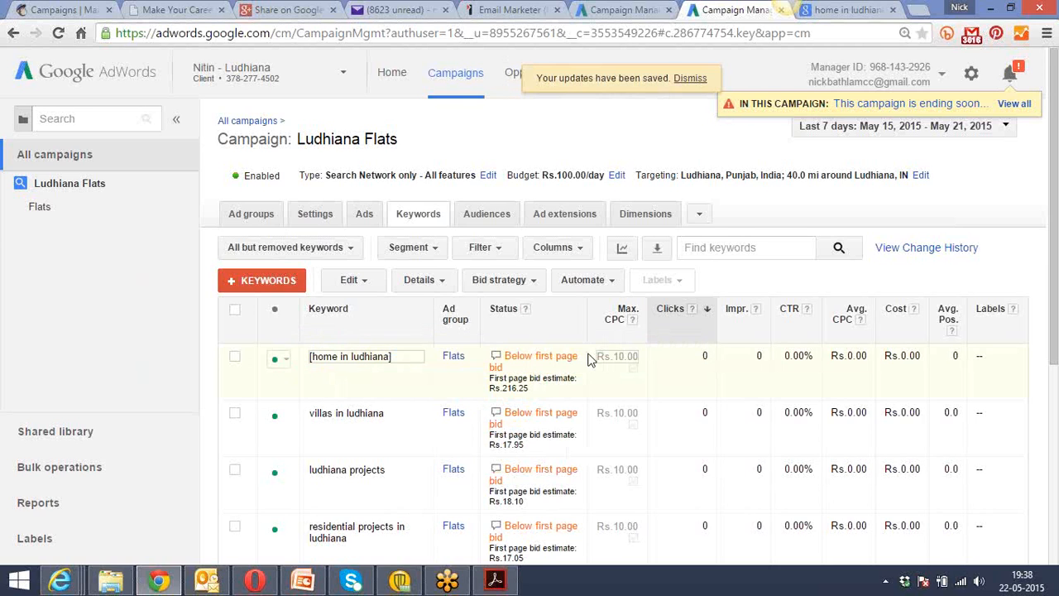
# Set the "home in ludhiana" keyword back to Broad match and save it.
pyautogui.click(424, 348)
pyautogui.click(478, 357)
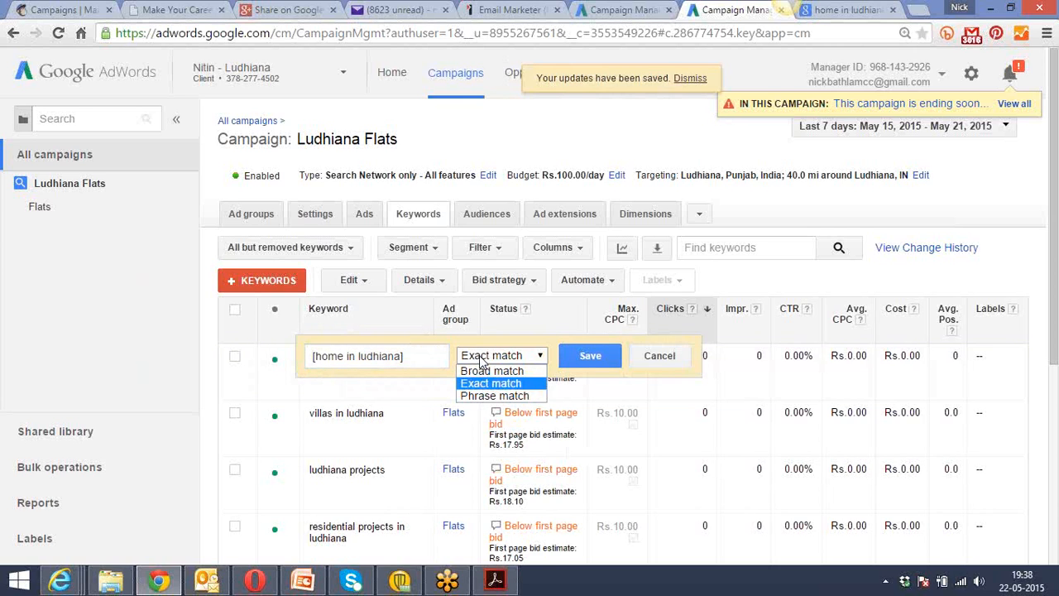
pyautogui.click(487, 372)
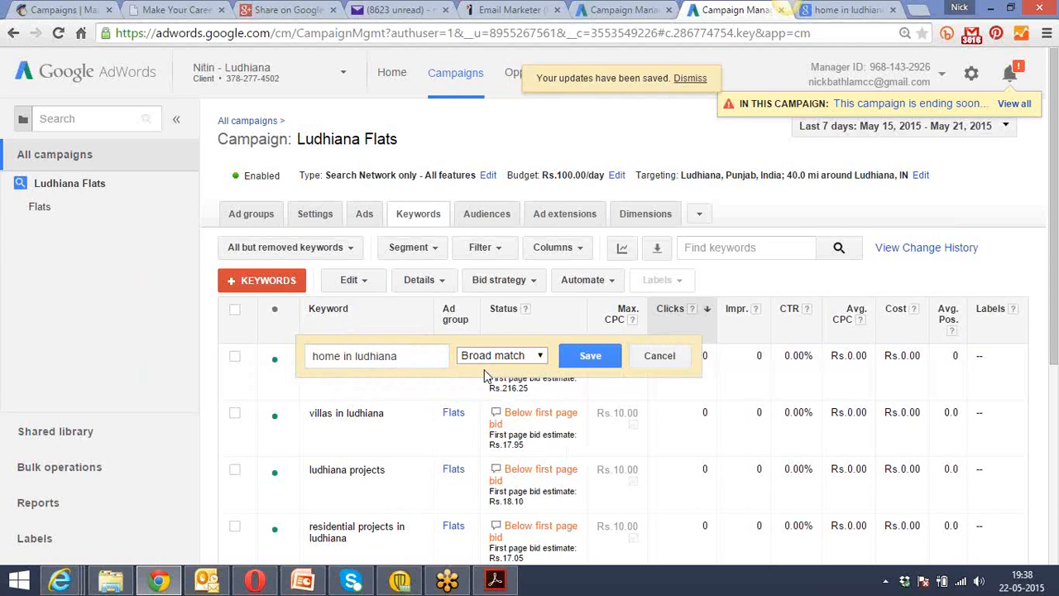
pyautogui.click(584, 356)
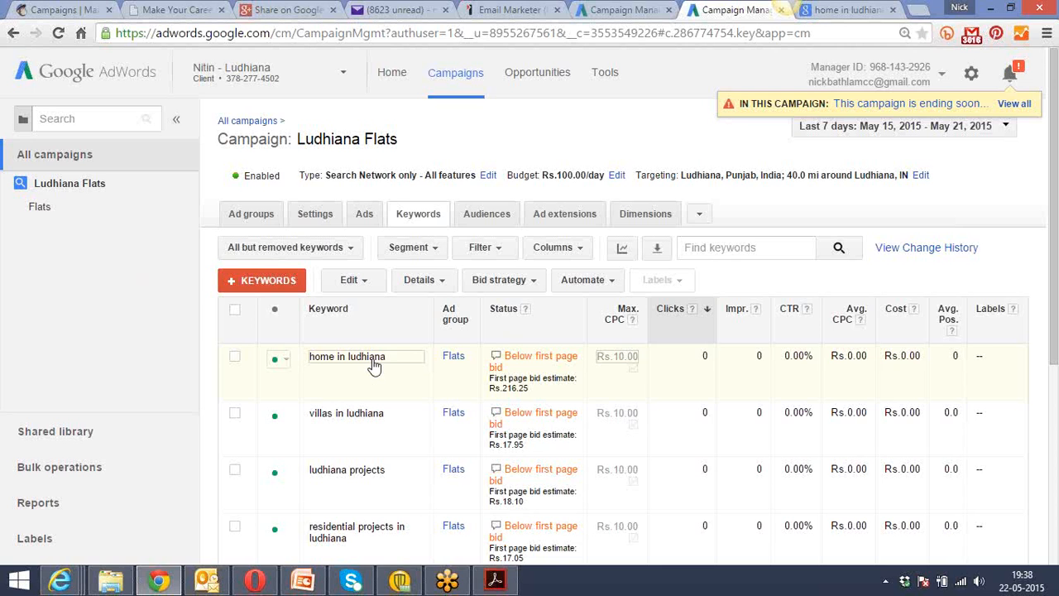
# Shorten the Google query from "home in ludhiana" to "home" and run the search.
pyautogui.click(844, 10)
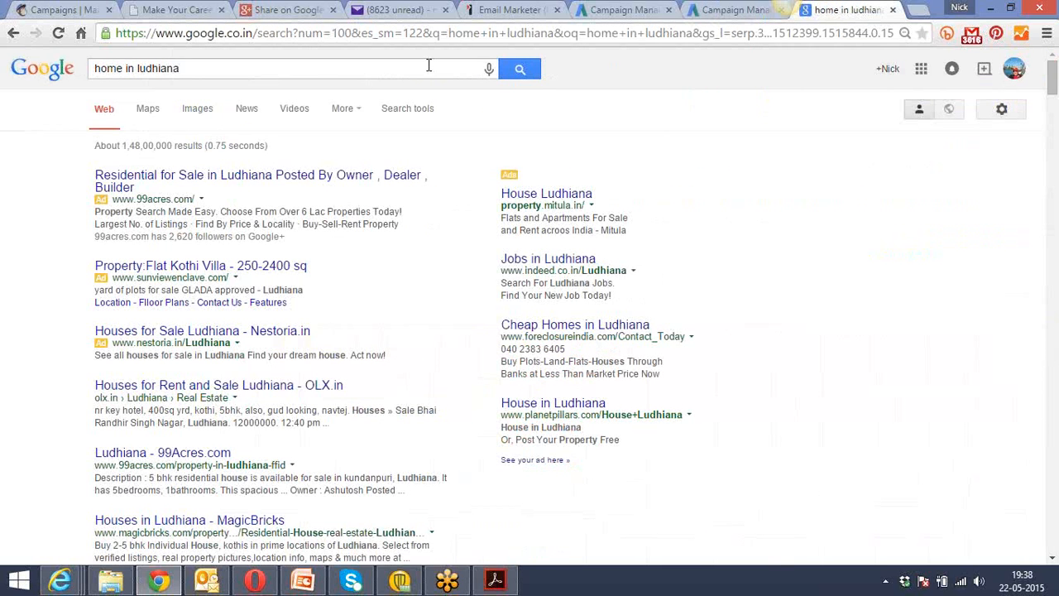
pyautogui.click(318, 72)
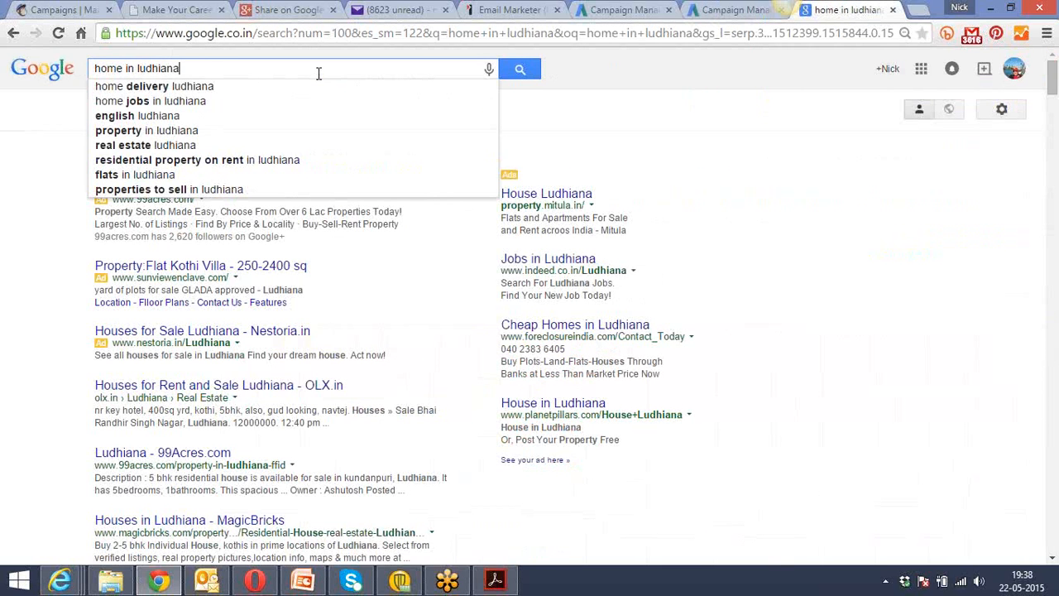
pyautogui.press('BackSpace')
pyautogui.press('BackSpace')
pyautogui.press('BackSpace')
pyautogui.press('BackSpace')
pyautogui.press('BackSpace')
pyautogui.press('BackSpace')
pyautogui.press('BackSpace')
pyautogui.press('BackSpace')
pyautogui.press('BackSpace')
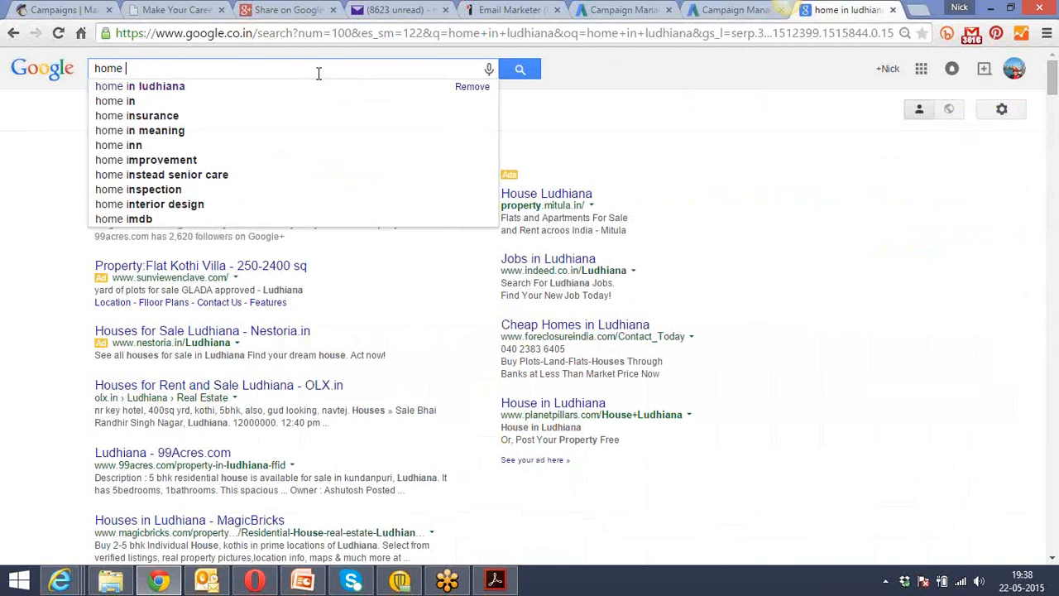
pyautogui.click(733, 10)
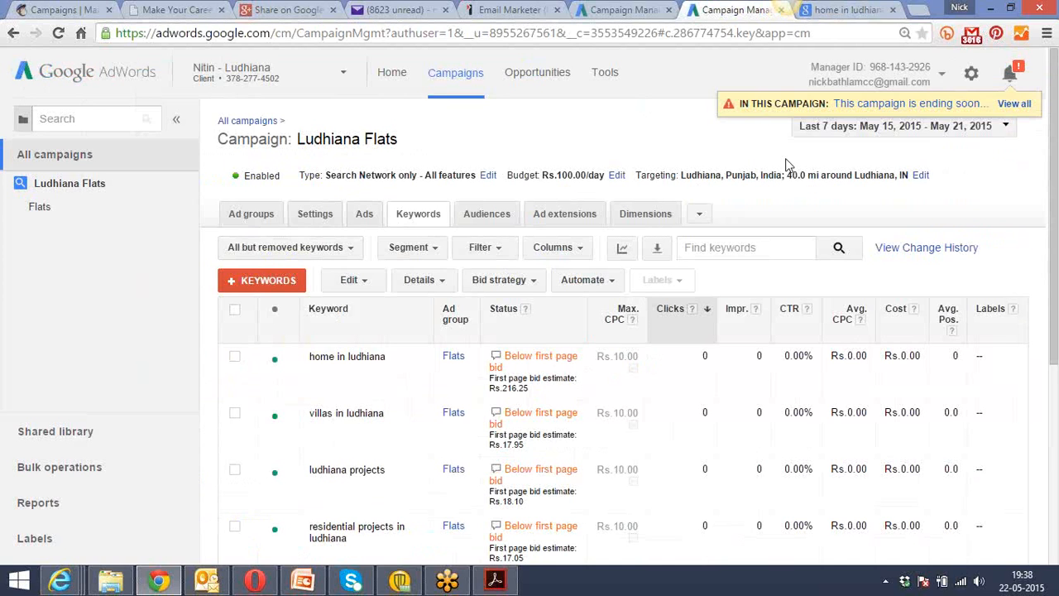
pyautogui.click(849, 10)
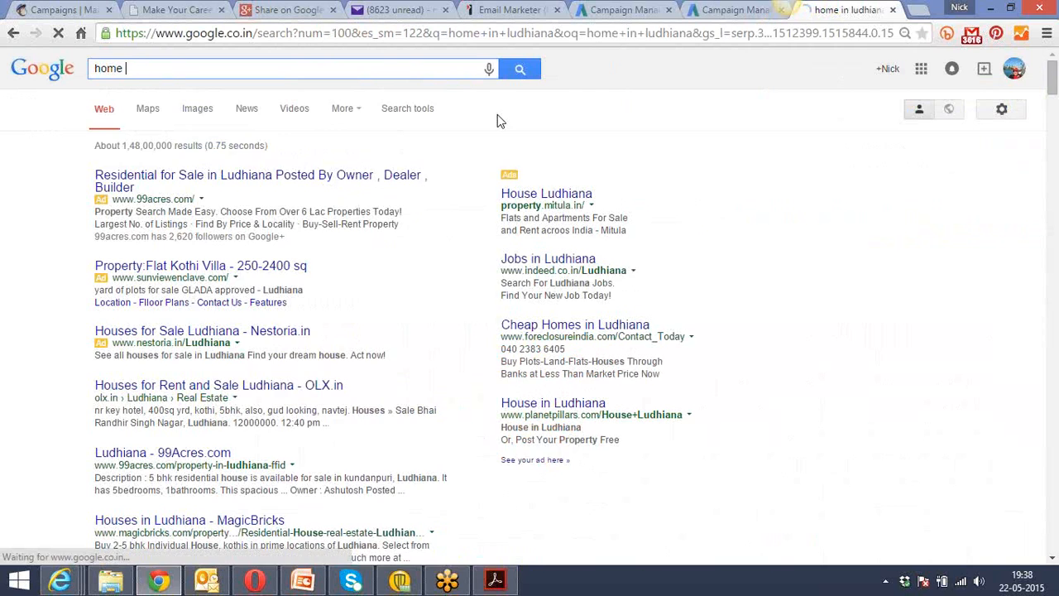
pyautogui.press('Return')
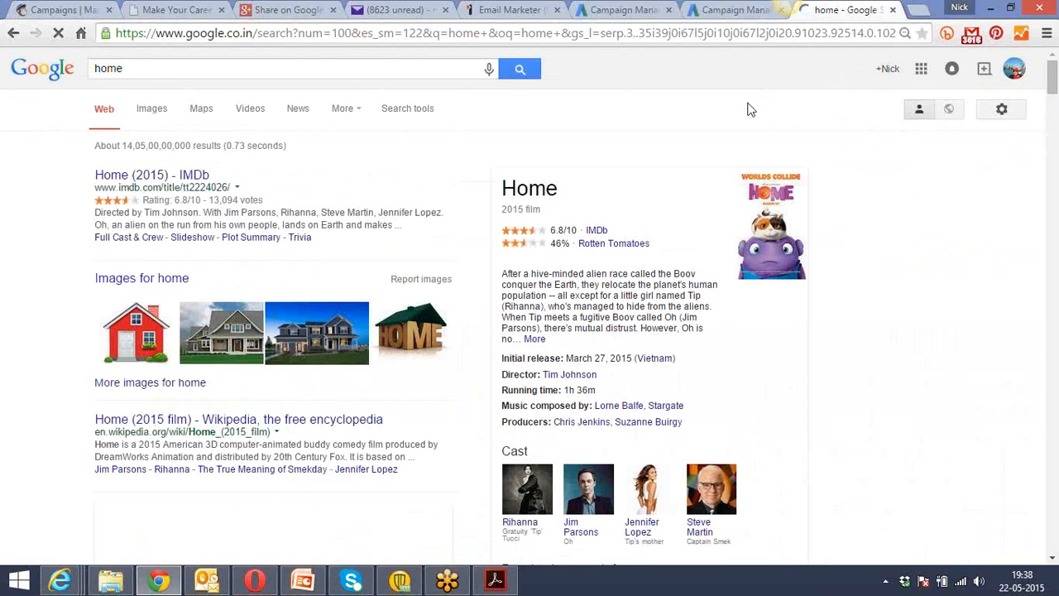
# Return to AdWords and view the match type options for the "home in ludhiana" keyword without changing it.
pyautogui.click(718, 9)
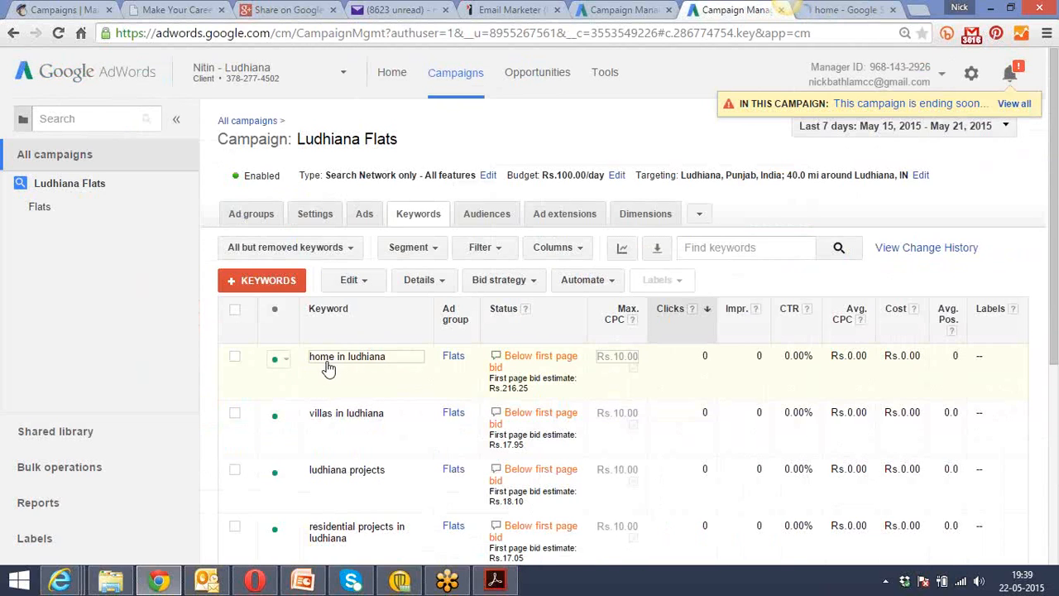
pyautogui.click(405, 357)
pyautogui.click(474, 358)
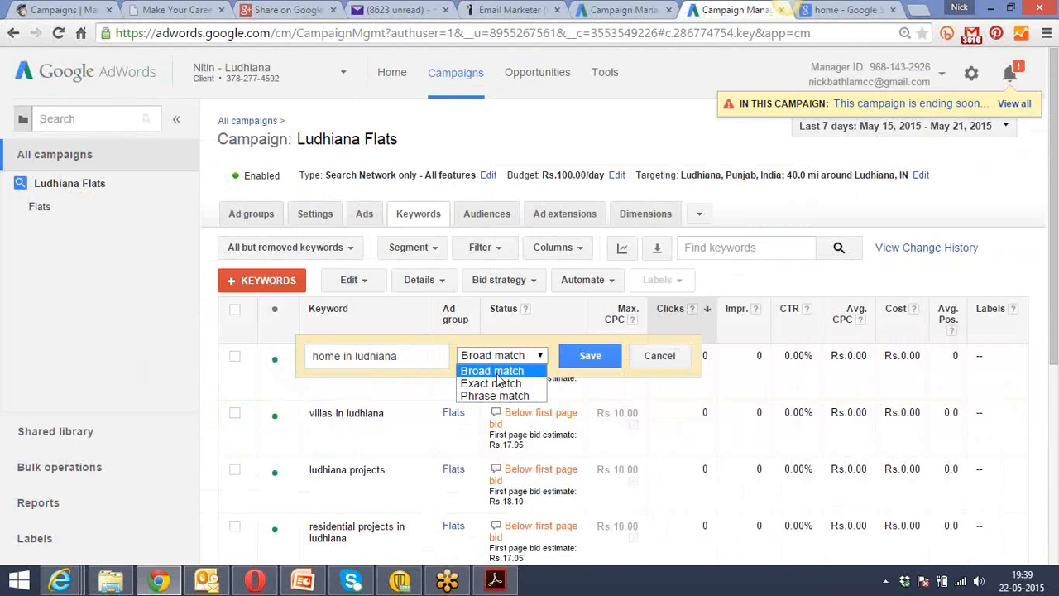
pyautogui.click(236, 380)
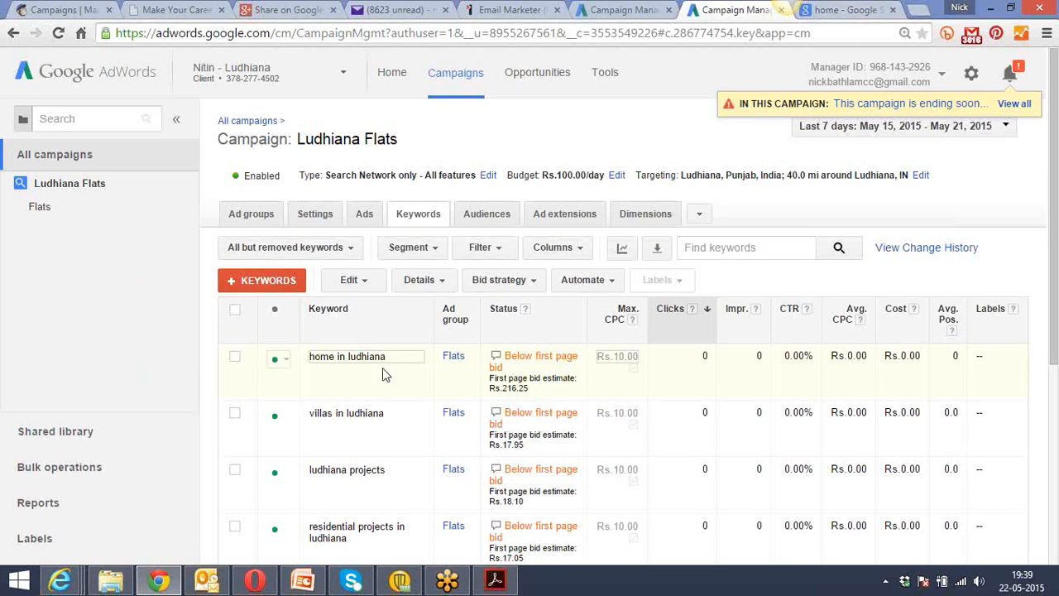
# Replace the query in the Google search tab with "ludhiana" and run the search.
pyautogui.click(846, 10)
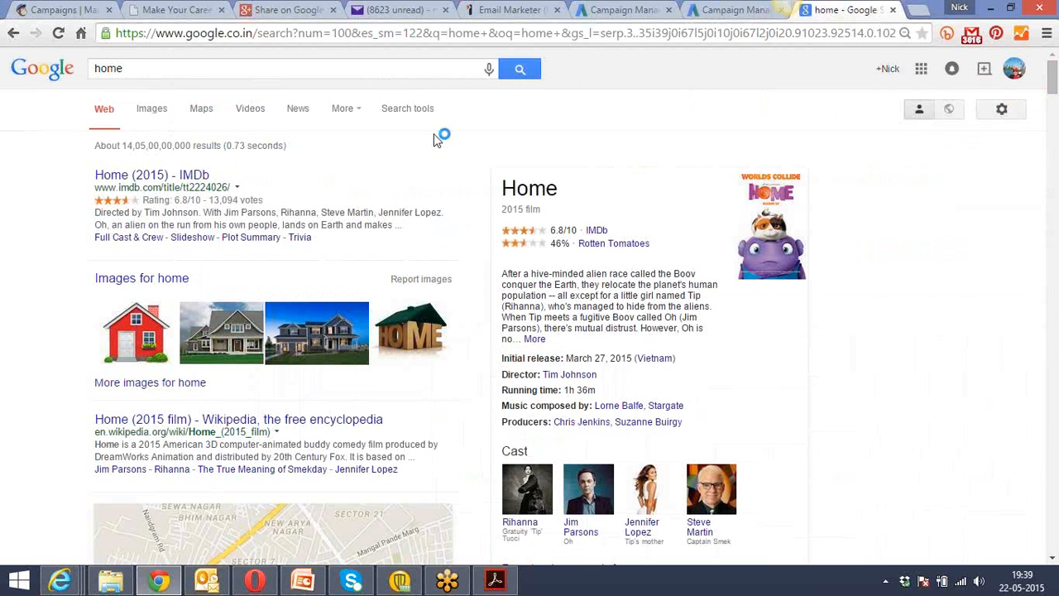
pyautogui.click(125, 70)
pyautogui.moveTo(124, 70); pyautogui.dragTo(91, 70)
pyautogui.press('BackSpace')
pyautogui.write('ludhiana')
pyautogui.press('Return')
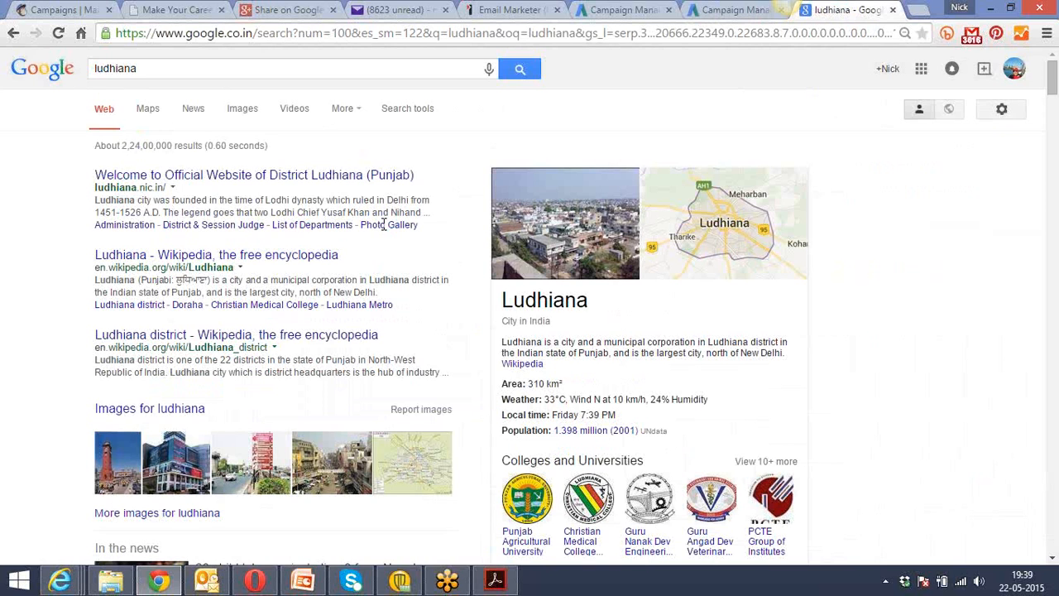
# Switch to Class_3_Keyword_Types.pdf in Acrobat Reader and examine the table comparing keyword match types on page 2.
pyautogui.click(722, 10)
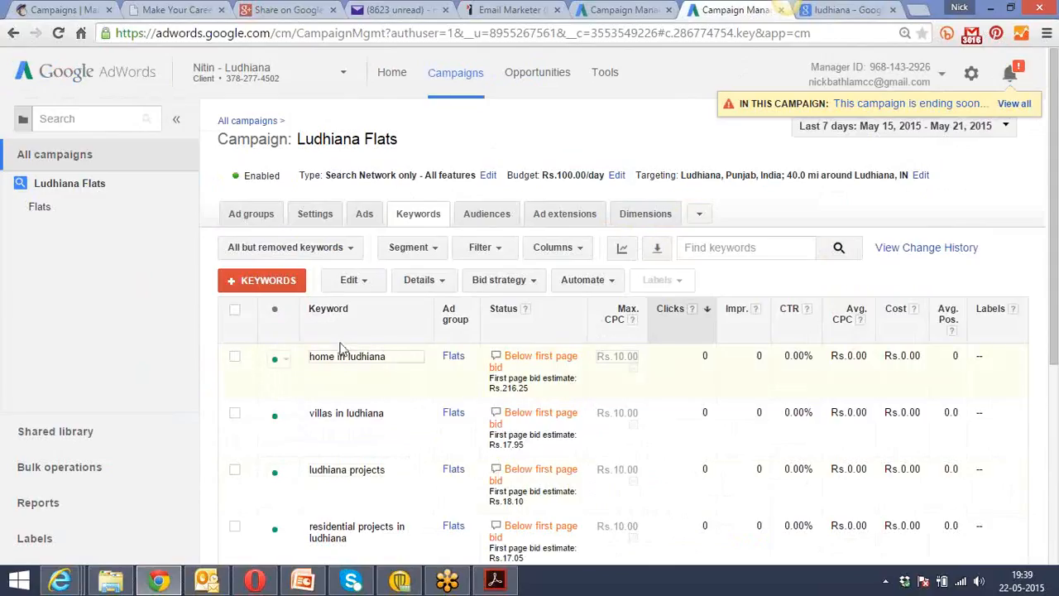
pyautogui.click(498, 584)
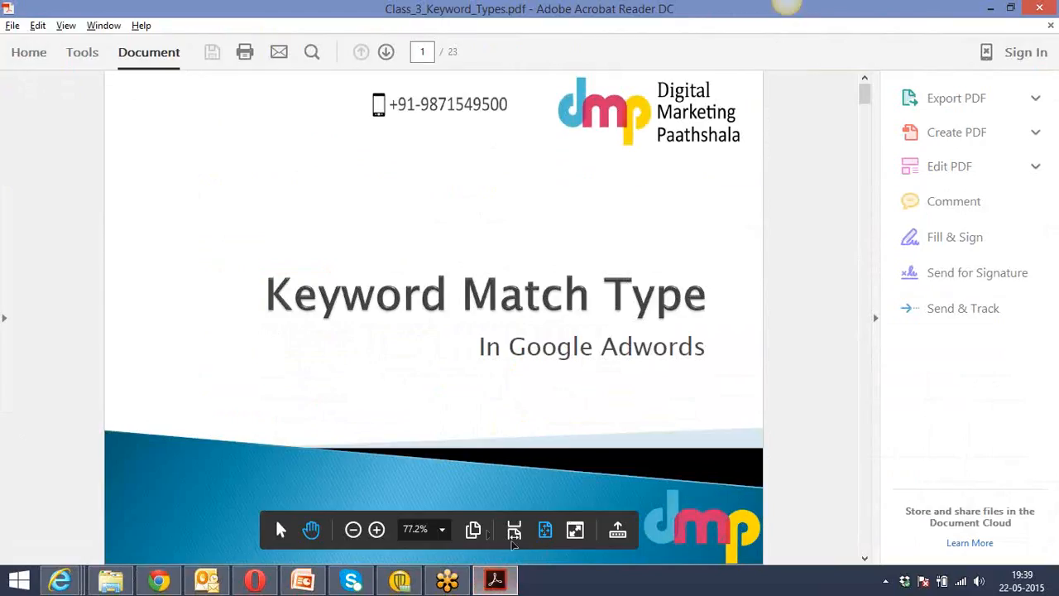
pyautogui.click(379, 534)
pyautogui.click(380, 534)
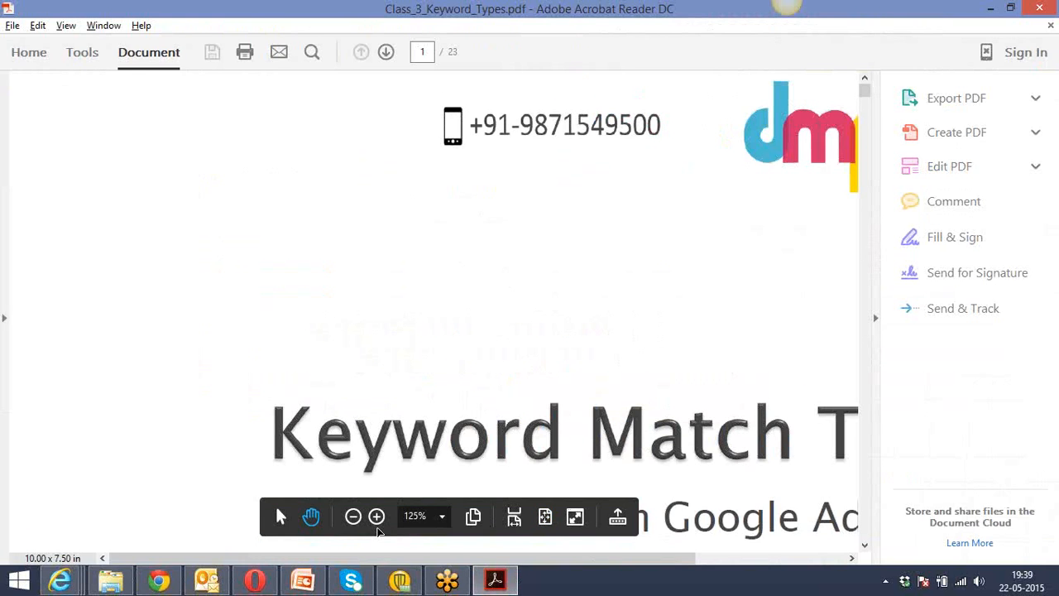
pyautogui.click(377, 518)
pyautogui.click(377, 518)
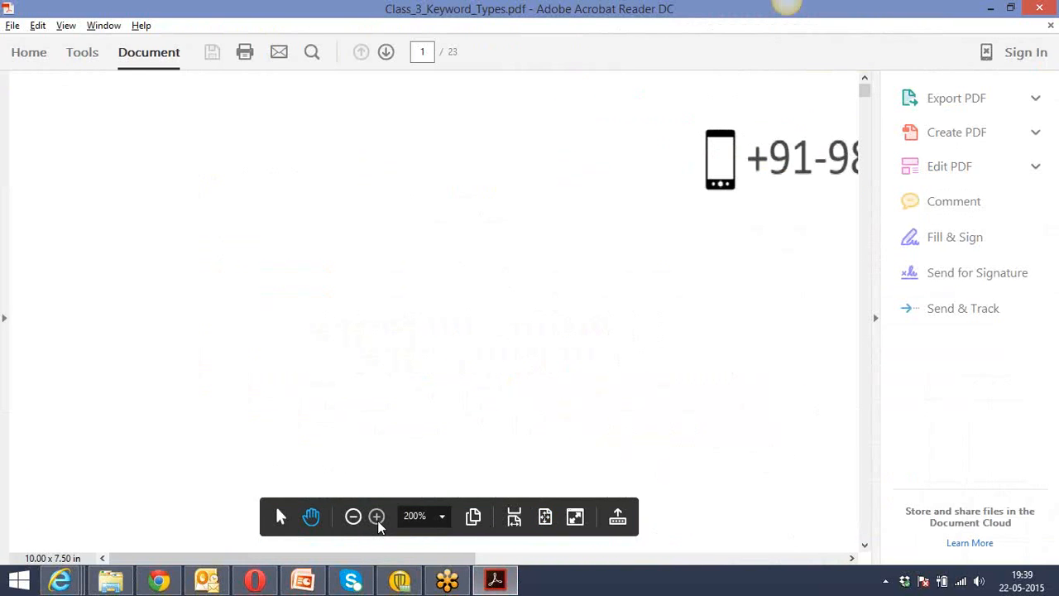
pyautogui.click(354, 517)
pyautogui.click(353, 516)
pyautogui.click(353, 517)
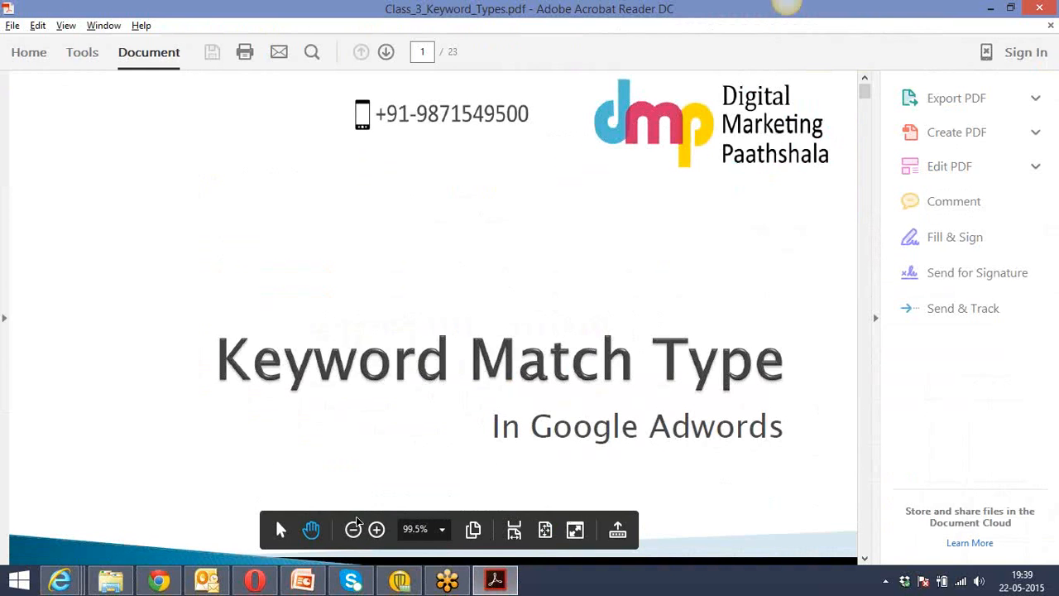
pyautogui.scroll(-1, 527, 471)
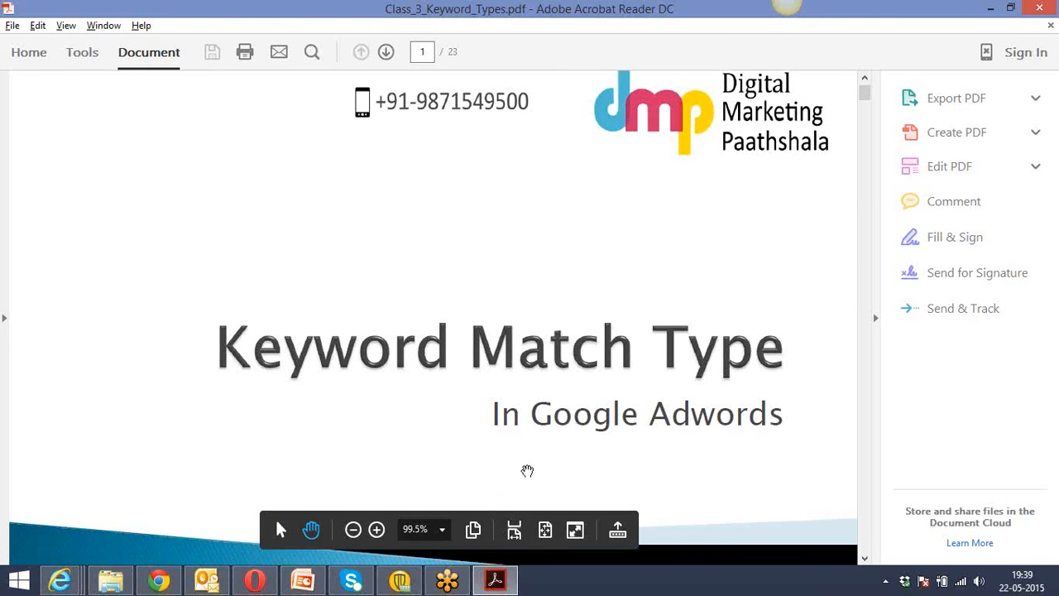
pyautogui.scroll(-3, 527, 471)
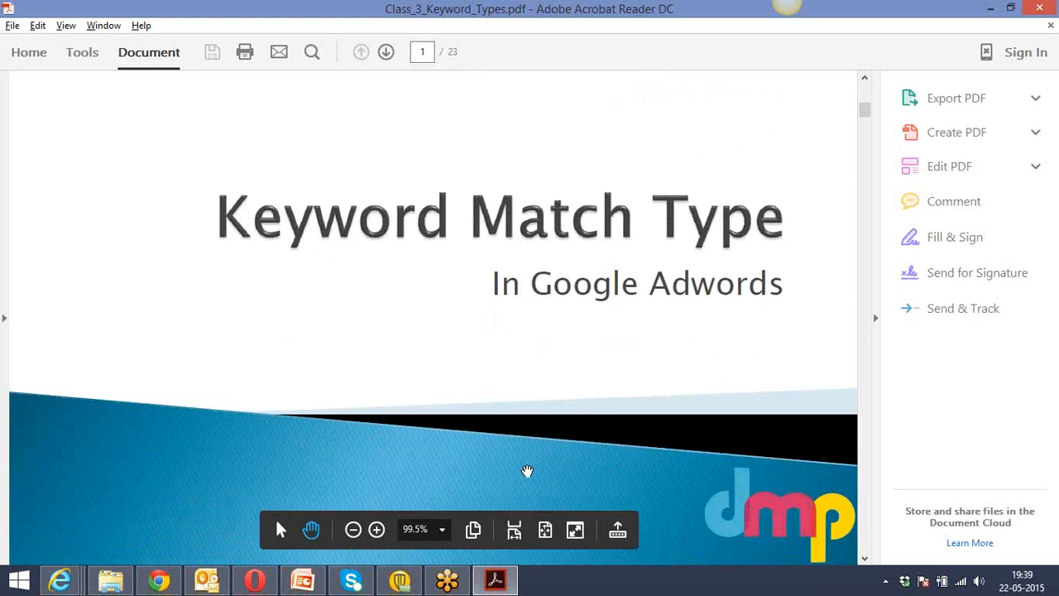
pyautogui.moveTo(865, 111); pyautogui.dragTo(866, 141)
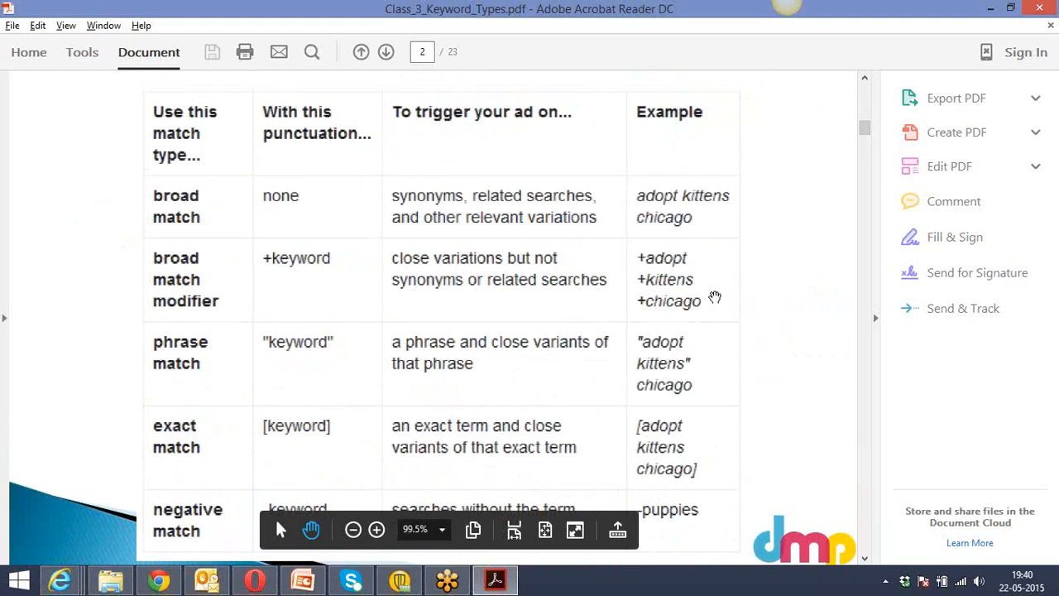
# Read the broad match and phrase match slides in the PDF, including their tennis shoes examples.
pyautogui.moveTo(865, 129); pyautogui.dragTo(867, 145)
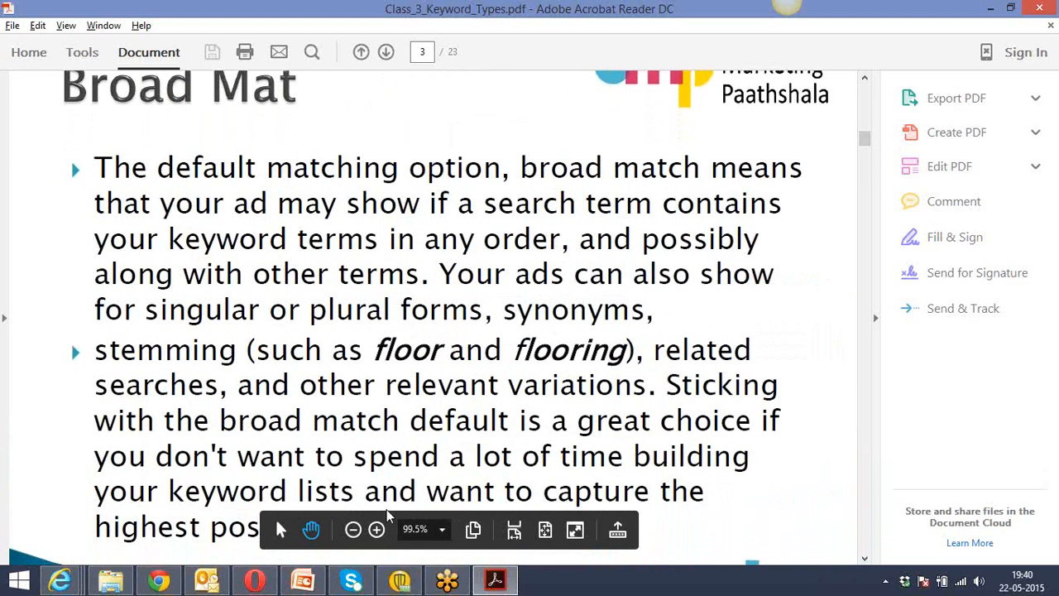
pyautogui.click(353, 530)
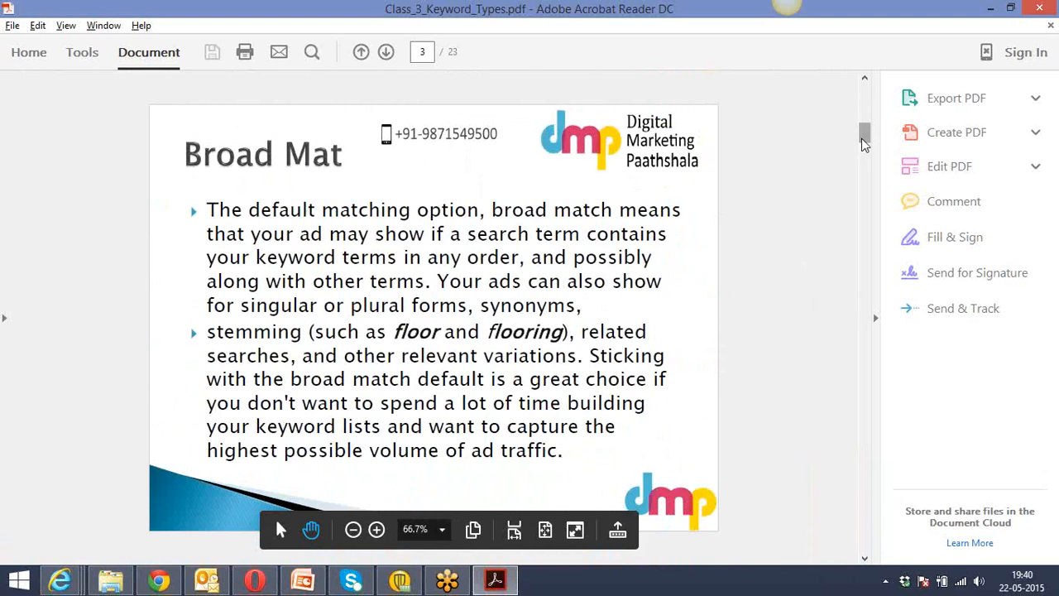
pyautogui.moveTo(865, 141); pyautogui.dragTo(866, 142)
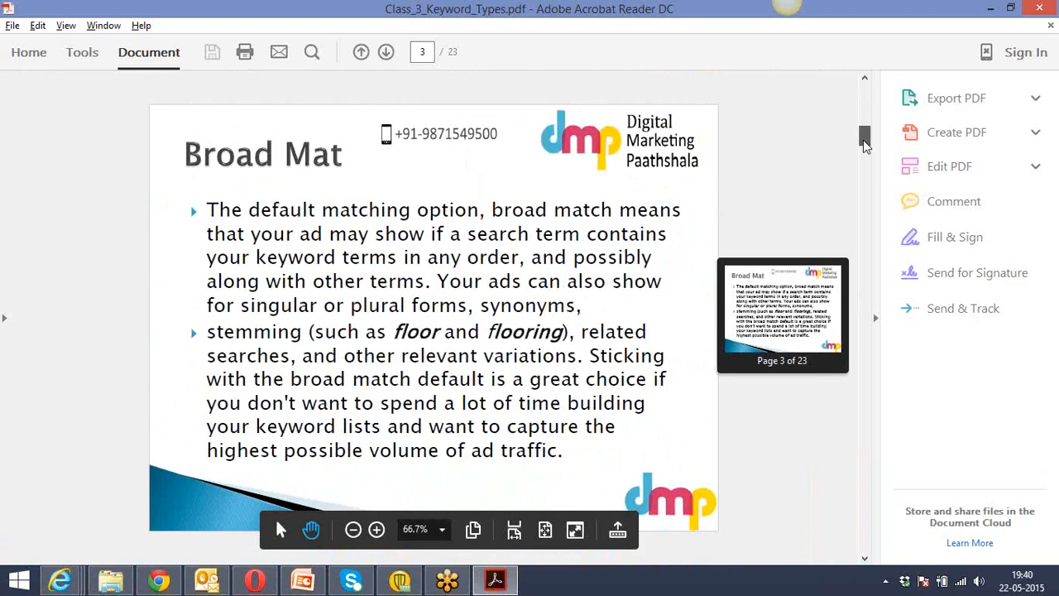
pyautogui.moveTo(865, 154); pyautogui.dragTo(864, 161)
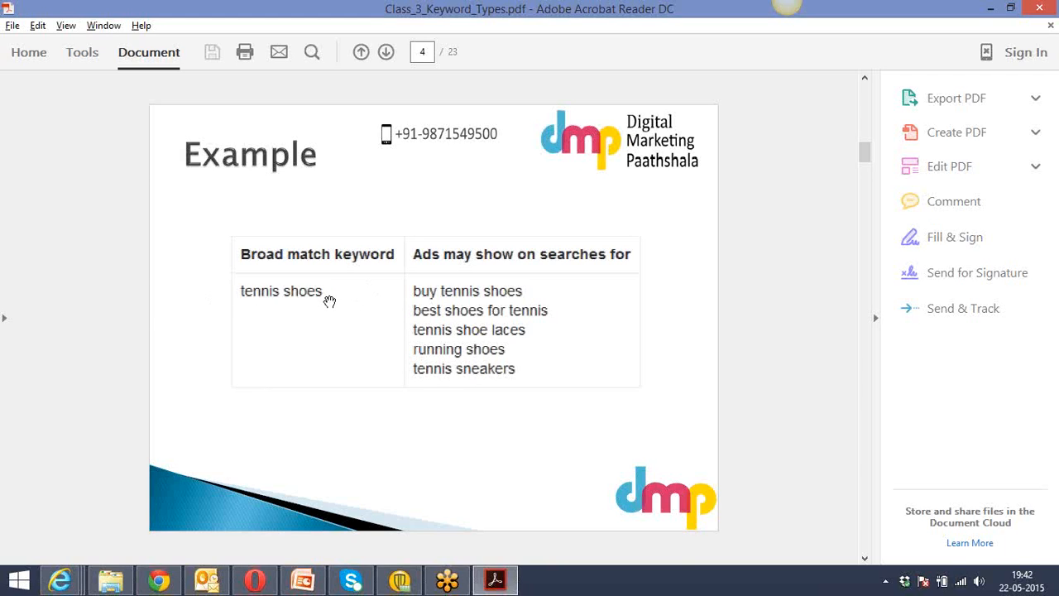
pyautogui.scroll(-2, 330, 302)
pyautogui.scroll(-4, 329, 301)
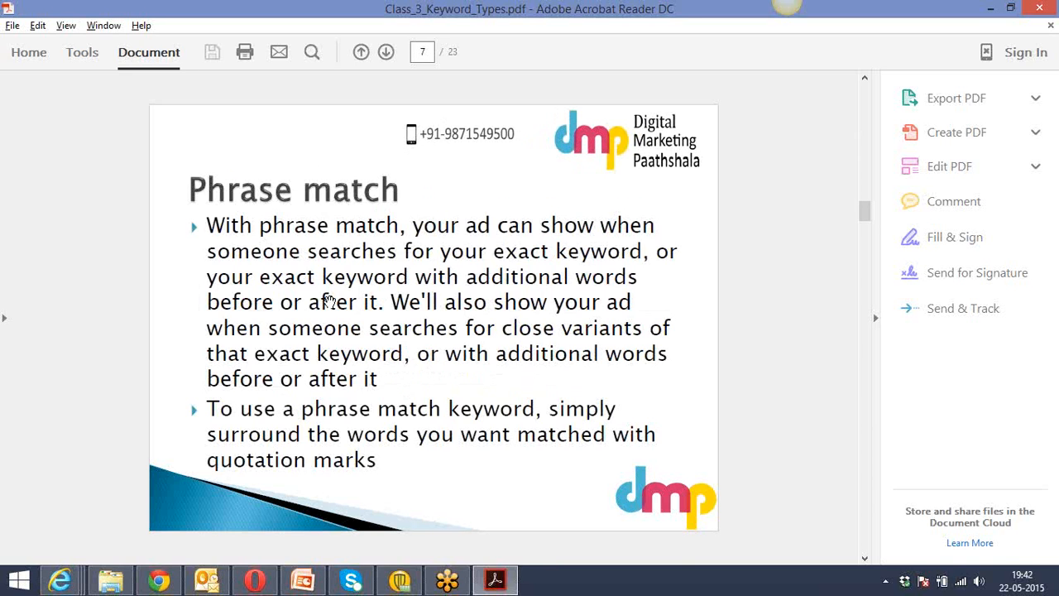
pyautogui.scroll(-2, 329, 301)
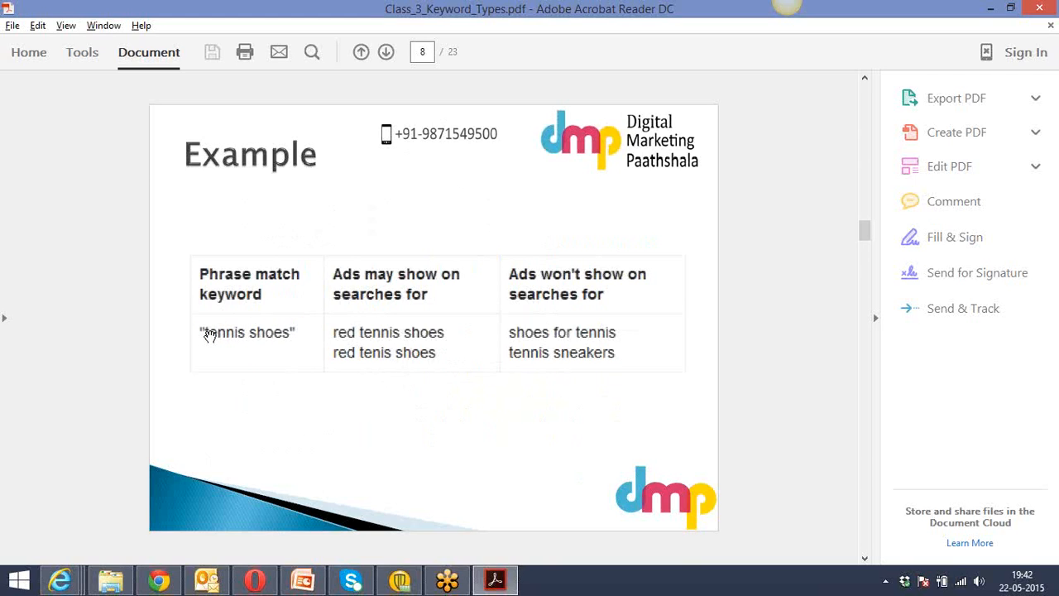
# In AdWords, set the "home in ludhiana" keyword to Phrase match and save it, then return to the PDF's phrase match example.
pyautogui.click(159, 581)
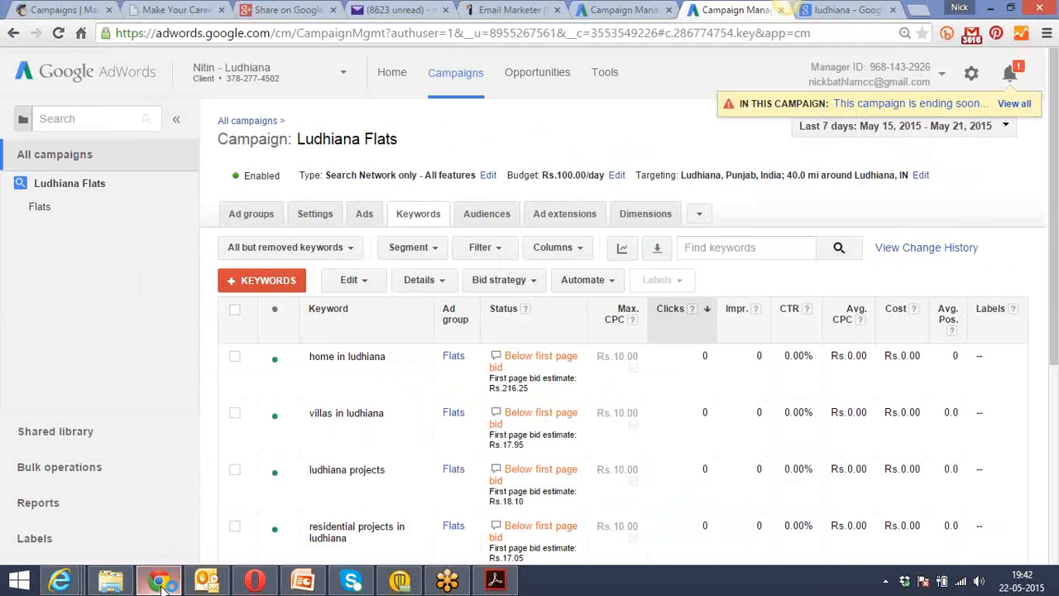
pyautogui.click(413, 356)
pyautogui.click(495, 356)
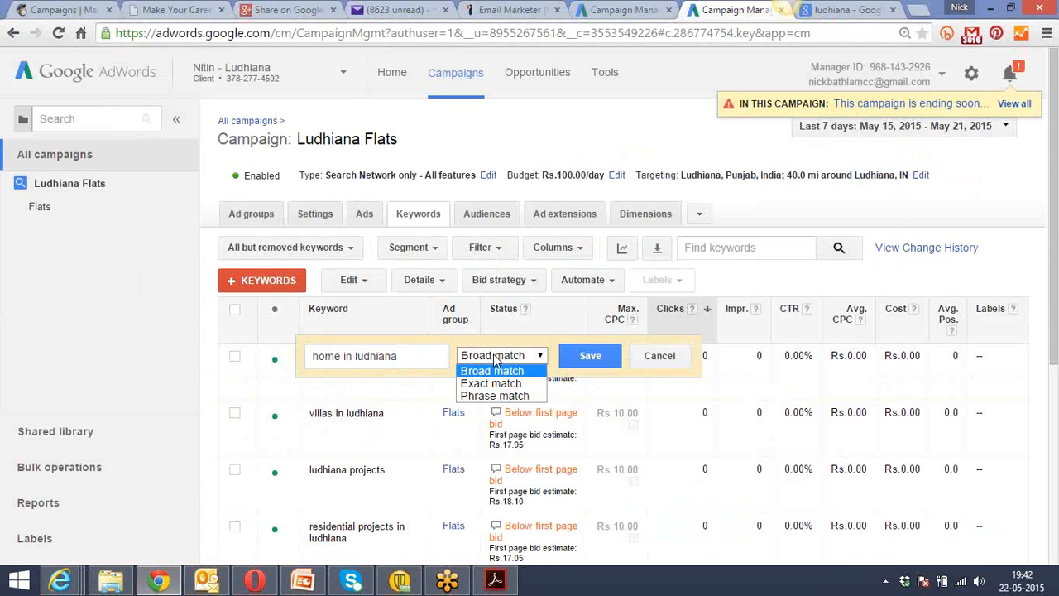
pyautogui.click(497, 398)
pyautogui.click(588, 355)
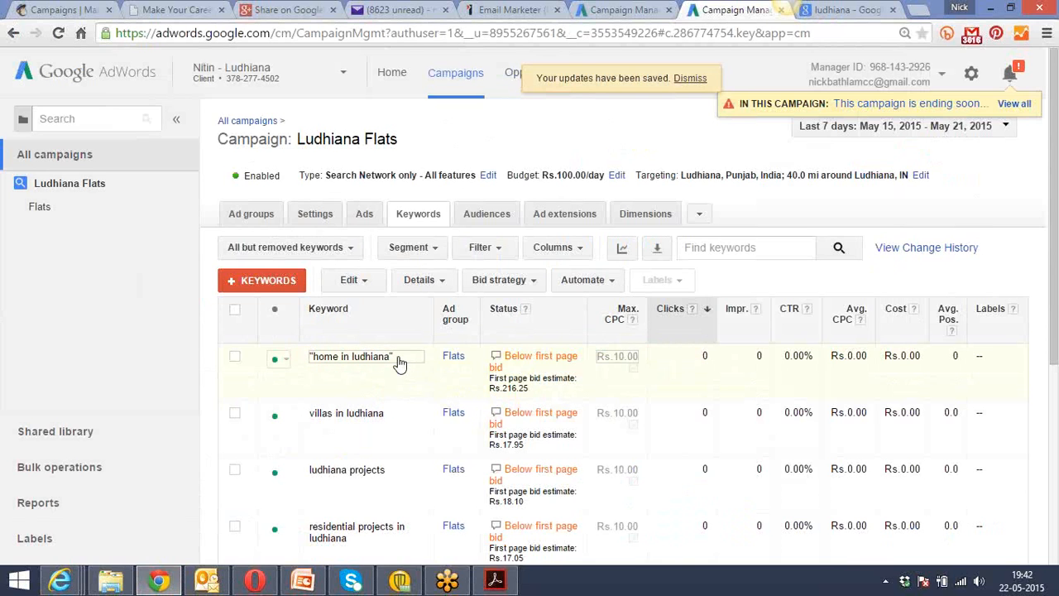
pyautogui.hotkey('alt', 'Tab')
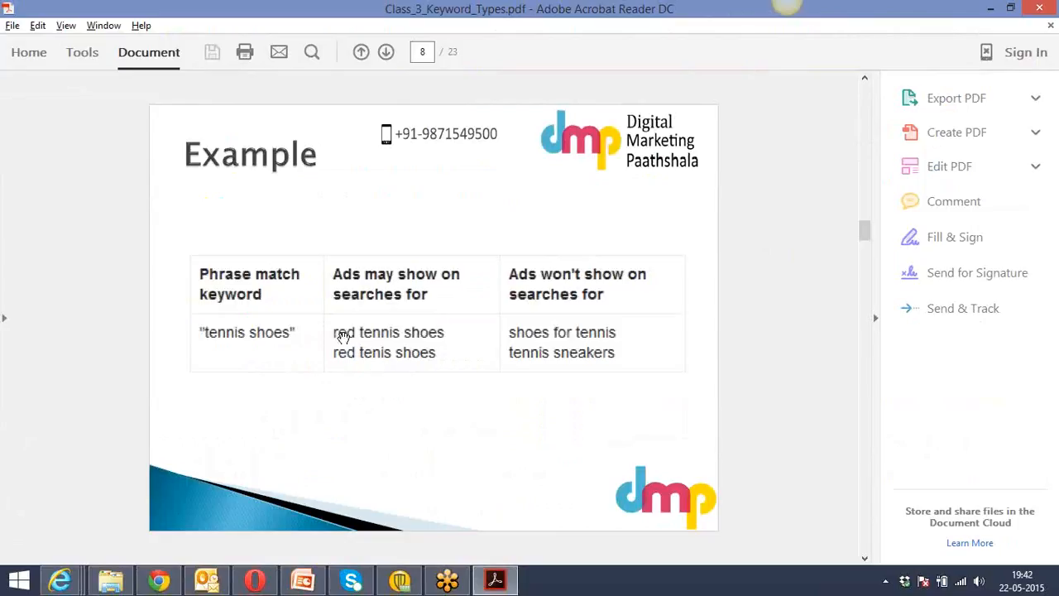
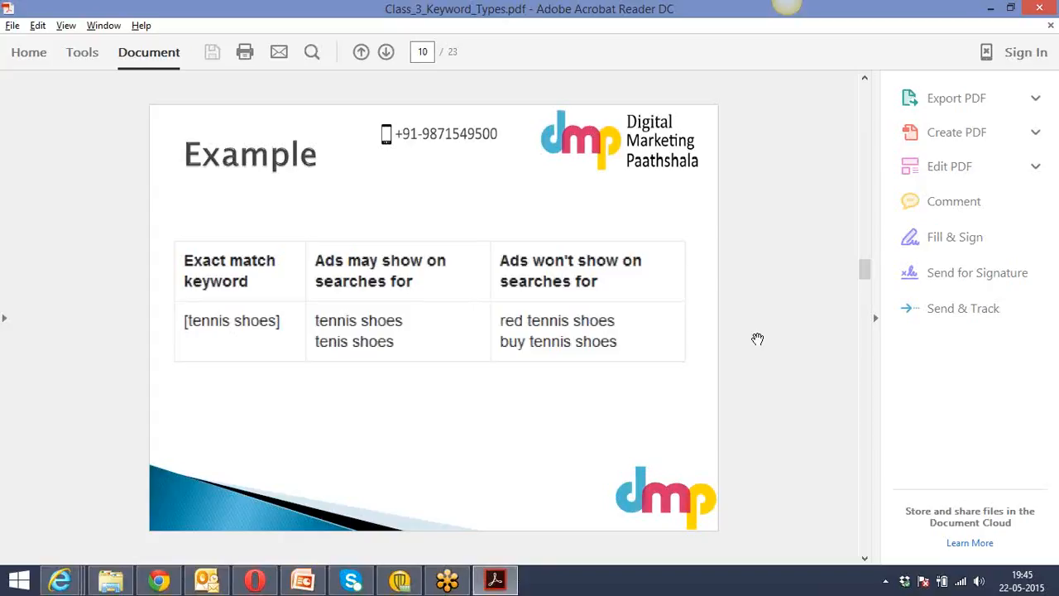
# Read the PDF's phrase match and exact match slides, and return to the Ludhiana Flats keywords in AdWords.
pyautogui.scroll(3, 757, 339)
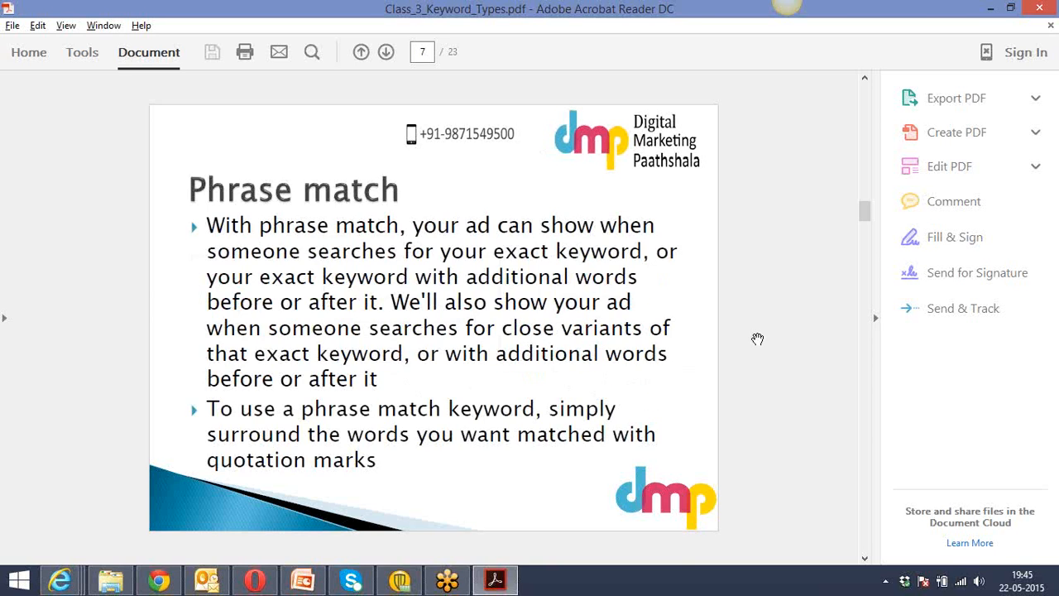
pyautogui.scroll(-2, 758, 339)
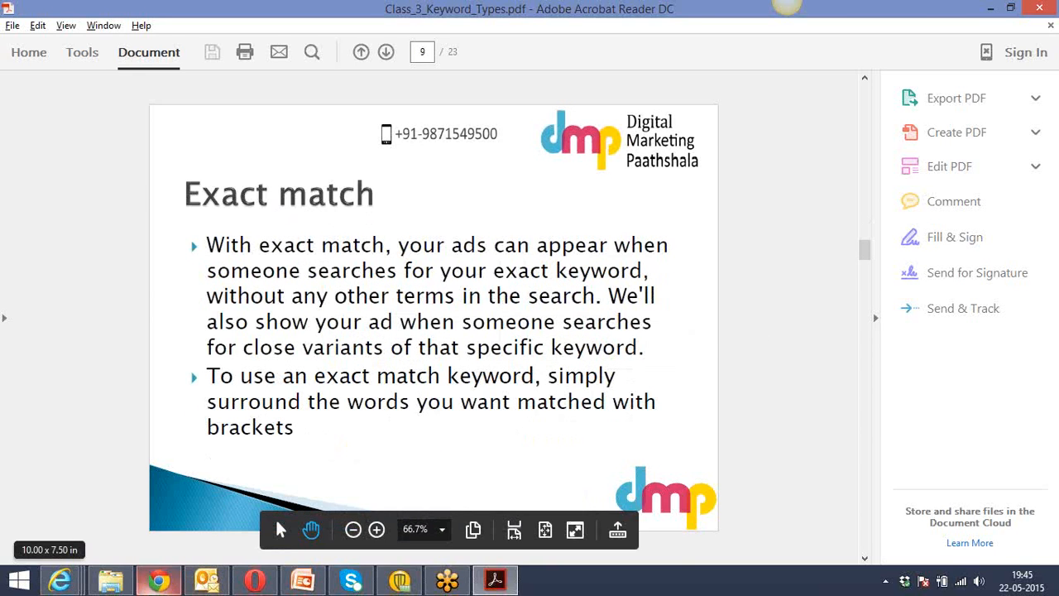
pyautogui.click(160, 589)
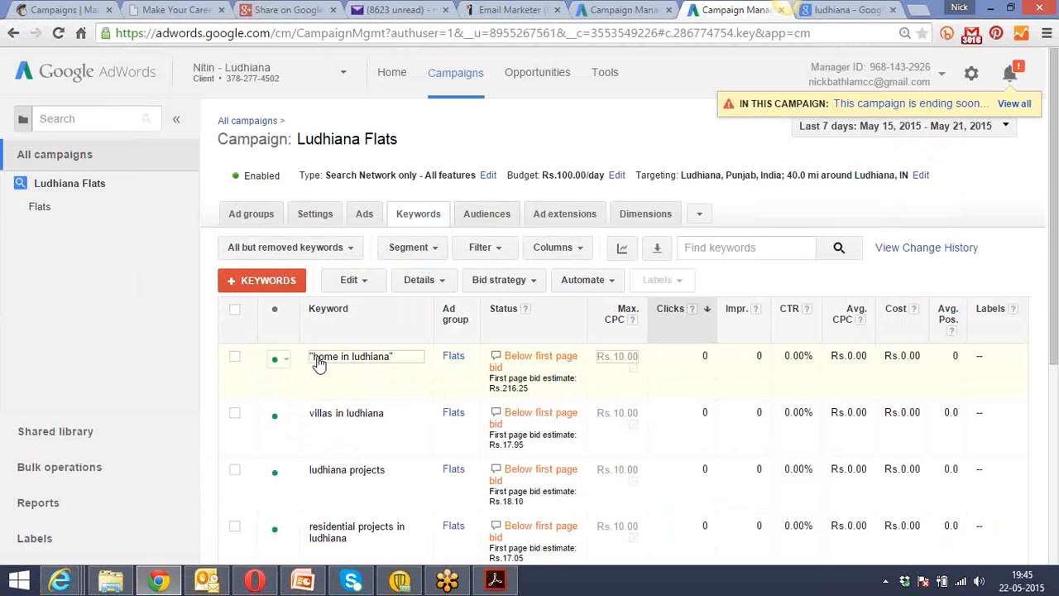
# Change the "home in ludhiana" keyword to Broad match and save it.
pyautogui.click(404, 358)
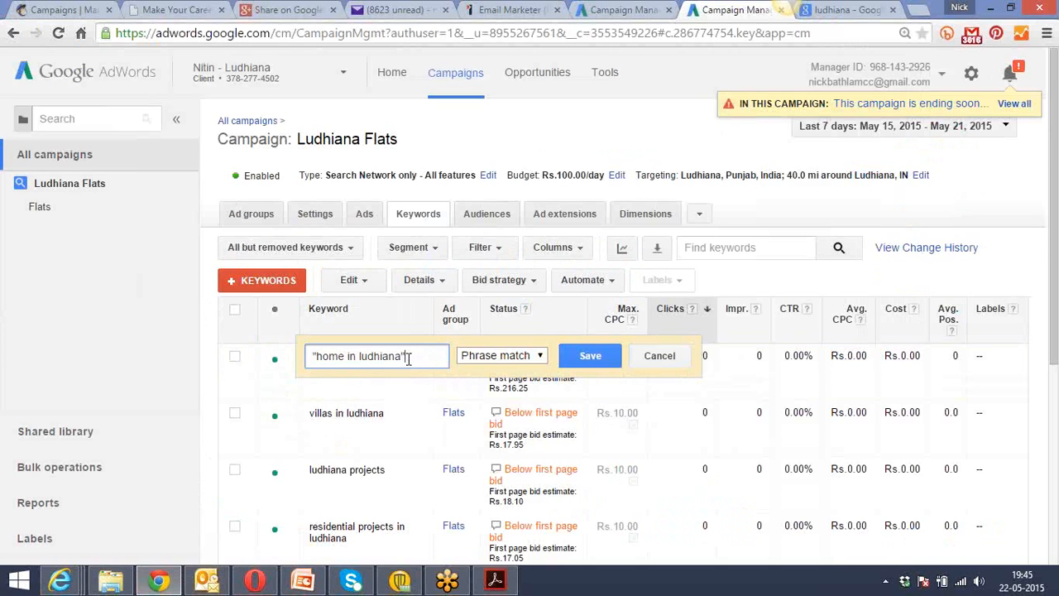
pyautogui.click(527, 361)
pyautogui.click(508, 372)
pyautogui.click(569, 358)
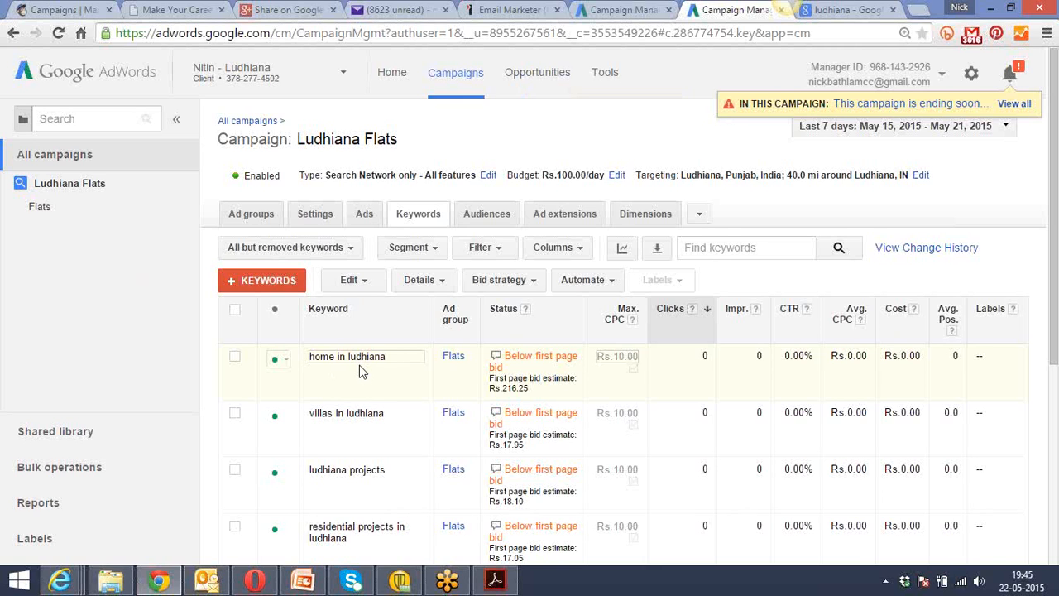
# Switch the home in ludhiana keyword back to Phrase match and save it.
pyautogui.click(404, 361)
pyautogui.click(469, 361)
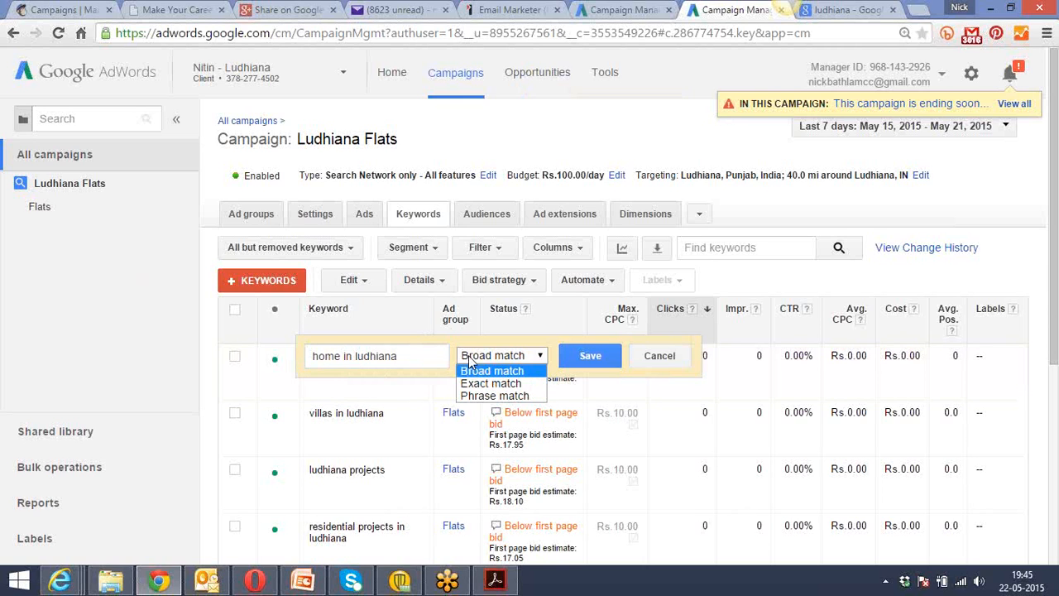
pyautogui.click(475, 396)
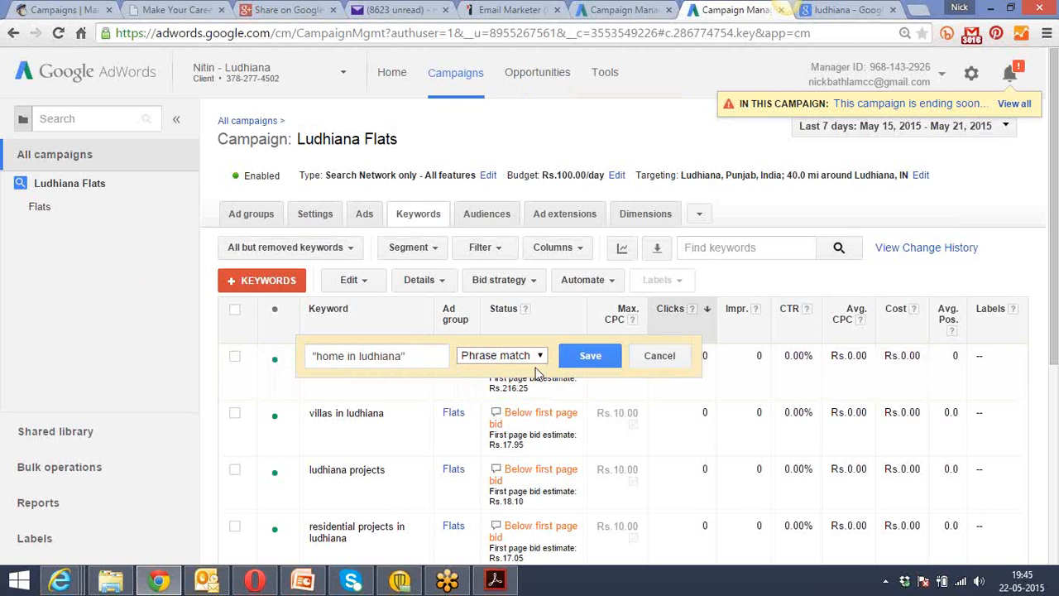
pyautogui.click(589, 355)
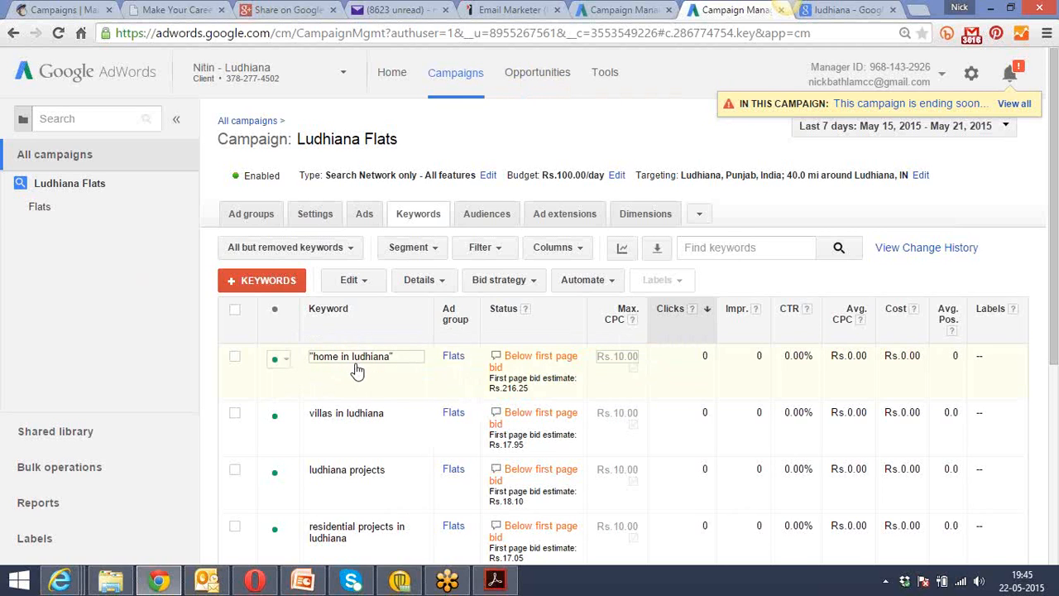
# Set the "home in ludhiana" keyword to Exact match and save the change.
pyautogui.click(414, 364)
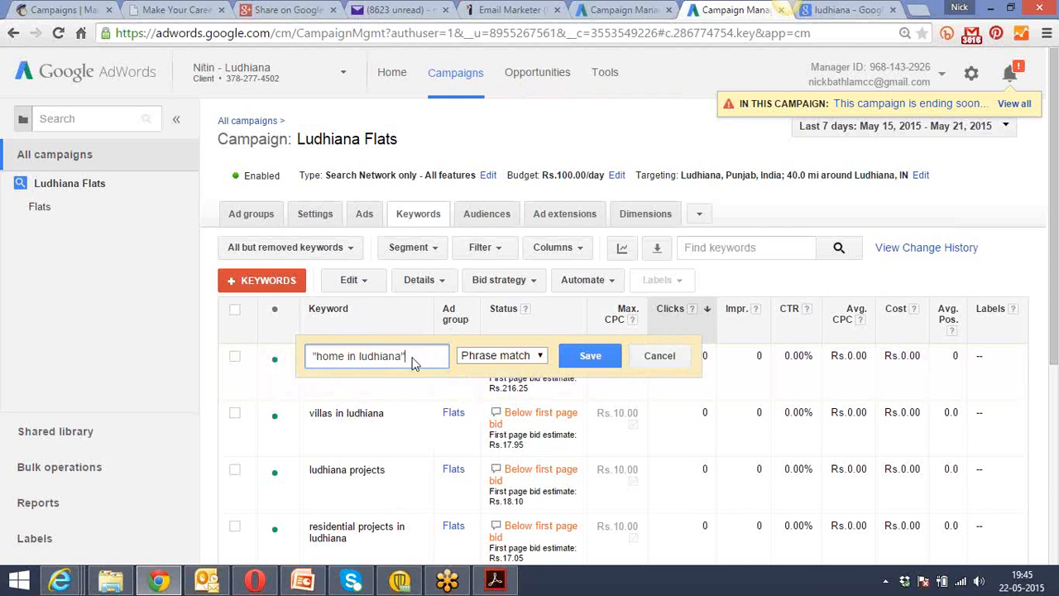
pyautogui.click(488, 358)
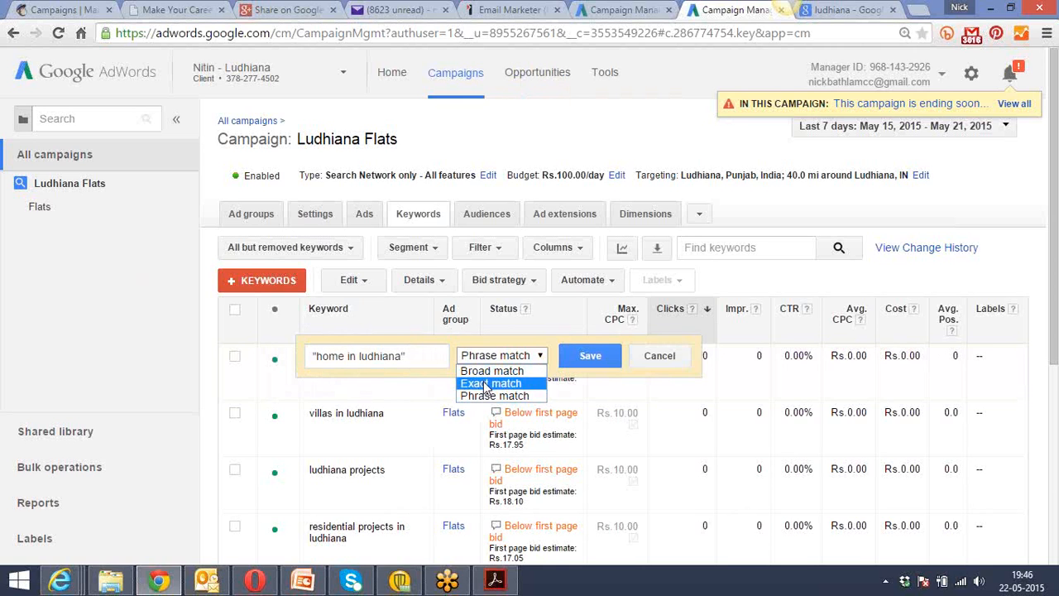
pyautogui.click(486, 385)
pyautogui.click(580, 360)
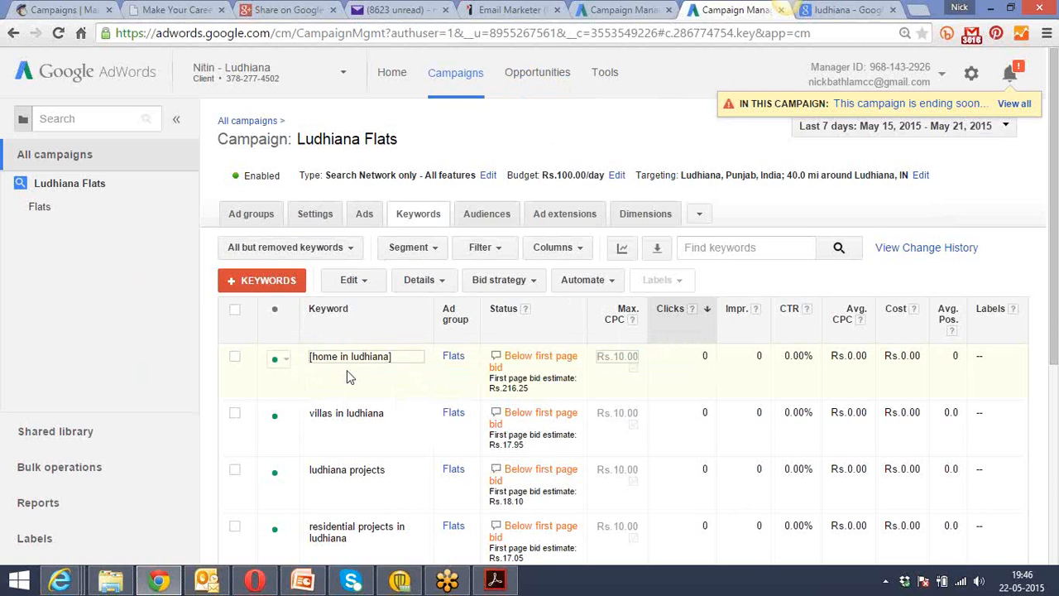
# Set the villas in ludhiana keyword to Phrase match and save it.
pyautogui.click(394, 422)
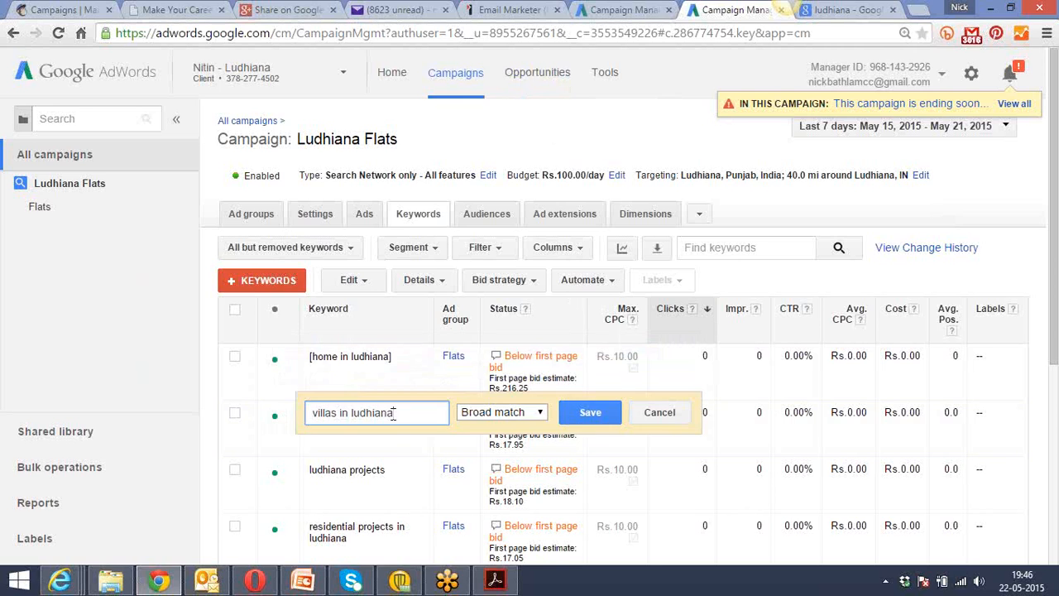
pyautogui.click(474, 414)
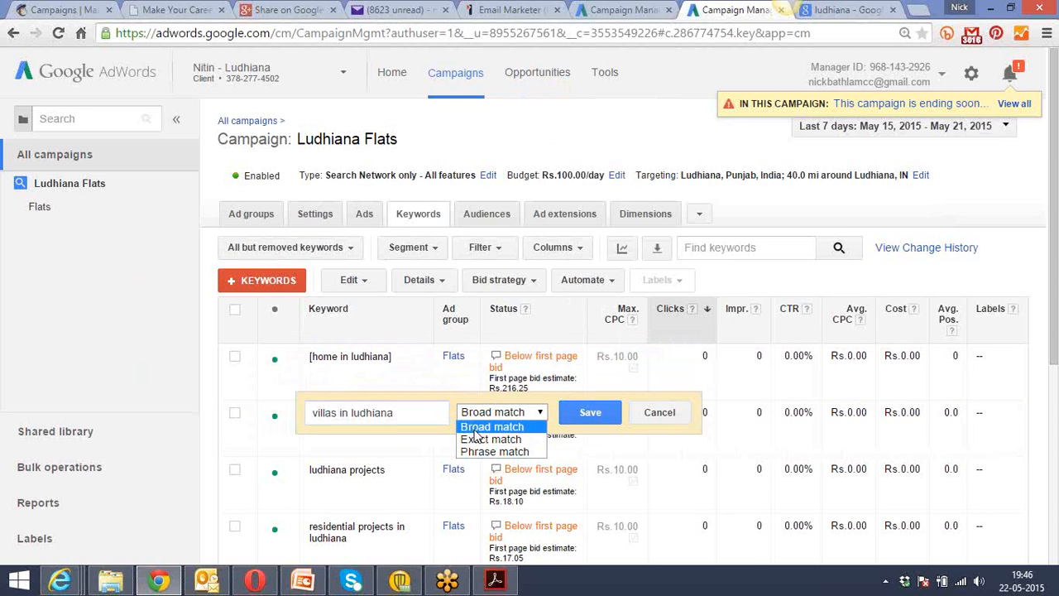
pyautogui.click(490, 451)
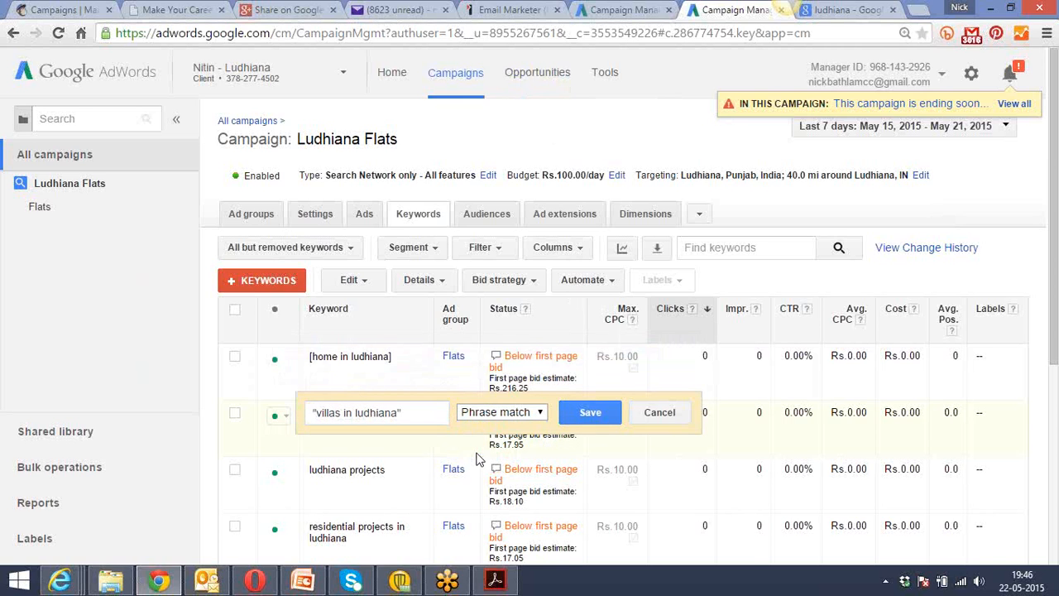
pyautogui.click(590, 412)
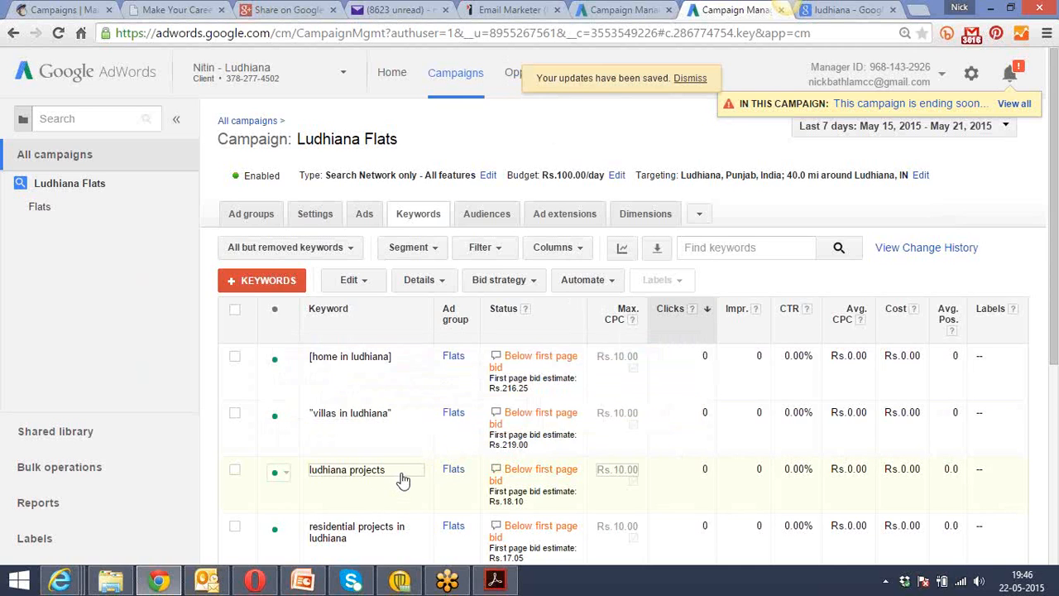
# Set the ludhiana projects keyword to Phrase match and save it.
pyautogui.click(403, 478)
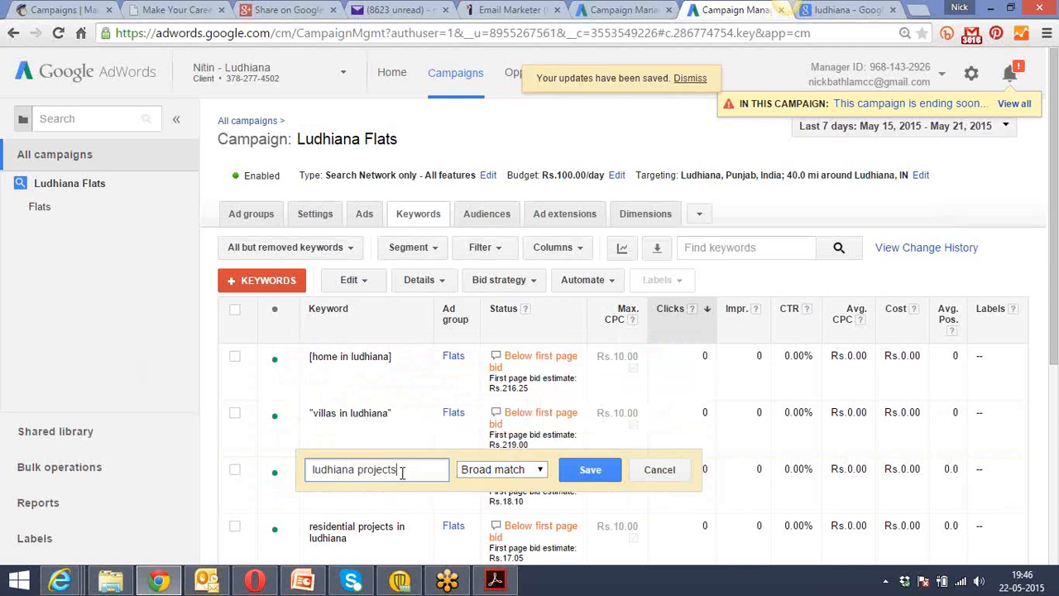
pyautogui.click(487, 473)
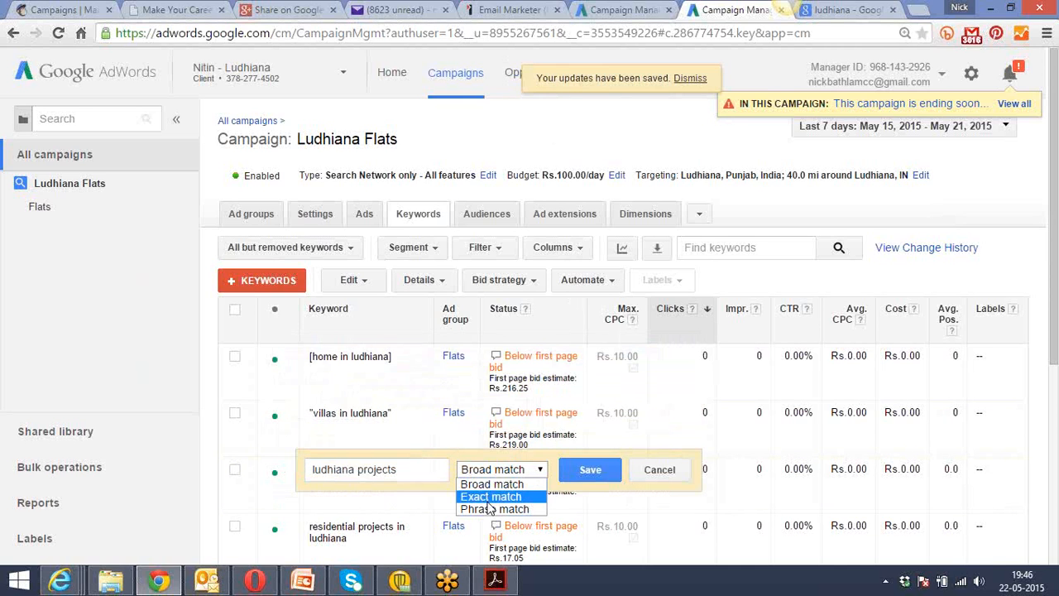
pyautogui.click(494, 509)
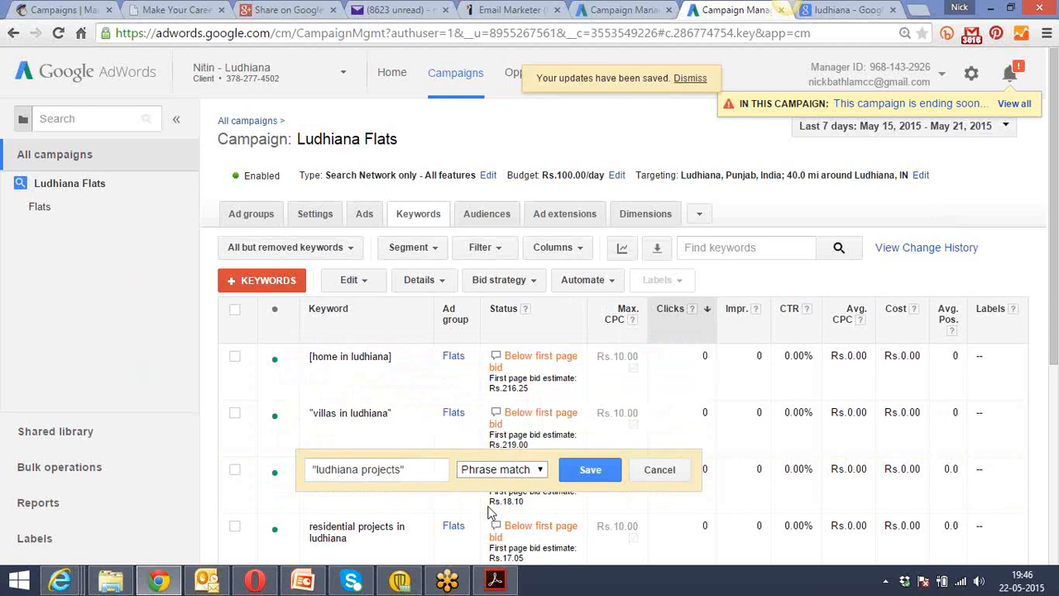
pyautogui.click(588, 470)
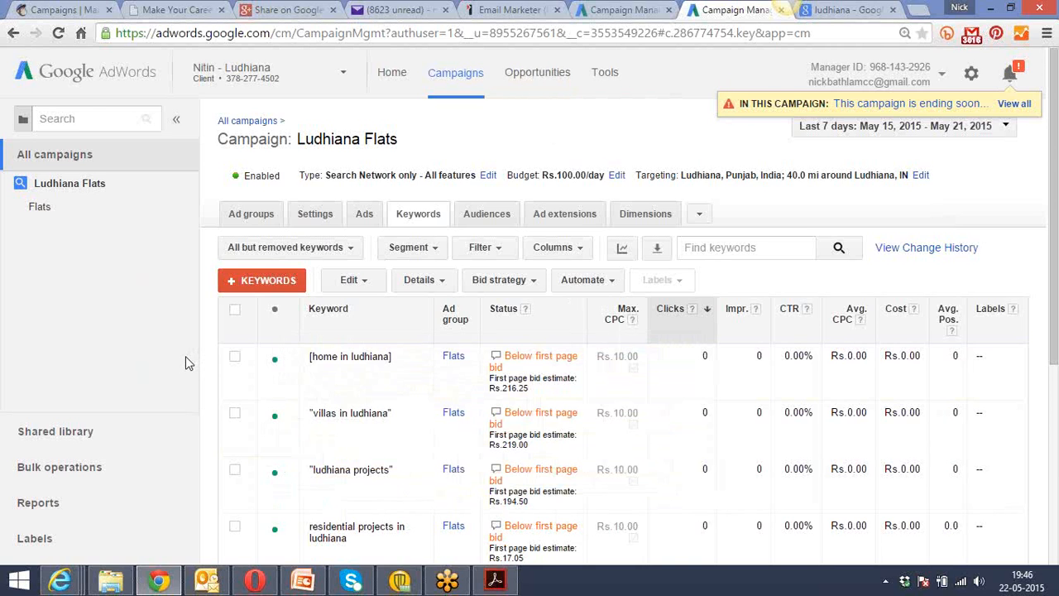
# Review the Ludhiana Flats campaign's keyword list, ad groups and ads, and return to its keywords.
pyautogui.scroll(-3, 186, 356)
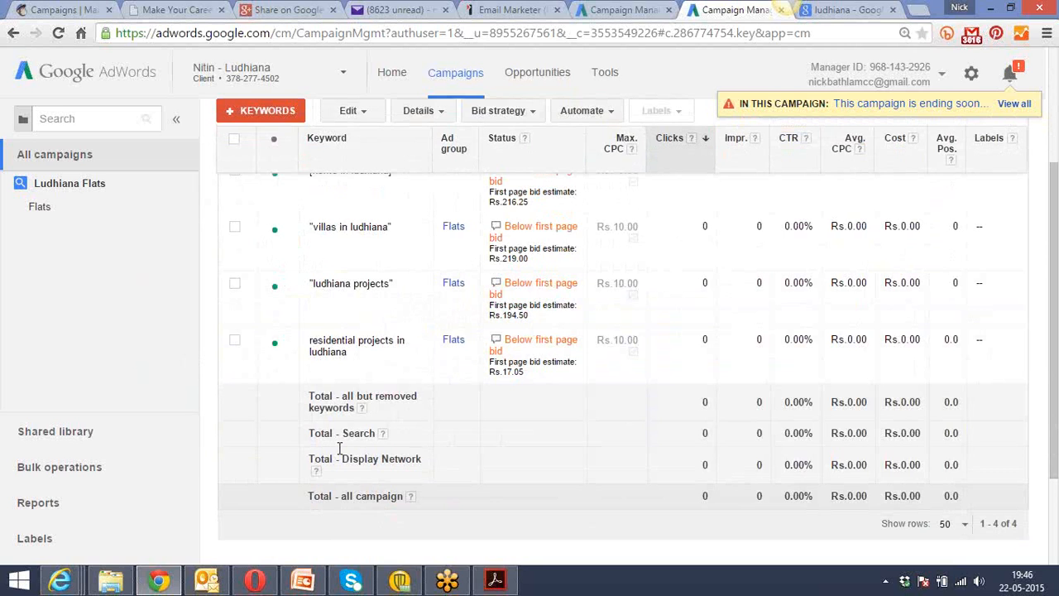
pyautogui.scroll(3, 339, 448)
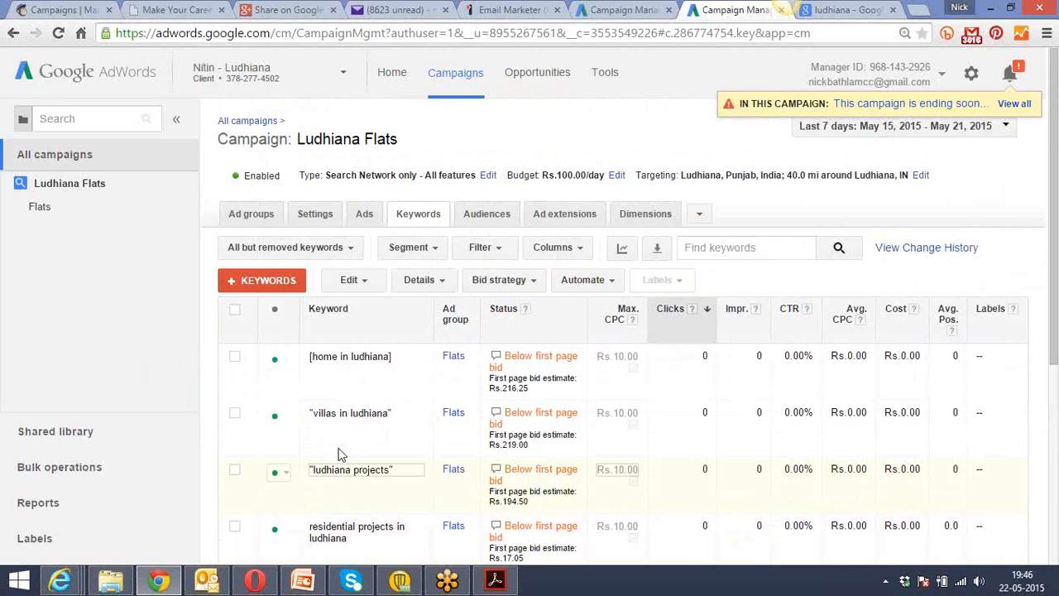
pyautogui.click(251, 215)
pyautogui.click(313, 217)
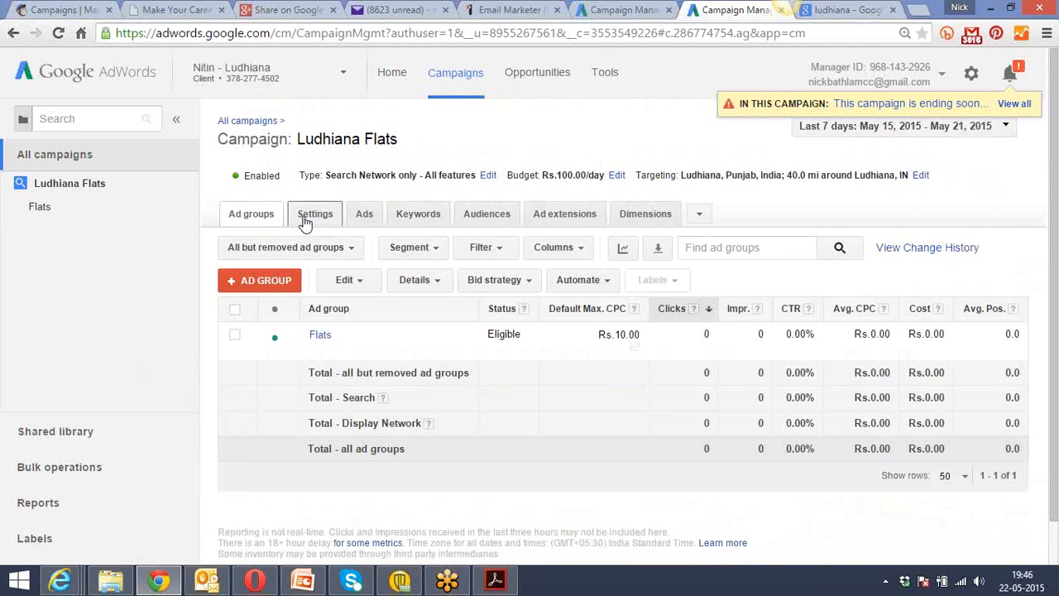
pyautogui.click(364, 216)
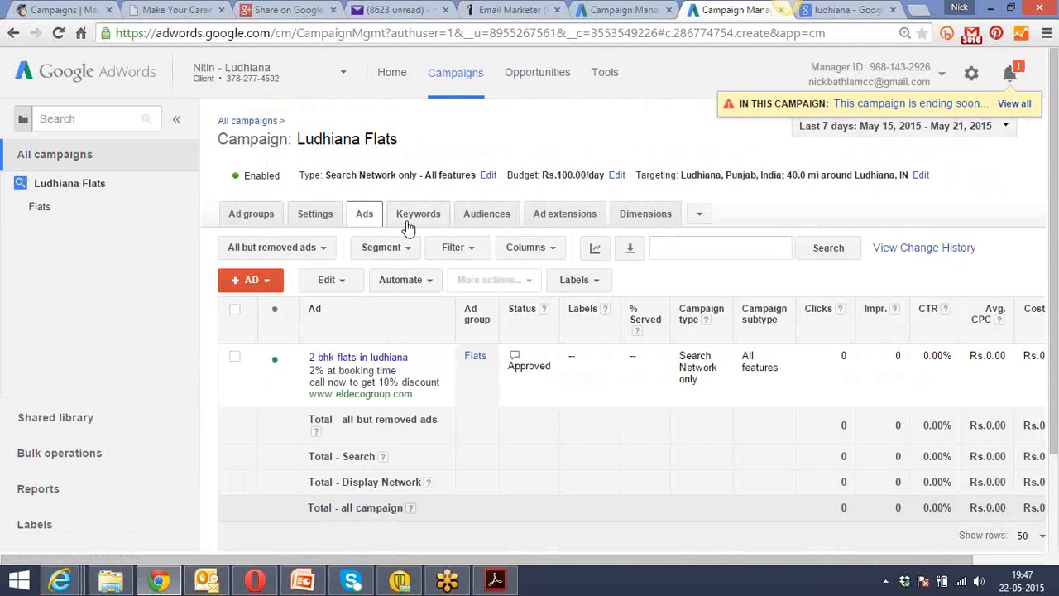
pyautogui.click(418, 222)
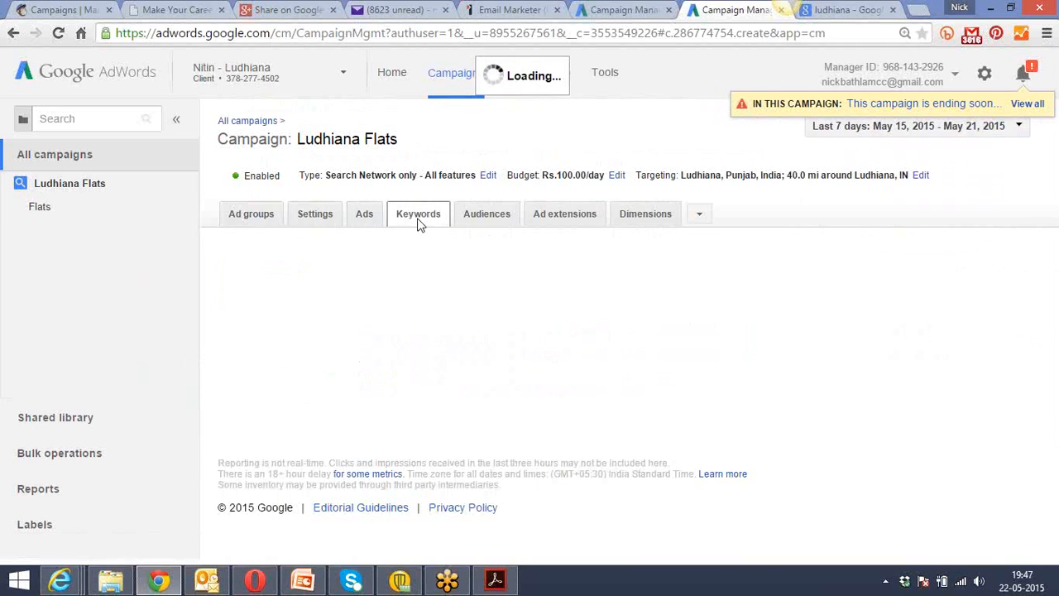
# Open the campaign's ad extensions and examine the form for adding sitelink extensions.
pyautogui.click(554, 220)
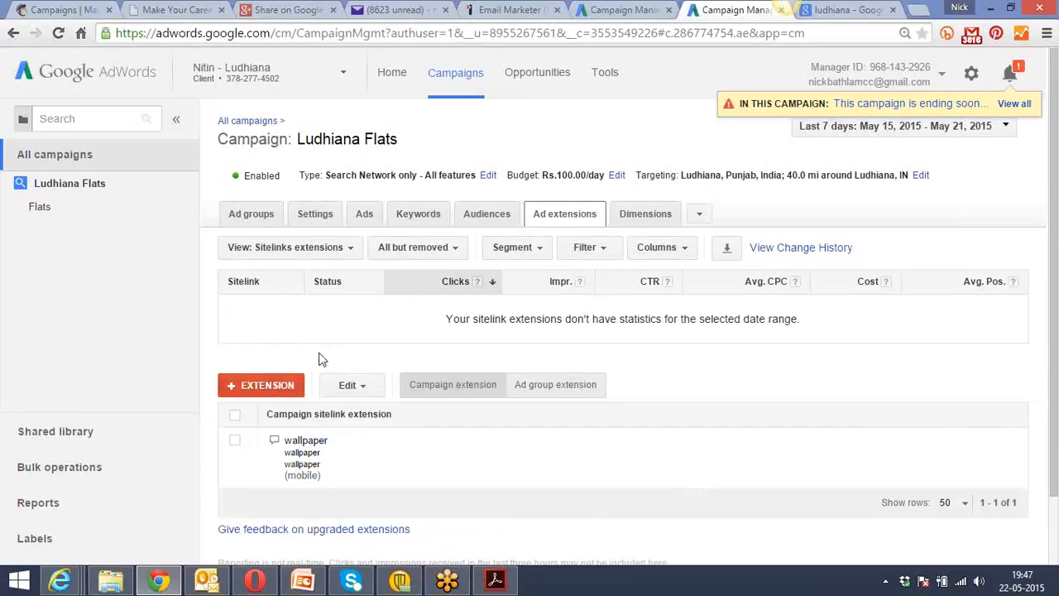
pyautogui.click(277, 388)
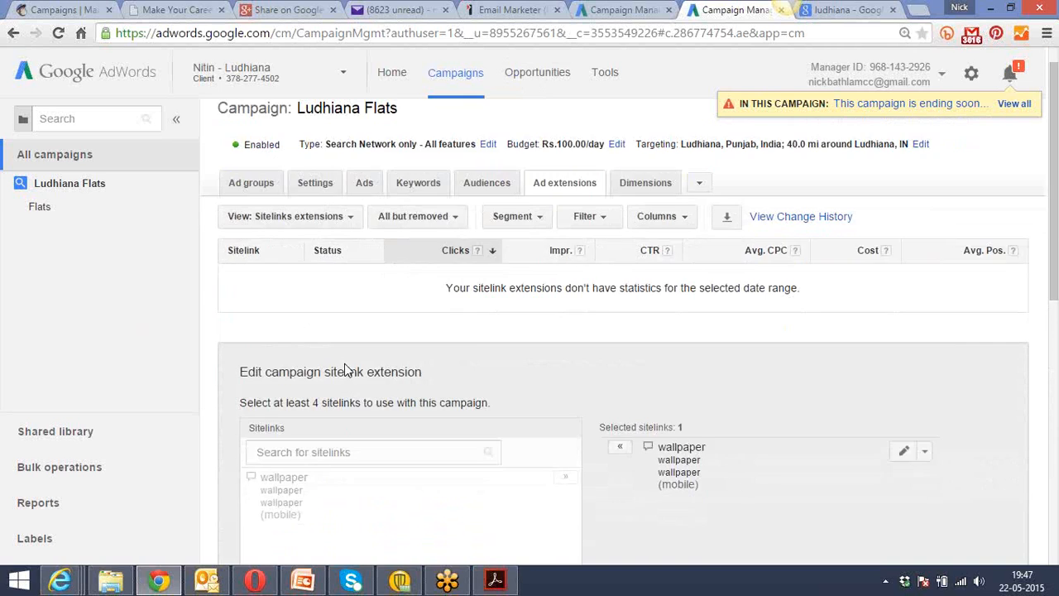
pyautogui.scroll(-5, 346, 365)
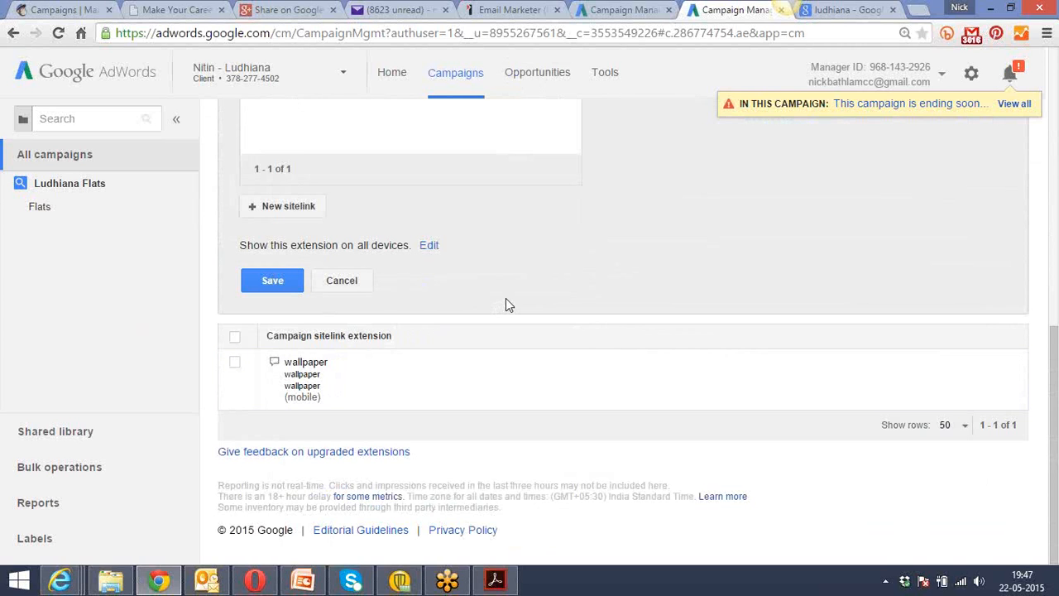
pyautogui.scroll(5, 505, 300)
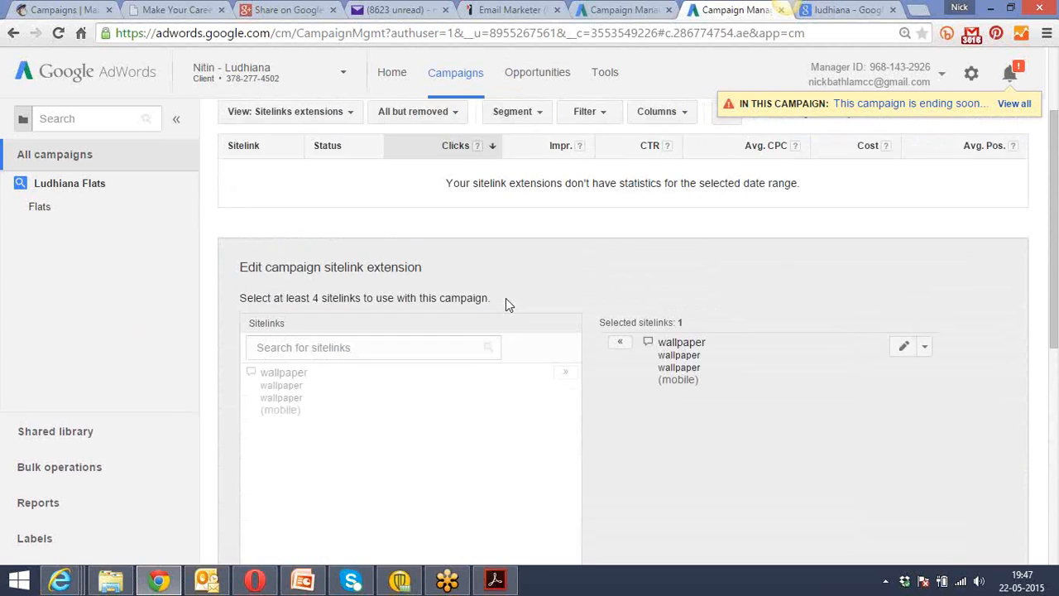
pyautogui.scroll(3, 506, 298)
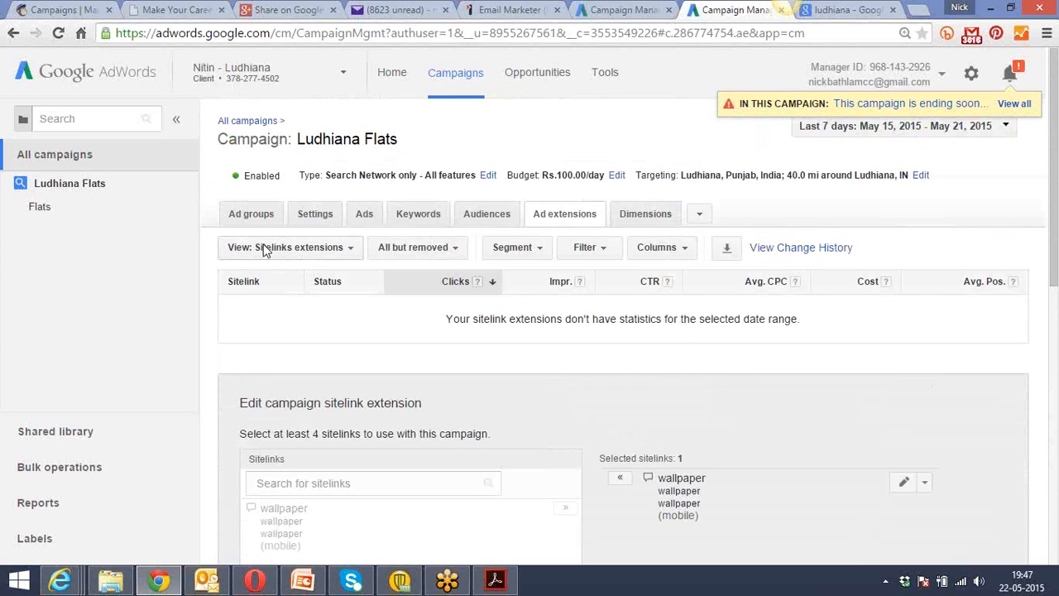
# Change the ad extensions view to Call extensions.
pyautogui.click(284, 250)
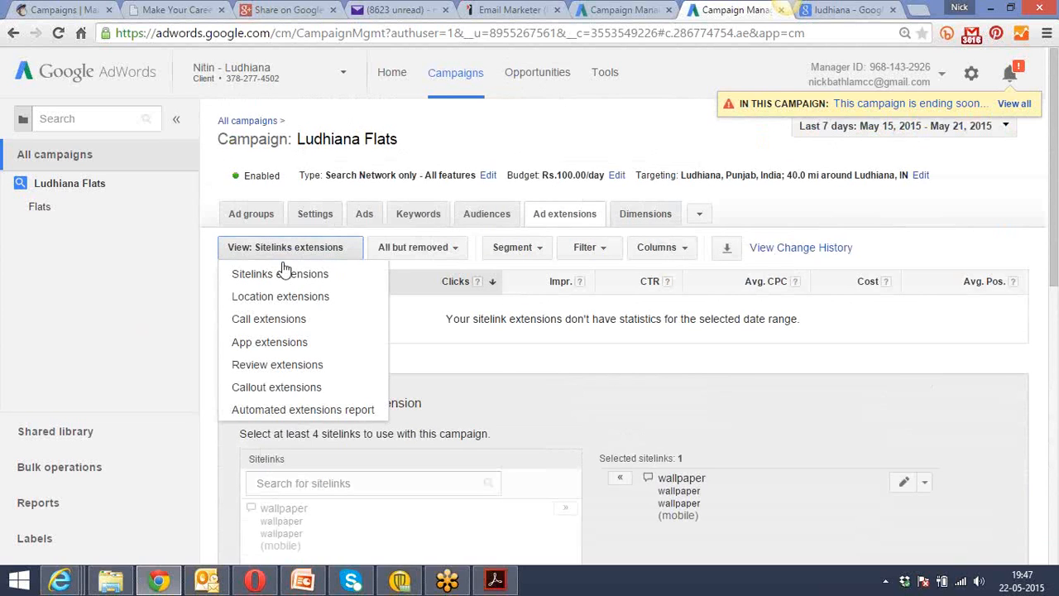
pyautogui.click(282, 320)
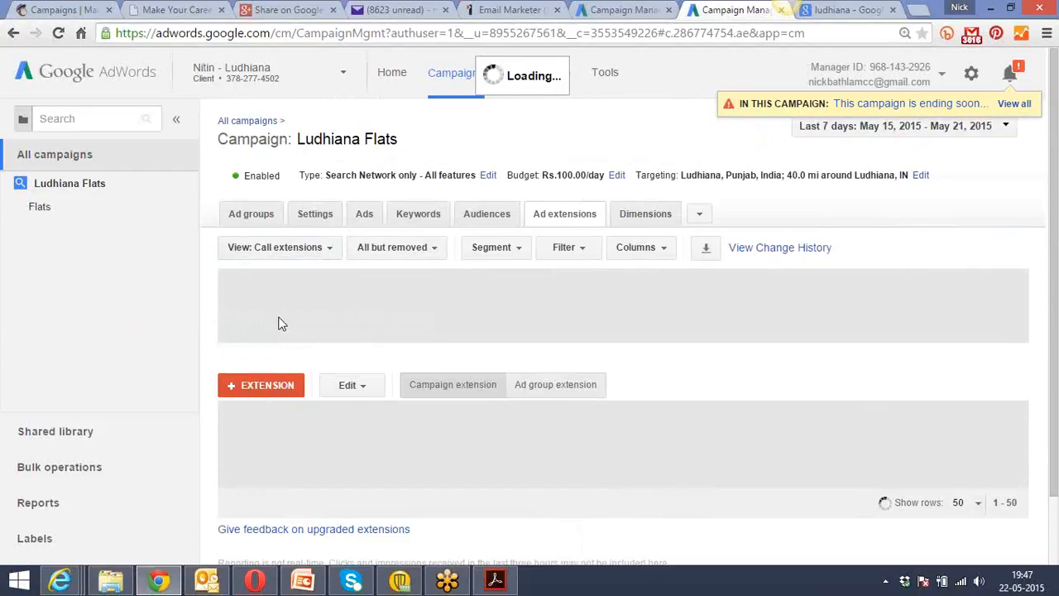
pyautogui.moveTo(274, 272); pyautogui.dragTo(272, 308)
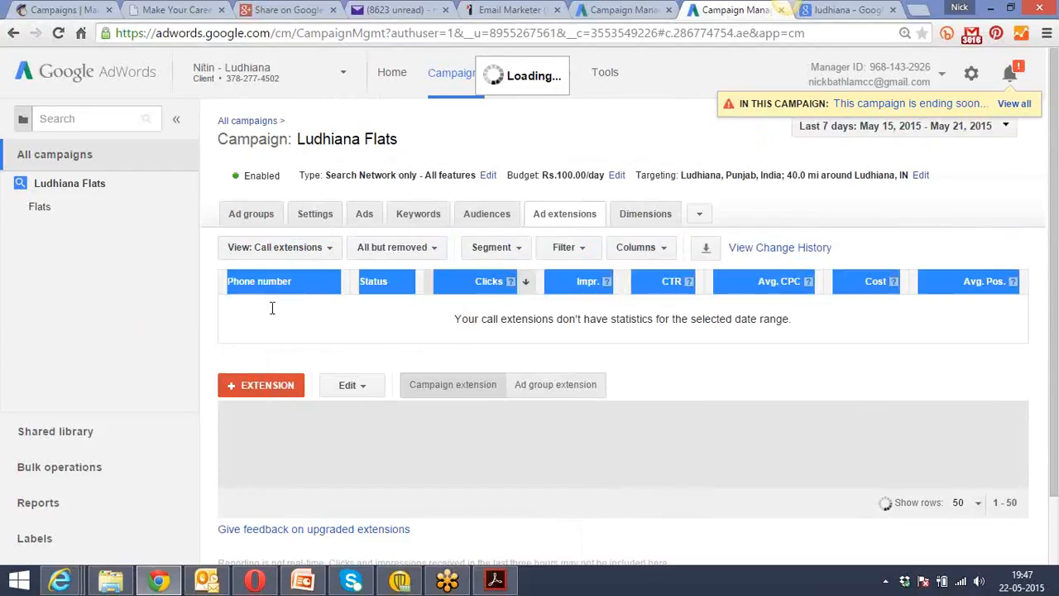
pyautogui.click(271, 308)
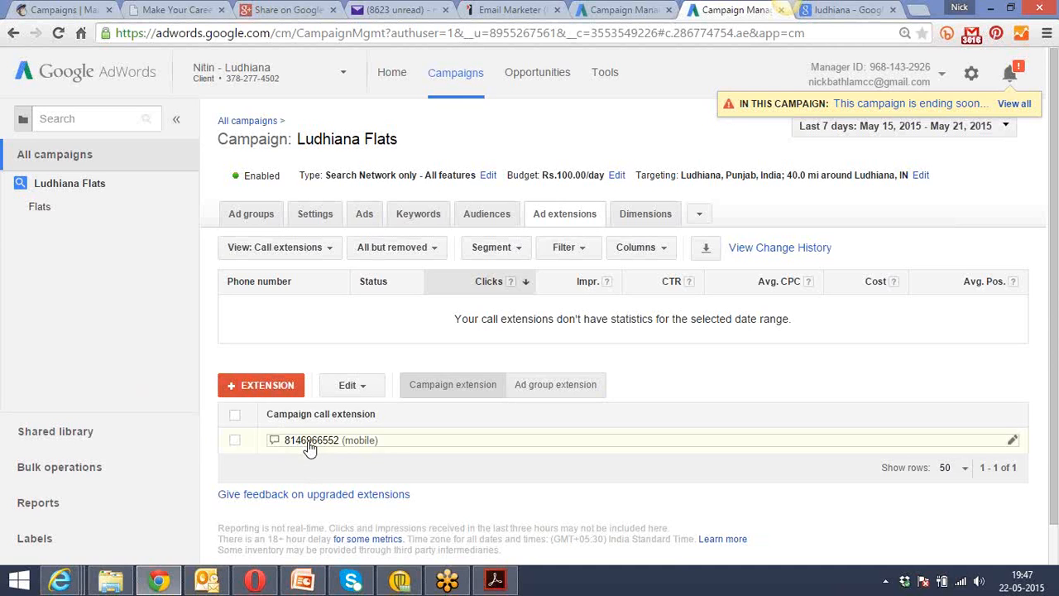
# Segment the call extensions statistics by time, using Day of the week.
pyautogui.click(522, 255)
pyautogui.moveTo(529, 309)
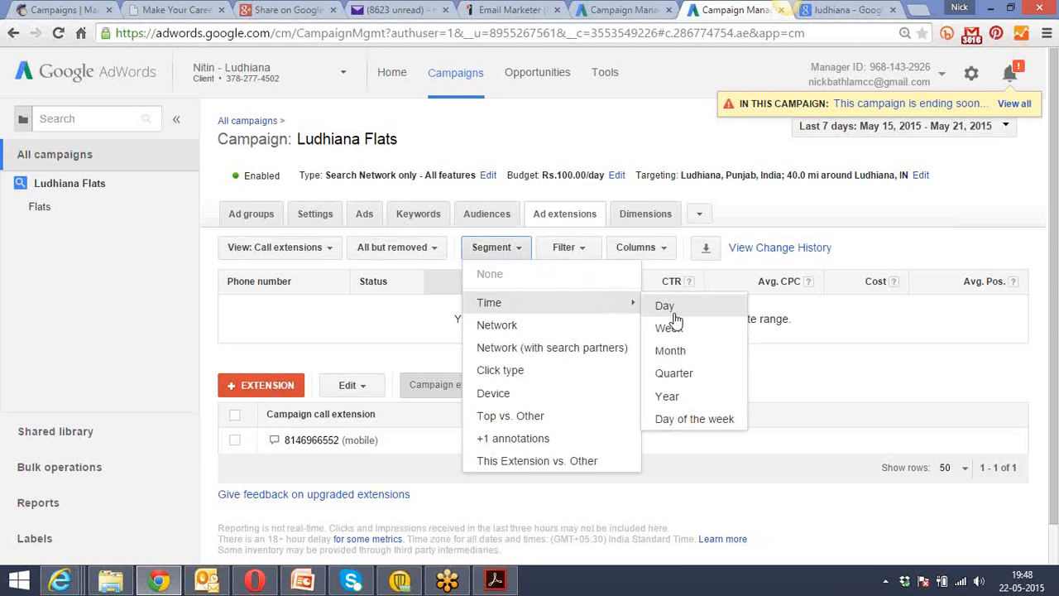
pyautogui.click(701, 422)
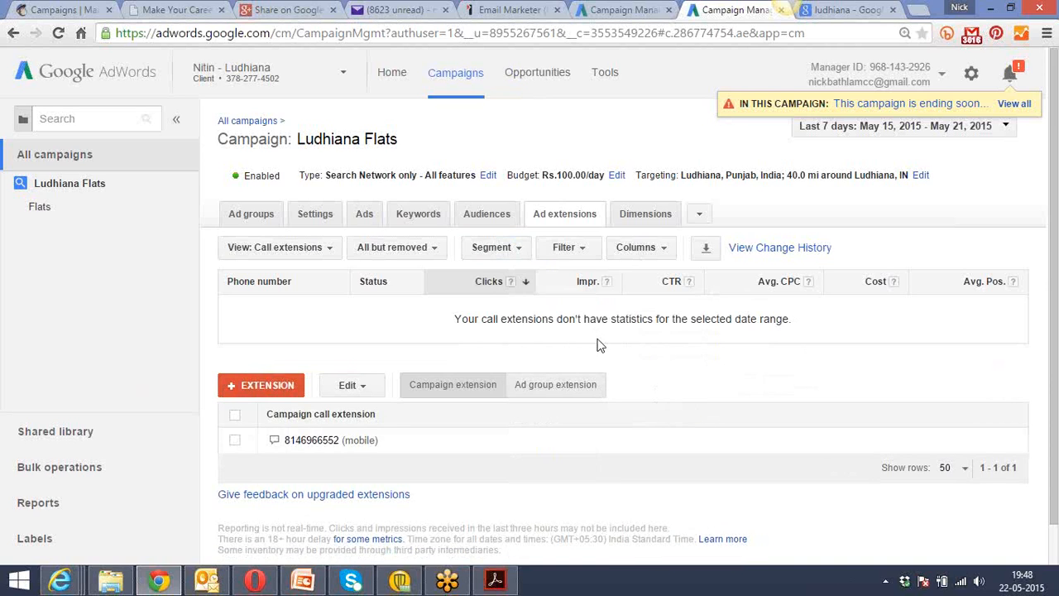
# Segment the call extensions statistics by Device, and switch the segment to Top vs. Other.
pyautogui.click(525, 256)
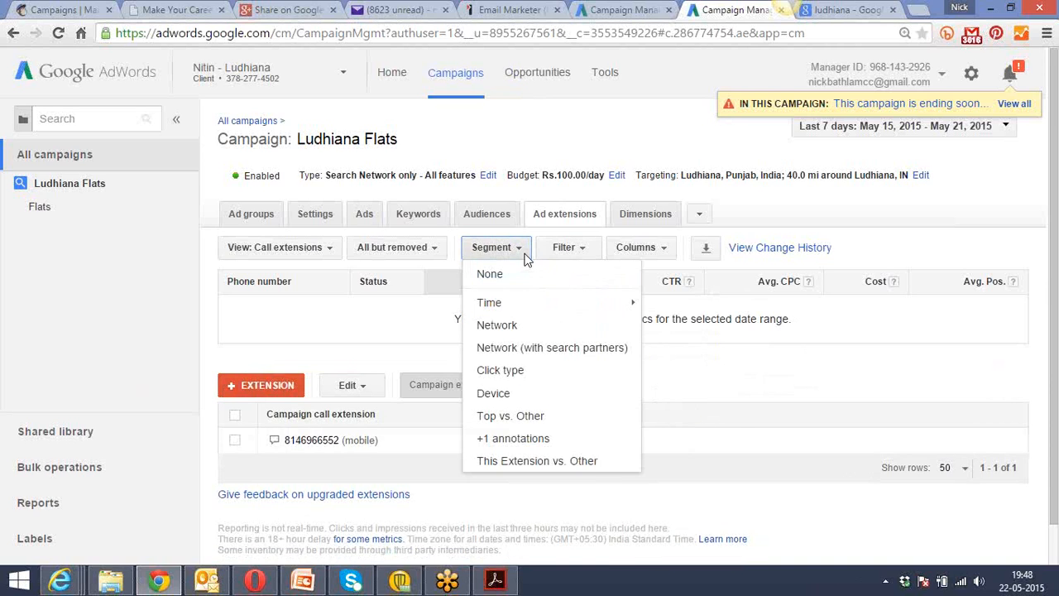
pyautogui.click(516, 396)
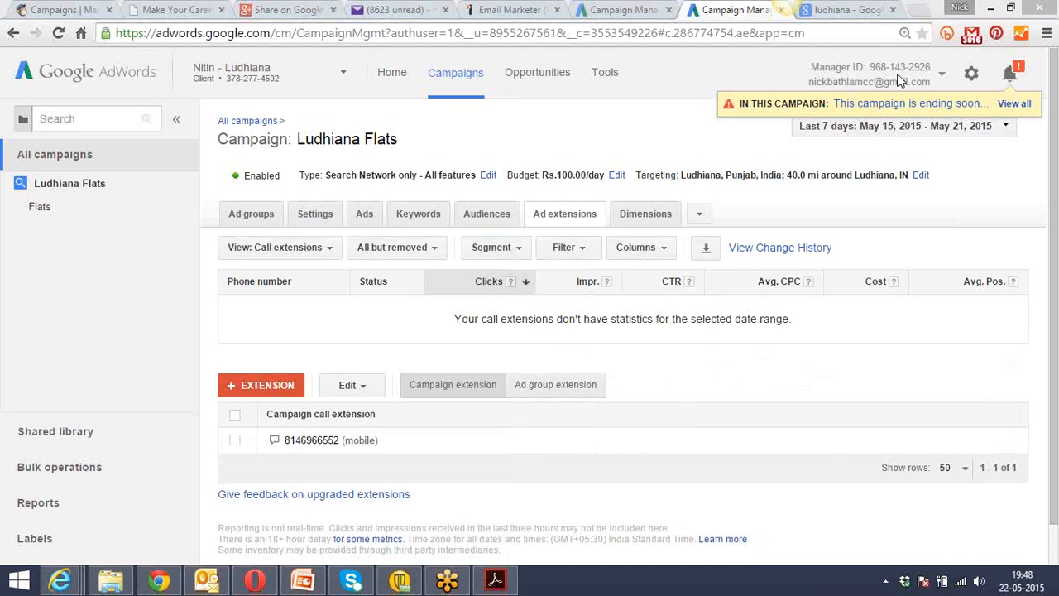
pyautogui.click(582, 252)
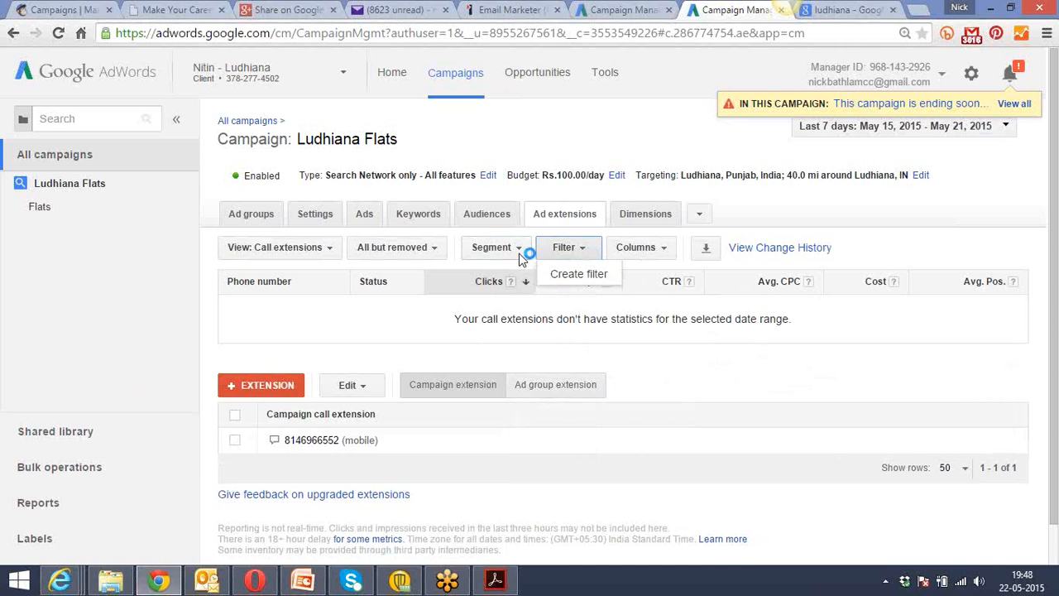
pyautogui.click(520, 249)
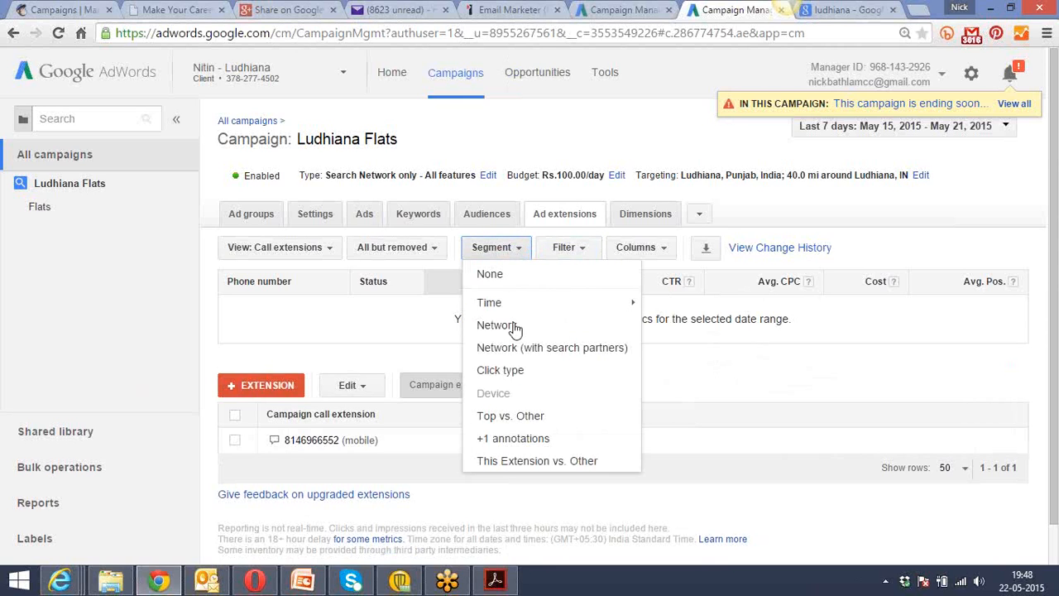
pyautogui.click(523, 421)
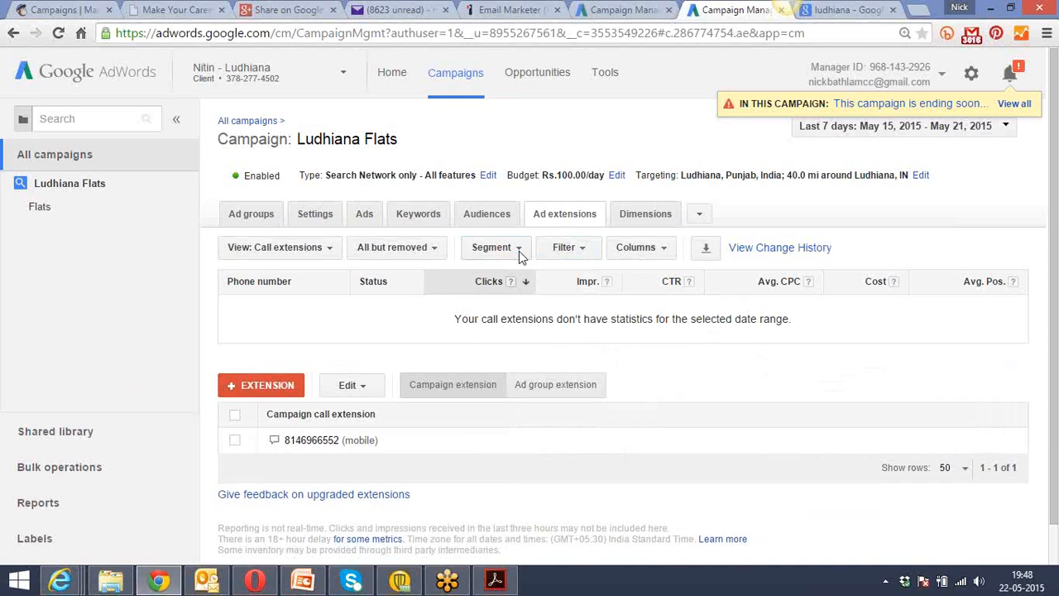
# Set the call extensions segment to None and look over the available segment options.
pyautogui.click(519, 251)
pyautogui.click(502, 273)
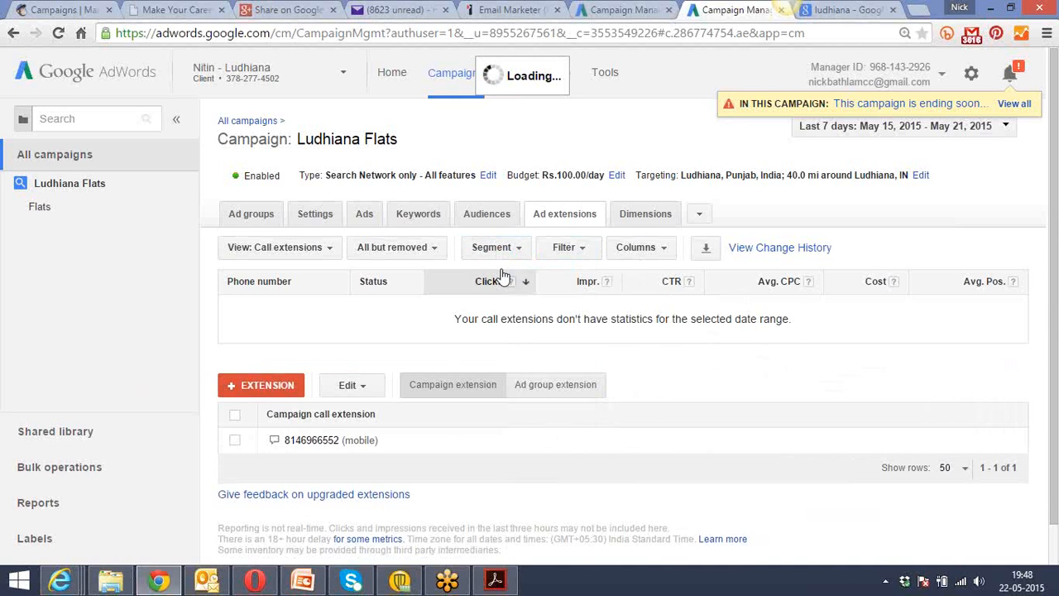
pyautogui.click(515, 247)
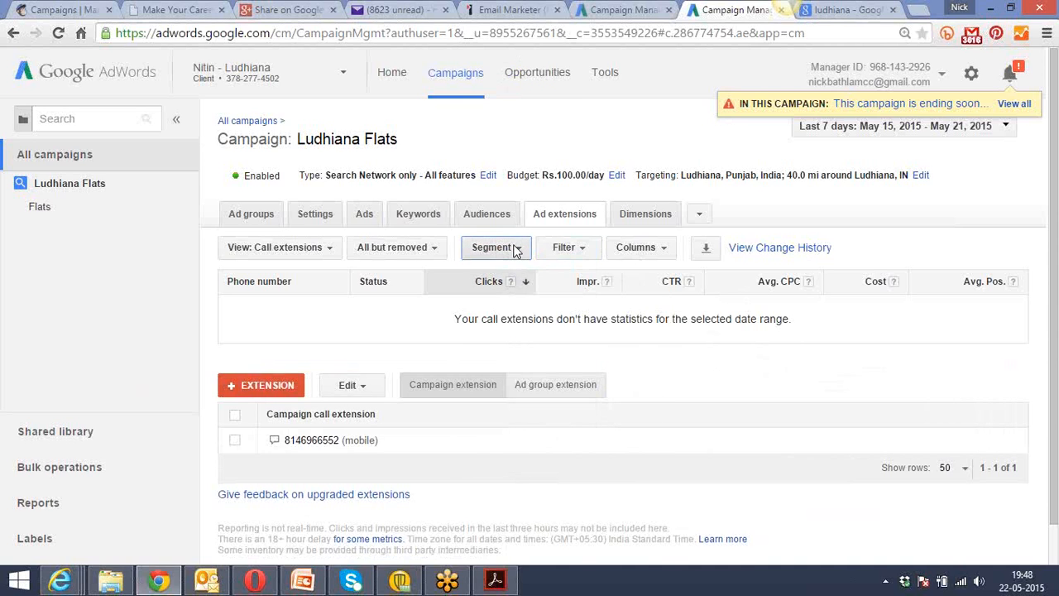
pyautogui.moveTo(508, 308)
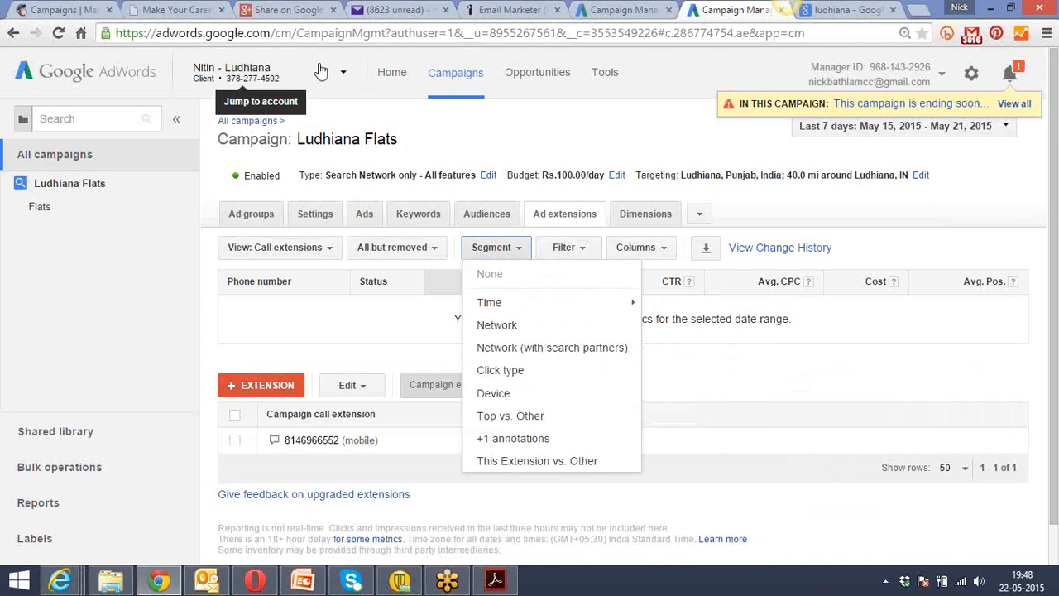
# Switch from the current client account to the CECSPL 1 account.
pyautogui.click(346, 77)
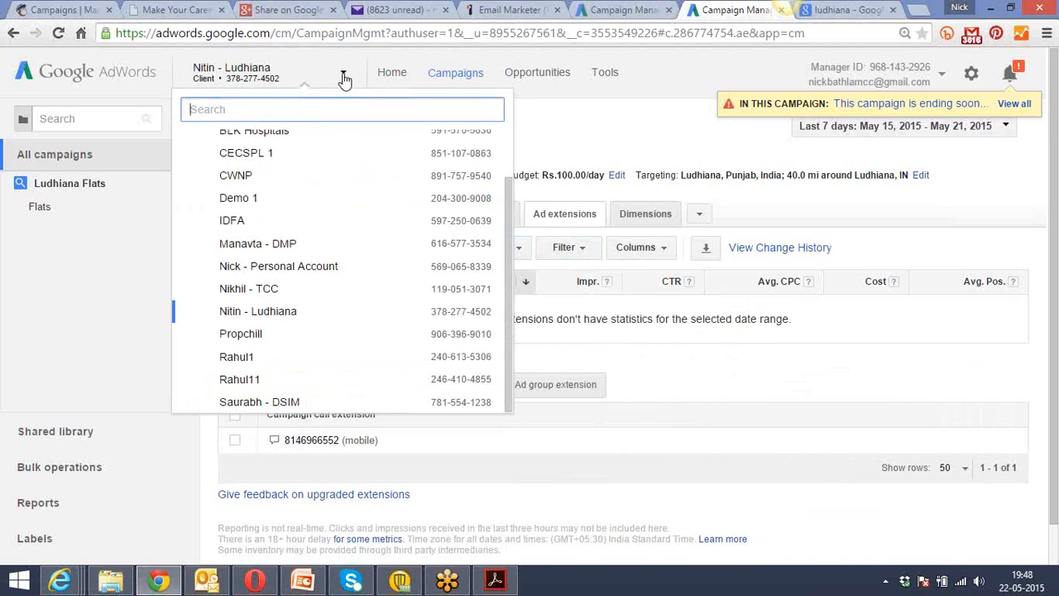
pyautogui.click(323, 153)
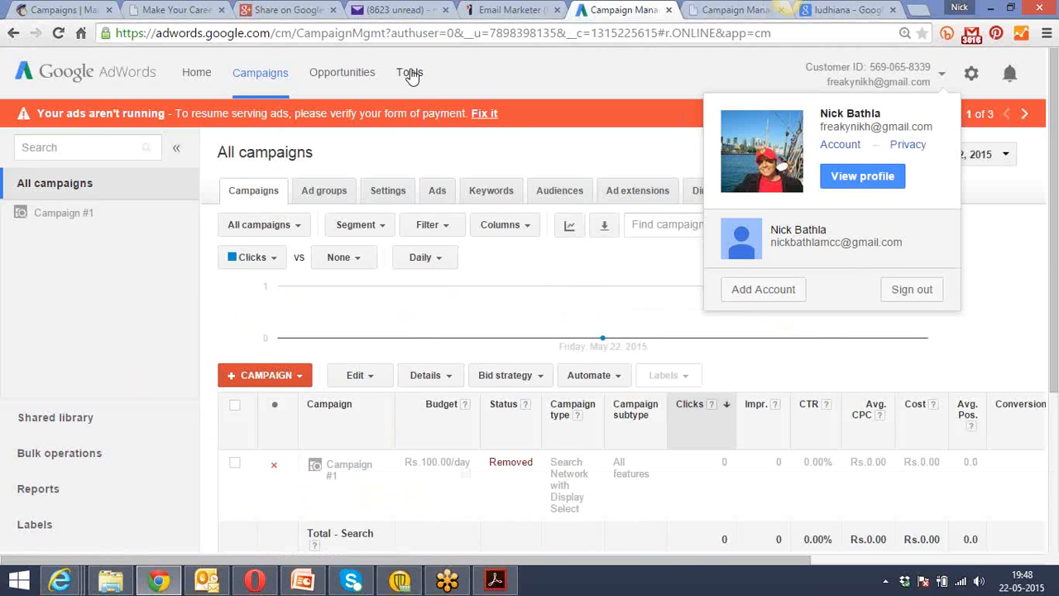
# In the other AdWords account's browser tab, open Keyword Planner and enter "home in ludhiana" as the product for a new keyword search.
pyautogui.click(410, 74)
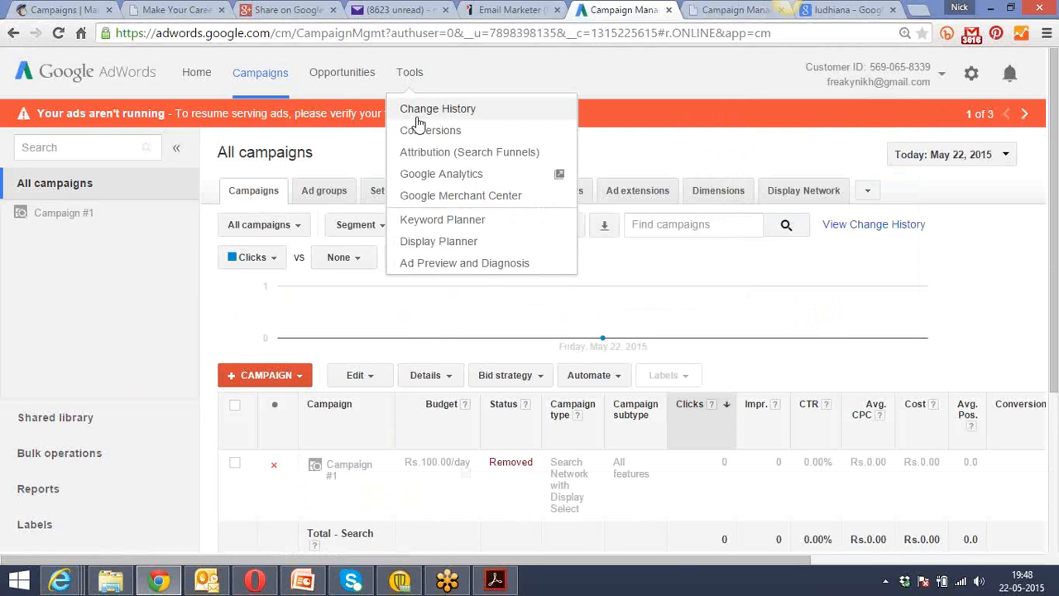
pyautogui.click(441, 222)
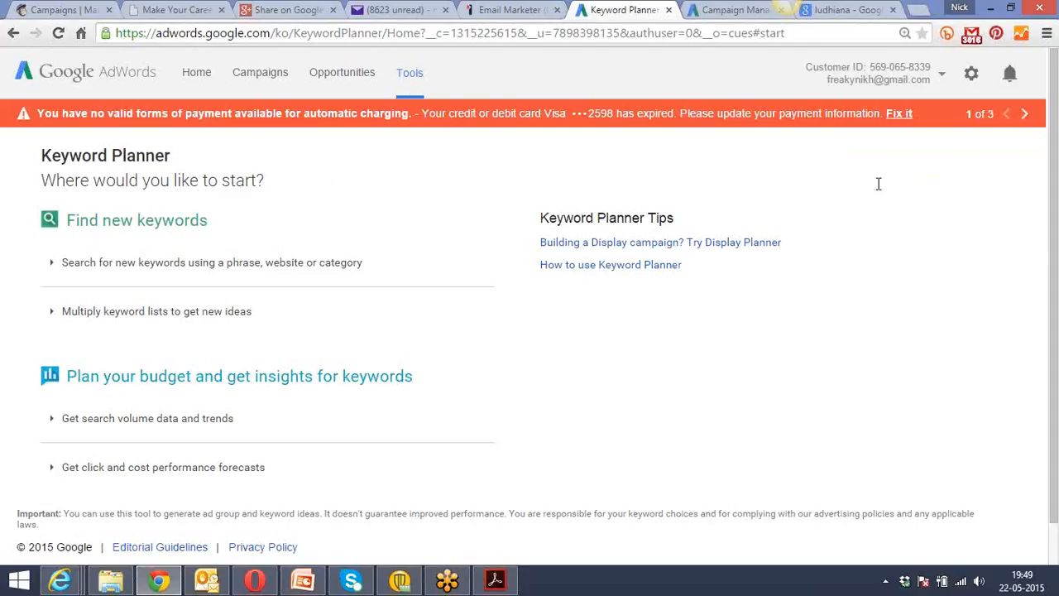
pyautogui.click(255, 279)
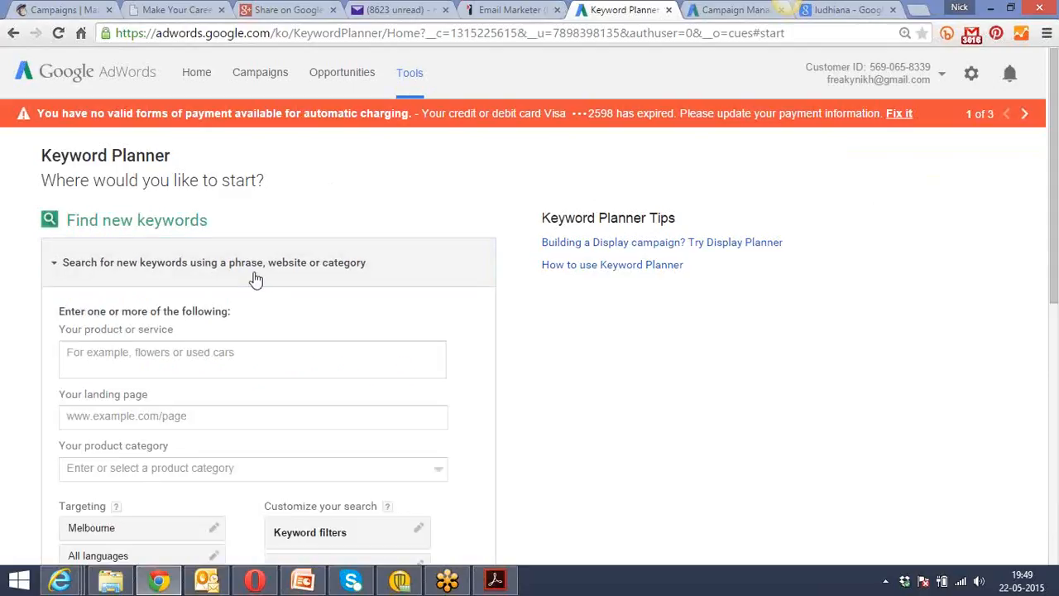
pyautogui.click(211, 354)
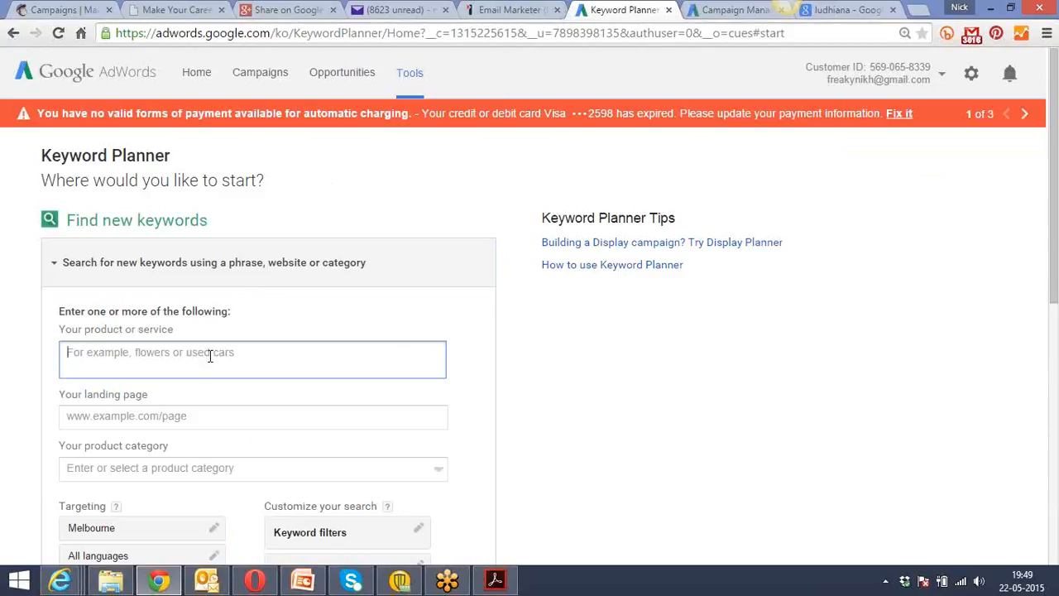
pyautogui.write('ho')
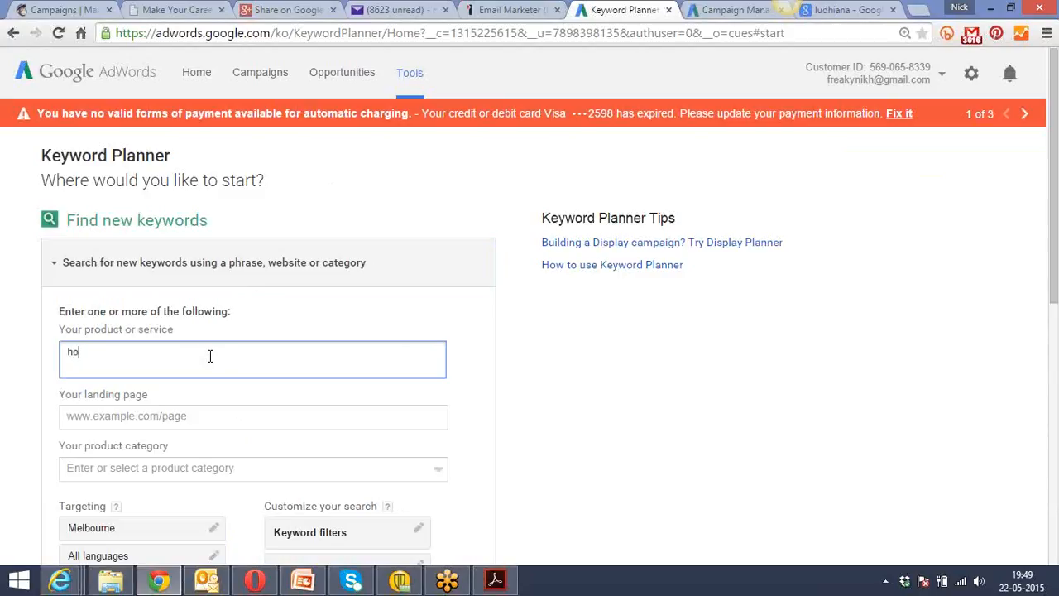
pyautogui.write('em in ludhiana')
pyautogui.click(183, 418)
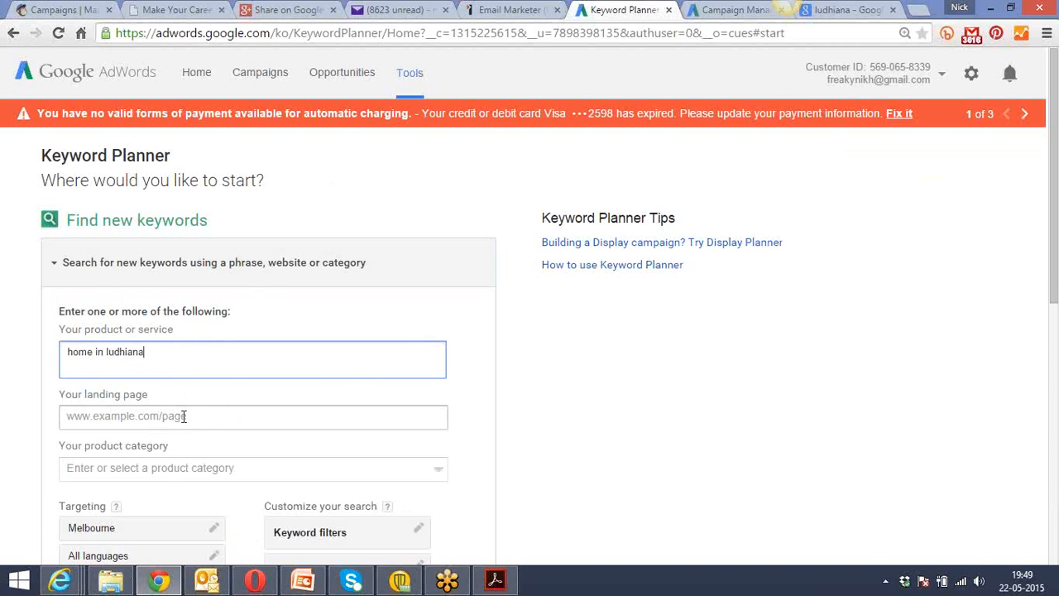
# Remove Melbourne from the keyword search's location targeting and try to get keyword ideas.
pyautogui.scroll(-4, 618, 433)
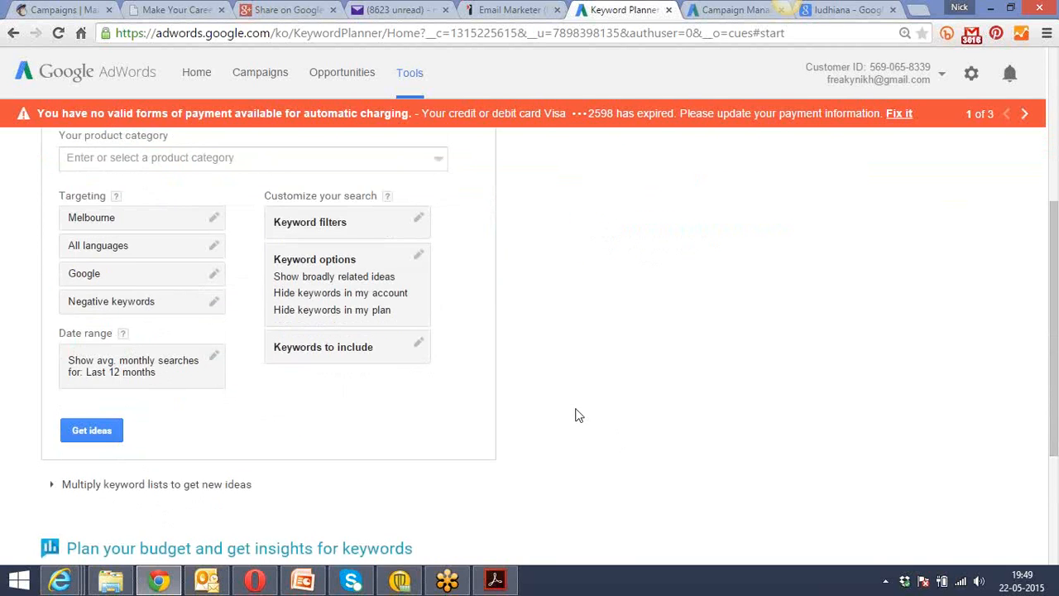
pyautogui.click(167, 220)
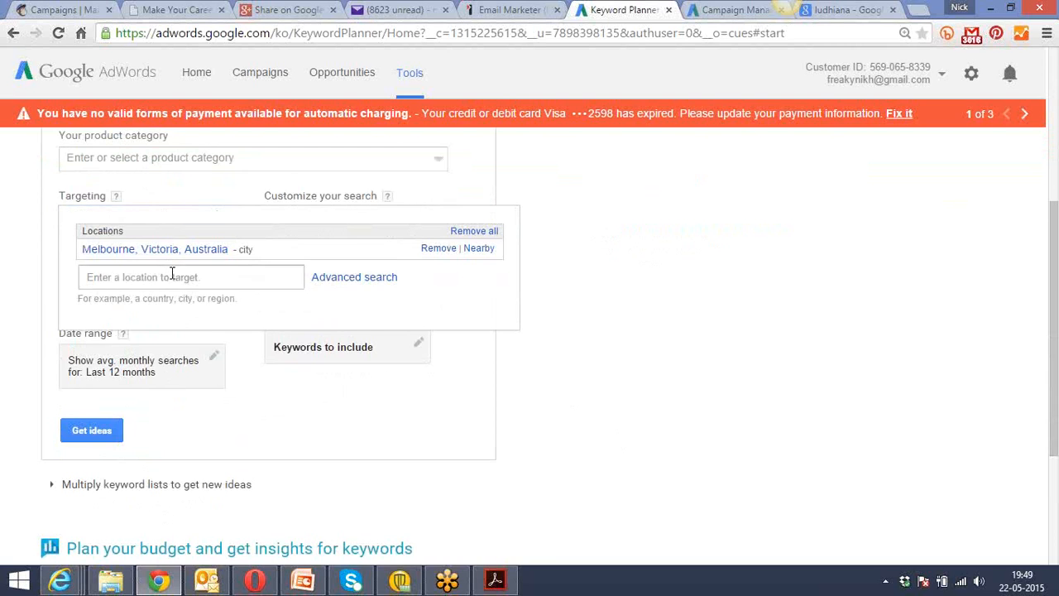
pyautogui.click(440, 249)
pyautogui.click(93, 427)
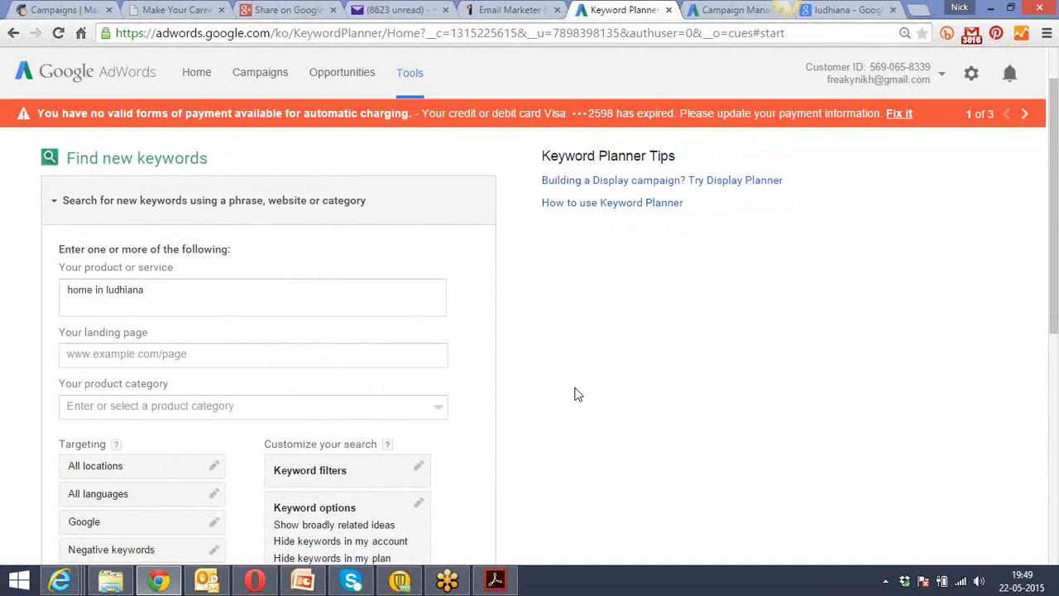
# Reload Keyword Planner from its start page.
pyautogui.click(417, 75)
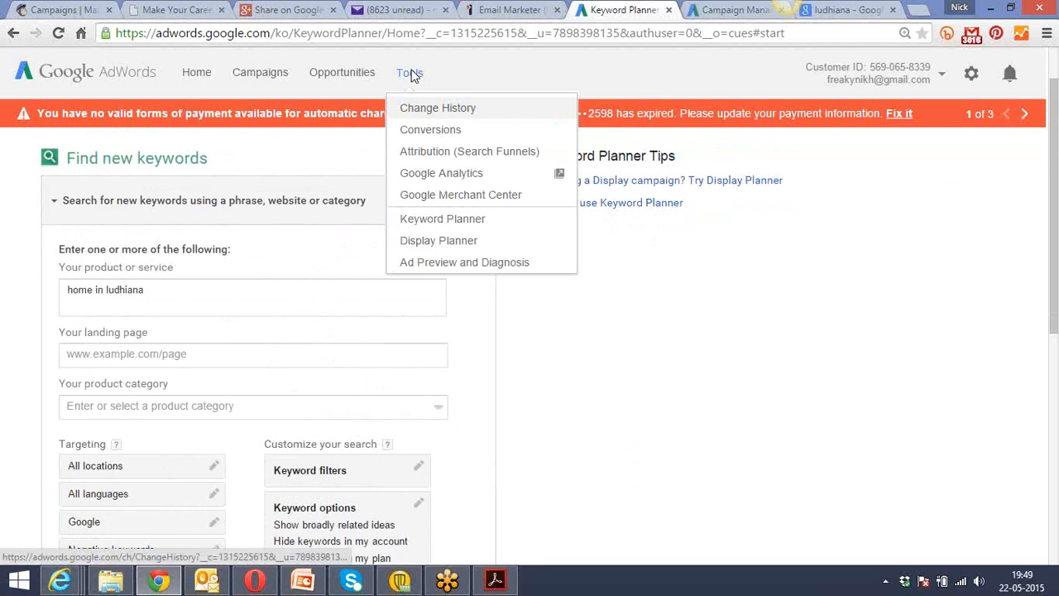
pyautogui.click(442, 221)
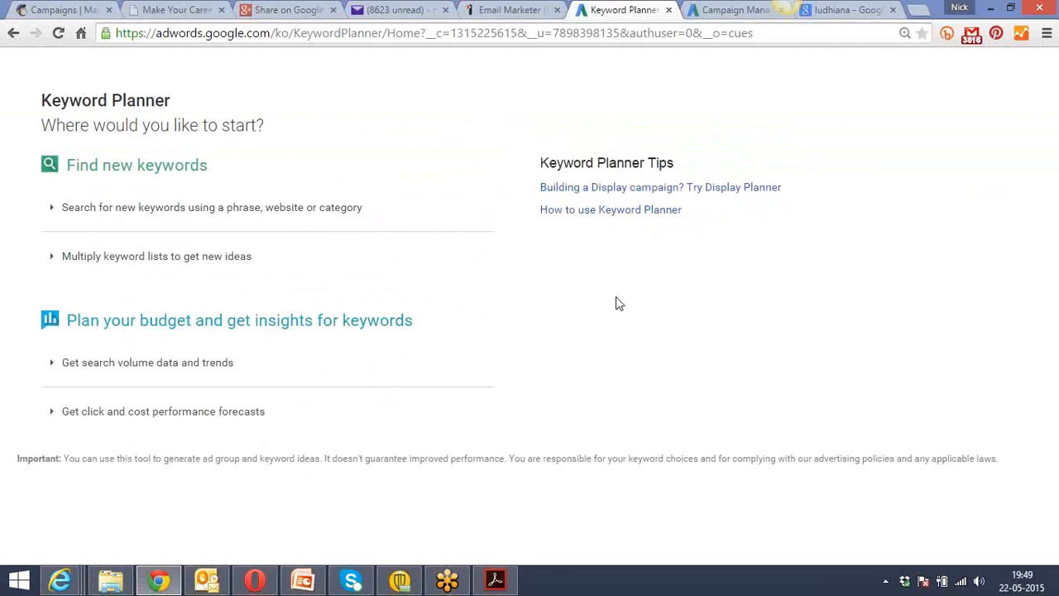
# Return to the CECSPL 1 account, list all its campaigns and set the date range to All time.
pyautogui.hotkey('ctrl', 'Tab')
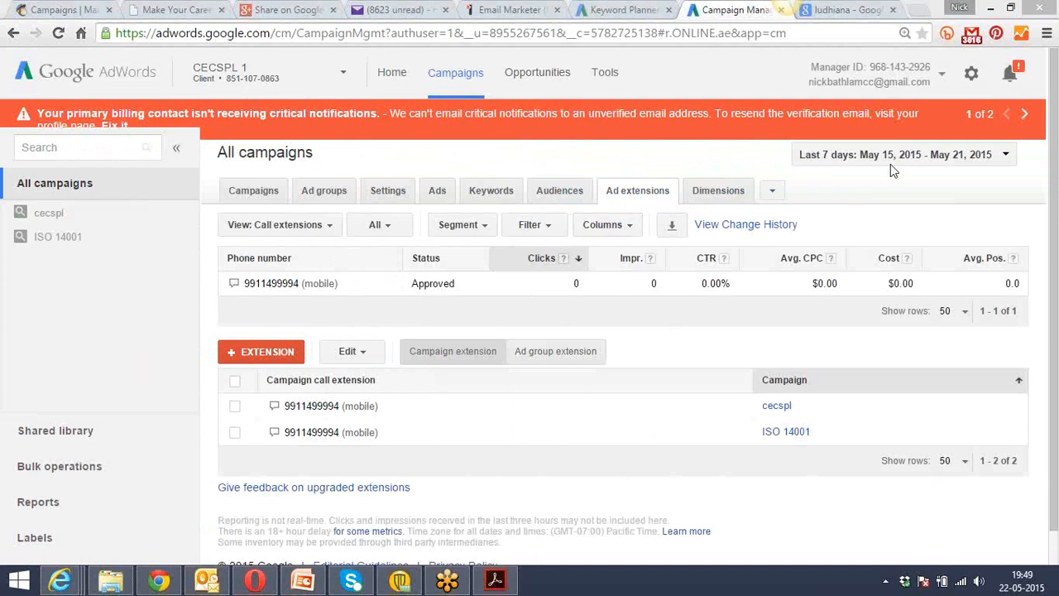
pyautogui.click(246, 191)
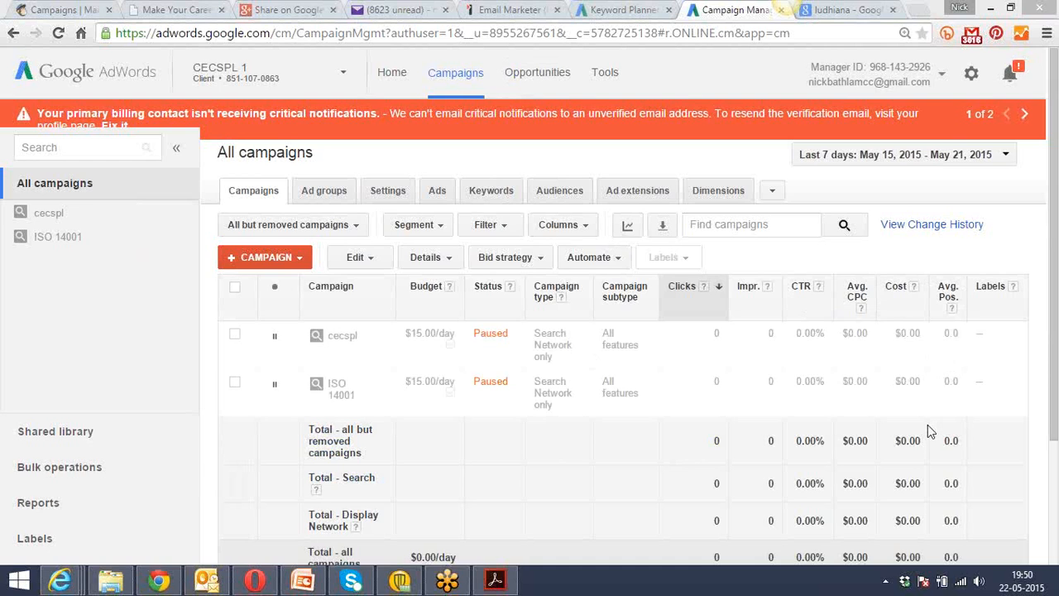
pyautogui.click(966, 159)
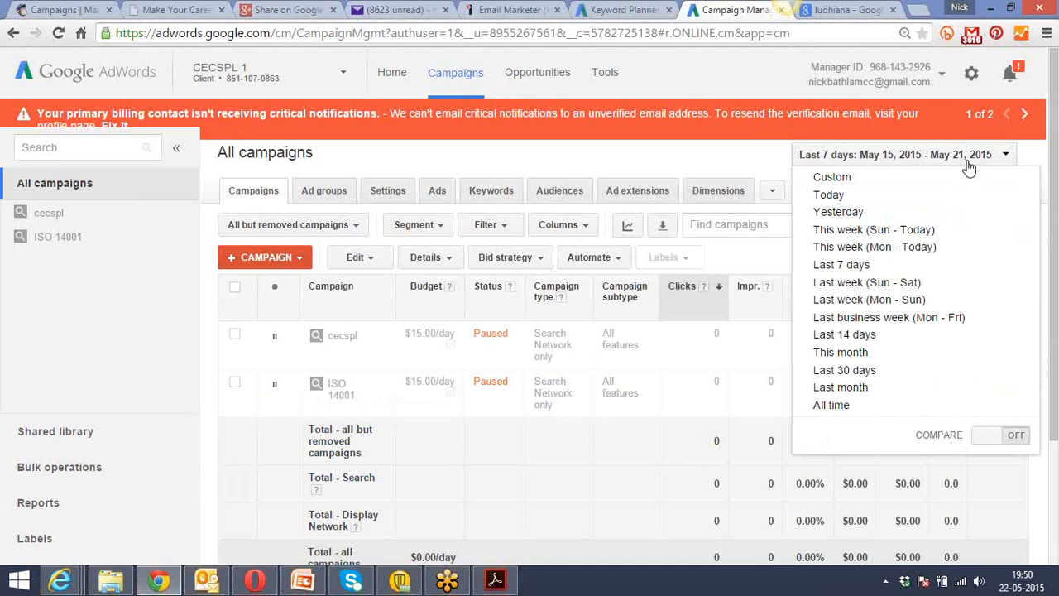
pyautogui.click(836, 404)
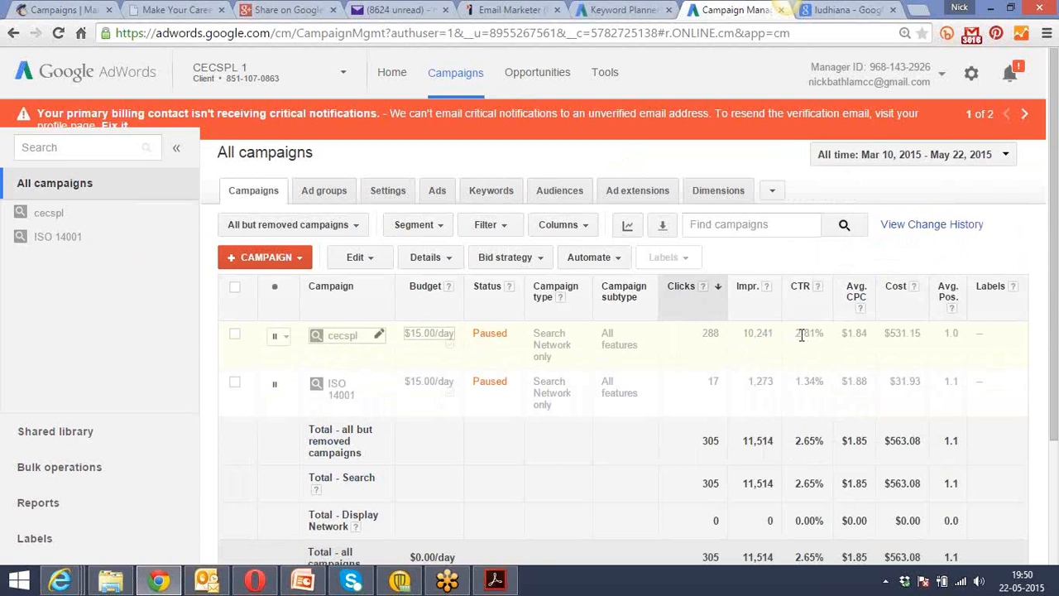
# Open the account's keyword list and examine the status details and quality scores of the ISO certification and quality management keywords.
pyautogui.click(495, 197)
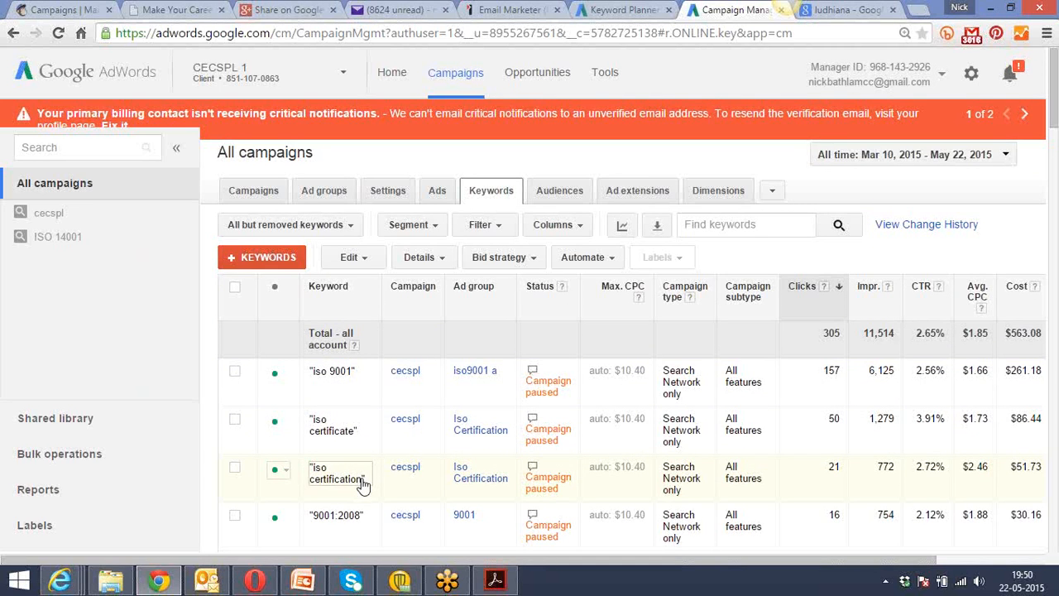
pyautogui.moveTo(532, 373)
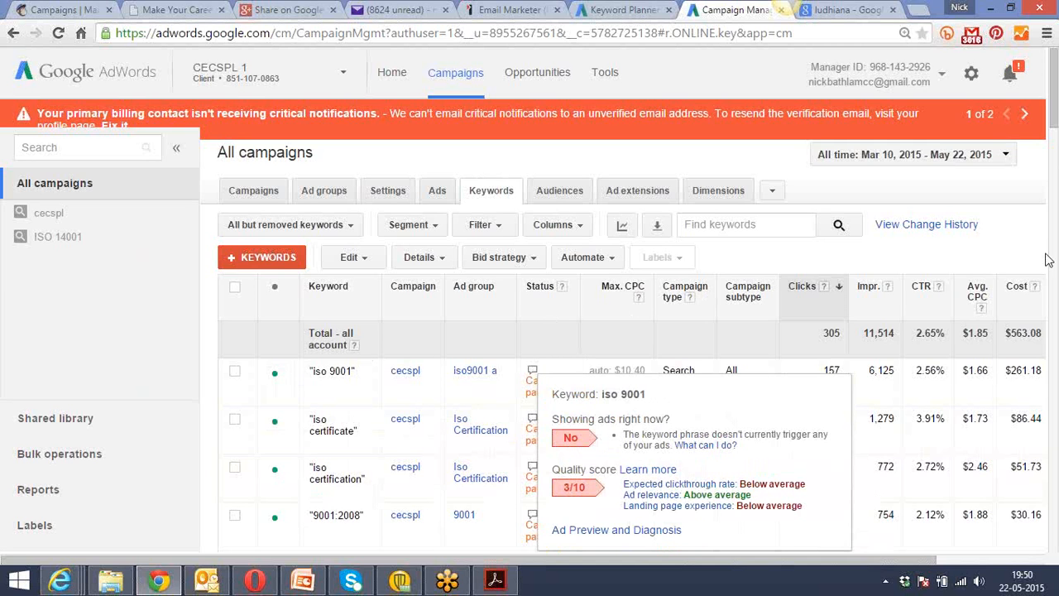
pyautogui.moveTo(1054, 123); pyautogui.dragTo(1056, 182)
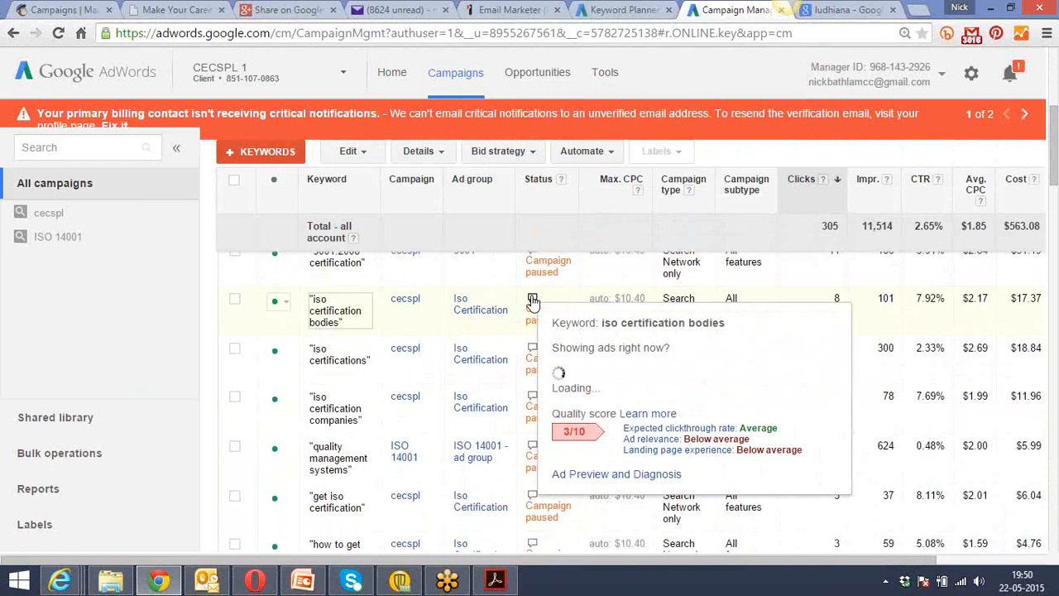
pyautogui.moveTo(533, 350)
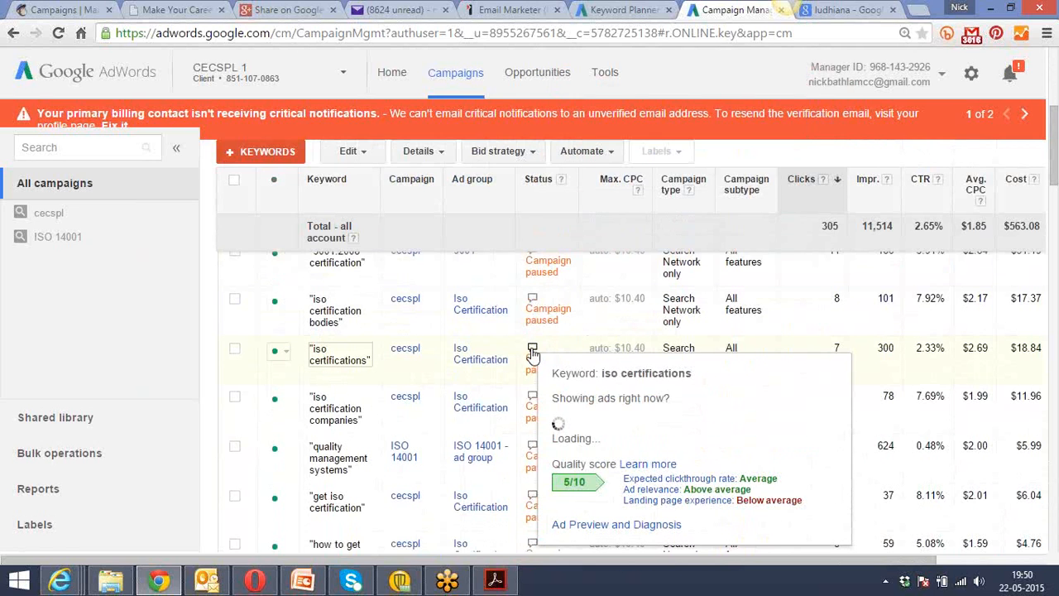
pyautogui.moveTo(533, 404)
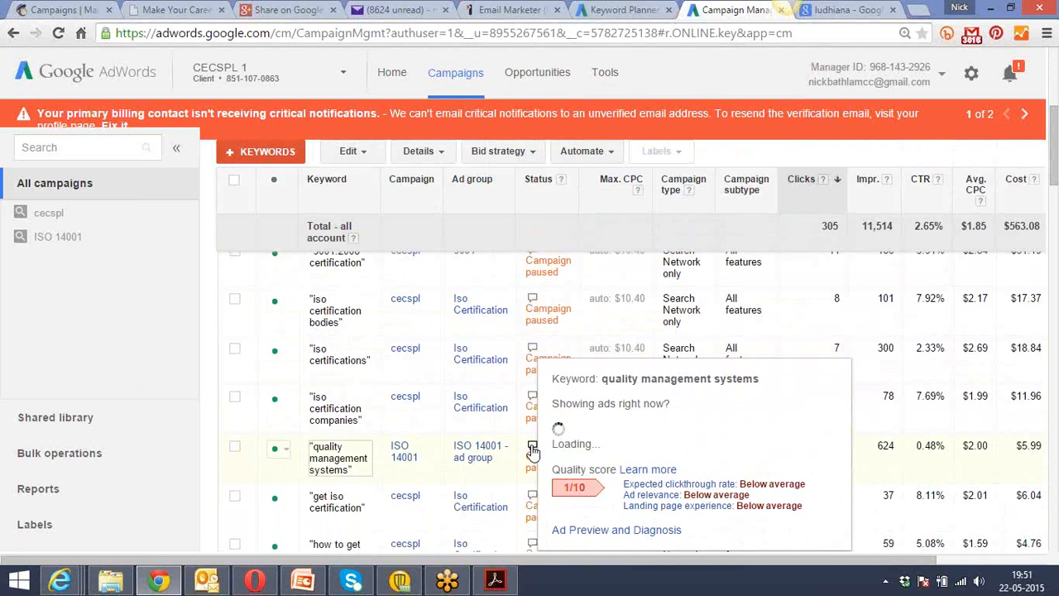
pyautogui.moveTo(533, 503)
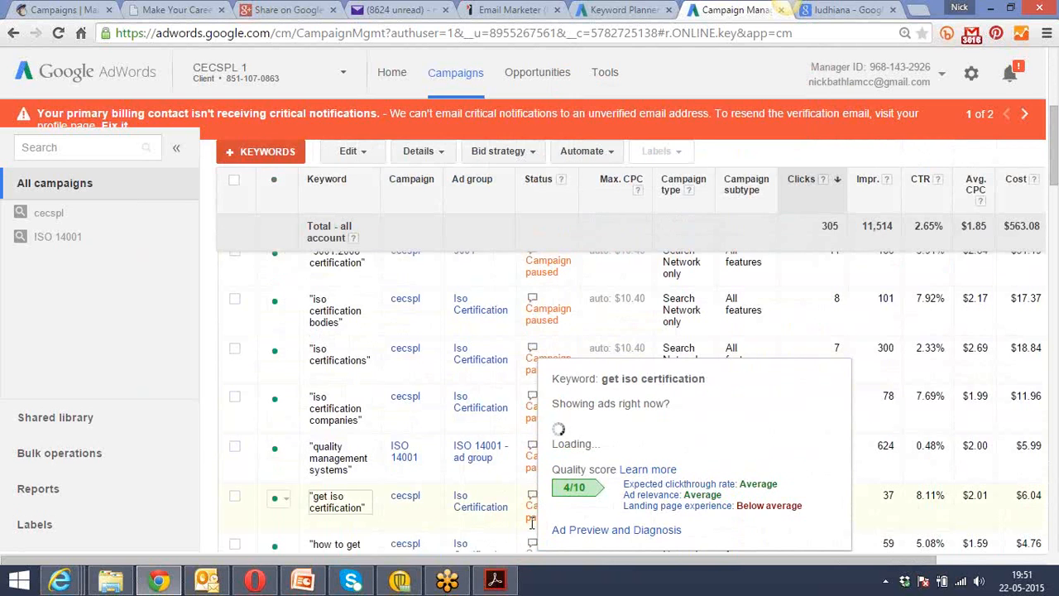
pyautogui.moveTo(534, 544)
pyautogui.moveTo(534, 303)
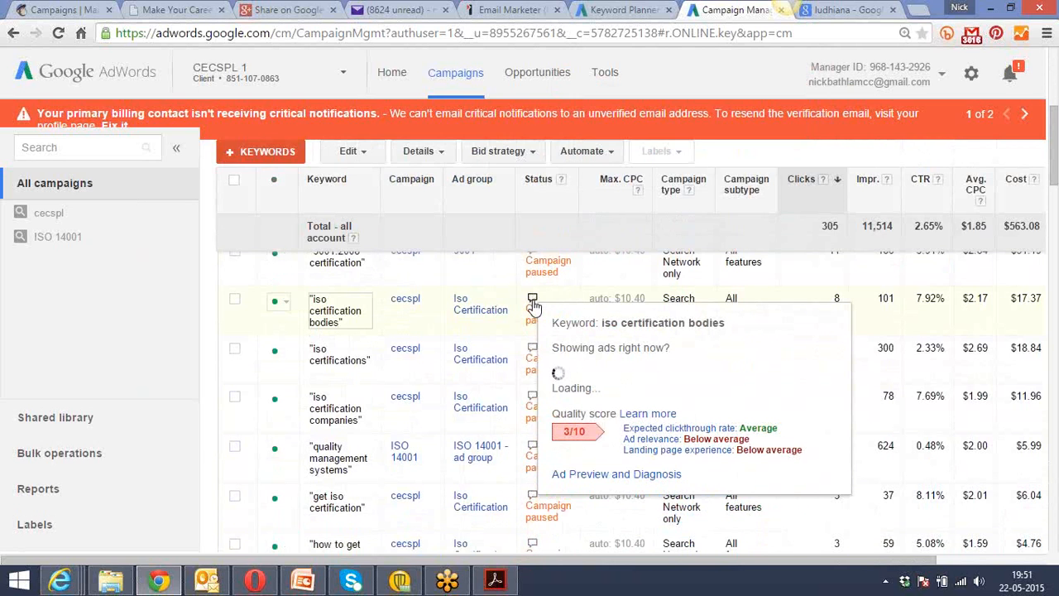
pyautogui.moveTo(1058, 168)
pyautogui.mouseDown()
pyautogui.moveTo(1057, 208)
pyautogui.moveTo(1057, 168)
pyautogui.mouseUp()
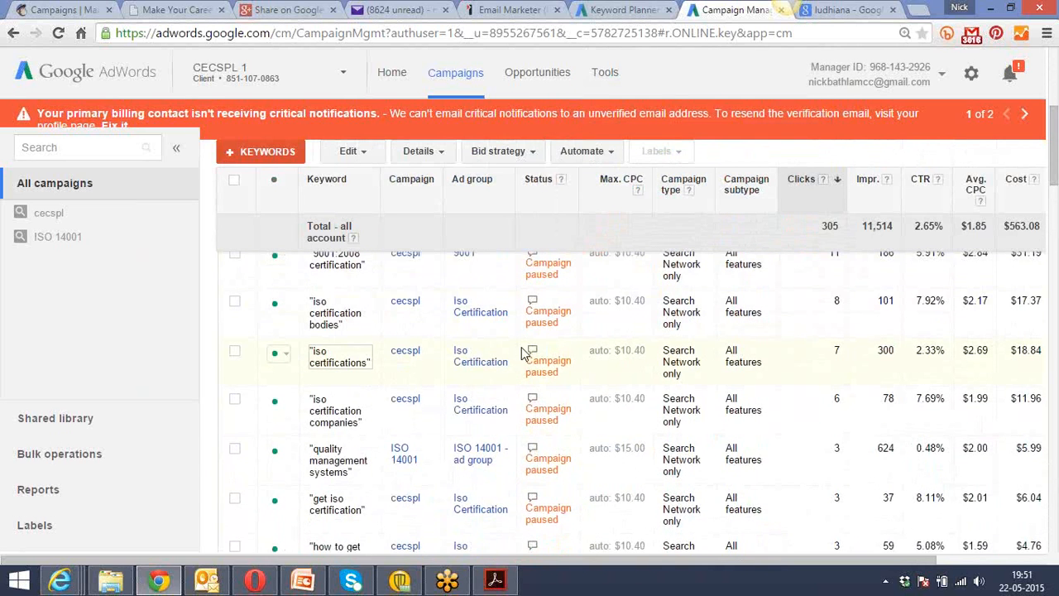
pyautogui.moveTo(534, 353)
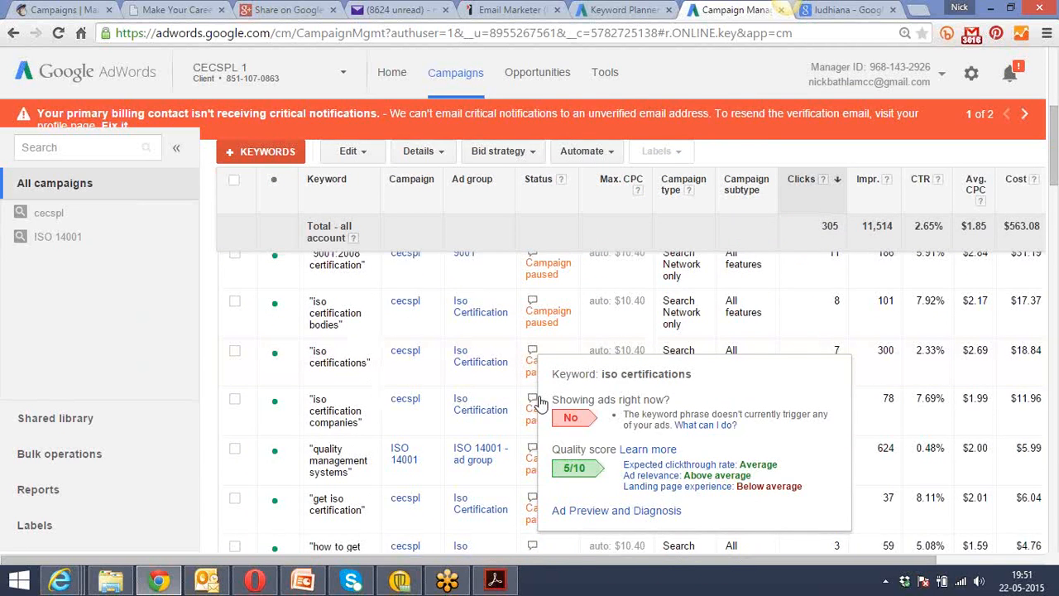
pyautogui.moveTo(534, 403)
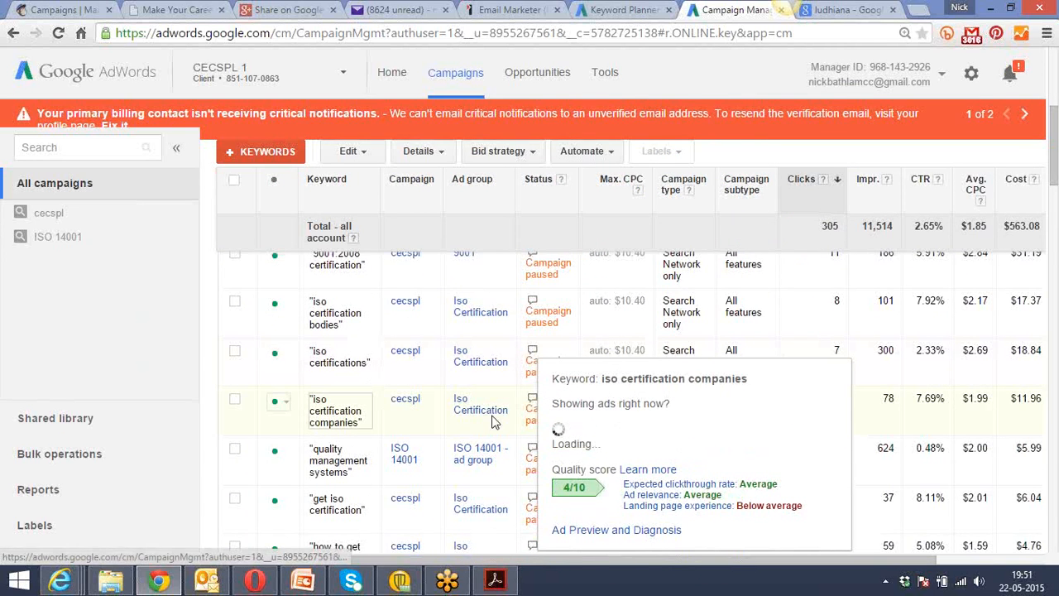
# Open the dimensions report for all campaigns and break the performance down by day of the week.
pyautogui.moveTo(534, 500)
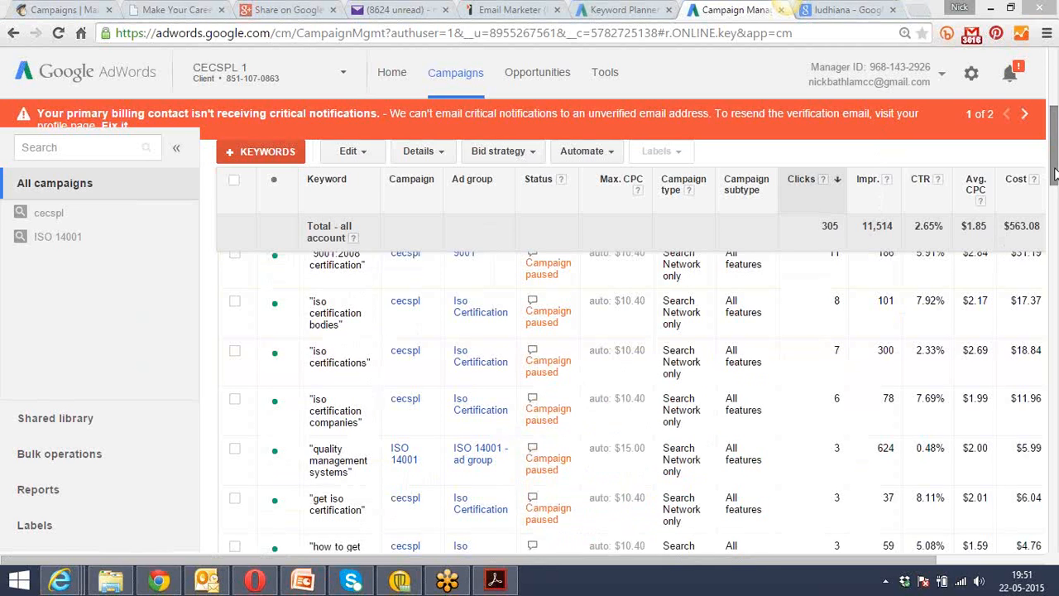
pyautogui.moveTo(1054, 163); pyautogui.dragTo(1051, 103)
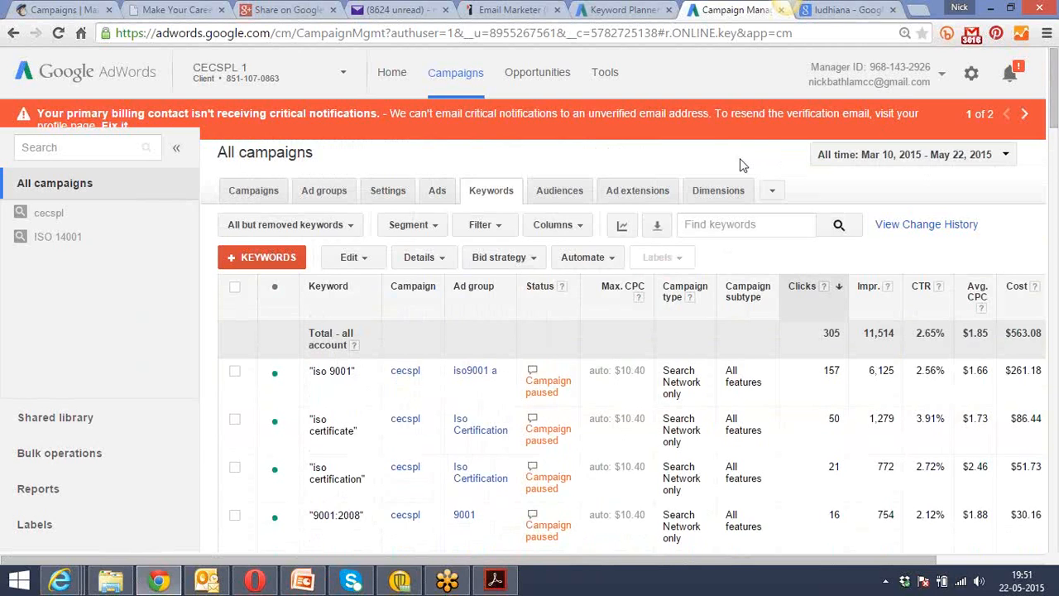
pyautogui.click(711, 195)
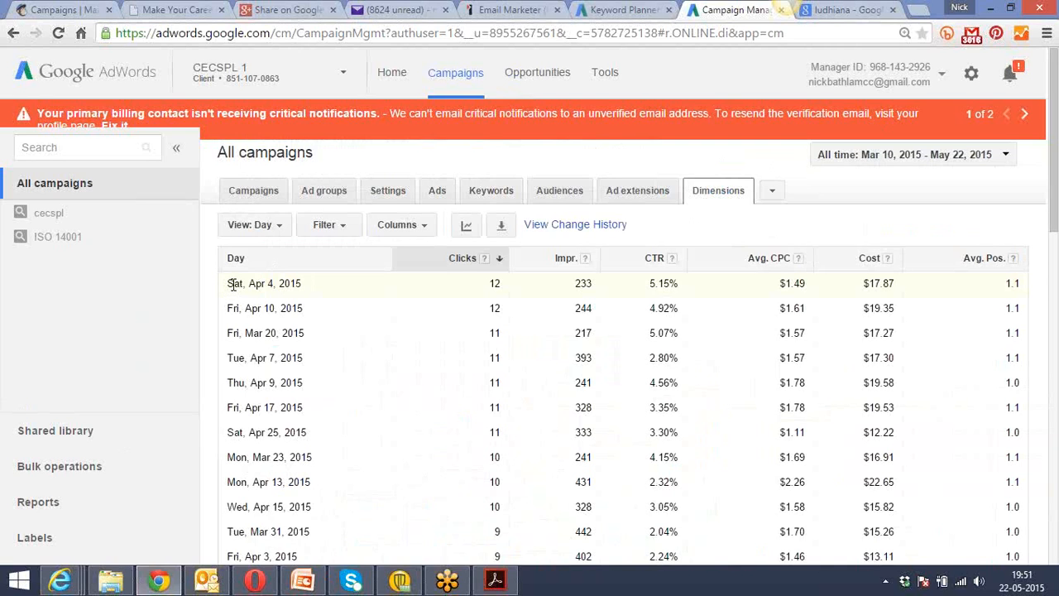
pyautogui.click(274, 227)
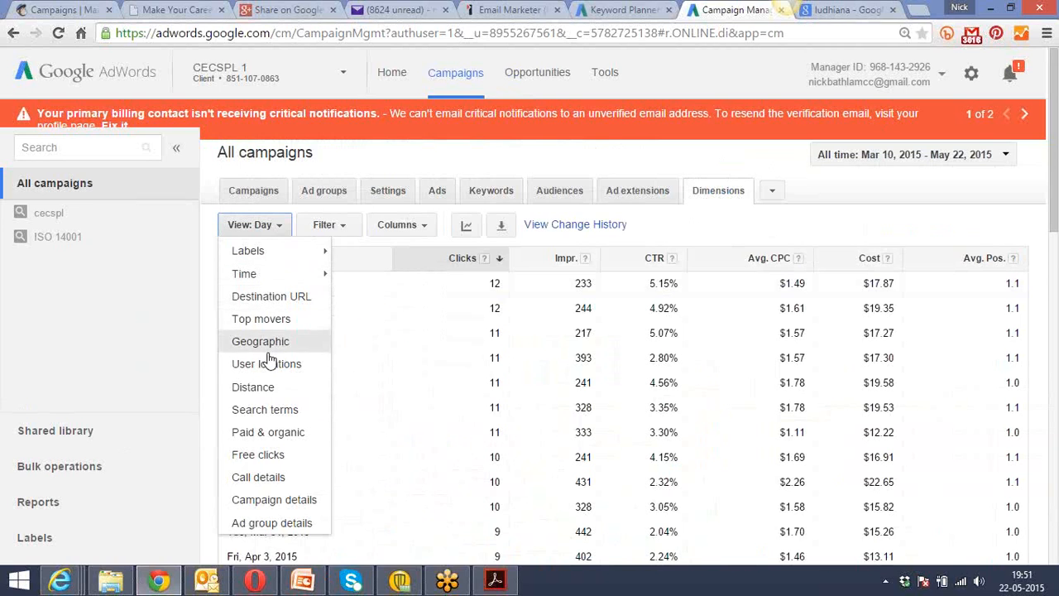
pyautogui.moveTo(274, 276)
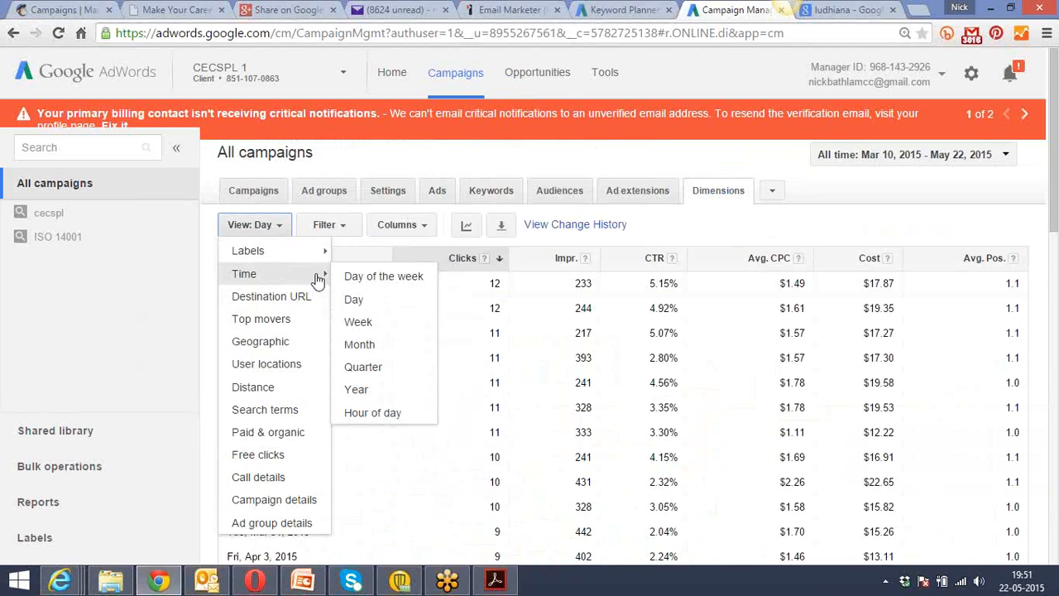
pyautogui.click(361, 282)
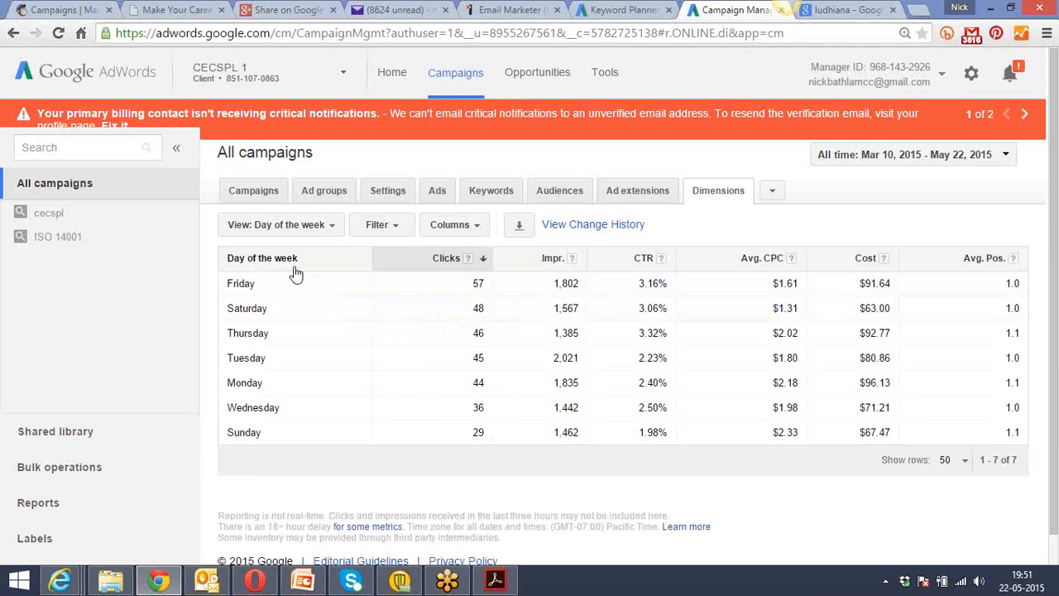
# Compare the click-through rates of Friday, Sunday and Thursday in the day-of-the-week report.
pyautogui.moveTo(640, 283); pyautogui.dragTo(667, 283)
pyautogui.click(639, 283)
pyautogui.moveTo(640, 433); pyautogui.dragTo(665, 436)
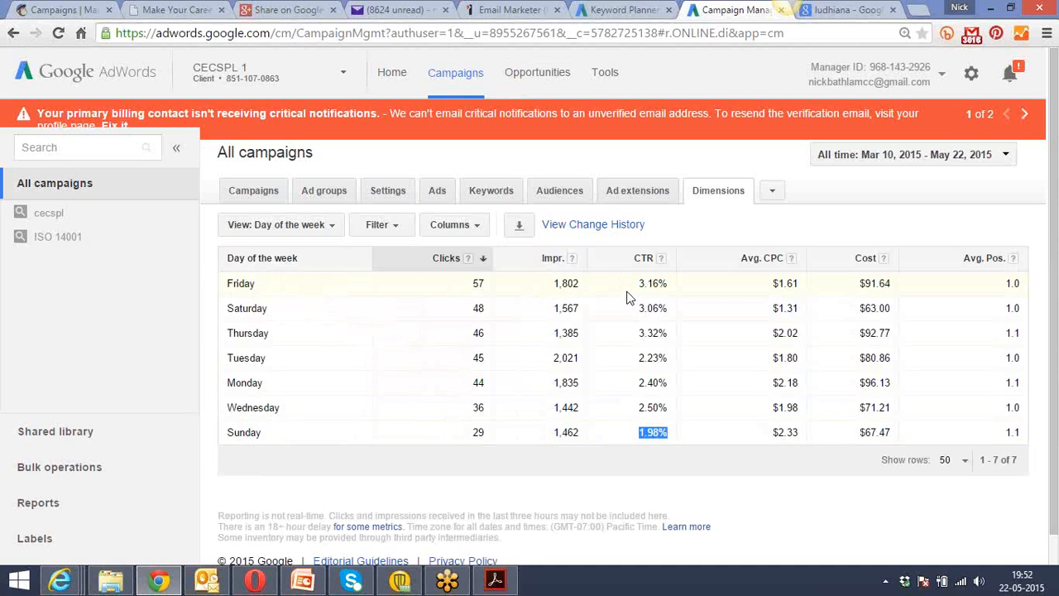
pyautogui.moveTo(638, 283); pyautogui.dragTo(668, 284)
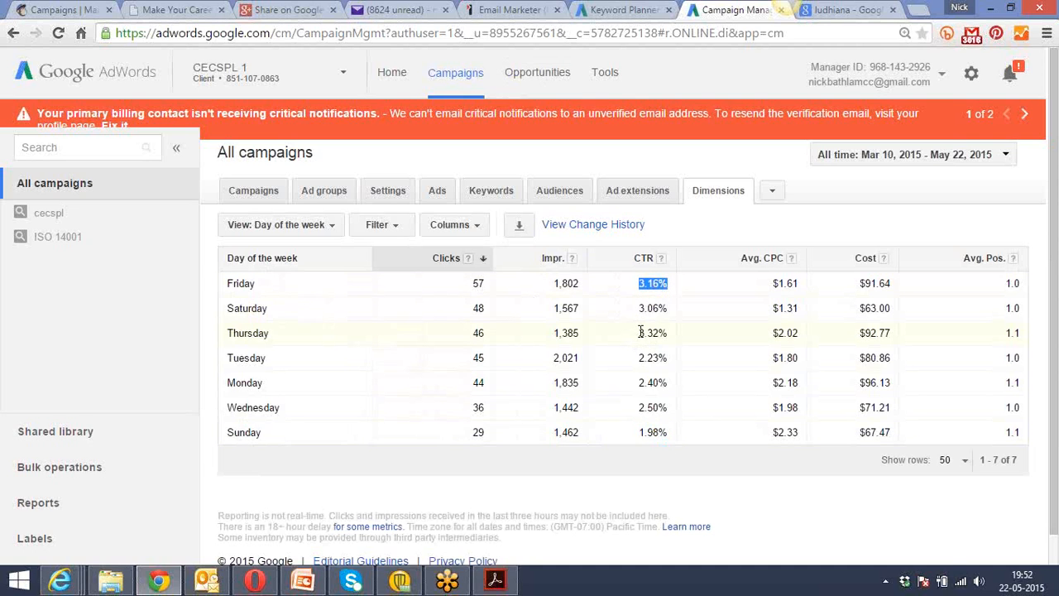
pyautogui.moveTo(638, 332); pyautogui.dragTo(671, 328)
# Break the performance down by hour of day and sort the hours by CTR, highest first.
pyautogui.click(335, 227)
pyautogui.moveTo(307, 276)
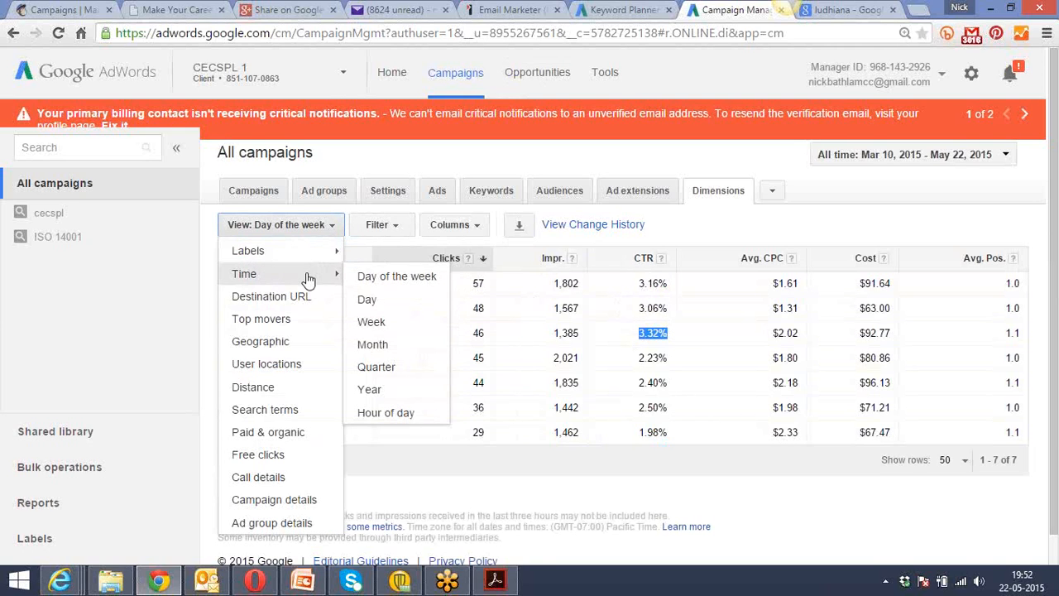
pyautogui.click(403, 412)
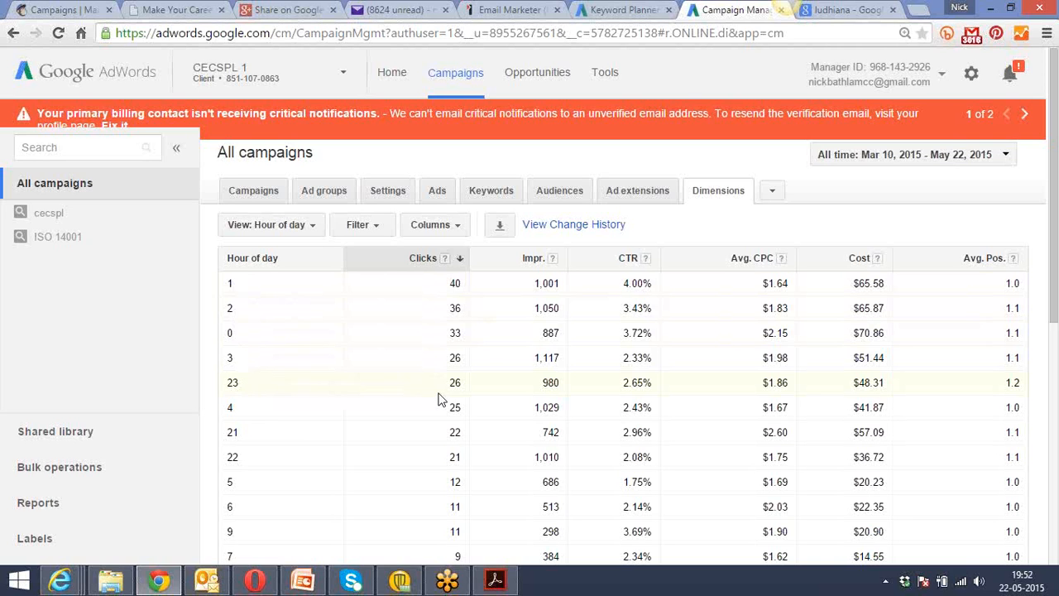
pyautogui.click(604, 268)
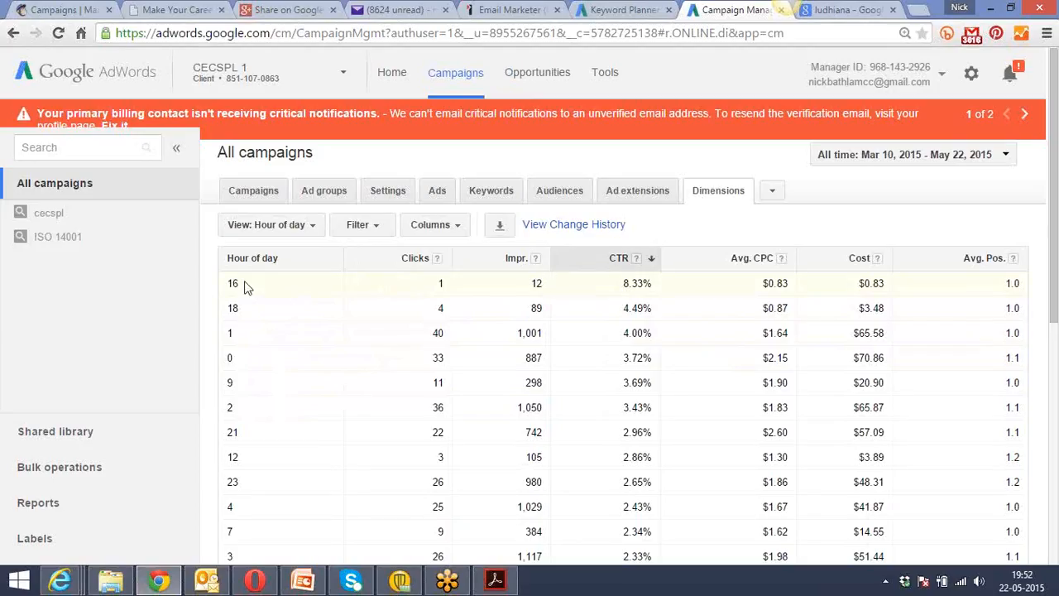
# Examine the click-through rates of hours 16 and 18 in the hourly report.
pyautogui.moveTo(243, 286); pyautogui.dragTo(233, 282)
pyautogui.click(634, 283)
pyautogui.moveTo(242, 313); pyautogui.dragTo(224, 313)
pyautogui.moveTo(619, 308); pyautogui.dragTo(645, 308)
# Switch the dimensions report to user locations and sort the locations by clicks, highest first.
pyautogui.click(318, 226)
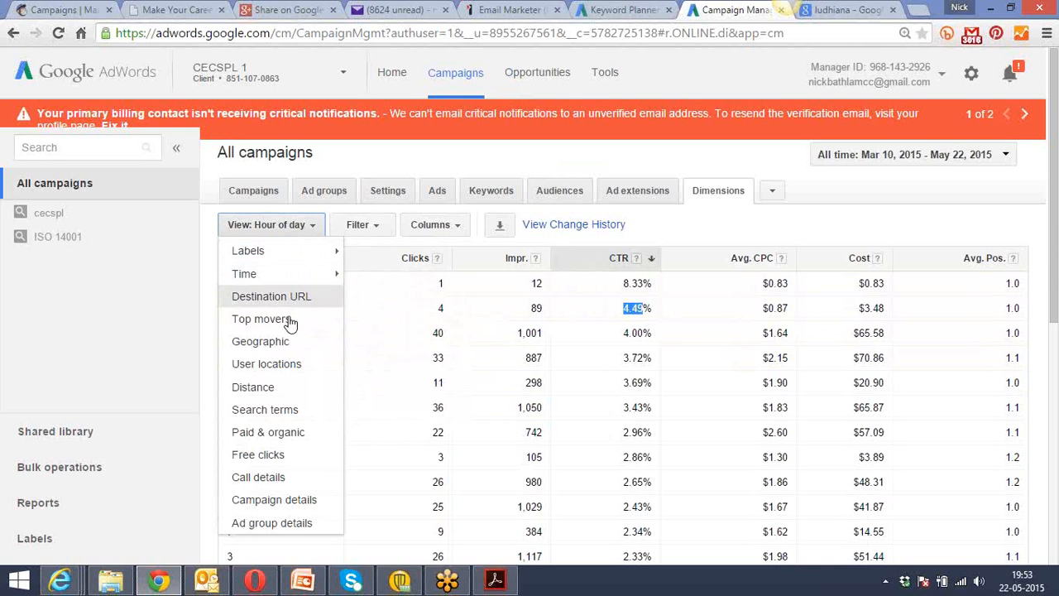
pyautogui.click(280, 365)
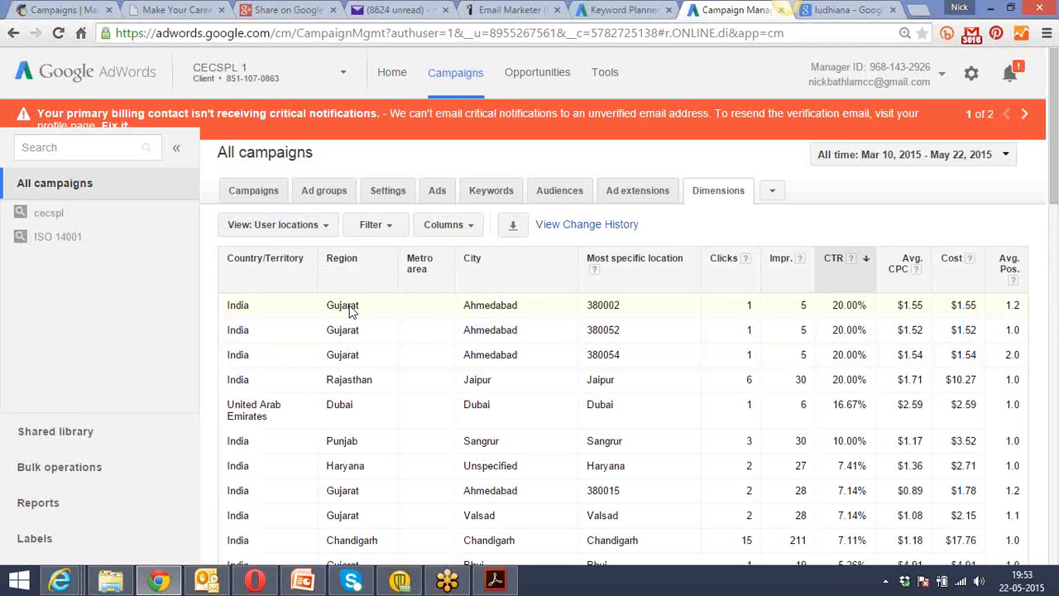
pyautogui.click(732, 277)
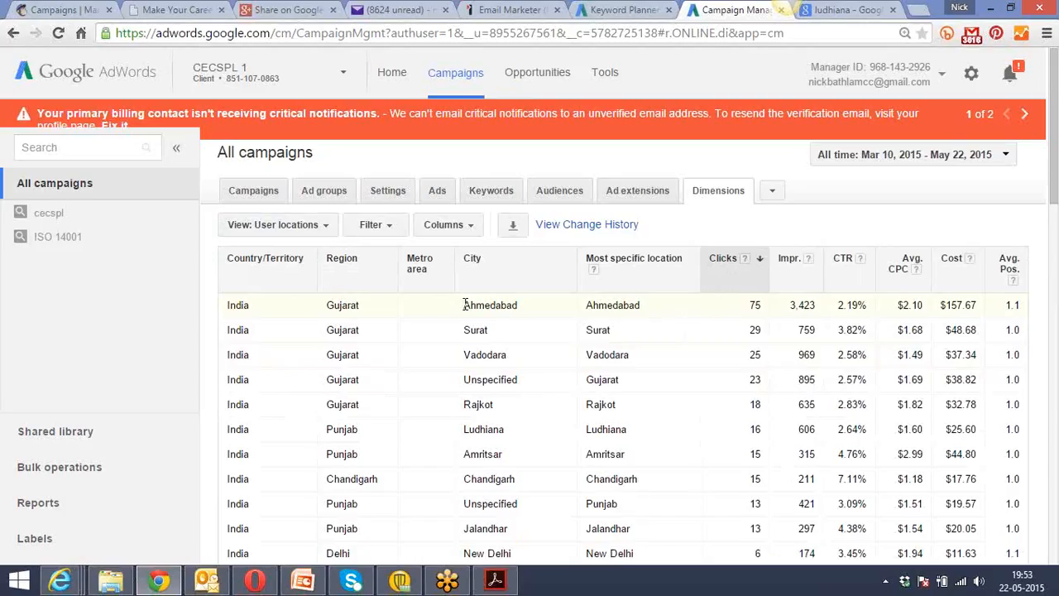
# Examine the clicks and click-through rates of Ahmedabad, Surat and Gandhinagar in the user locations report.
pyautogui.moveTo(465, 305); pyautogui.dragTo(518, 306)
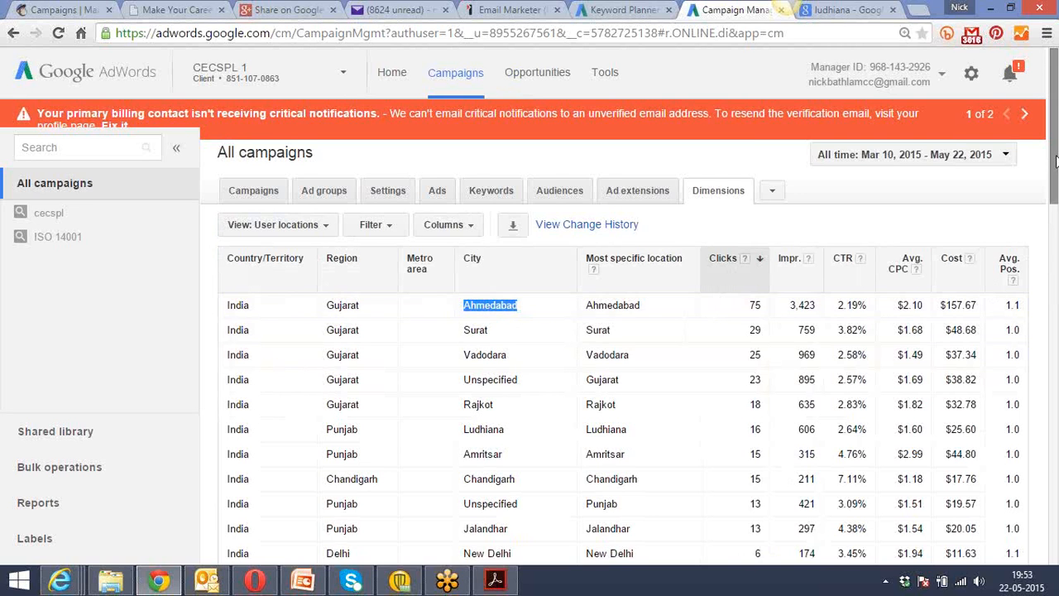
pyautogui.moveTo(1056, 162); pyautogui.dragTo(1056, 186)
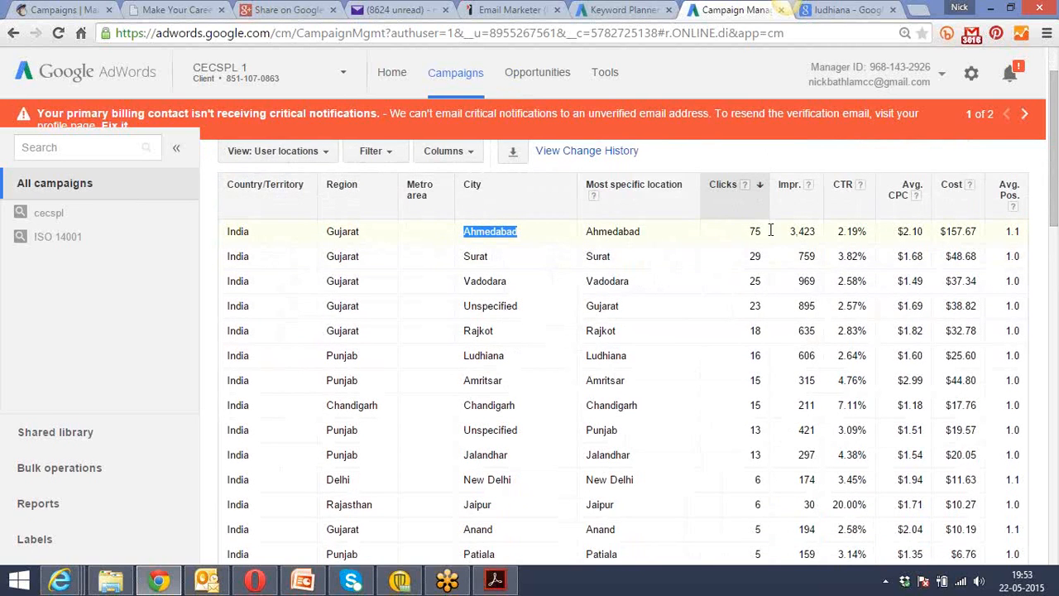
pyautogui.click(474, 255)
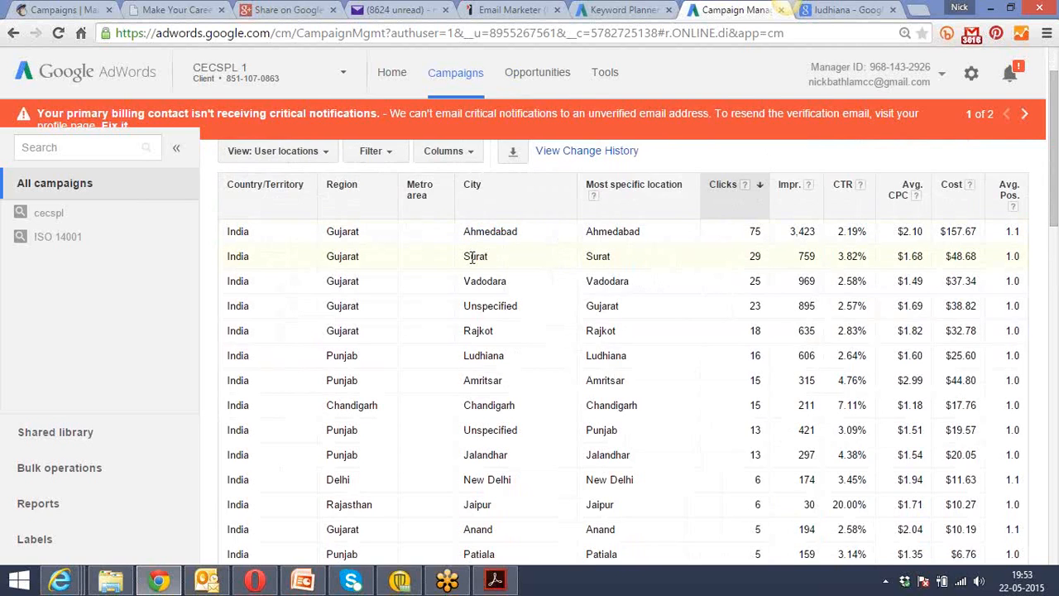
pyautogui.moveTo(850, 259); pyautogui.dragTo(866, 258)
pyautogui.moveTo(1057, 209); pyautogui.dragTo(1057, 286)
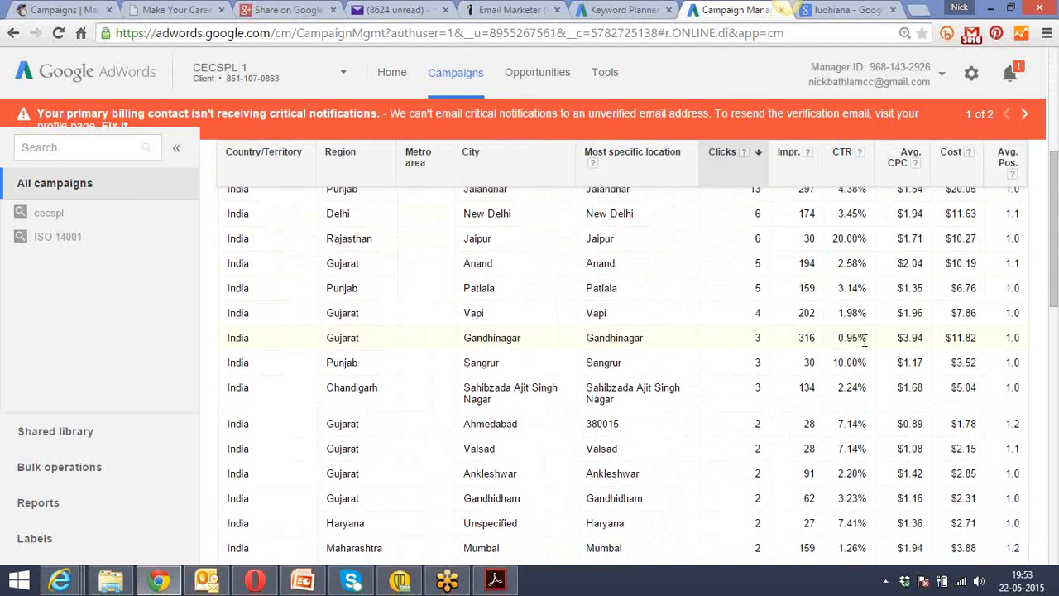
pyautogui.moveTo(867, 340); pyautogui.dragTo(837, 340)
pyautogui.moveTo(526, 343); pyautogui.dragTo(468, 337)
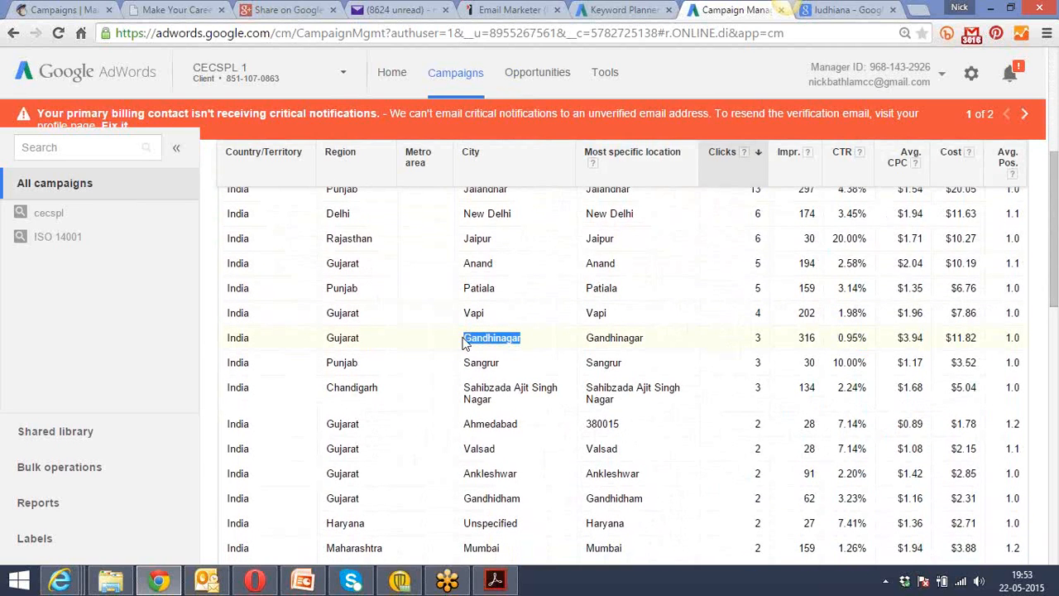
# Examine the remaining cities in the user locations report, including the figures for Pune and Jamnagar.
pyautogui.moveTo(1056, 211); pyautogui.dragTo(1057, 281)
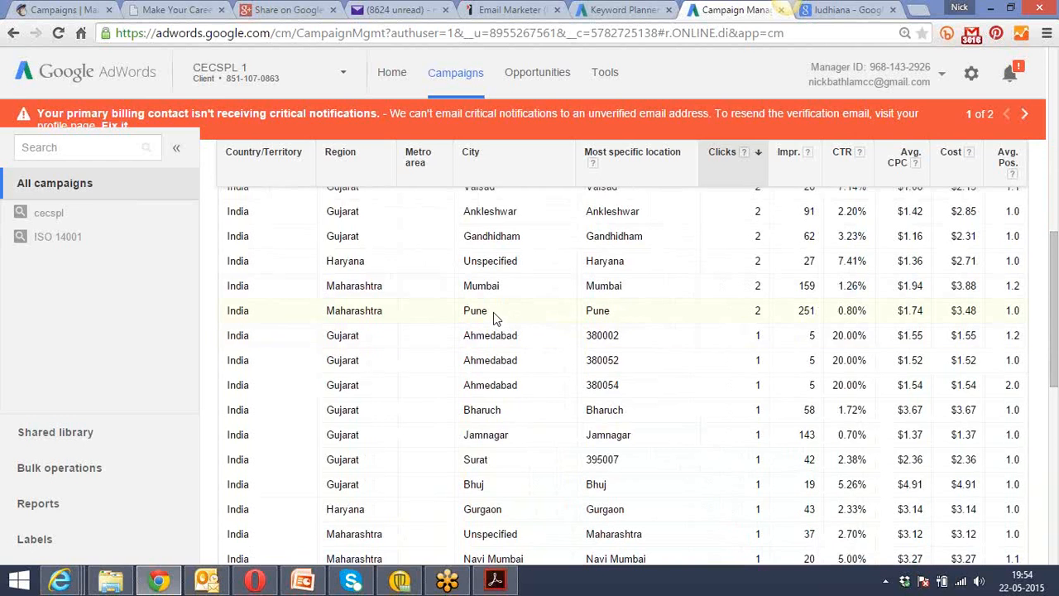
pyautogui.moveTo(490, 312); pyautogui.dragTo(457, 312)
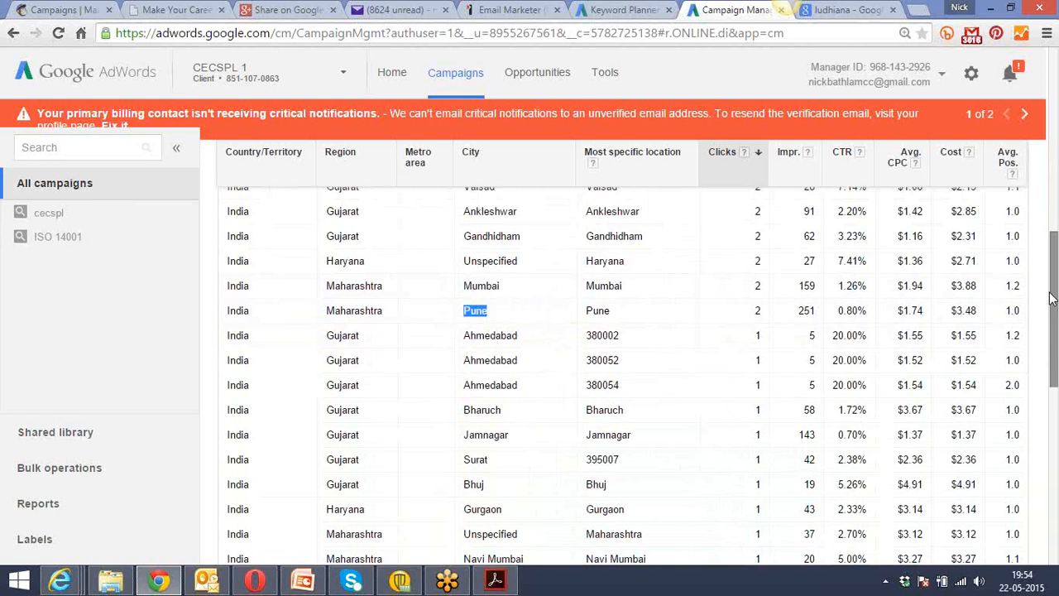
pyautogui.moveTo(1051, 297); pyautogui.dragTo(1050, 336)
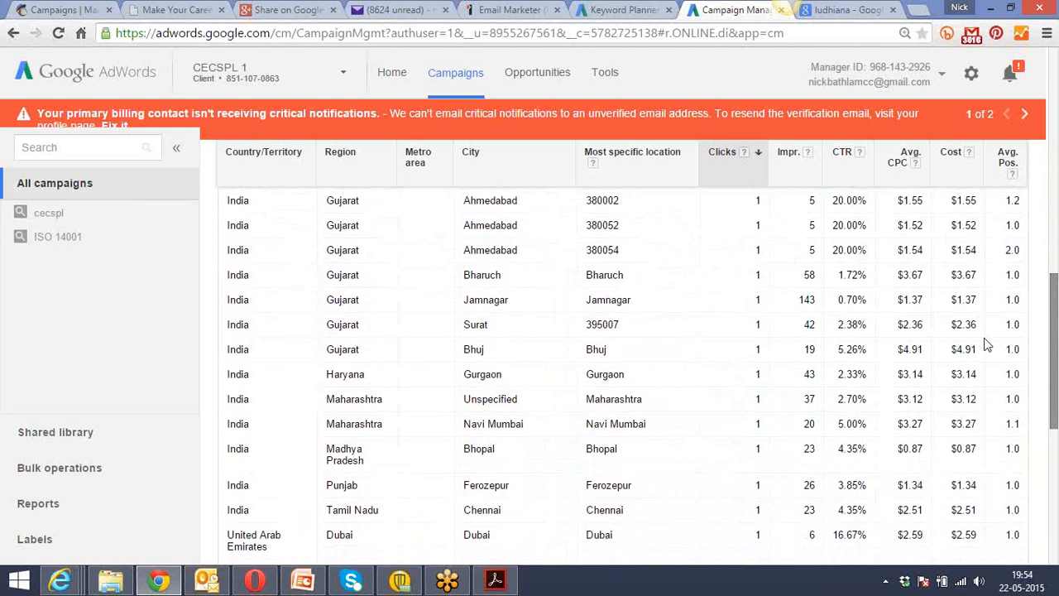
pyautogui.moveTo(515, 303); pyautogui.dragTo(464, 300)
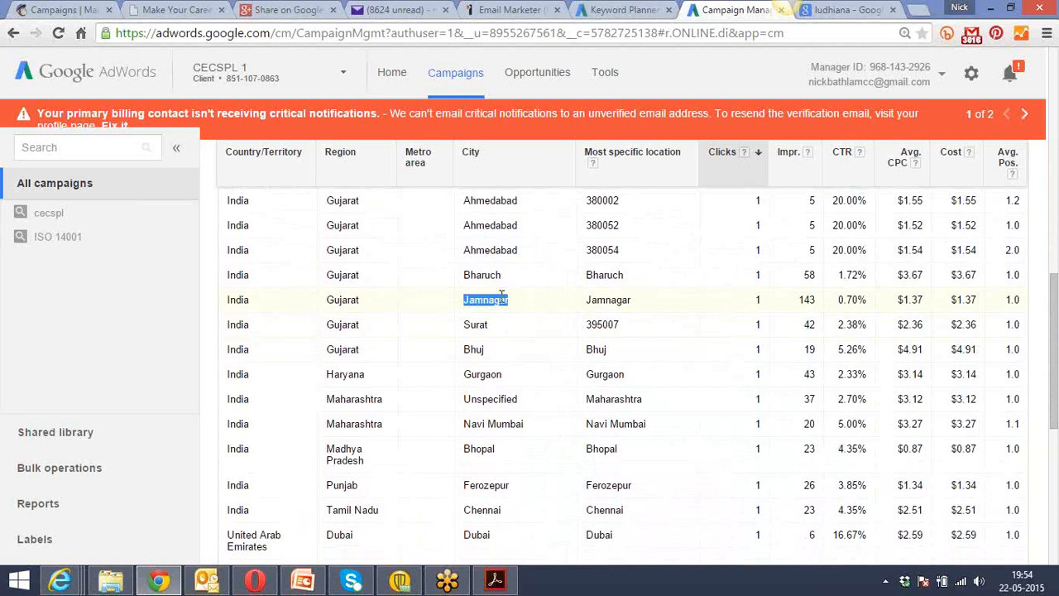
pyautogui.moveTo(1053, 290); pyautogui.dragTo(1041, 53)
pyautogui.scroll(-3, 1051, 348)
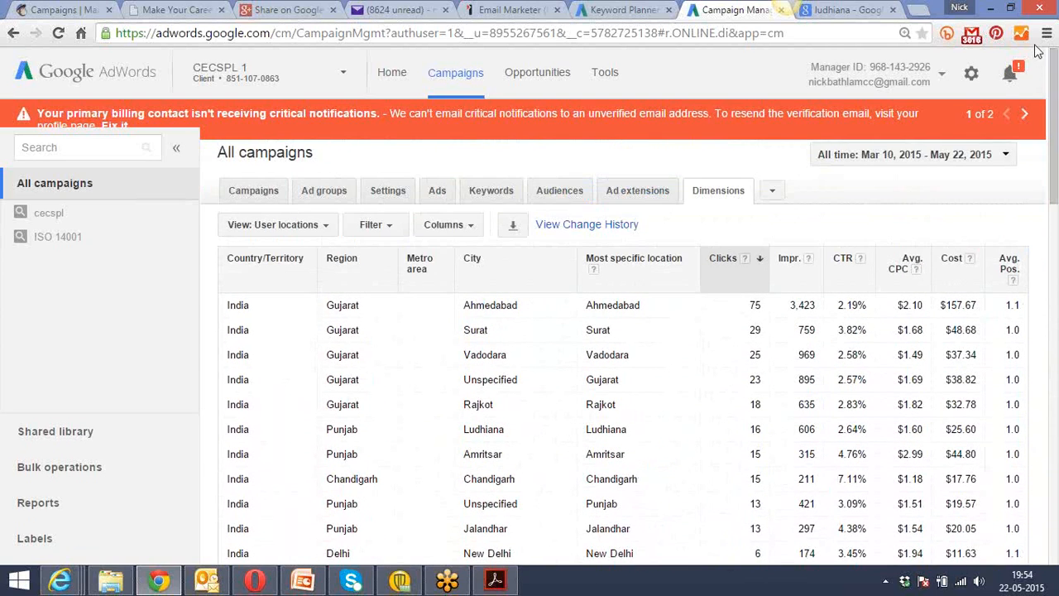
# Switch the dimensions report to search terms and look at the "iso certification" entry.
pyautogui.click(320, 233)
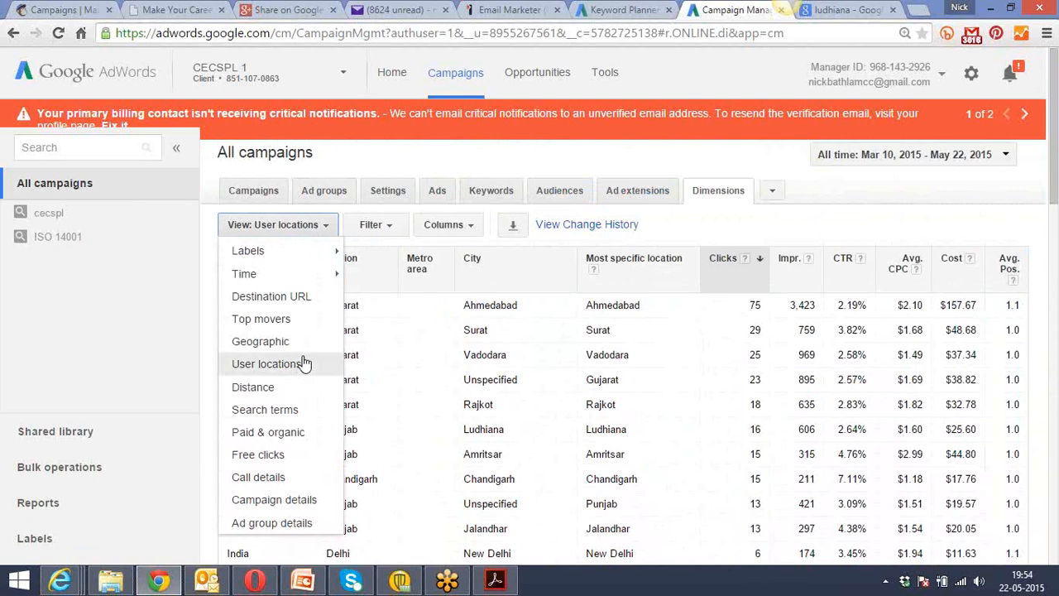
pyautogui.click(289, 411)
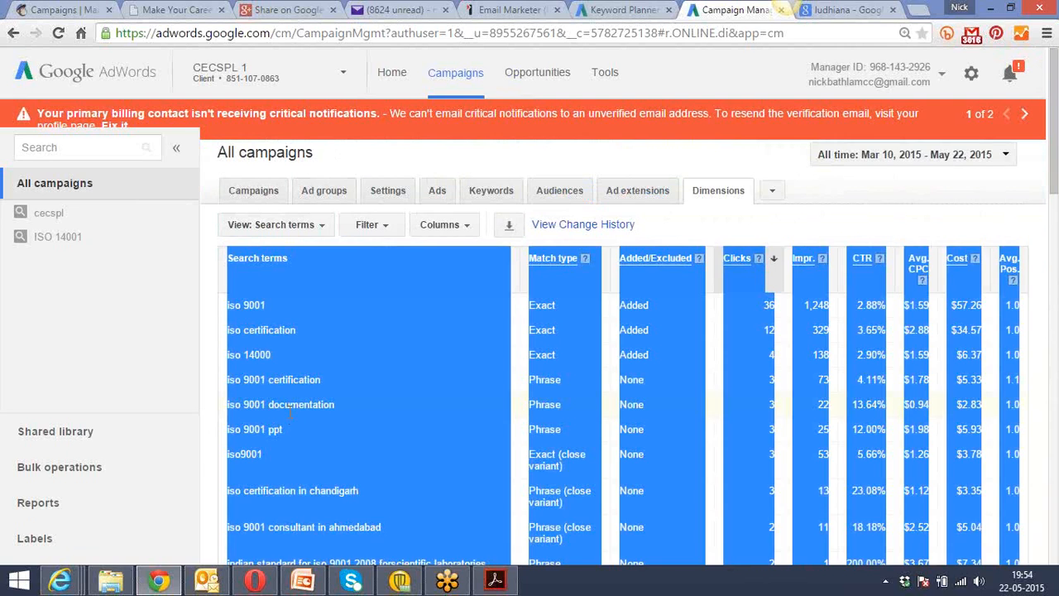
pyautogui.tripleClick(349, 328)
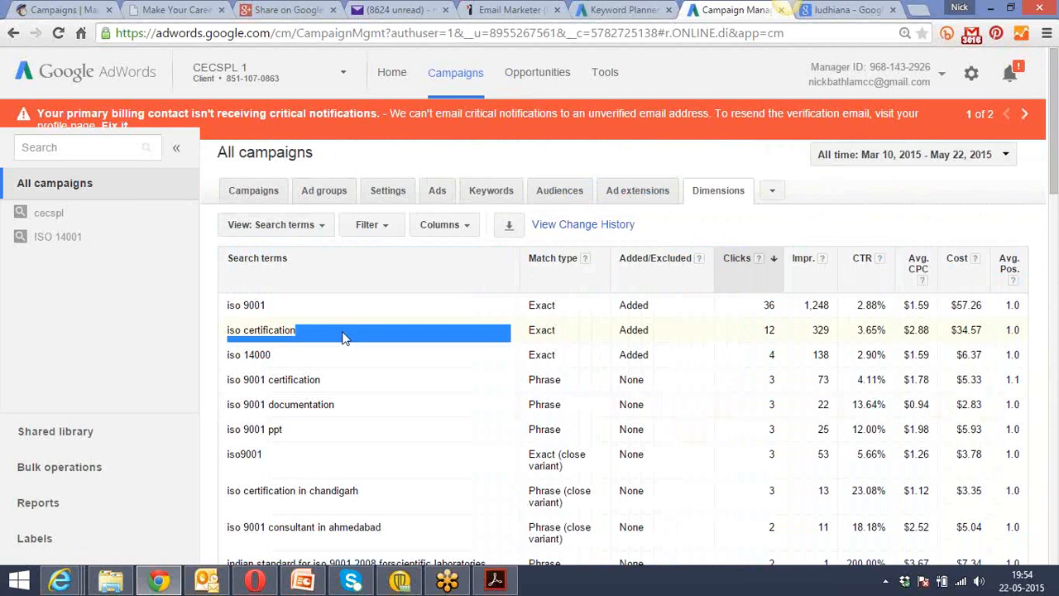
pyautogui.click(358, 432)
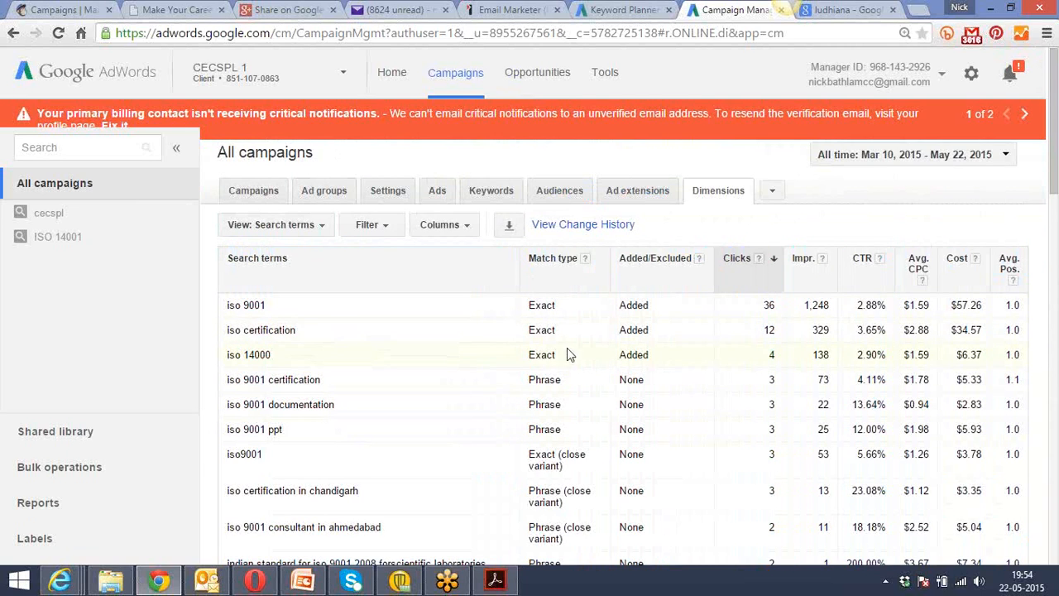
# Examine the phrase-matched search terms "iso 9001 certification" and "iso 9001 documentation" and the keyword part they contain.
pyautogui.moveTo(566, 382); pyautogui.dragTo(529, 380)
pyautogui.moveTo(265, 380); pyautogui.dragTo(227, 381)
pyautogui.moveTo(319, 379); pyautogui.dragTo(226, 379)
pyautogui.click(304, 404)
pyautogui.moveTo(336, 405); pyautogui.dragTo(230, 404)
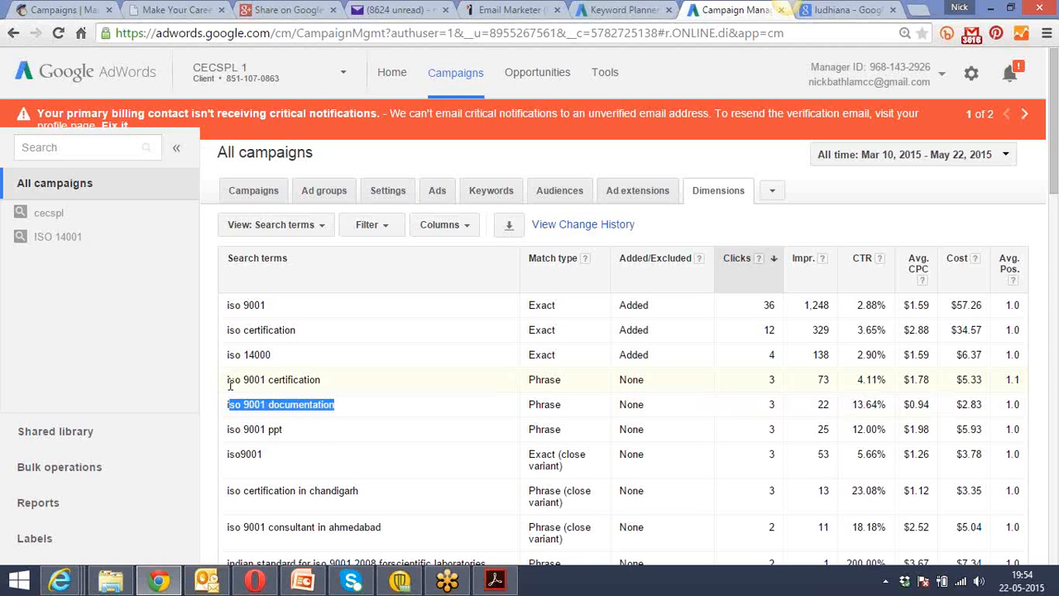
pyautogui.click(247, 379)
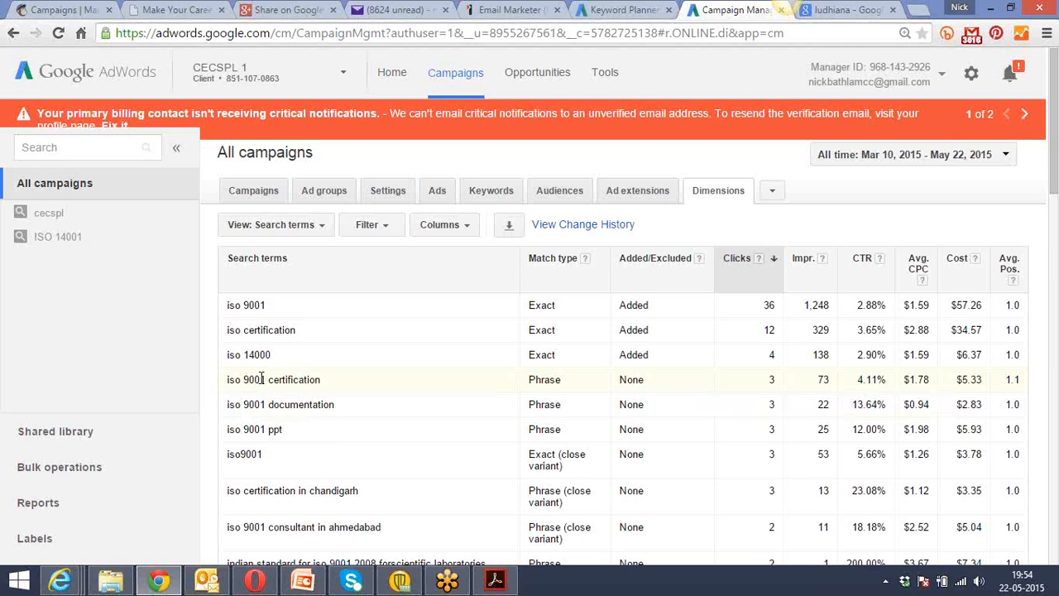
pyautogui.moveTo(264, 379); pyautogui.dragTo(228, 379)
# Examine the search term "iso certification in chandigarh" and its match type.
pyautogui.moveTo(1054, 169); pyautogui.dragTo(1054, 217)
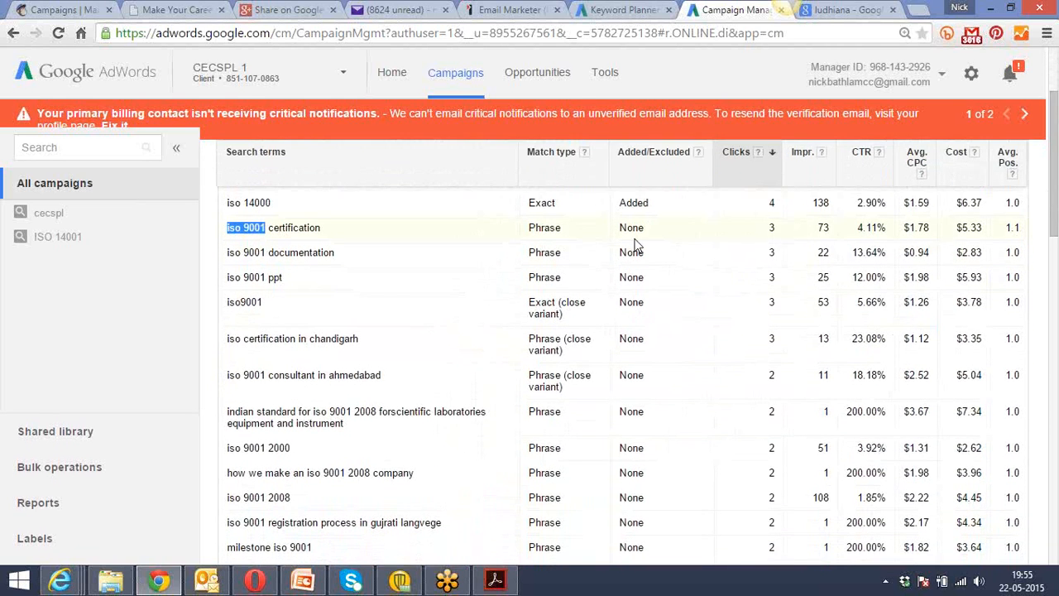
pyautogui.moveTo(230, 341); pyautogui.dragTo(333, 338)
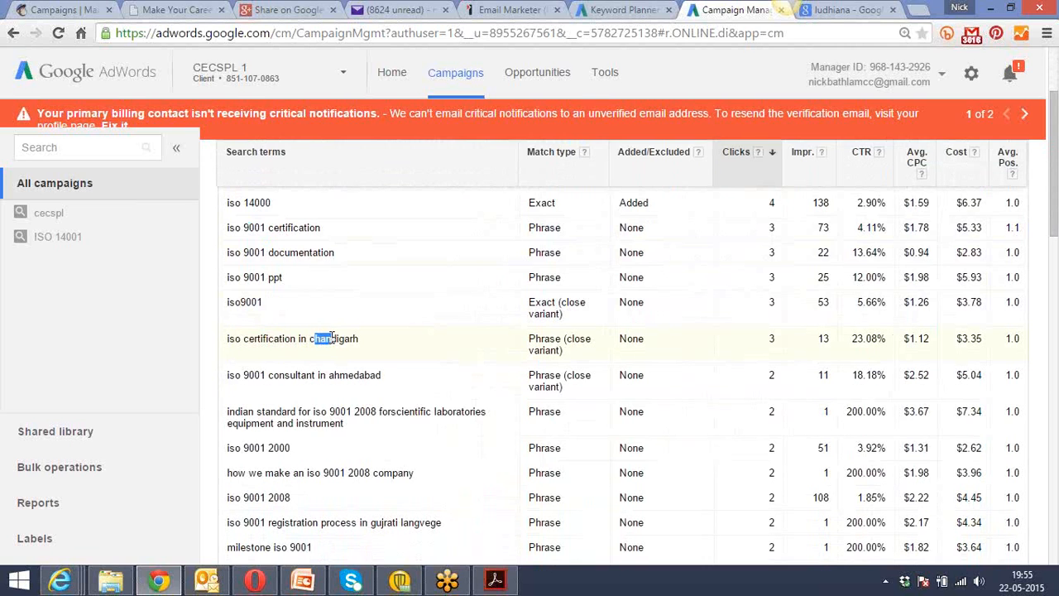
pyautogui.click(538, 346)
pyautogui.moveTo(1056, 166); pyautogui.dragTo(1056, 132)
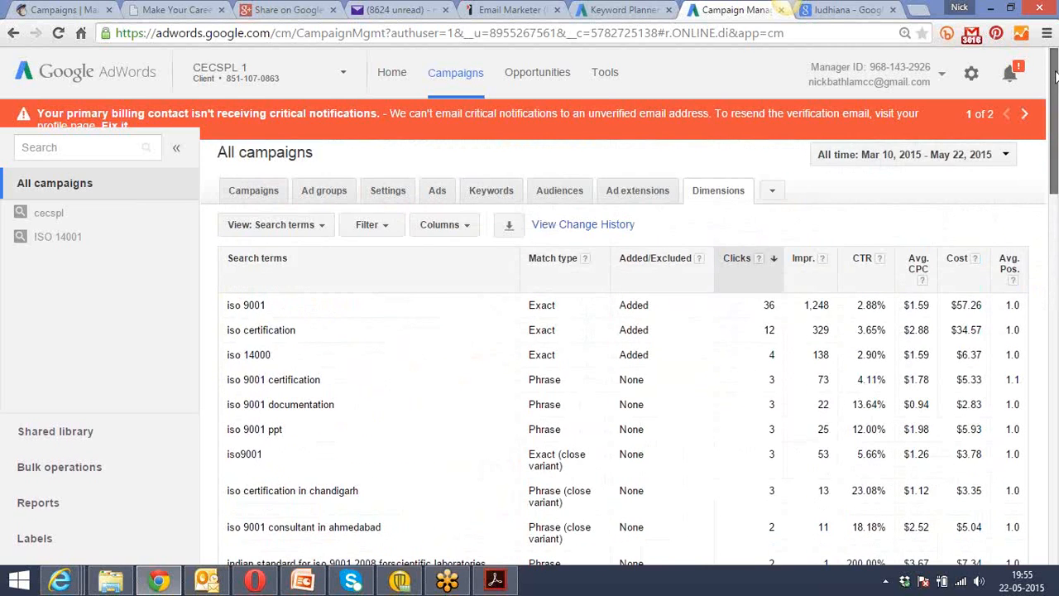
# Check the call details breakdown in the dimensions report, and open the call extensions report.
pyautogui.click(323, 225)
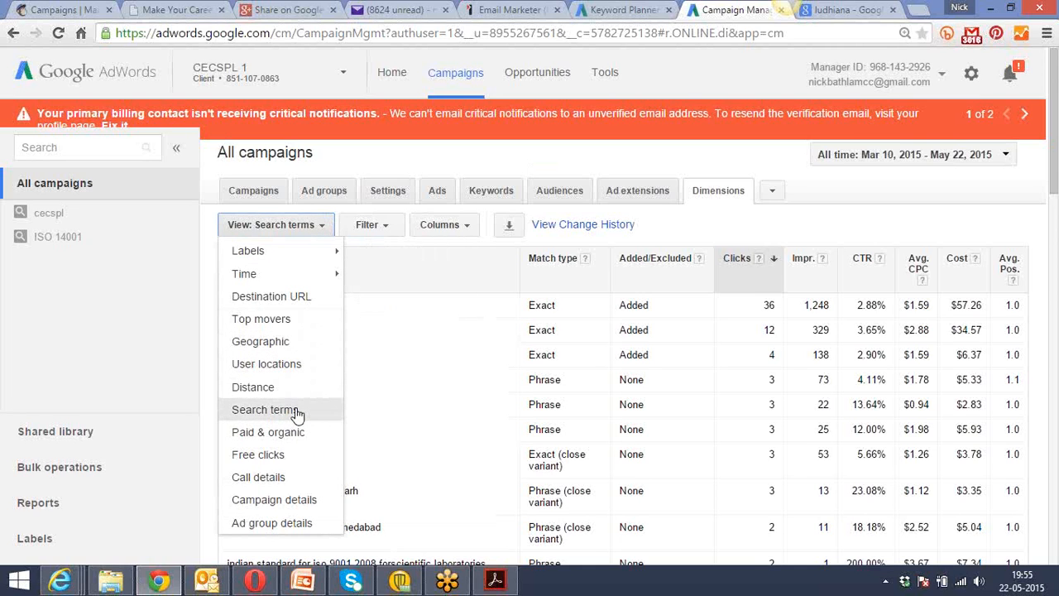
pyautogui.moveTo(272, 277)
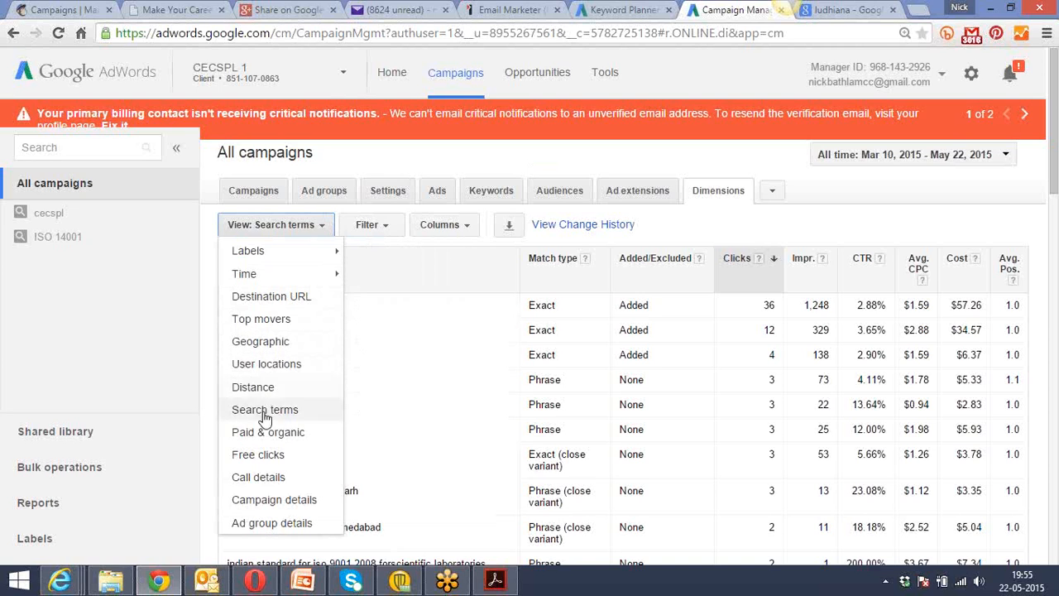
pyautogui.click(278, 475)
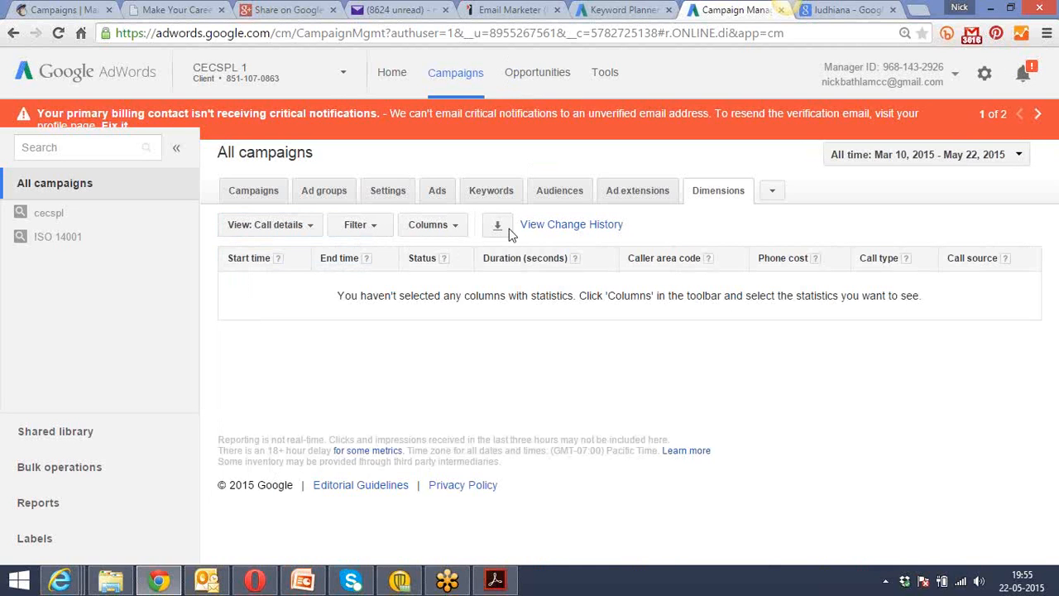
pyautogui.click(619, 197)
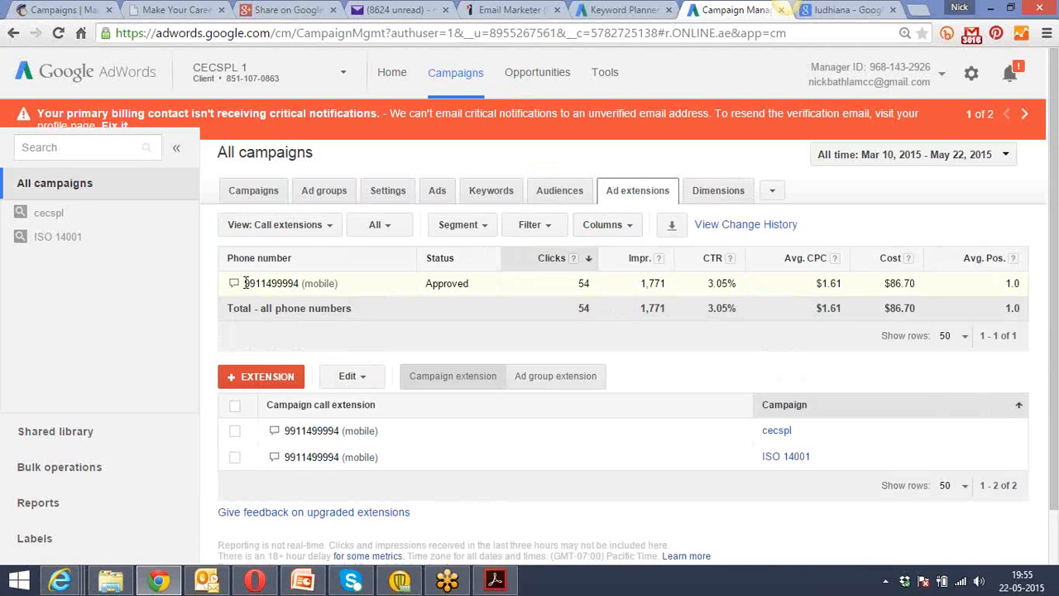
# Examine the call extension's phone number and the clicks it received over the reporting period.
pyautogui.doubleClick(248, 283)
pyautogui.moveTo(309, 279); pyautogui.dragTo(314, 284)
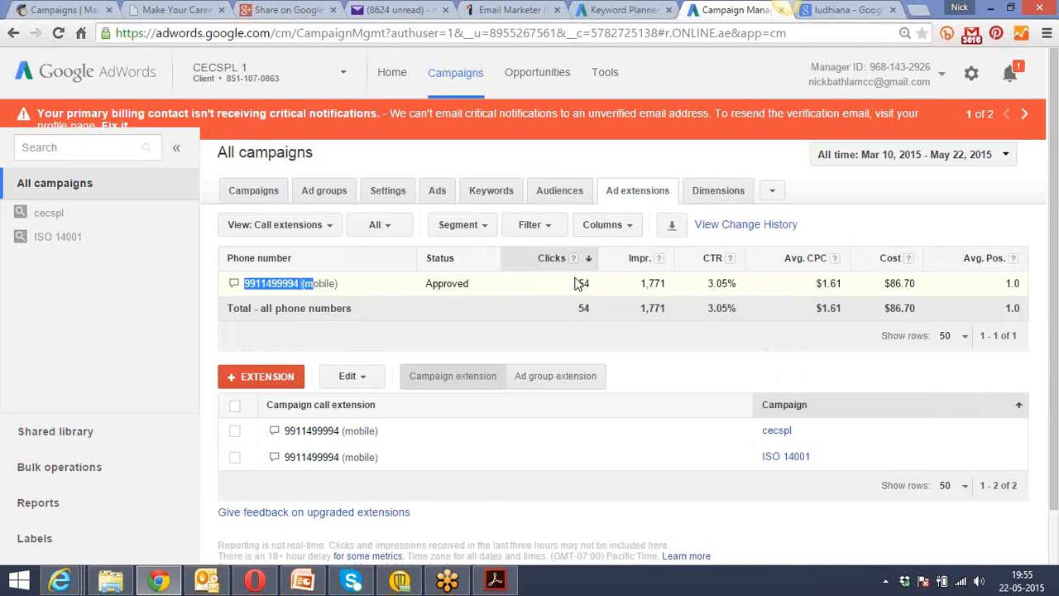
pyautogui.doubleClick(582, 283)
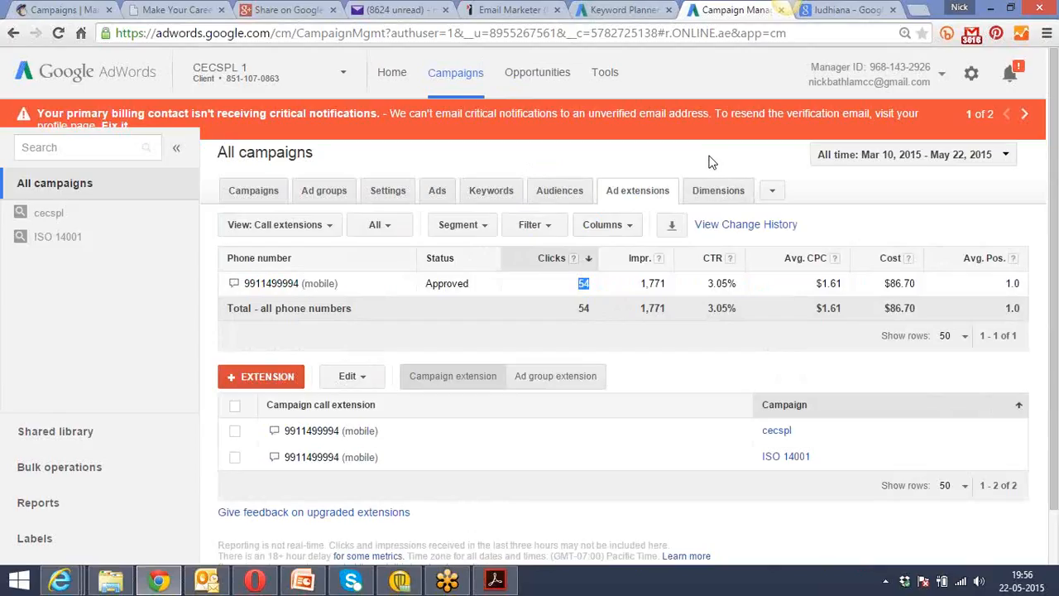
pyautogui.click(894, 205)
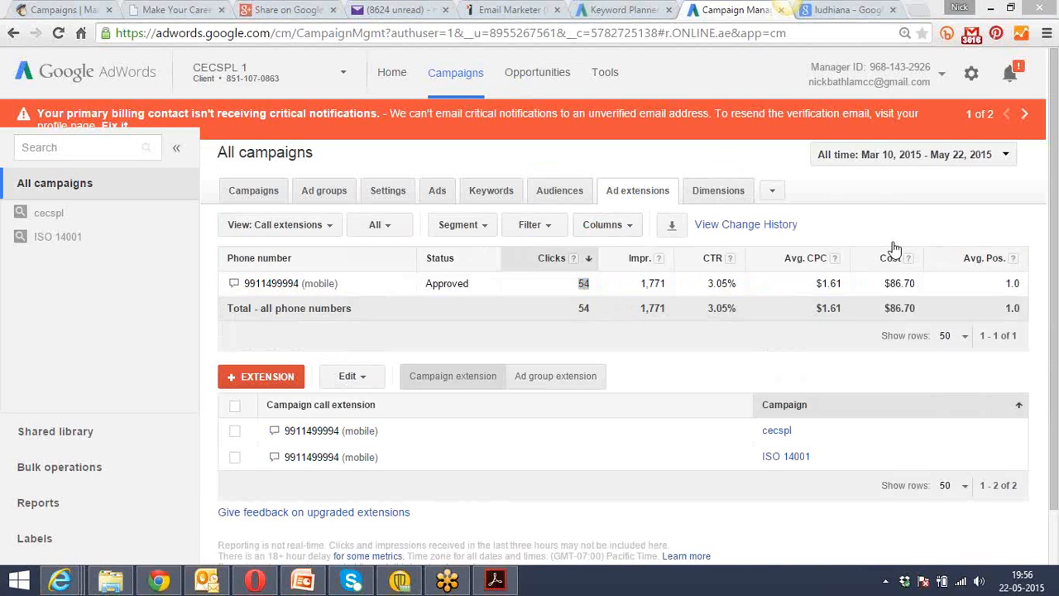
pyautogui.click(588, 283)
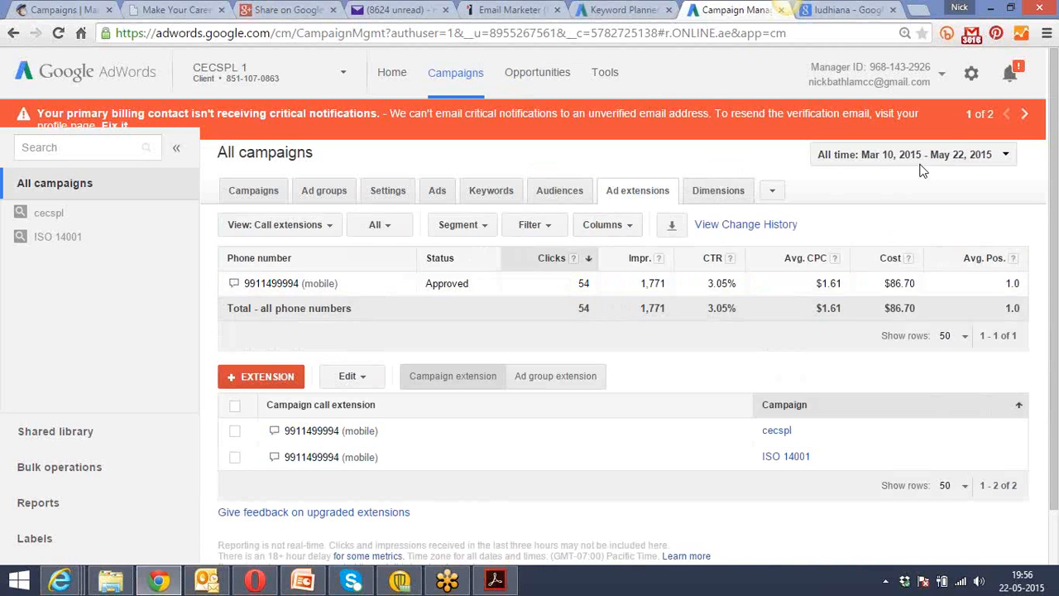
pyautogui.moveTo(1054, 108)
pyautogui.mouseDown()
pyautogui.moveTo(1056, 169)
pyautogui.moveTo(1057, 92)
pyautogui.mouseUp()
# Switch to the DSIM client account and check the campaign type of the Ghaziabad Flats campaign.
pyautogui.click(394, 73)
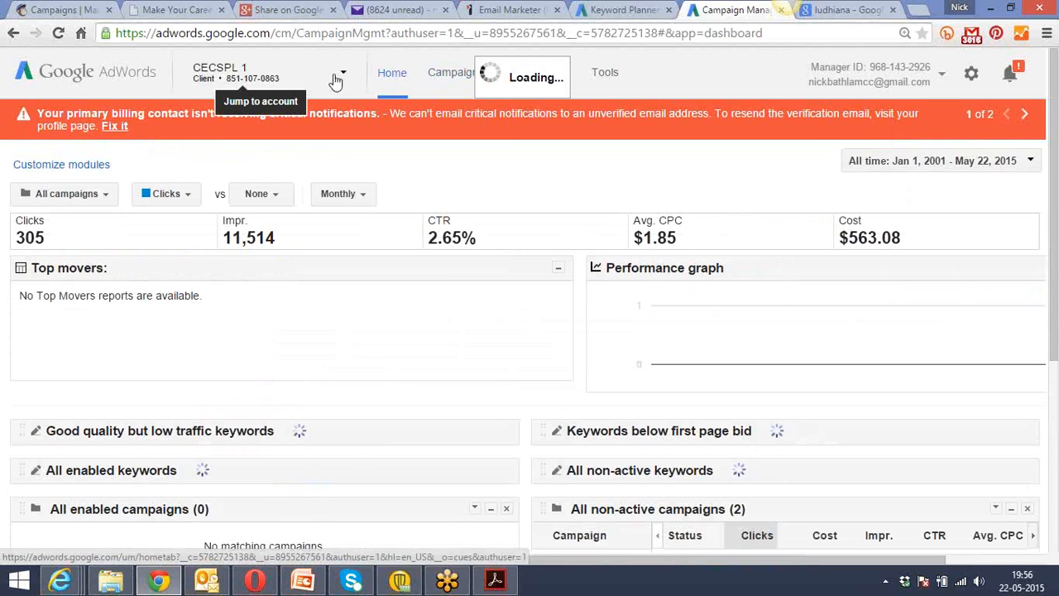
pyautogui.click(344, 79)
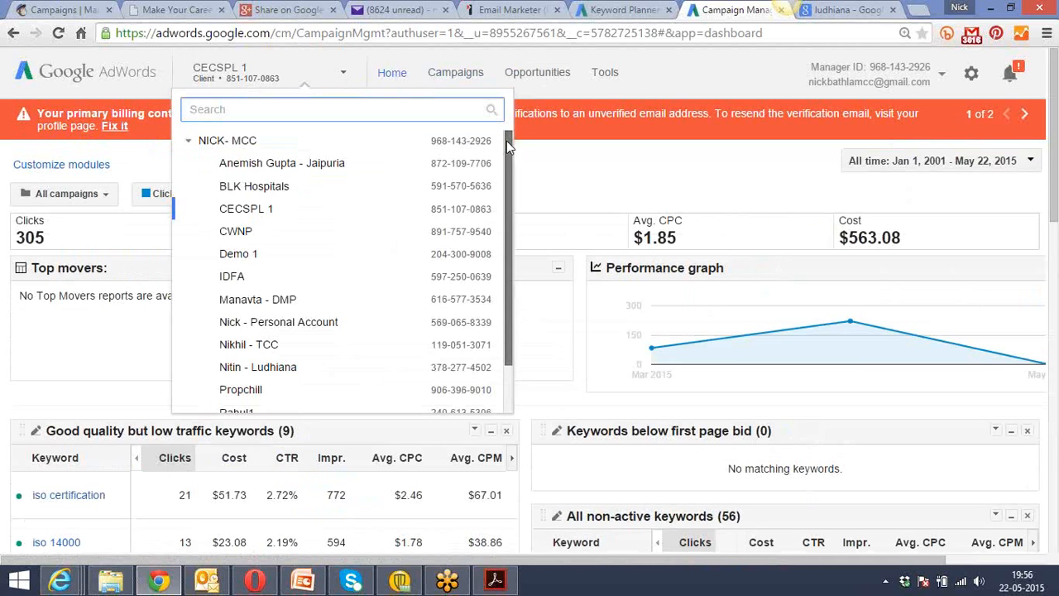
pyautogui.moveTo(507, 141); pyautogui.dragTo(507, 240)
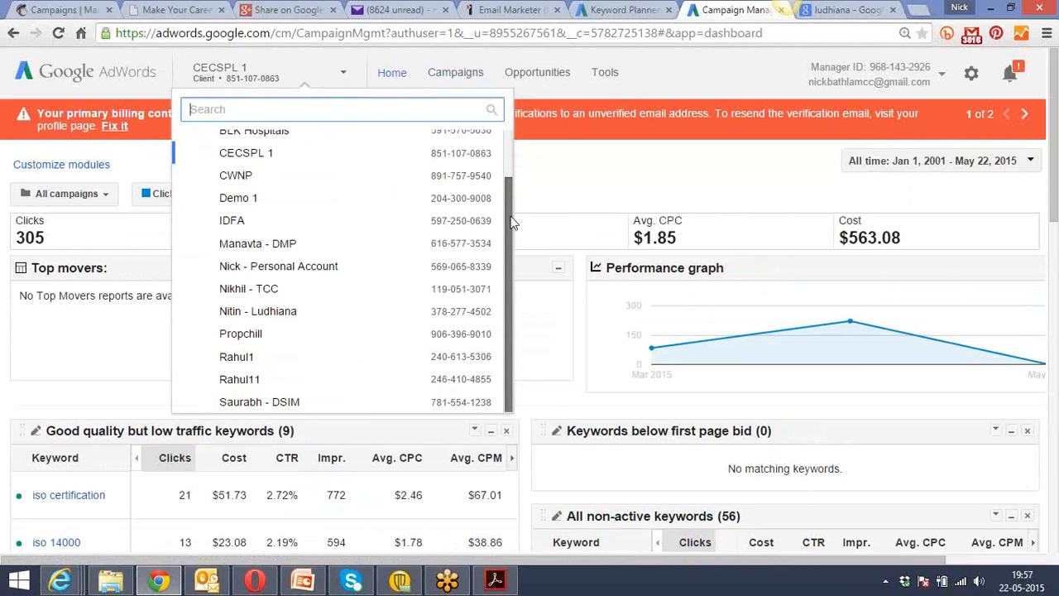
pyautogui.click(300, 400)
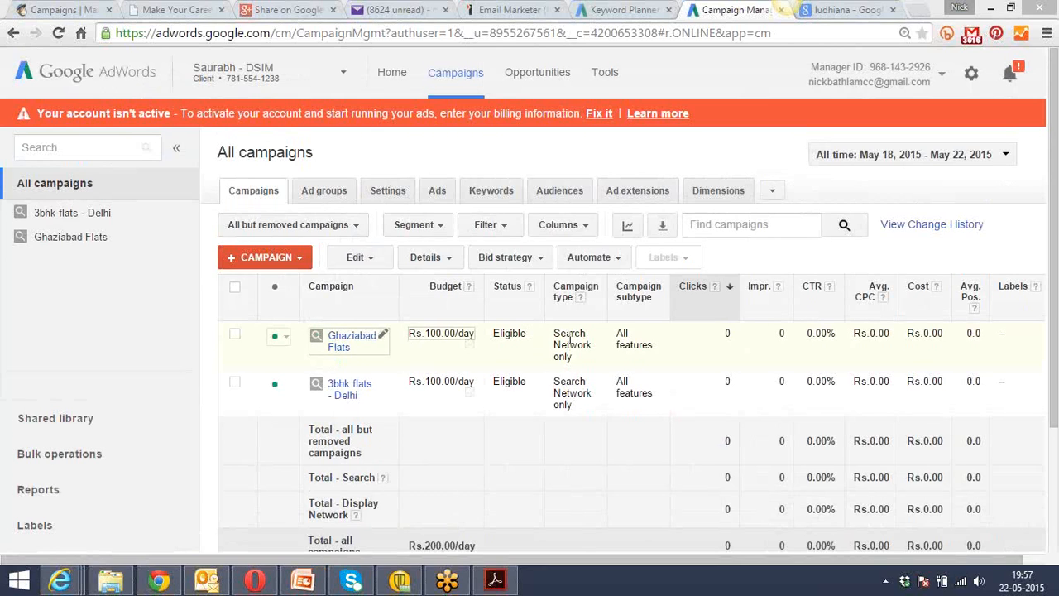
pyautogui.moveTo(569, 338)
pyautogui.mouseDown()
pyautogui.moveTo(569, 360)
pyautogui.moveTo(553, 338)
pyautogui.mouseUp()
pyautogui.click(575, 362)
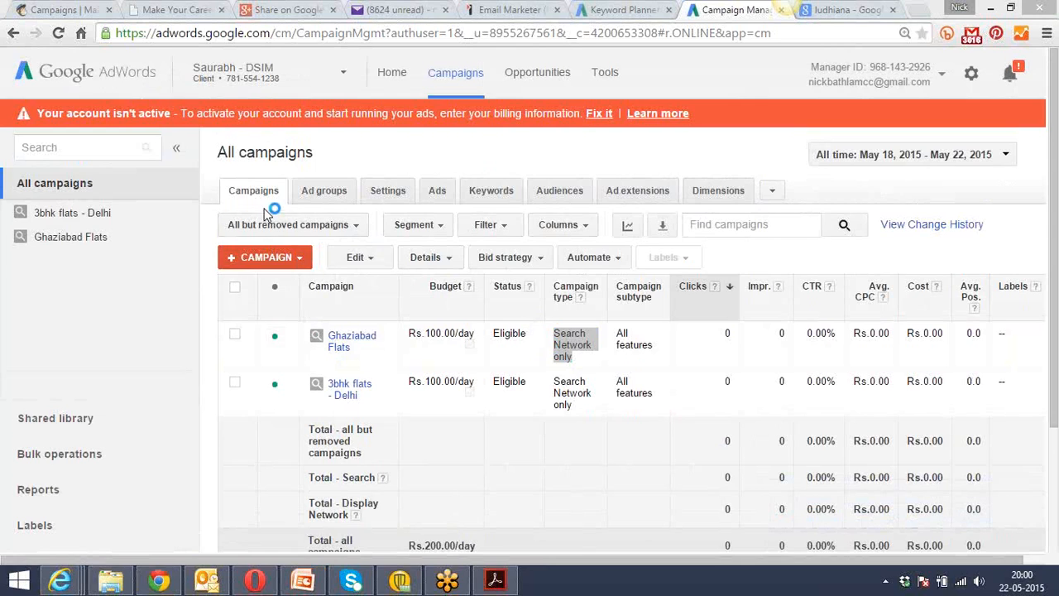
# Start a new Display Network only campaign and enter "Delhi Flats - Diplay" as its name.
pyautogui.click(299, 258)
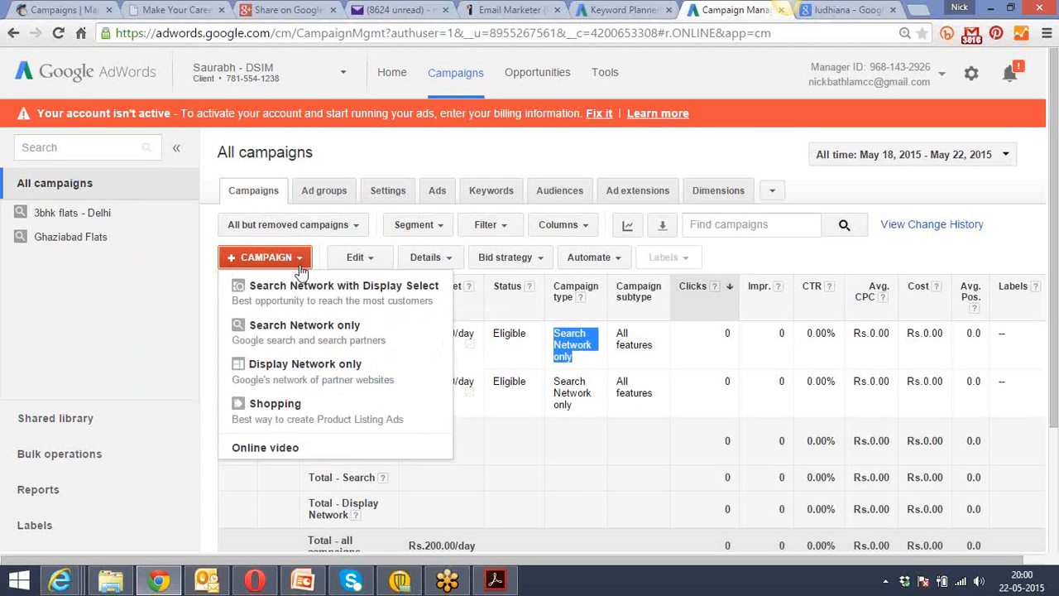
pyautogui.click(289, 375)
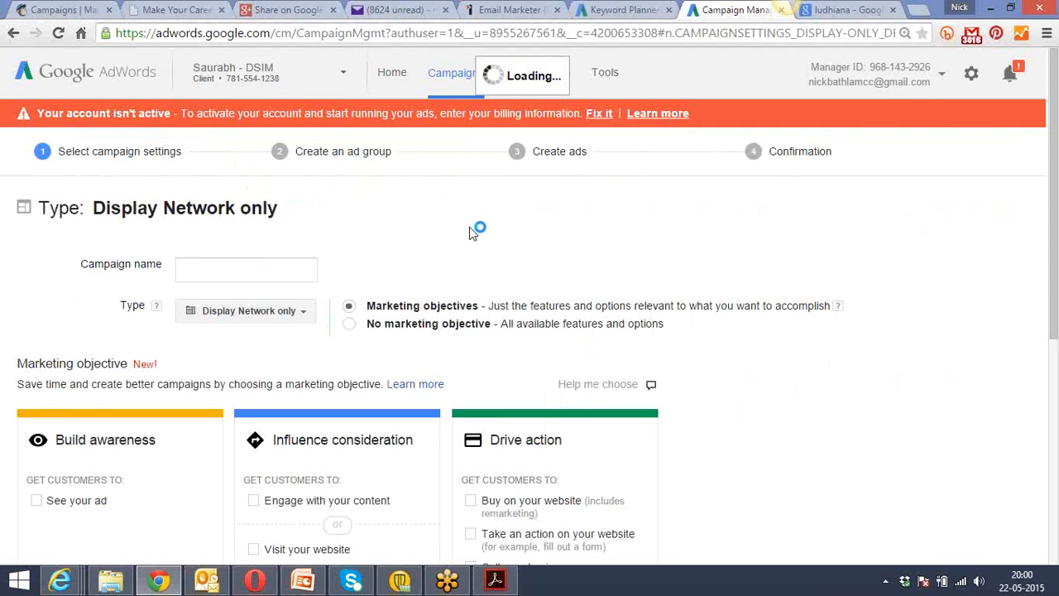
pyautogui.click(258, 272)
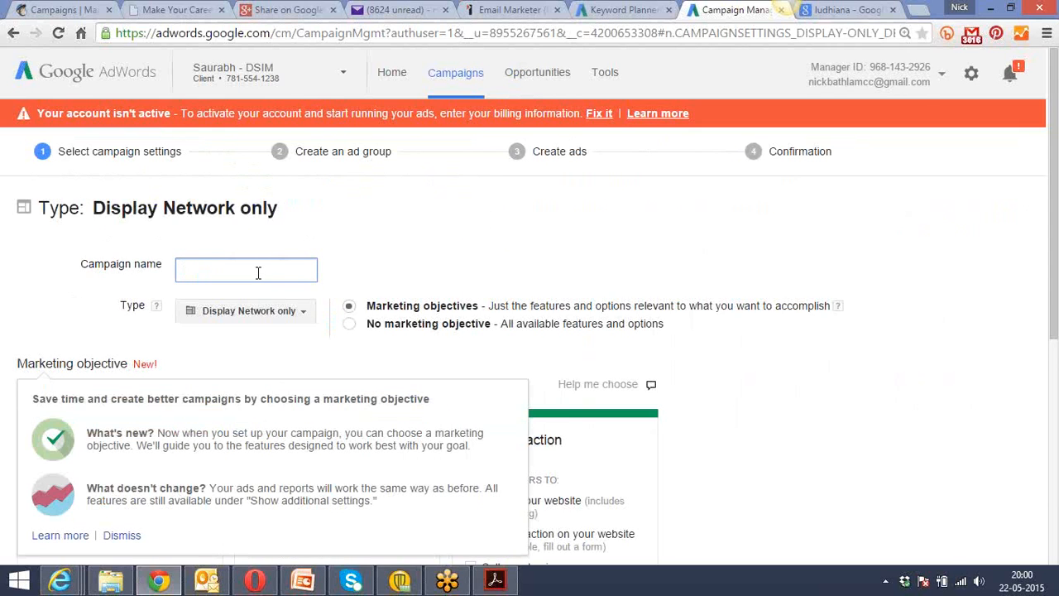
pyautogui.write('Real Estate -')
pyautogui.hotkey('ctrl', 'a')
pyautogui.write('Delhi Flats - Display')
pyautogui.click(395, 260)
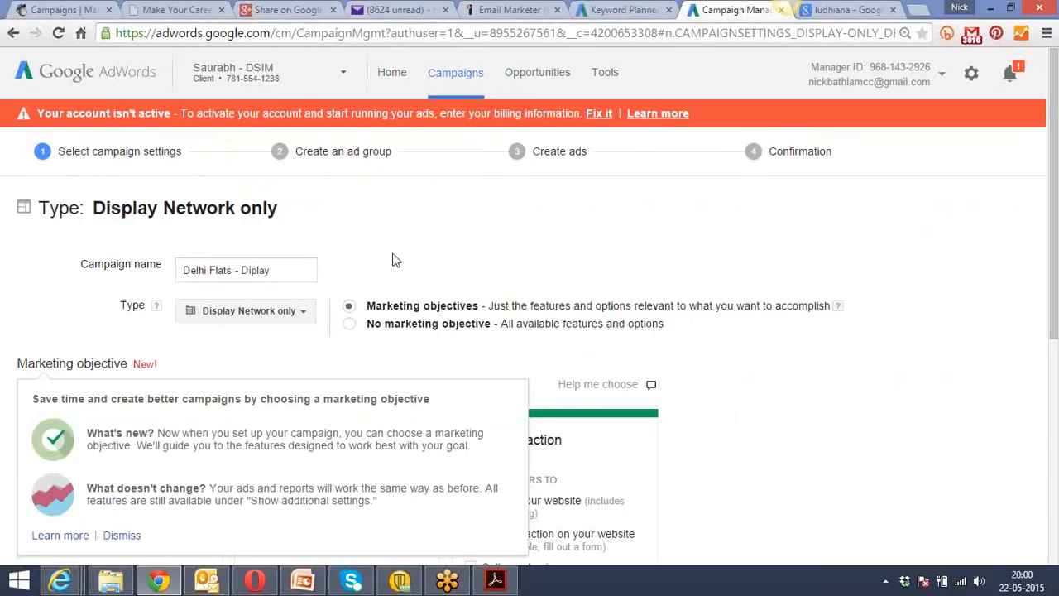
# Dismiss the marketing objective tip and correct the campaign name to "Delhi Flats - Display".
pyautogui.scroll(-1, 395, 260)
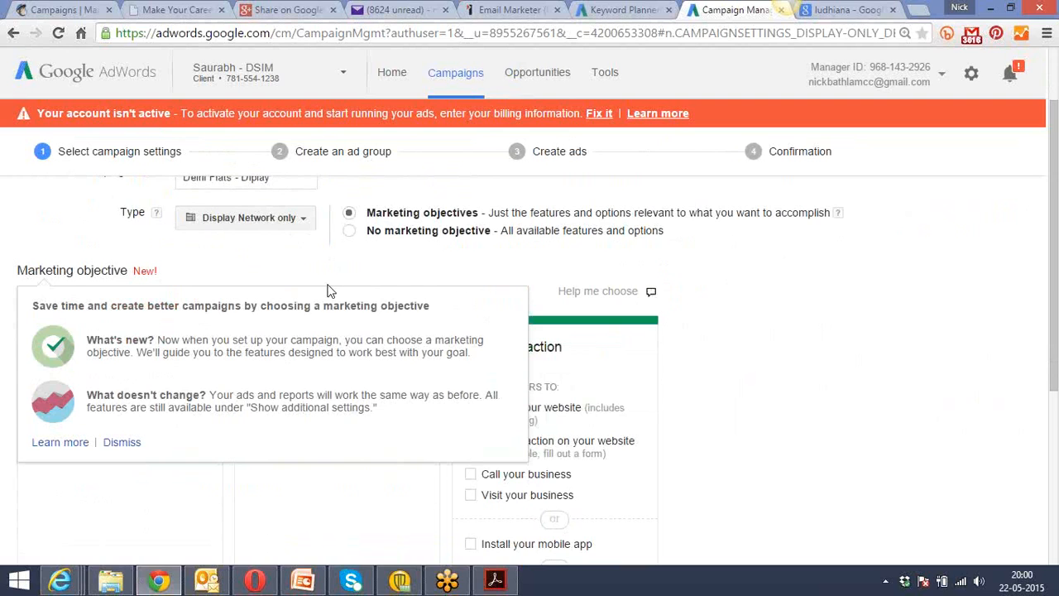
pyautogui.click(115, 443)
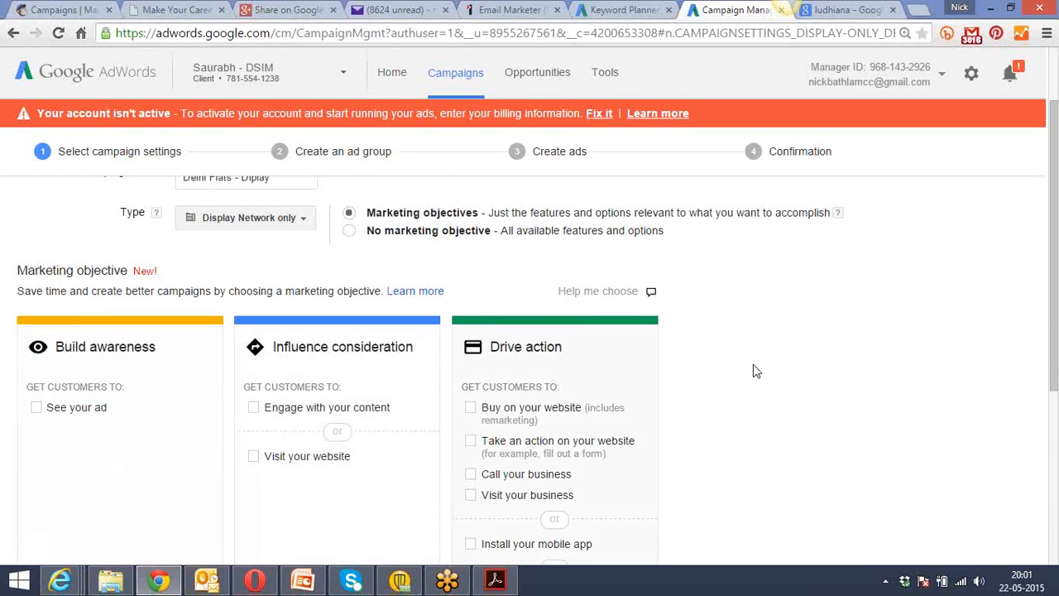
pyautogui.scroll(-2, 778, 362)
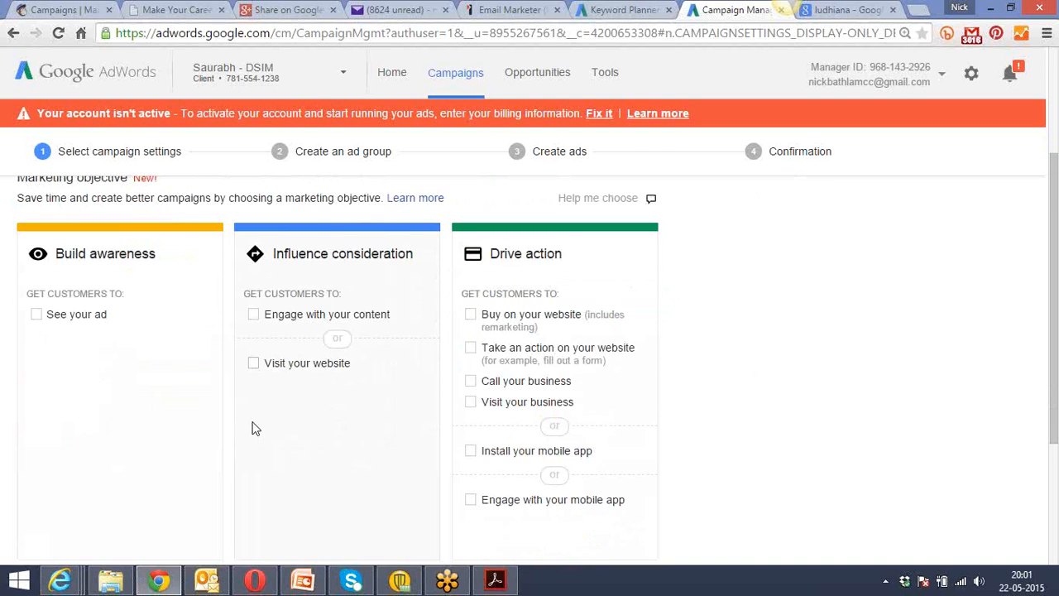
pyautogui.scroll(3, 253, 427)
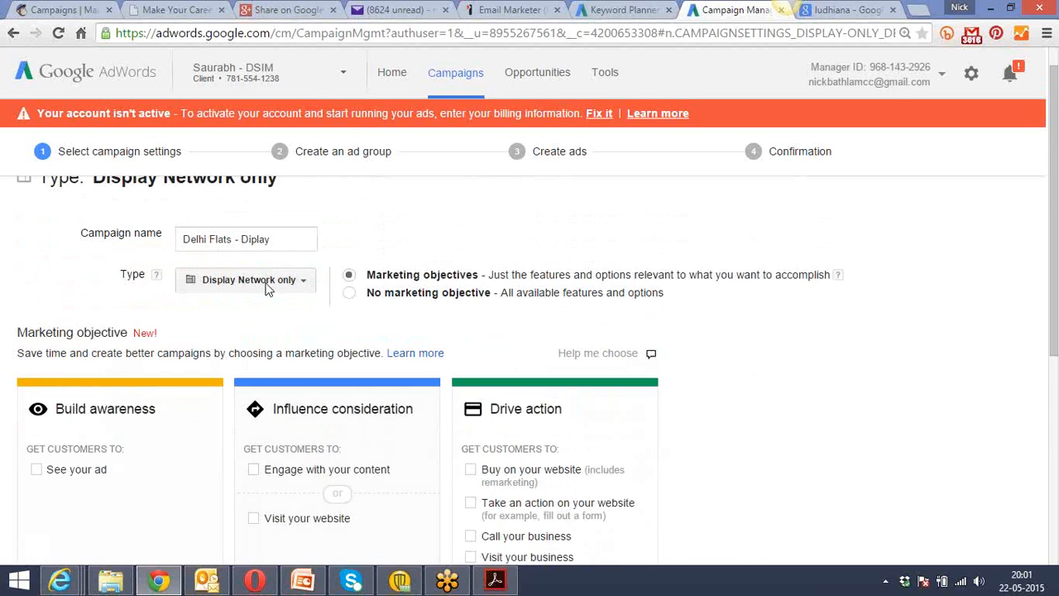
pyautogui.click(251, 240)
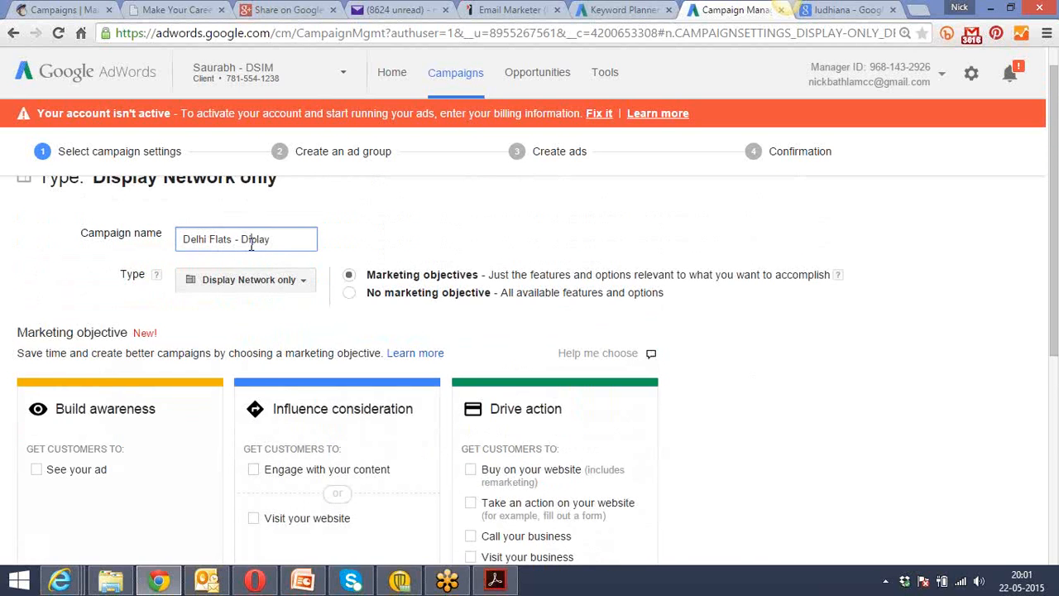
pyautogui.click(260, 311)
# Choose "See your ad" under Build awareness as the campaign's marketing objective.
pyautogui.scroll(-2, 260, 311)
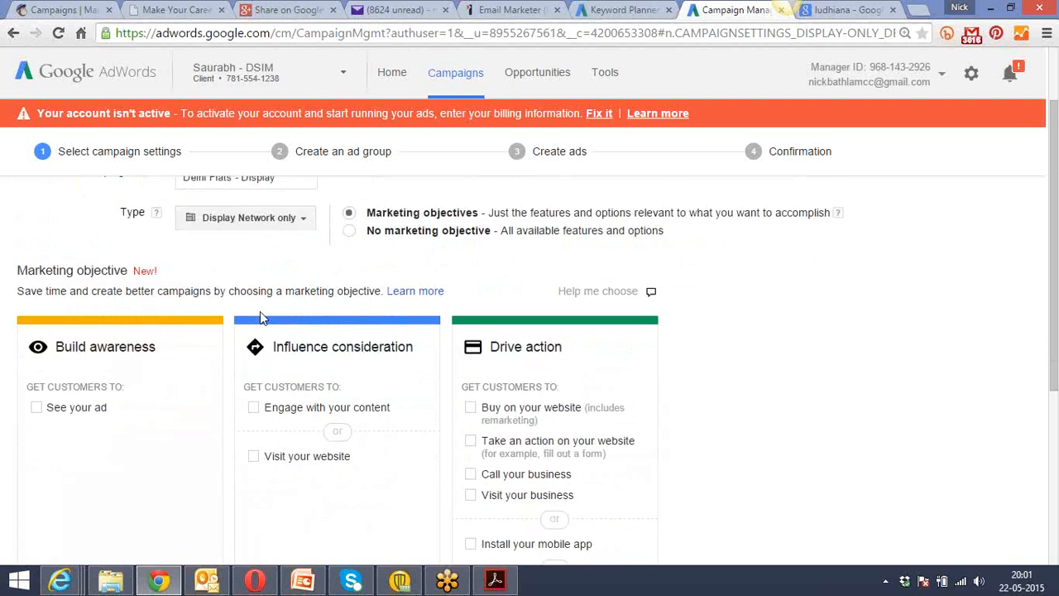
pyautogui.scroll(-1, 260, 311)
pyautogui.scroll(-2, 260, 319)
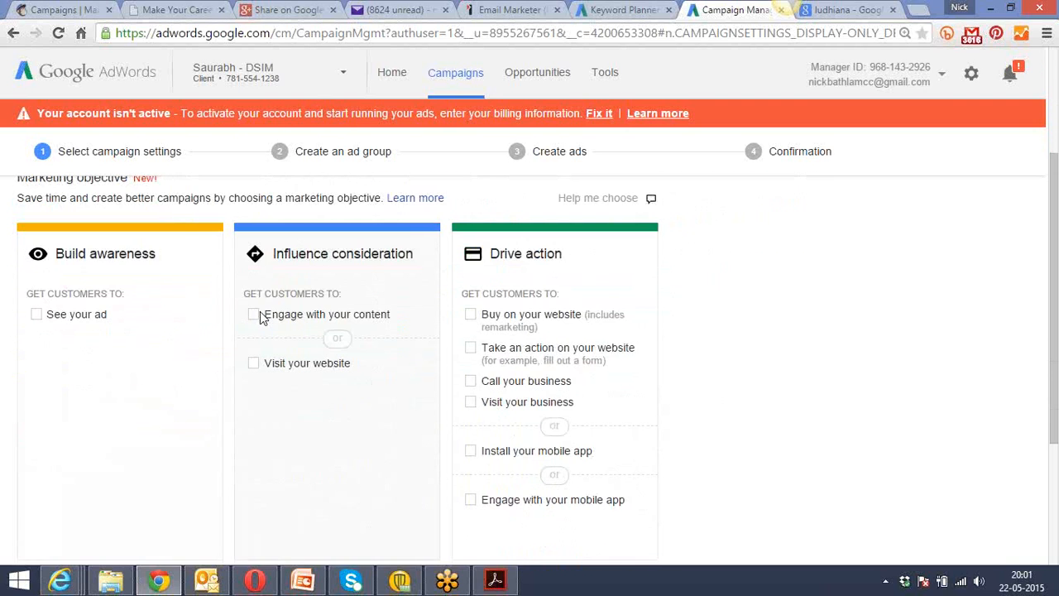
pyautogui.click(36, 315)
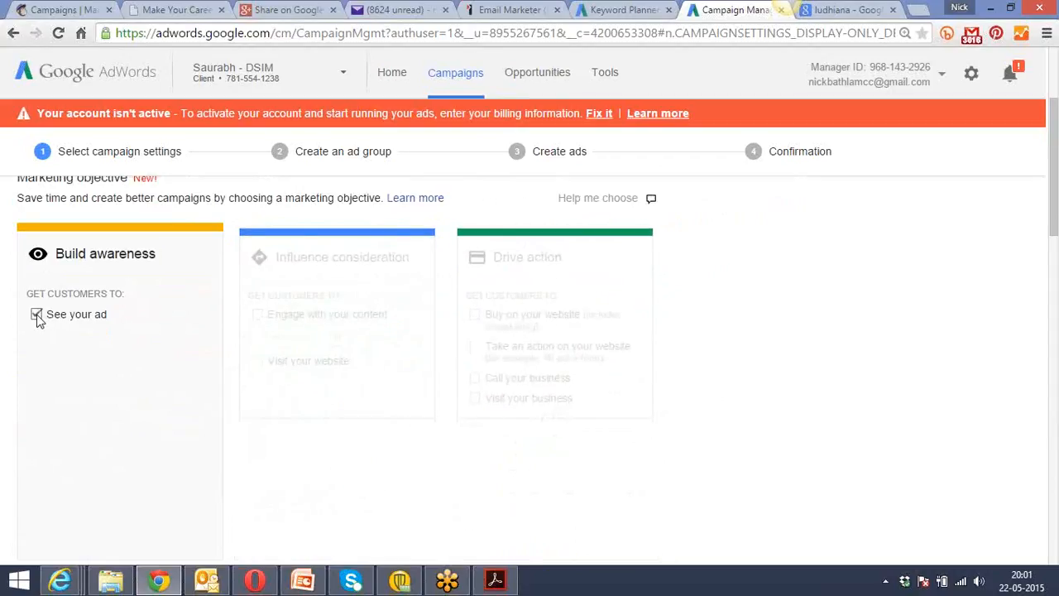
pyautogui.click(37, 315)
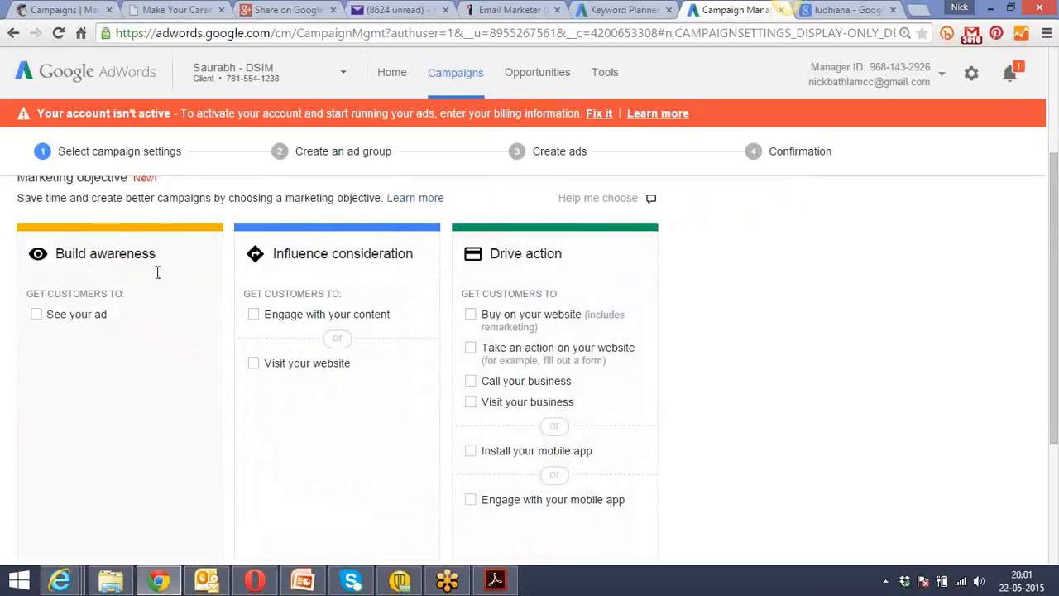
pyautogui.click(37, 316)
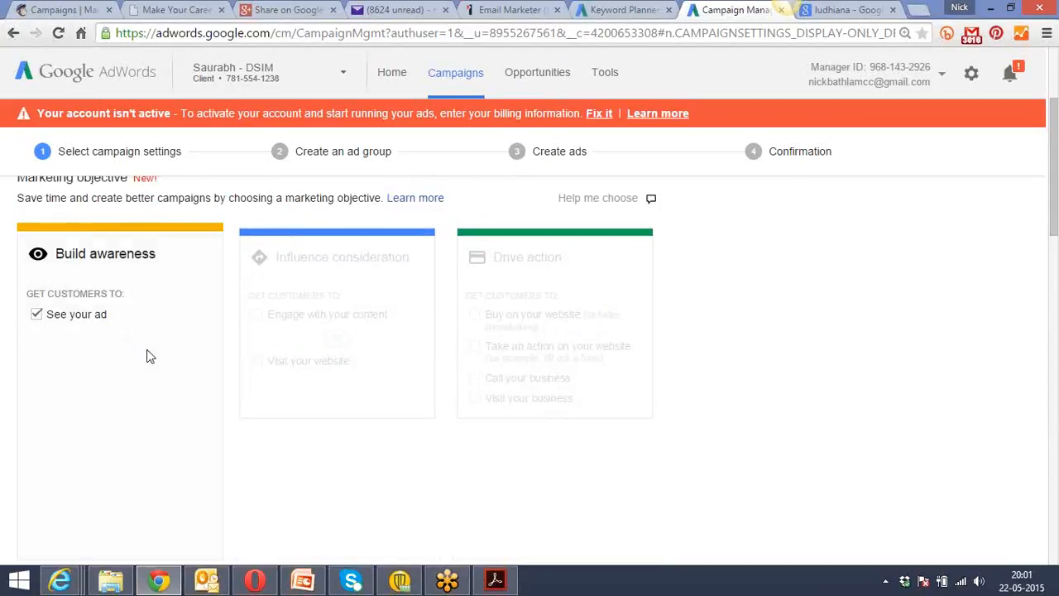
# Target the cities Ghaziabad, Uttar Pradesh, India and New Delhi, Delhi, India in the campaign's locations.
pyautogui.scroll(-5, 146, 356)
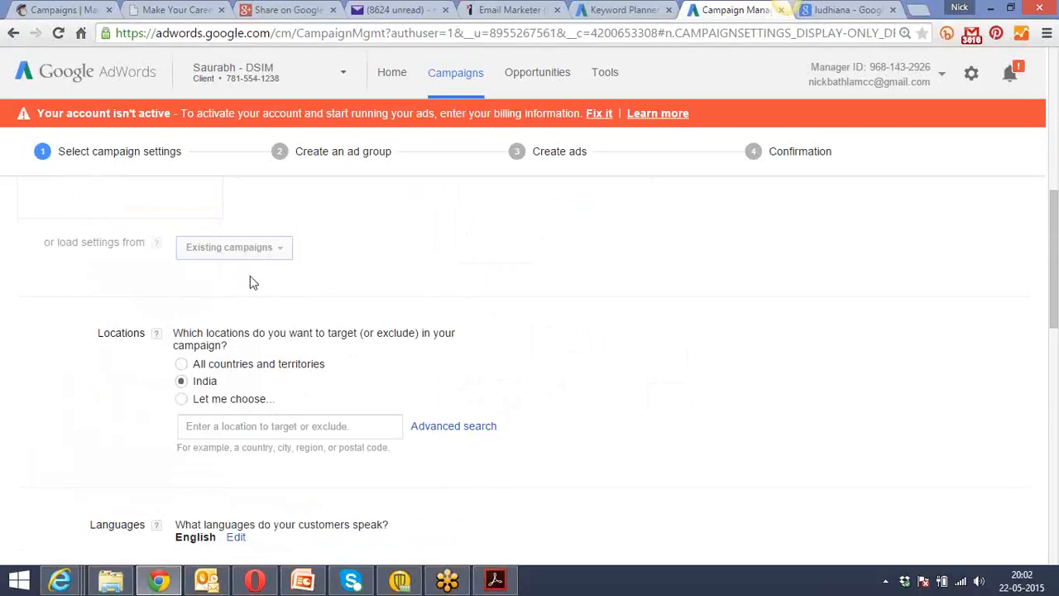
pyautogui.click(216, 426)
pyautogui.write('ghaziaba')
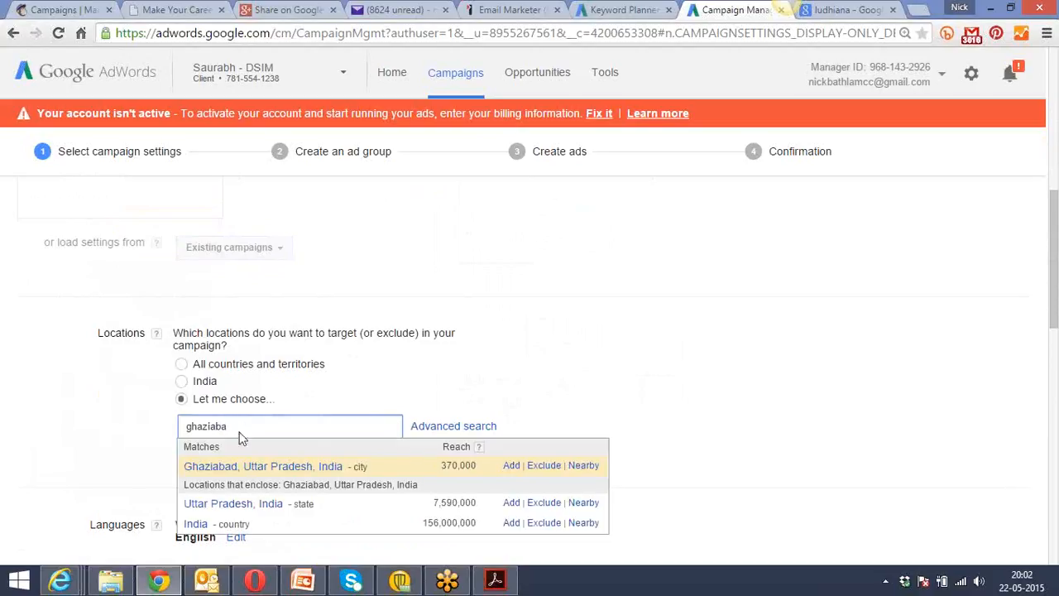
pyautogui.click(511, 466)
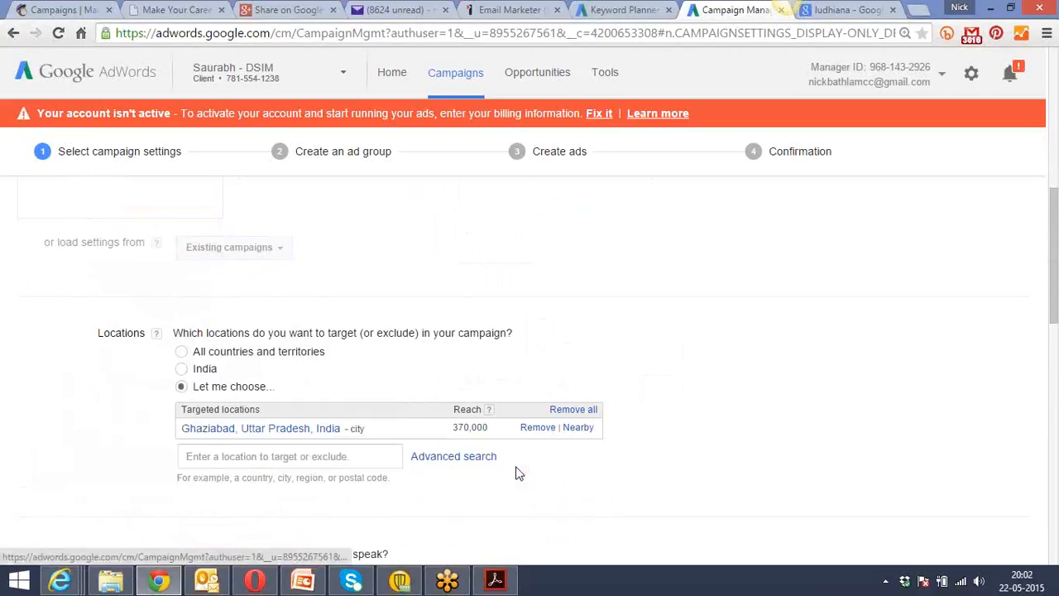
pyautogui.click(337, 456)
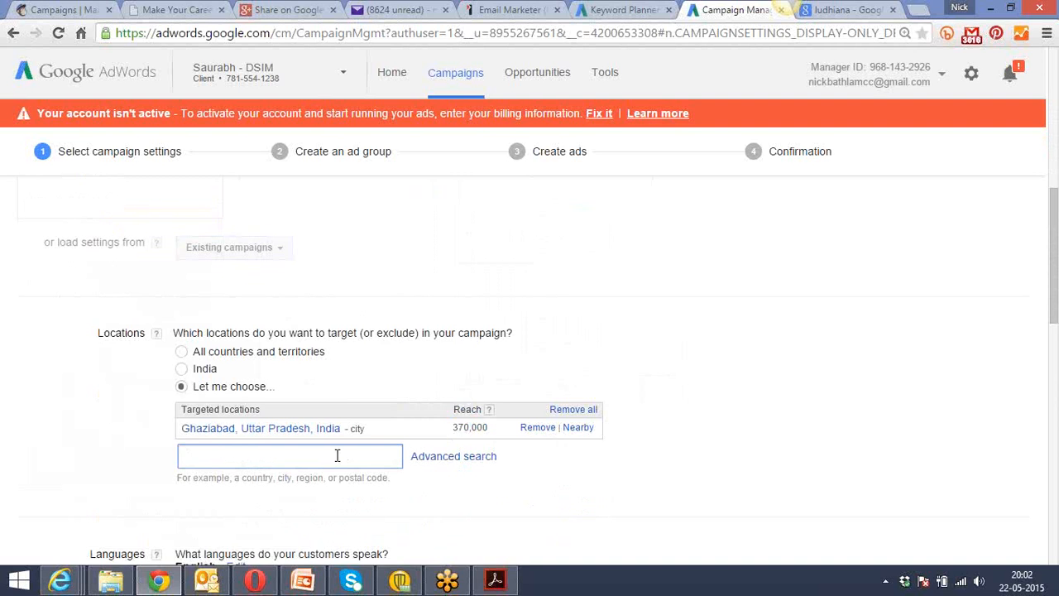
pyautogui.write('delhi')
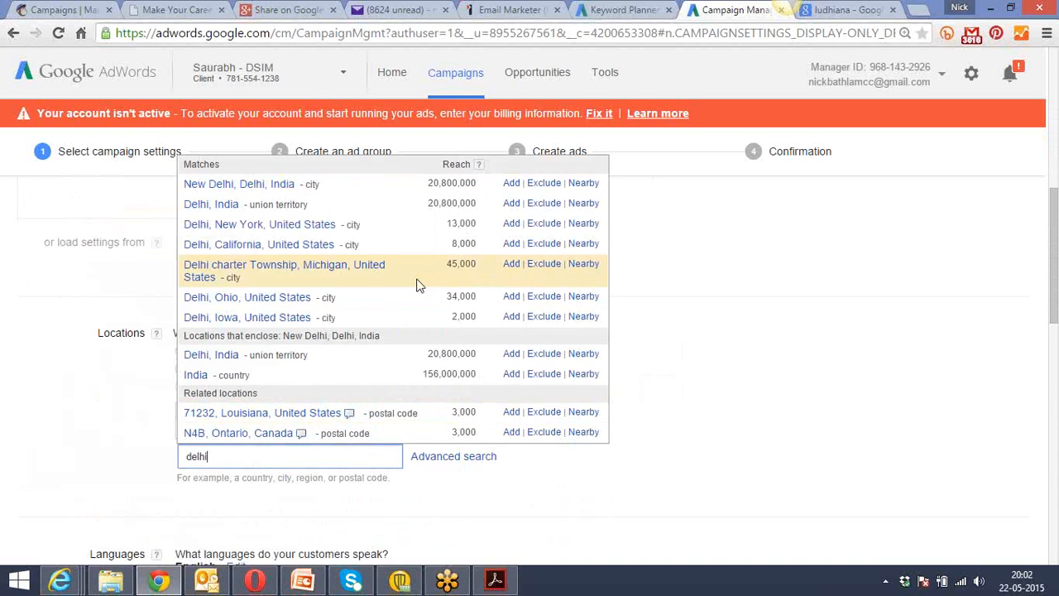
pyautogui.click(511, 183)
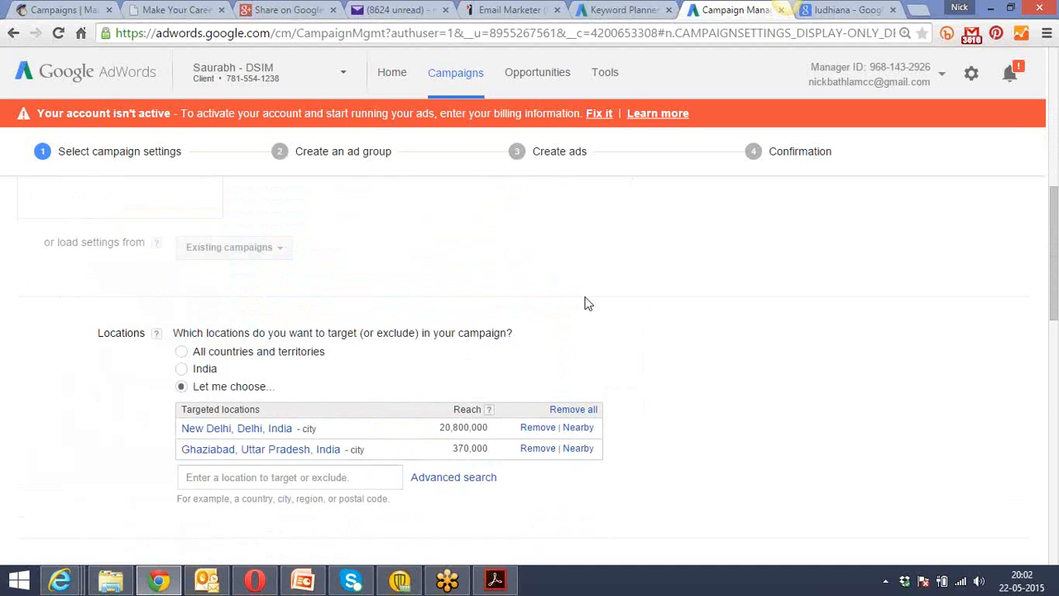
# Open the bid strategy with its additional options and choose Focus on clicks with manually set bids.
pyautogui.scroll(-3, 585, 304)
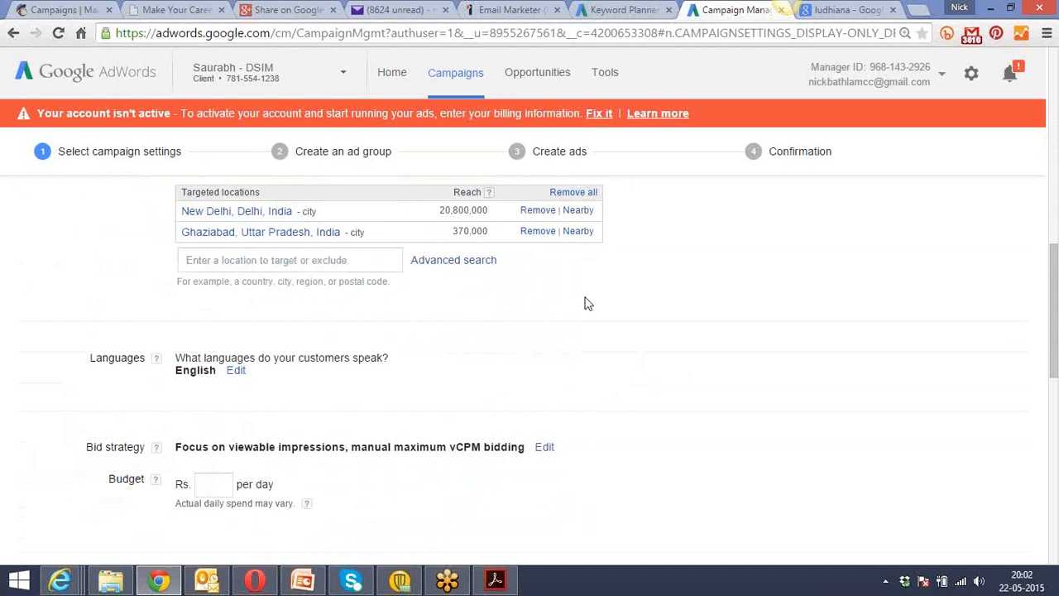
pyautogui.scroll(-2, 584, 303)
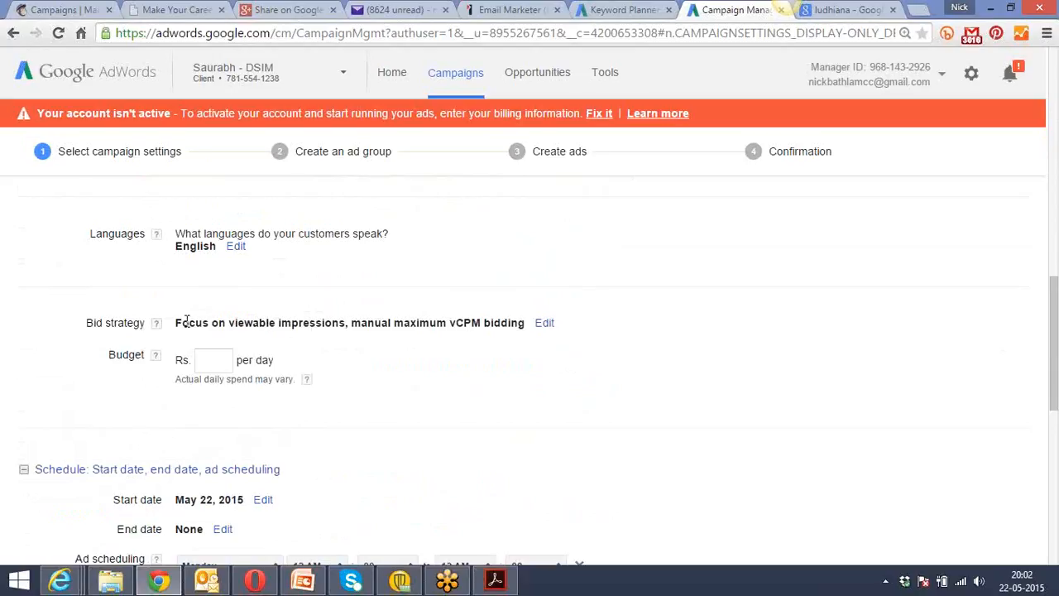
pyautogui.moveTo(185, 322); pyautogui.dragTo(339, 327)
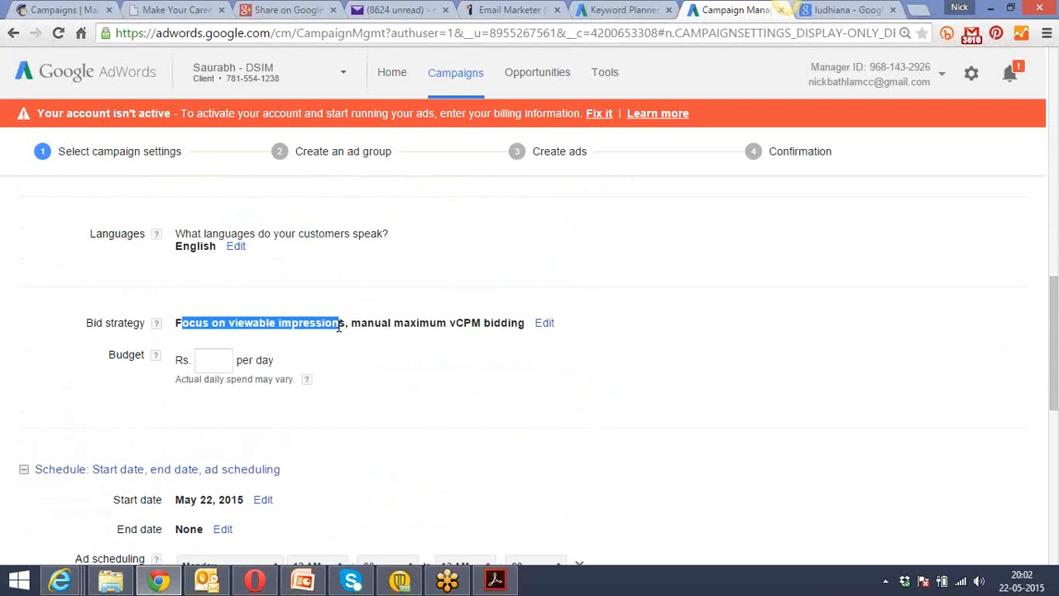
pyautogui.click(369, 369)
pyautogui.click(543, 324)
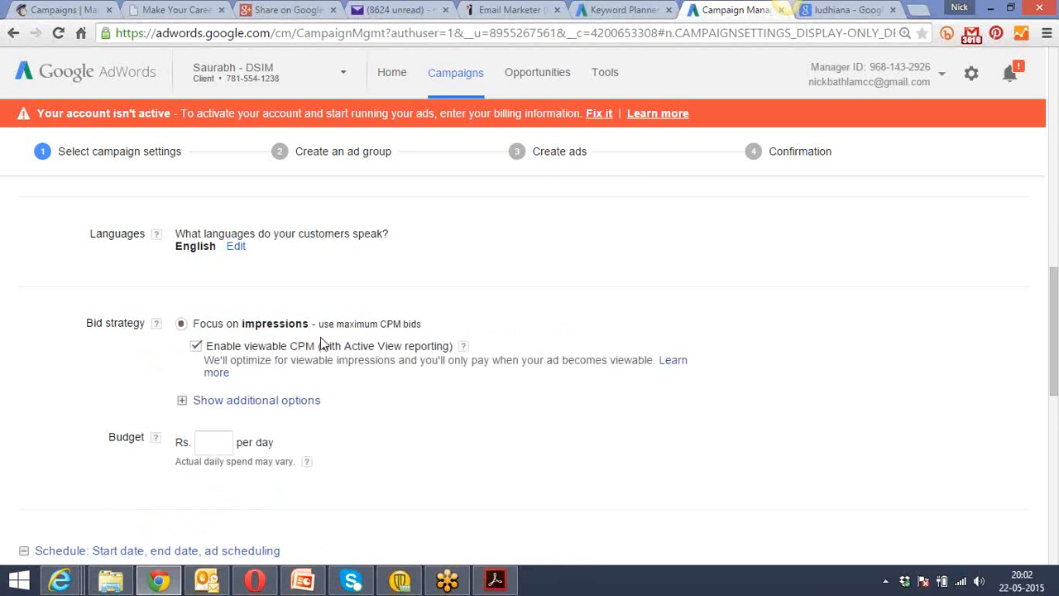
pyautogui.click(270, 403)
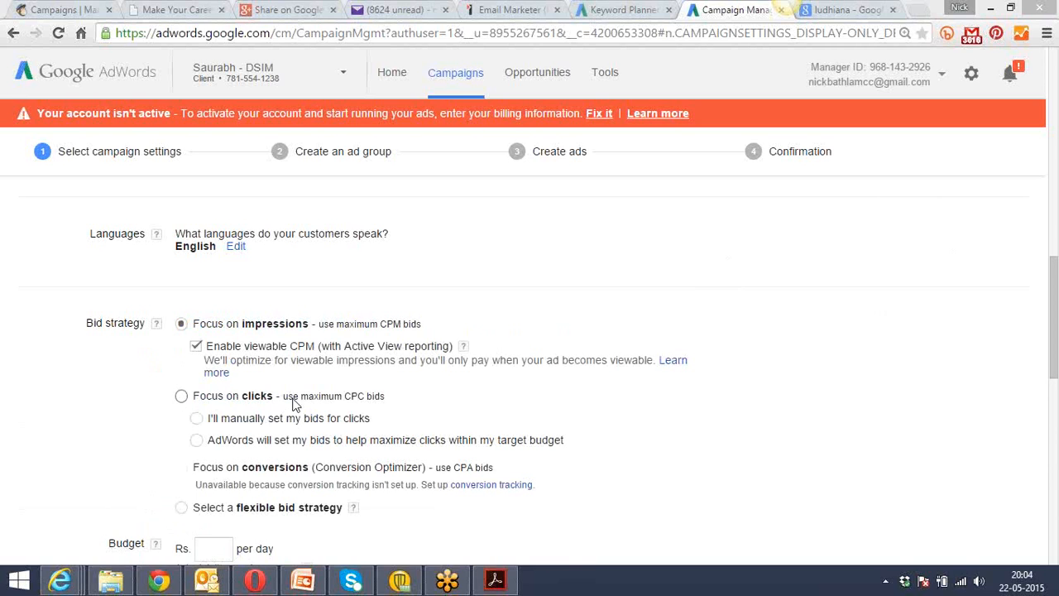
pyautogui.click(180, 398)
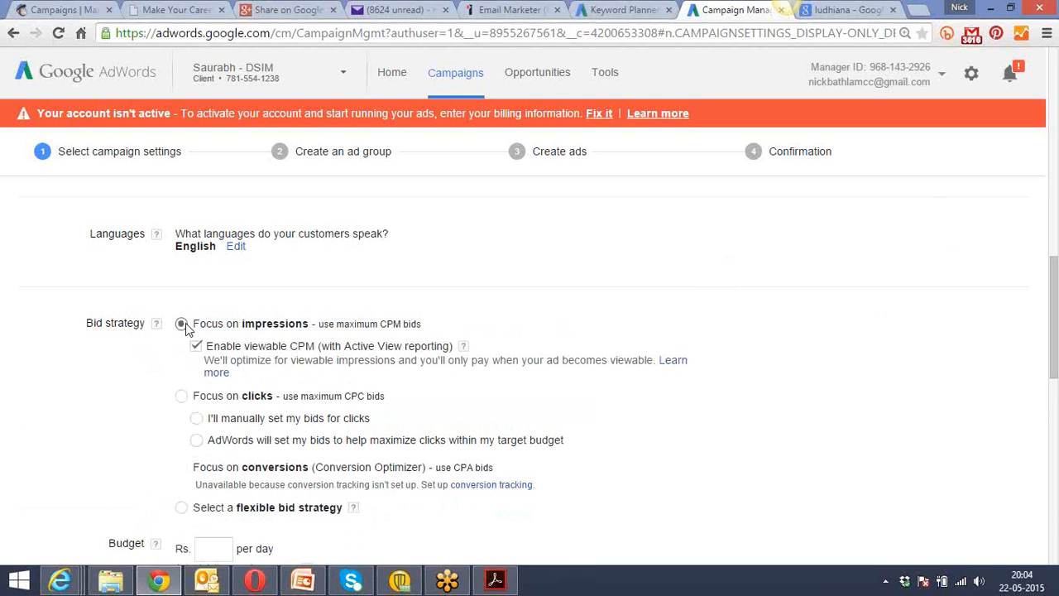
pyautogui.click(182, 396)
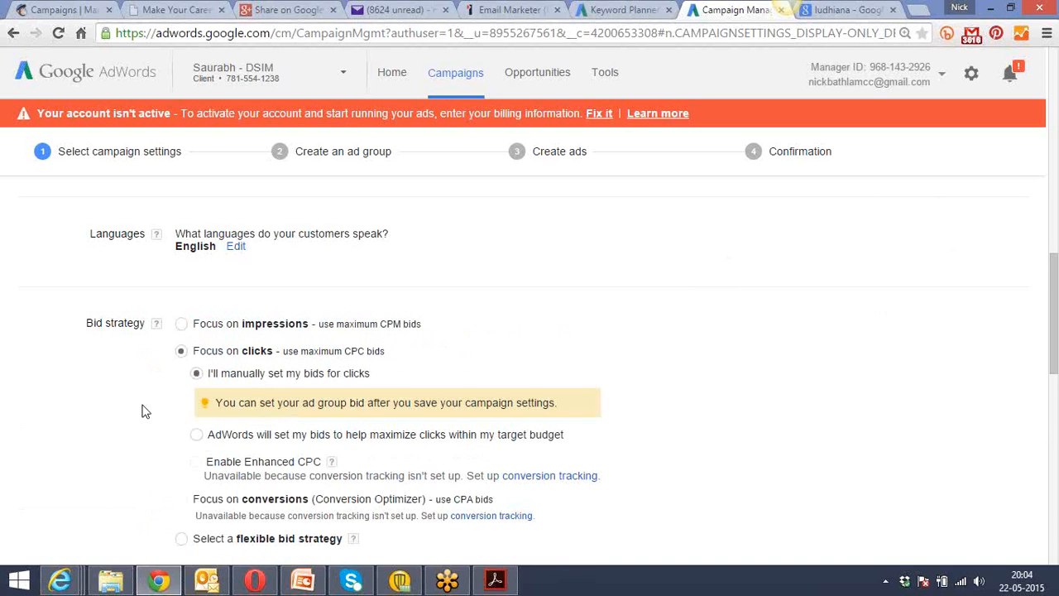
# Set the campaign budget to Rs. 100 per day.
pyautogui.scroll(-1, 143, 411)
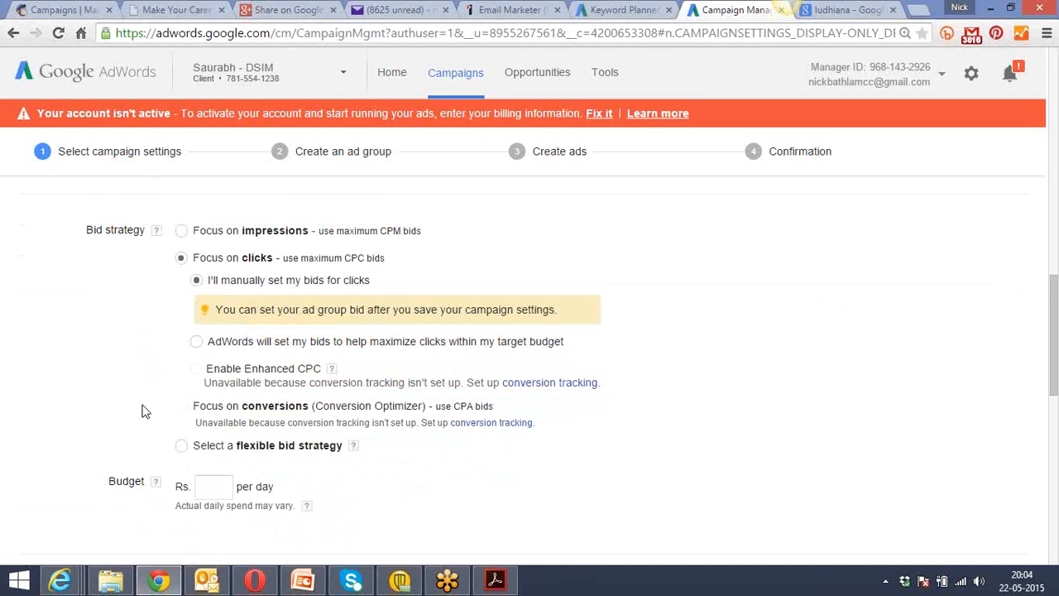
pyautogui.scroll(-1, 116, 402)
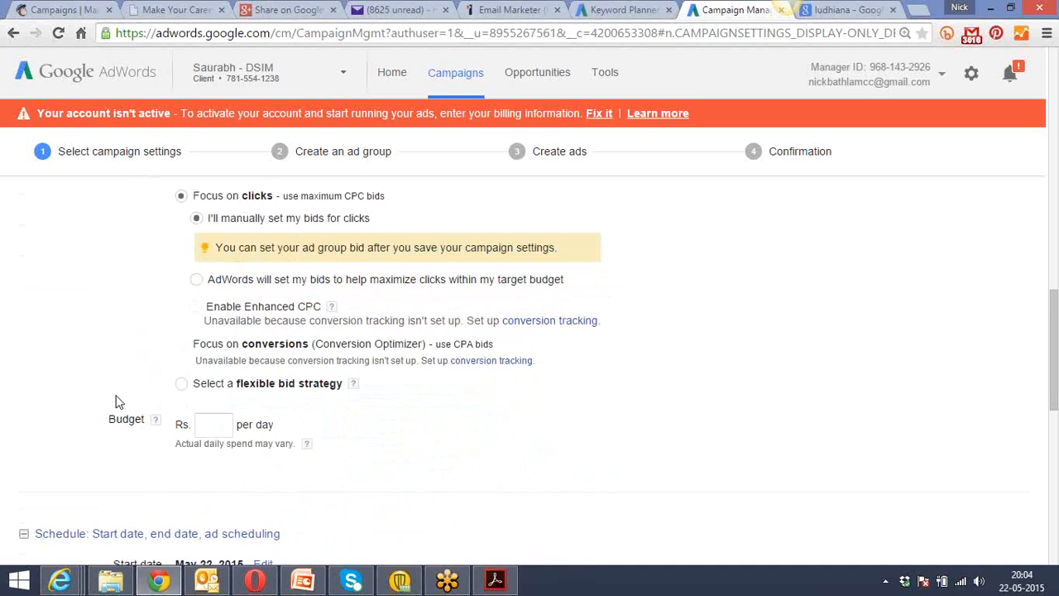
pyautogui.scroll(-2, 116, 402)
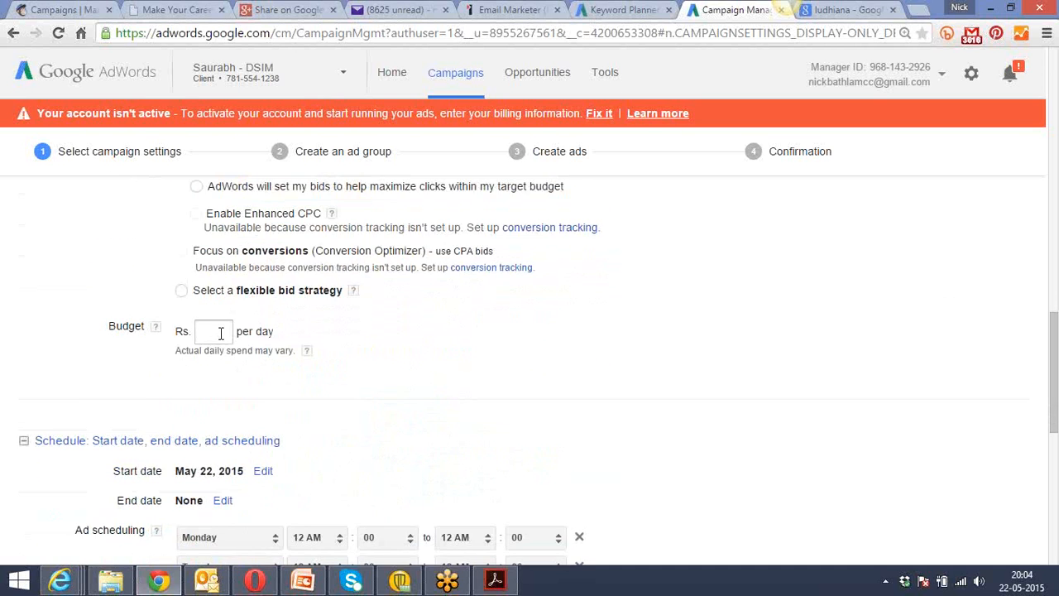
pyautogui.click(221, 333)
pyautogui.write('100')
pyautogui.click(474, 354)
# Review the campaign's targeted locations, language, bid strategy and daily budget settings.
pyautogui.scroll(1, 474, 354)
pyautogui.scroll(2, 473, 355)
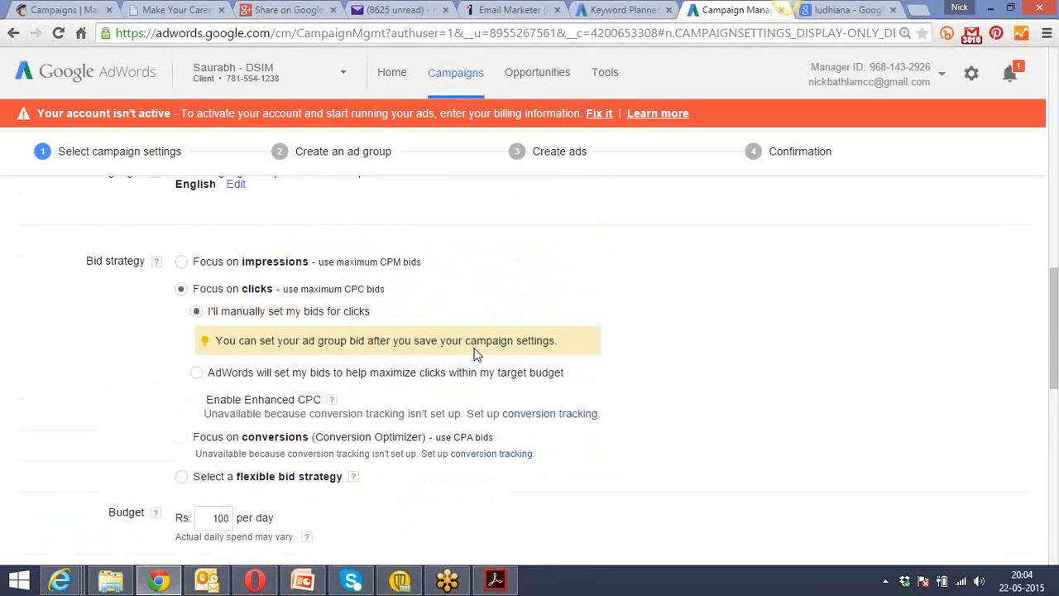
pyautogui.scroll(1, 478, 354)
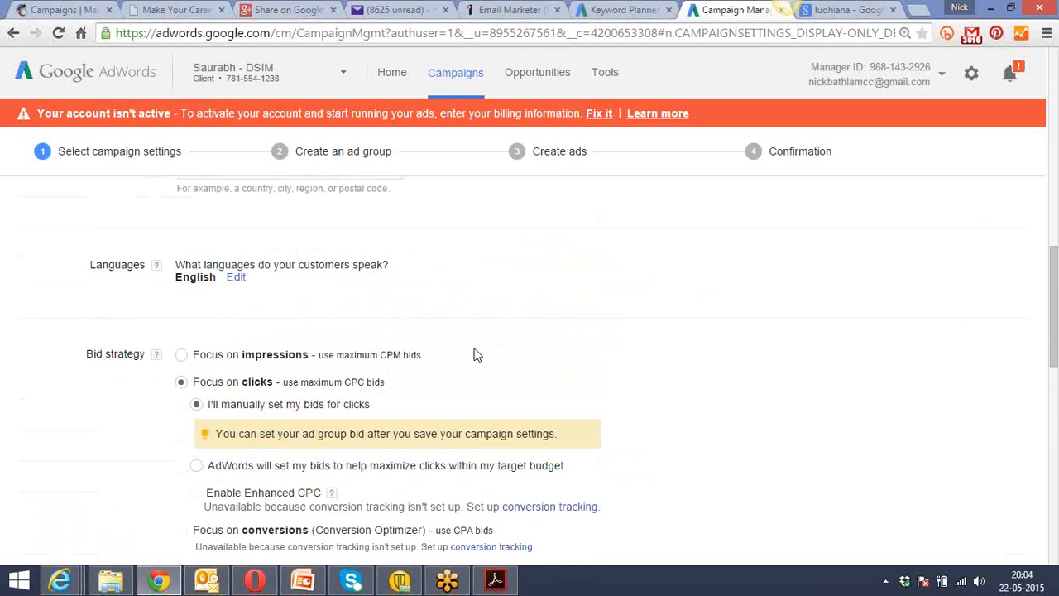
pyautogui.scroll(2, 477, 354)
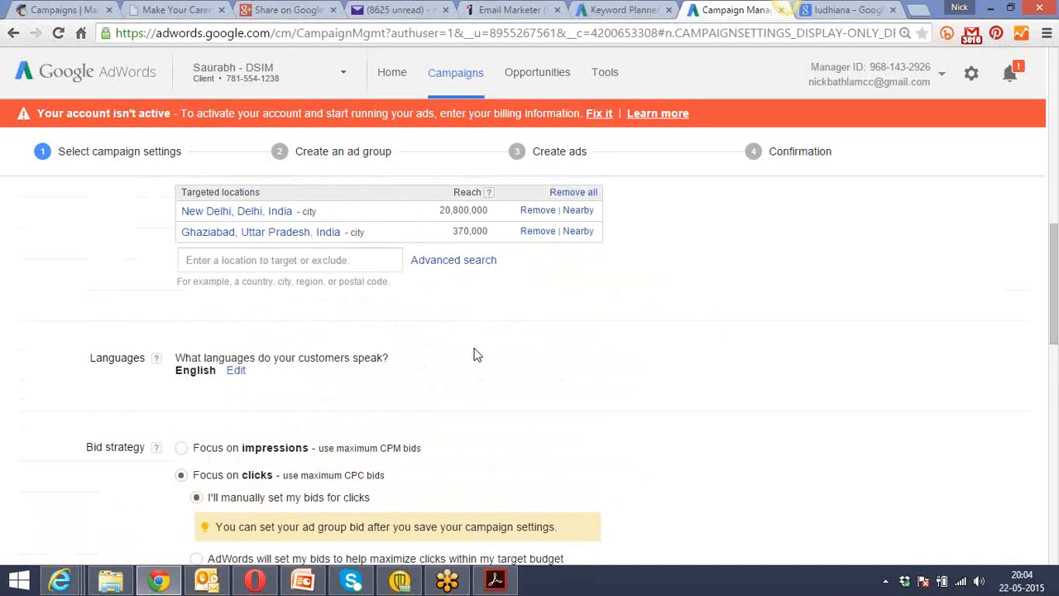
pyautogui.scroll(-1, 478, 354)
pyautogui.scroll(-2, 477, 354)
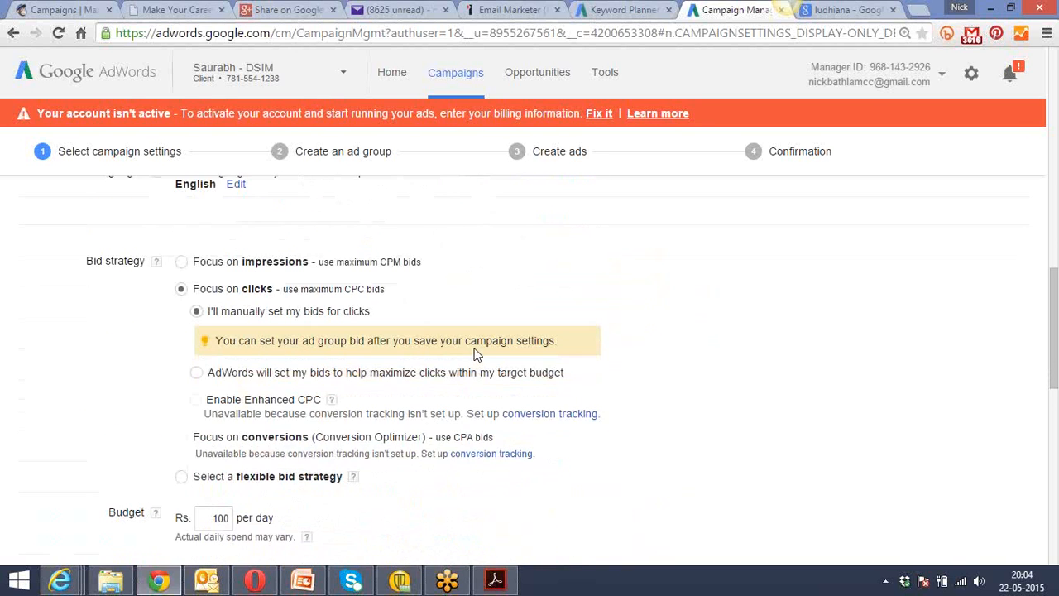
pyautogui.scroll(-2, 478, 355)
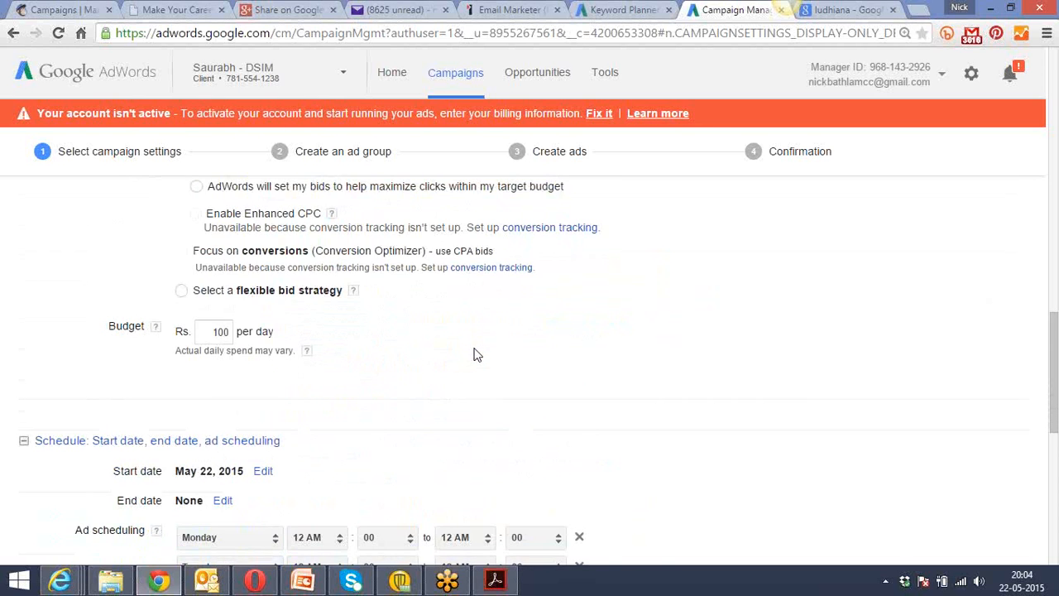
pyautogui.scroll(2, 477, 354)
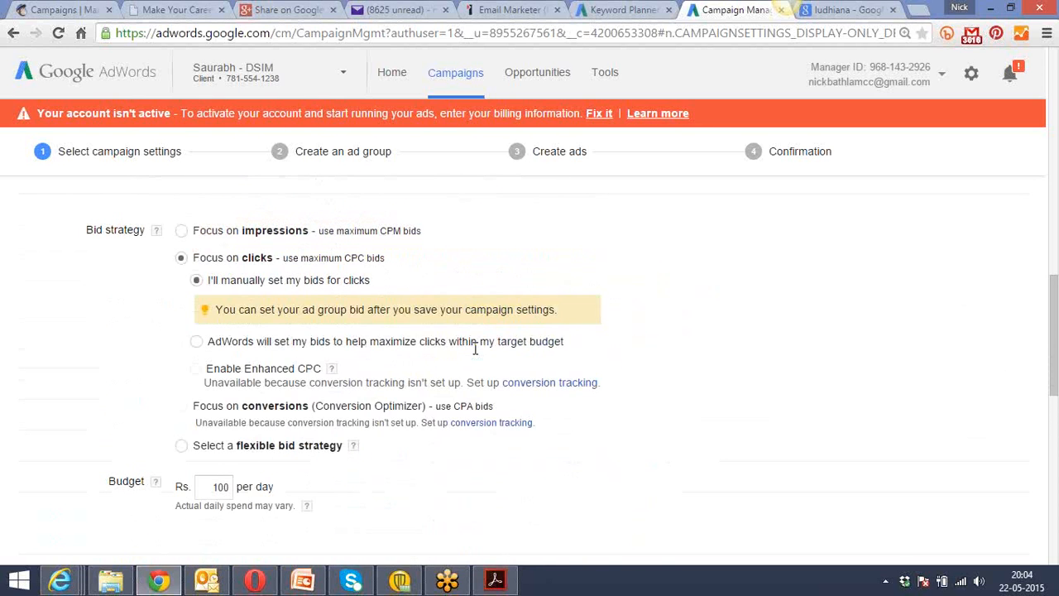
pyautogui.scroll(1, 478, 354)
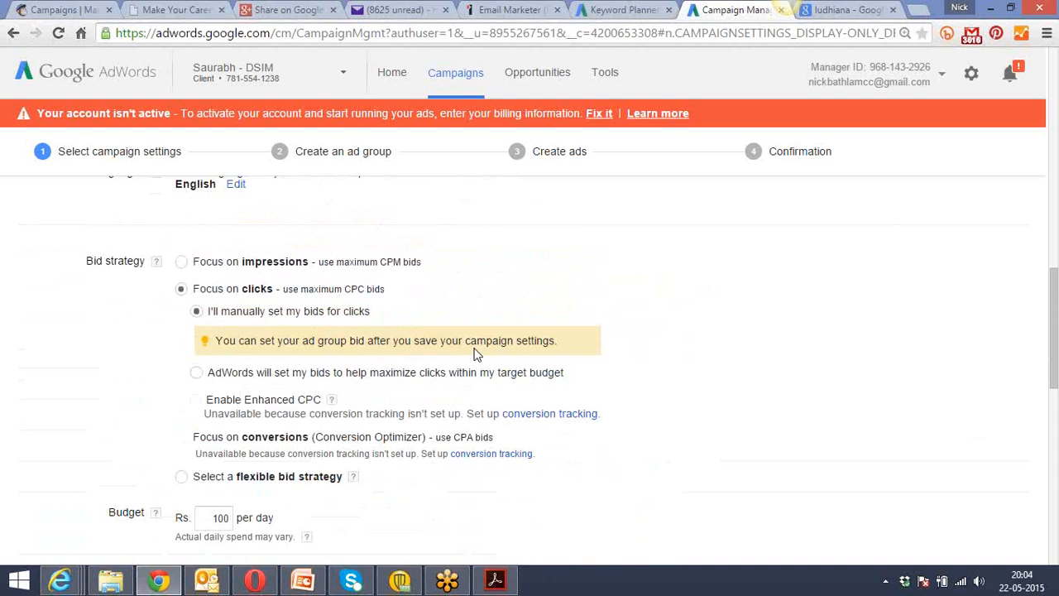
pyautogui.scroll(-3, 477, 354)
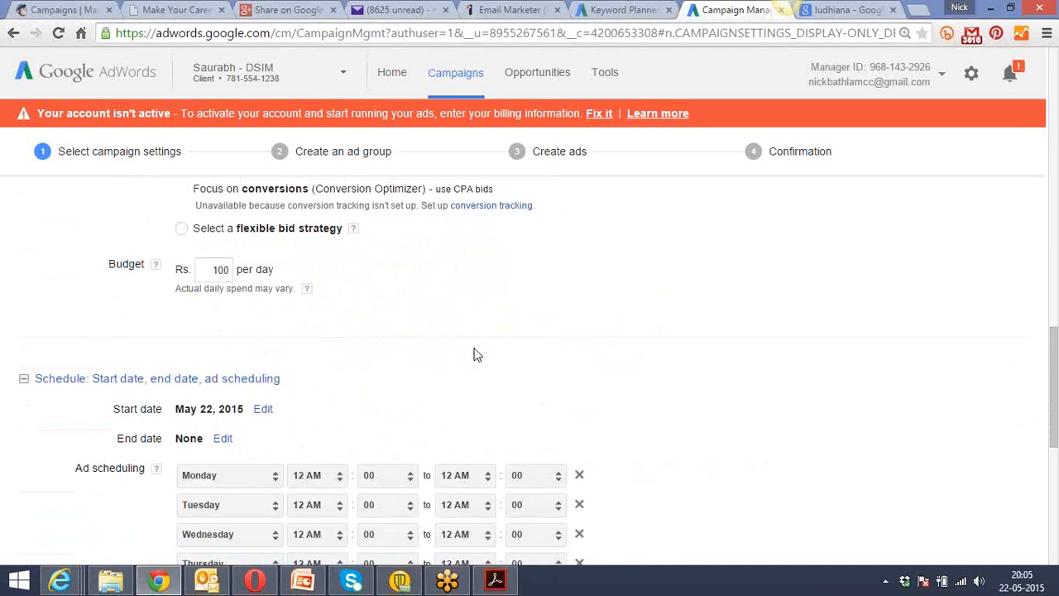
pyautogui.scroll(-1, 478, 354)
pyautogui.scroll(3, 478, 354)
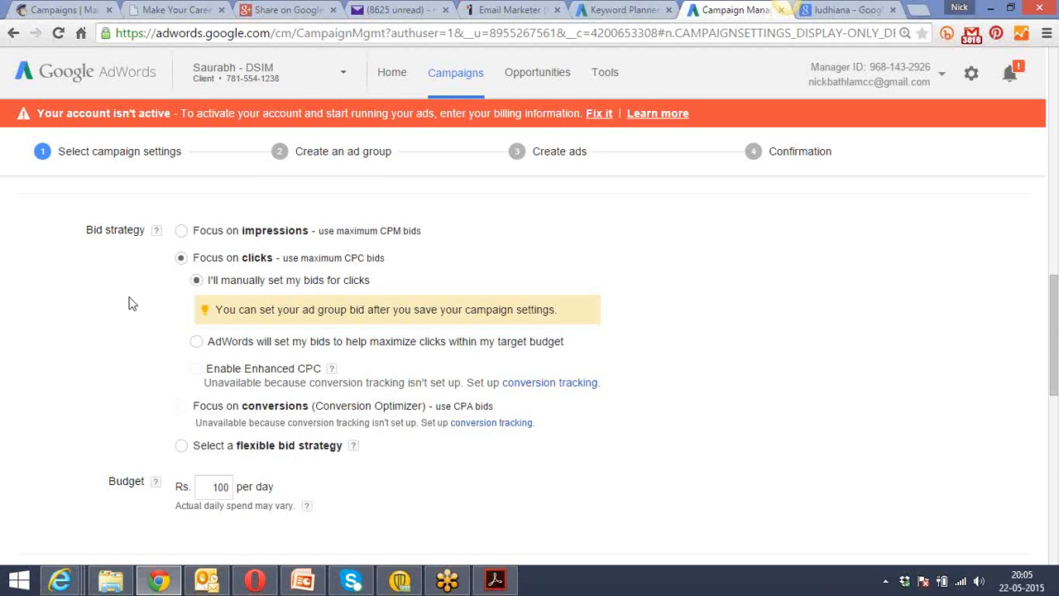
pyautogui.scroll(-4, 129, 303)
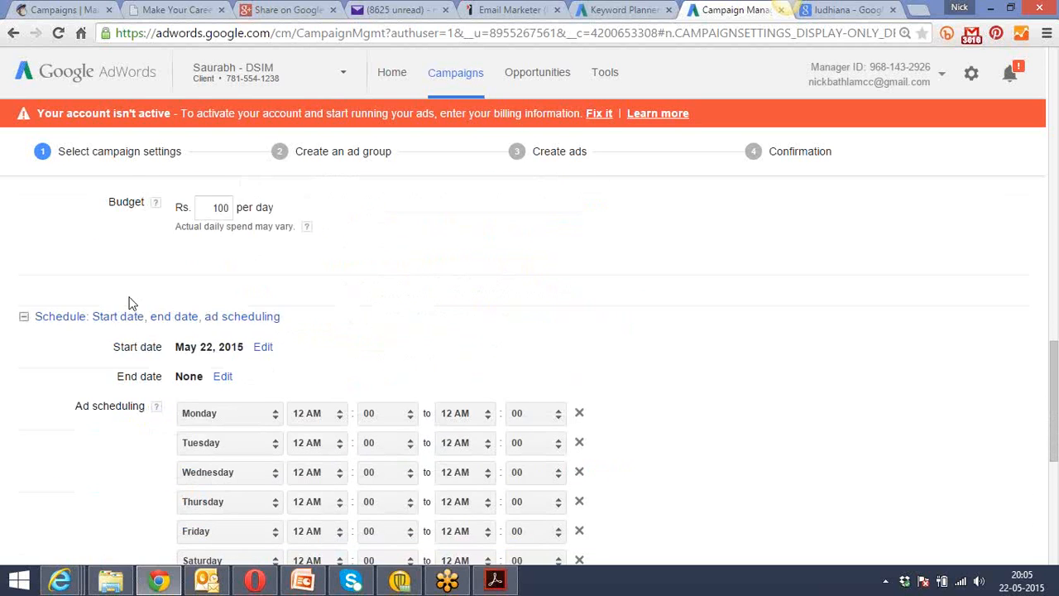
# Open the campaign's start date for editing and examine the ad scheduling and ad delivery settings.
pyautogui.scroll(-1, 129, 304)
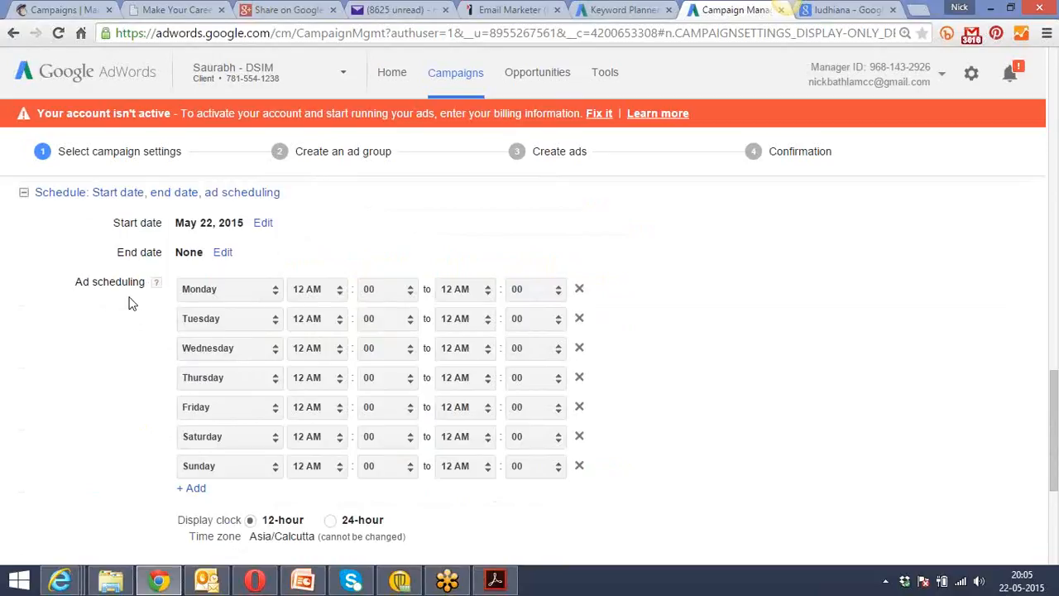
pyautogui.click(261, 223)
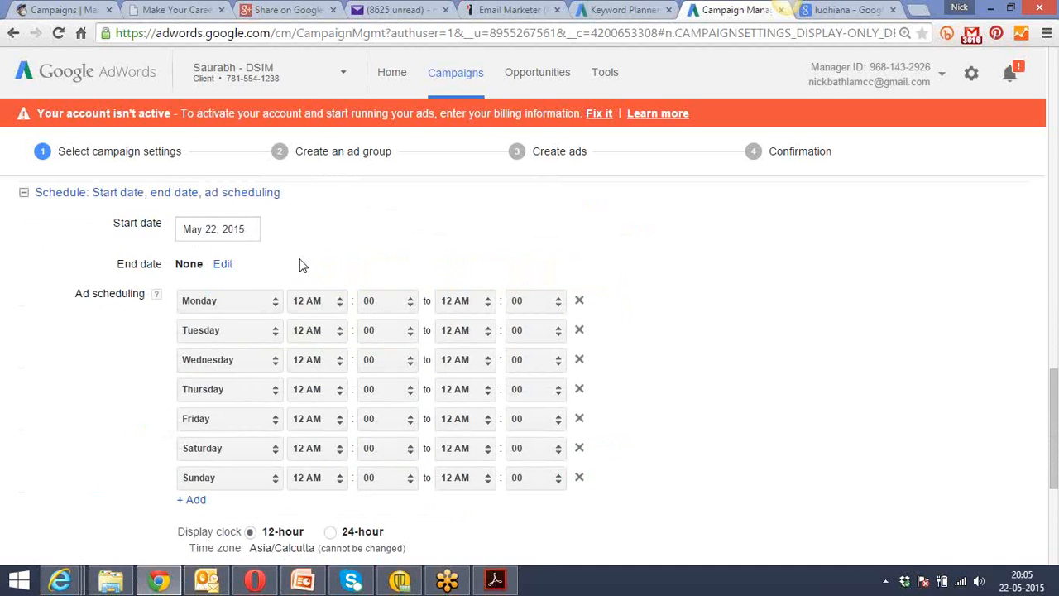
pyautogui.scroll(-1, 301, 264)
pyautogui.scroll(-3, 301, 263)
pyautogui.scroll(2, 301, 264)
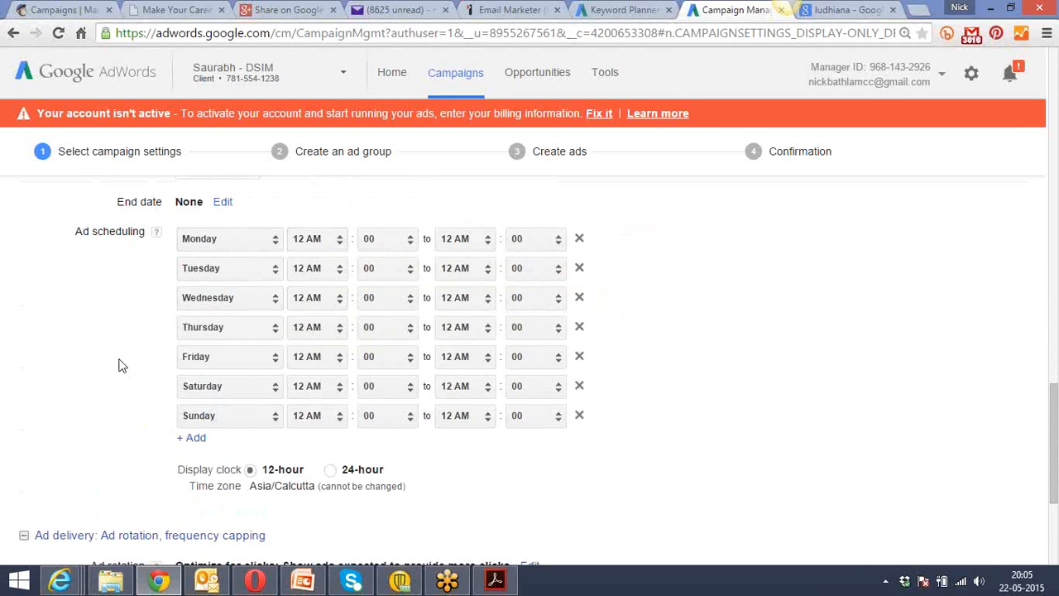
pyautogui.scroll(-1, 119, 365)
pyautogui.scroll(-4, 118, 365)
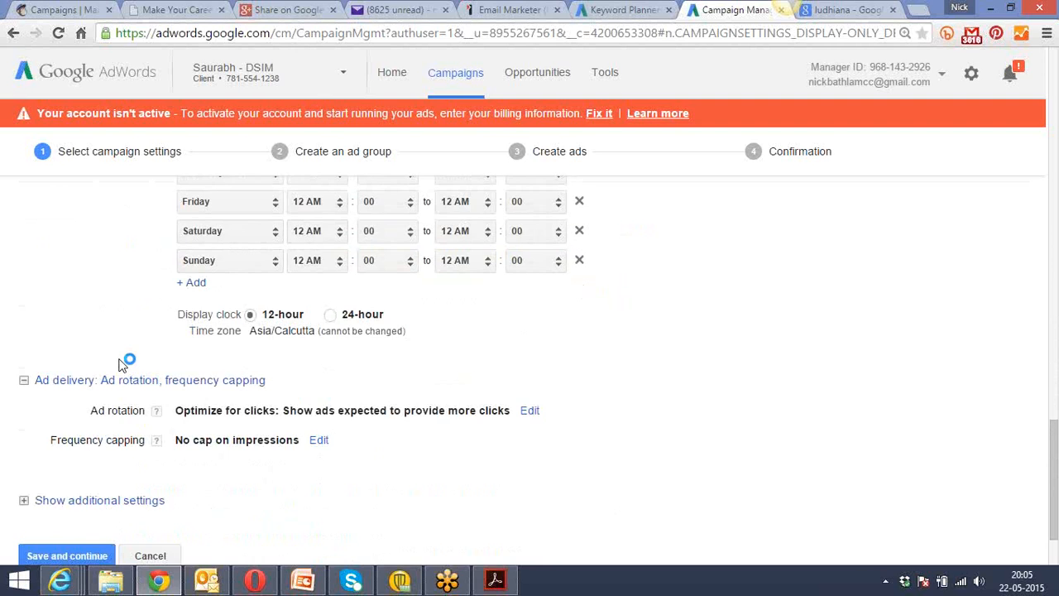
pyautogui.scroll(-2, 119, 365)
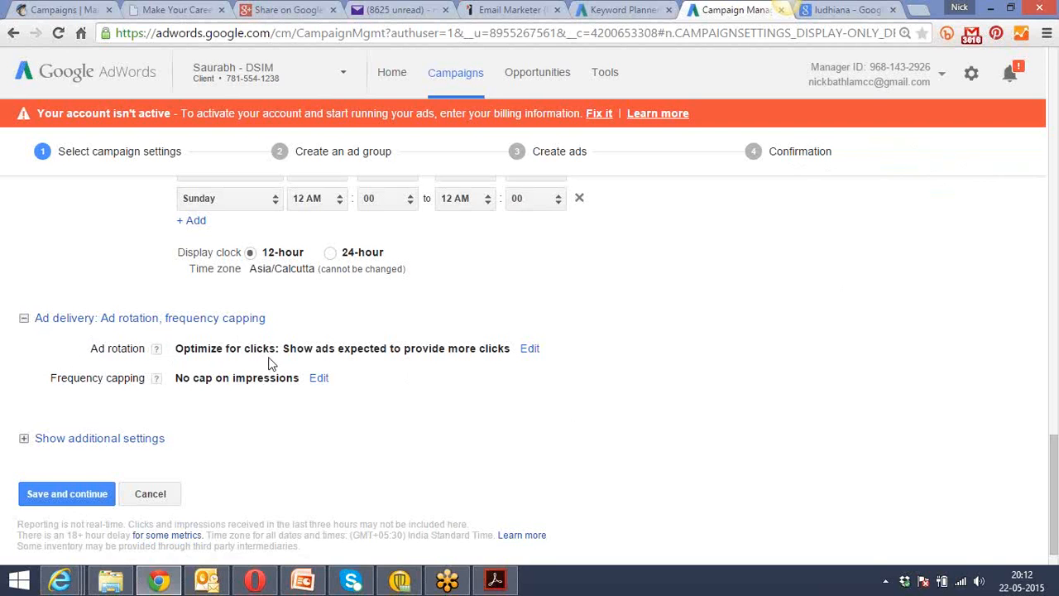
# Open the campaign's ad rotation and frequency capping options for editing.
pyautogui.click(529, 349)
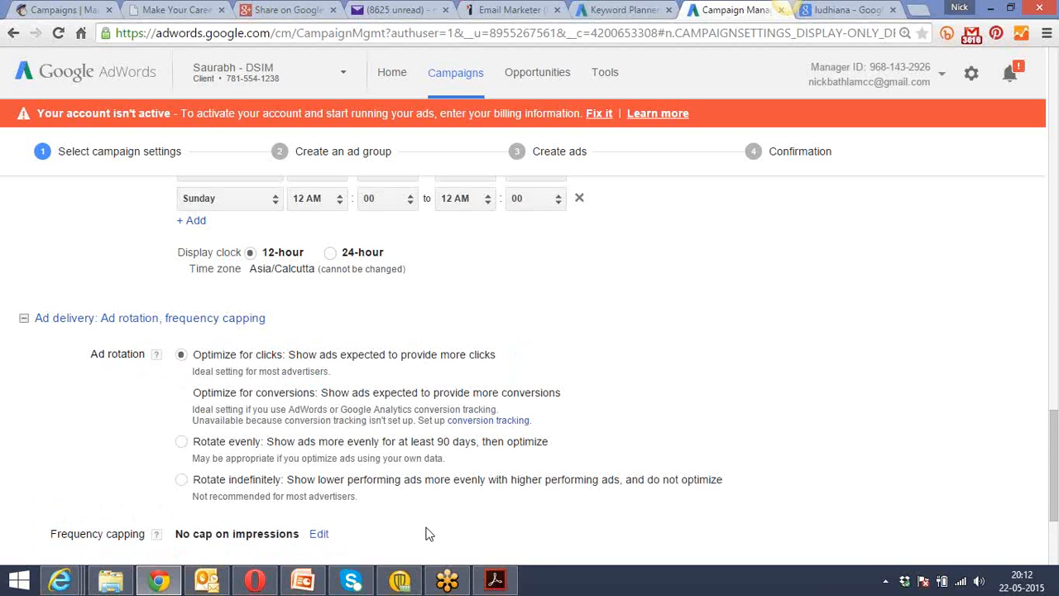
pyautogui.scroll(-3, 425, 534)
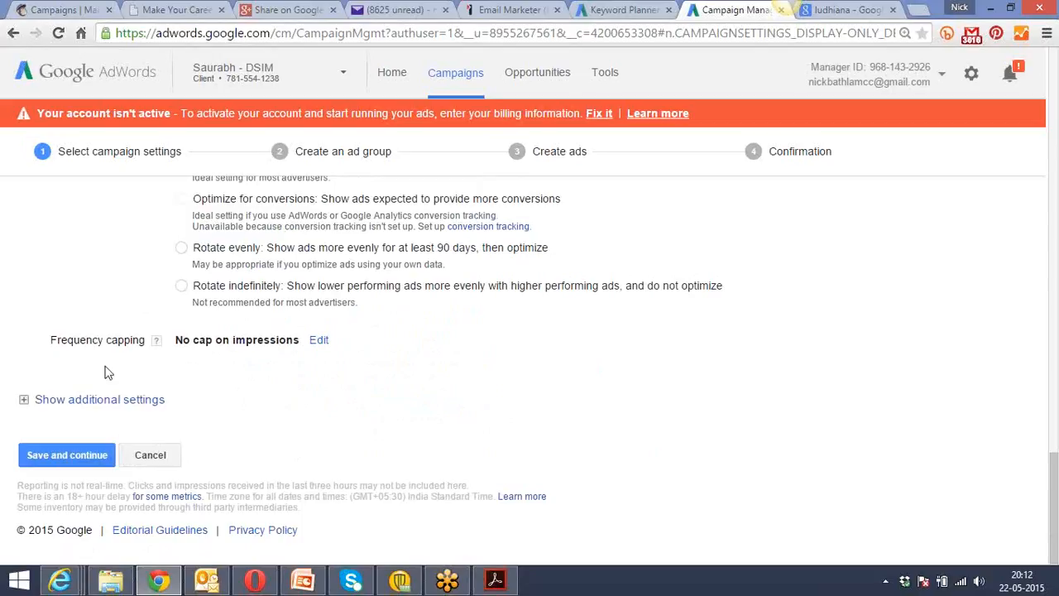
pyautogui.click(323, 346)
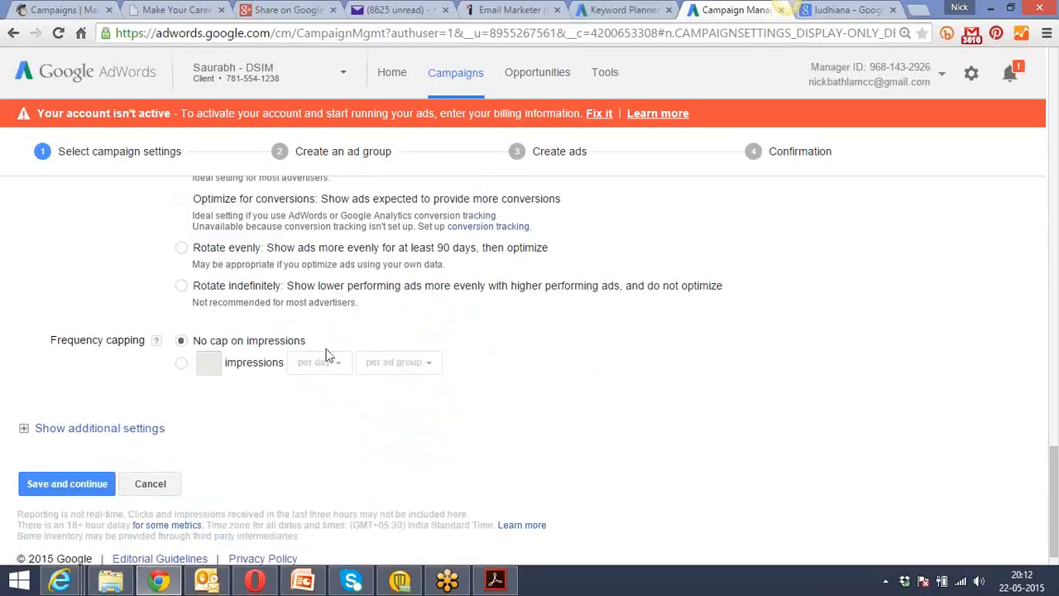
pyautogui.scroll(-1, 383, 407)
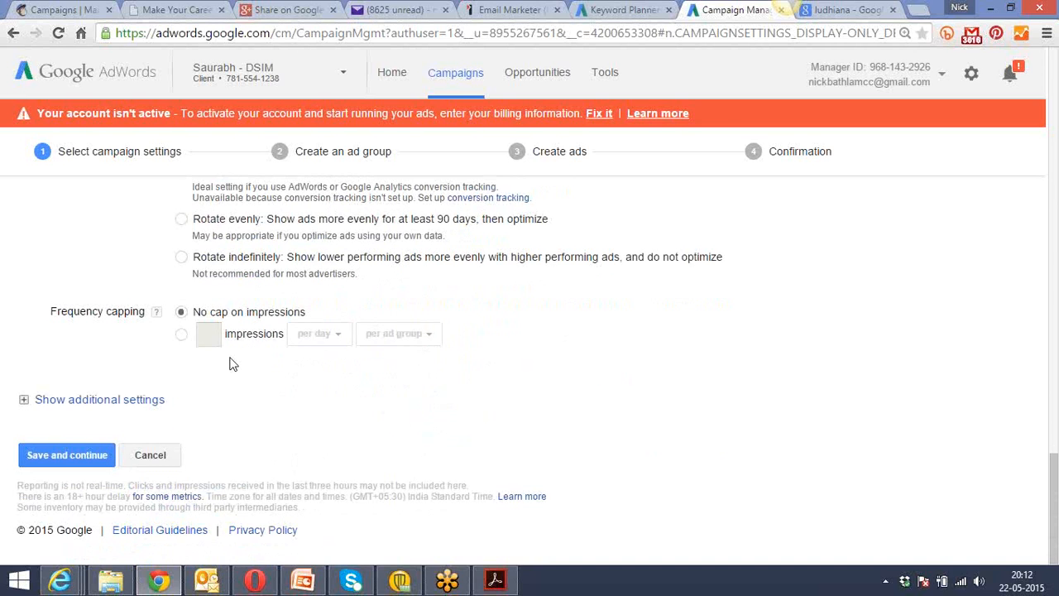
# Cap the ad frequency at 10 impressions per day per ad.
pyautogui.click(181, 334)
pyautogui.click(210, 334)
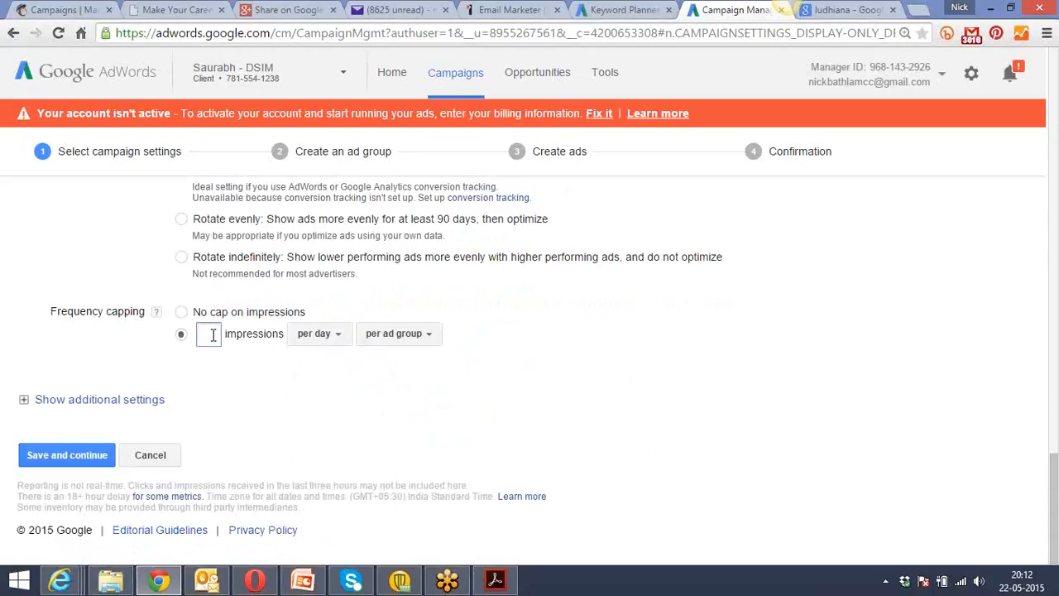
pyautogui.write('10')
pyautogui.click(325, 338)
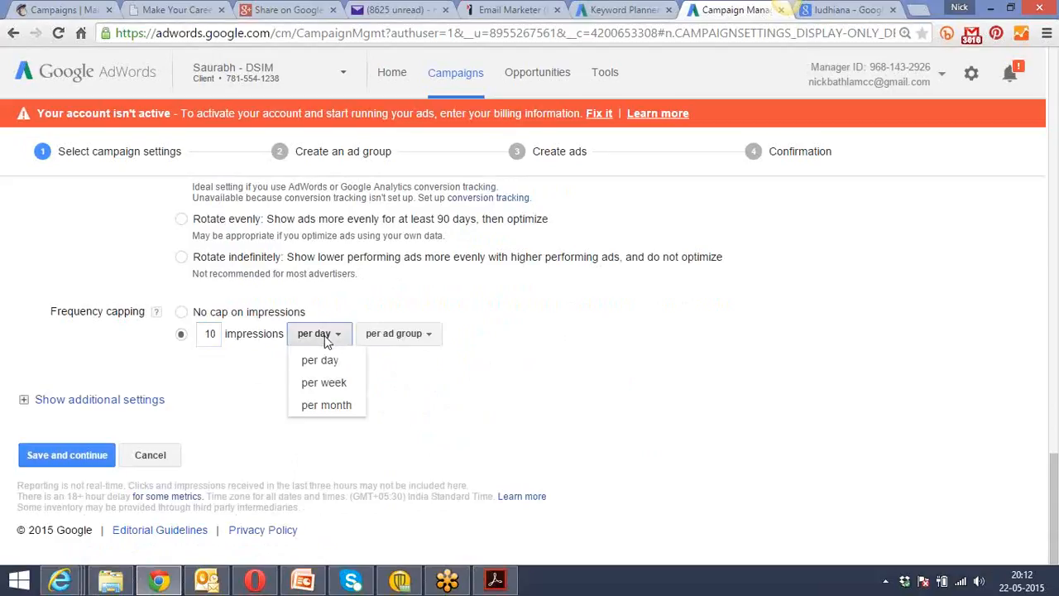
pyautogui.click(321, 361)
pyautogui.click(391, 341)
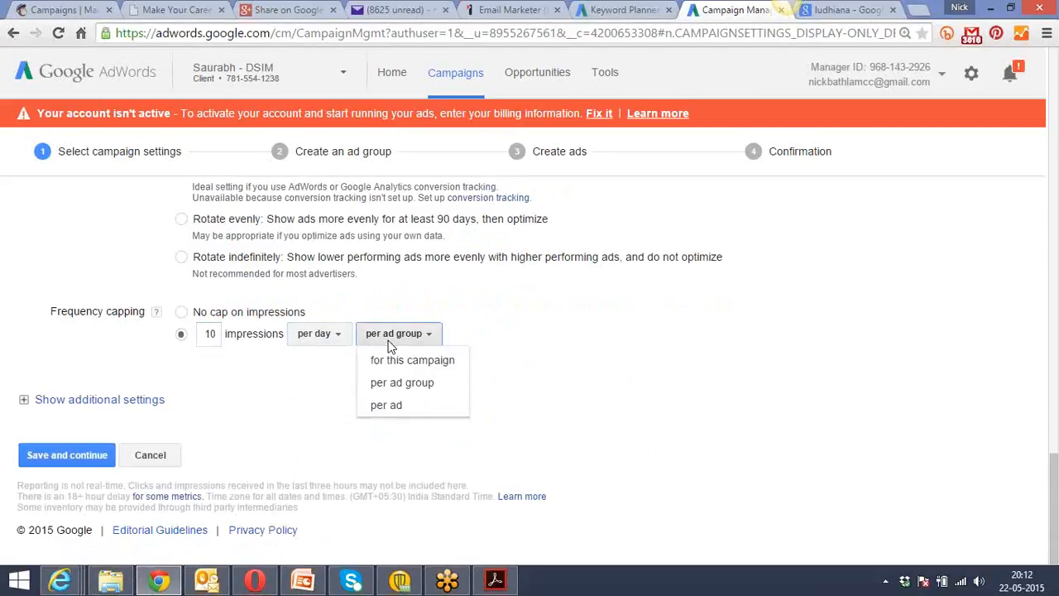
pyautogui.click(394, 406)
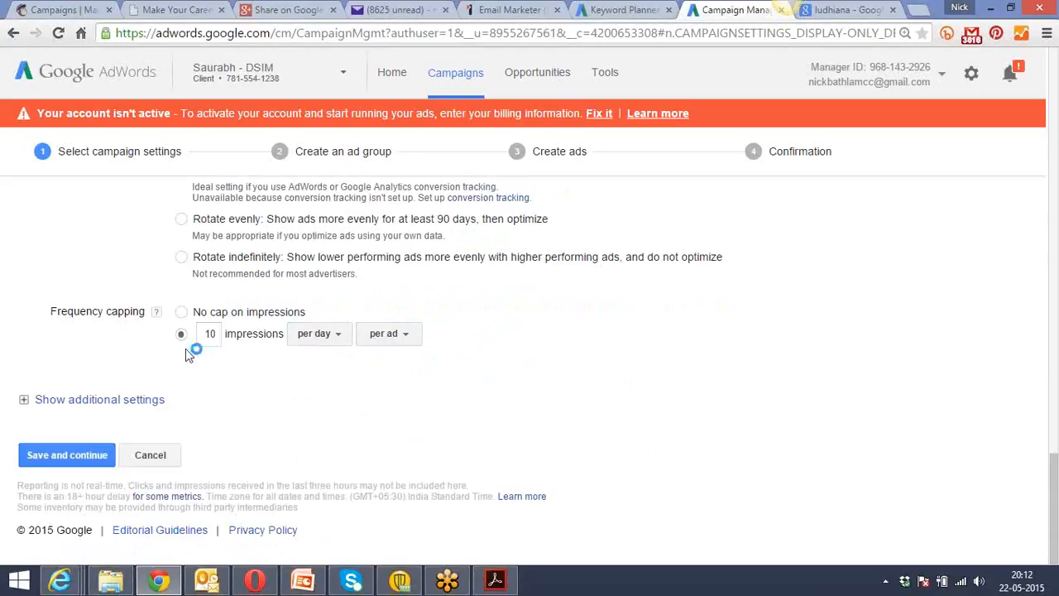
# Lower the frequency cap to 5 impressions.
pyautogui.moveTo(217, 335); pyautogui.dragTo(206, 334)
pyautogui.write('5')
pyautogui.click(257, 361)
pyautogui.click(217, 338)
pyautogui.doubleClick(207, 332)
pyautogui.click(257, 375)
pyautogui.click(215, 332)
pyautogui.doubleClick(207, 332)
pyautogui.click(246, 382)
# Change the frequency cap to 50 impressions per month for this campaign.
pyautogui.click(337, 343)
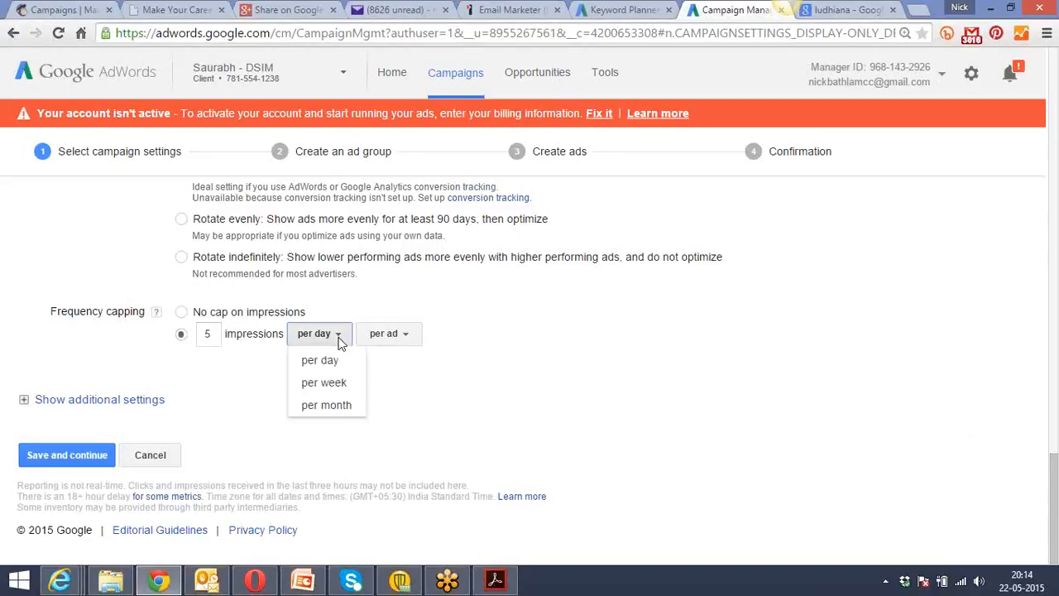
pyautogui.click(340, 409)
pyautogui.click(216, 333)
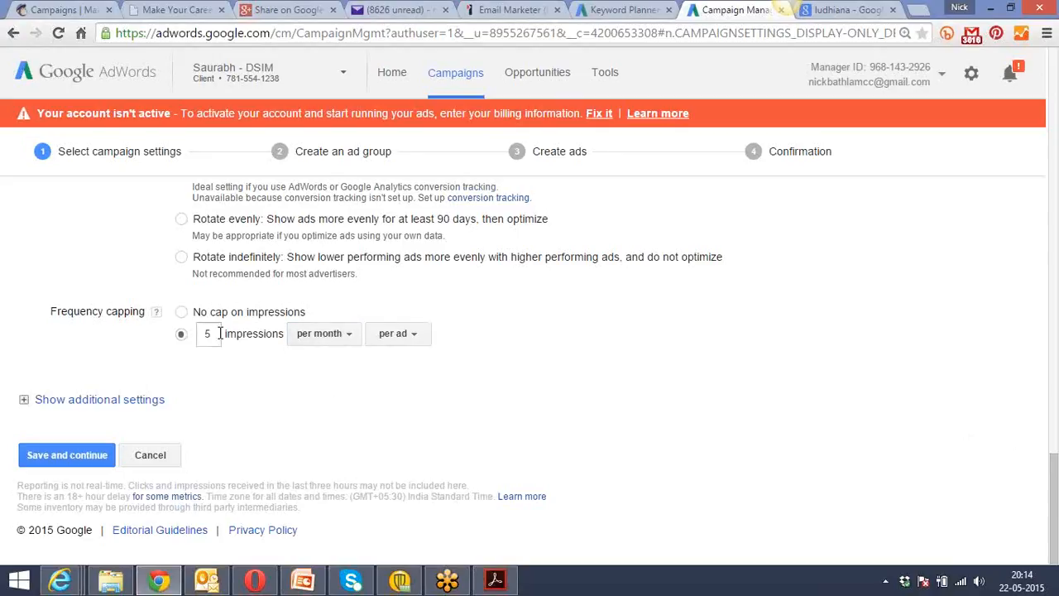
pyautogui.write('0')
pyautogui.click(420, 337)
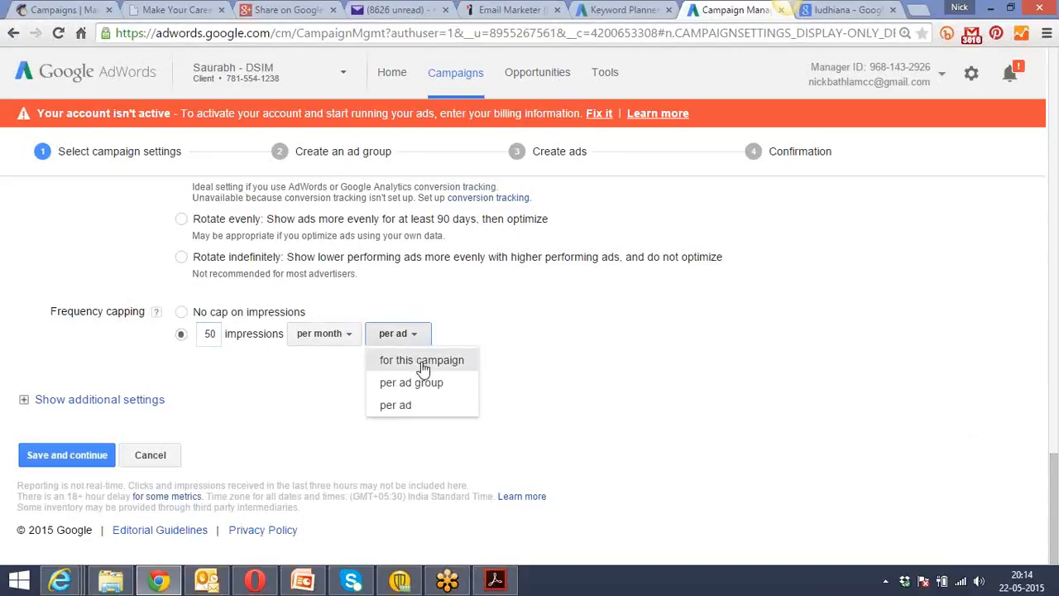
pyautogui.click(423, 363)
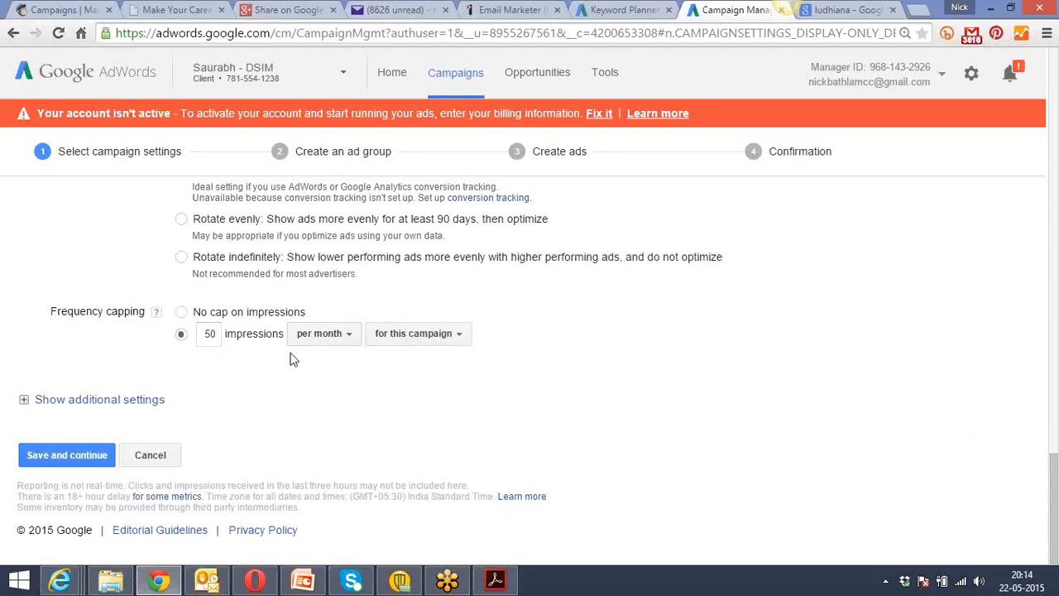
# Show the campaign's additional settings and change the delivery method to Accelerated.
pyautogui.click(98, 402)
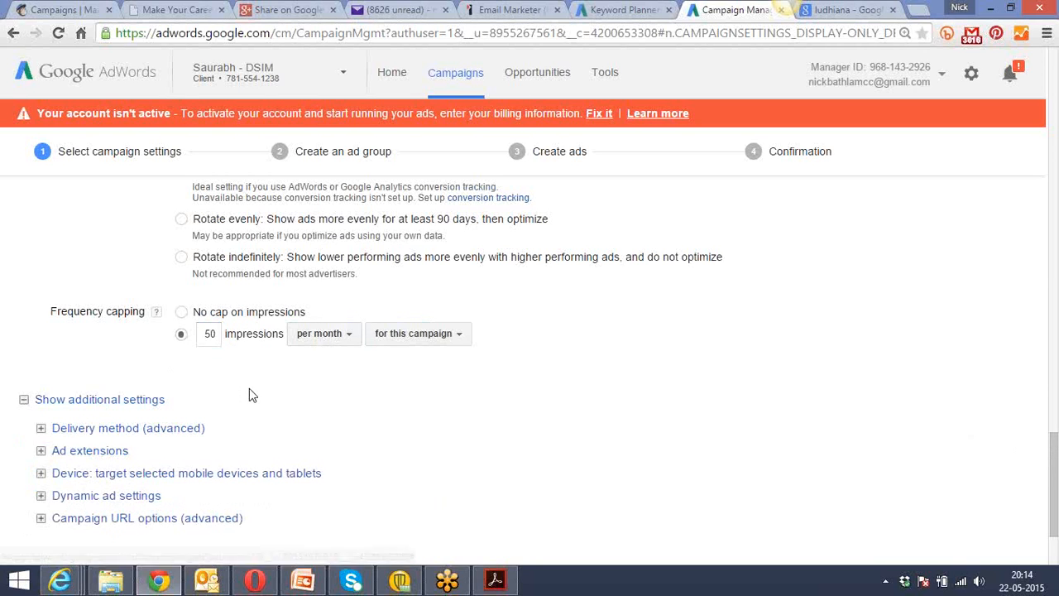
pyautogui.scroll(-2, 249, 389)
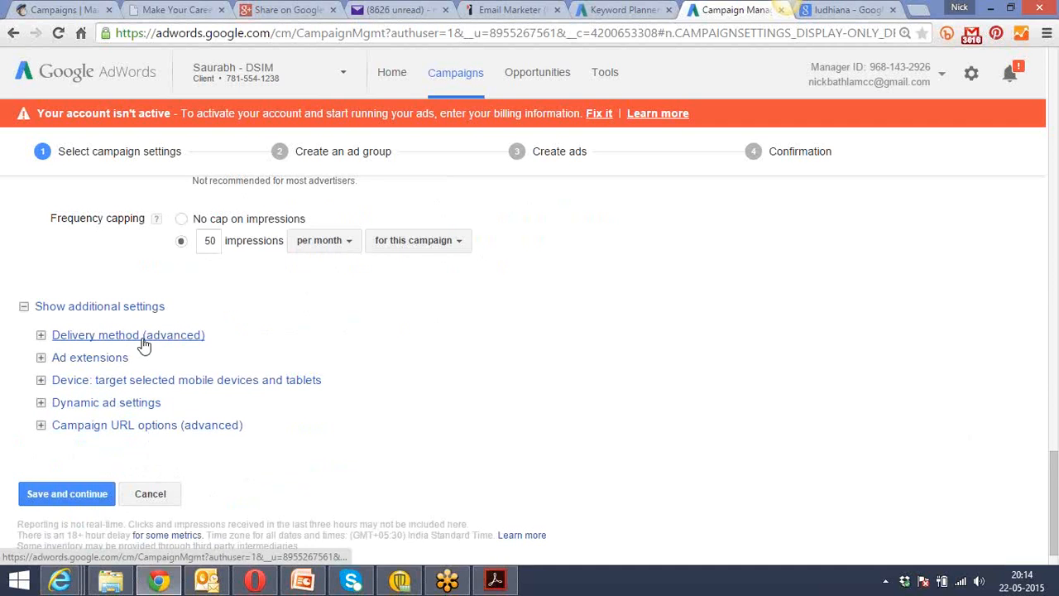
pyautogui.click(114, 335)
pyautogui.scroll(-2, 276, 338)
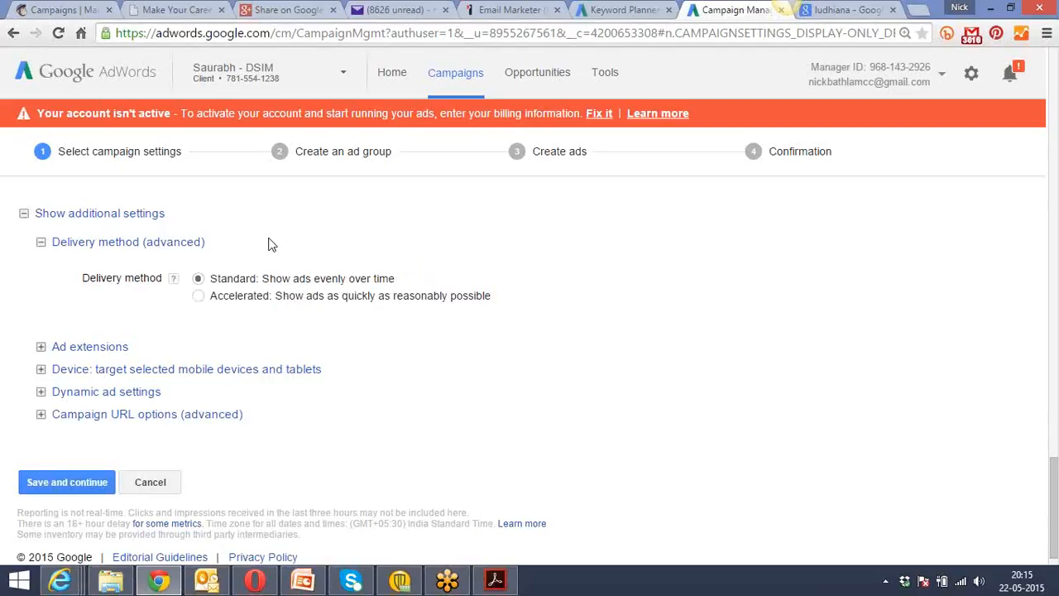
pyautogui.click(198, 296)
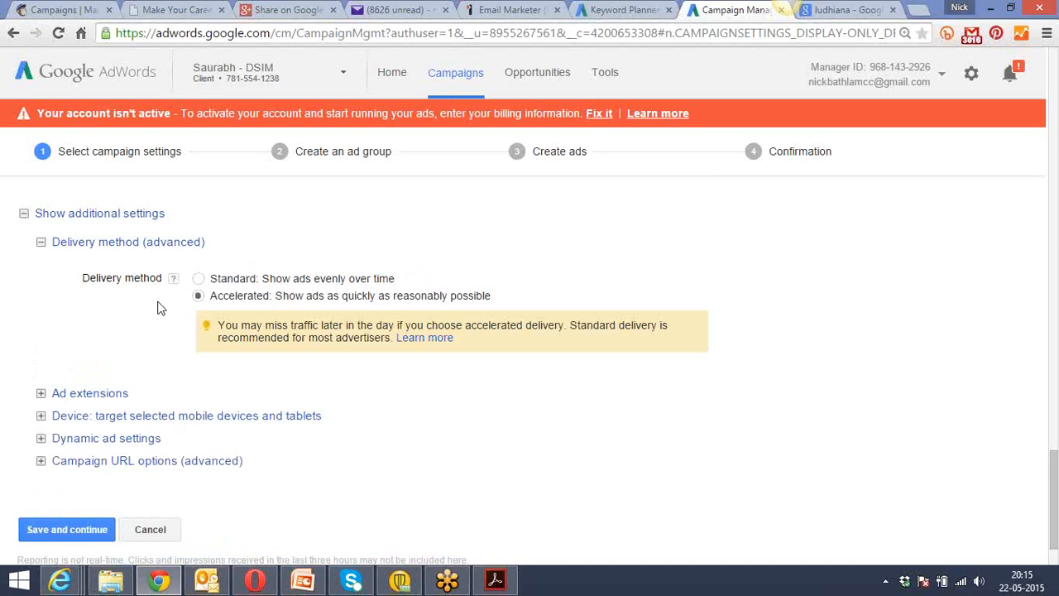
# Expand the ad extensions and enable extending the ads with location information.
pyautogui.scroll(-1, 161, 308)
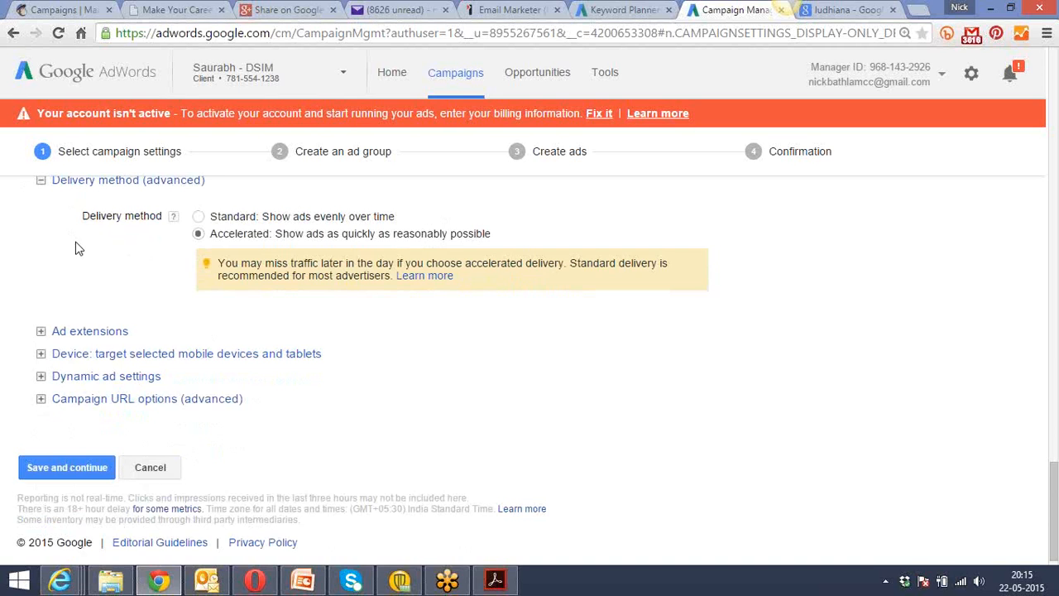
pyautogui.click(89, 333)
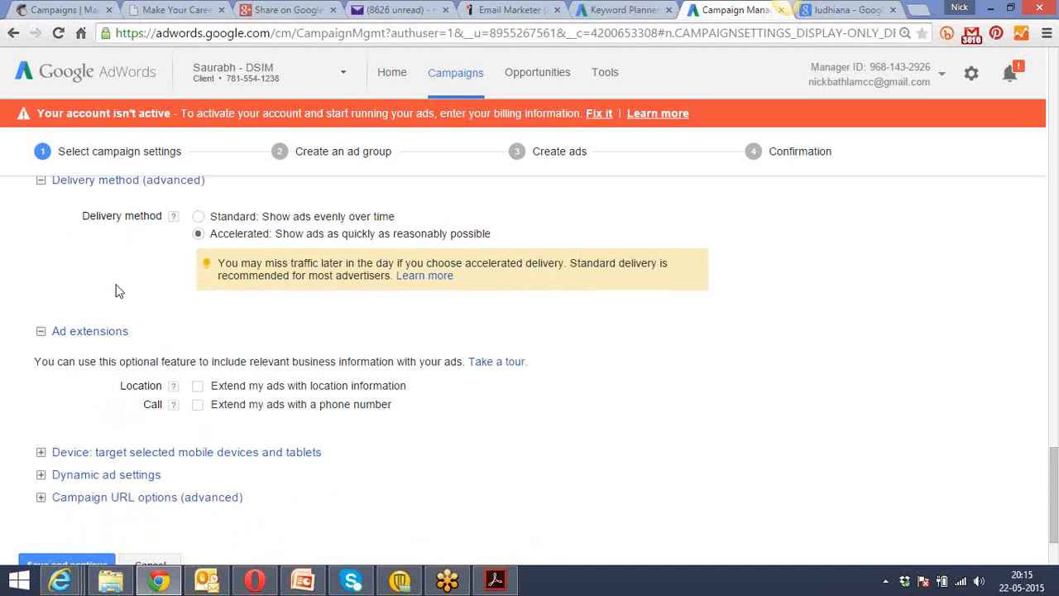
pyautogui.scroll(-3, 117, 291)
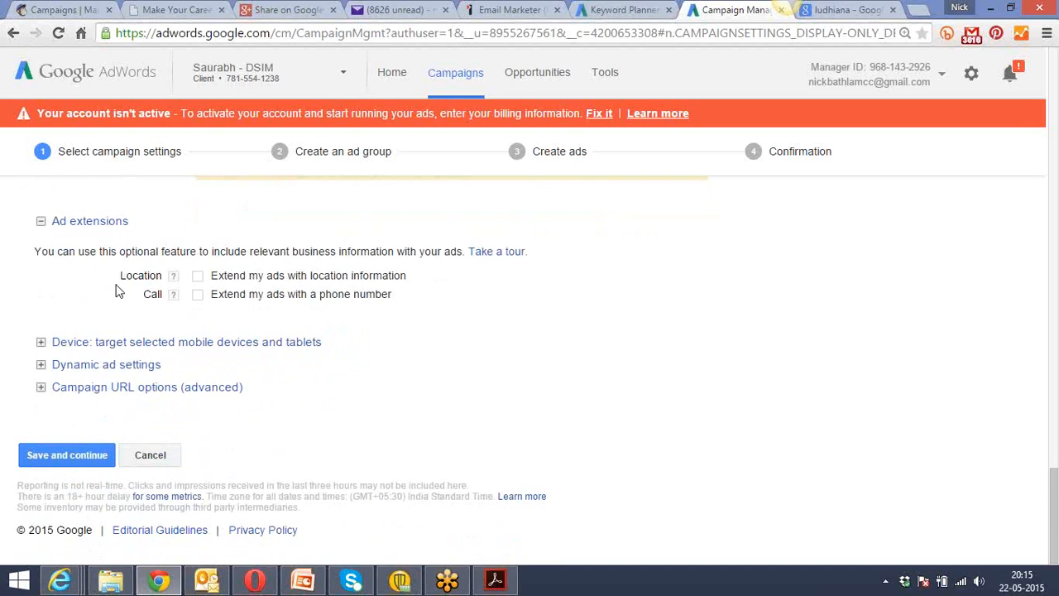
pyautogui.click(198, 275)
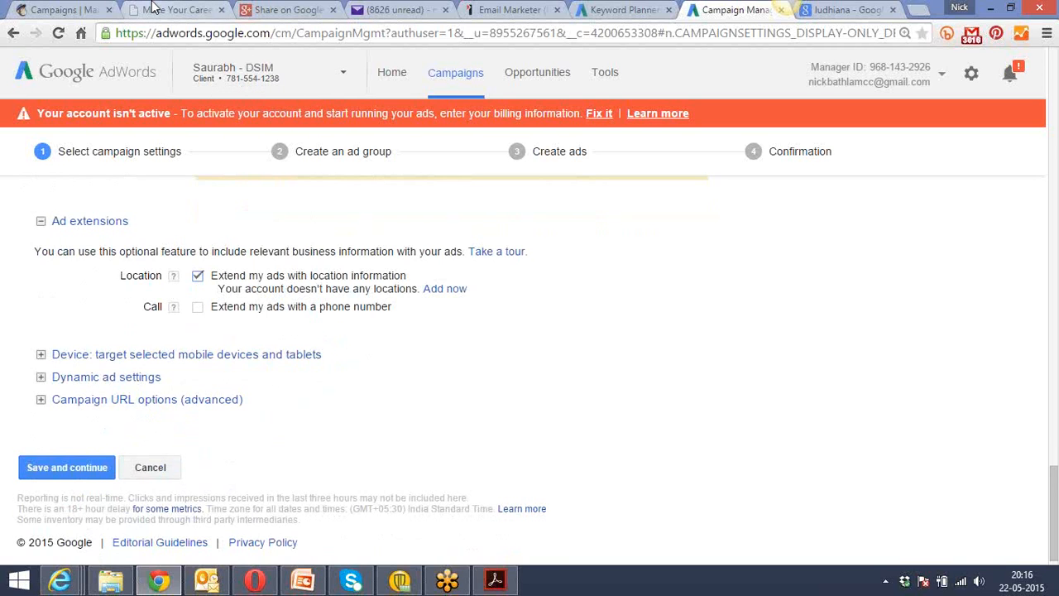
# Highlight the first Google search result for ludhiana as an example listing and return to the campaign settings.
pyautogui.click(837, 11)
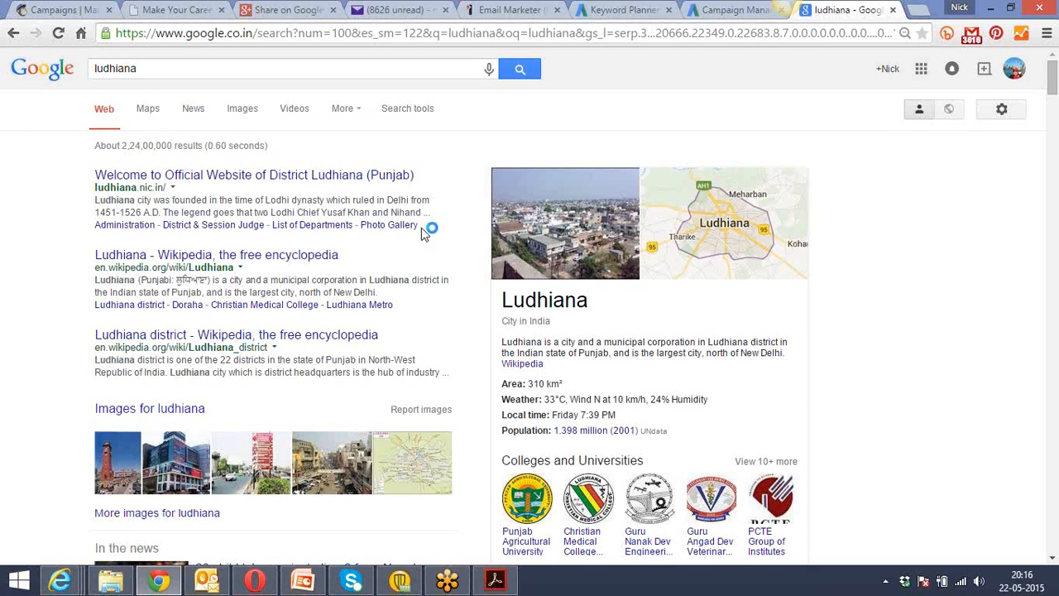
pyautogui.moveTo(421, 228); pyautogui.dragTo(90, 170)
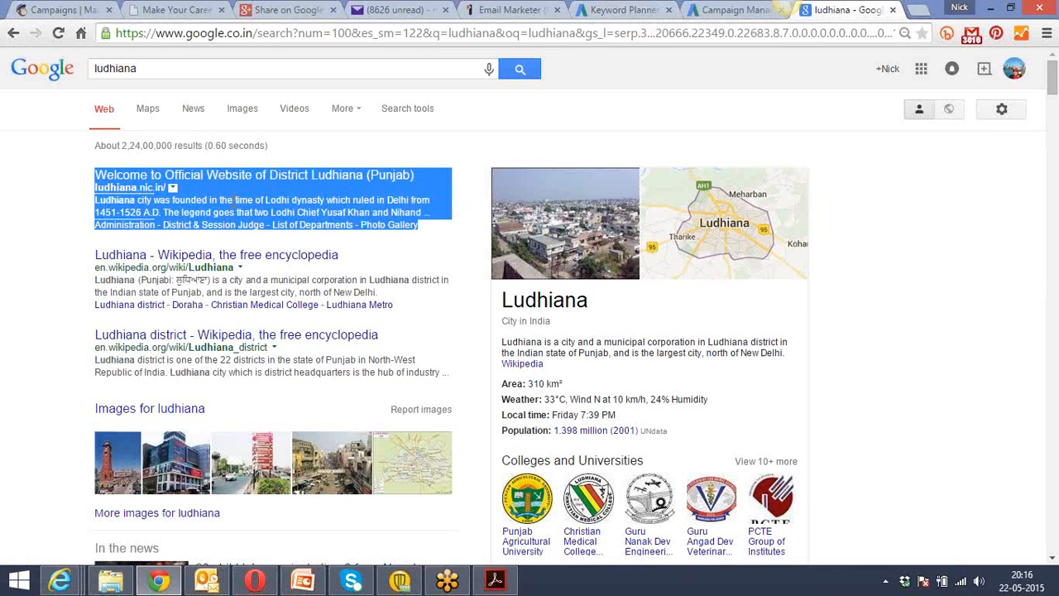
pyautogui.click(725, 10)
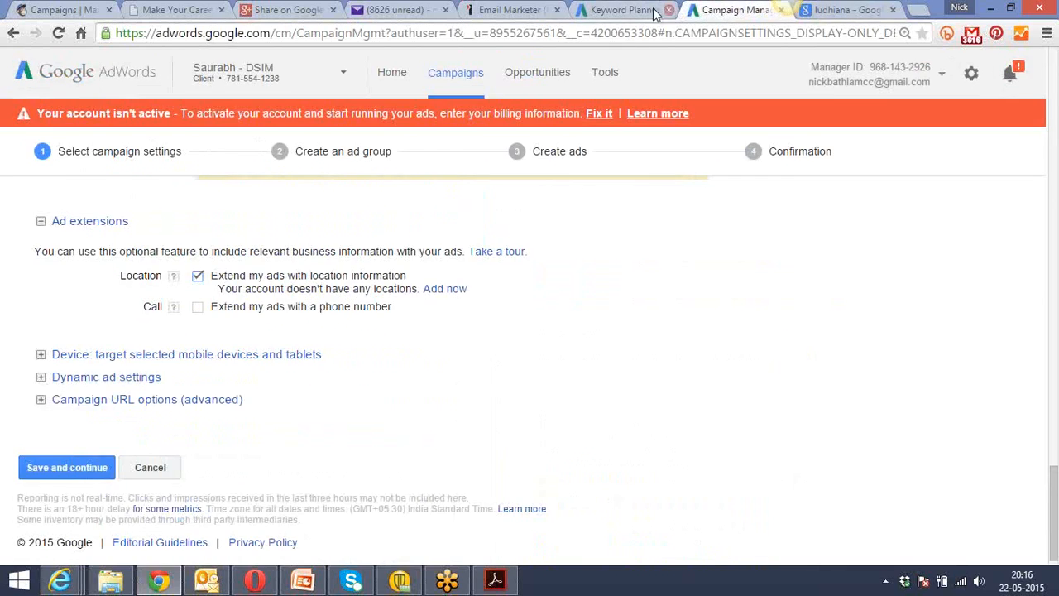
pyautogui.click(654, 9)
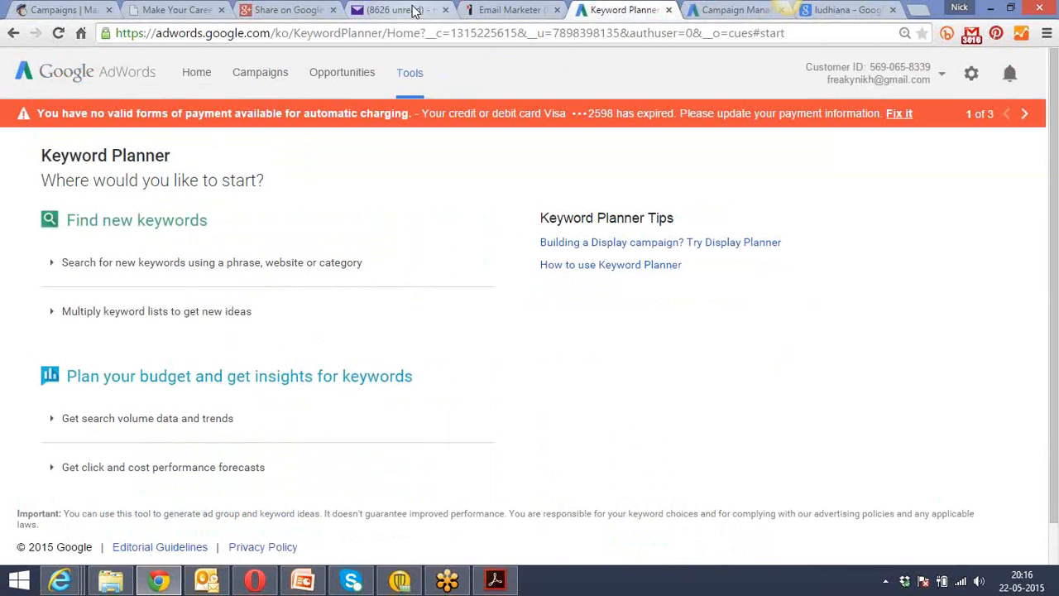
pyautogui.click(414, 10)
pyautogui.click(499, 10)
pyautogui.click(617, 10)
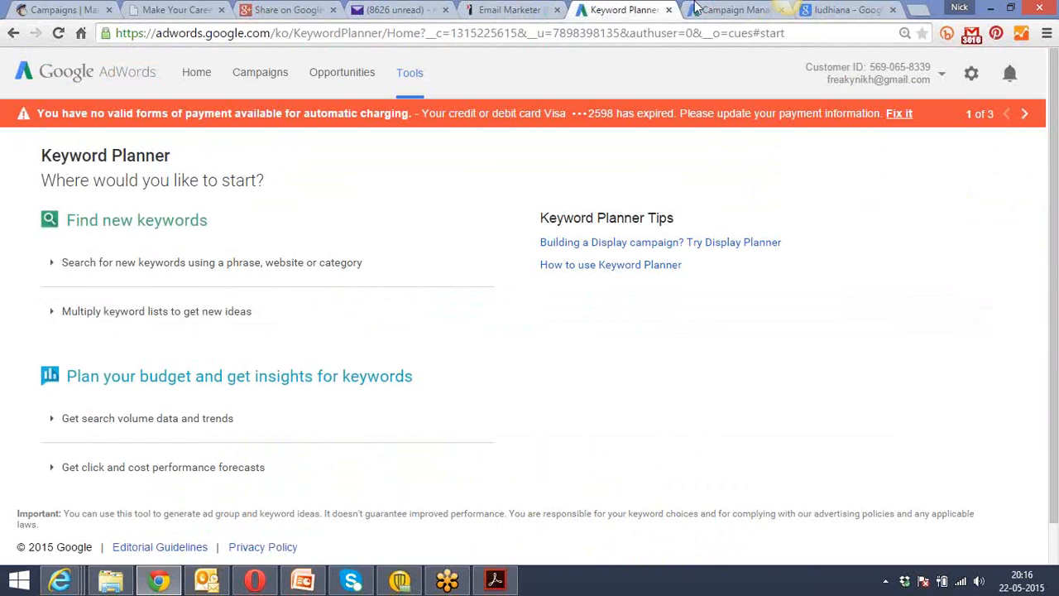
pyautogui.click(697, 8)
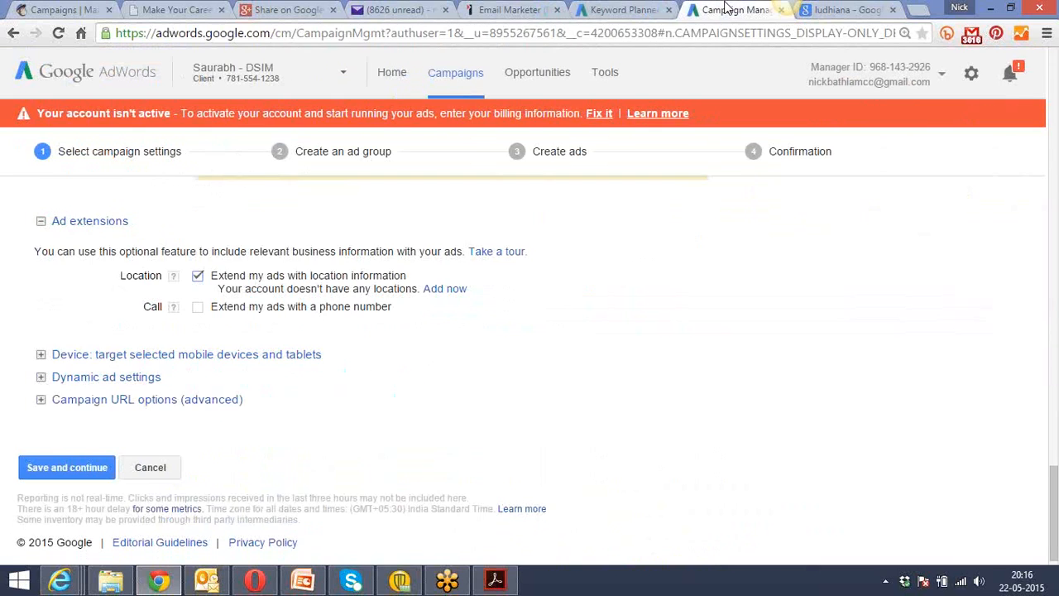
# Turn off the location extension and open the mobile device and tablet targeting for editing.
pyautogui.click(198, 275)
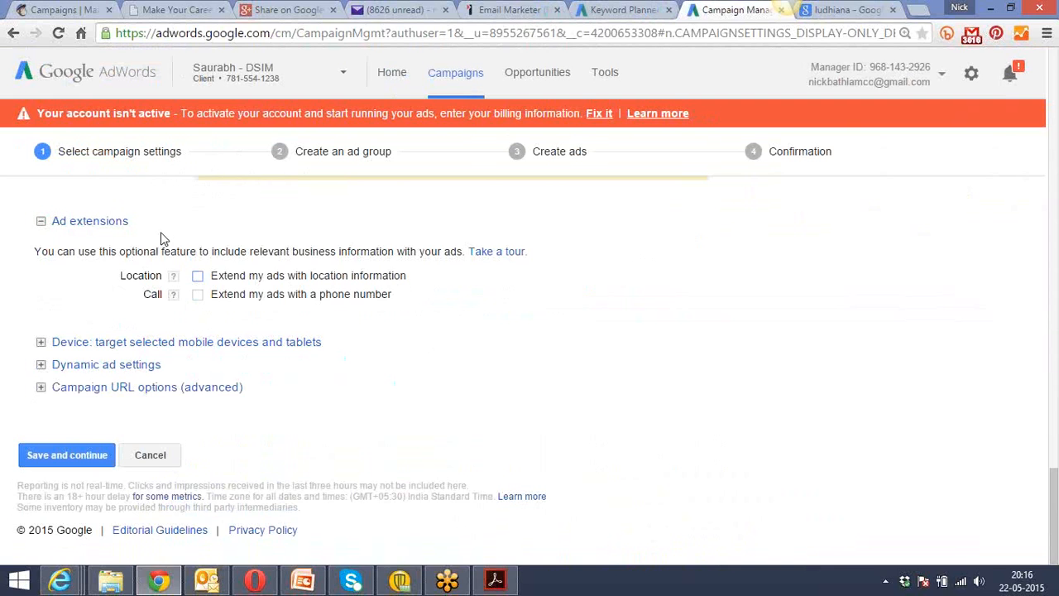
pyautogui.click(124, 343)
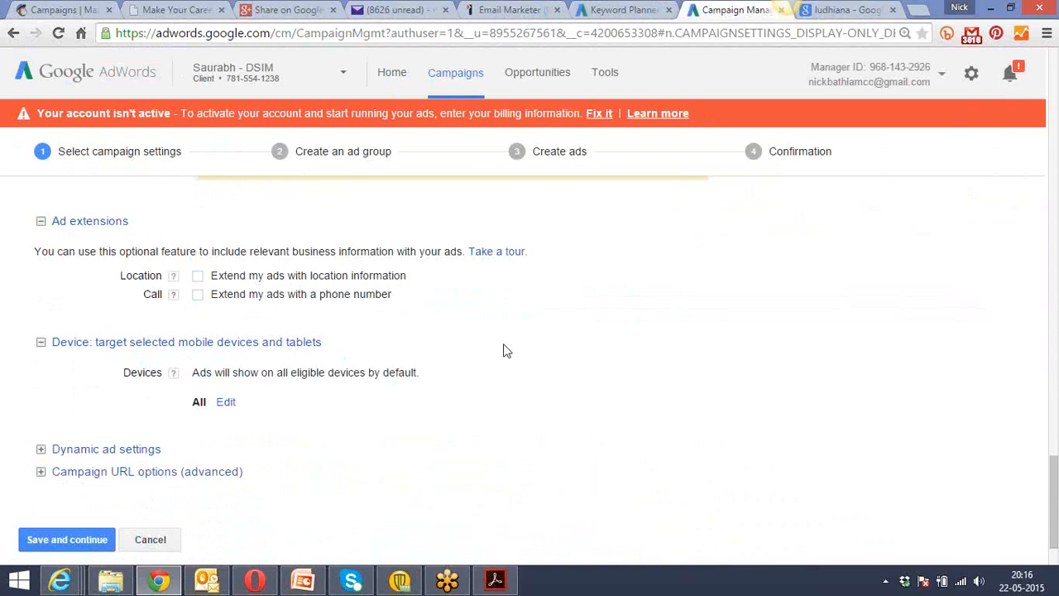
pyautogui.scroll(-1, 507, 351)
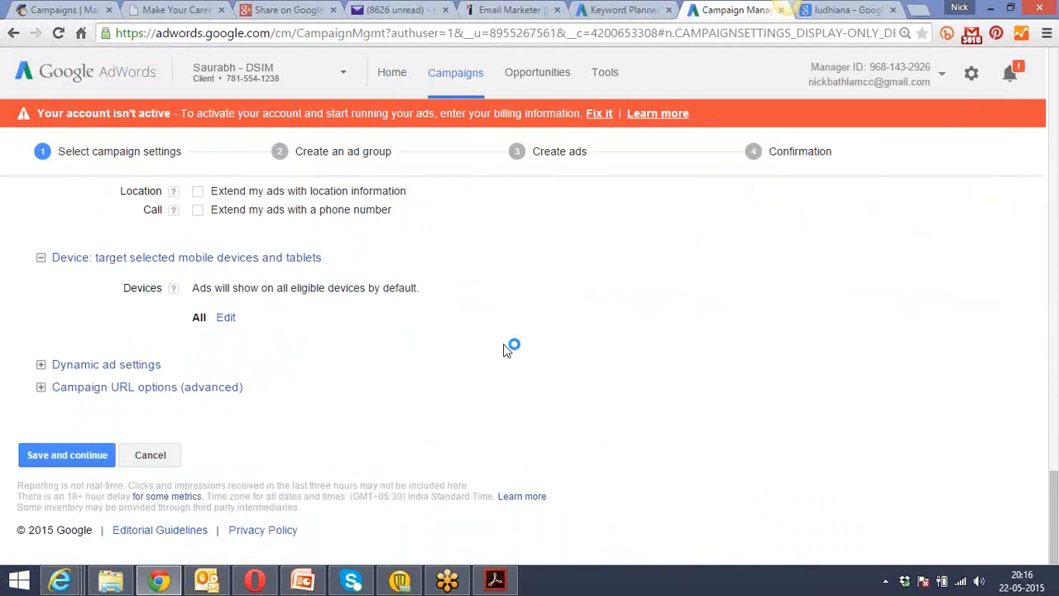
pyautogui.click(227, 319)
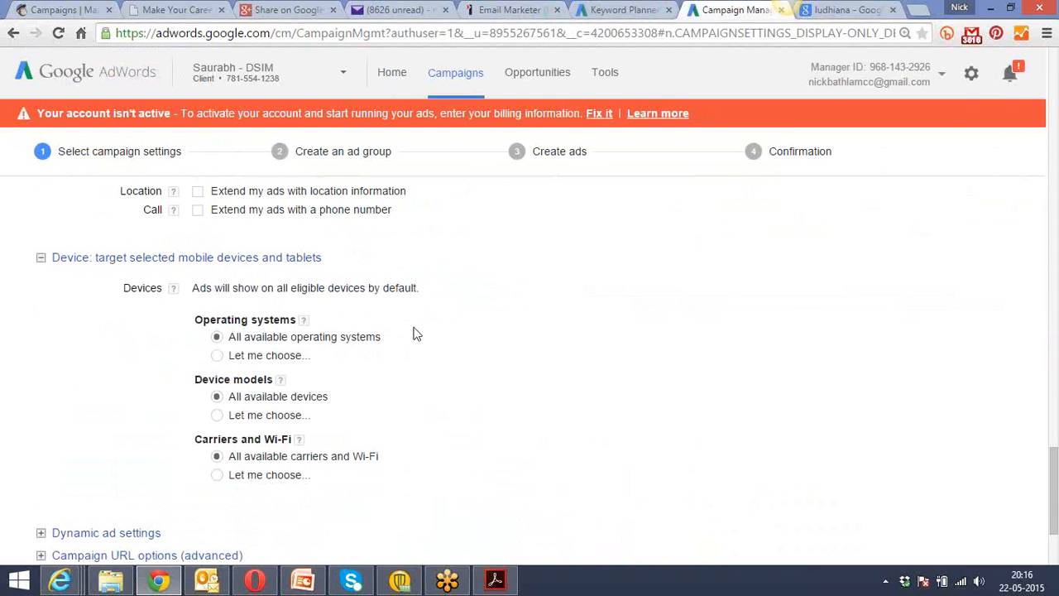
# Choose specific operating systems for device targeting and add iOS versions from 2.0 to 8.1.
pyautogui.click(216, 356)
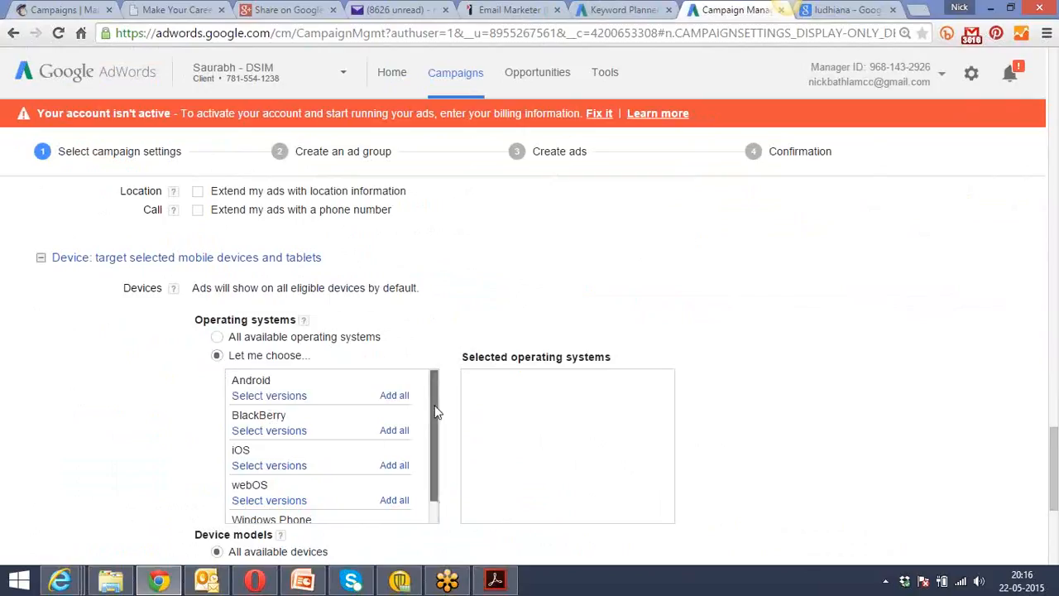
pyautogui.scroll(-1, 437, 411)
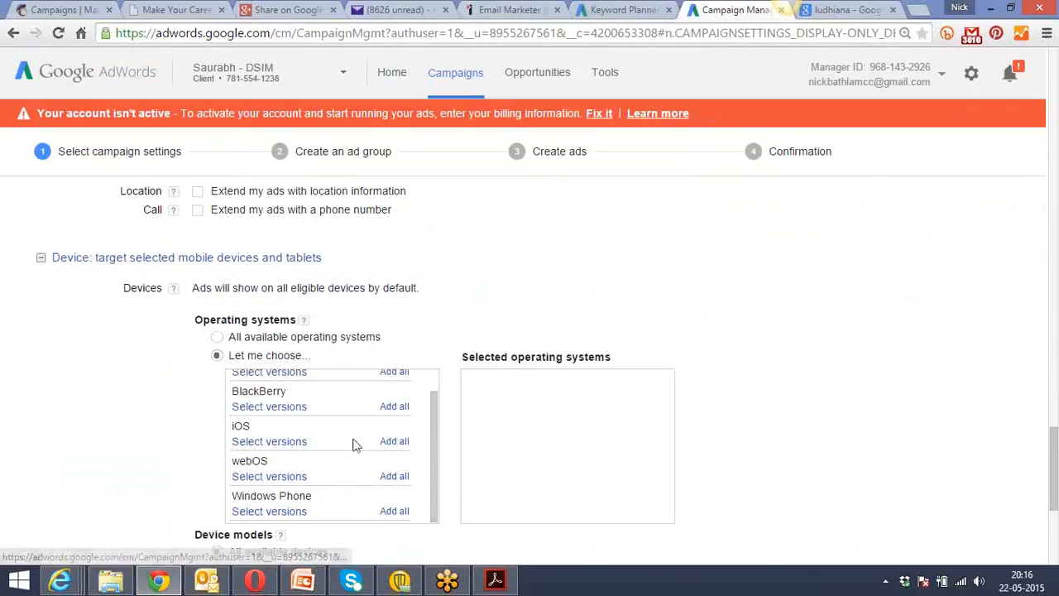
pyautogui.click(275, 441)
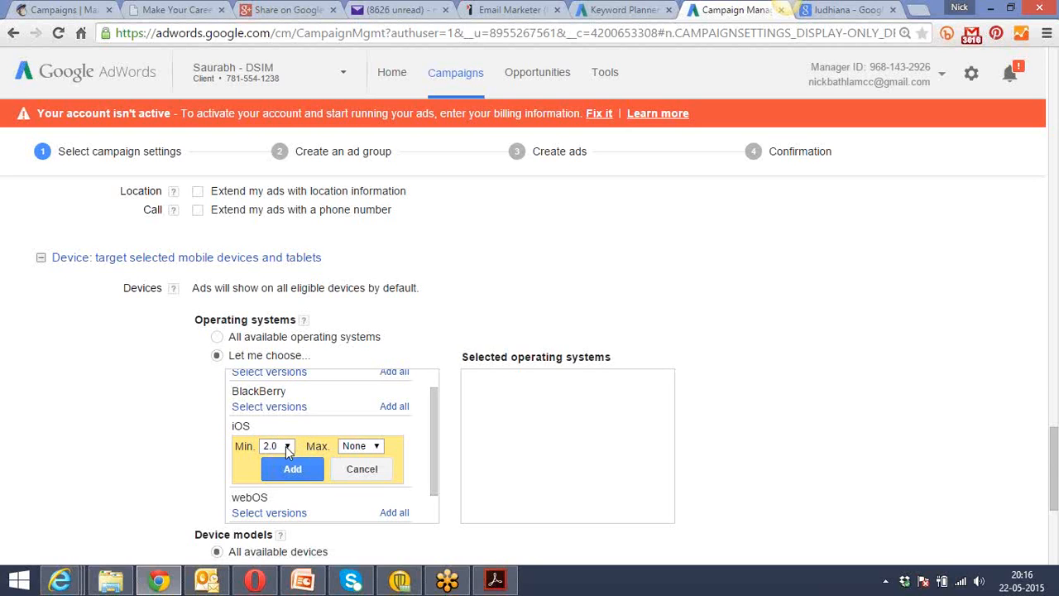
pyautogui.click(286, 446)
pyautogui.click(358, 446)
pyautogui.click(360, 445)
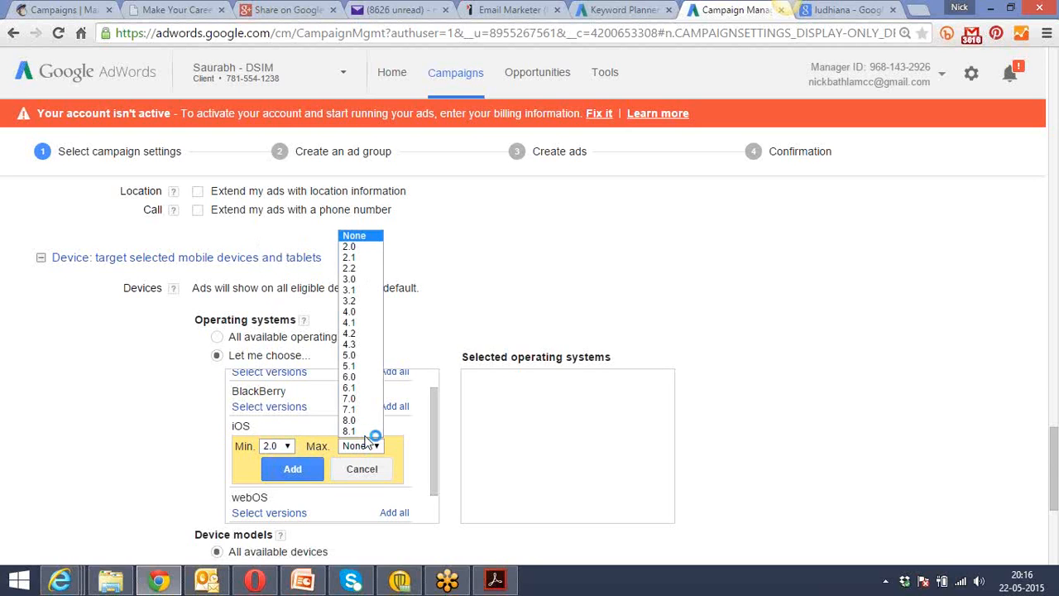
pyautogui.click(367, 437)
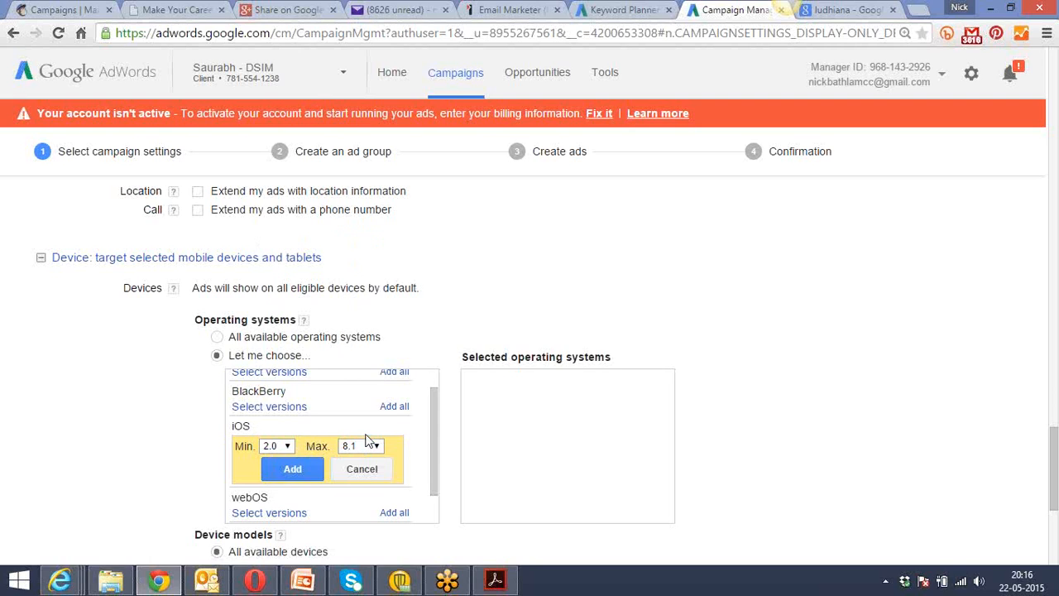
pyautogui.click(292, 468)
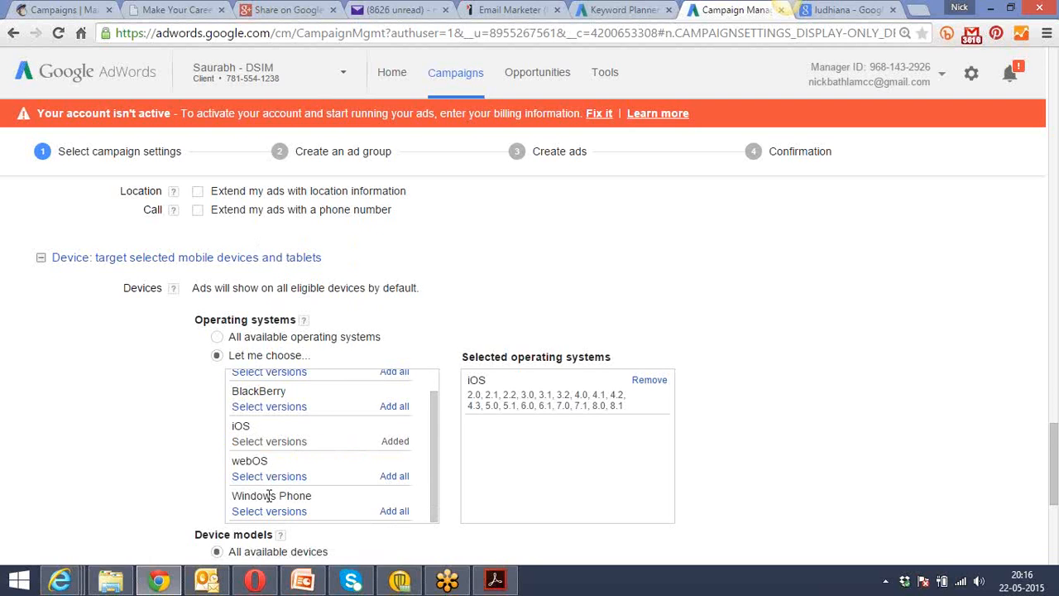
# Add all versions of Windows Phone, BlackBerry and Android to the targeted operating systems.
pyautogui.click(392, 511)
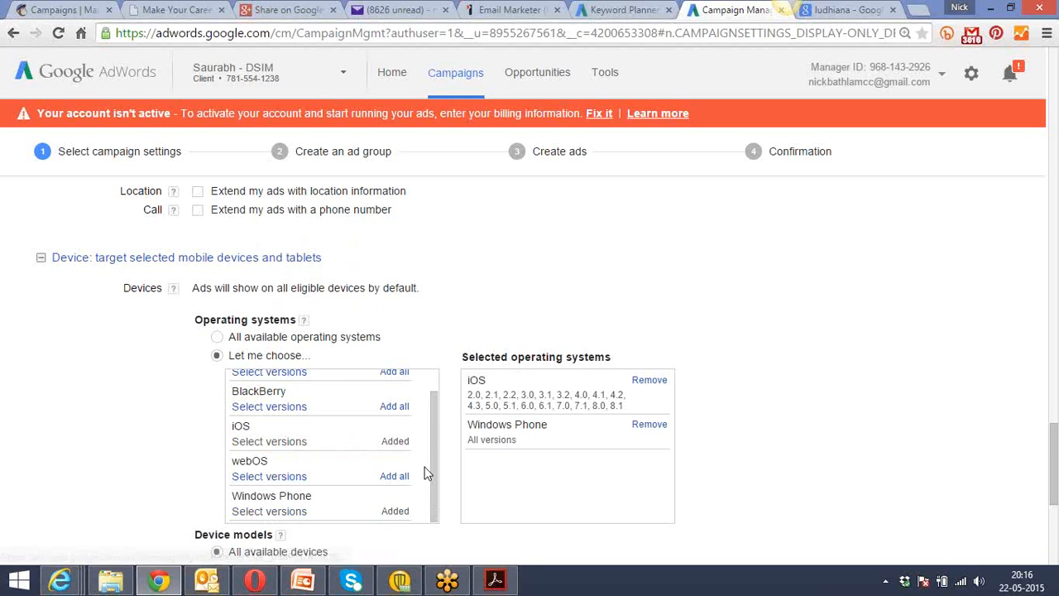
pyautogui.scroll(1, 431, 461)
pyautogui.click(392, 431)
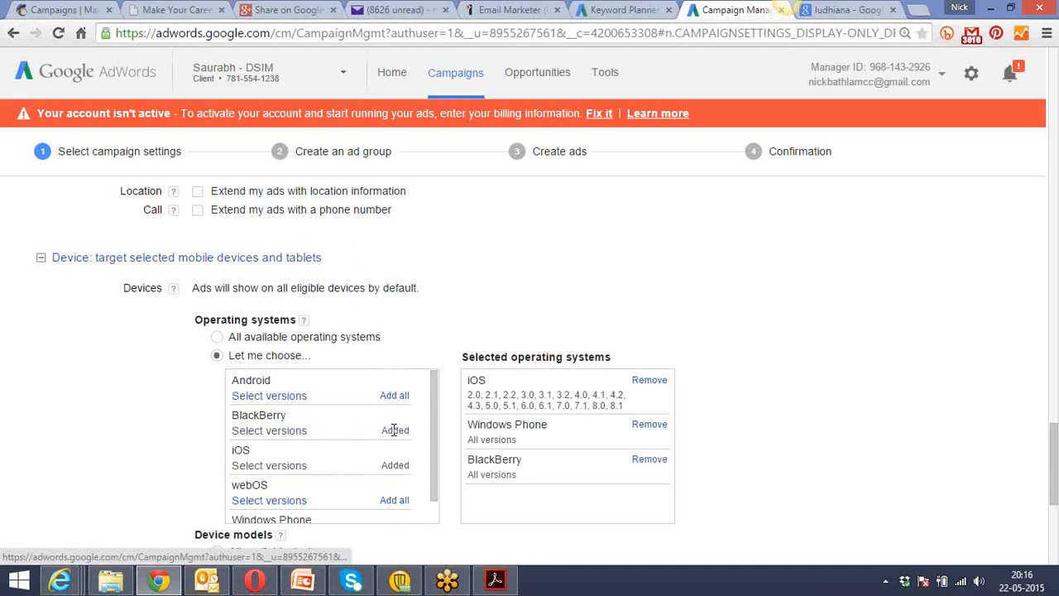
pyautogui.click(388, 396)
# Choose specific device models to target and add all Apple models under iOS.
pyautogui.scroll(-2, 135, 395)
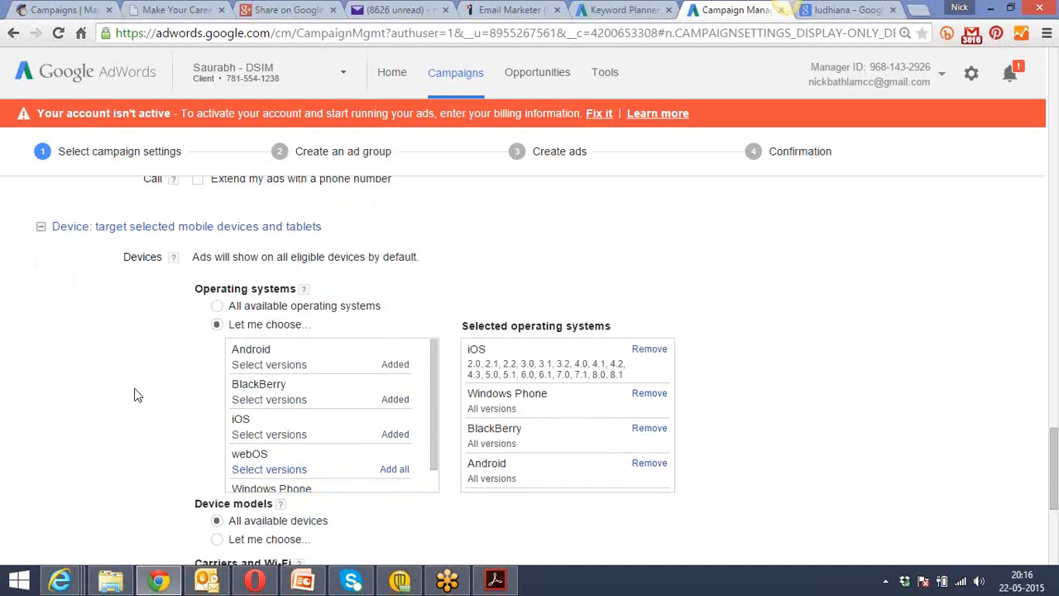
pyautogui.scroll(-1, 135, 395)
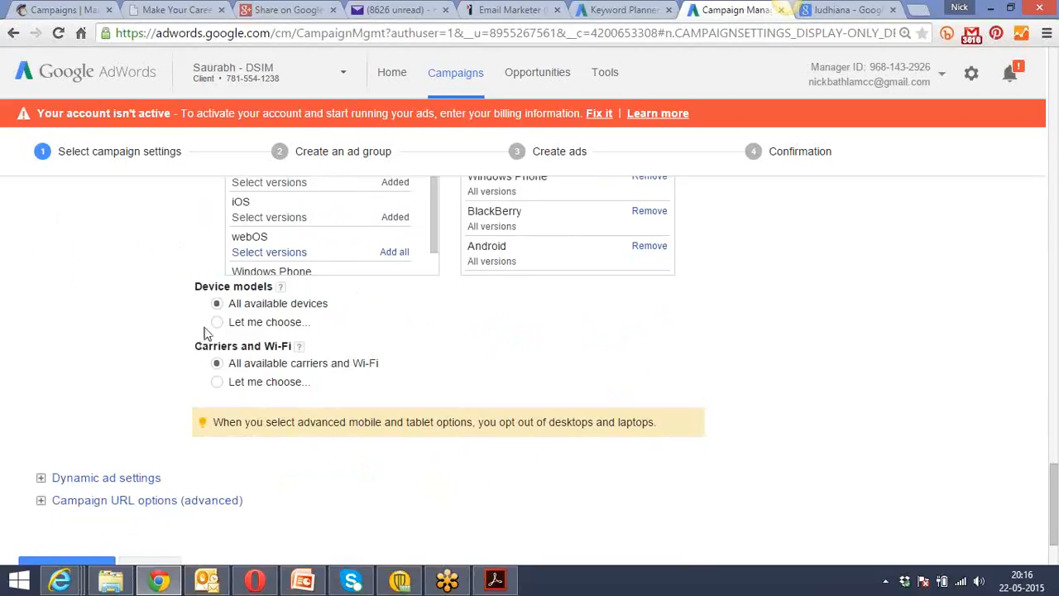
pyautogui.click(216, 322)
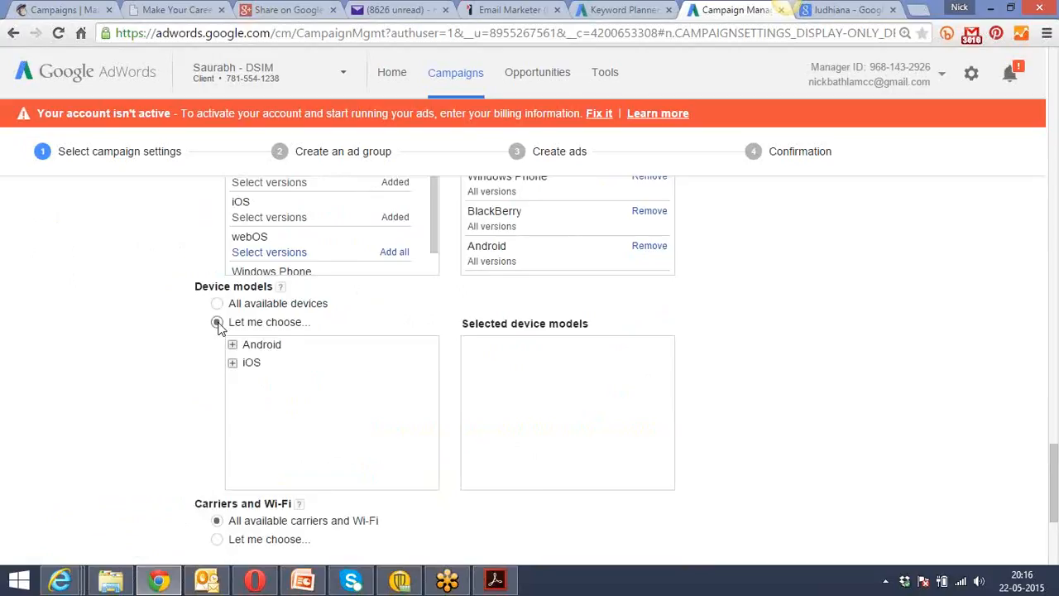
pyautogui.click(232, 362)
pyautogui.click(421, 381)
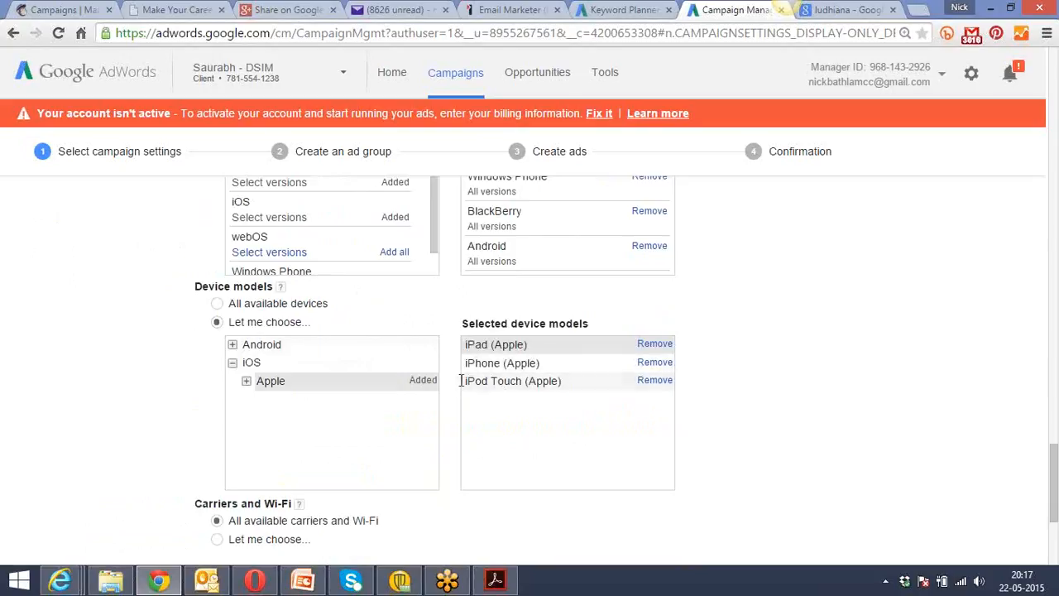
# Add all Google and all HTC models from the Android device list to the selected device models.
pyautogui.click(232, 345)
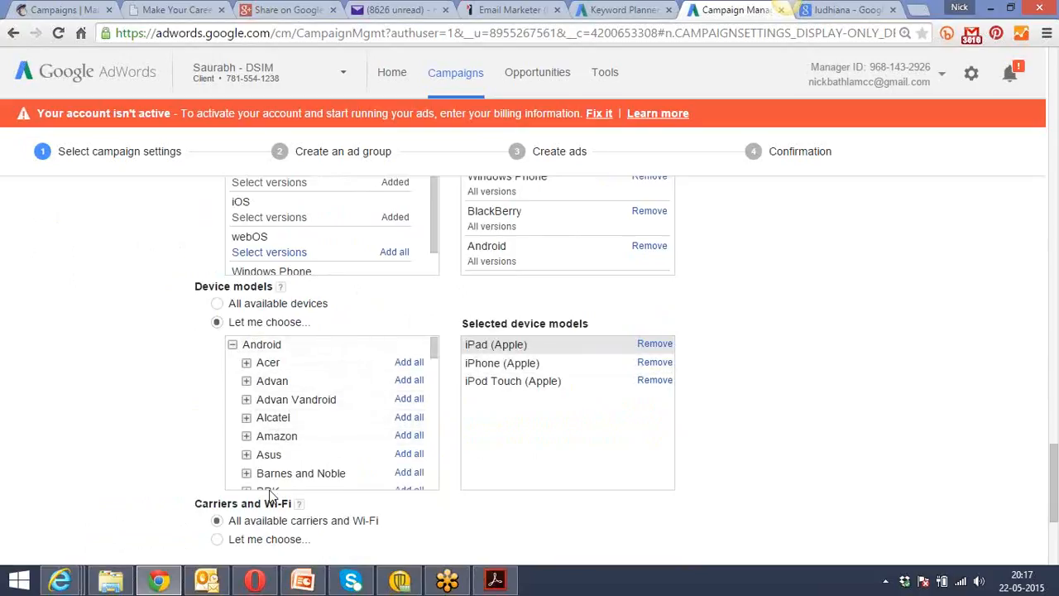
pyautogui.moveTo(434, 349); pyautogui.dragTo(436, 402)
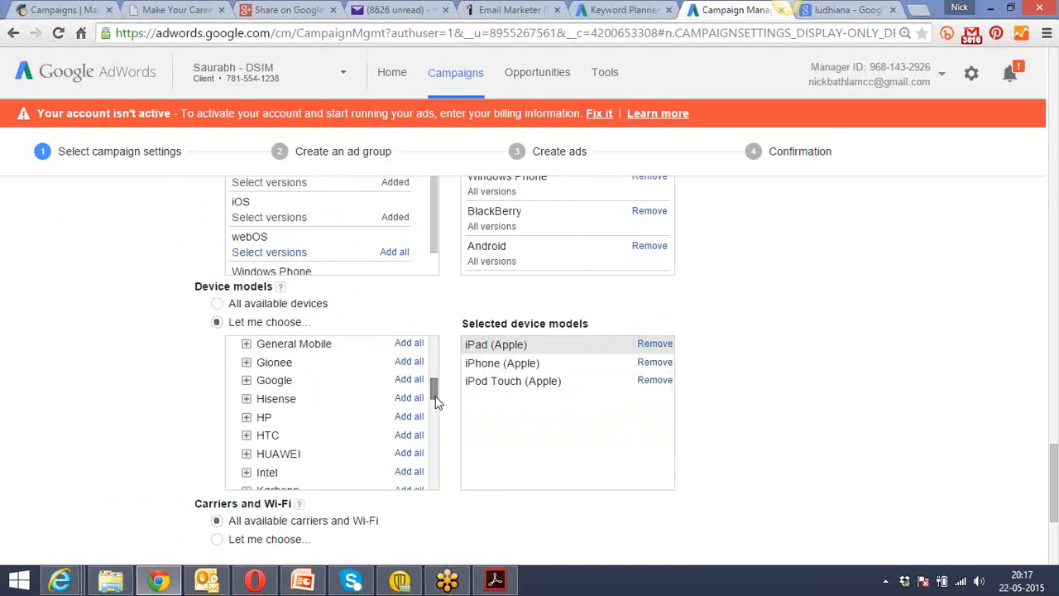
pyautogui.click(409, 380)
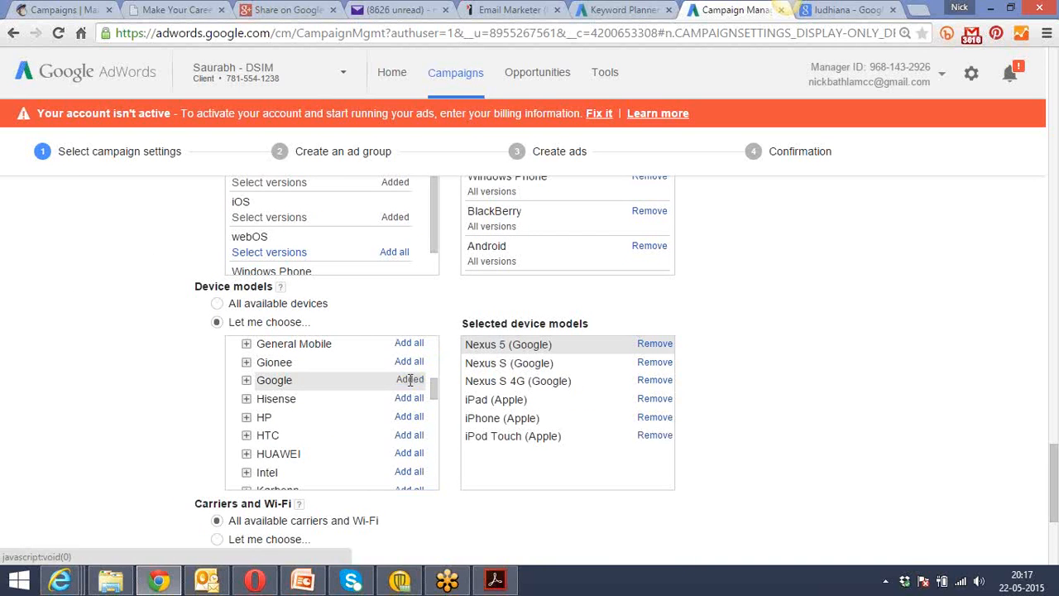
pyautogui.click(411, 435)
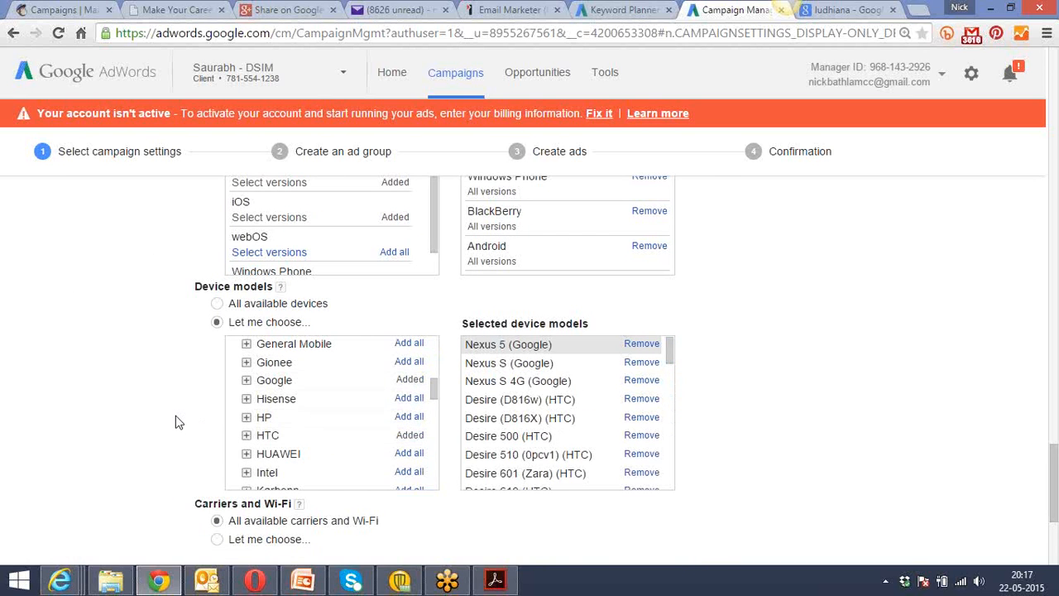
# Review the selected operating systems and device models and the carrier and Wi-Fi options below them.
pyautogui.scroll(-1, 176, 422)
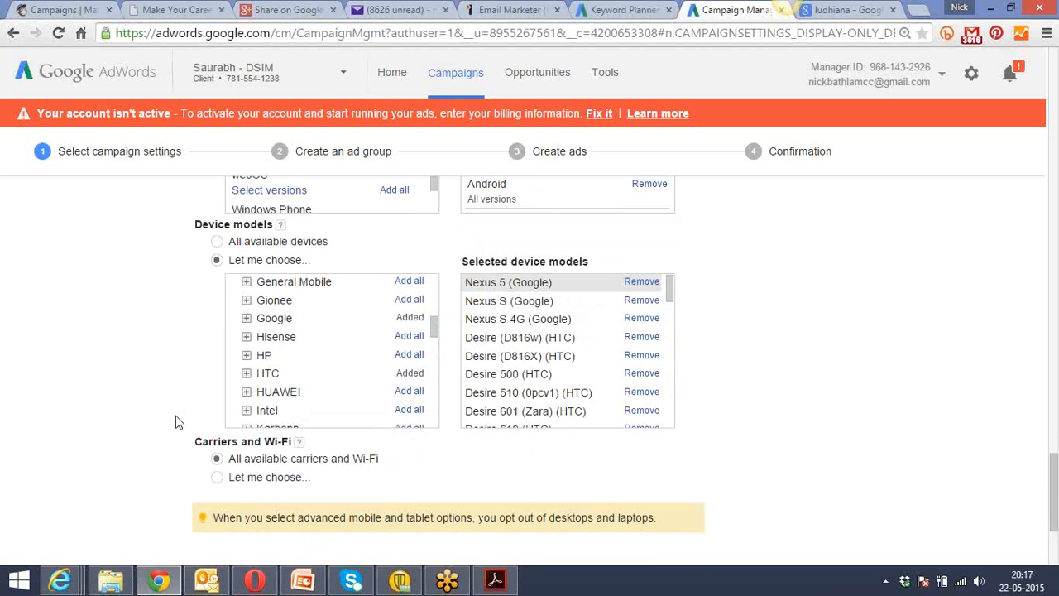
pyautogui.scroll(2, 176, 422)
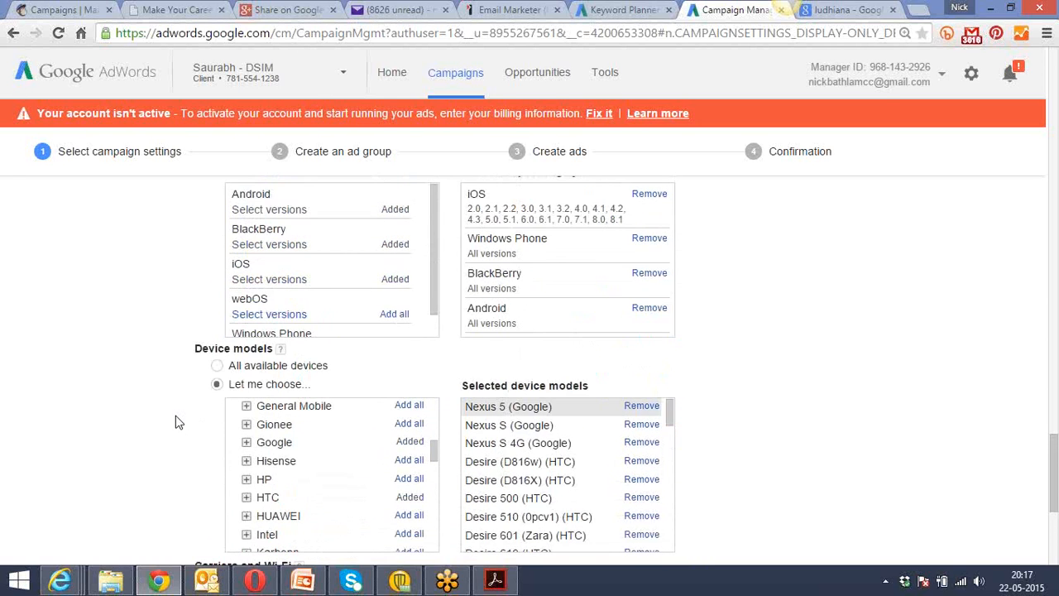
pyautogui.scroll(-3, 175, 423)
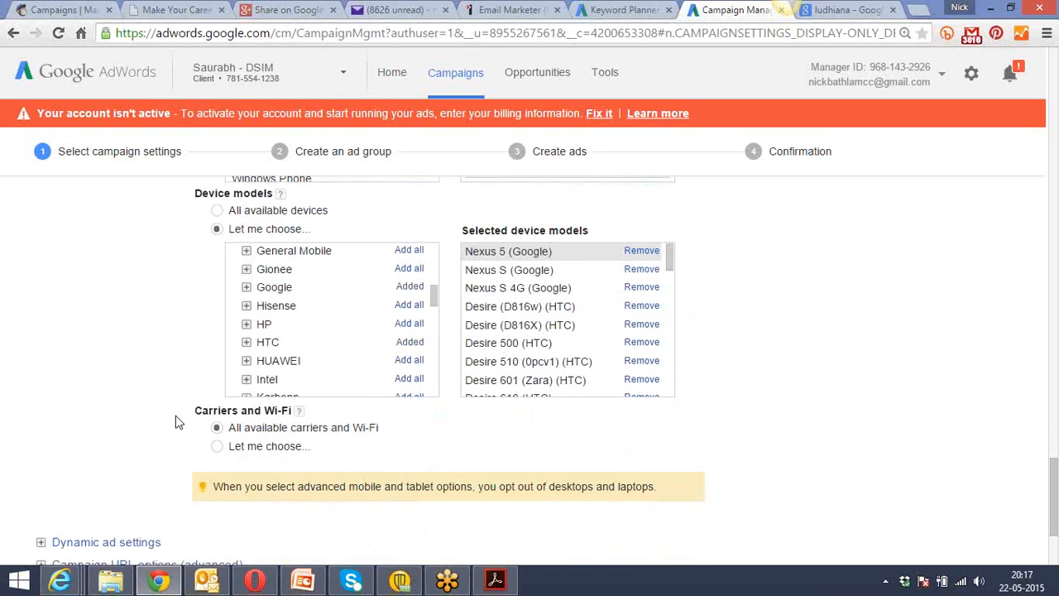
pyautogui.scroll(3, 176, 422)
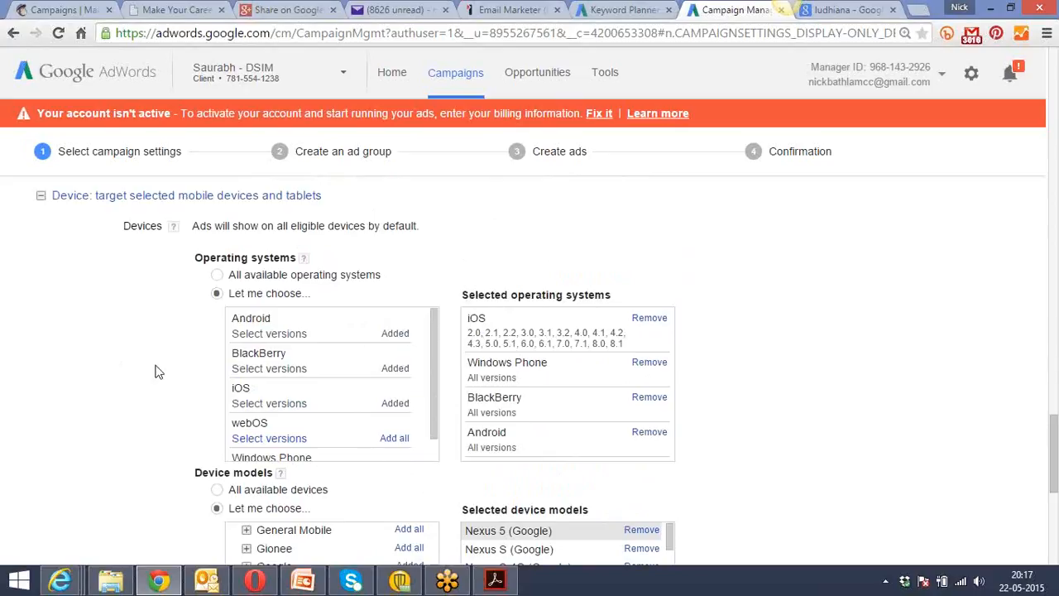
pyautogui.scroll(-3, 159, 371)
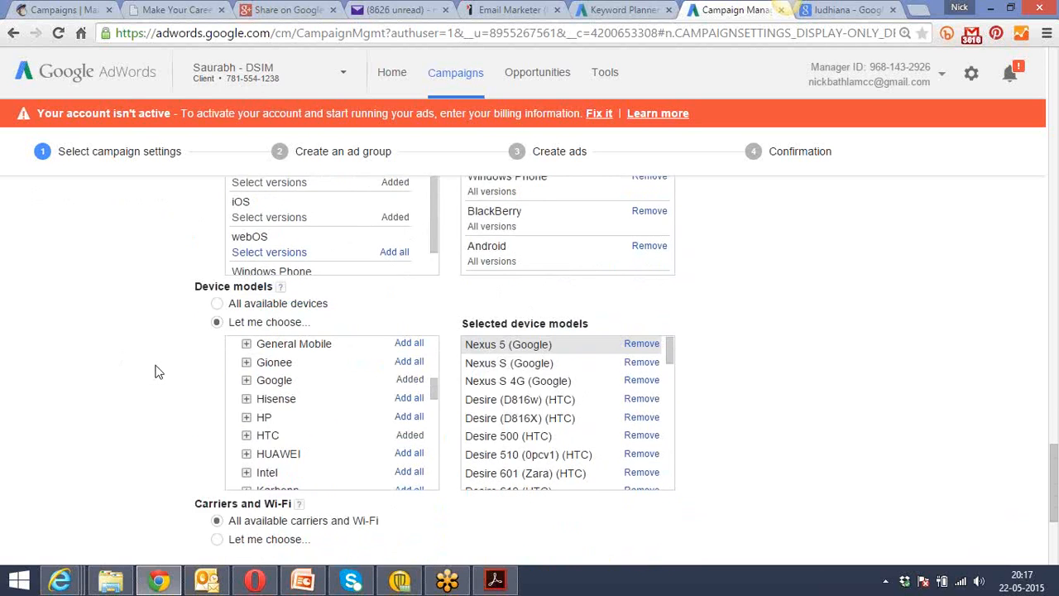
pyautogui.scroll(-3, 158, 372)
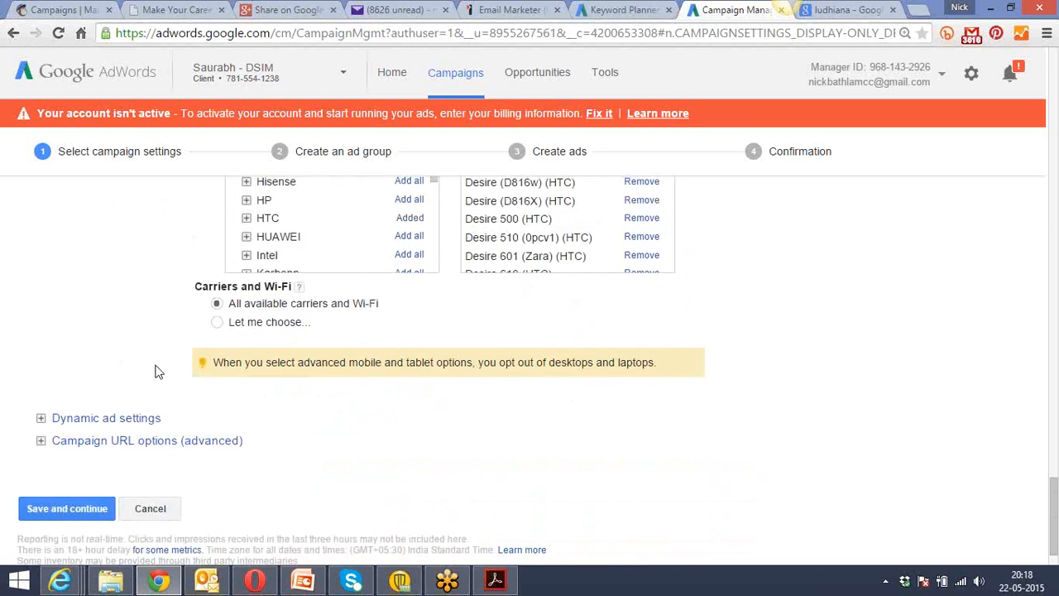
pyautogui.scroll(2, 159, 372)
pyautogui.scroll(1, 159, 372)
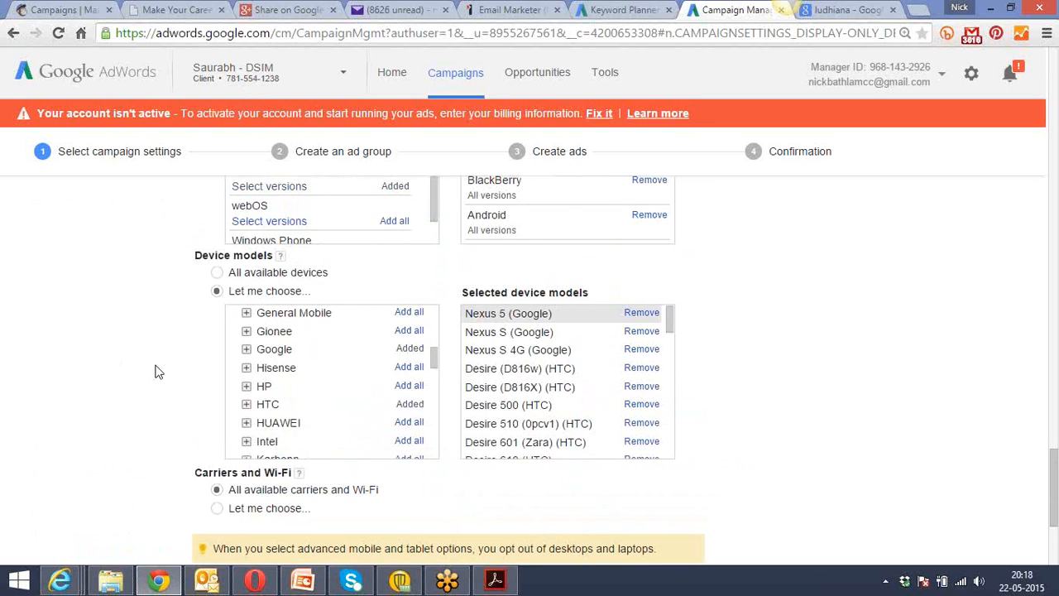
pyautogui.scroll(1, 159, 372)
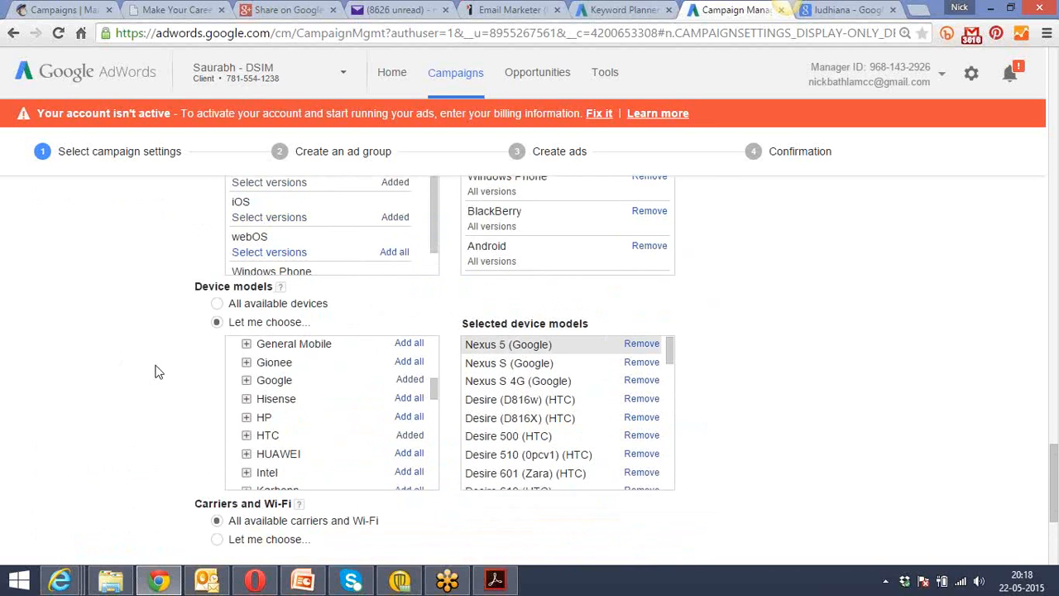
pyautogui.scroll(-3, 159, 372)
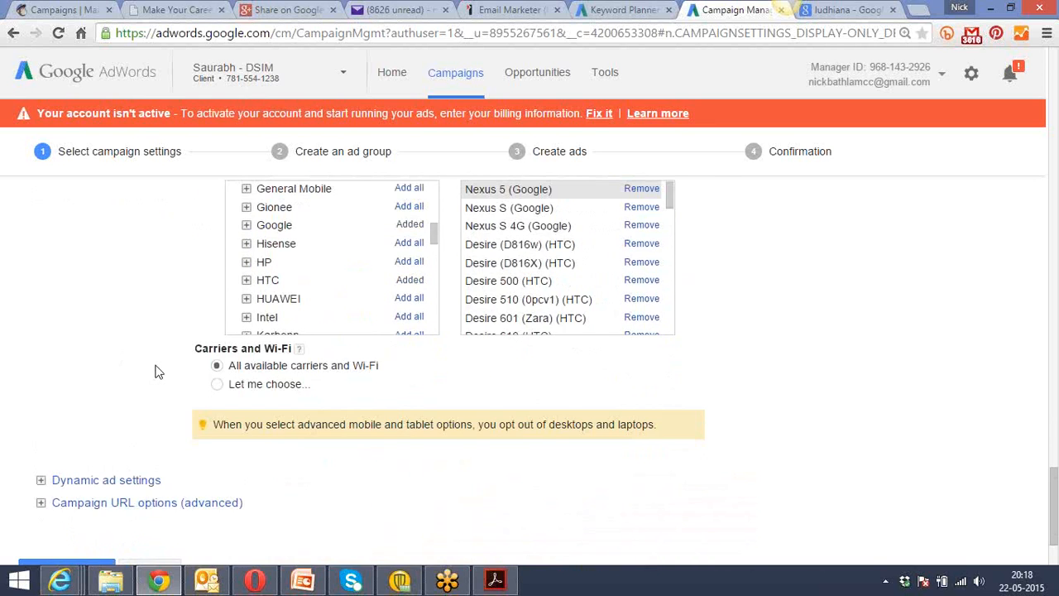
pyautogui.scroll(-1, 159, 371)
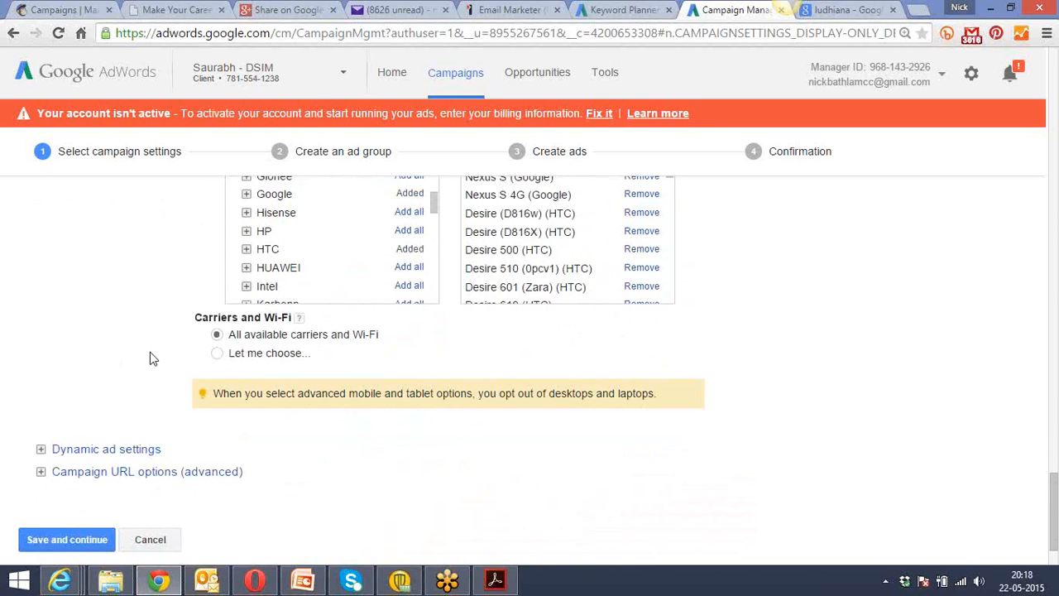
pyautogui.scroll(-2, 149, 351)
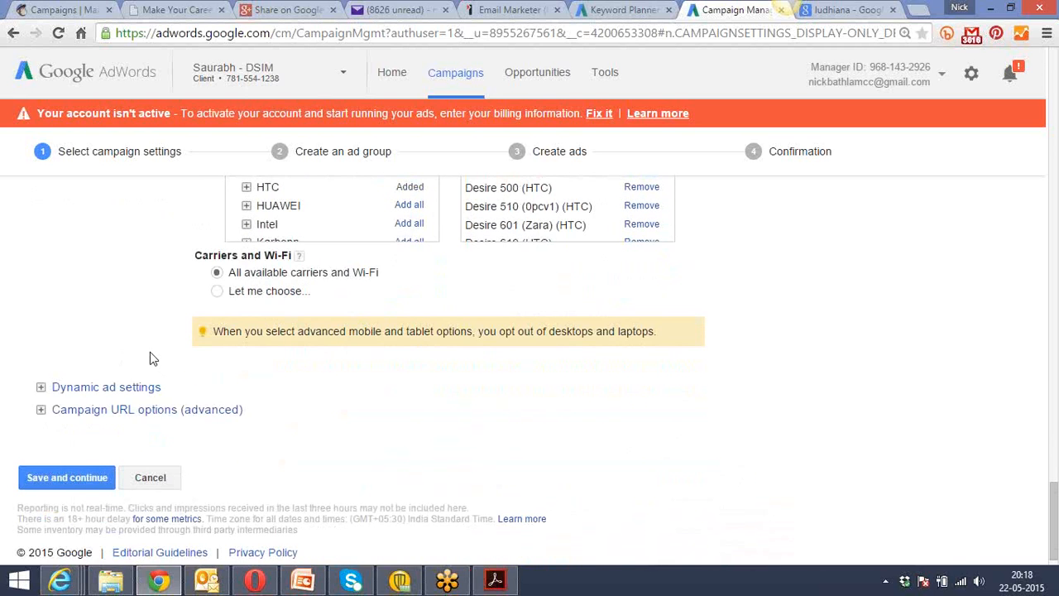
# Limit carrier targeting to Aircel, BSNL, IDEA and MTNL in India, and save the campaign settings to continue to ad group creation.
pyautogui.click(218, 291)
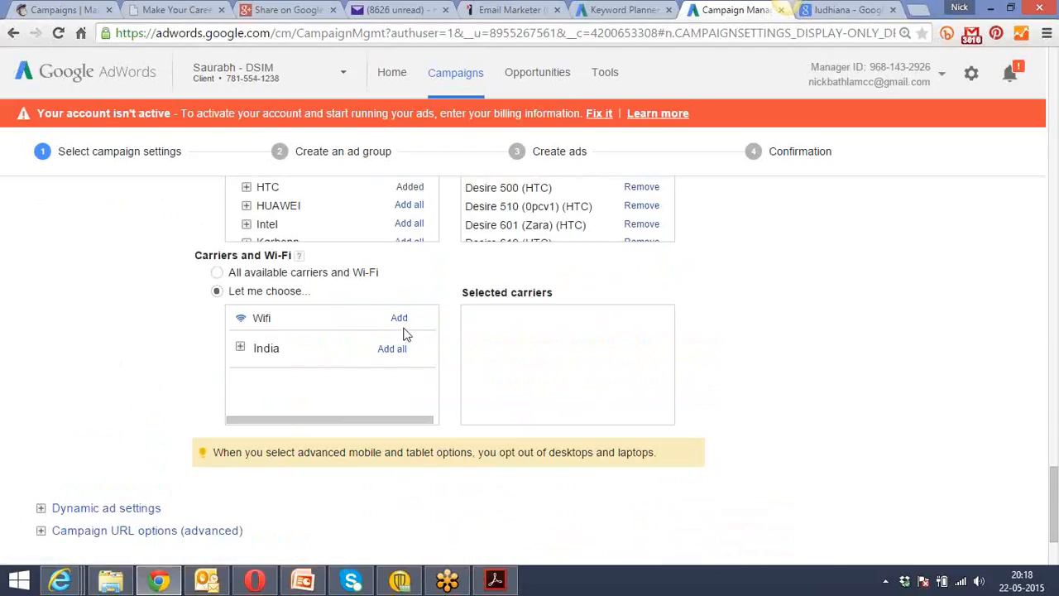
pyautogui.click(241, 348)
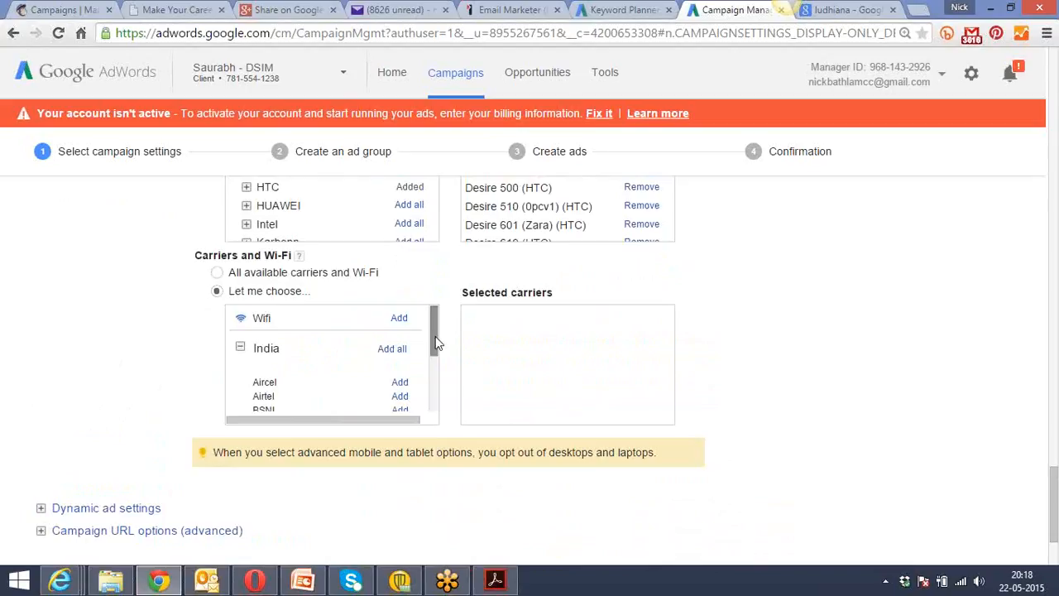
pyautogui.moveTo(432, 334); pyautogui.dragTo(435, 356)
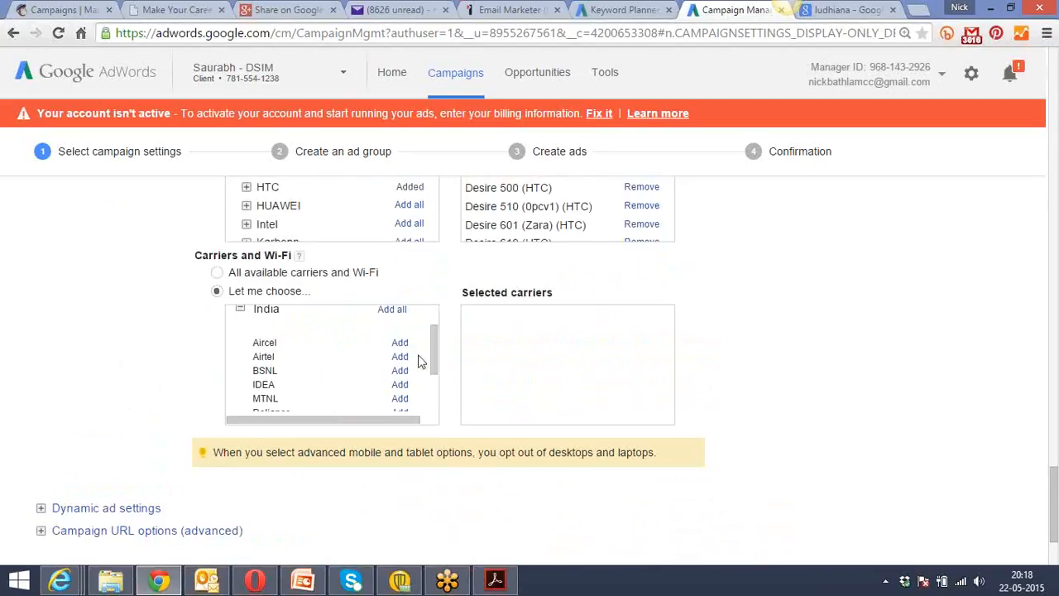
pyautogui.click(404, 345)
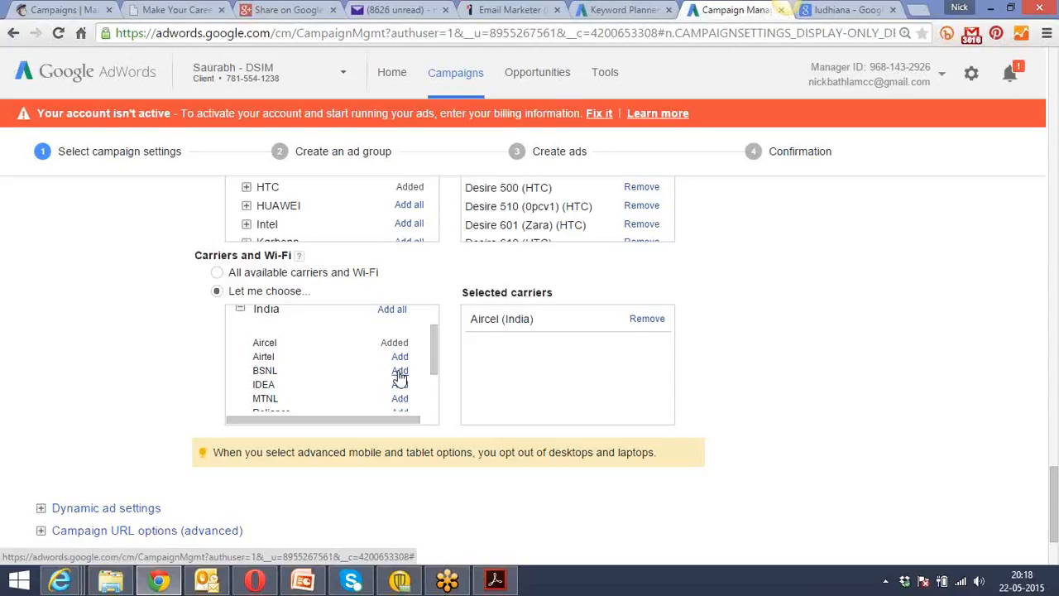
pyautogui.click(398, 373)
pyautogui.click(399, 385)
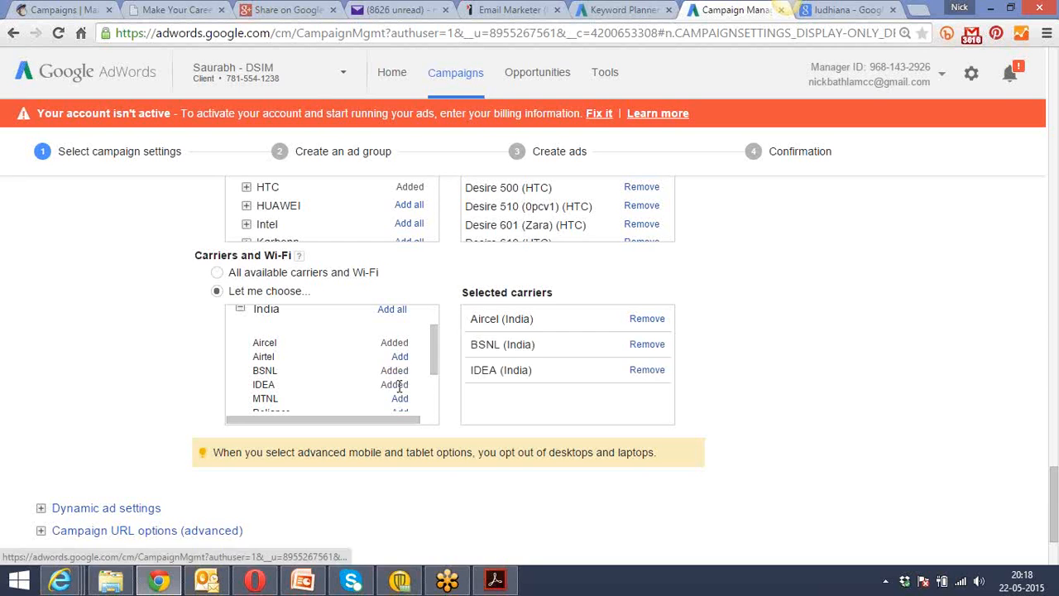
pyautogui.click(400, 398)
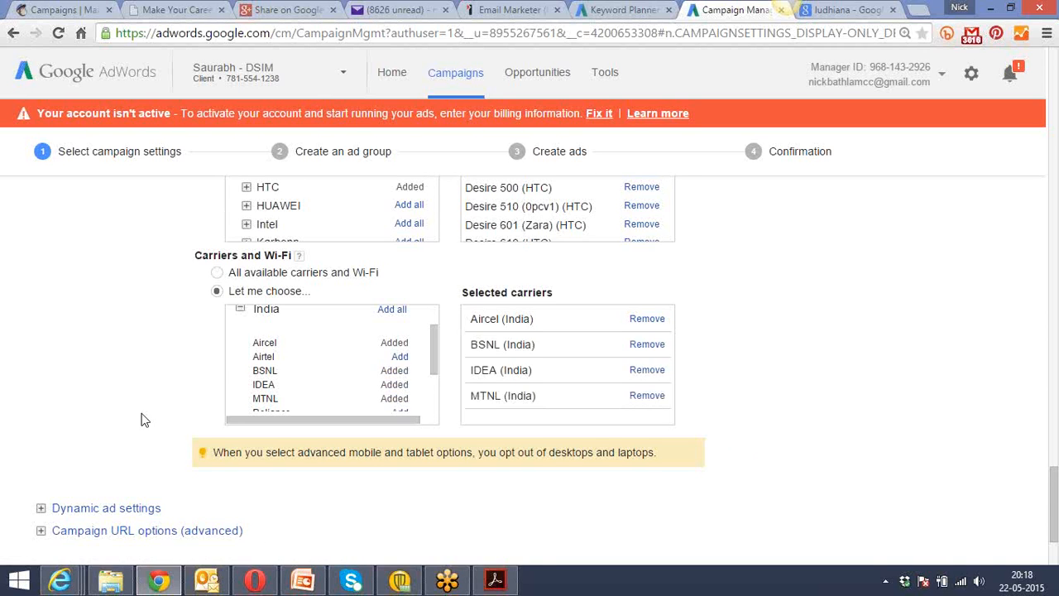
pyautogui.scroll(-2, 141, 419)
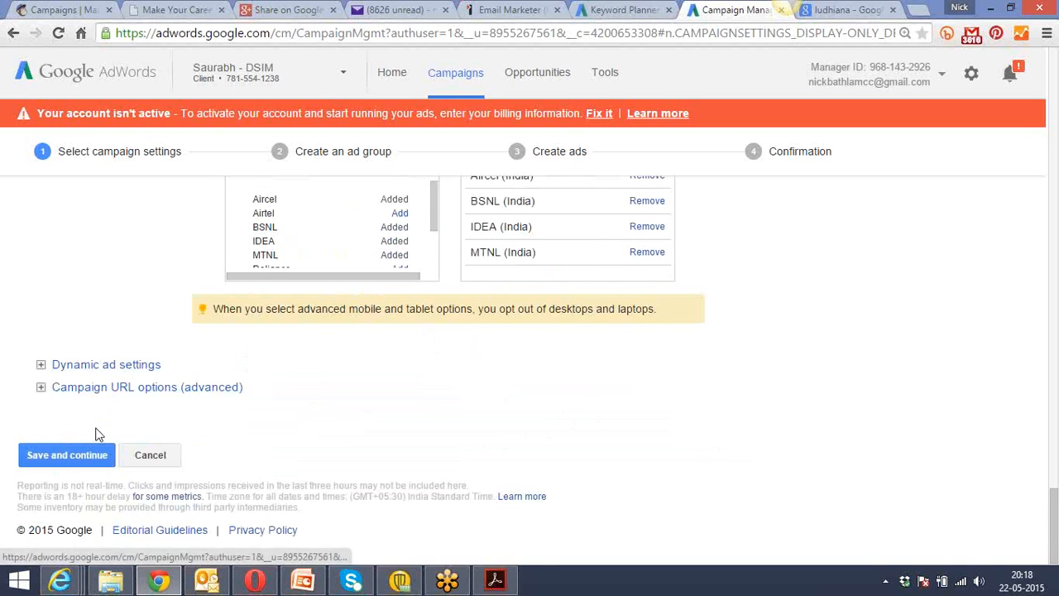
pyautogui.click(83, 464)
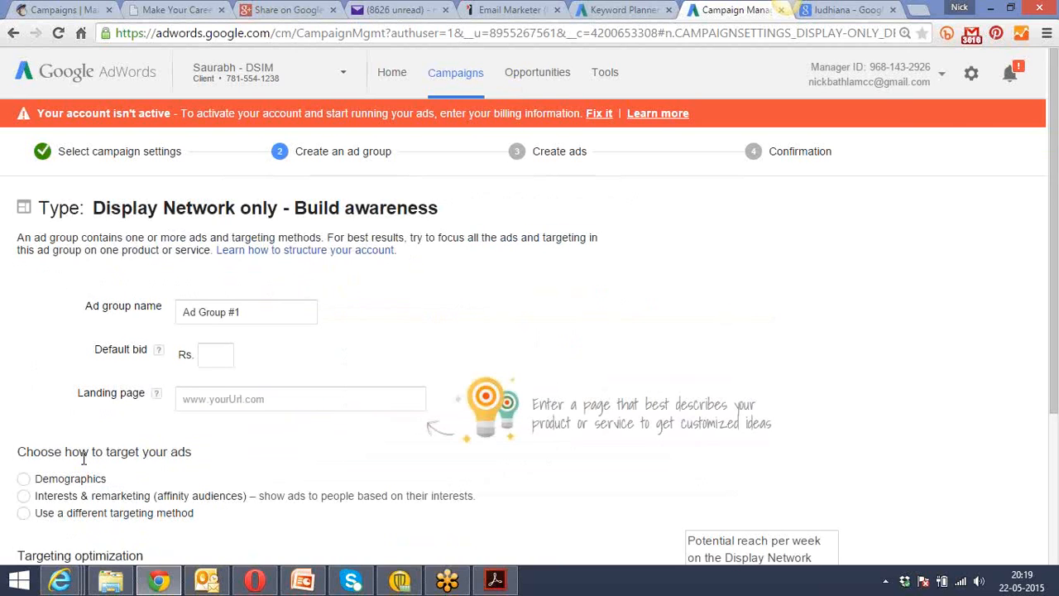
# Set the default bid for Ad Group #1 to Rs. 10.
pyautogui.click(232, 307)
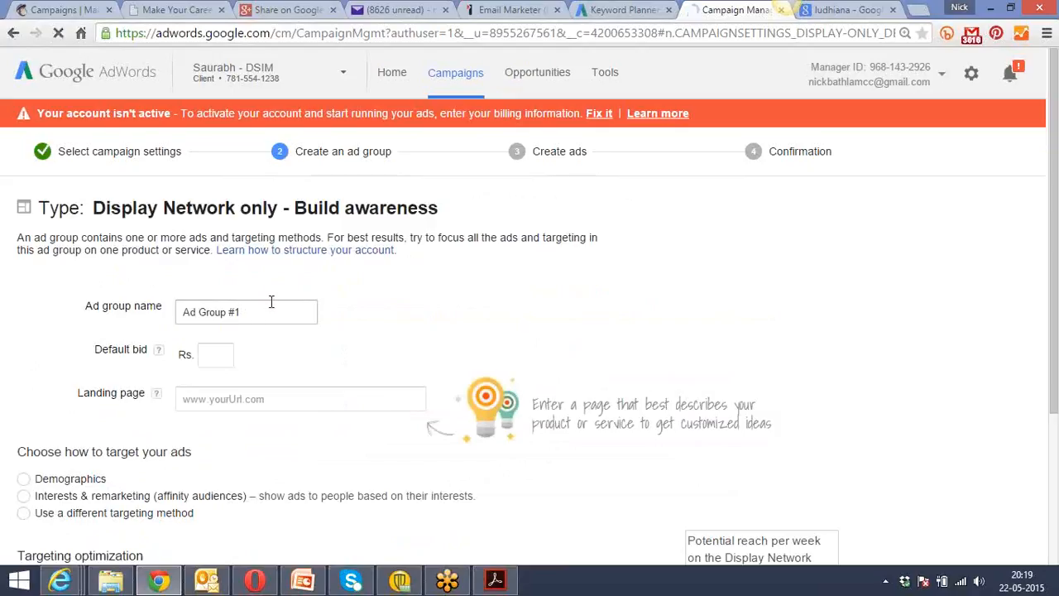
pyautogui.click(254, 307)
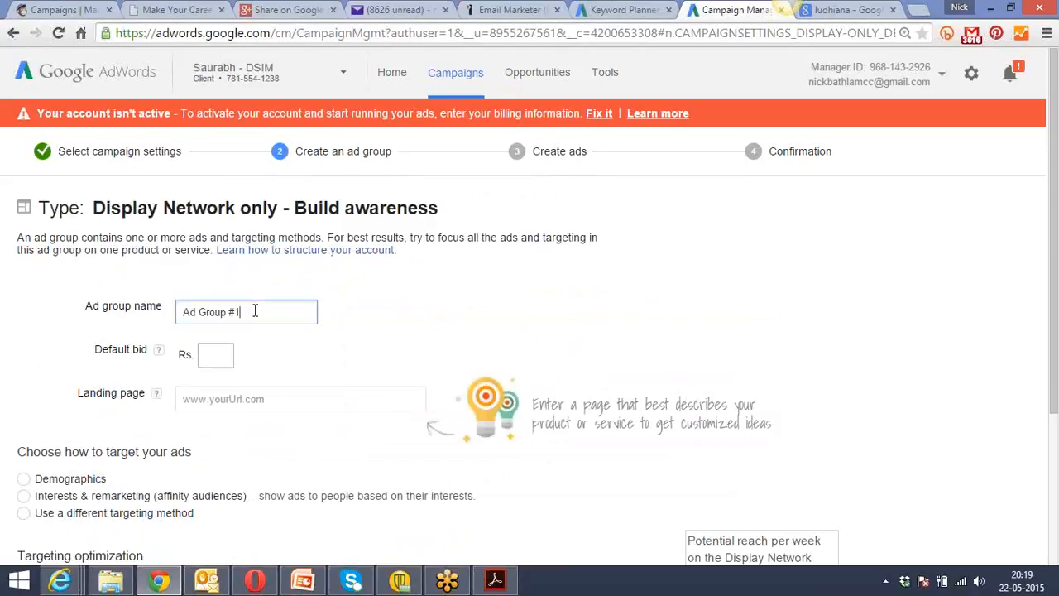
pyautogui.click(214, 356)
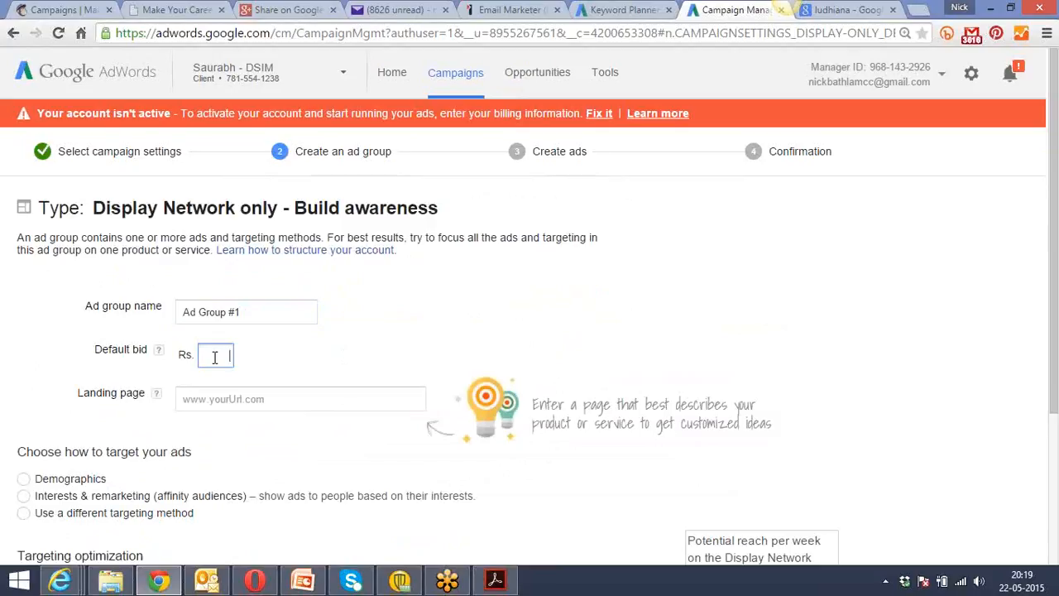
pyautogui.write('10')
pyautogui.click(245, 399)
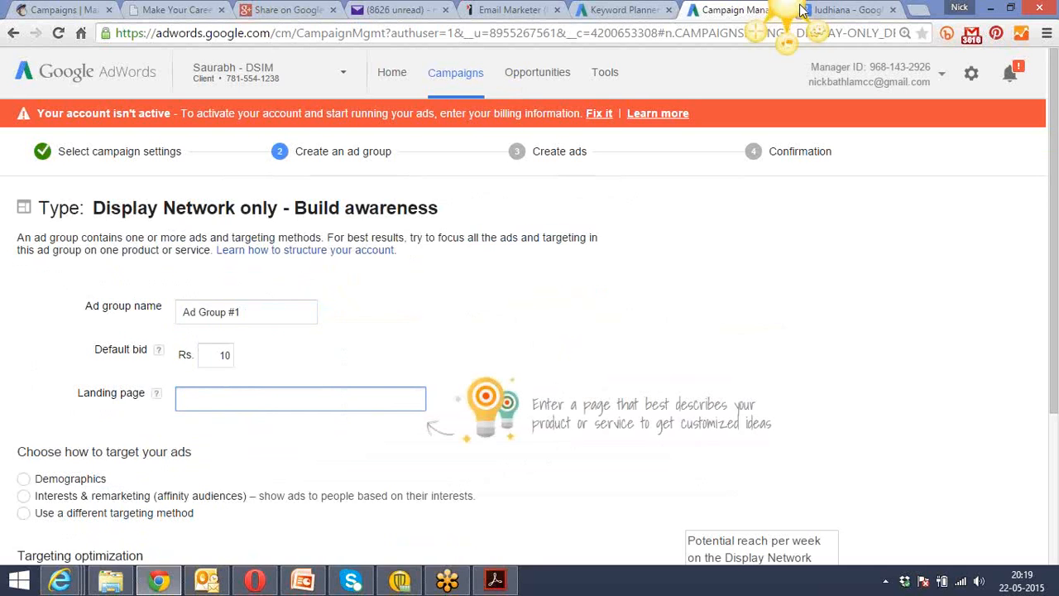
pyautogui.click(919, 10)
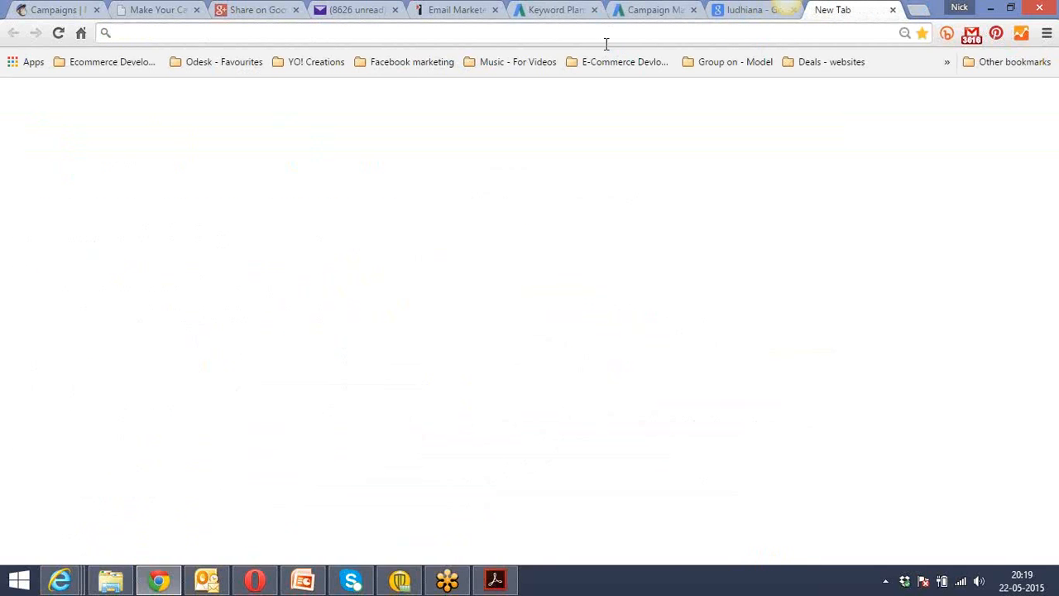
pyautogui.write('and')
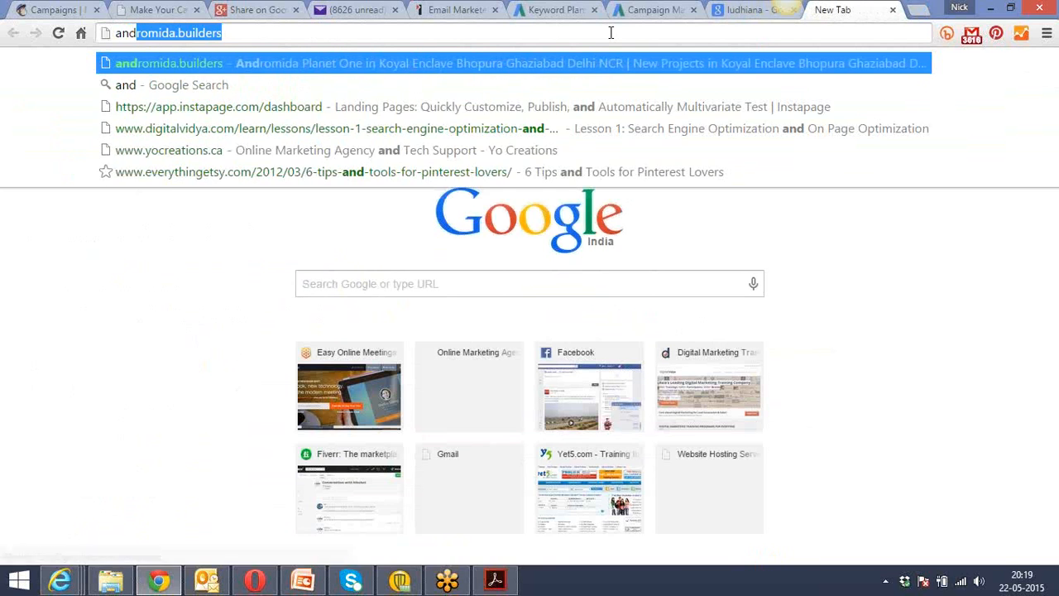
pyautogui.press('Right')
pyautogui.press('Return')
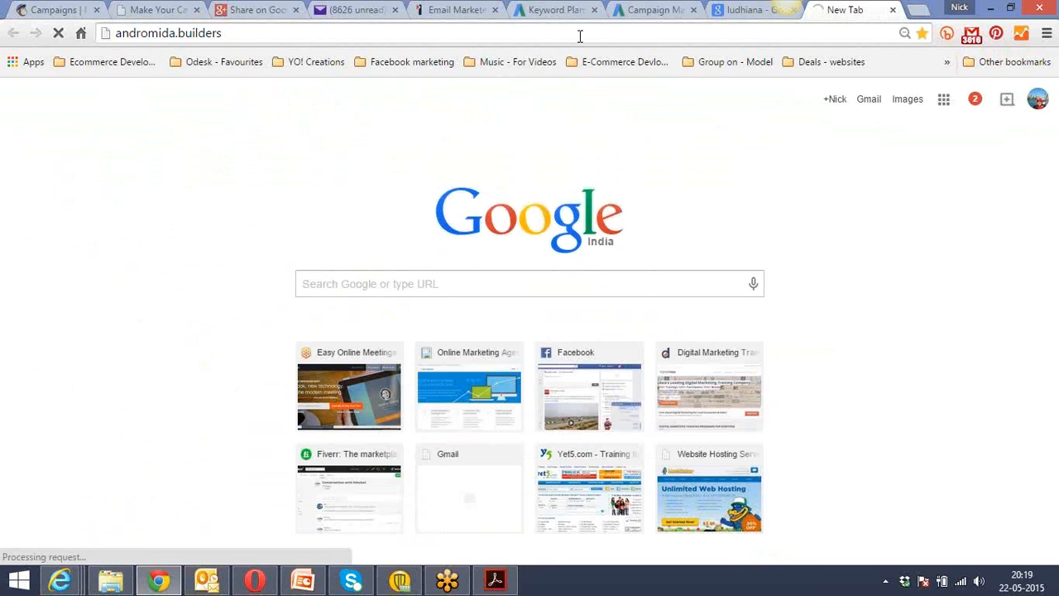
pyautogui.click(580, 35)
pyautogui.hotkey('ctrl', 'c')
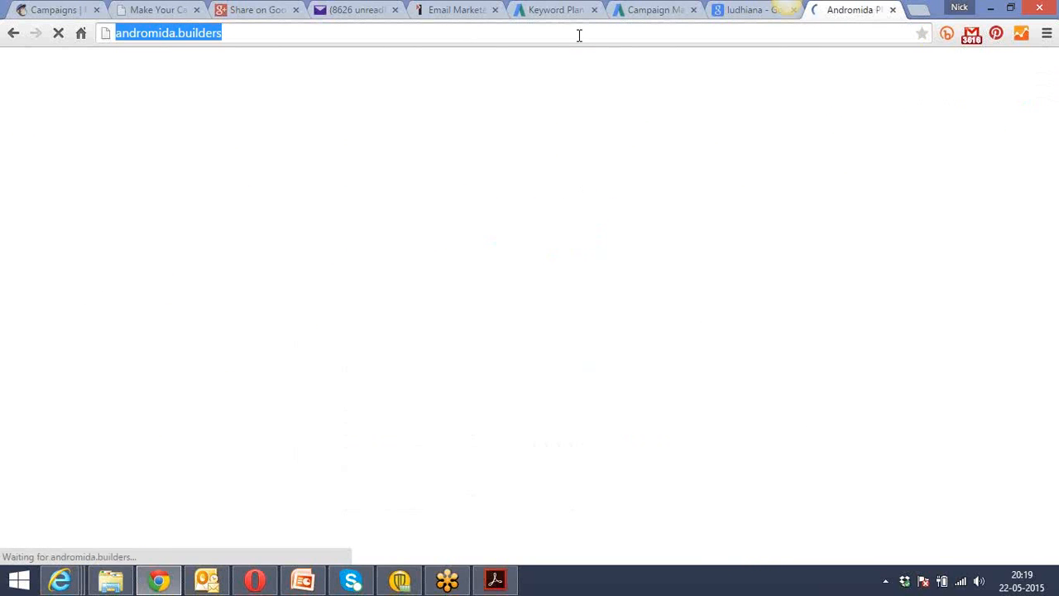
pyautogui.click(641, 9)
pyautogui.hotkey('ctrl', 'v')
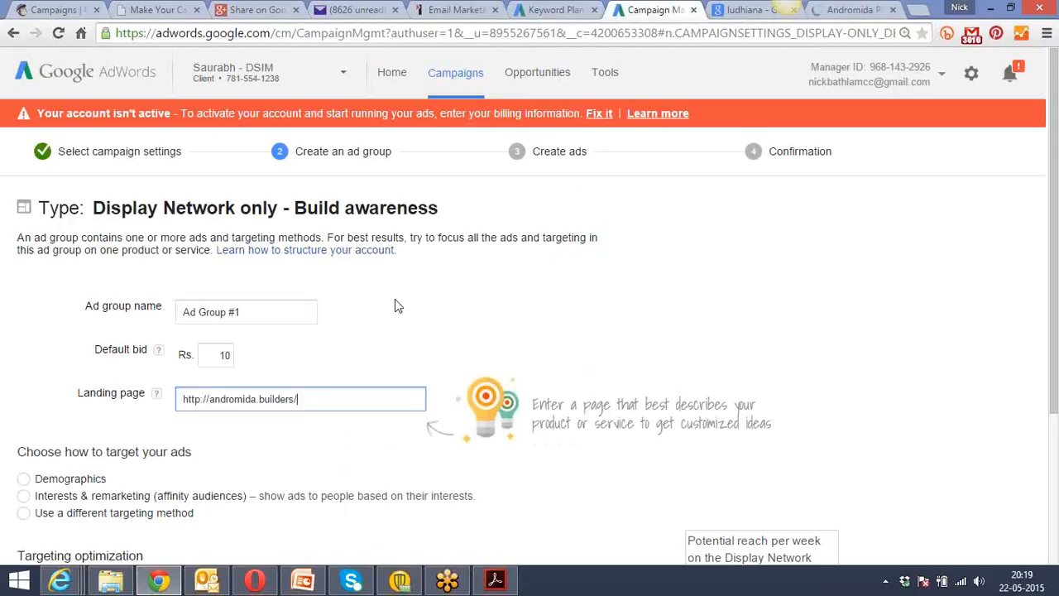
pyautogui.click(545, 288)
# Choose Demographics as the way to target the ad group's ads.
pyautogui.scroll(-1, 544, 288)
pyautogui.scroll(-2, 545, 290)
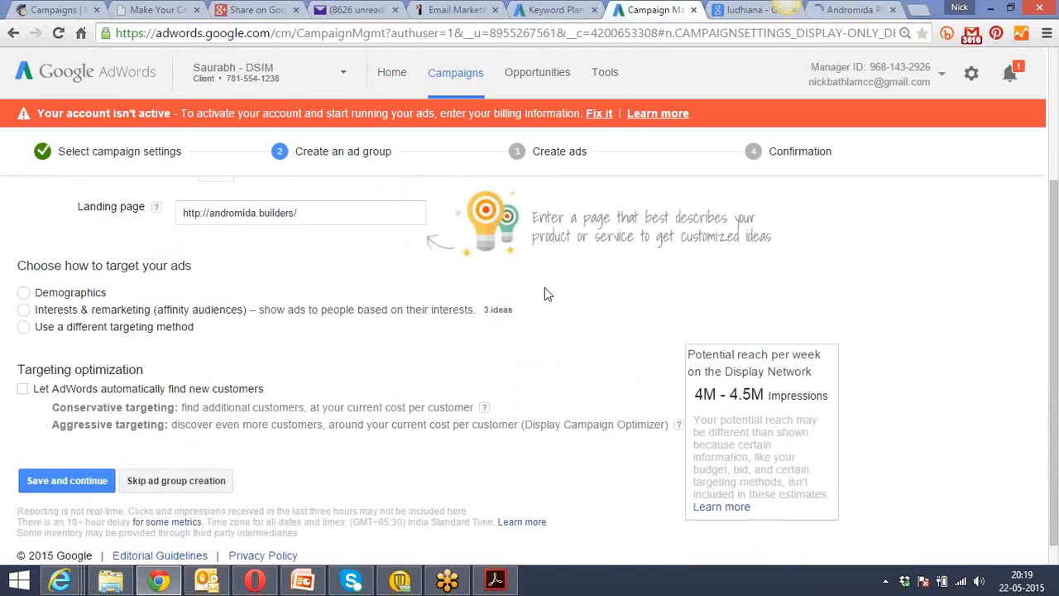
pyautogui.scroll(1, 545, 290)
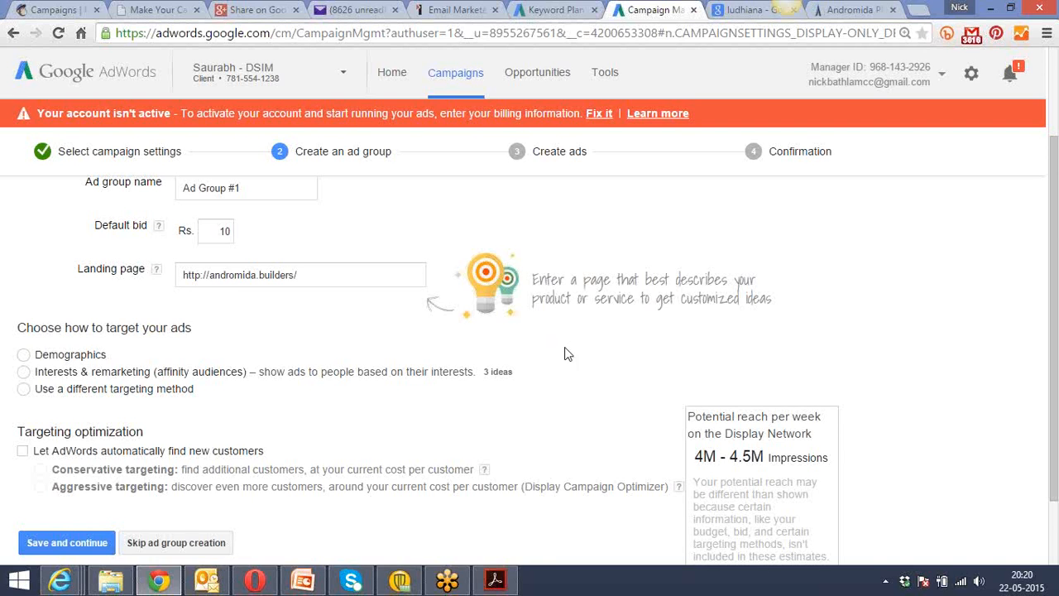
pyautogui.scroll(-2, 269, 331)
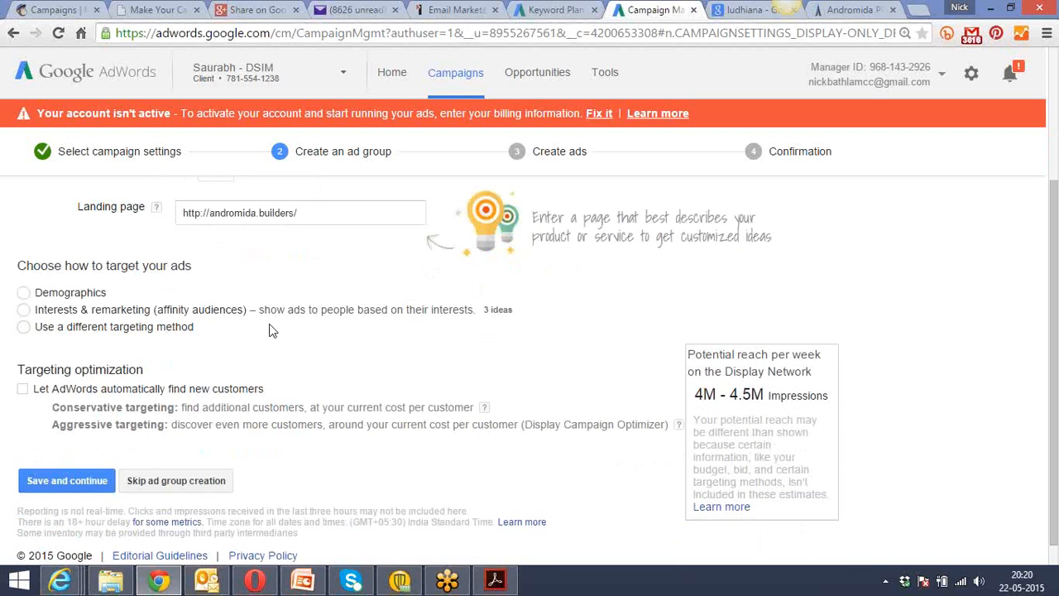
pyautogui.scroll(2, 269, 330)
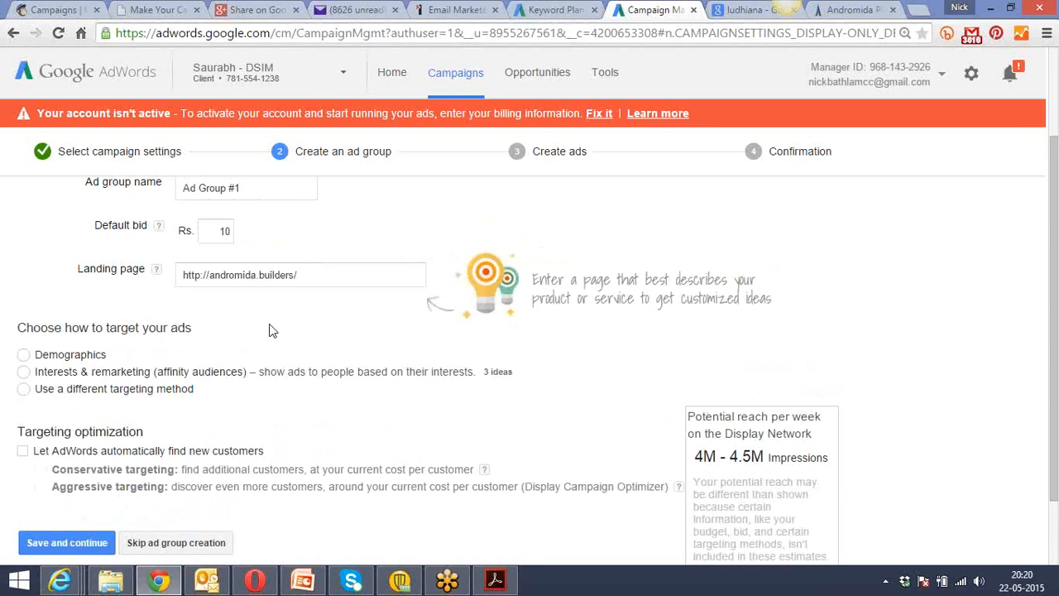
pyautogui.scroll(-1, 269, 330)
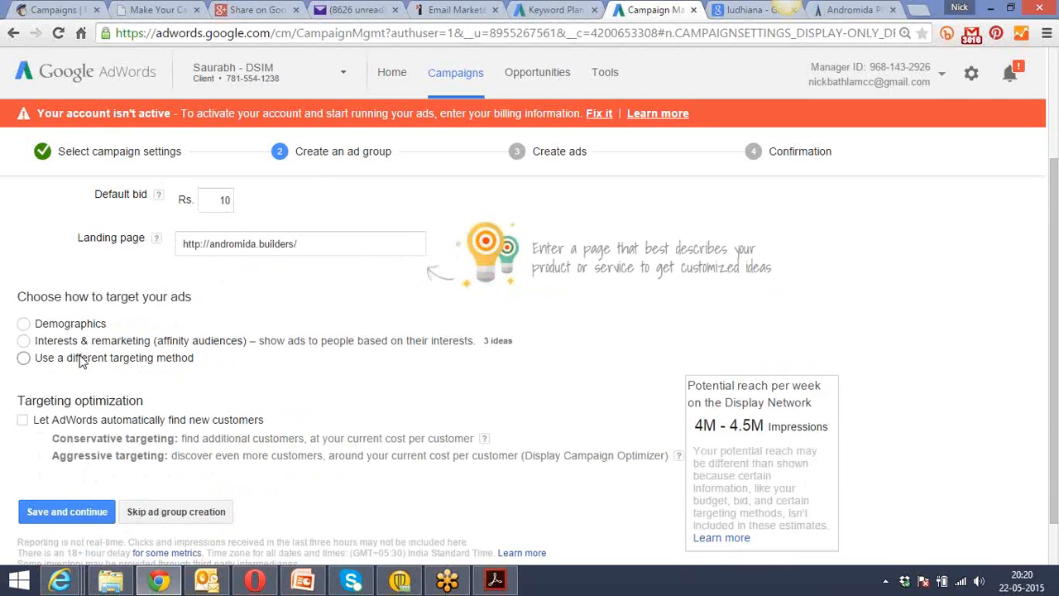
pyautogui.click(23, 323)
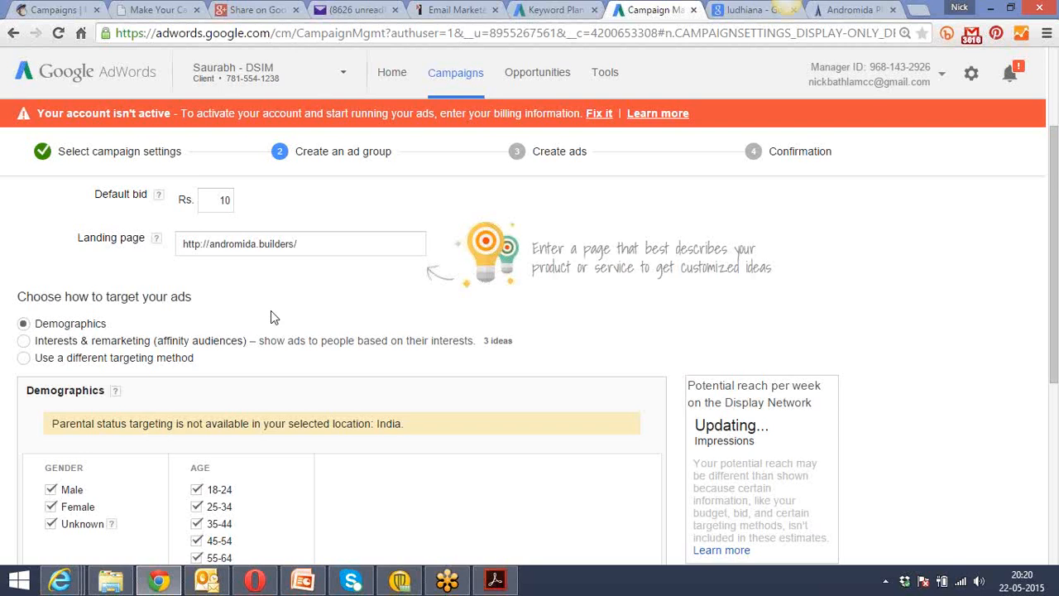
# Exclude the age groups 18-24, 55-64, 65 or more and Unknown from the demographic targeting.
pyautogui.scroll(-3, 273, 317)
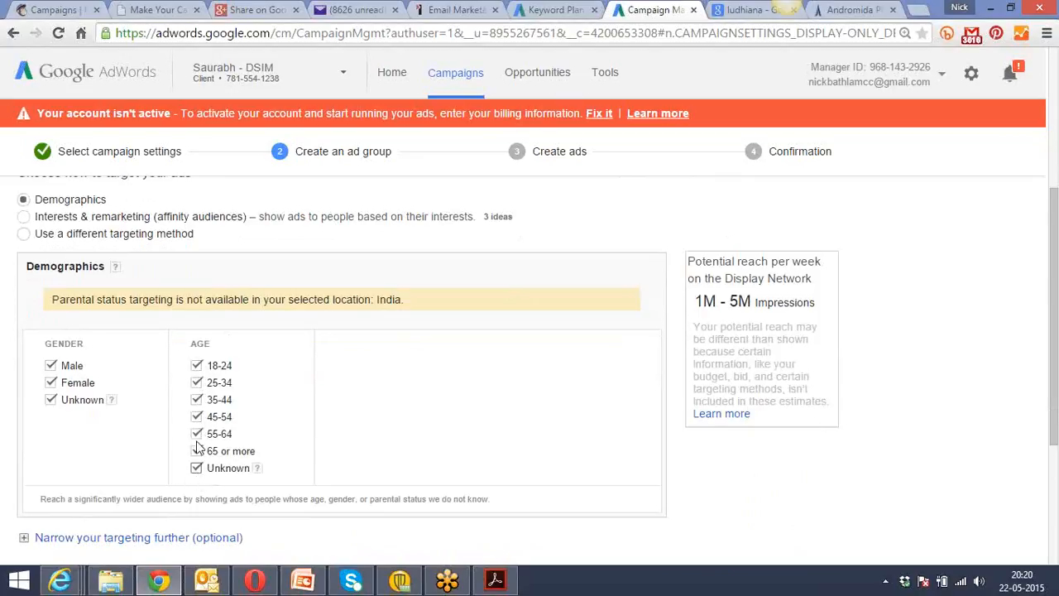
pyautogui.click(197, 366)
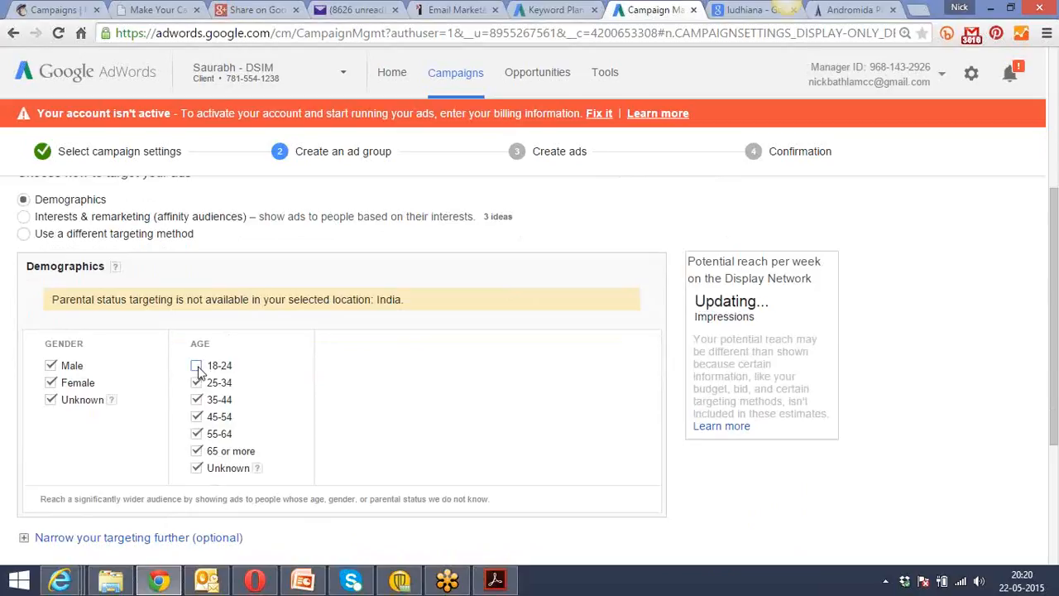
pyautogui.click(197, 435)
pyautogui.click(197, 452)
pyautogui.click(197, 468)
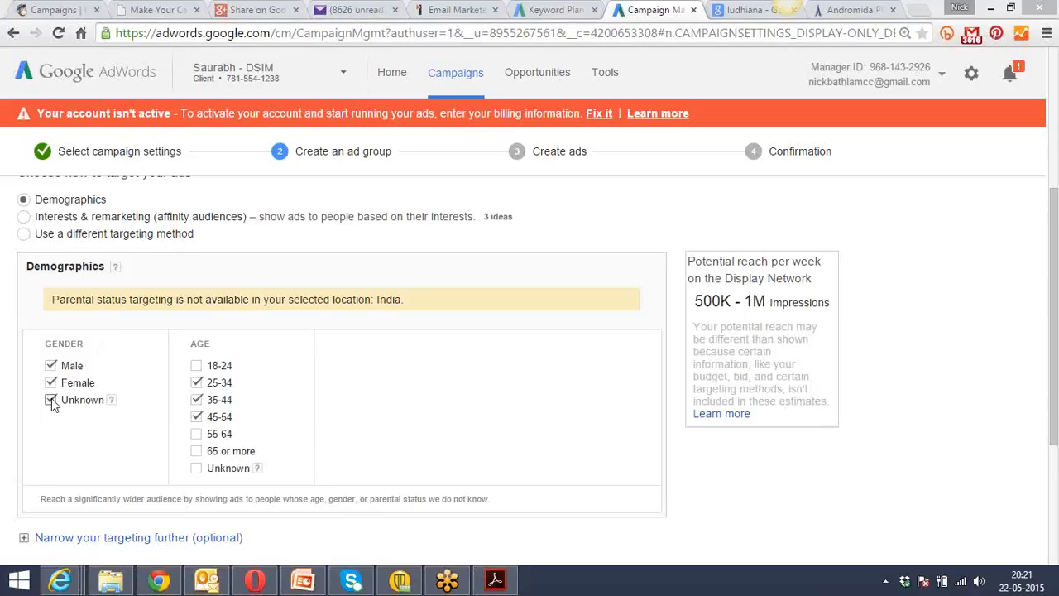
pyautogui.click(196, 467)
pyautogui.click(86, 399)
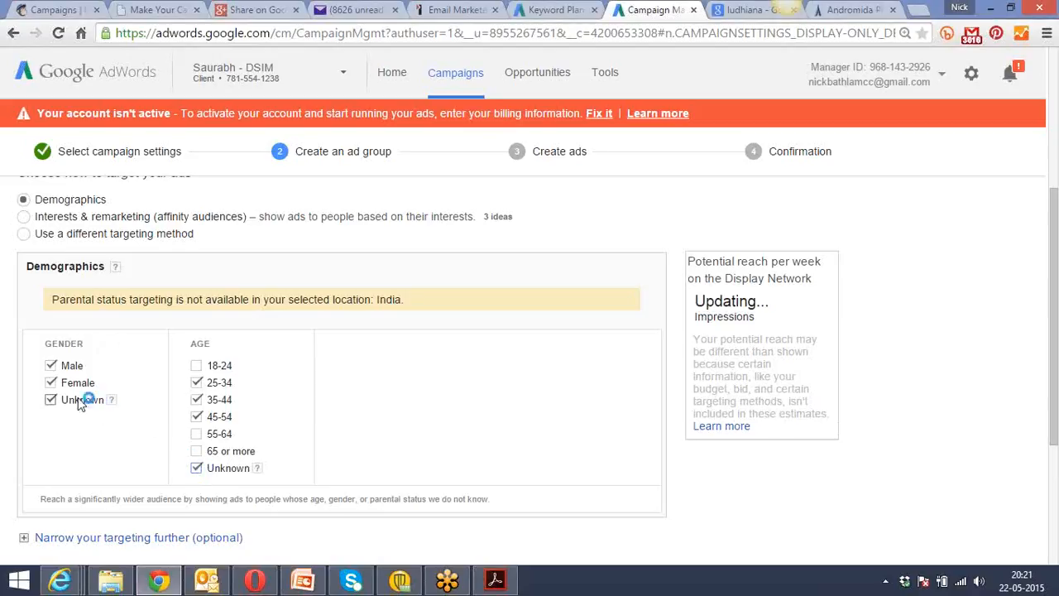
pyautogui.click(197, 468)
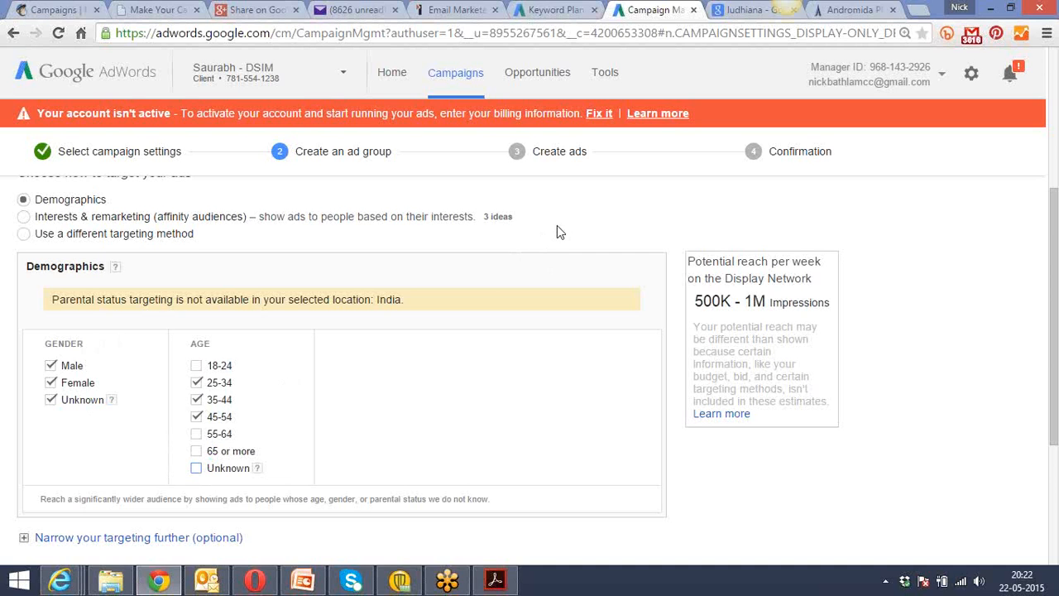
# Limit the gender targeting to Male by excluding Female and Unknown.
pyautogui.scroll(-3, 557, 231)
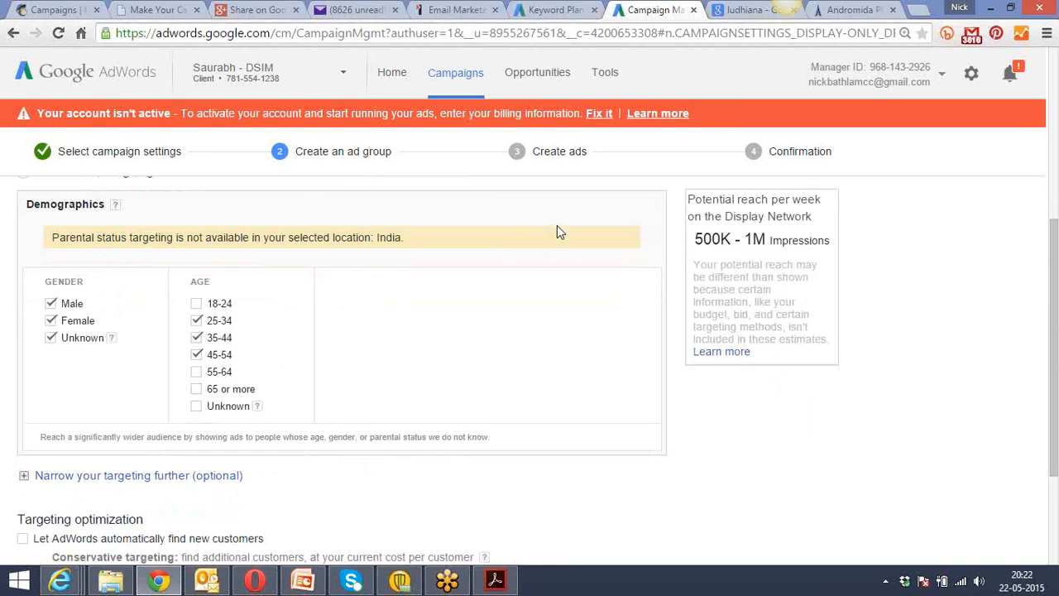
pyautogui.scroll(5, 557, 225)
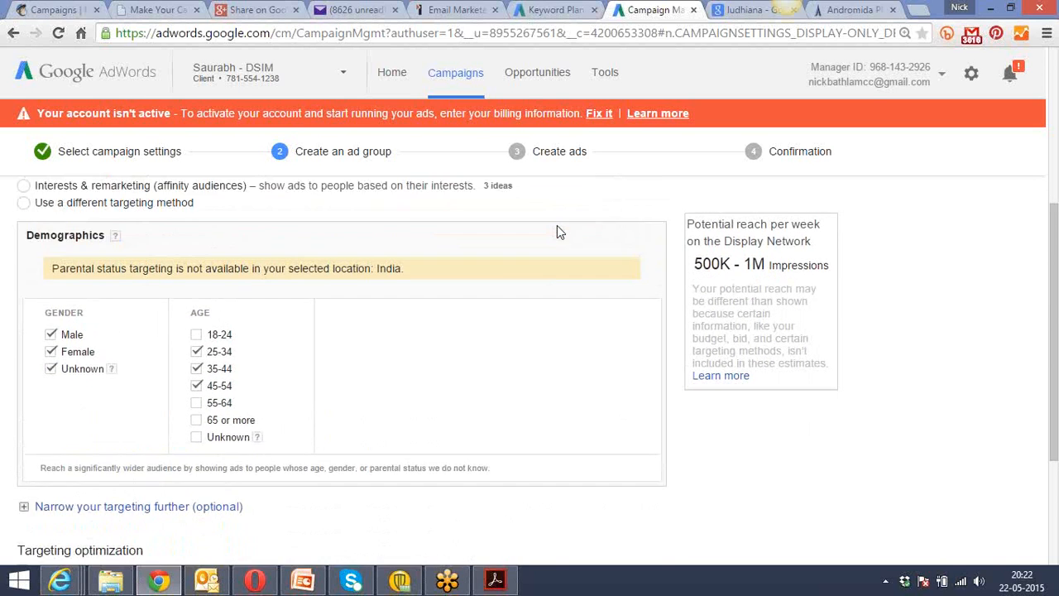
pyautogui.scroll(-2, 557, 225)
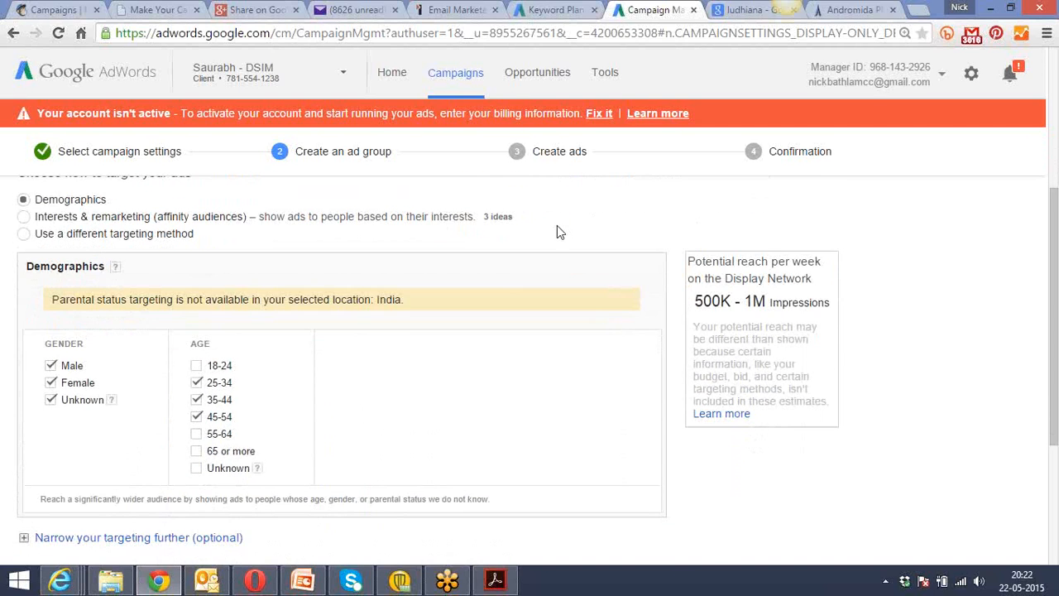
pyautogui.click(51, 382)
pyautogui.scroll(-1, 461, 393)
pyautogui.scroll(1, 462, 392)
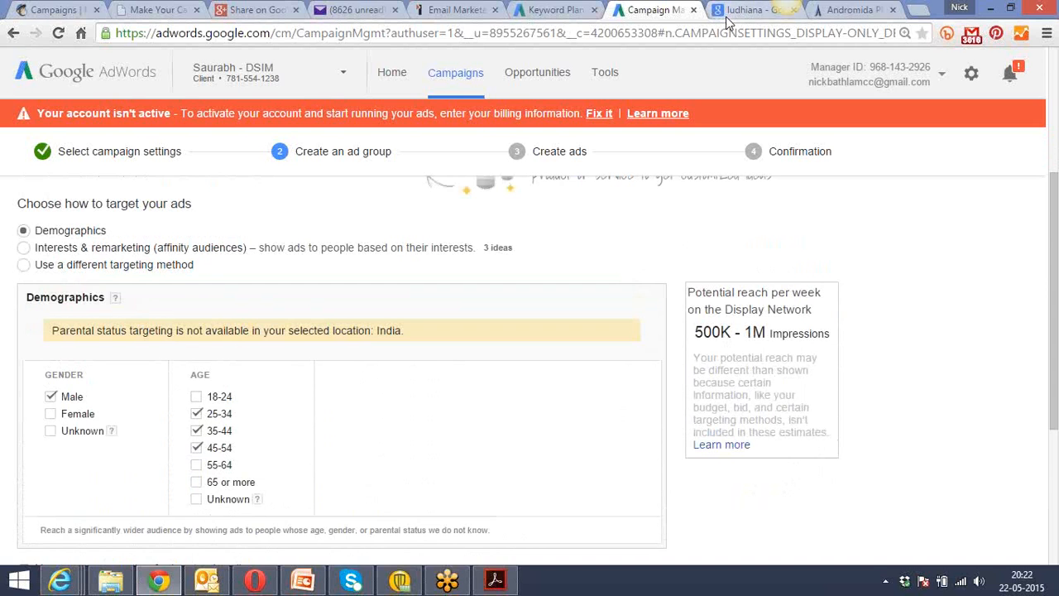
# Look at the Andromida website in its browser tab and return to the AdWords ad group setup.
pyautogui.click(861, 10)
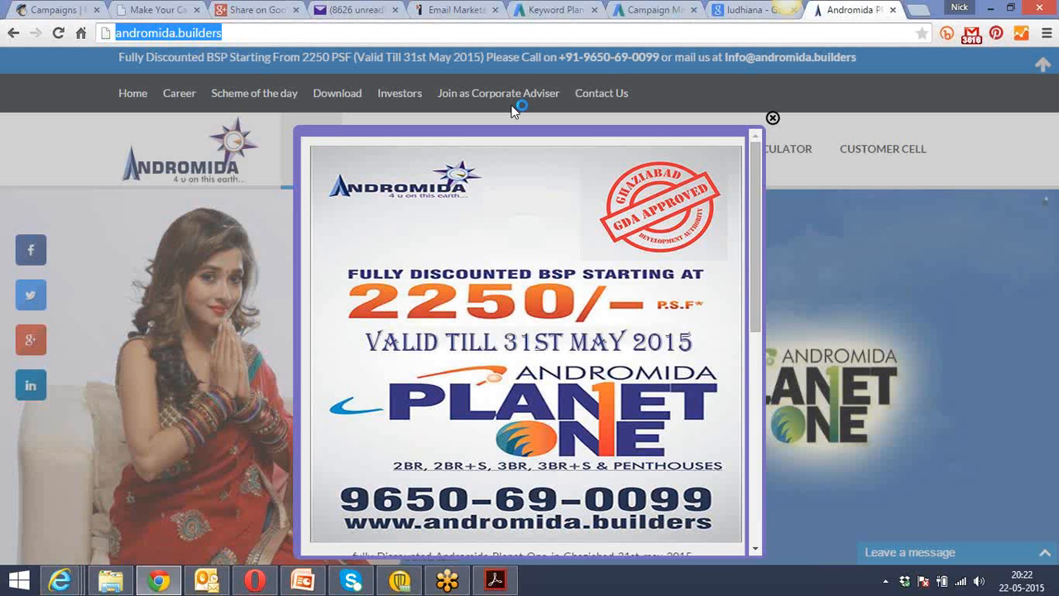
pyautogui.click(725, 9)
pyautogui.click(653, 9)
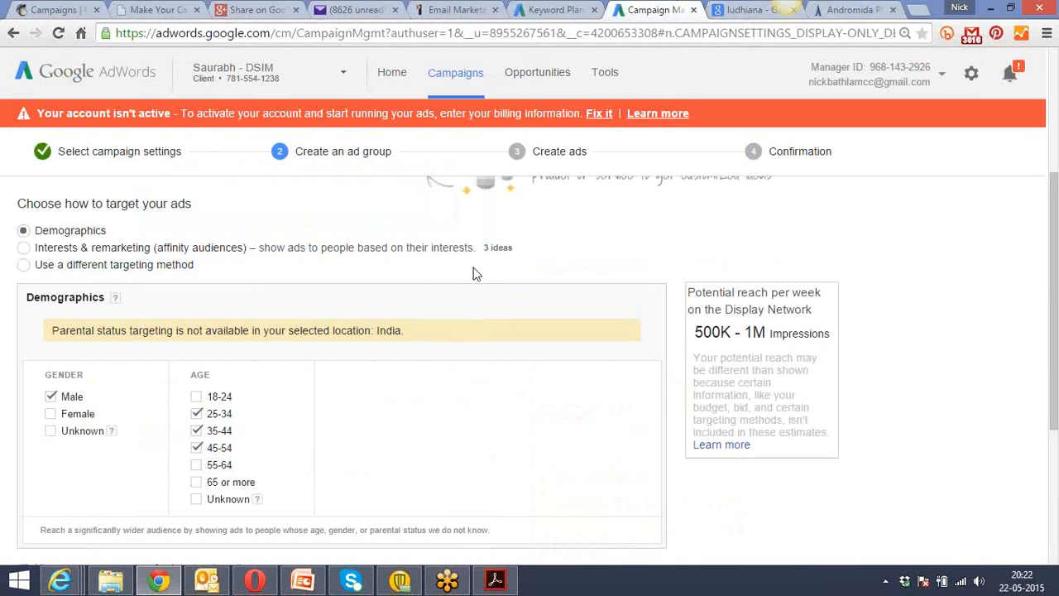
# Narrow the targeting further by adding Display keywords as an additional targeting method, and review the keyword ideas and ad group settings.
pyautogui.scroll(-2, 476, 274)
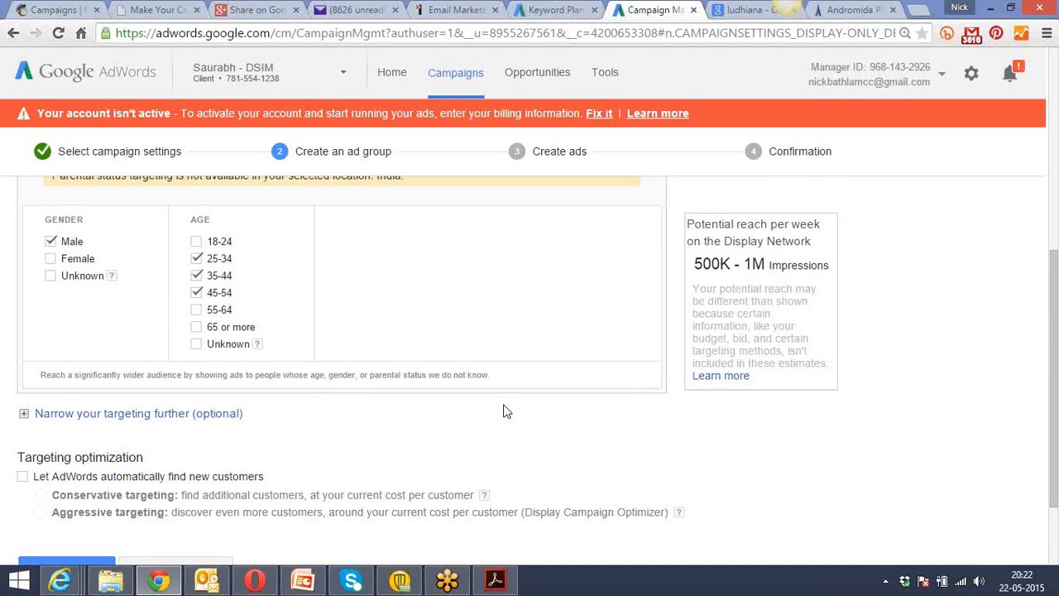
pyautogui.scroll(-2, 506, 411)
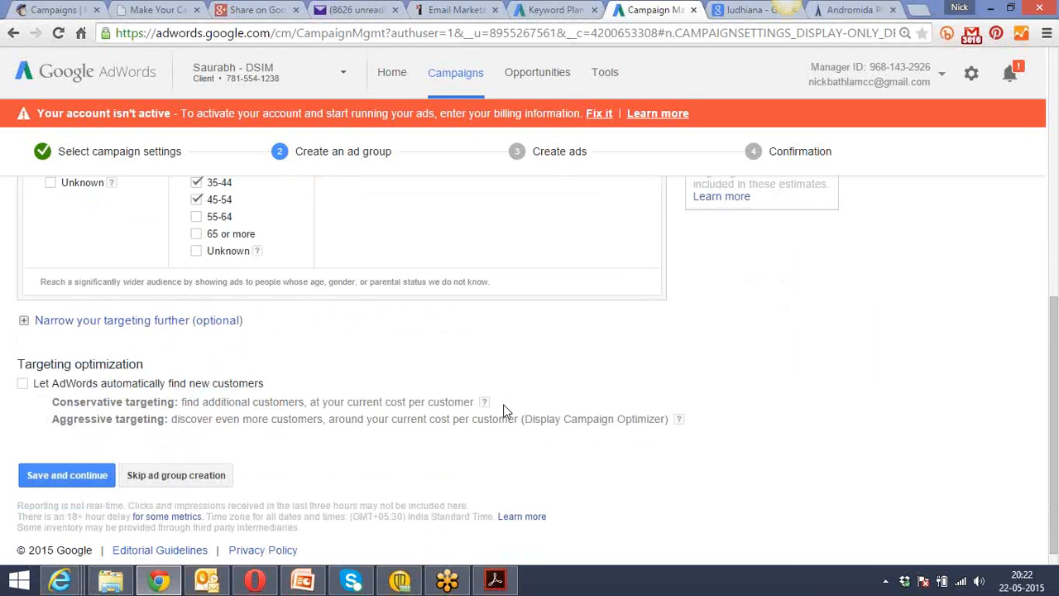
pyautogui.scroll(-1, 507, 412)
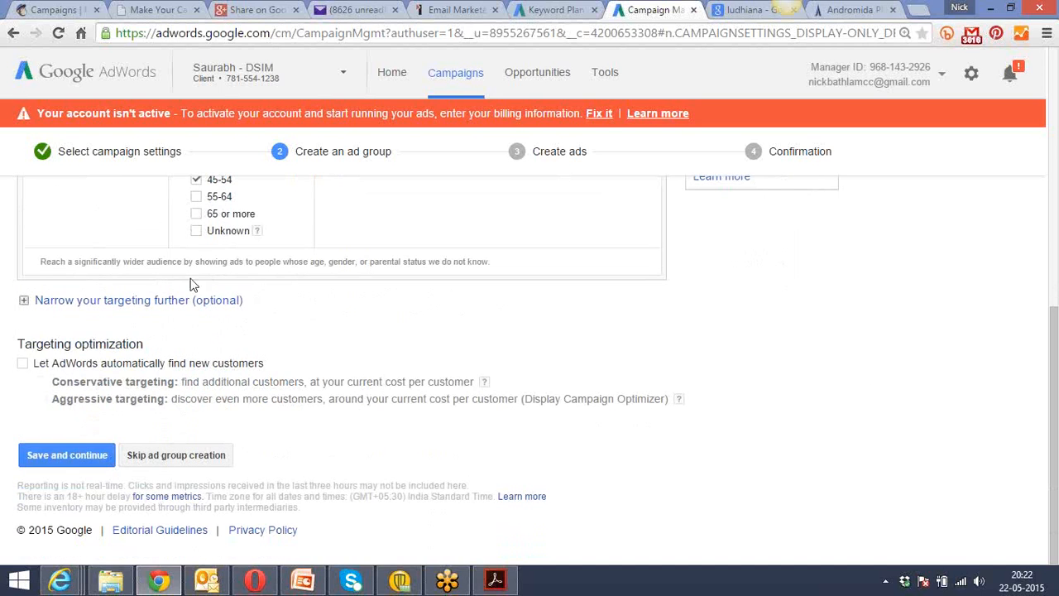
pyautogui.click(162, 299)
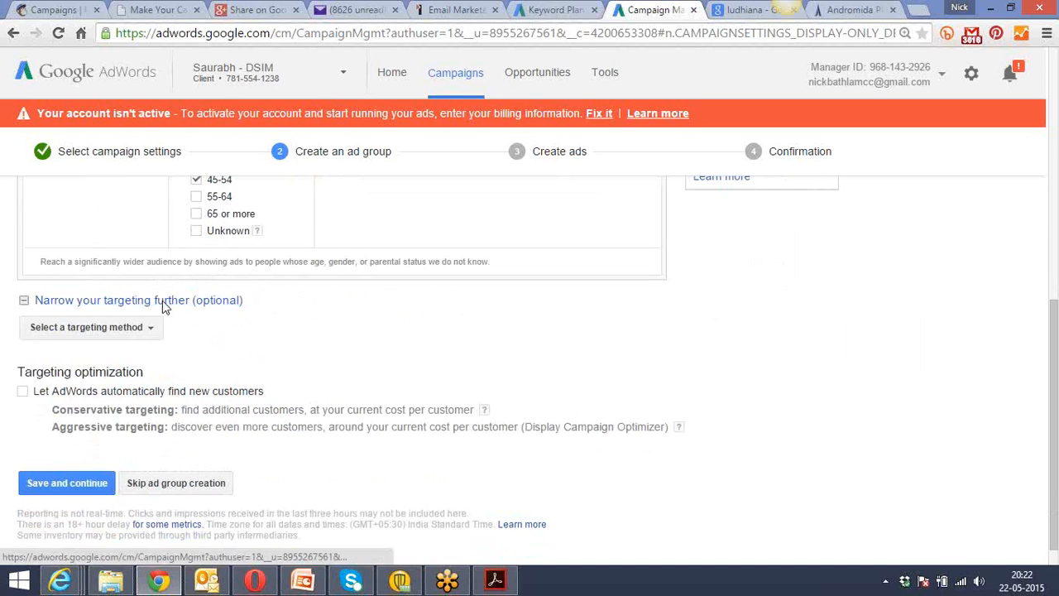
pyautogui.click(149, 329)
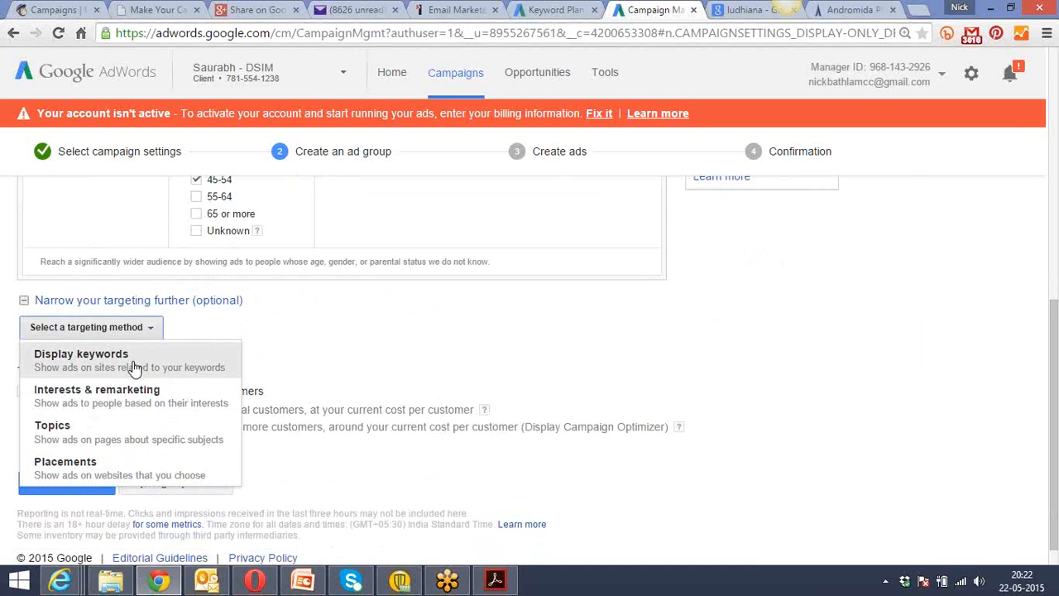
pyautogui.click(135, 364)
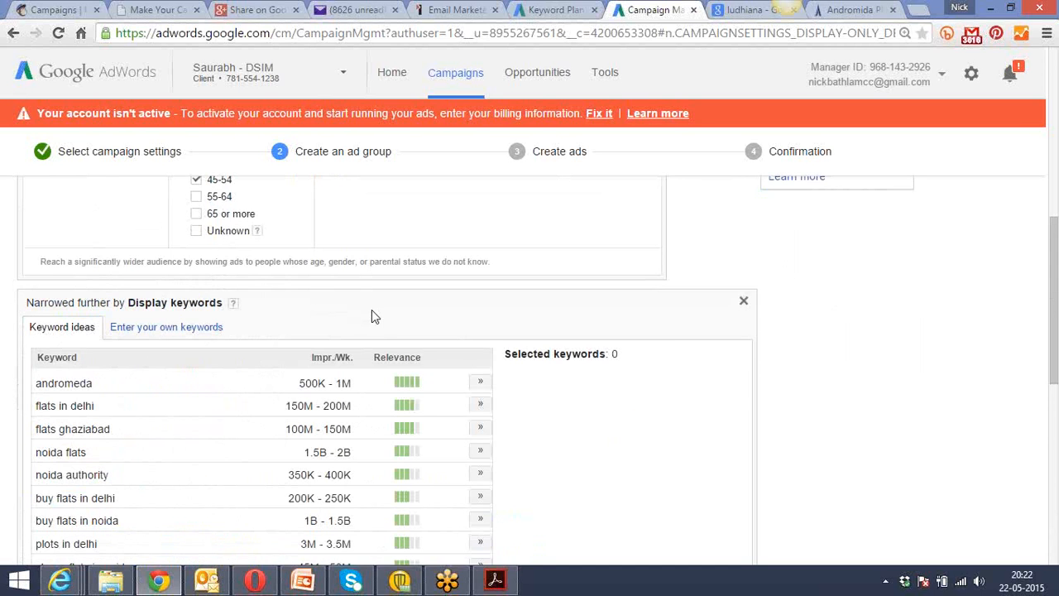
pyautogui.scroll(-1, 371, 310)
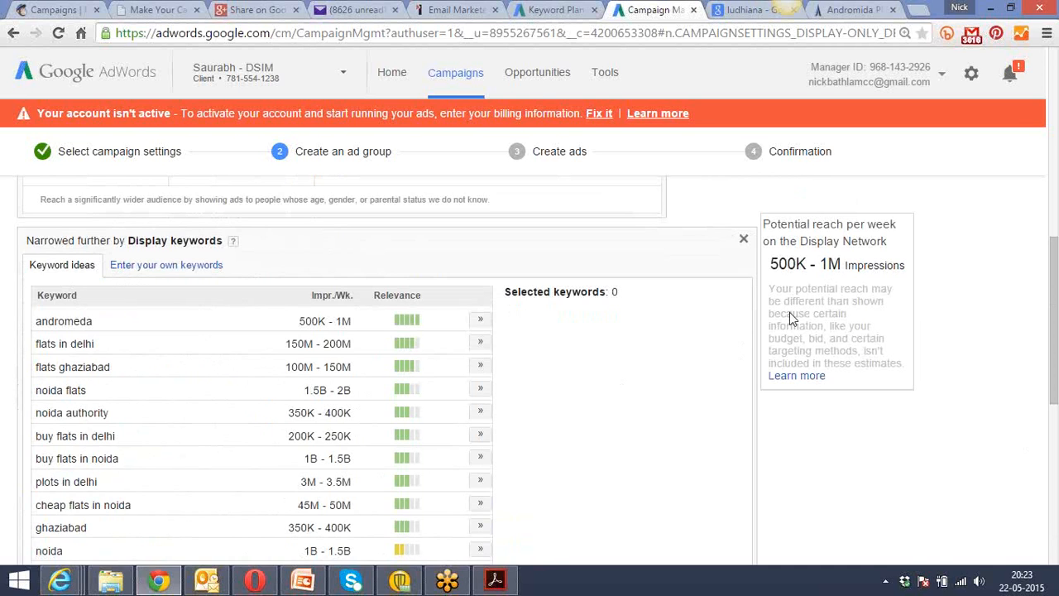
pyautogui.scroll(7, 790, 312)
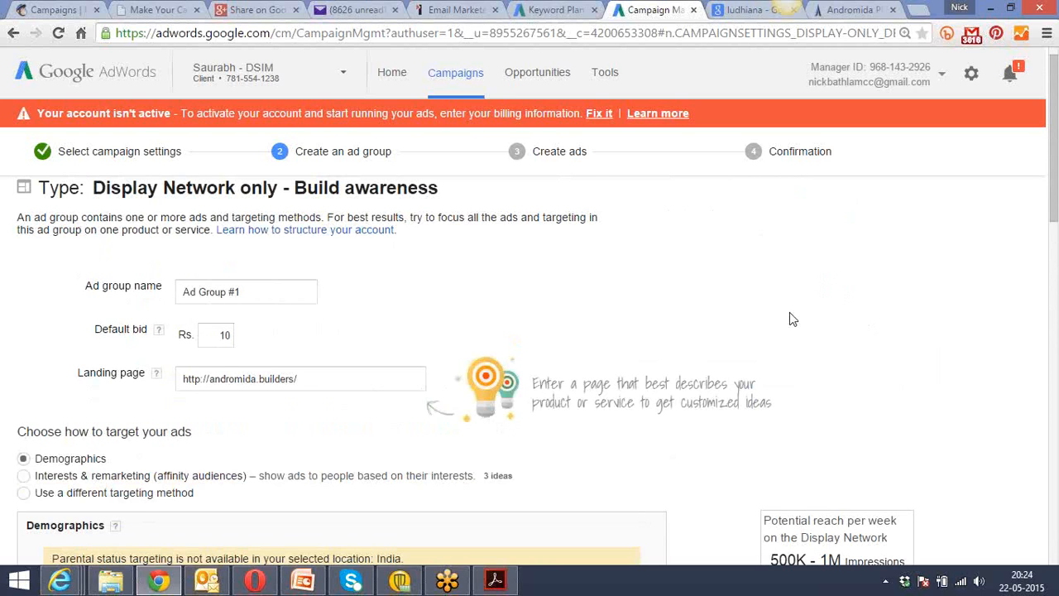
pyautogui.scroll(-2, 790, 319)
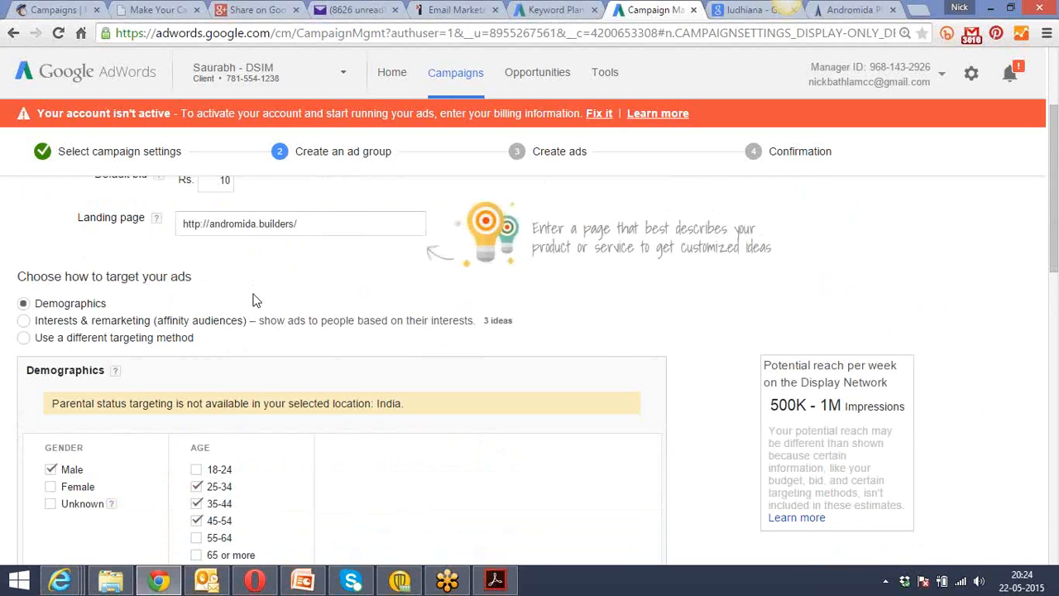
# Add the keyword ideas "flats in delhi", "buy flats in delhi" and "flats ghaziabad" to the selected Display keywords.
pyautogui.scroll(-2, 254, 299)
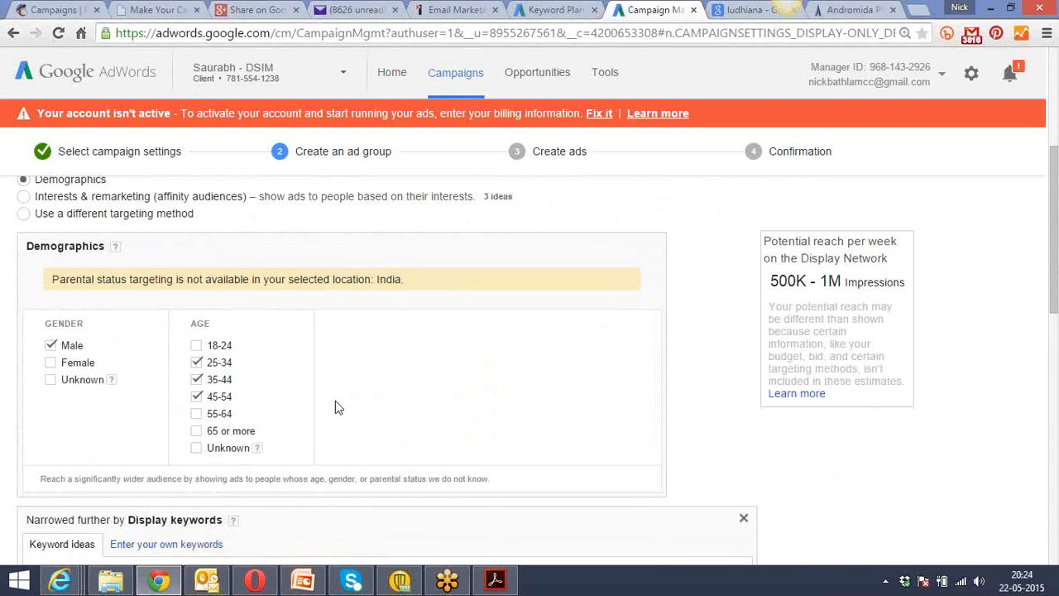
pyautogui.scroll(-5, 429, 399)
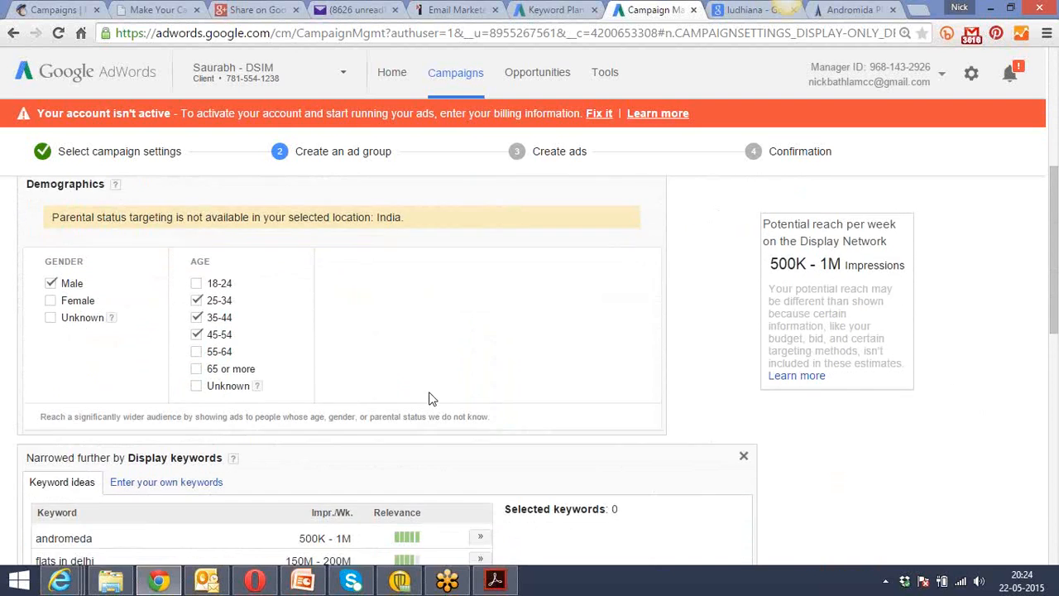
pyautogui.scroll(-2, 429, 399)
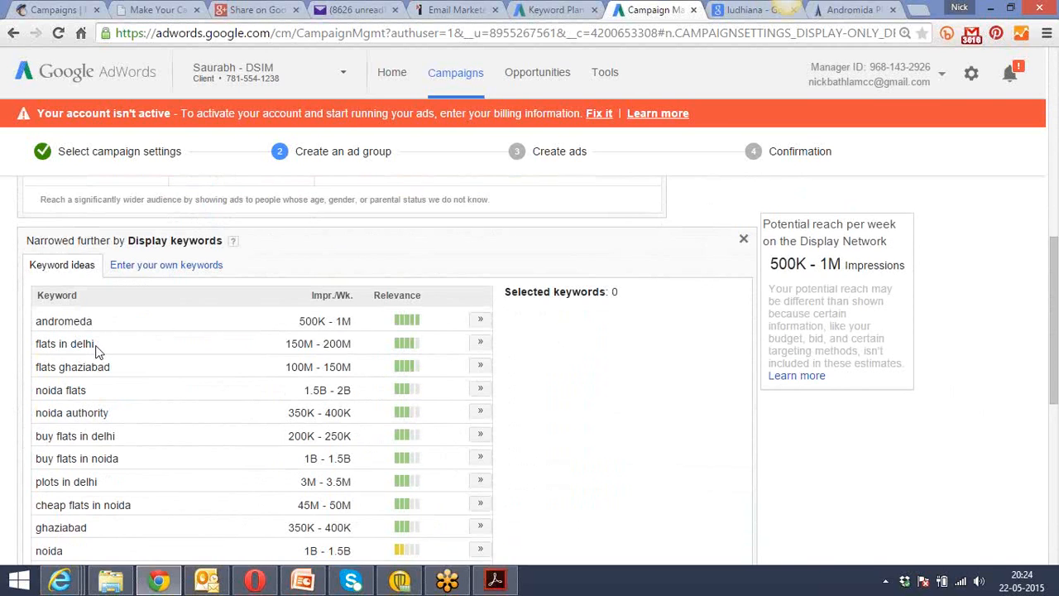
pyautogui.moveTo(95, 344); pyautogui.dragTo(35, 343)
pyautogui.click(480, 344)
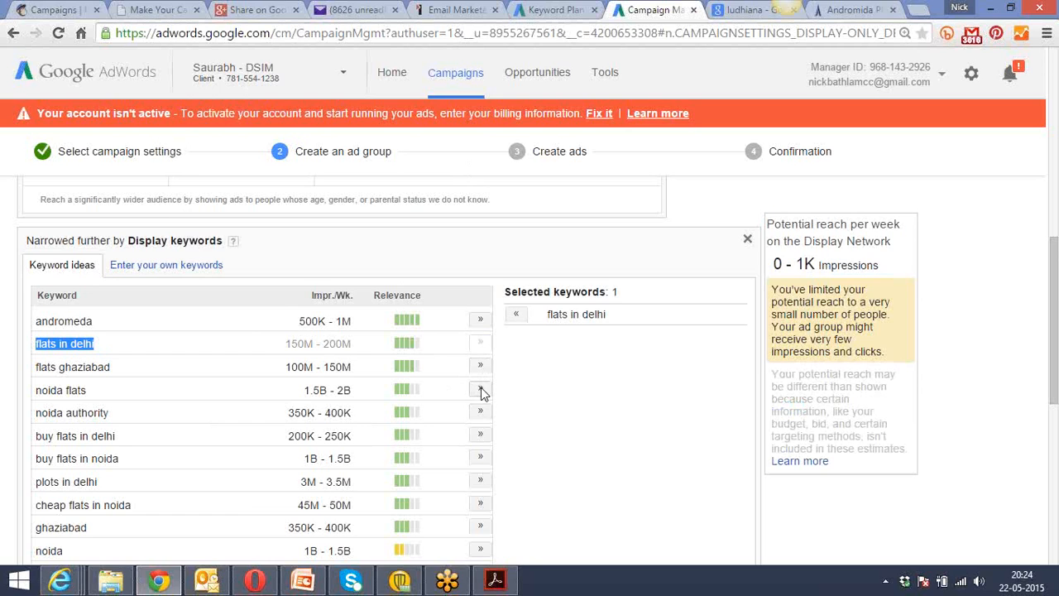
pyautogui.click(481, 436)
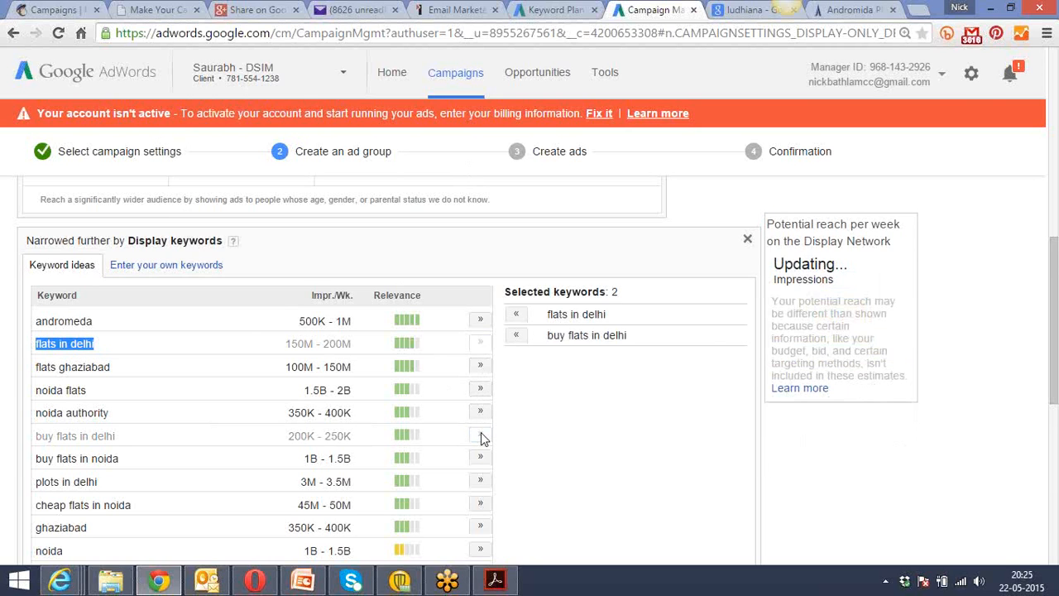
pyautogui.click(560, 460)
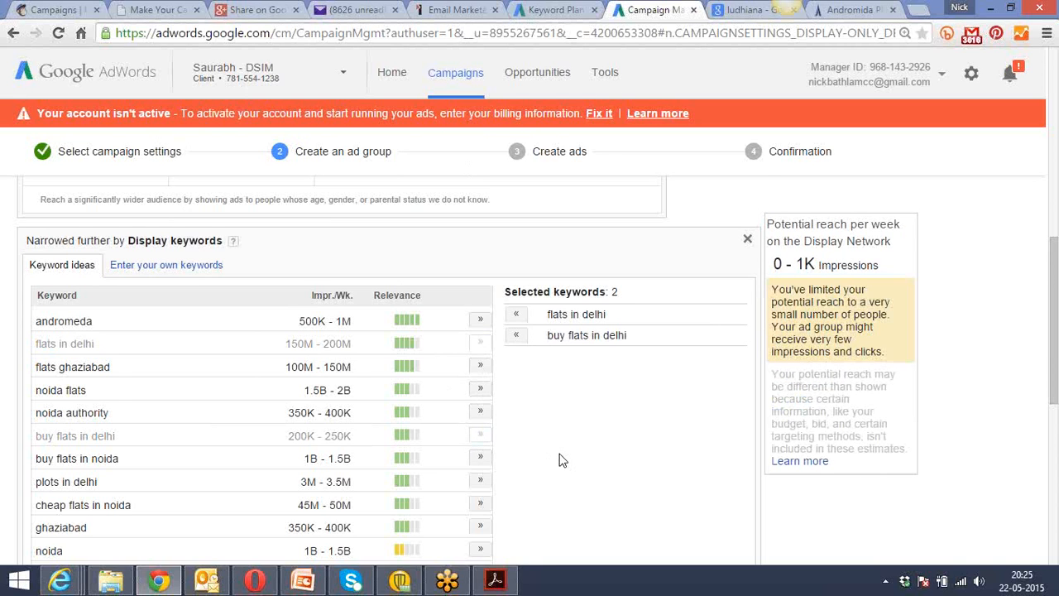
pyautogui.scroll(-3, 559, 460)
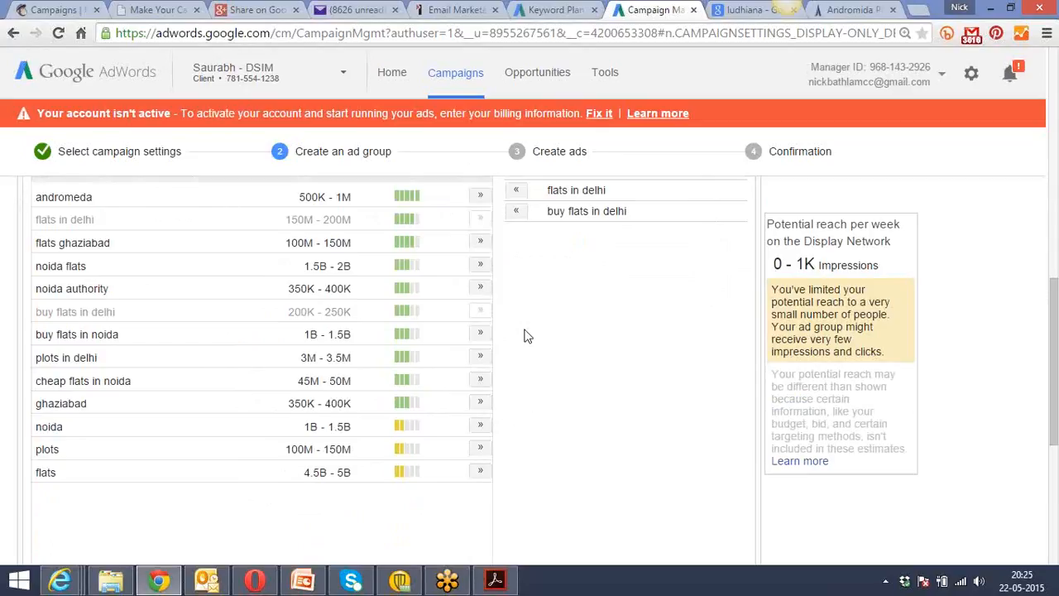
pyautogui.click(482, 243)
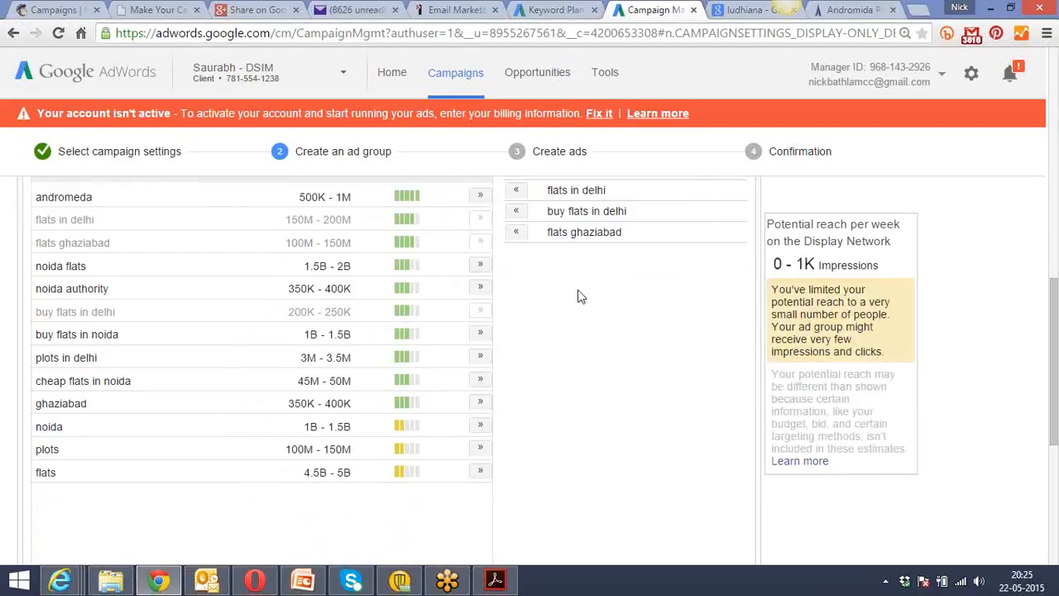
# Review the ad group's demographic settings, selected Display keywords, targeting optimization options and potential weekly reach.
pyautogui.scroll(-3, 579, 296)
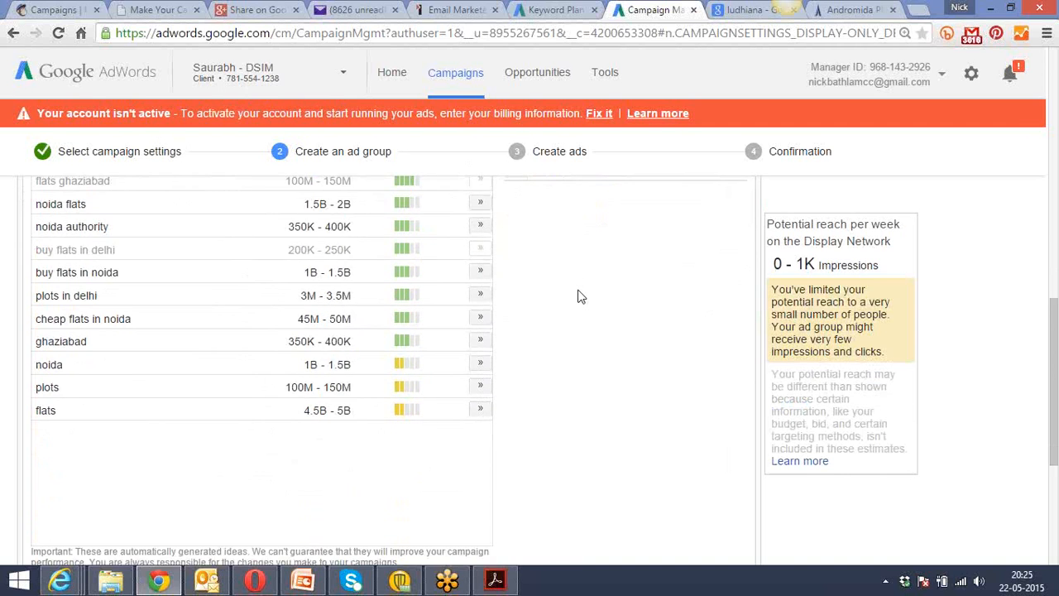
pyautogui.scroll(5, 580, 296)
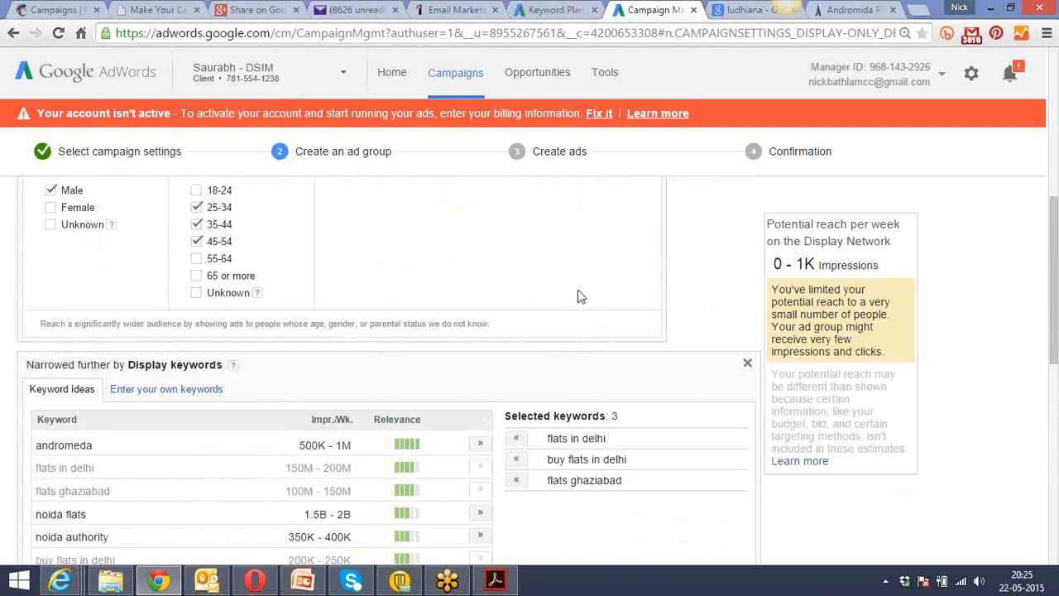
pyautogui.scroll(3, 580, 296)
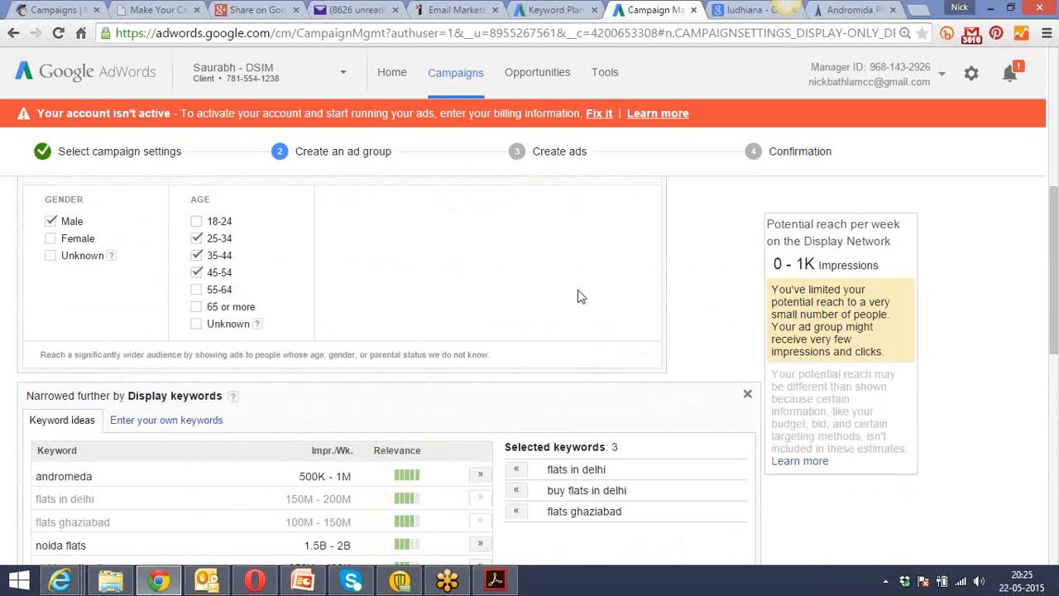
pyautogui.scroll(-7, 579, 297)
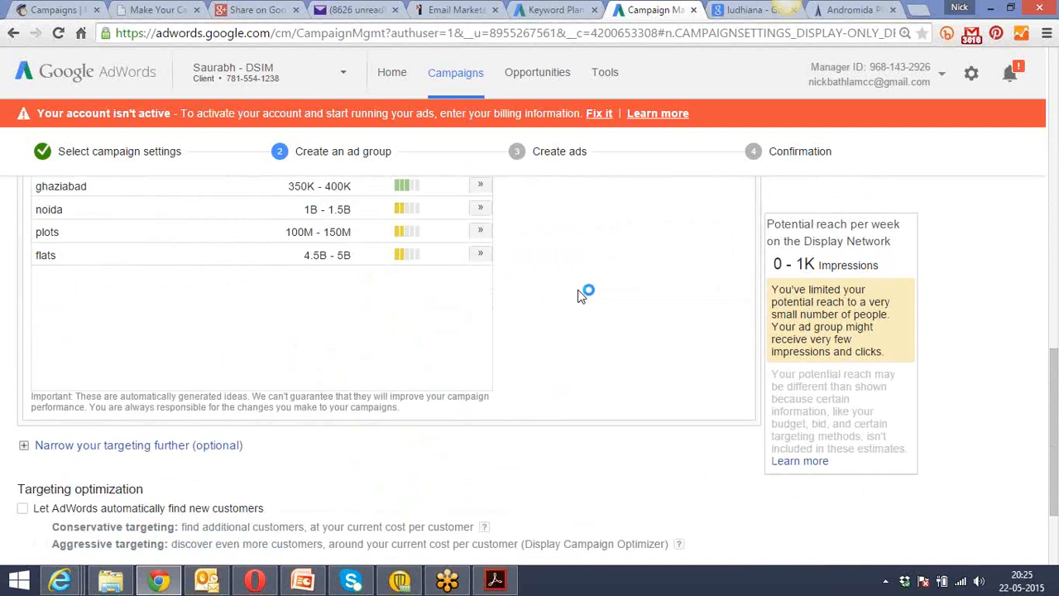
pyautogui.scroll(4, 580, 295)
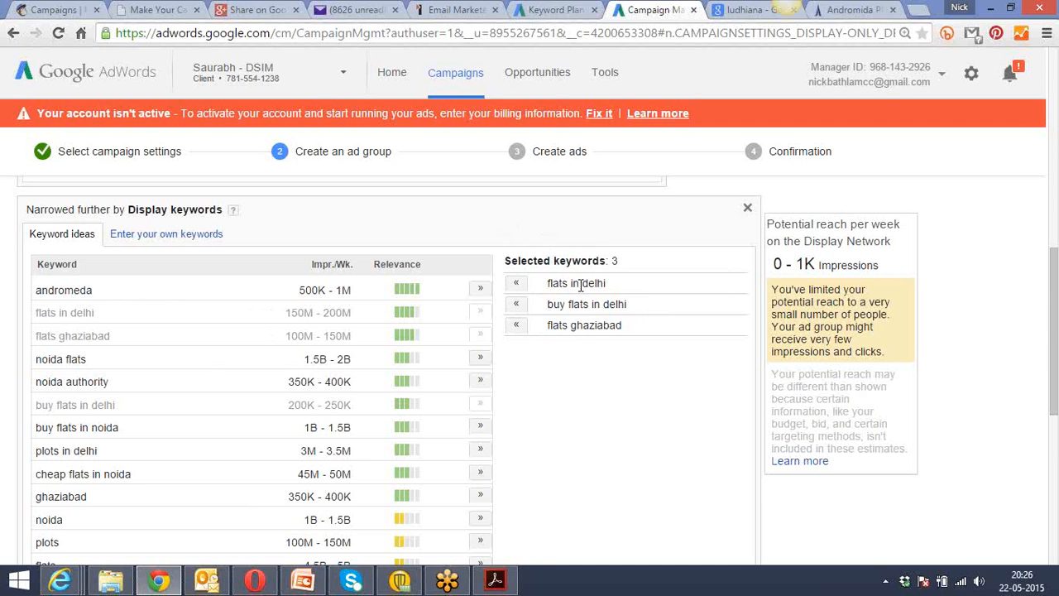
pyautogui.scroll(-1, 563, 369)
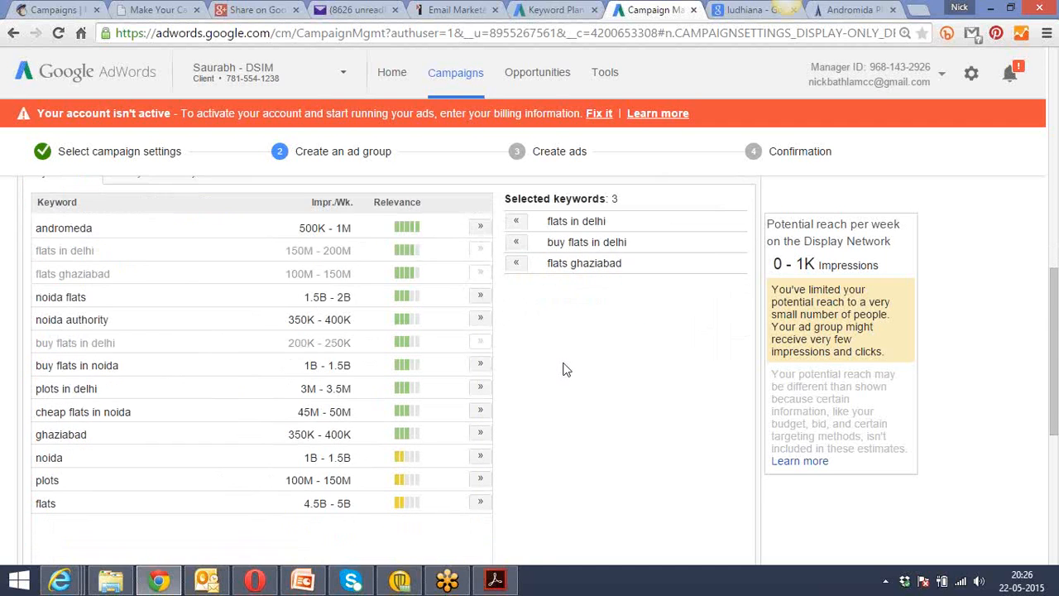
# Narrow the ad group's targeting further by adding Interests & remarketing as another targeting method.
pyautogui.scroll(-1, 563, 369)
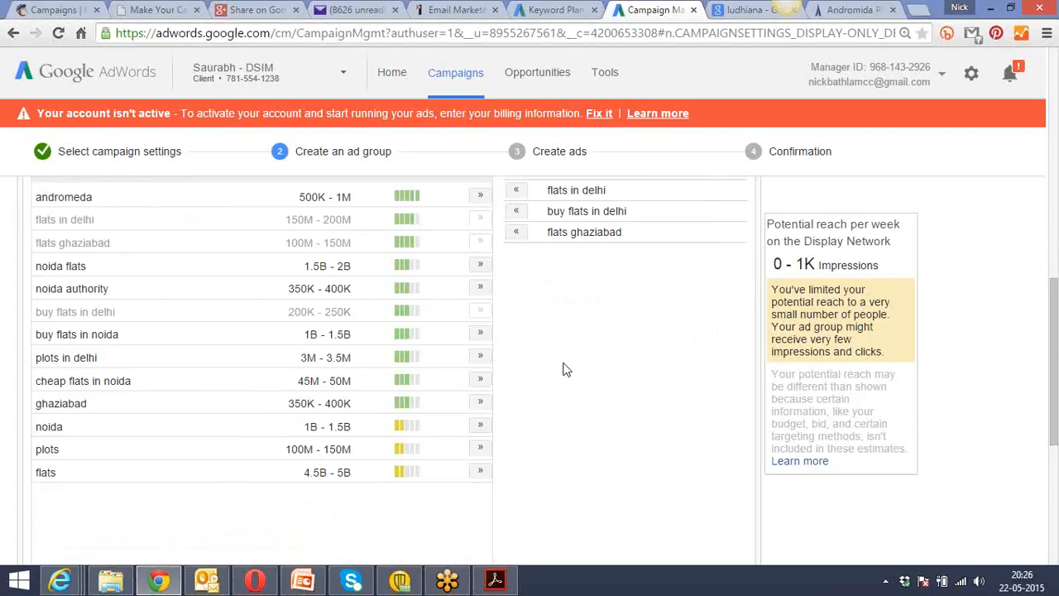
pyautogui.scroll(-4, 563, 369)
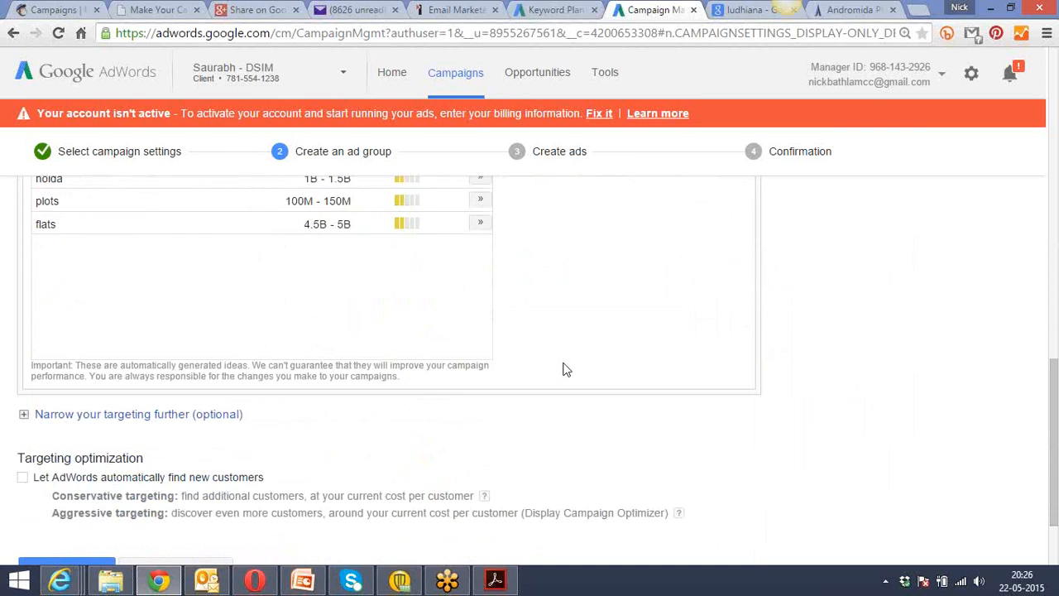
pyautogui.scroll(-1, 563, 370)
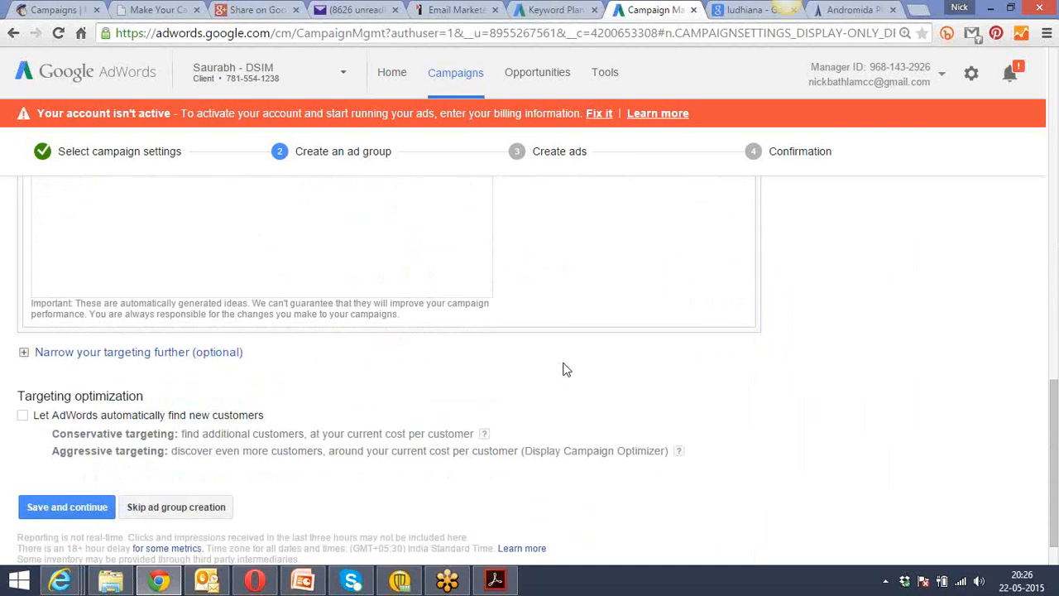
pyautogui.click(184, 354)
pyautogui.click(147, 379)
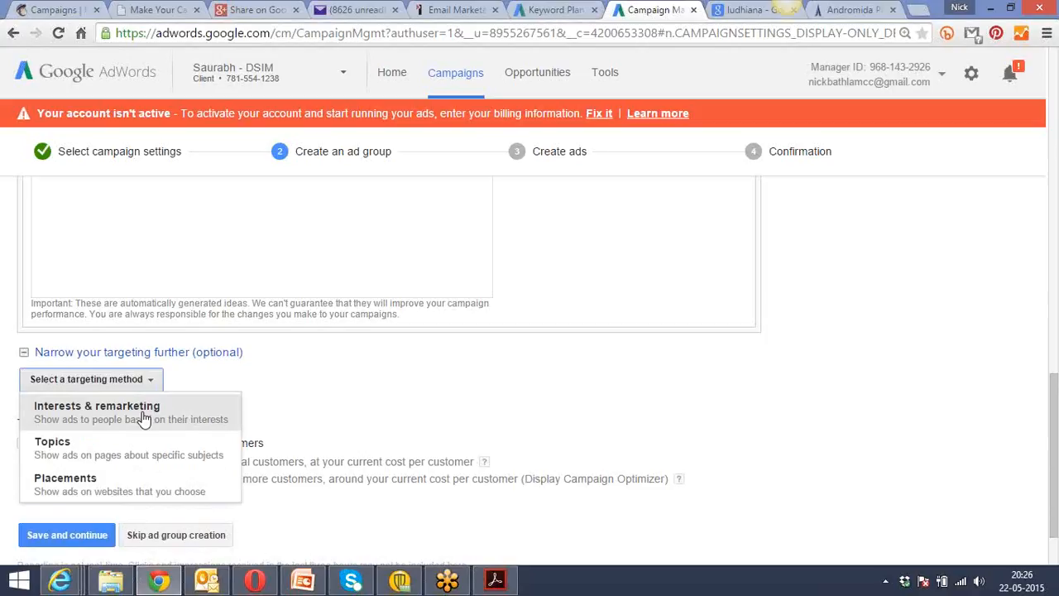
pyautogui.click(144, 418)
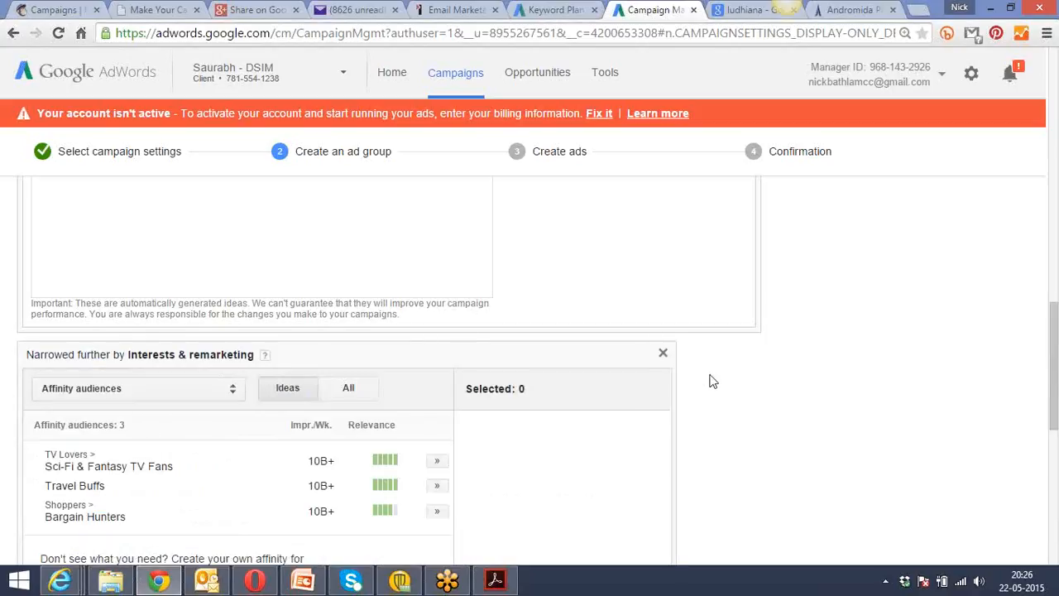
pyautogui.scroll(-2, 709, 381)
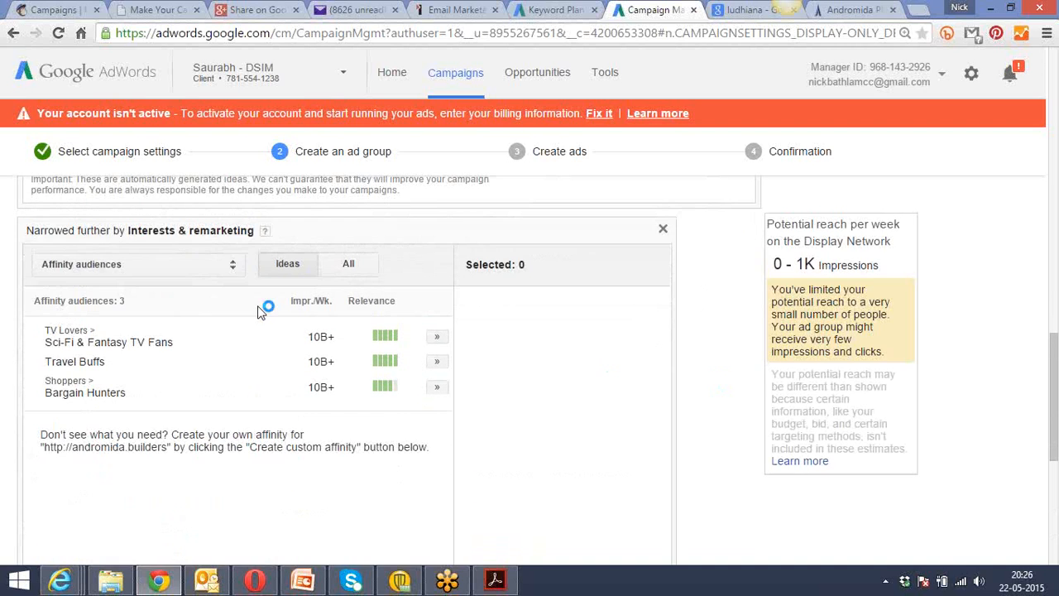
# List all affinity audiences, add Business Professionals and Avid Investors to the selection, and look through the remaining audiences.
pyautogui.click(233, 269)
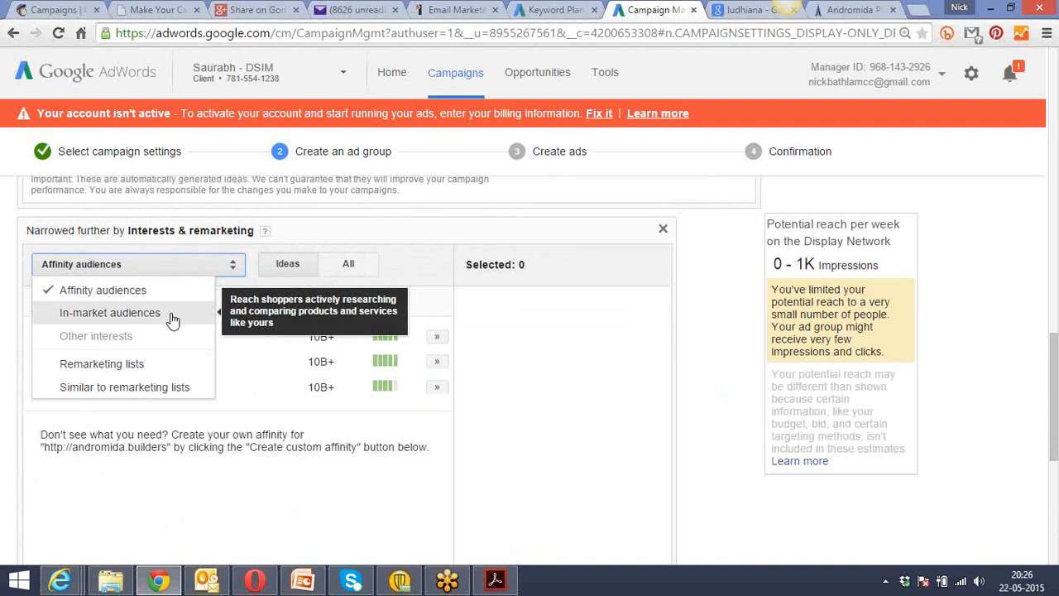
pyautogui.click(175, 291)
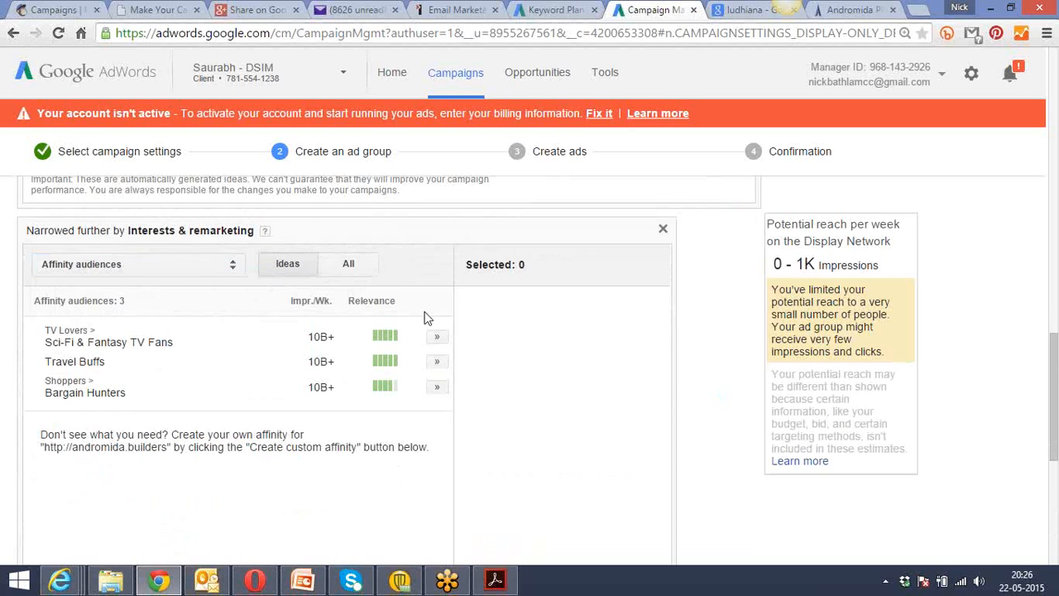
pyautogui.click(354, 266)
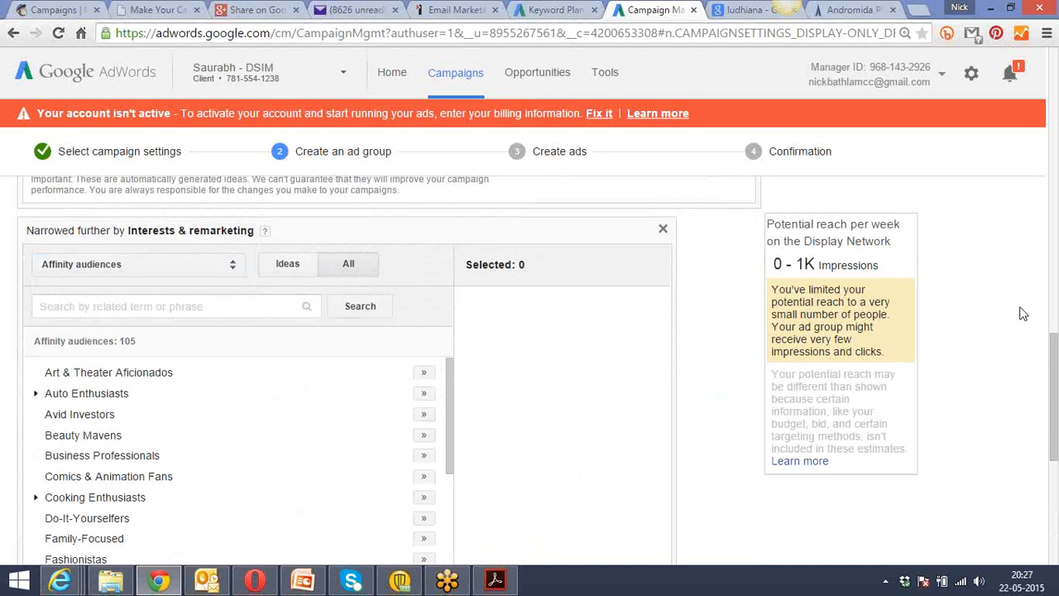
pyautogui.moveTo(1055, 345); pyautogui.dragTo(1055, 374)
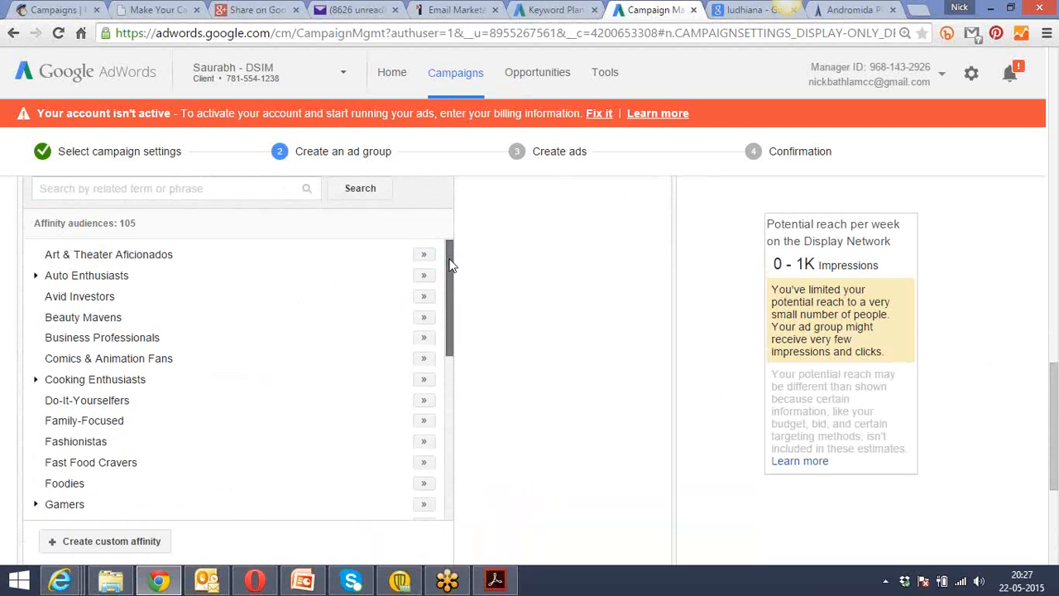
pyautogui.moveTo(452, 264); pyautogui.dragTo(425, 268)
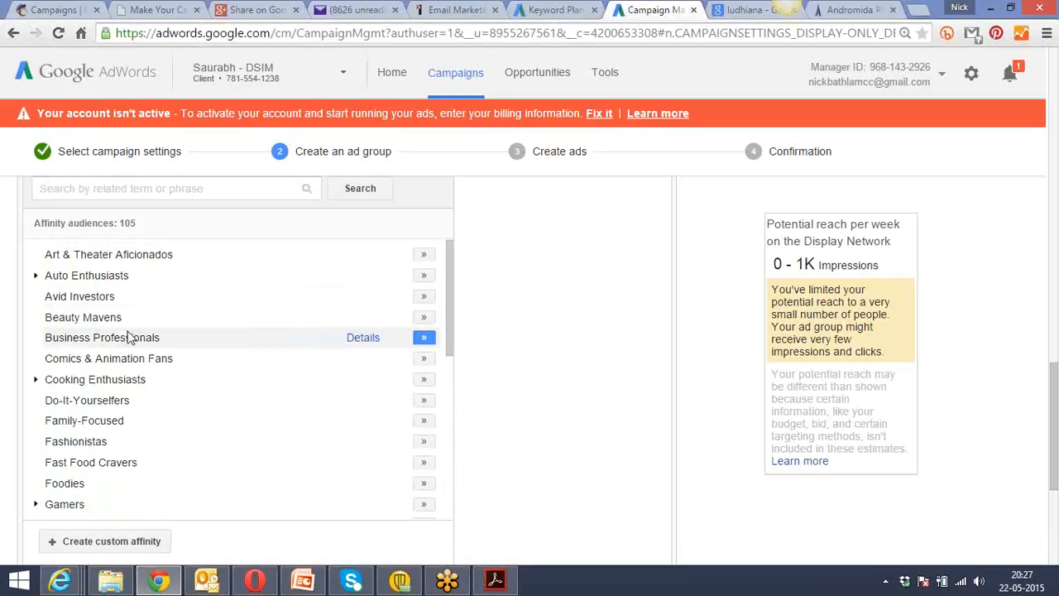
pyautogui.click(424, 339)
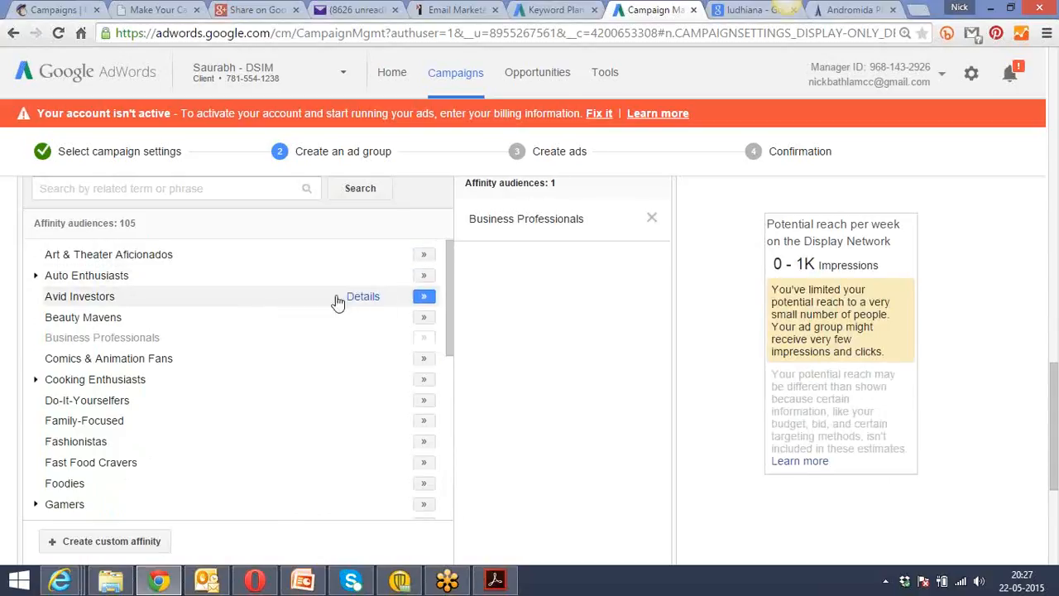
pyautogui.click(424, 298)
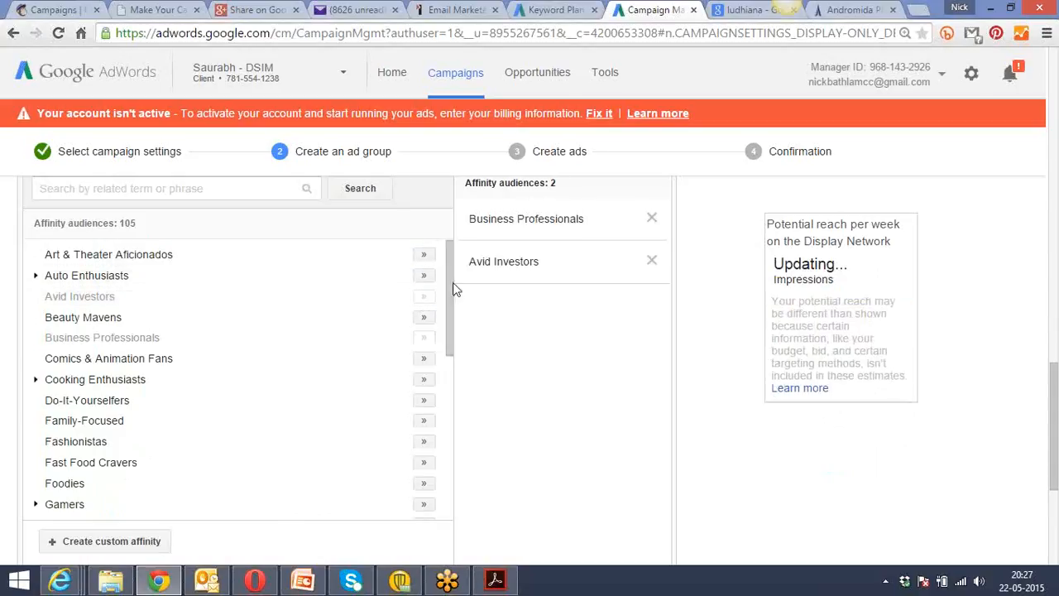
pyautogui.moveTo(450, 278); pyautogui.dragTo(453, 292)
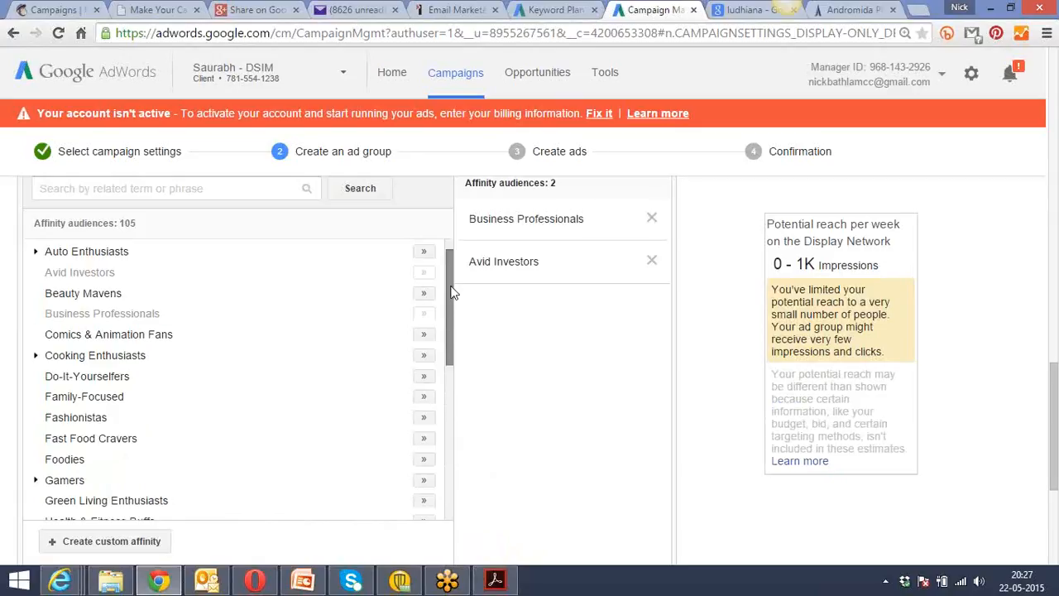
pyautogui.moveTo(453, 292); pyautogui.dragTo(471, 456)
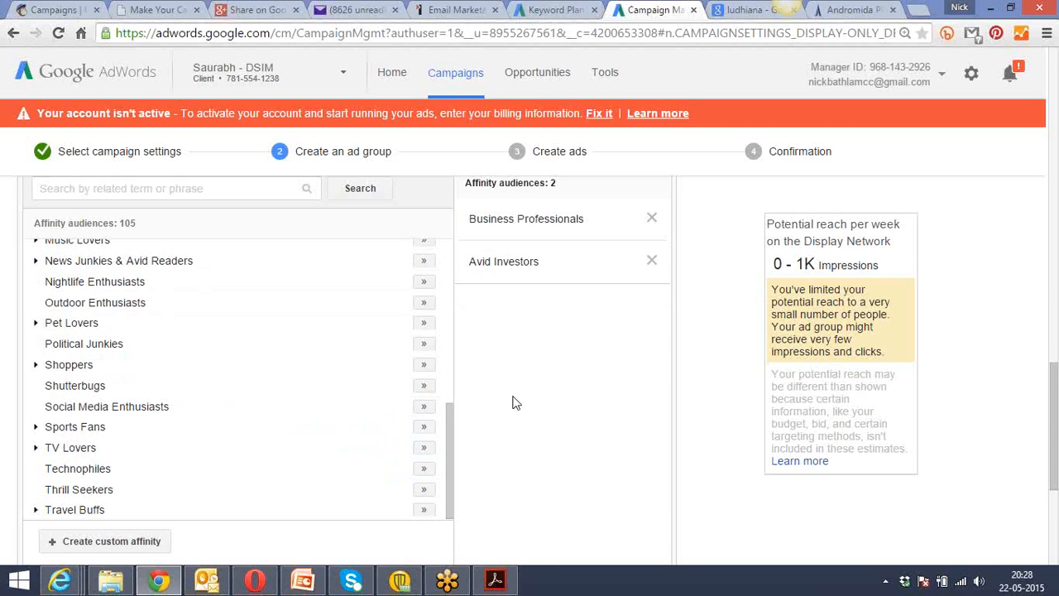
# Switch the interest type to In-market audiences and expand the Business Services category.
pyautogui.scroll(1, 513, 402)
pyautogui.scroll(2, 513, 403)
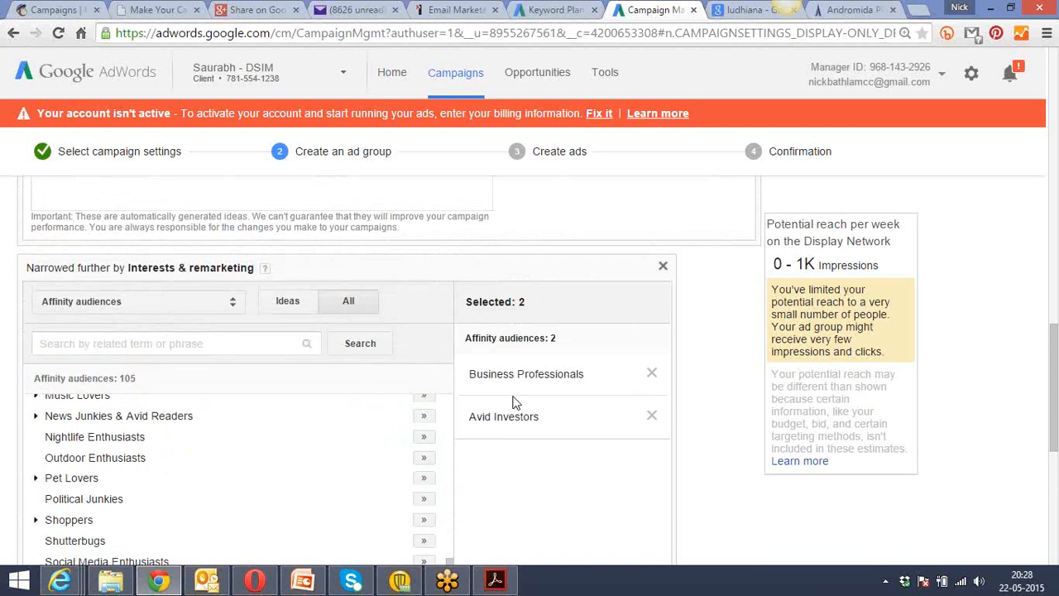
pyautogui.click(233, 307)
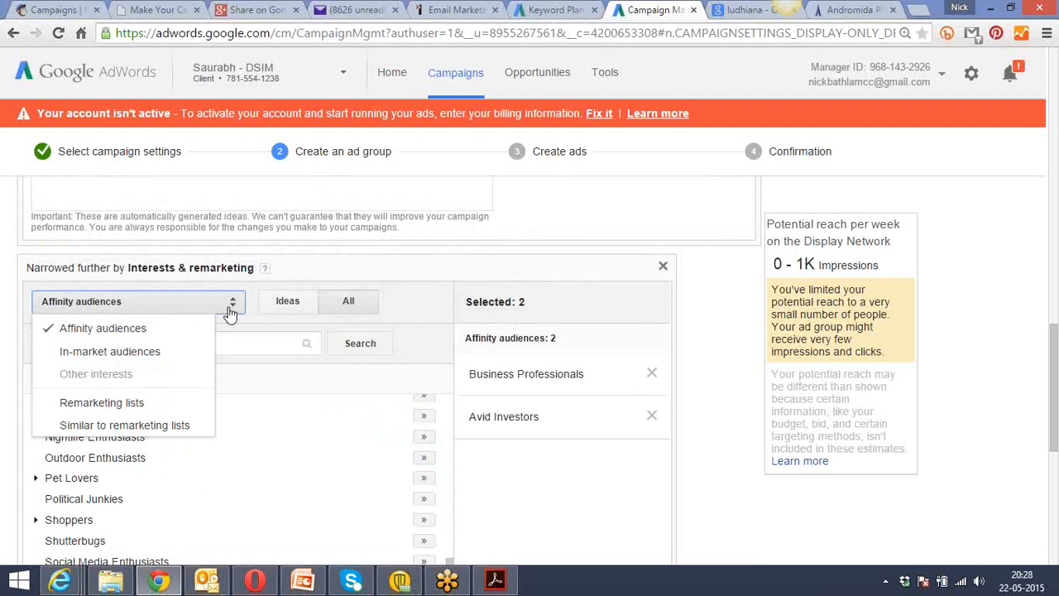
pyautogui.click(184, 352)
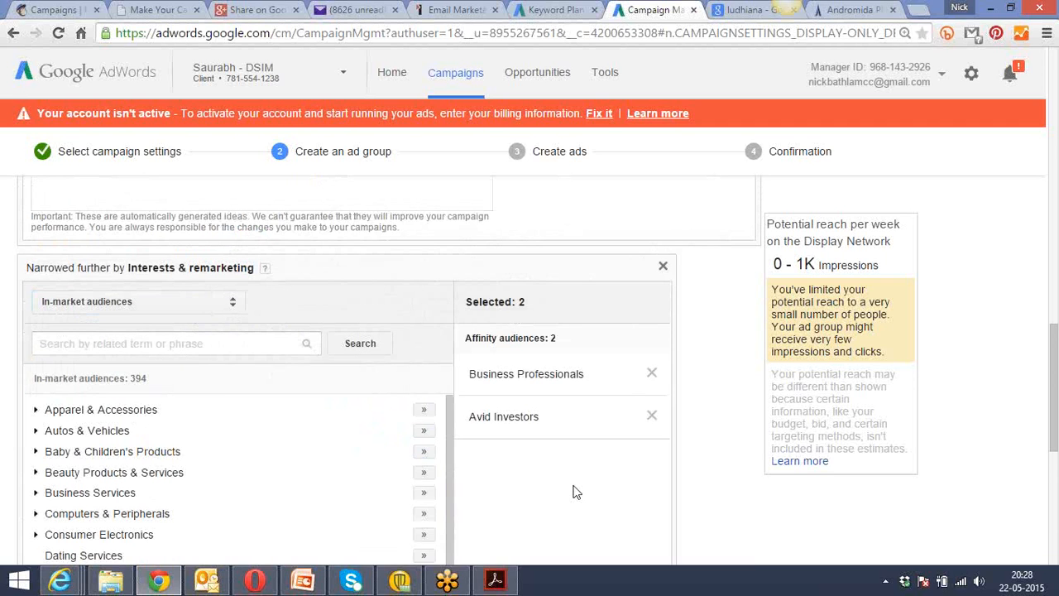
pyautogui.scroll(-1, 577, 492)
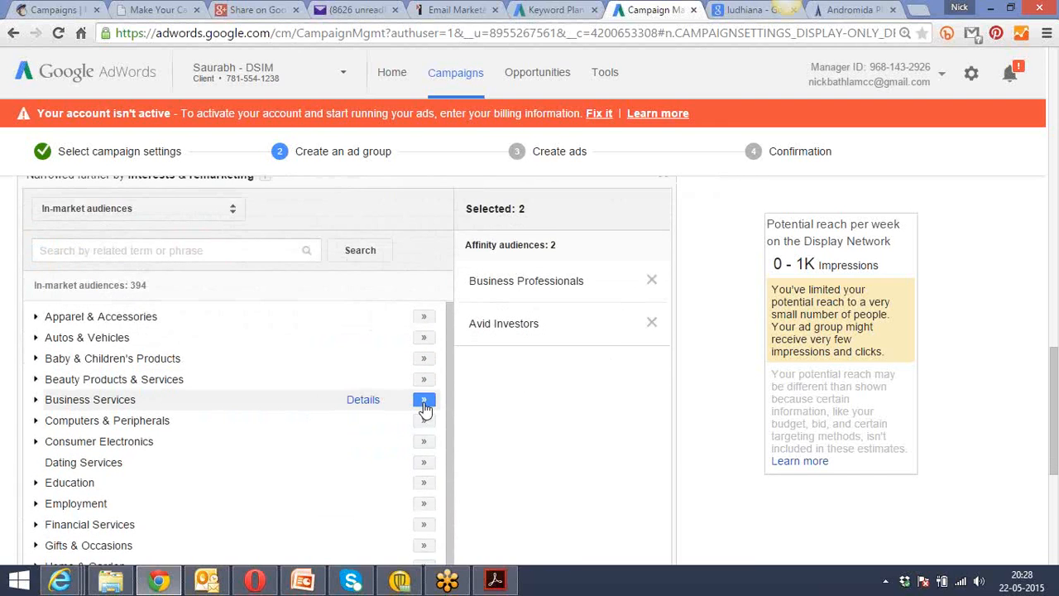
pyautogui.click(36, 400)
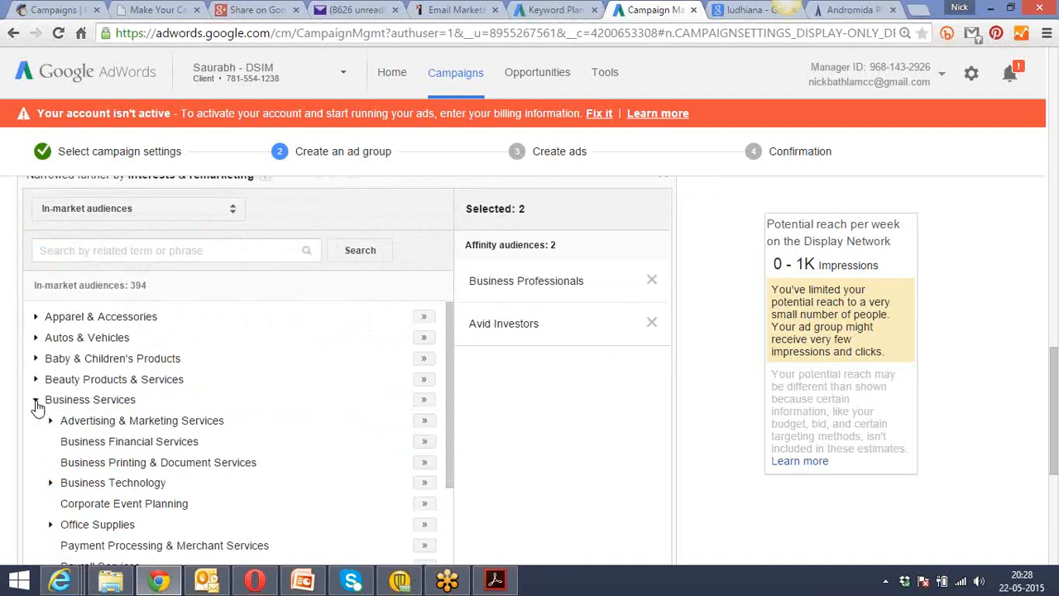
# Add the in-market audiences Business Financial Services and Advertising & Marketing Services to the selection, and look through the remaining categories.
pyautogui.moveTo(450, 394); pyautogui.dragTo(460, 446)
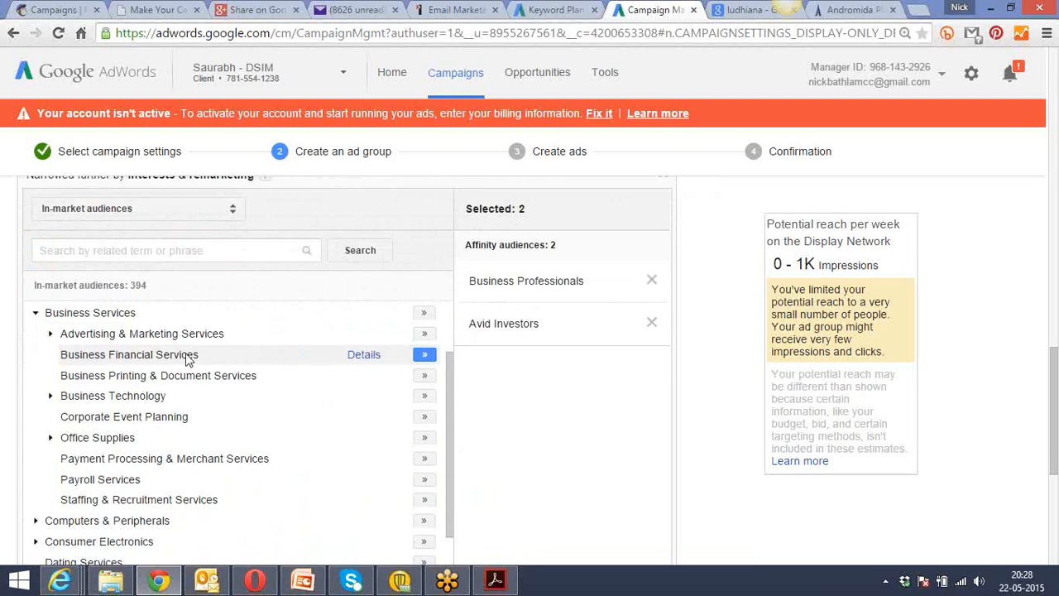
pyautogui.click(425, 354)
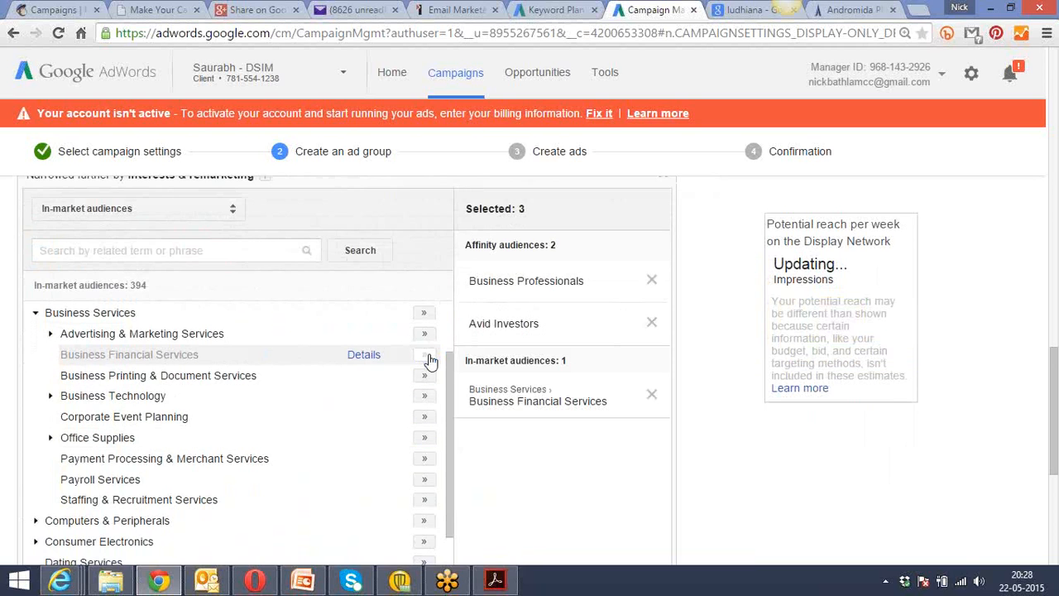
pyautogui.click(51, 334)
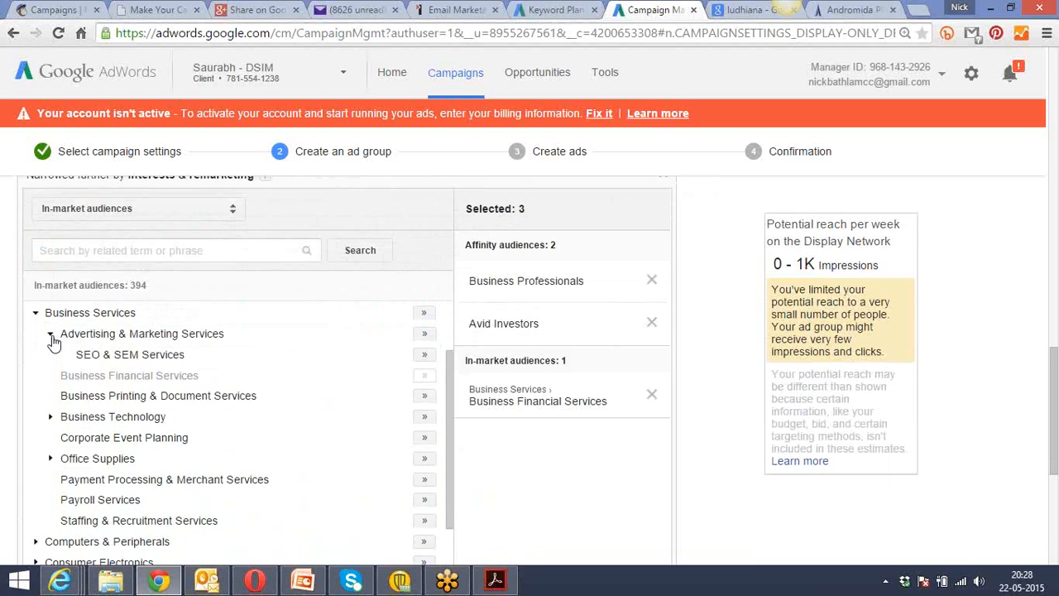
pyautogui.click(423, 336)
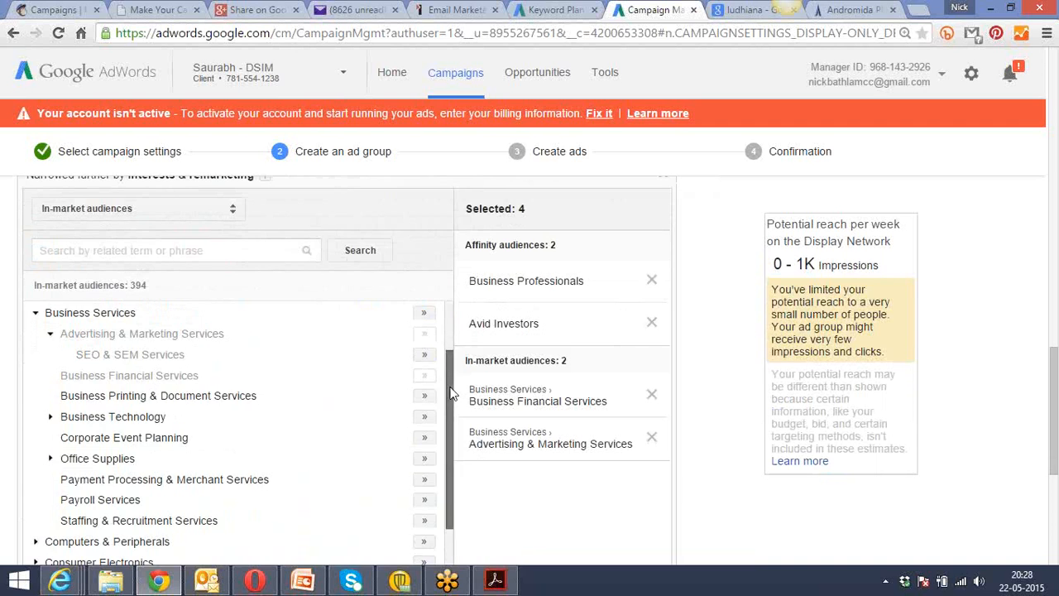
pyautogui.moveTo(451, 394); pyautogui.dragTo(456, 499)
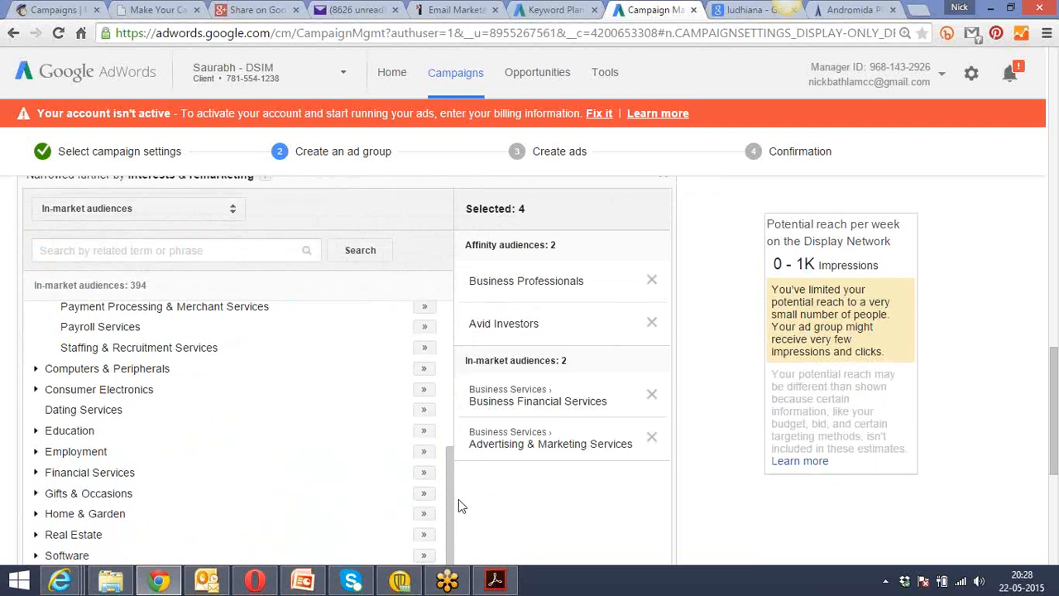
pyautogui.scroll(3, 525, 514)
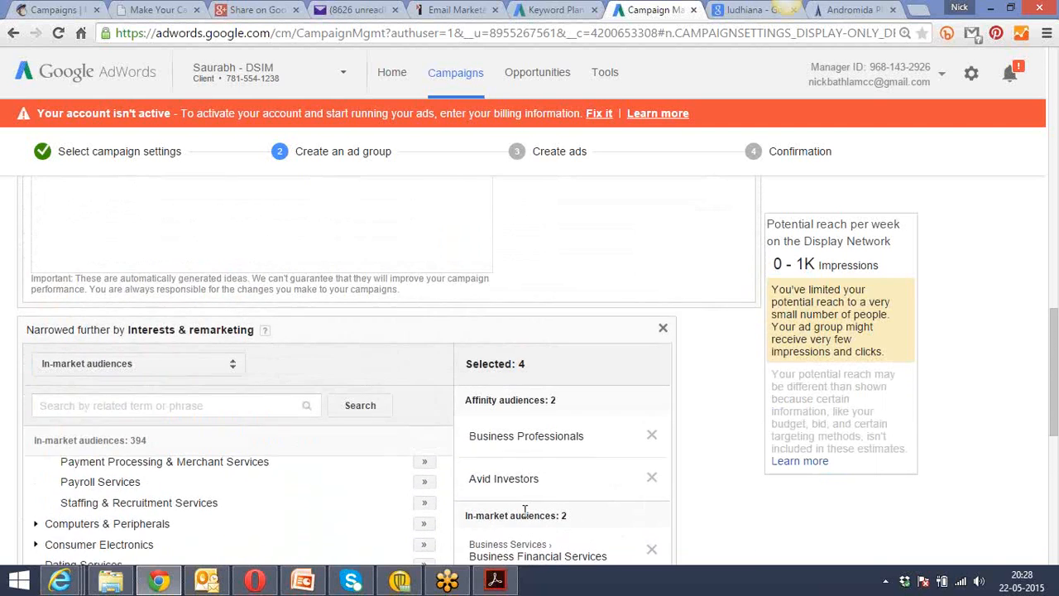
pyautogui.scroll(1, 525, 511)
# Narrow the ad group's targeting further by adding Topics as another targeting method.
pyautogui.scroll(-8, 523, 516)
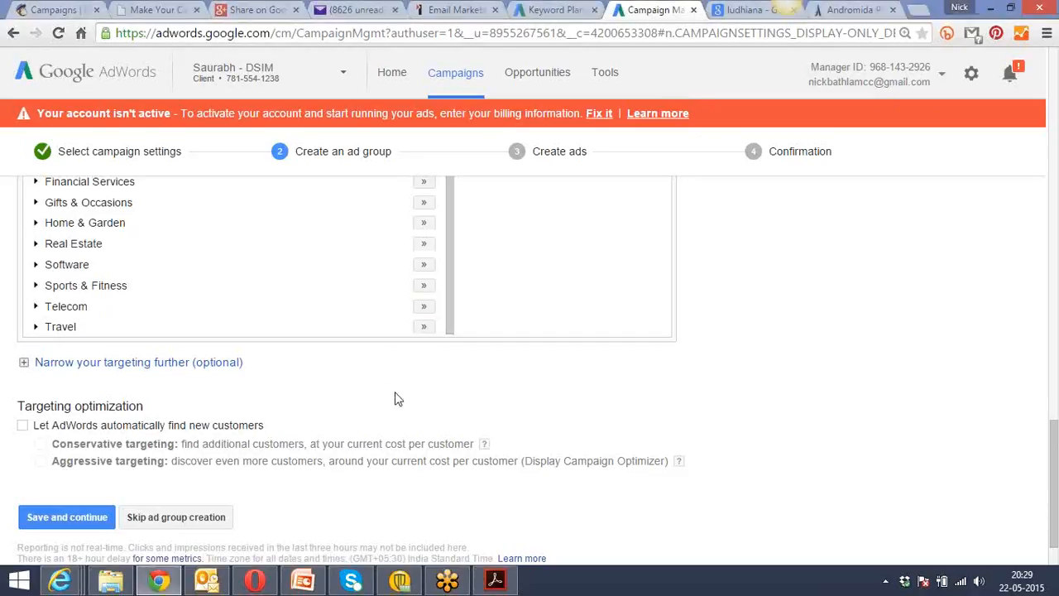
pyautogui.scroll(-1, 394, 398)
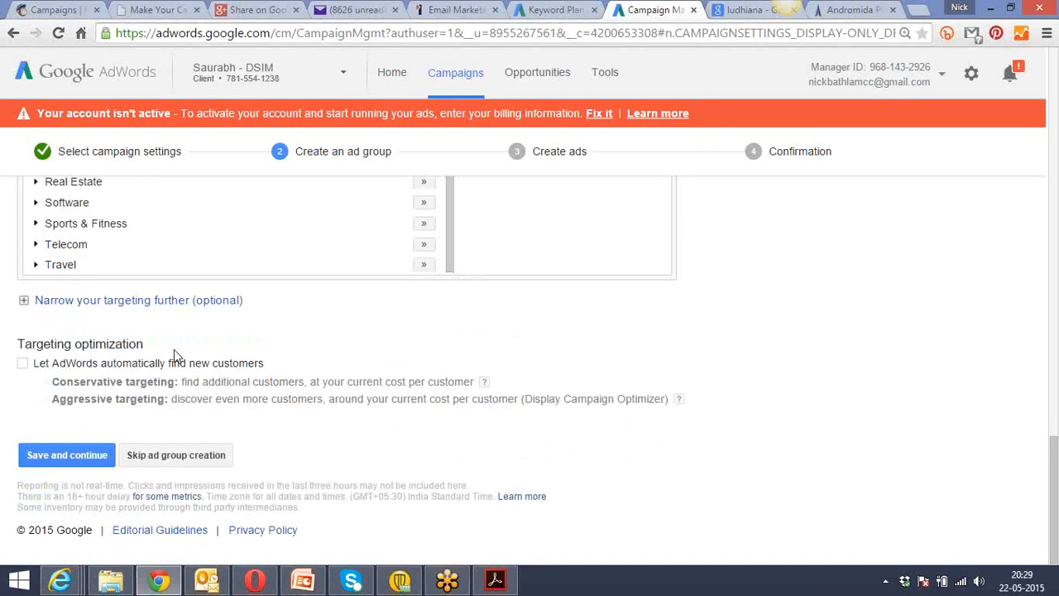
pyautogui.click(126, 301)
pyautogui.click(139, 331)
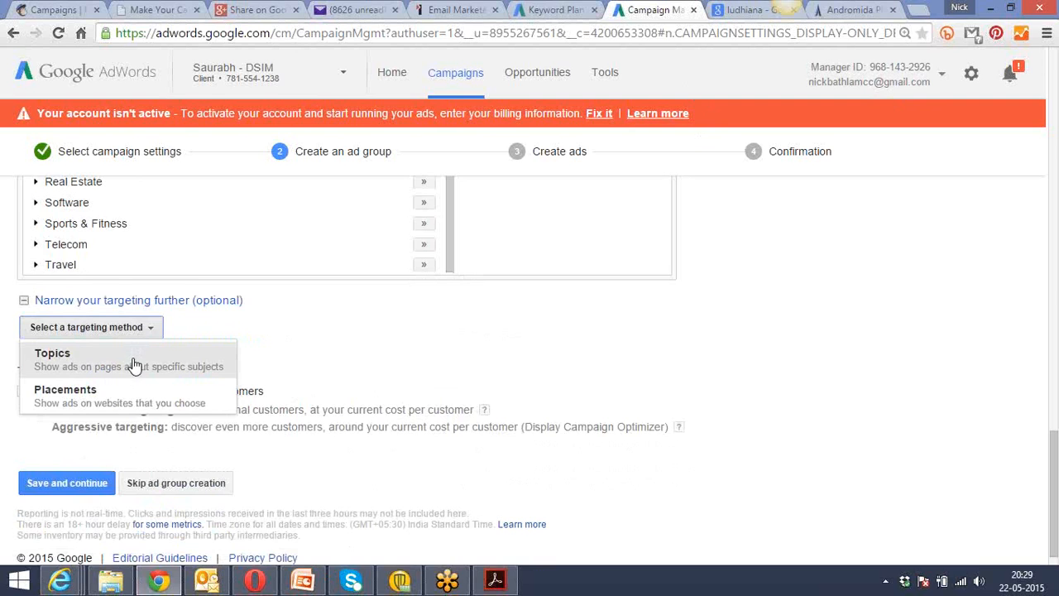
pyautogui.click(133, 357)
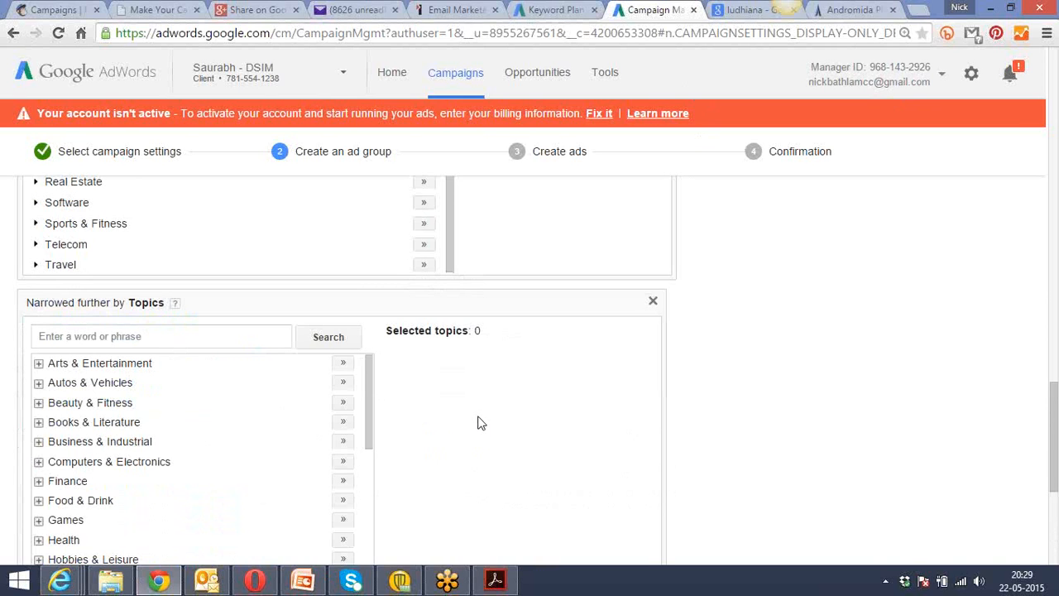
# Add the topics Business & Industrial, Real Estate and Law & Government to the selected topics.
pyautogui.scroll(-1, 723, 424)
pyautogui.scroll(-2, 722, 425)
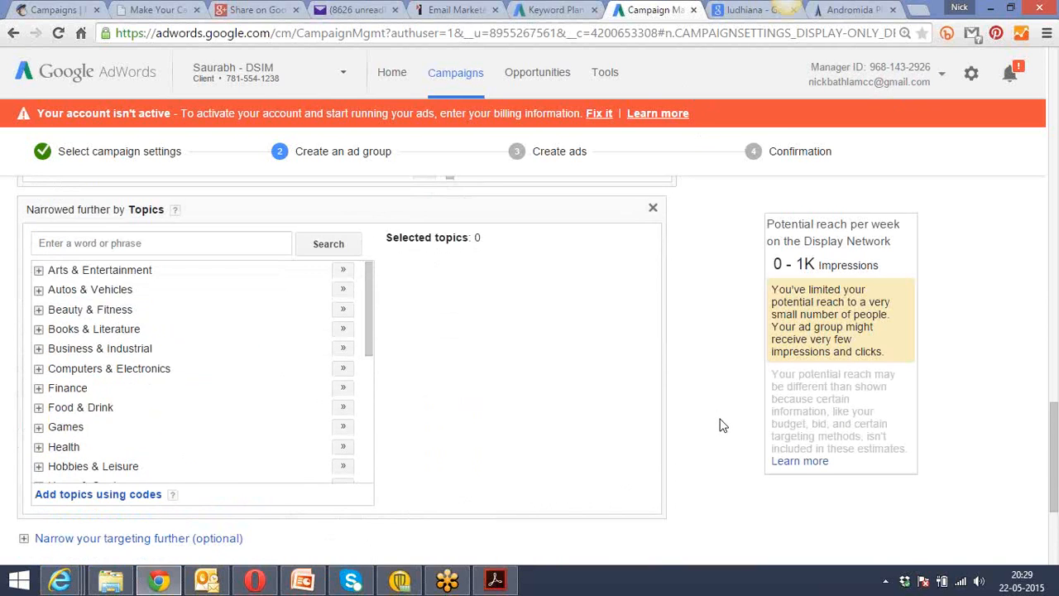
pyautogui.click(342, 348)
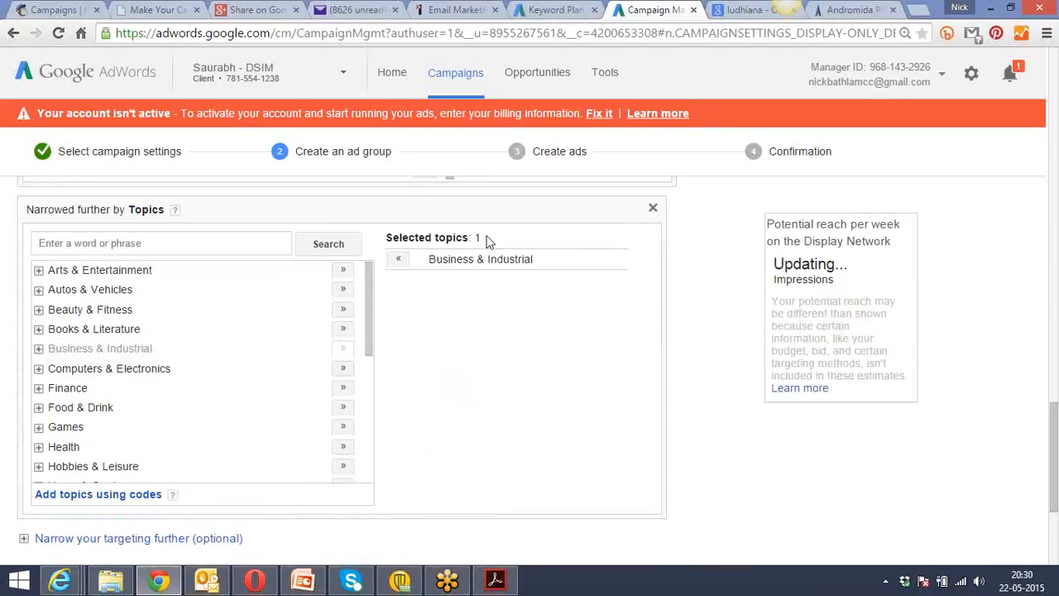
pyautogui.moveTo(369, 310)
pyautogui.mouseDown()
pyautogui.moveTo(371, 451)
pyautogui.moveTo(367, 387)
pyautogui.mouseUp()
pyautogui.click(343, 423)
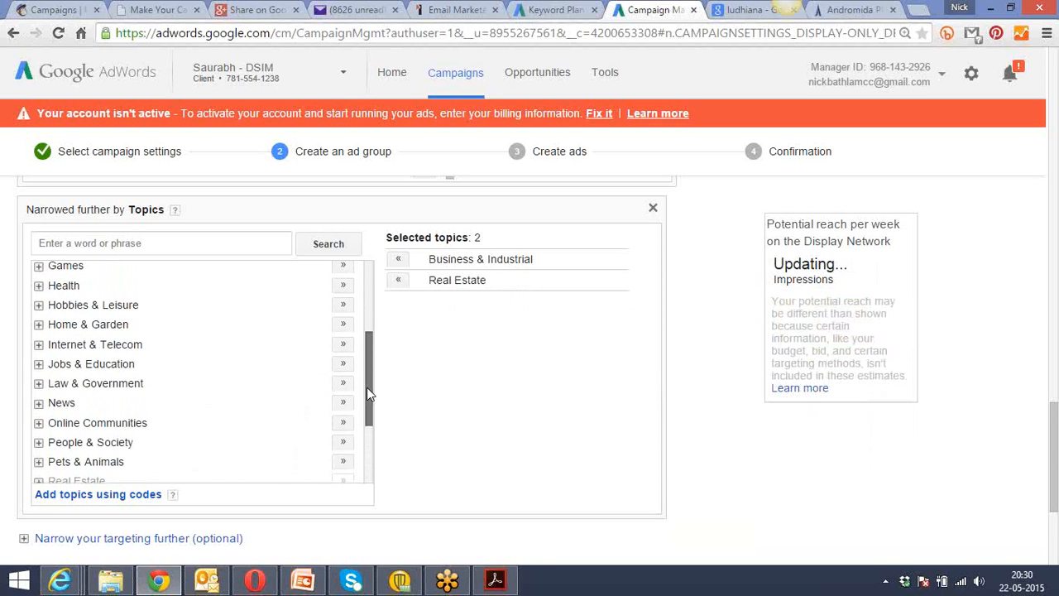
pyautogui.click(341, 387)
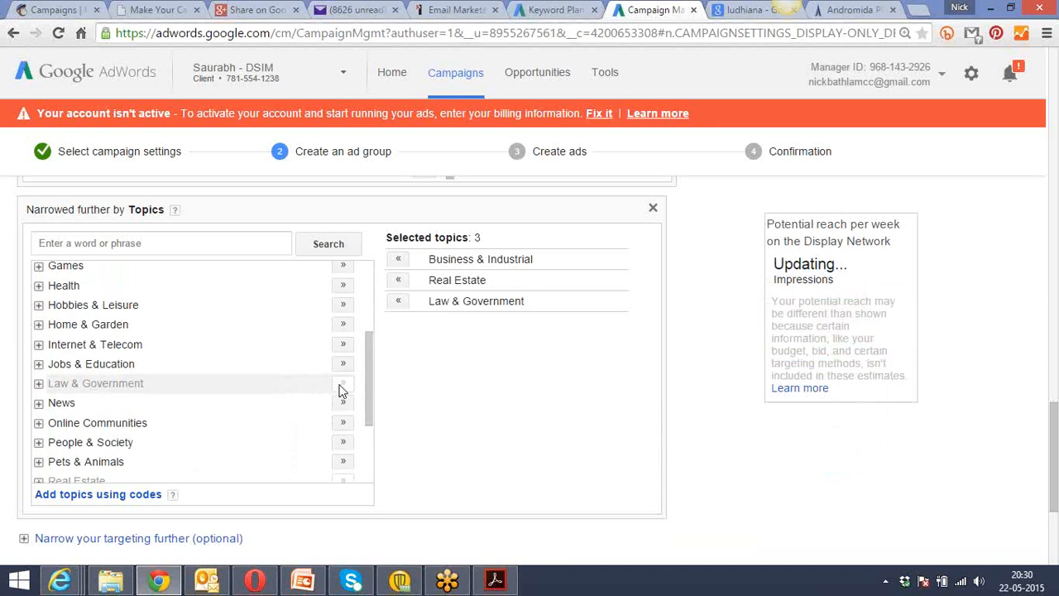
pyautogui.moveTo(371, 371); pyautogui.dragTo(362, 289)
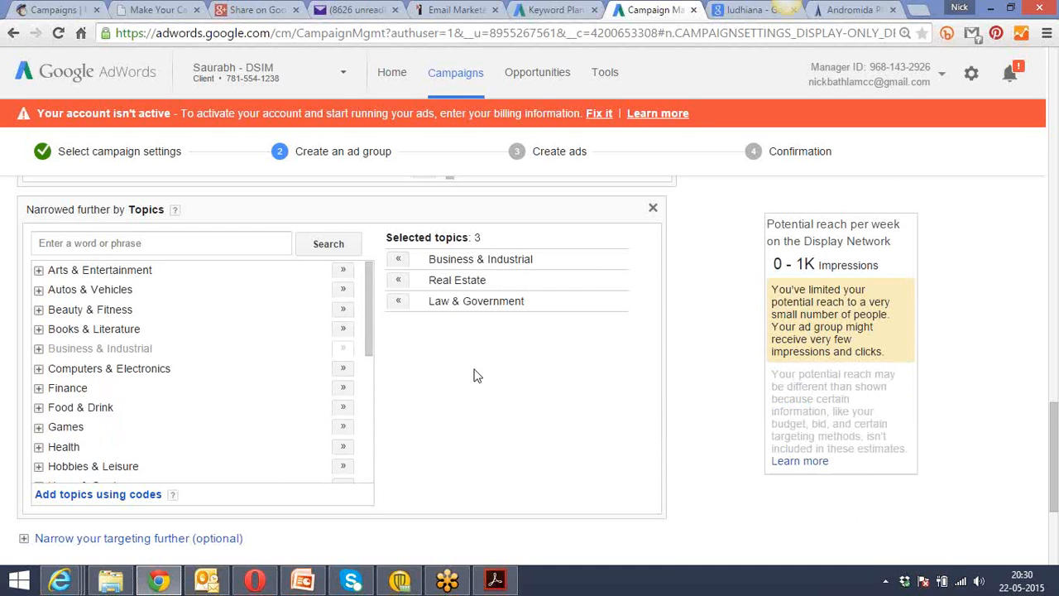
# Narrow the ad group's targeting further by adding Placements as another targeting method.
pyautogui.scroll(-3, 473, 376)
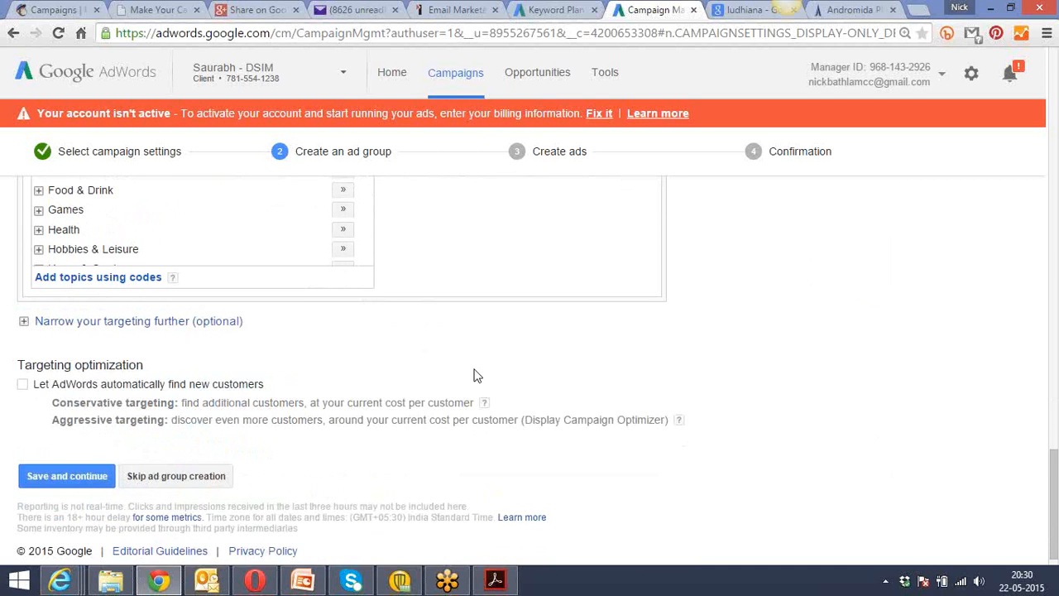
pyautogui.click(154, 324)
pyautogui.click(149, 347)
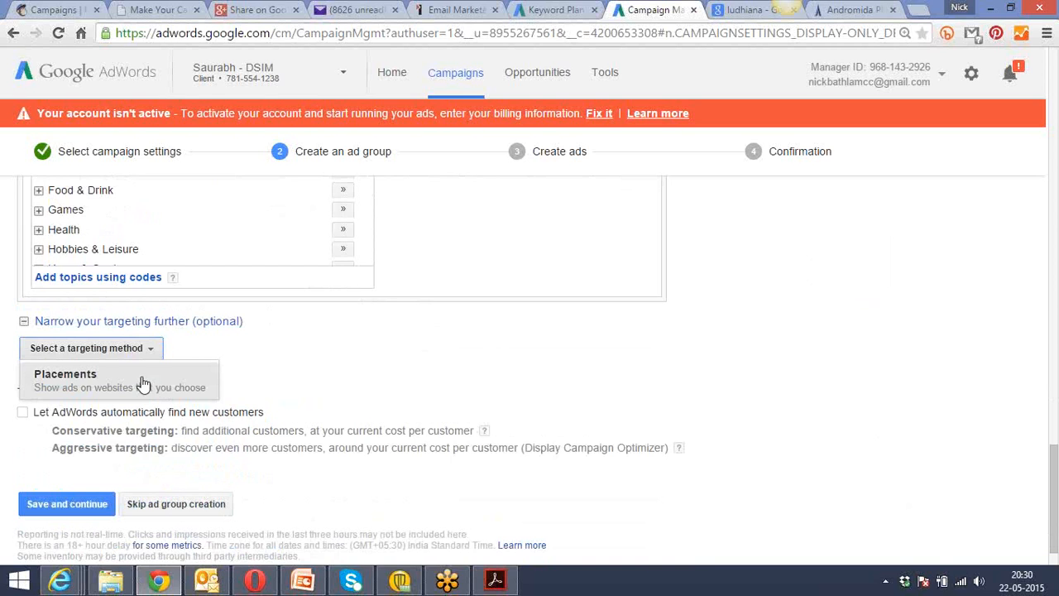
pyautogui.click(447, 347)
pyautogui.scroll(3, 447, 347)
pyautogui.scroll(10, 447, 350)
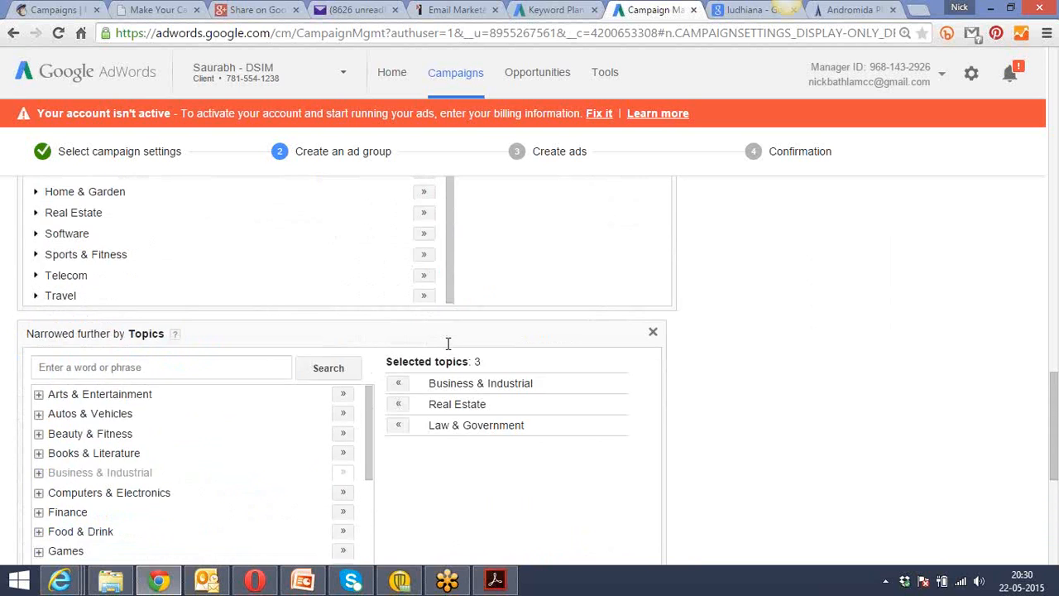
pyautogui.scroll(-15, 447, 350)
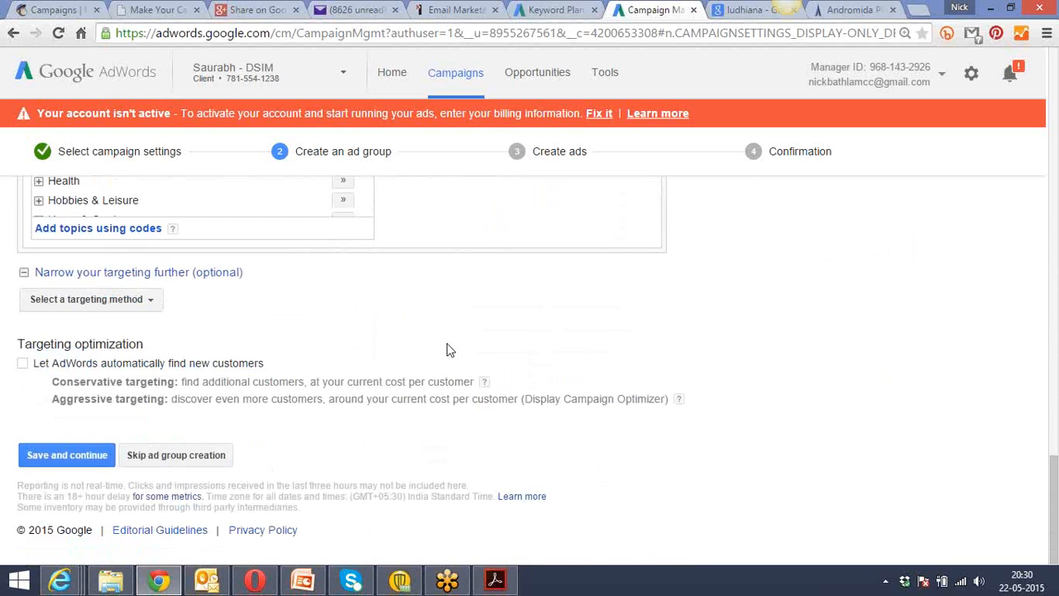
pyautogui.click(125, 300)
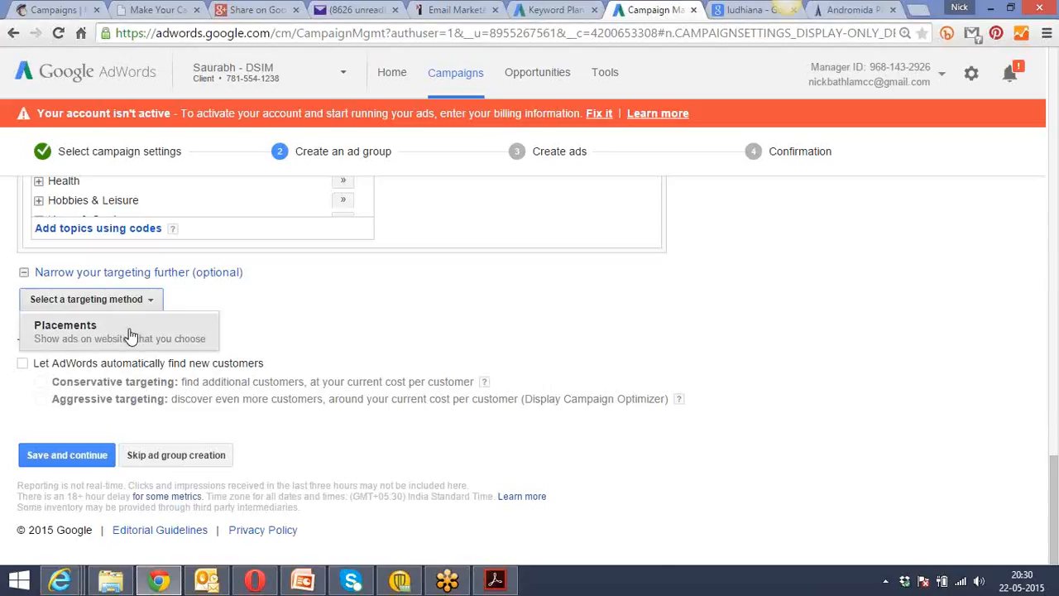
pyautogui.click(130, 331)
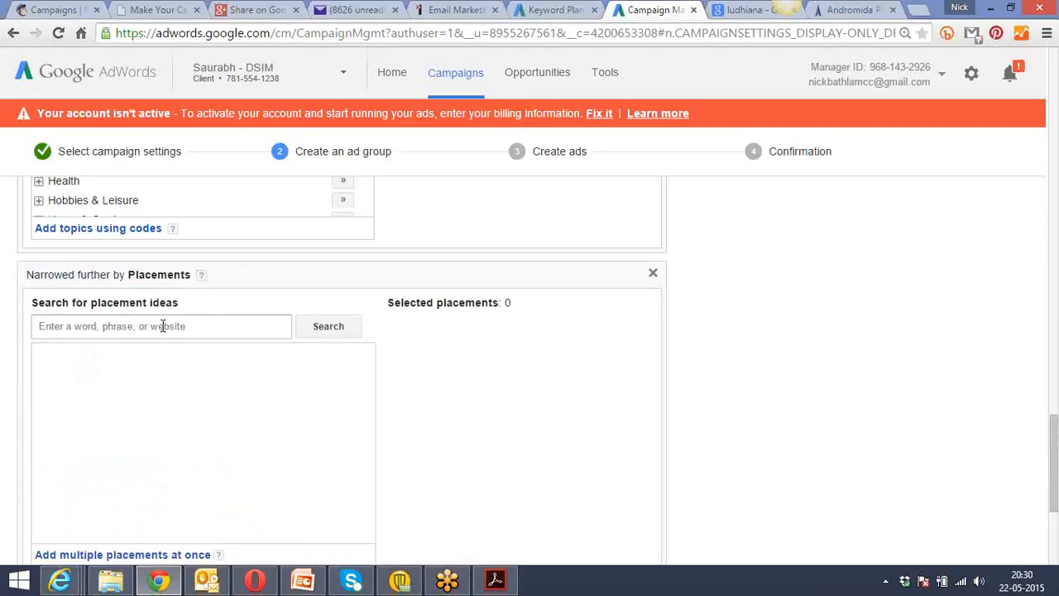
# Search the placement ideas for 99acres.
pyautogui.click(163, 326)
pyautogui.write('9')
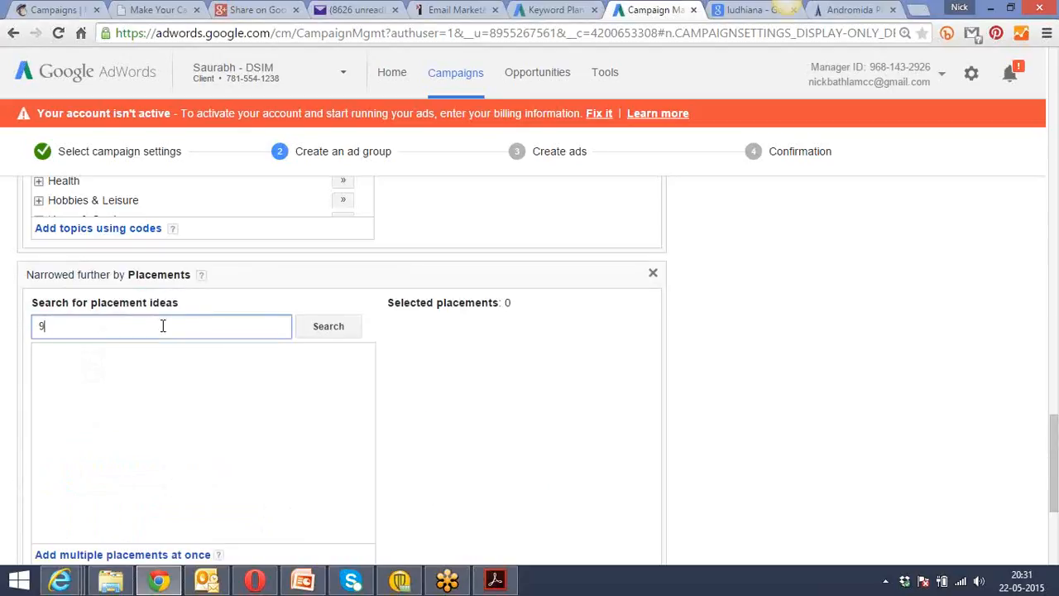
pyautogui.write('9acres')
pyautogui.press('Return')
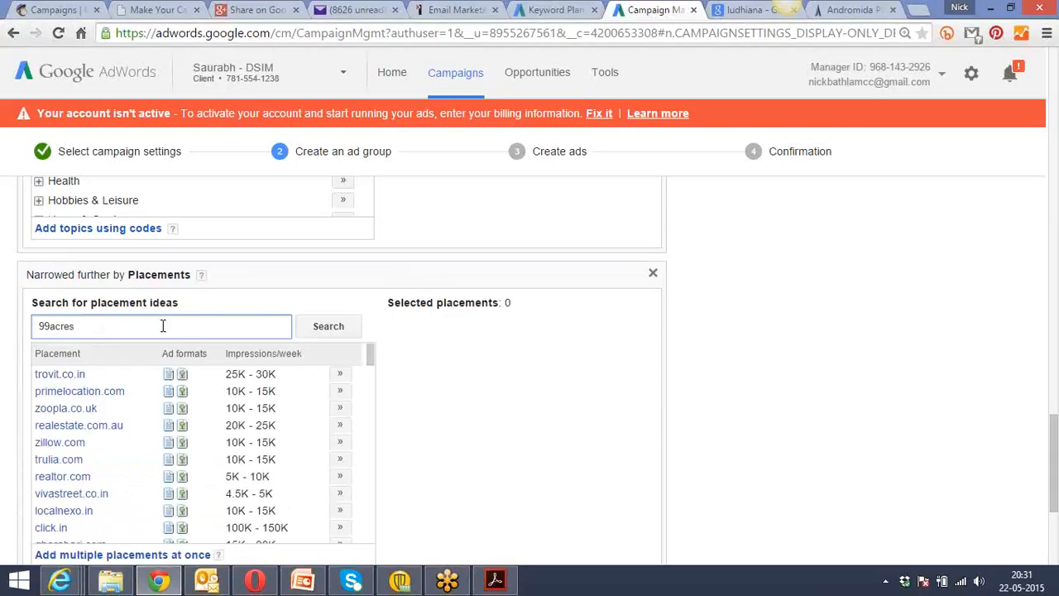
# Add gharabari.com and realtyfact.com from the placement ideas to the selected placements.
pyautogui.click(687, 394)
pyautogui.scroll(-1, 691, 394)
pyautogui.scroll(-1, 690, 398)
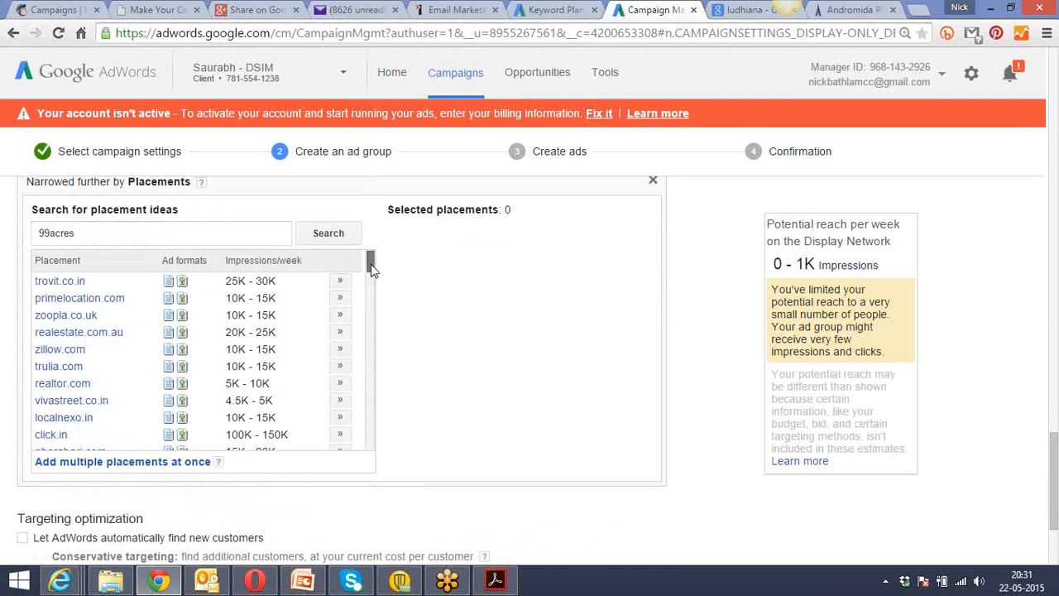
pyautogui.moveTo(371, 264); pyautogui.dragTo(373, 276)
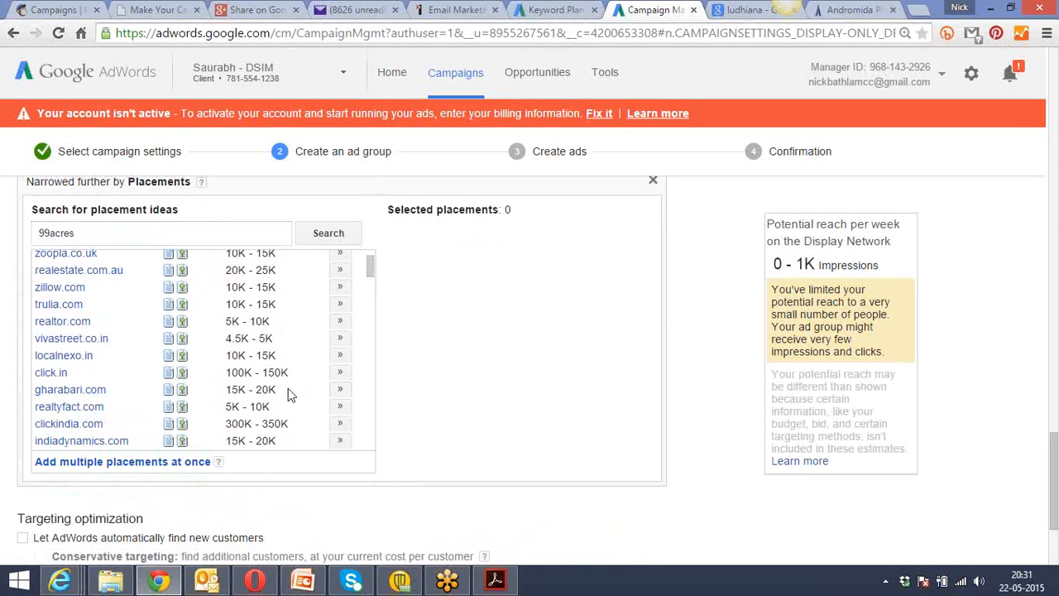
pyautogui.click(339, 390)
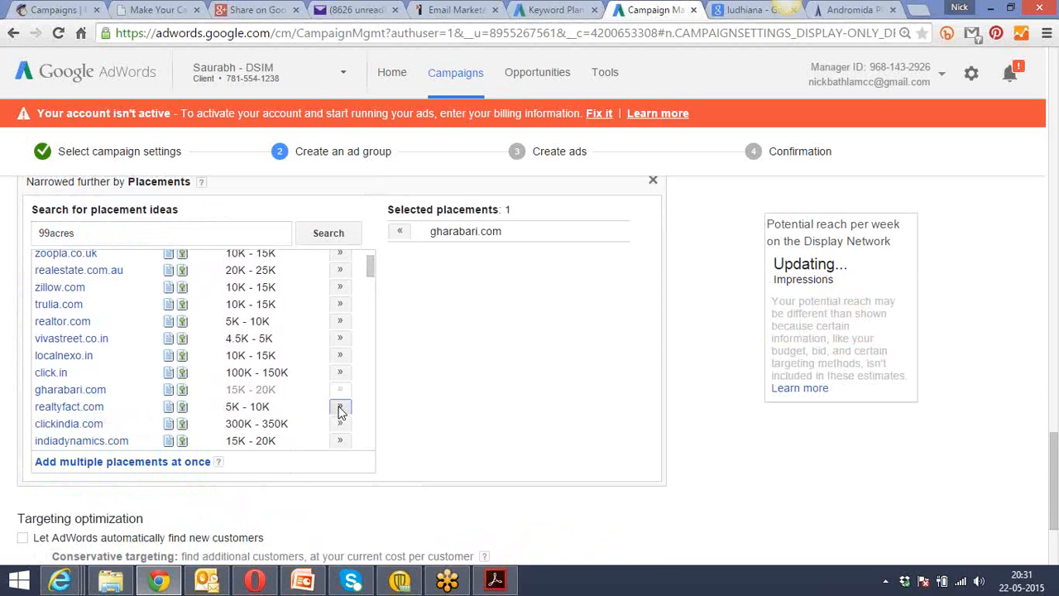
pyautogui.click(339, 406)
# Add the commonfloor.com Articles Slider, Full Content, Category and Articles & News Landing Page placements to the selection.
pyautogui.moveTo(369, 271); pyautogui.dragTo(372, 287)
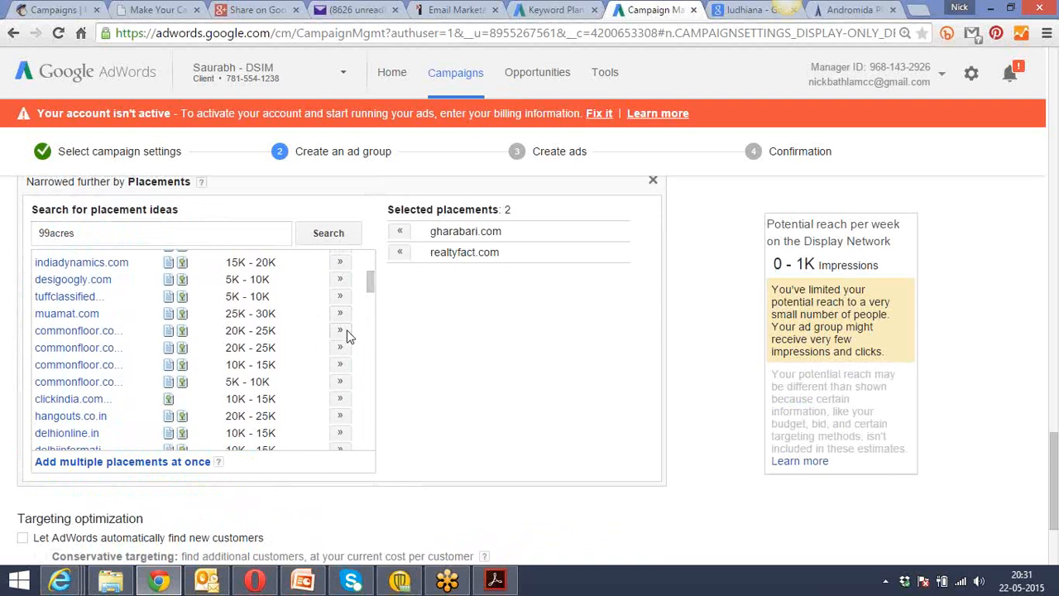
pyautogui.click(341, 350)
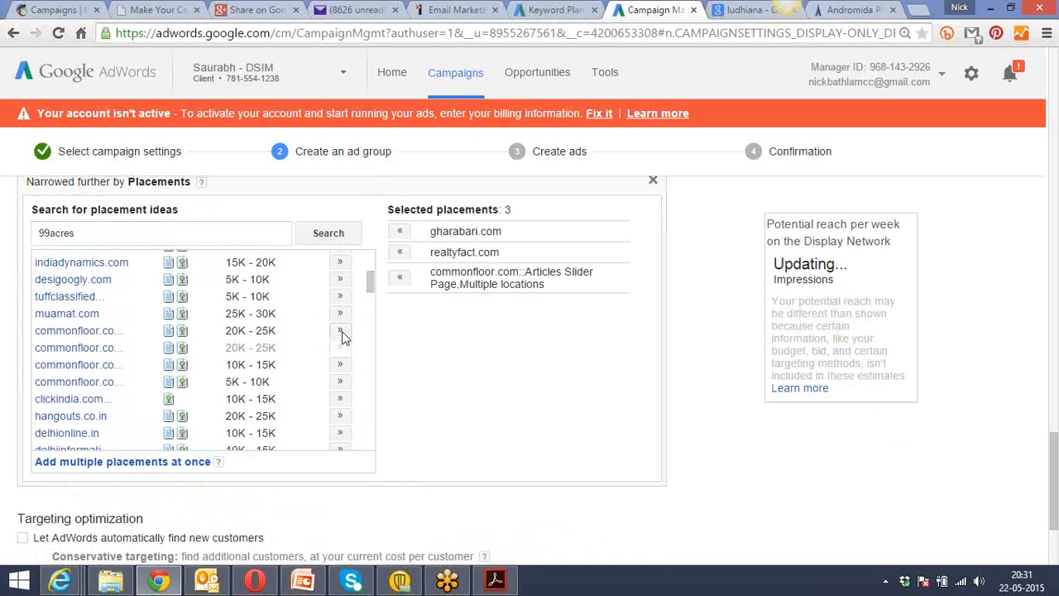
pyautogui.click(341, 332)
pyautogui.click(341, 365)
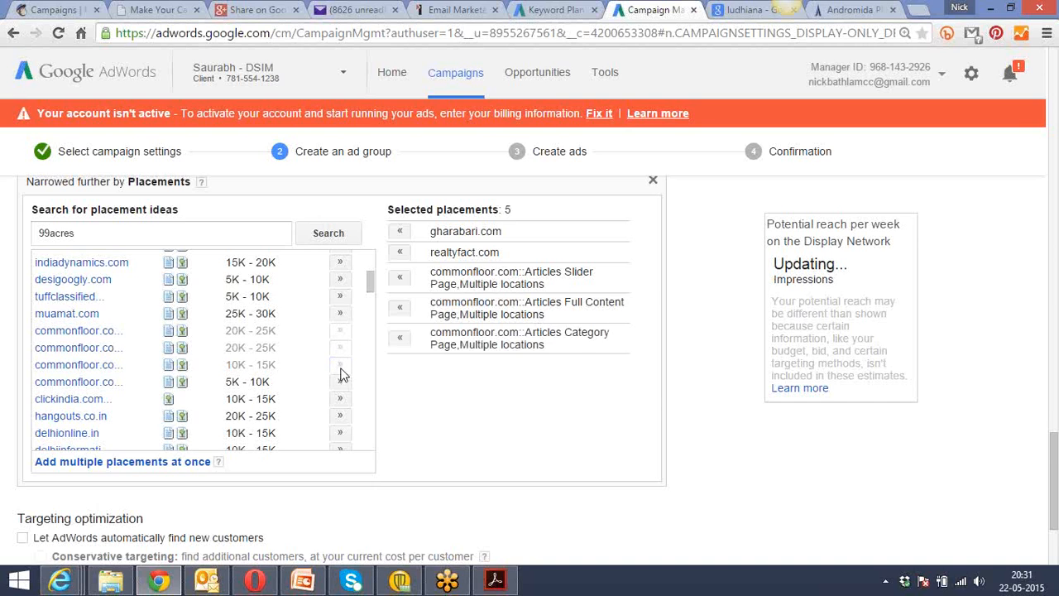
pyautogui.click(341, 383)
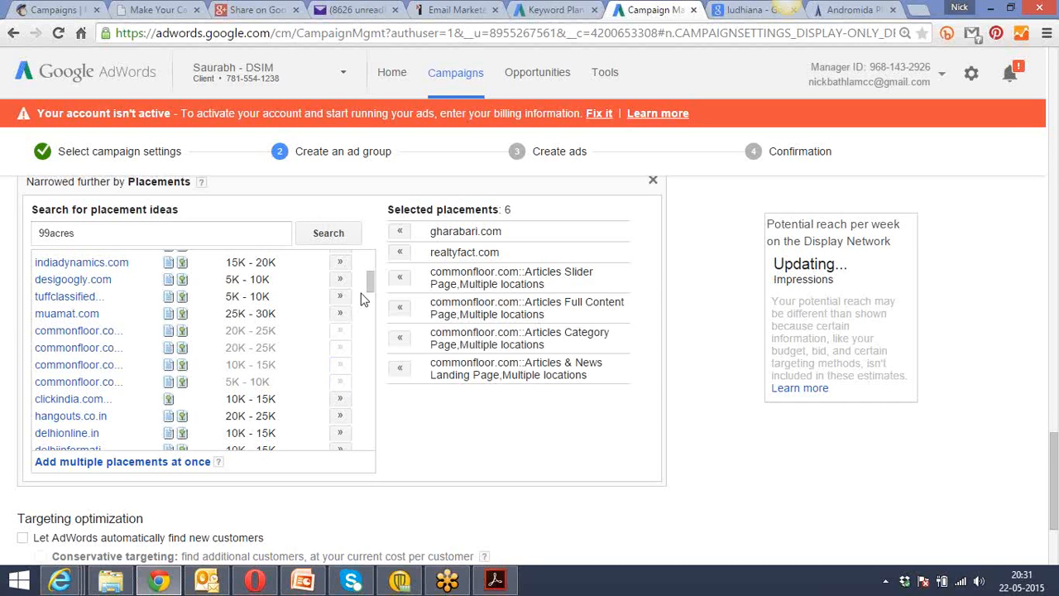
# Add myfaridabad.in and indiasite.com from further down the placement ideas to the selected placements.
pyautogui.moveTo(369, 283); pyautogui.dragTo(370, 308)
pyautogui.click(340, 355)
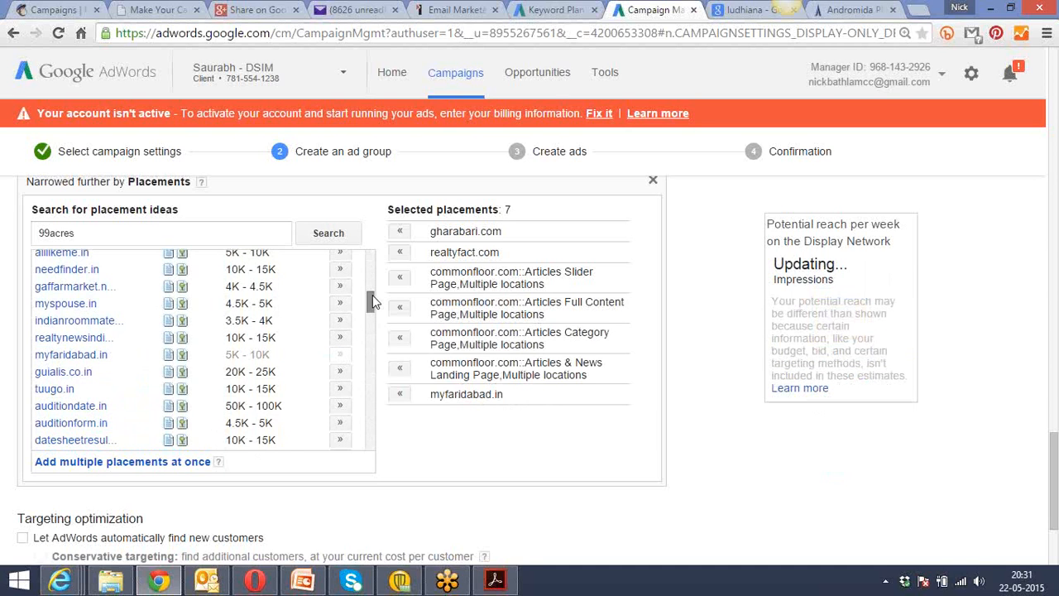
pyautogui.moveTo(372, 296); pyautogui.dragTo(372, 346)
pyautogui.click(340, 390)
# Add propertywala.com, commonfloor.com, the indiarealestat... site and magicbricks.com to the selected placements.
pyautogui.scroll(-3, 371, 346)
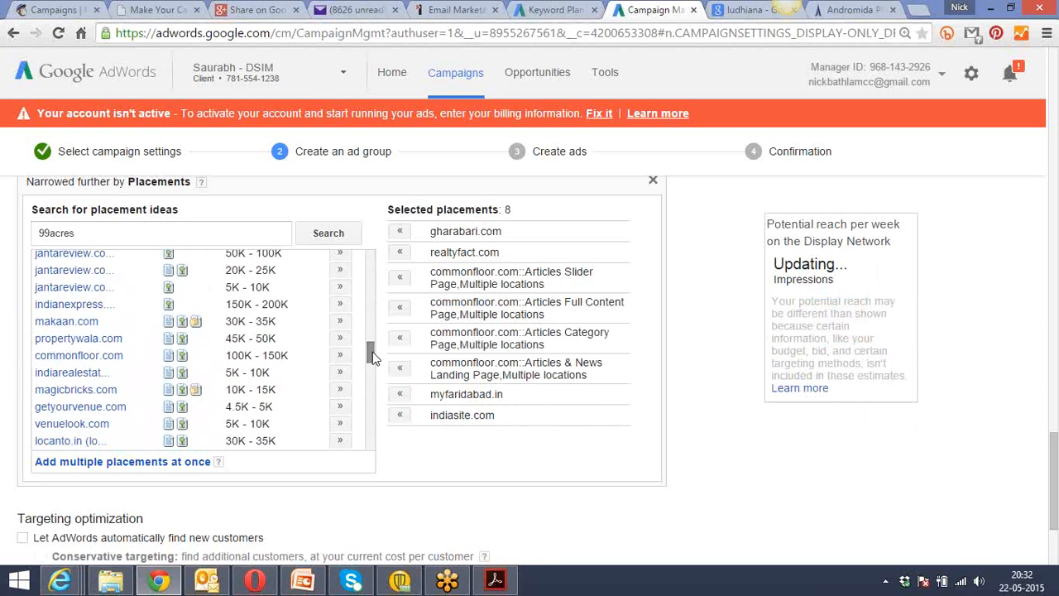
pyautogui.click(342, 338)
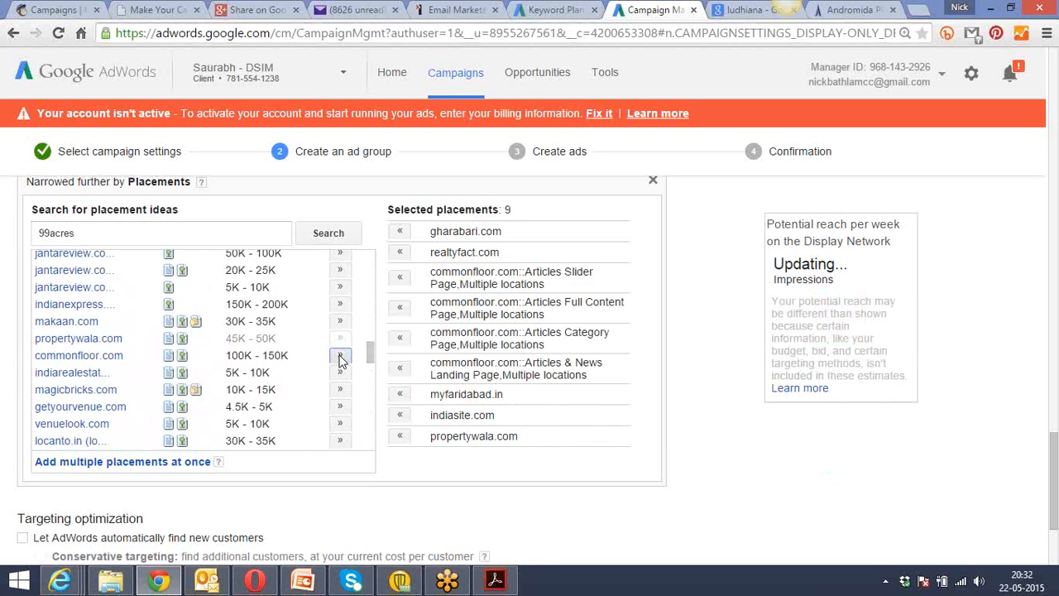
pyautogui.click(339, 355)
pyautogui.click(340, 372)
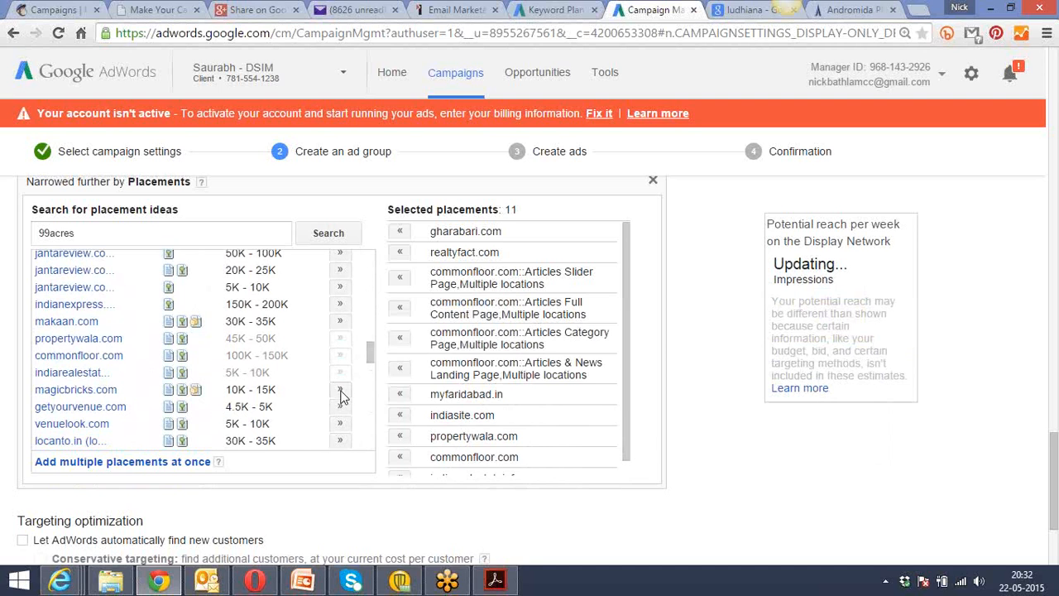
pyautogui.click(341, 392)
pyautogui.moveTo(370, 355); pyautogui.dragTo(372, 369)
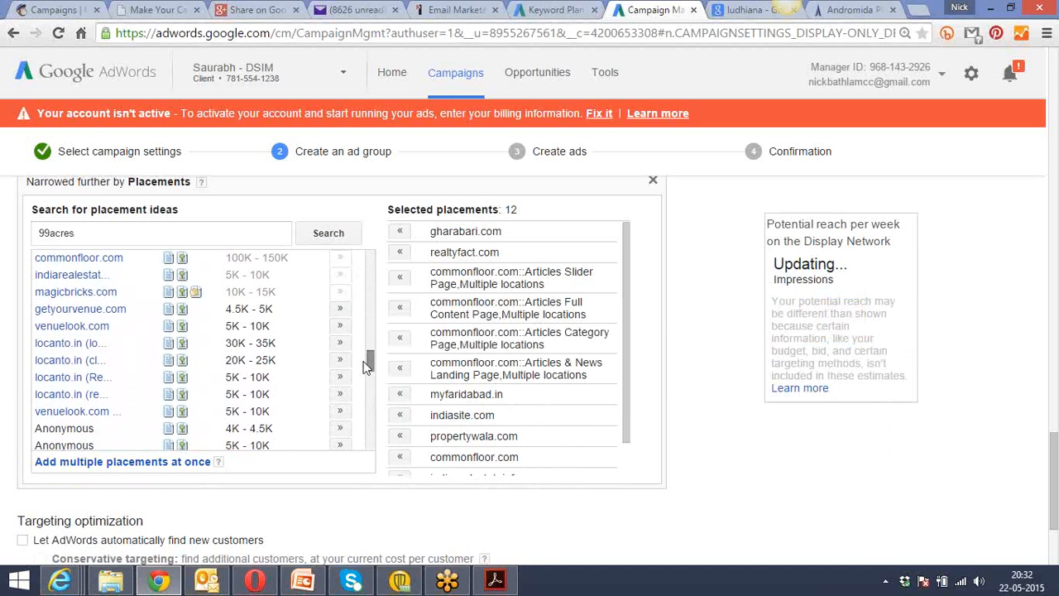
# Add the first three locanto.in placements (lo..., cl... and Re...) from the 99acres ideas to the selected placements.
pyautogui.click(340, 343)
pyautogui.click(341, 360)
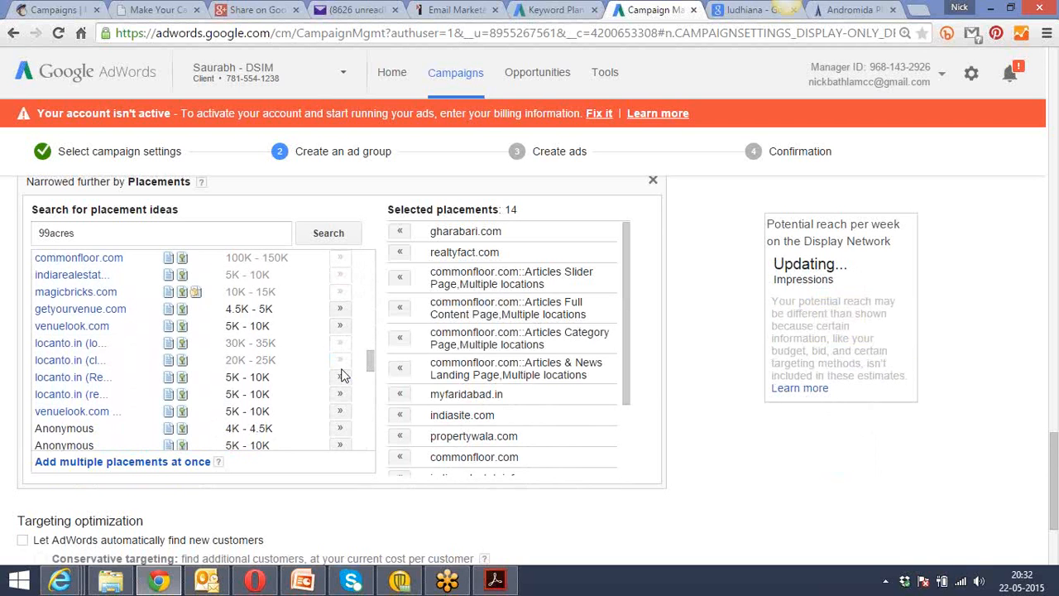
pyautogui.click(340, 377)
pyautogui.moveTo(368, 359); pyautogui.dragTo(373, 390)
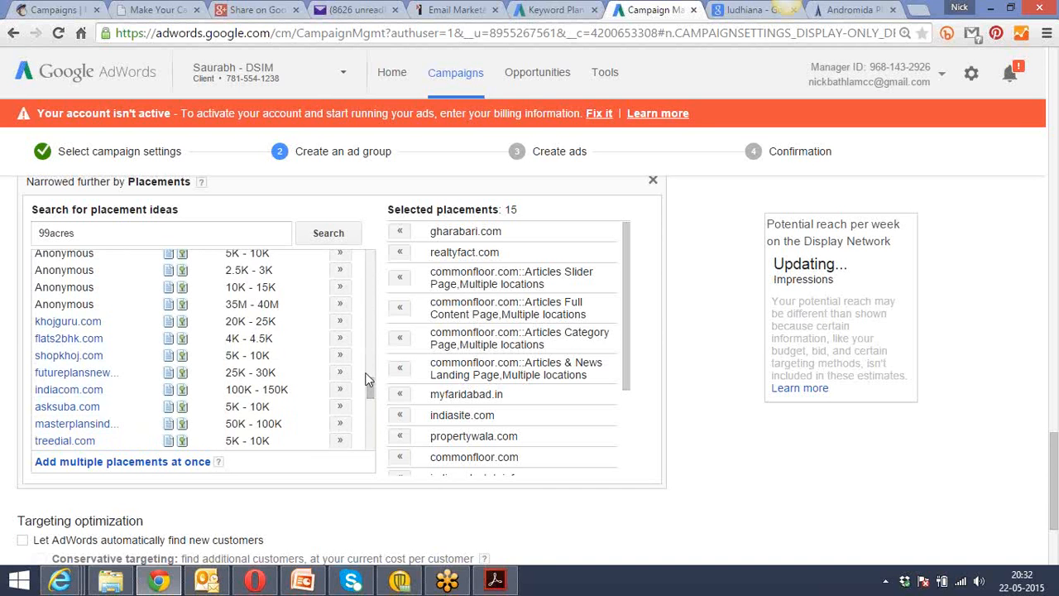
pyautogui.moveTo(369, 386); pyautogui.dragTo(378, 444)
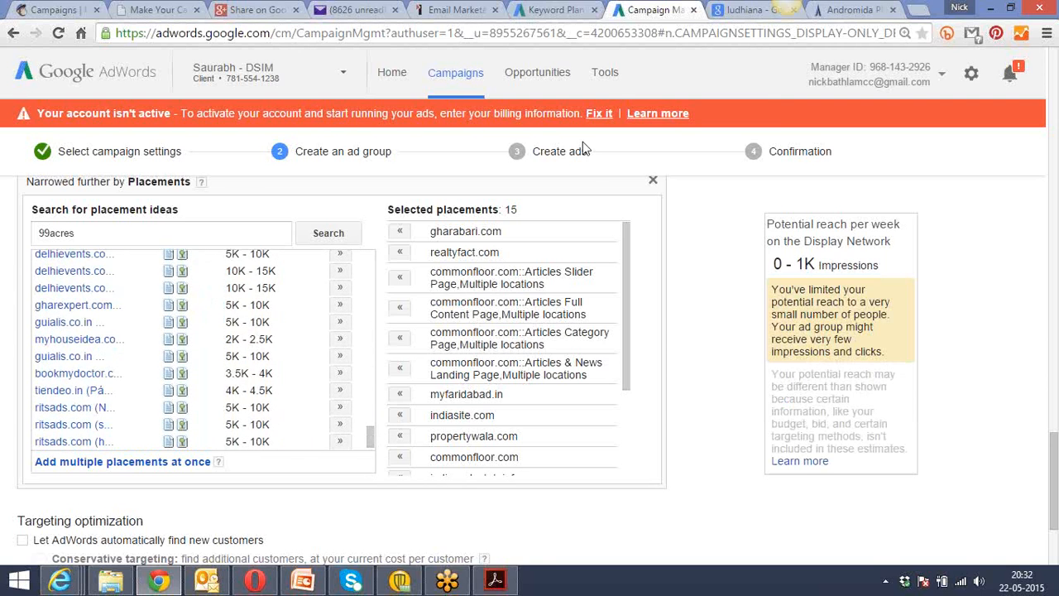
# Open Display Planner in a separate browser tab, keeping the ad group setup page open.
pyautogui.click(609, 74)
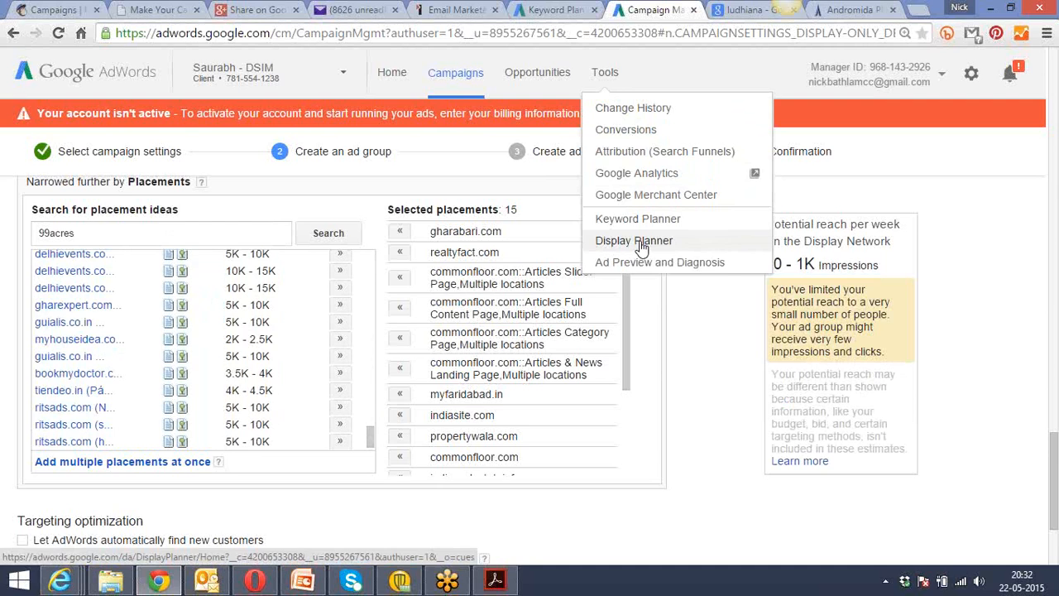
pyautogui.rightClick(641, 247)
pyautogui.click(699, 252)
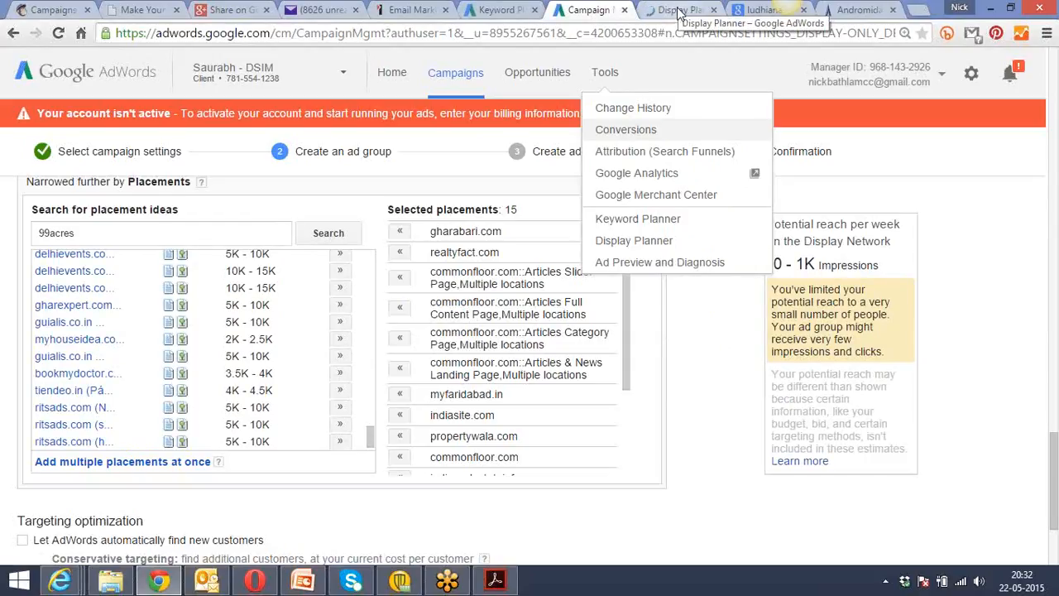
pyautogui.click(678, 10)
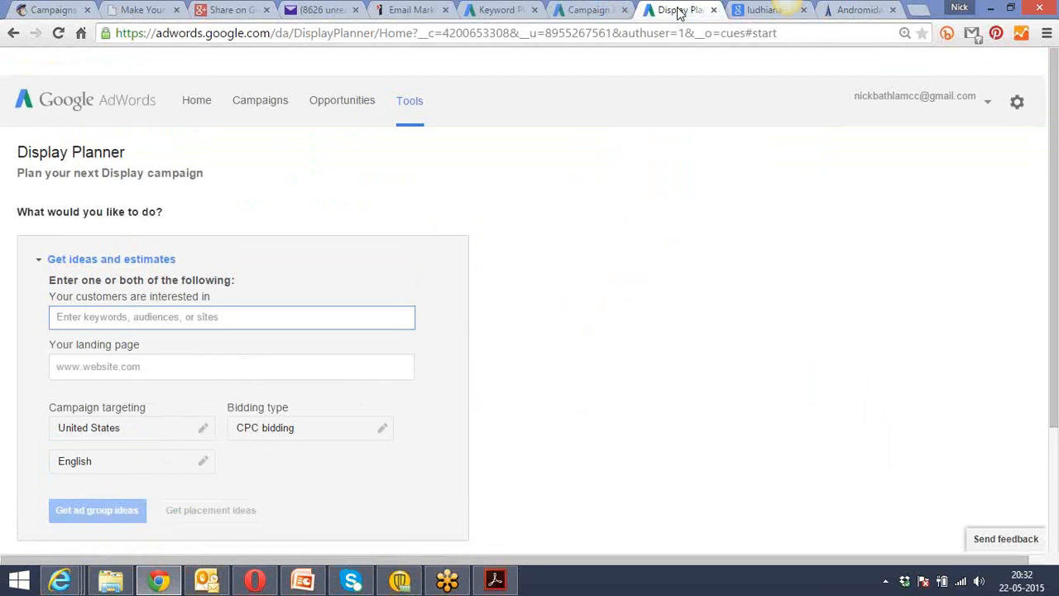
pyautogui.click(589, 9)
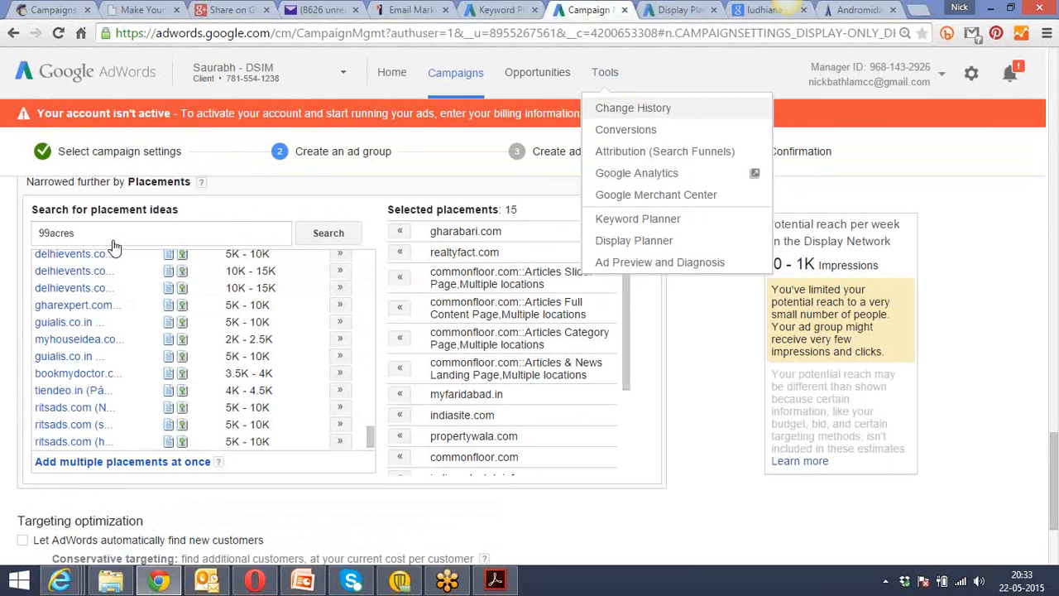
pyautogui.click(679, 9)
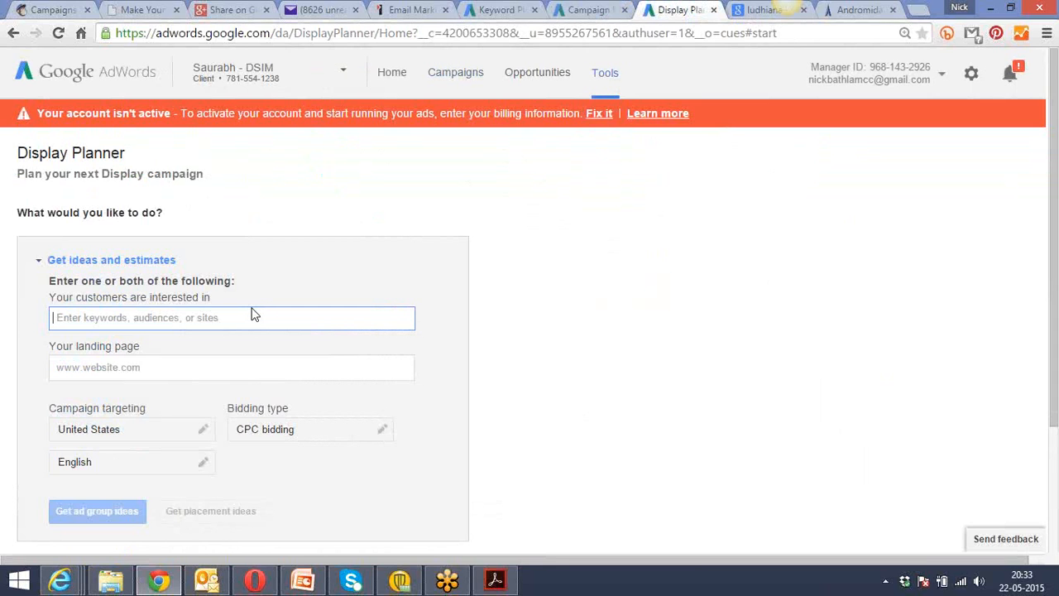
pyautogui.write('flats in de')
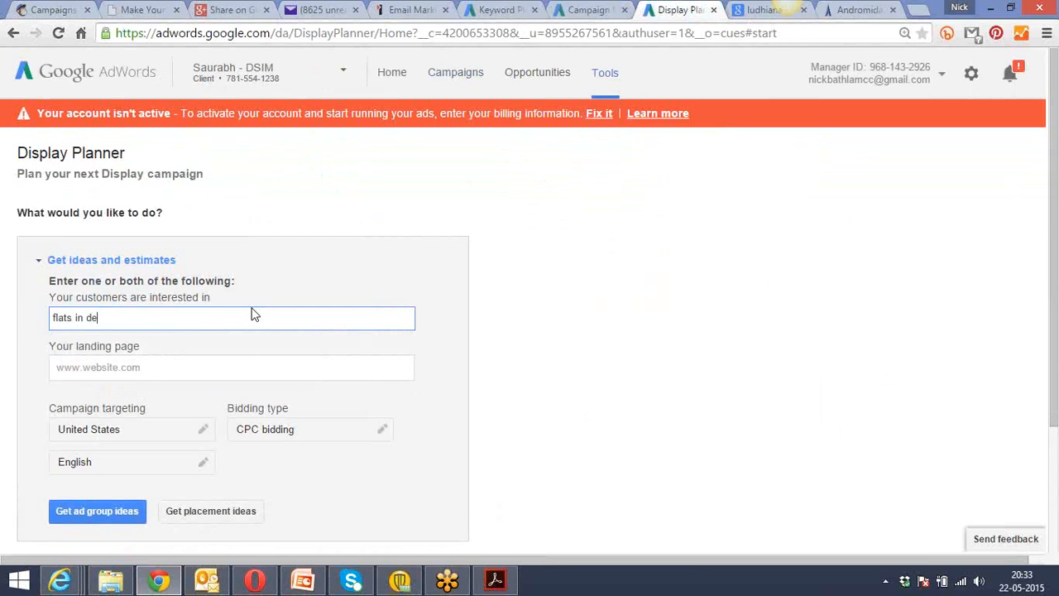
pyautogui.write('lhi')
pyautogui.click(206, 369)
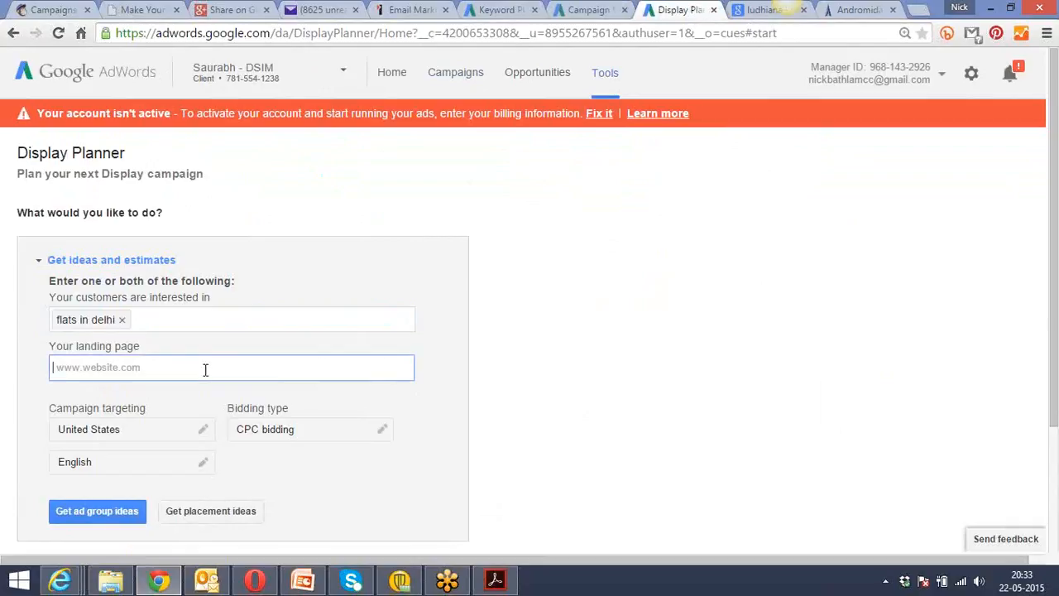
pyautogui.write('http://andromida.builders/')
# Replace the United States targeting with the cities New Delhi, Delhi, India and Ghaziabad, Uttar Pradesh, India.
pyautogui.click(149, 431)
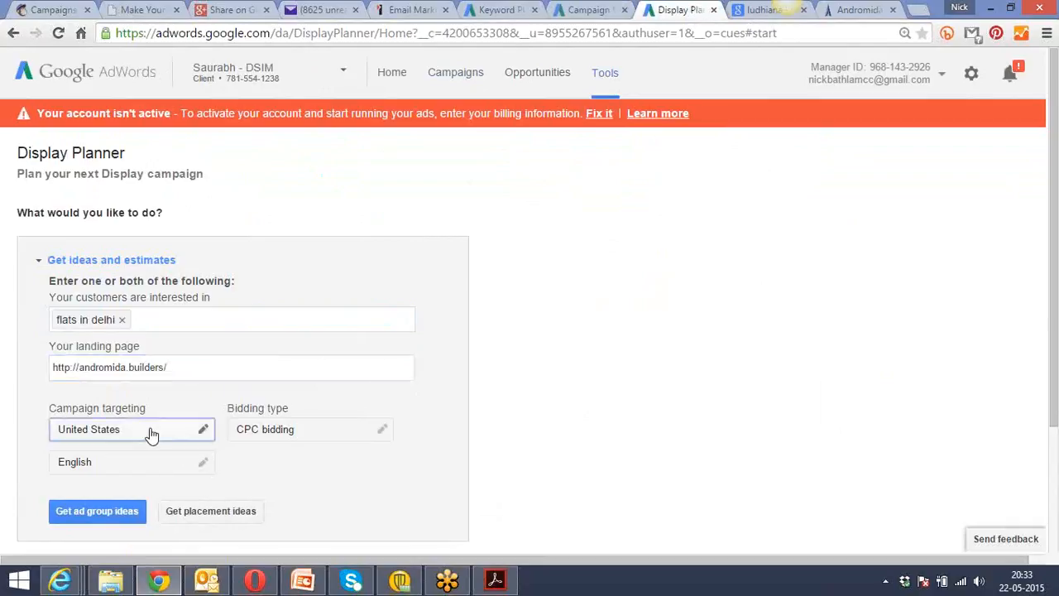
pyautogui.click(429, 334)
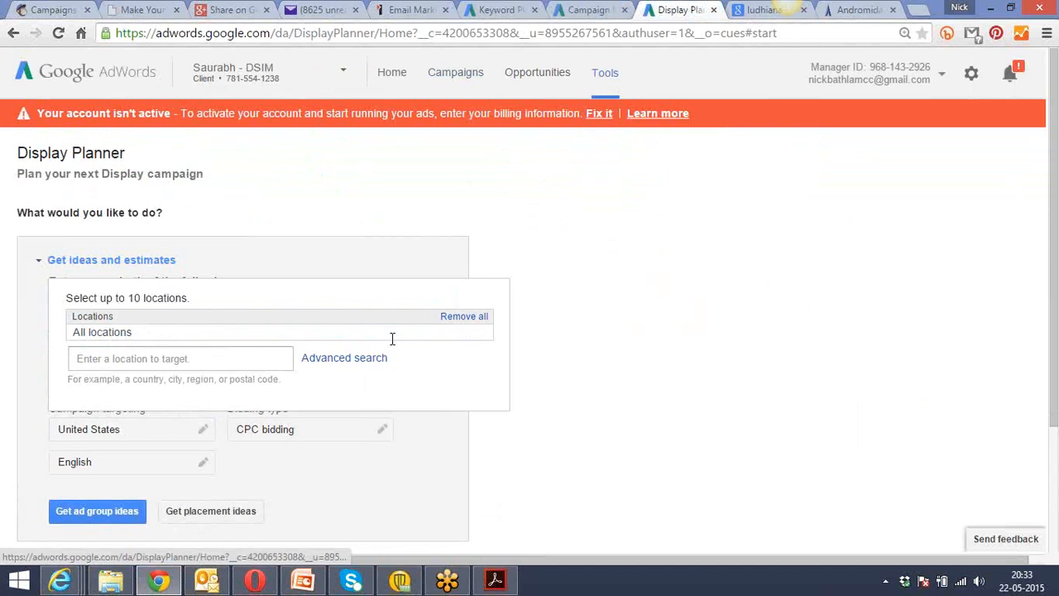
pyautogui.click(245, 365)
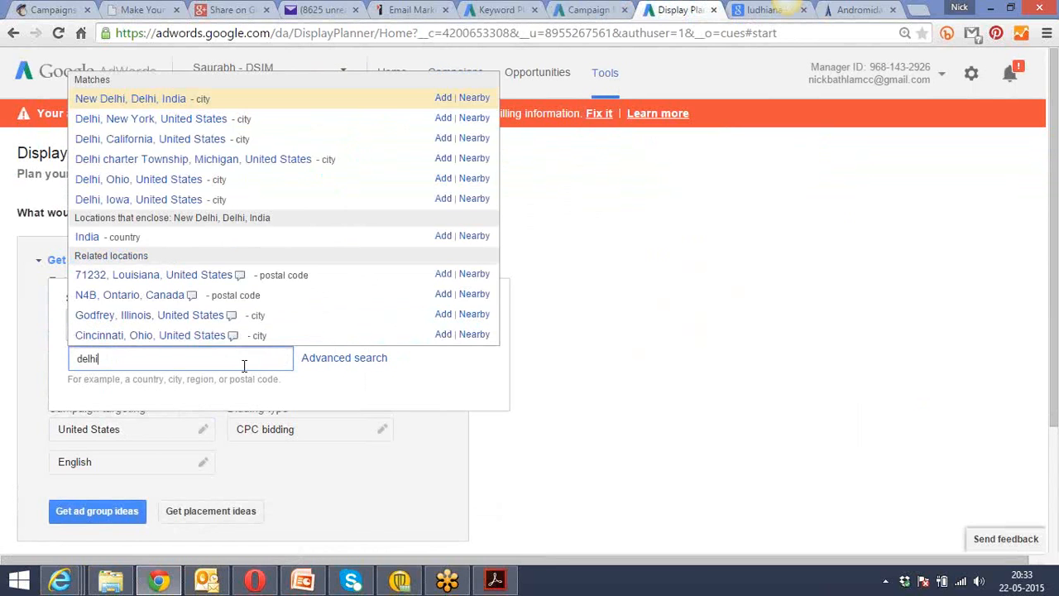
pyautogui.click(444, 97)
pyautogui.click(188, 362)
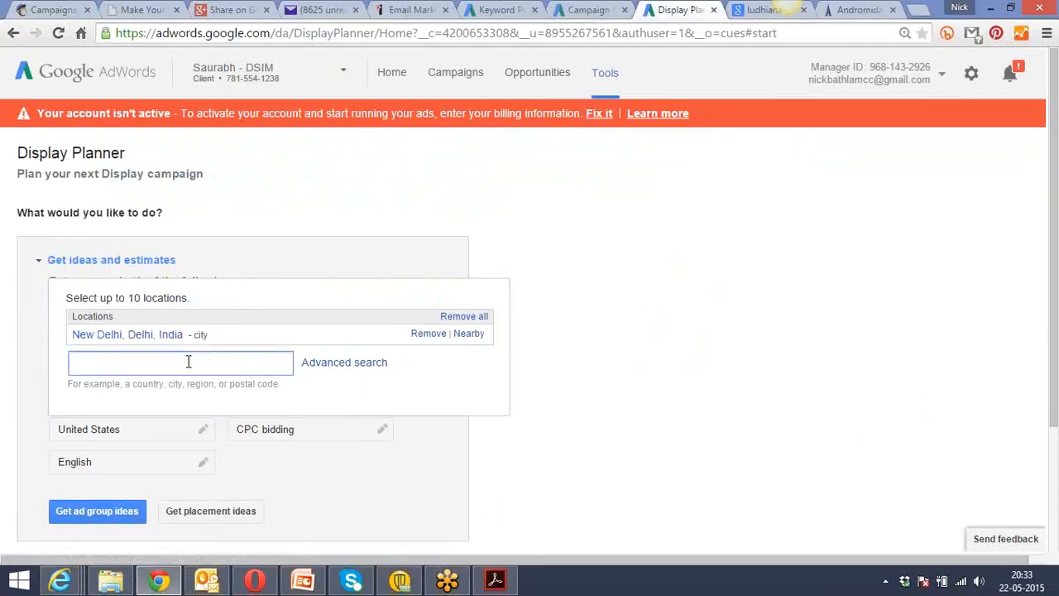
pyautogui.write('Ghaziabad')
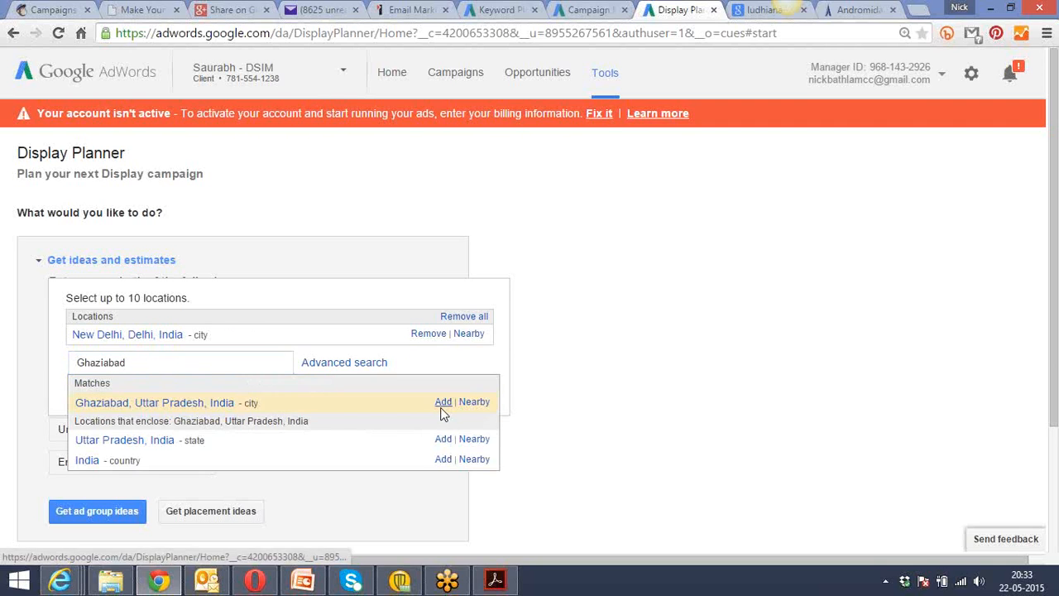
pyautogui.click(442, 403)
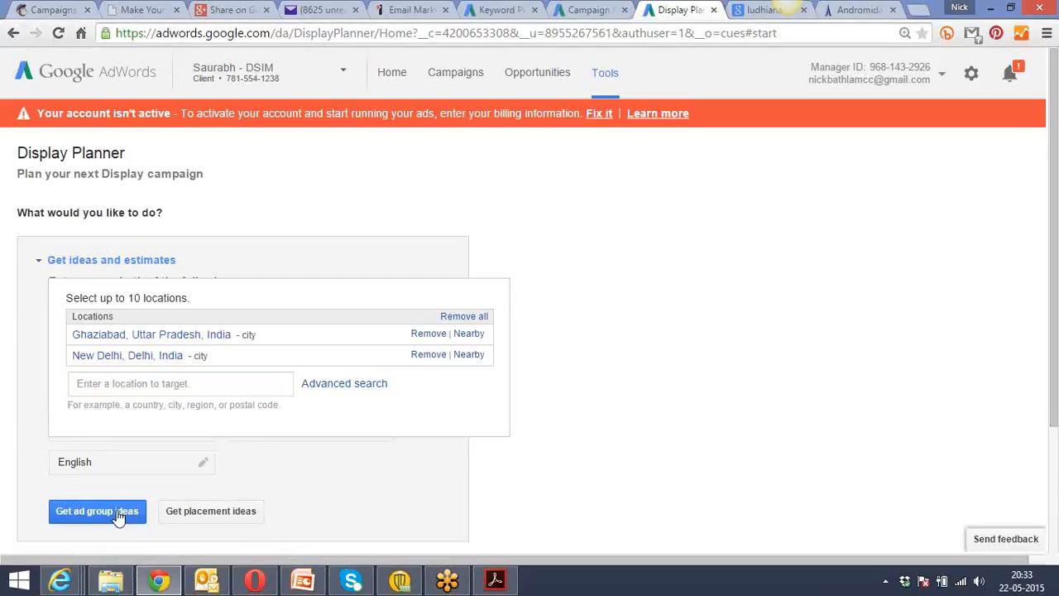
pyautogui.click(174, 518)
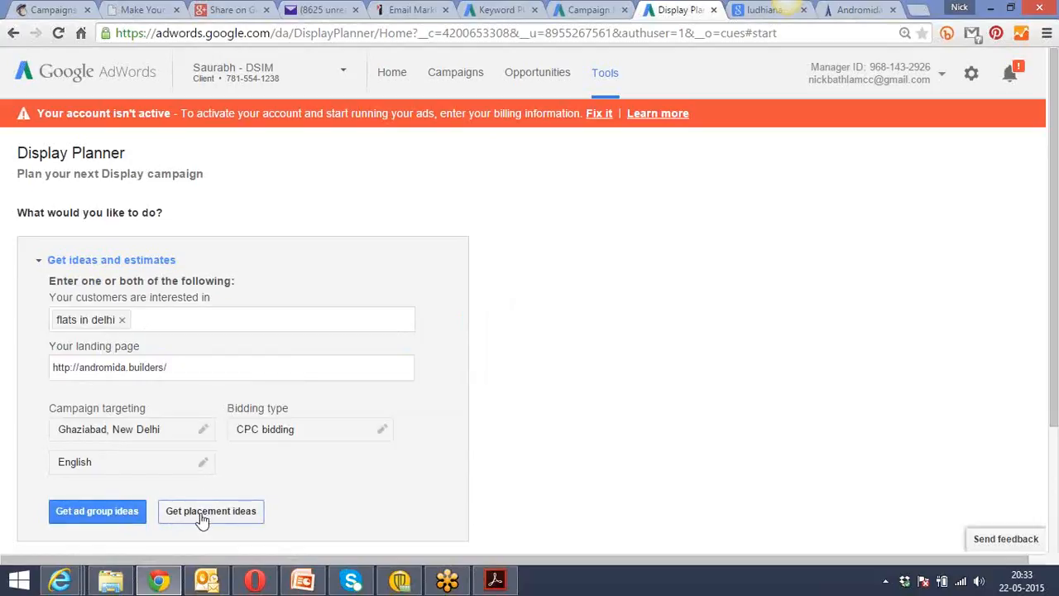
# Get placement ideas in Display Planner for the entered interest, landing page and locations.
pyautogui.click(201, 519)
pyautogui.click(586, 10)
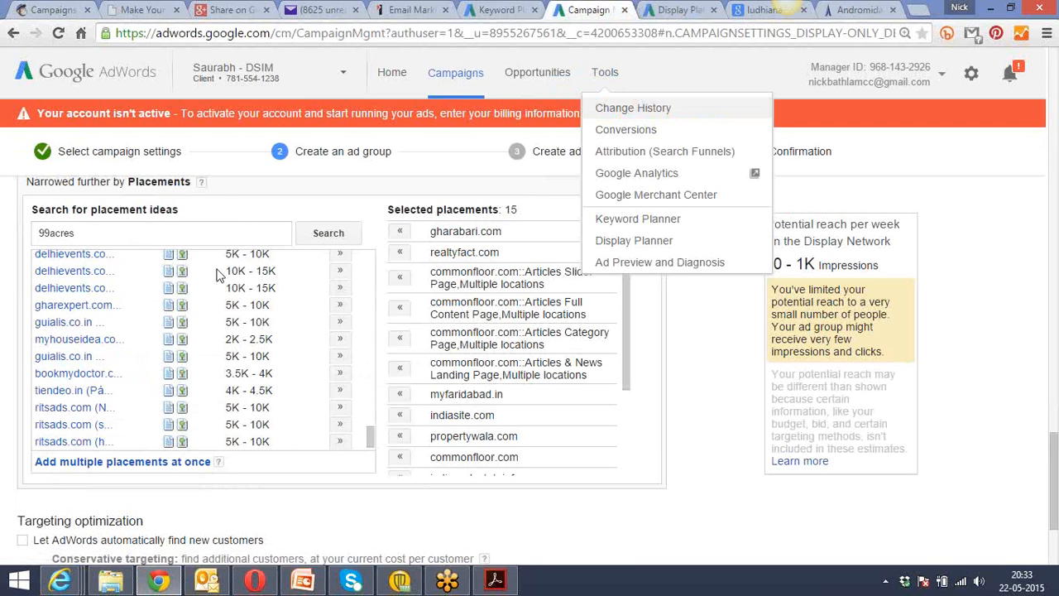
pyautogui.click(88, 233)
pyautogui.moveTo(87, 233); pyautogui.dragTo(39, 234)
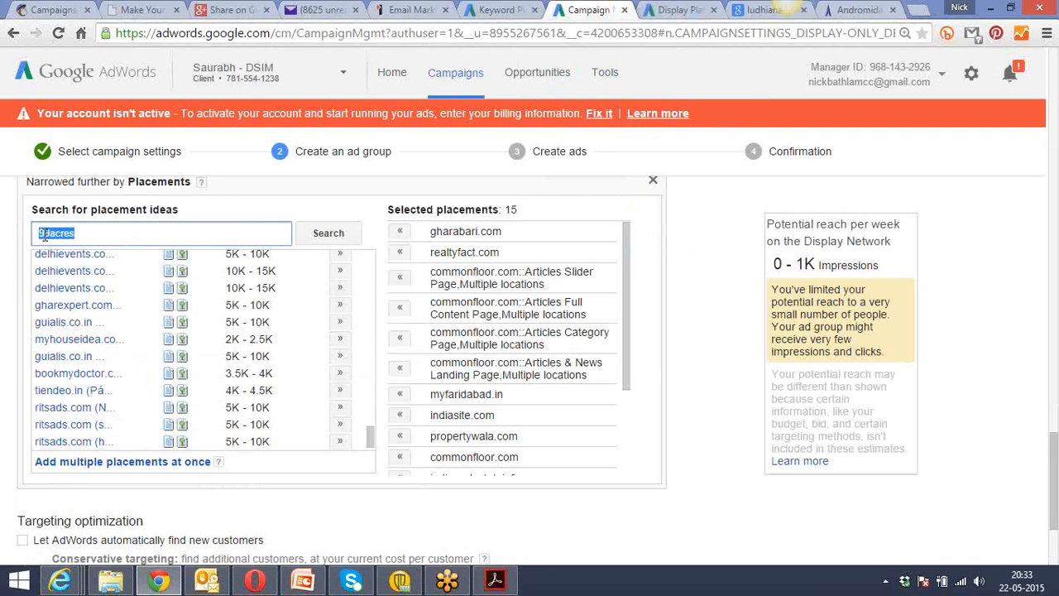
pyautogui.click(370, 435)
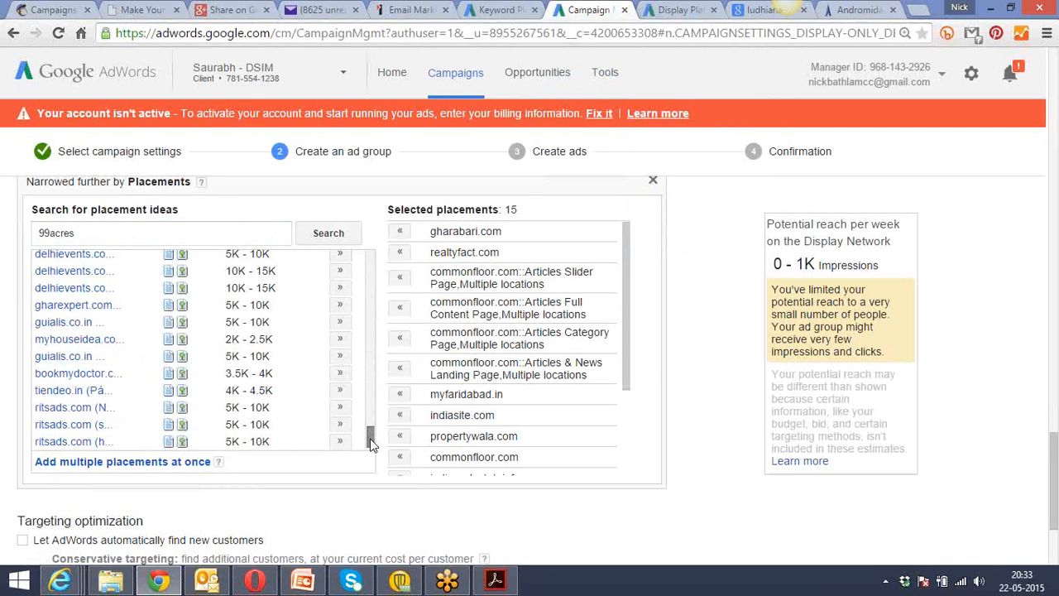
pyautogui.click(681, 8)
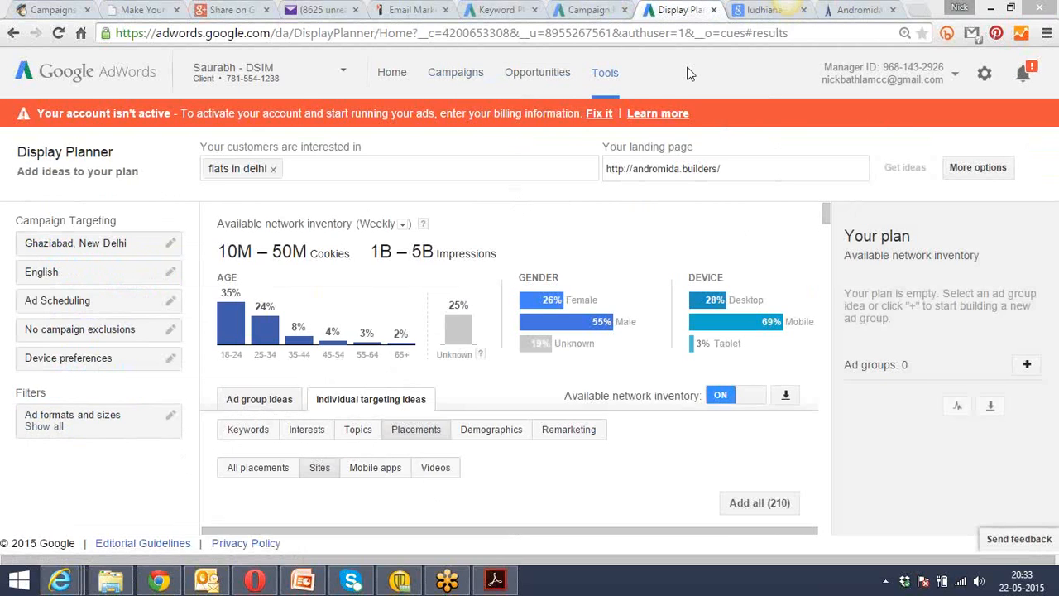
# Look through the suggested placement sites and download them as a CSV file.
pyautogui.moveTo(826, 212); pyautogui.dragTo(828, 238)
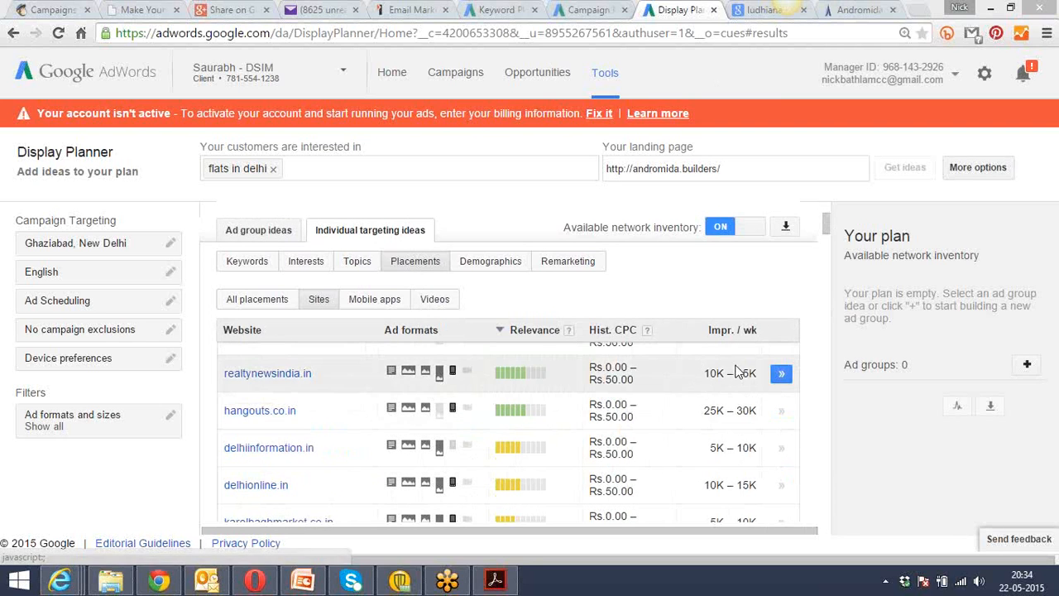
pyautogui.moveTo(827, 225); pyautogui.dragTo(835, 274)
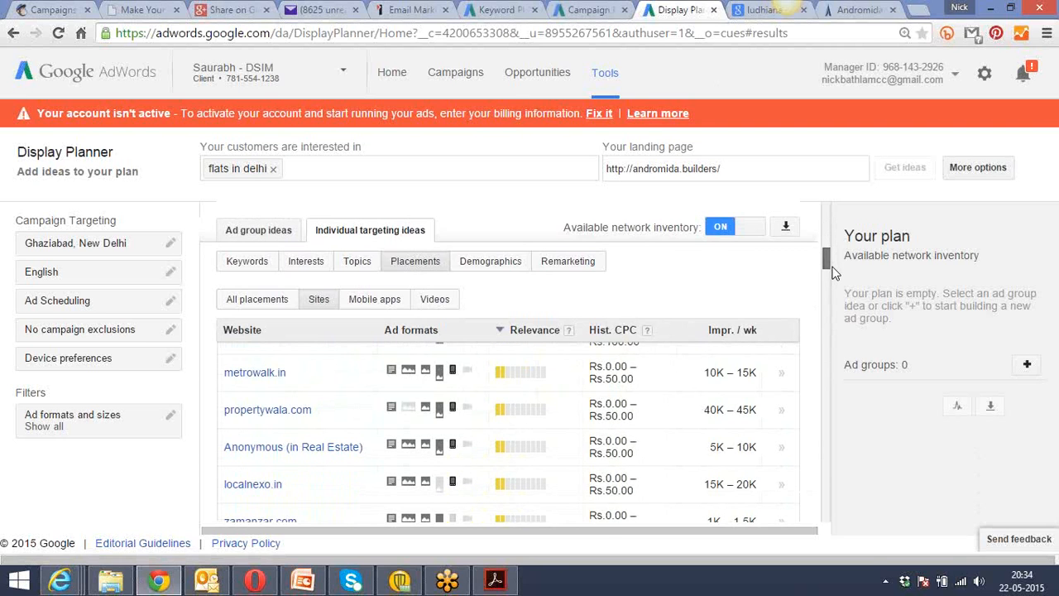
pyautogui.click(786, 232)
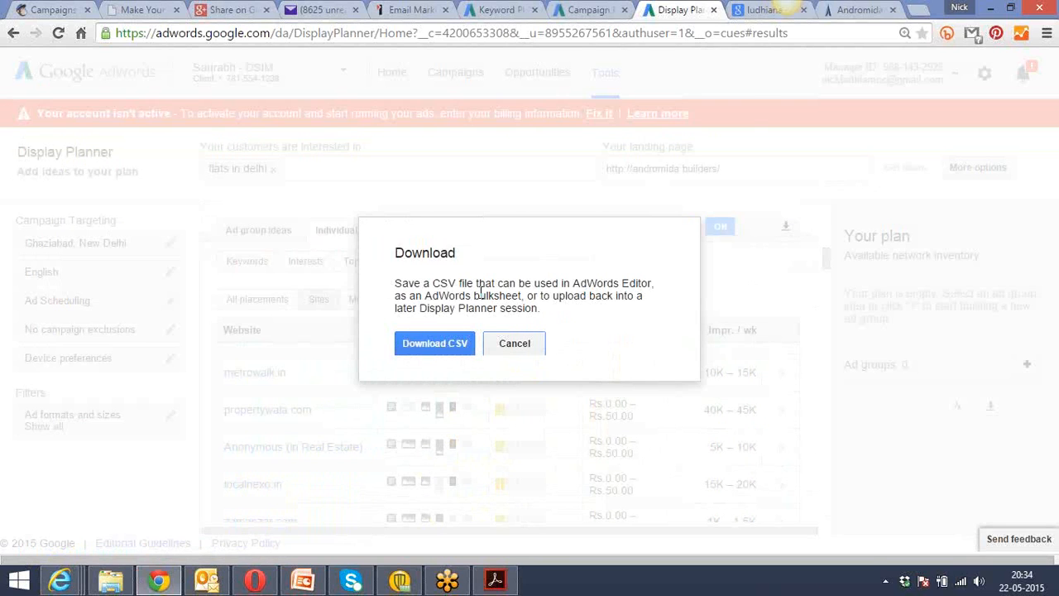
pyautogui.click(431, 344)
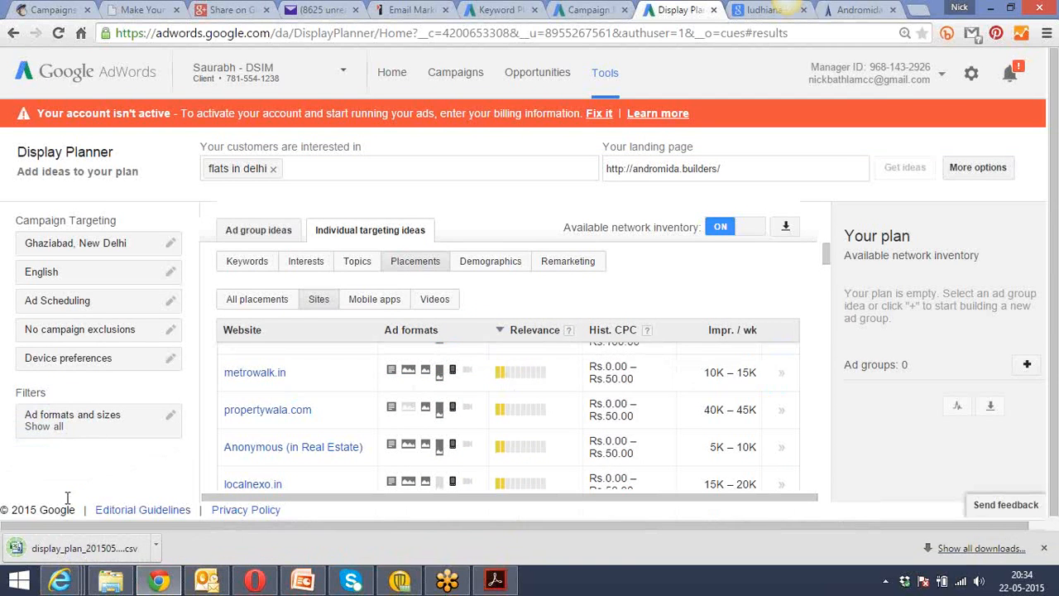
# Open the downloaded display plan CSV in Excel and select the websites in column P from trovit.co.in to the list's end.
pyautogui.click(67, 550)
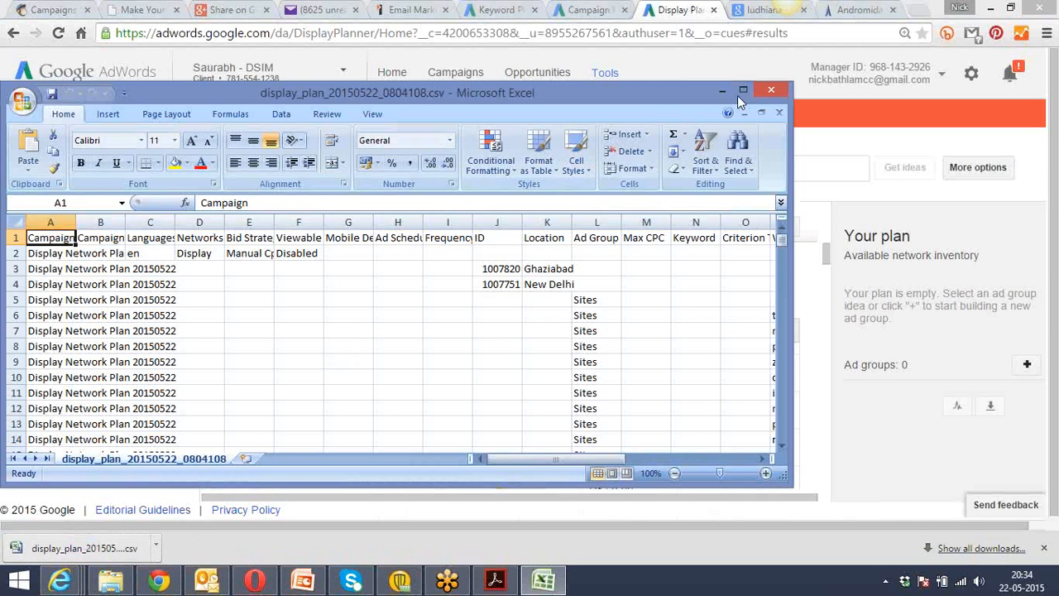
pyautogui.click(742, 91)
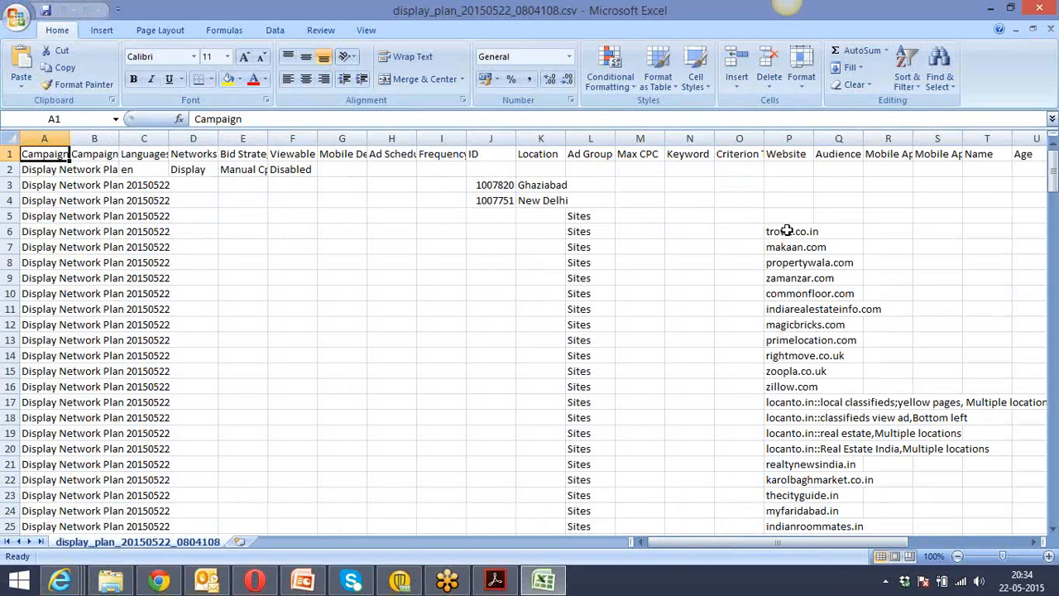
pyautogui.moveTo(788, 231); pyautogui.dragTo(795, 502)
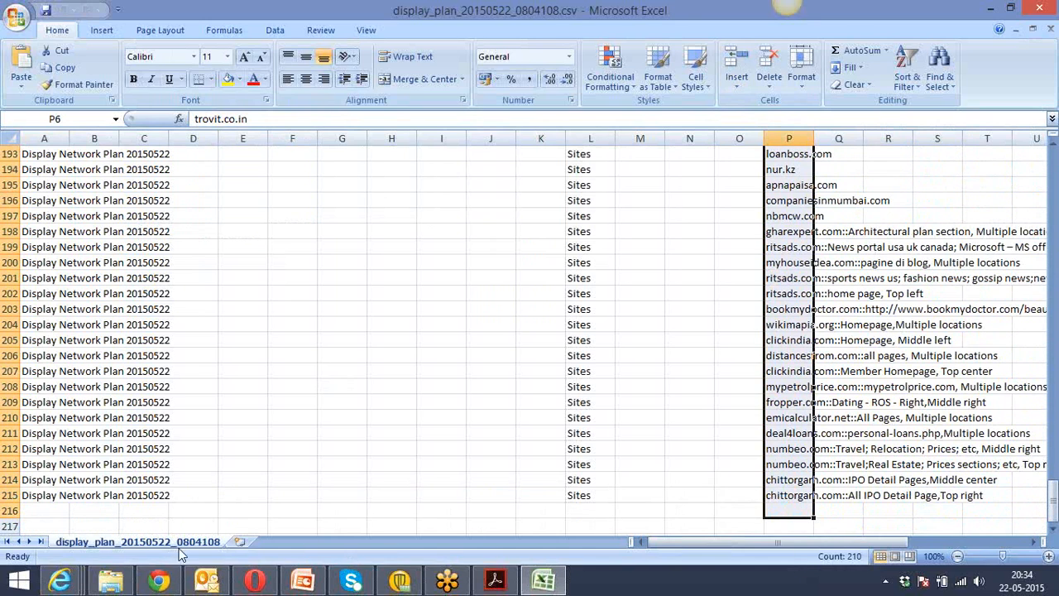
# Switch back to the campaign in Chrome and review the ad group's bid, demographic, keyword, placement and targeting optimization settings.
pyautogui.click(170, 585)
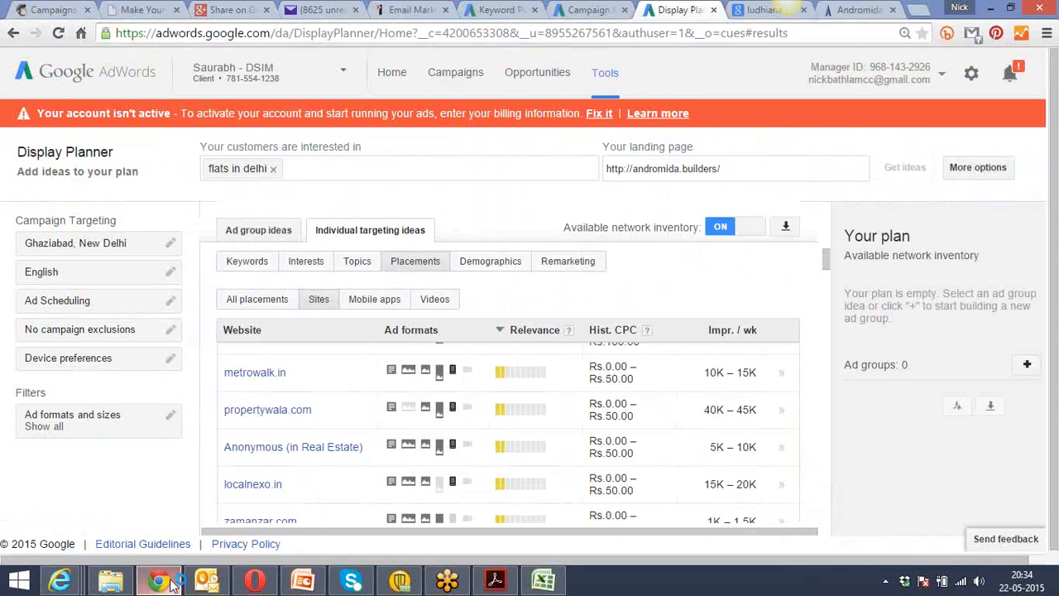
pyautogui.click(589, 9)
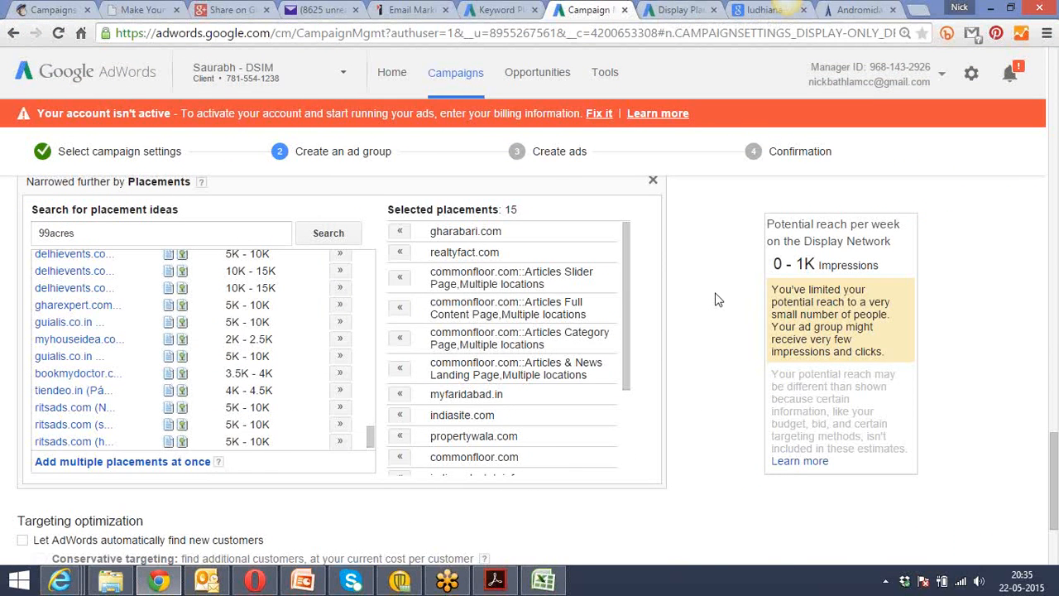
pyautogui.scroll(-2, 718, 300)
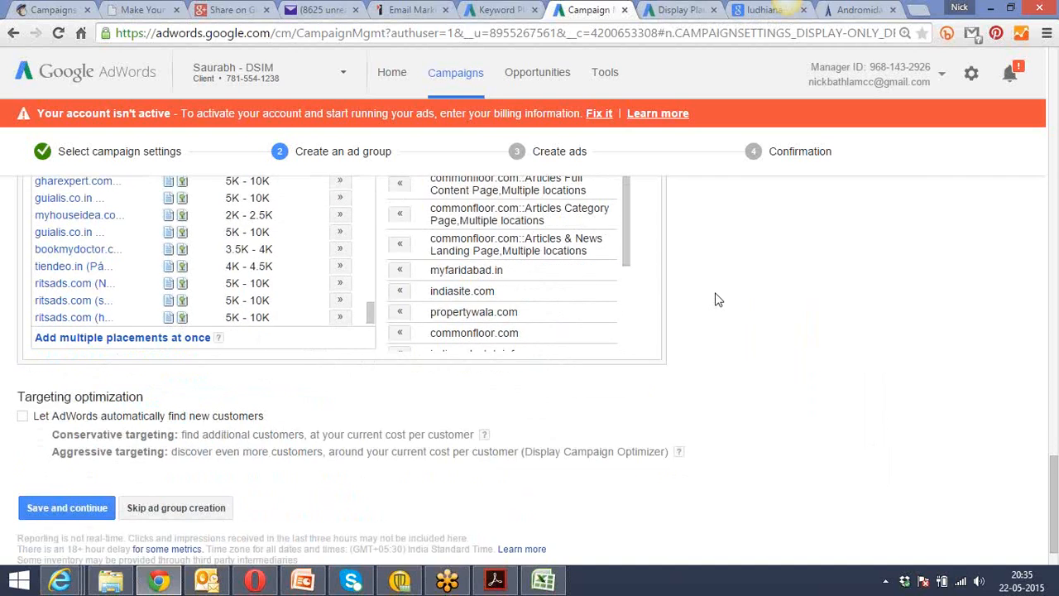
pyautogui.scroll(-1, 719, 300)
pyautogui.scroll(12, 719, 300)
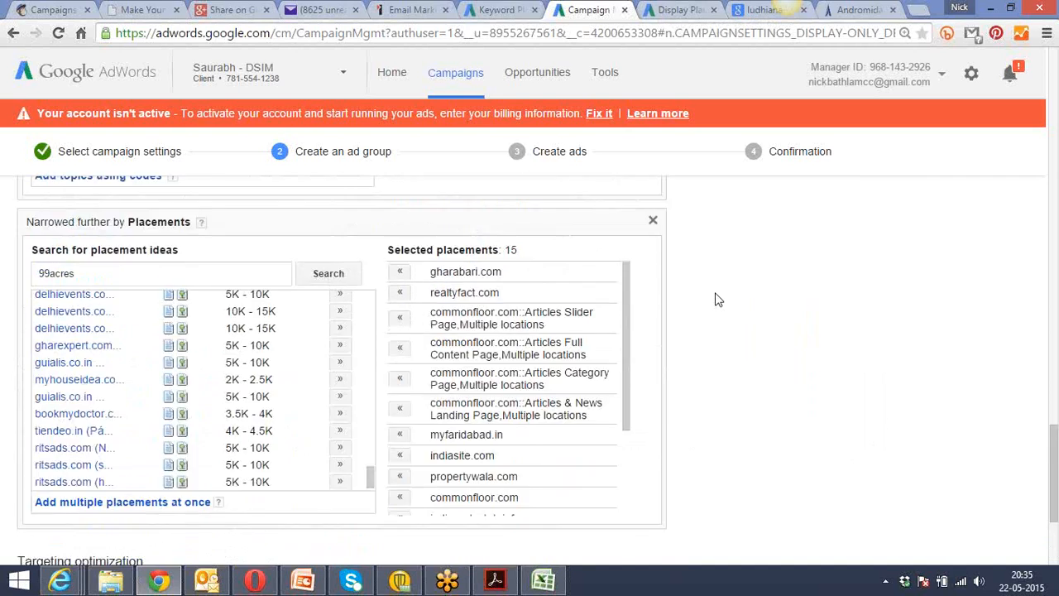
pyautogui.scroll(10, 718, 299)
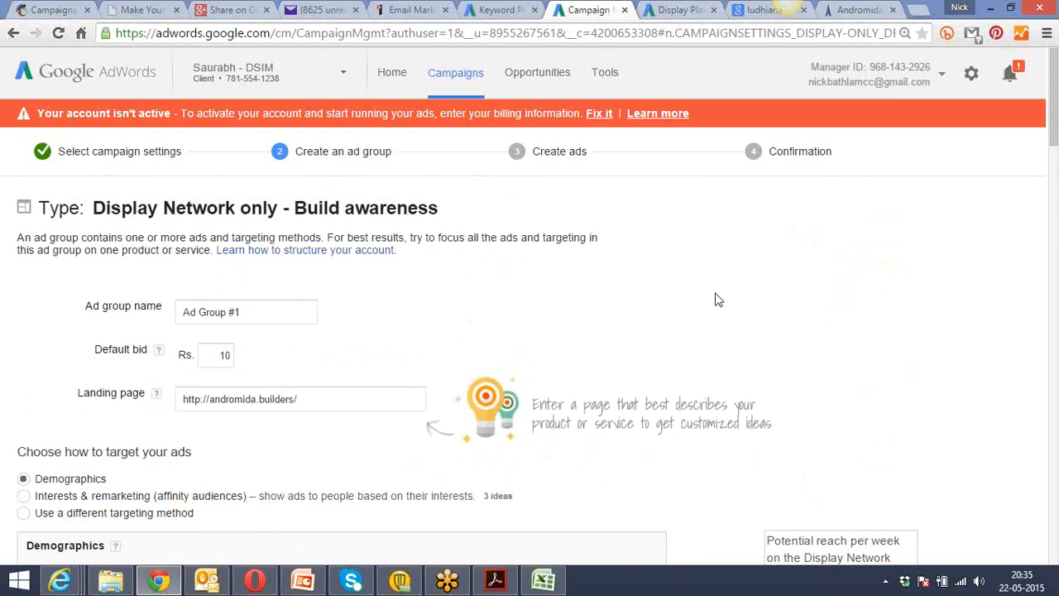
pyautogui.scroll(-9, 718, 299)
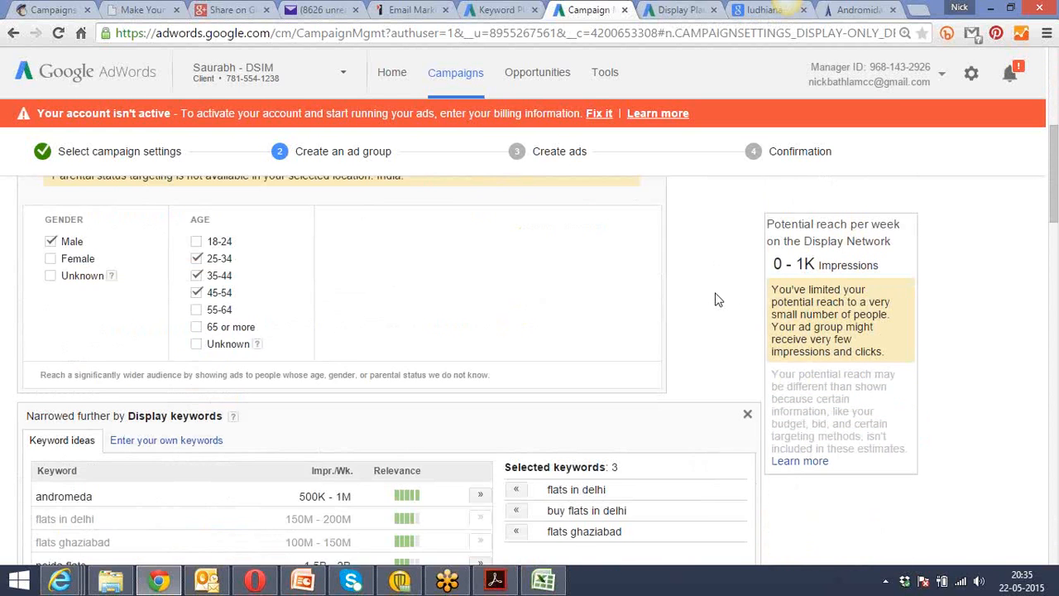
pyautogui.scroll(-3, 719, 300)
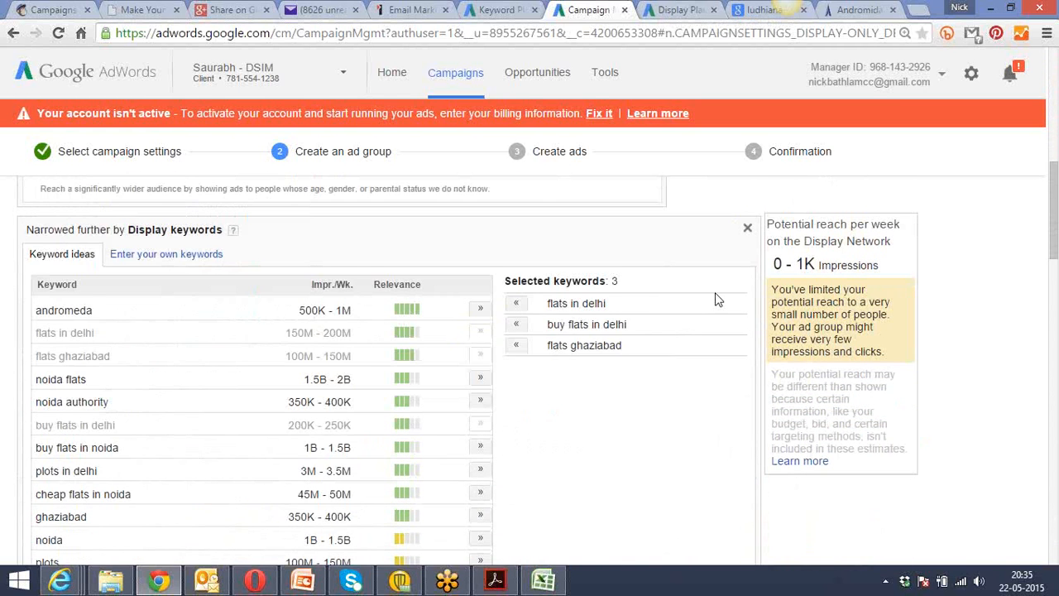
# Let AdWords automatically find new customers with conservative targeting, then save the ad group and continue to ad creation.
pyautogui.scroll(-4, 719, 300)
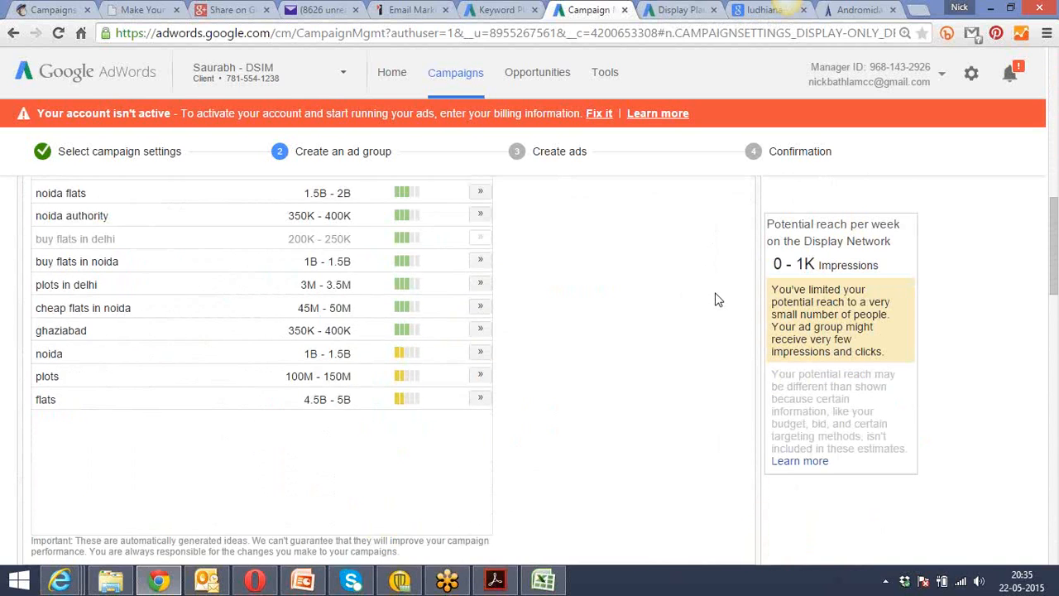
pyautogui.scroll(-1, 718, 299)
pyautogui.scroll(-5, 719, 300)
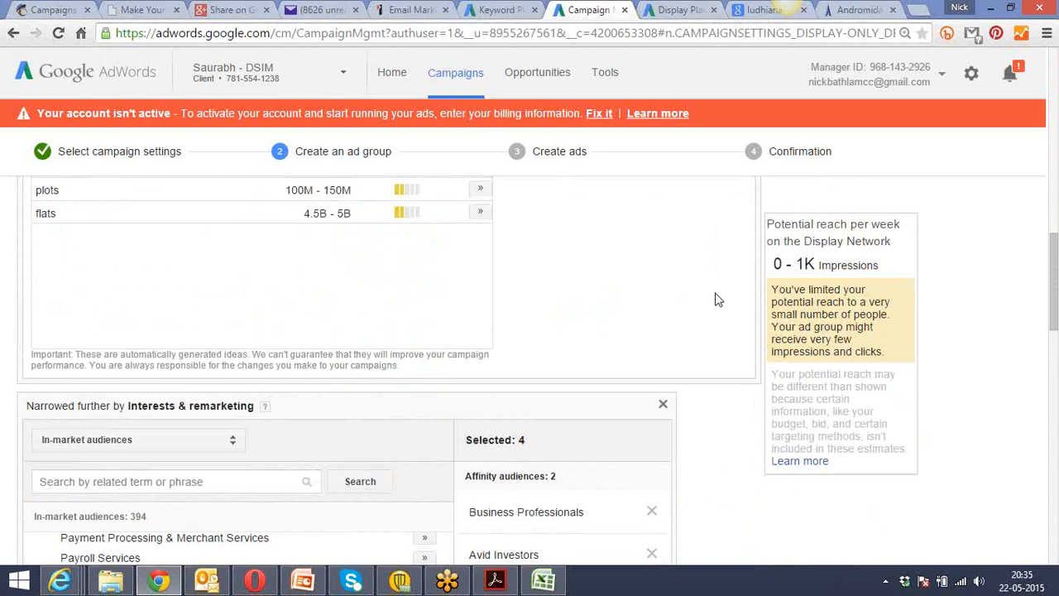
pyautogui.scroll(-3, 719, 300)
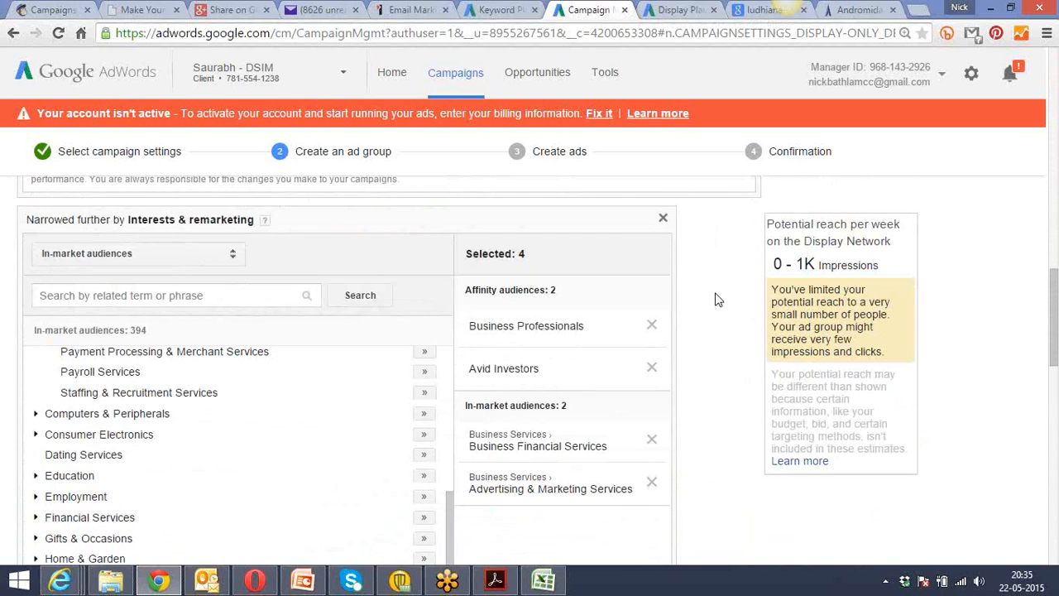
pyautogui.scroll(-20, 719, 300)
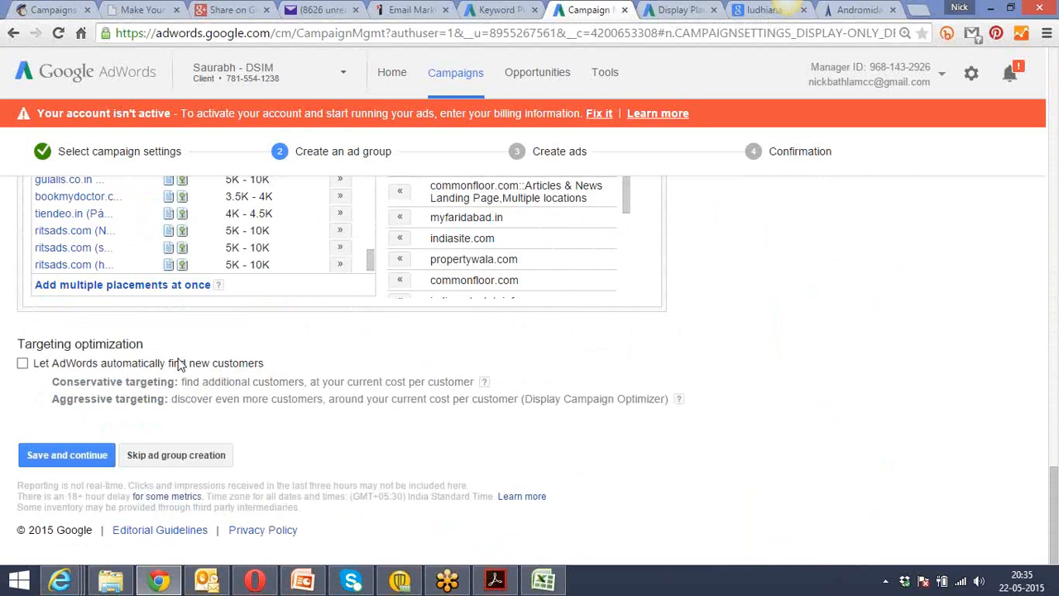
pyautogui.click(23, 364)
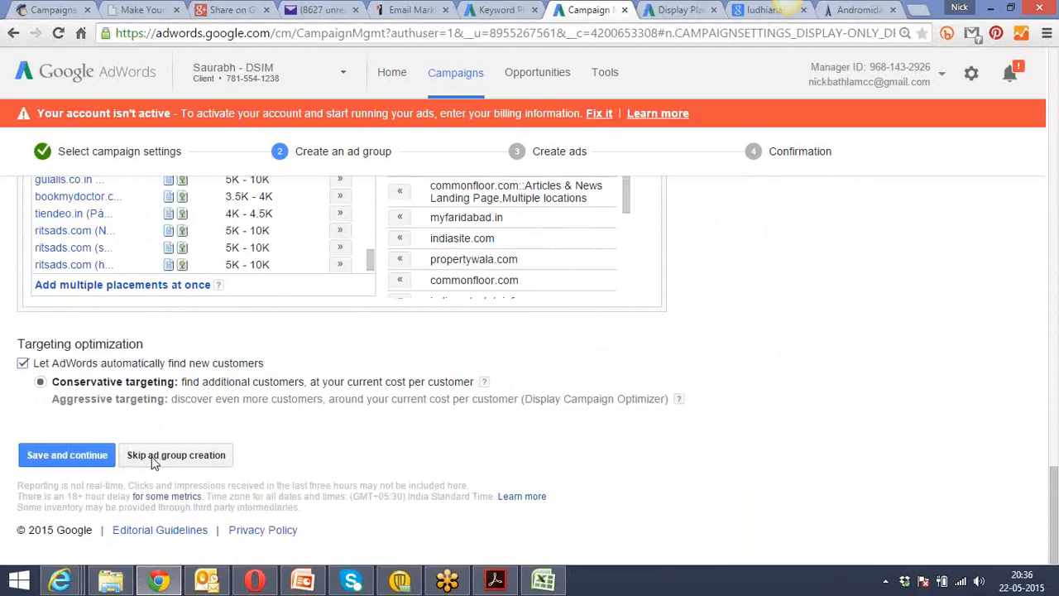
pyautogui.click(81, 456)
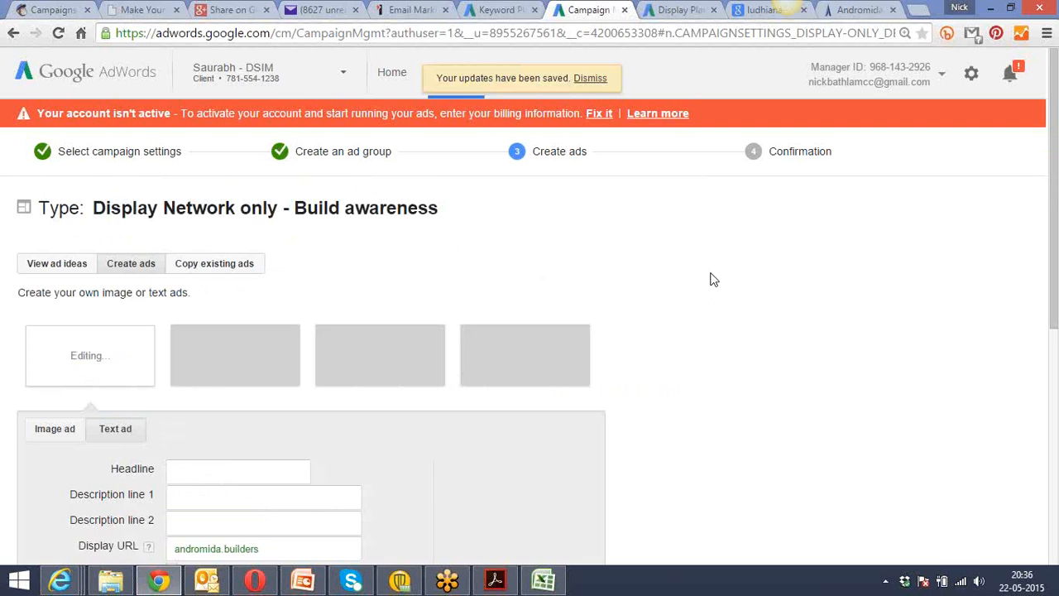
# Examine the text ad form's headline, description, display URL and landing page fields together with the ad preview.
pyautogui.scroll(-5, 713, 279)
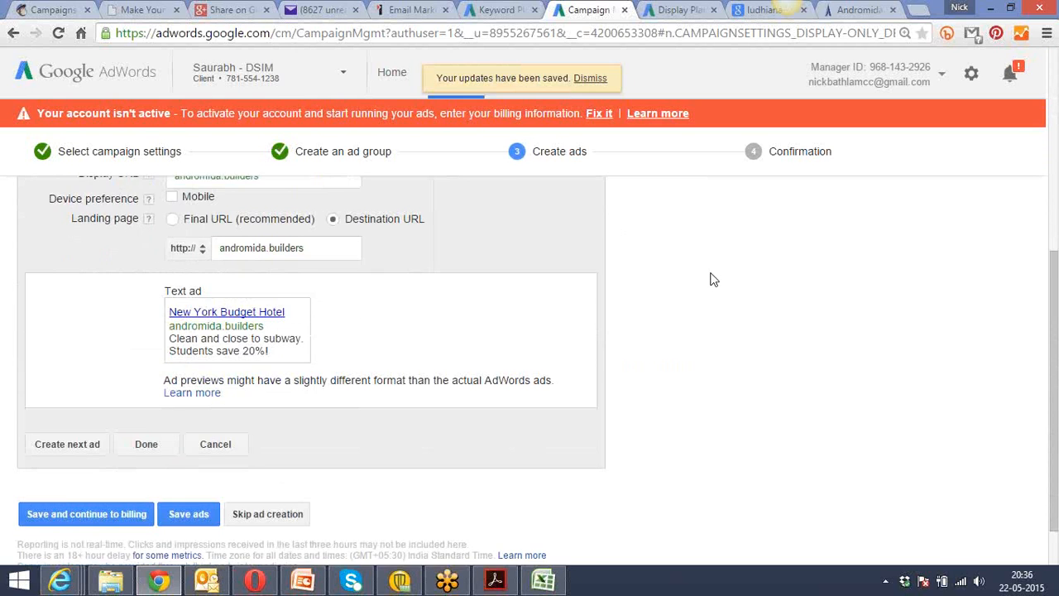
pyautogui.scroll(-1, 713, 280)
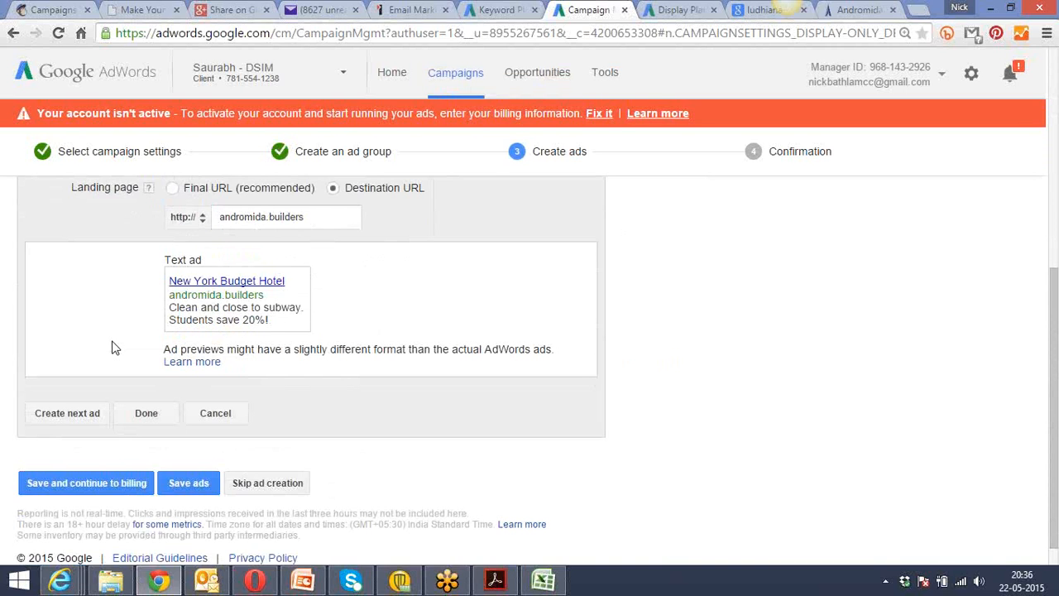
pyautogui.scroll(3, 691, 396)
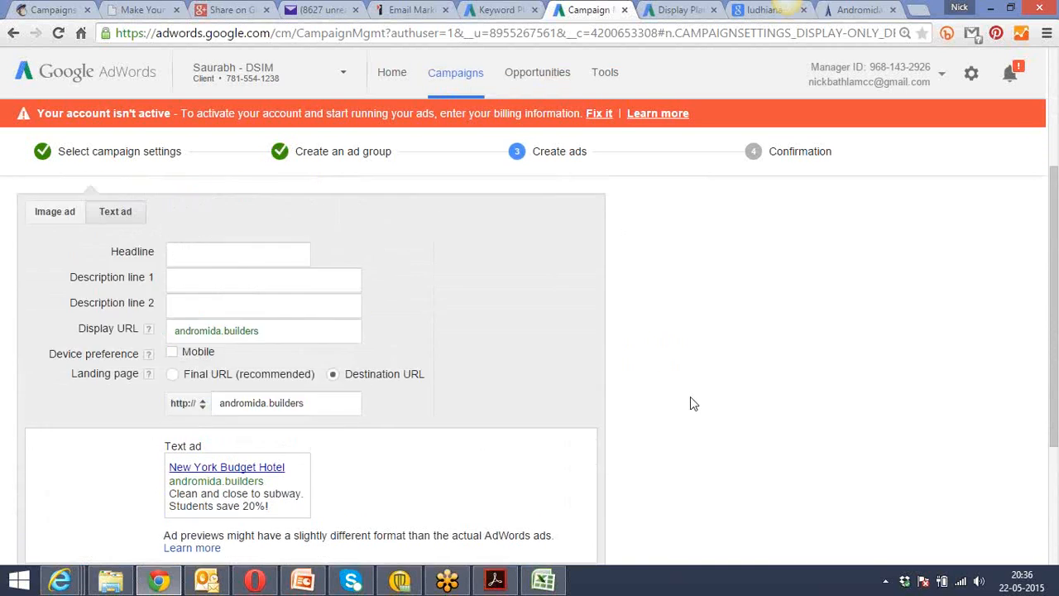
pyautogui.scroll(2, 694, 403)
pyautogui.click(260, 347)
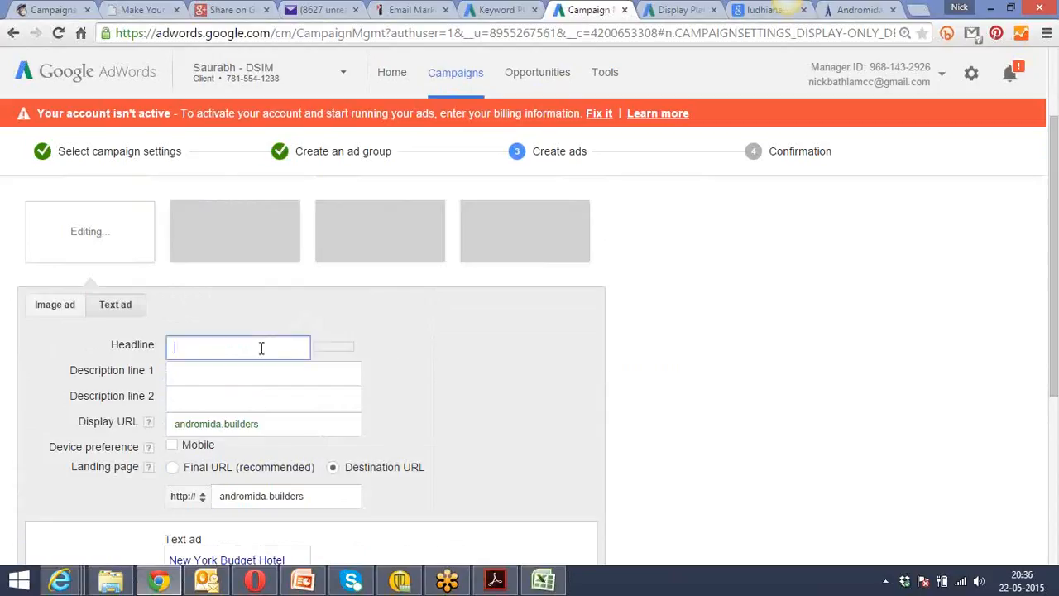
pyautogui.click(248, 376)
pyautogui.click(245, 398)
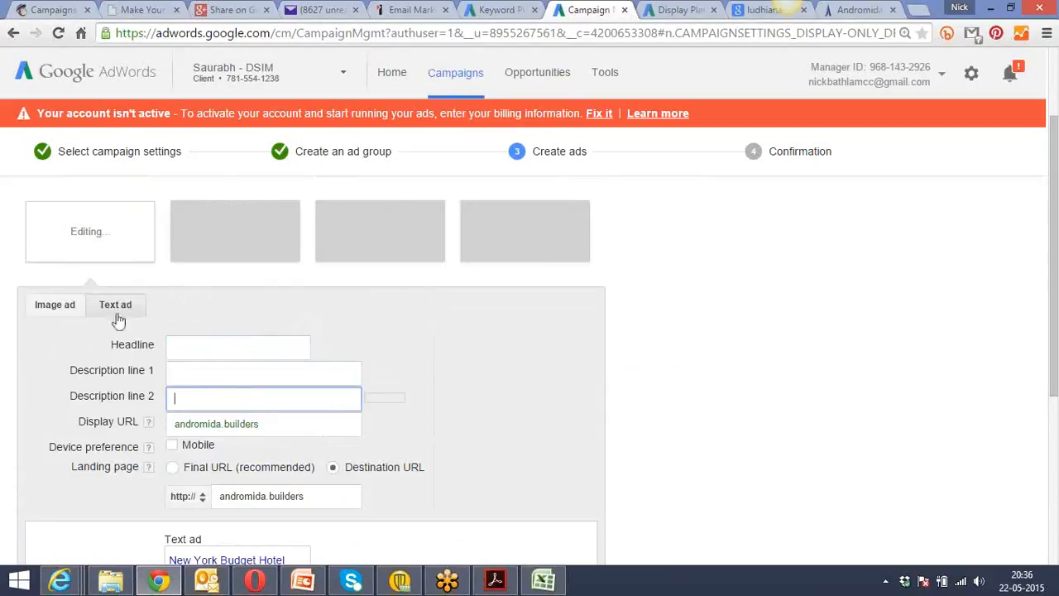
pyautogui.click(182, 347)
pyautogui.click(190, 370)
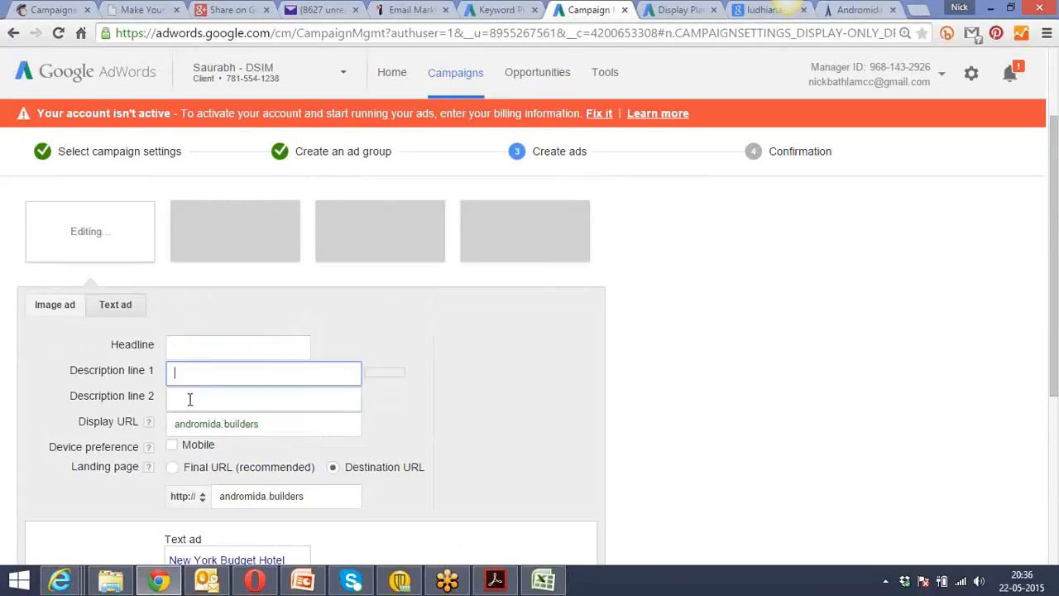
pyautogui.click(190, 398)
pyautogui.click(197, 348)
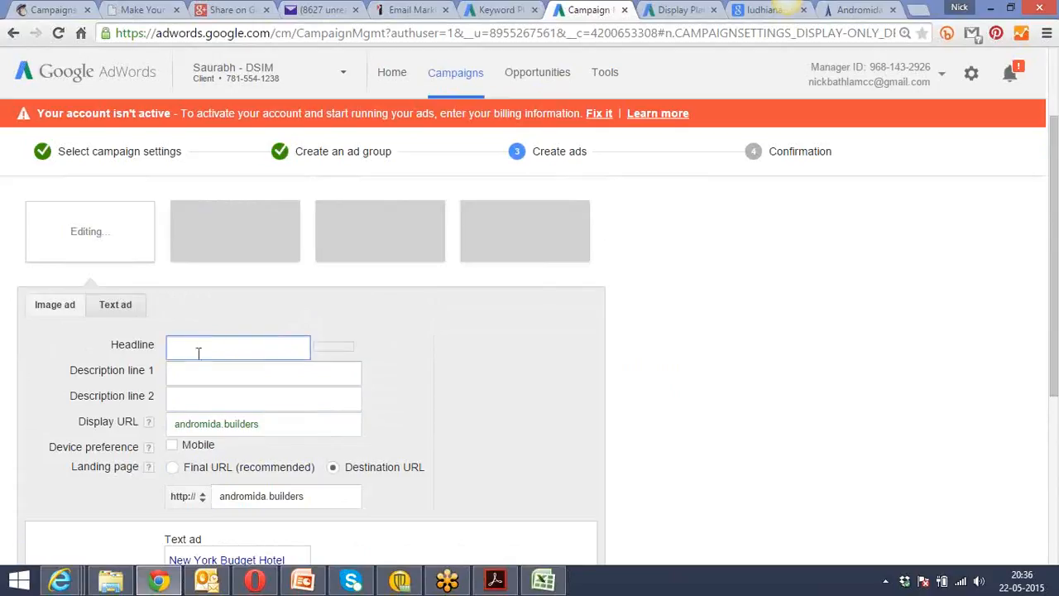
pyautogui.click(199, 374)
pyautogui.click(198, 400)
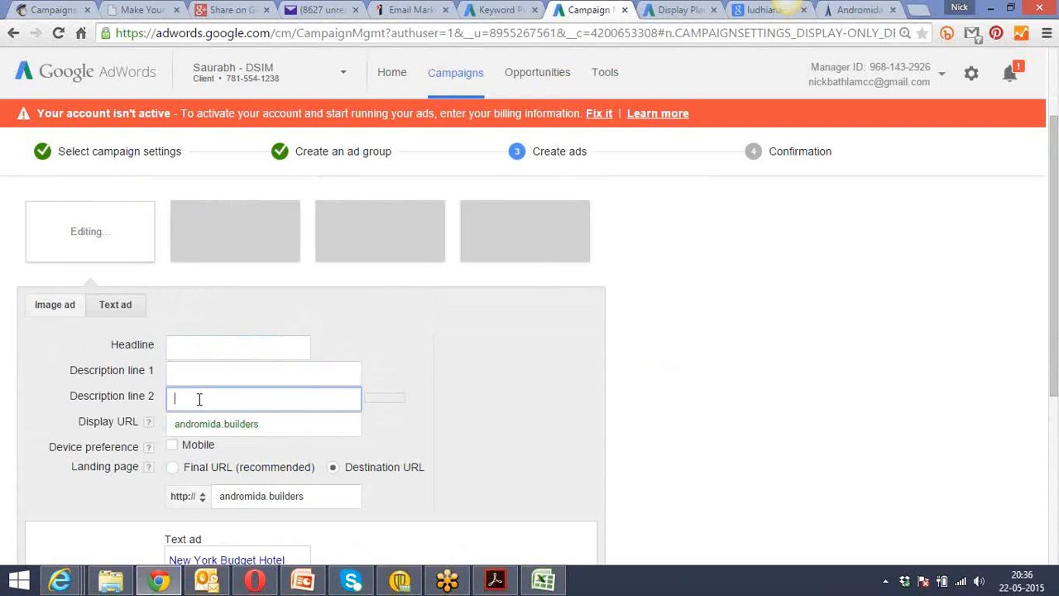
pyautogui.click(247, 492)
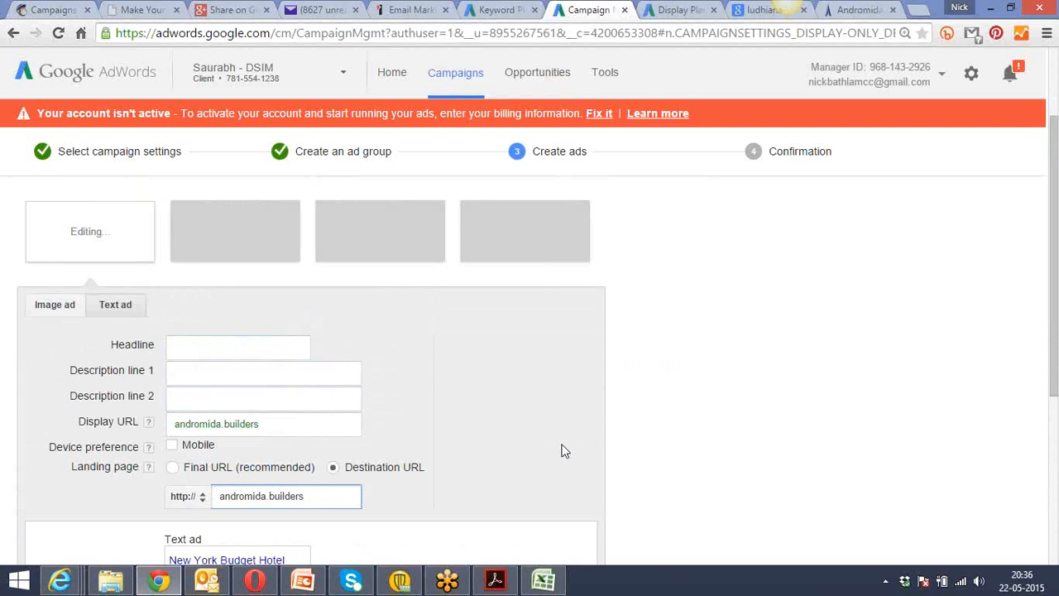
pyautogui.click(676, 463)
pyautogui.scroll(-1, 677, 466)
pyautogui.scroll(-2, 677, 466)
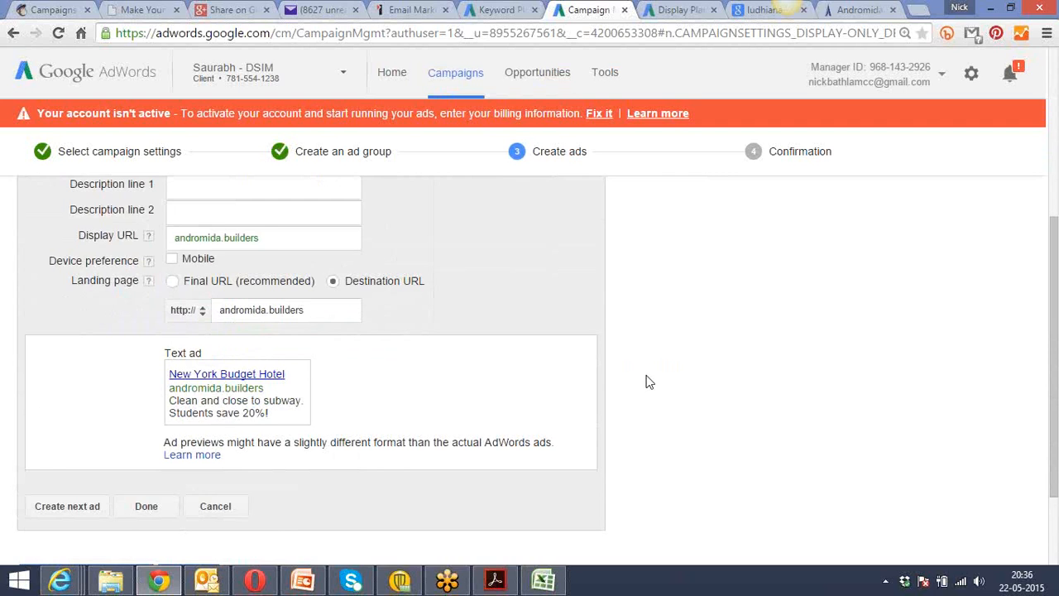
pyautogui.scroll(3, 650, 381)
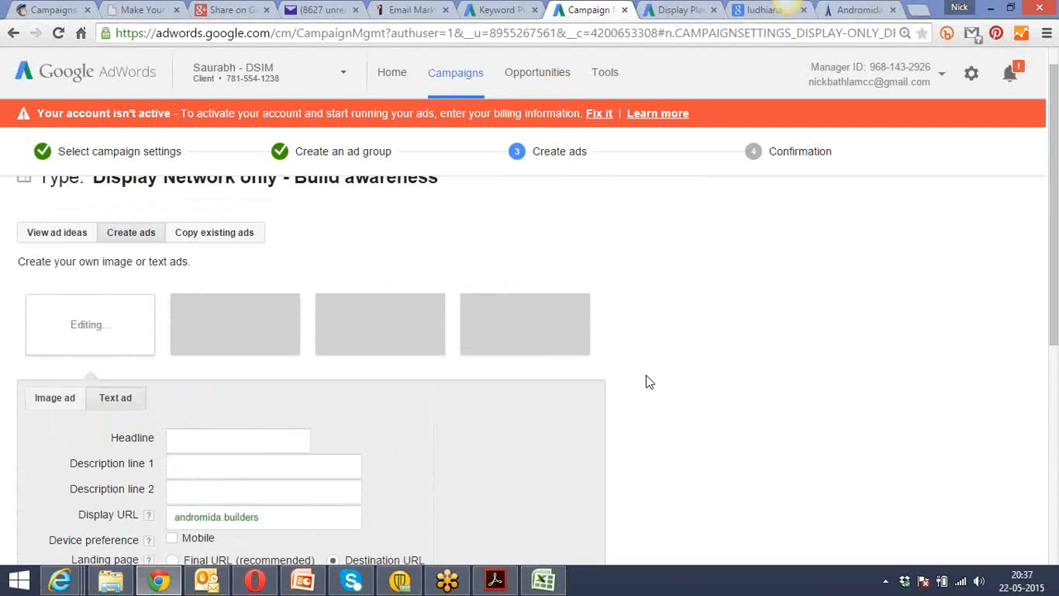
pyautogui.scroll(1, 650, 381)
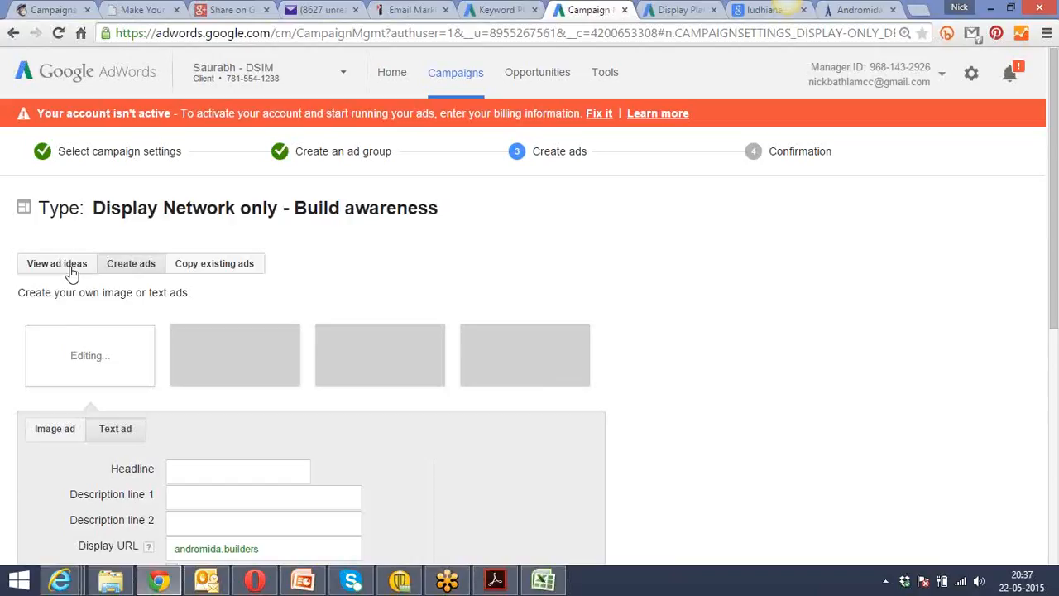
# Draft an image ad named "delhi flats Ad" with Mobile as the device preference.
pyautogui.click(63, 438)
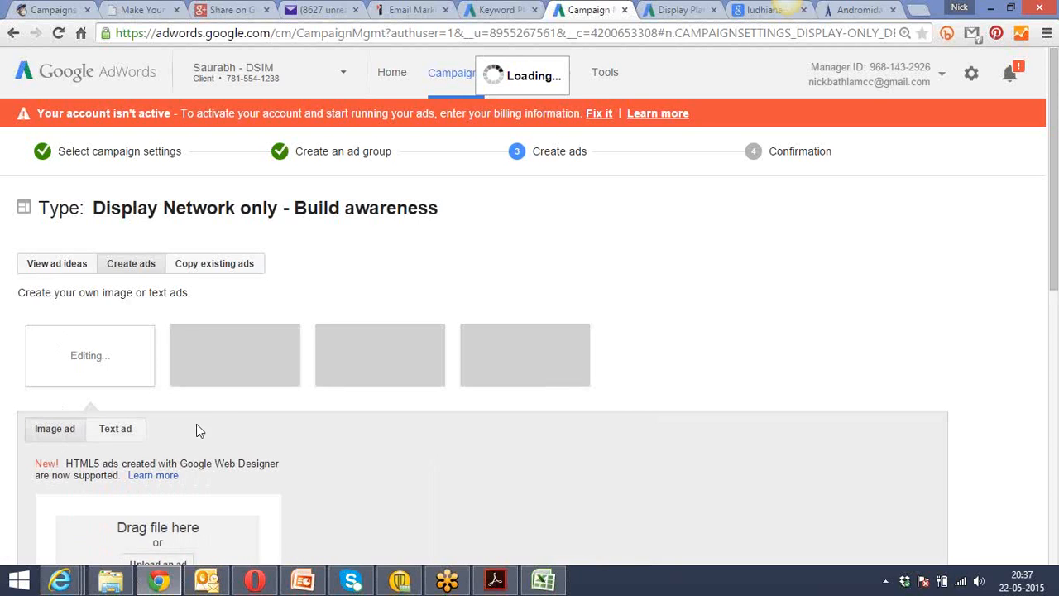
pyautogui.scroll(-3, 693, 334)
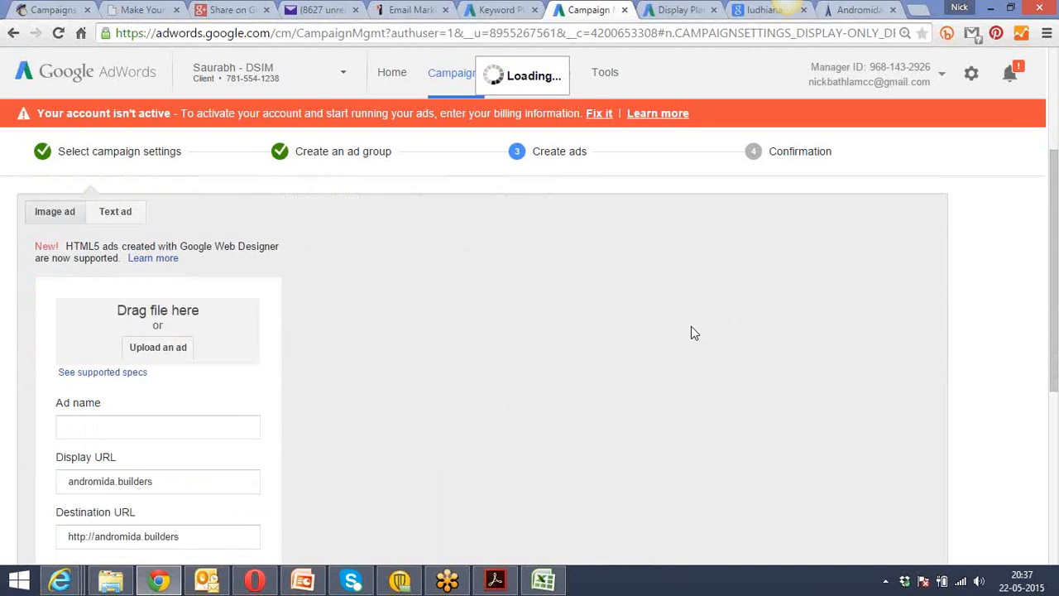
pyautogui.scroll(-3, 693, 332)
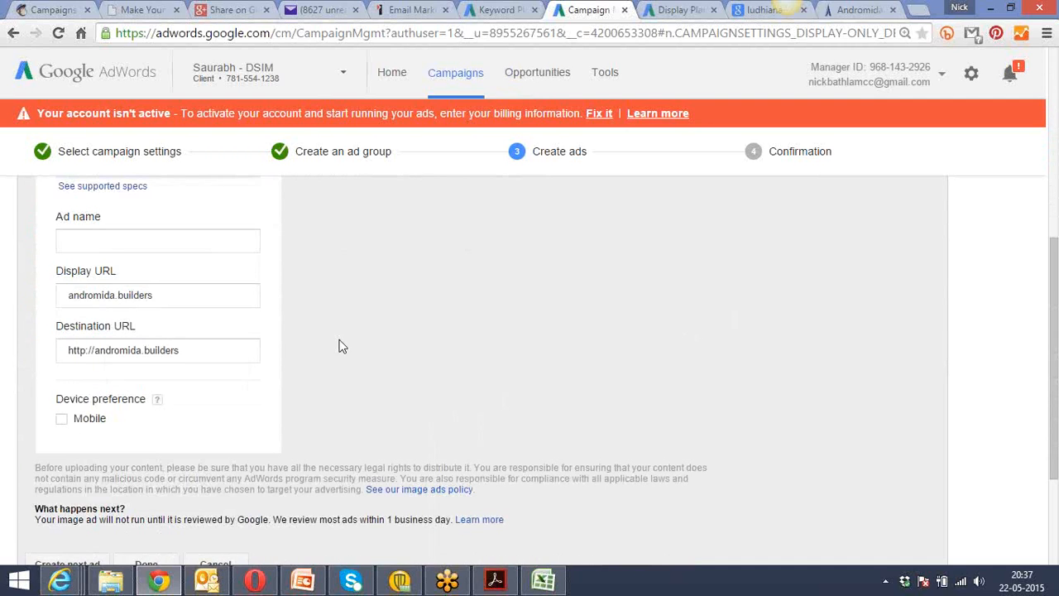
pyautogui.click(213, 354)
pyautogui.hotkey('ctrl', 'a')
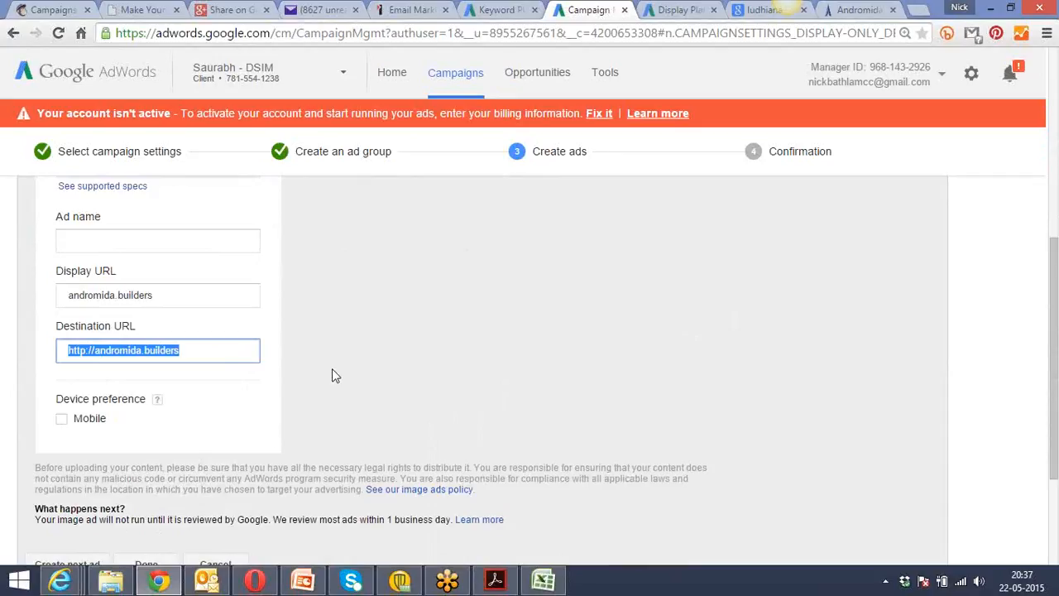
pyautogui.click(165, 242)
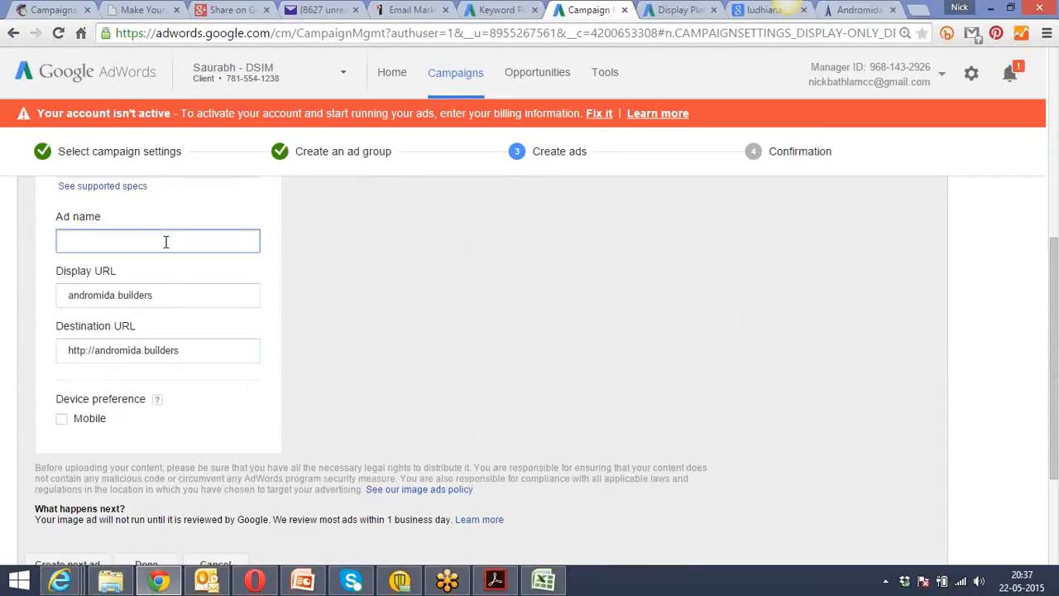
pyautogui.write('delhi flats Ad')
pyautogui.click(362, 300)
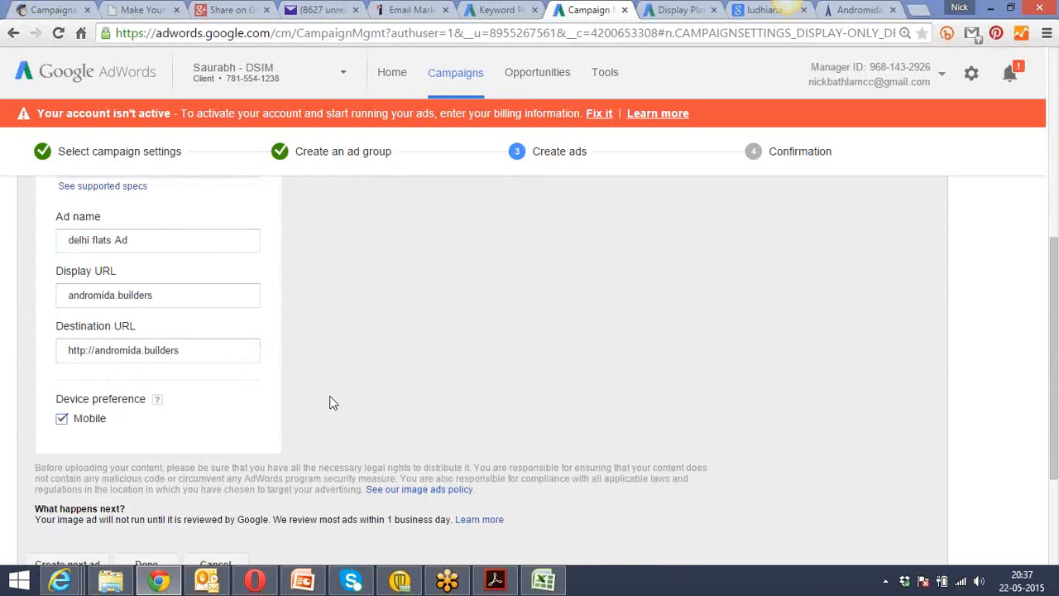
pyautogui.scroll(3, 330, 403)
pyautogui.scroll(2, 331, 402)
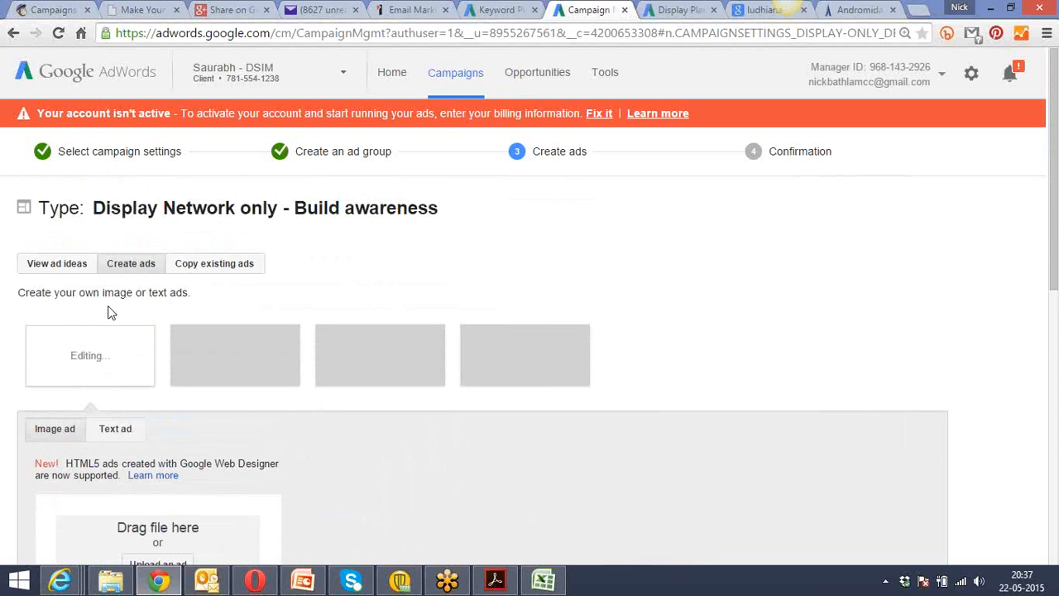
pyautogui.click(74, 266)
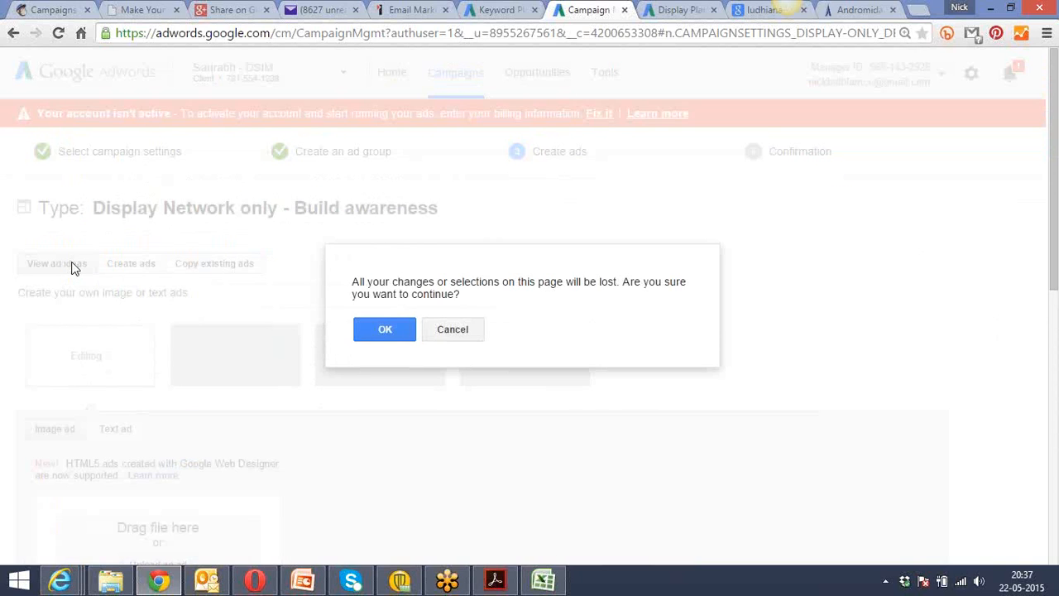
pyautogui.click(384, 330)
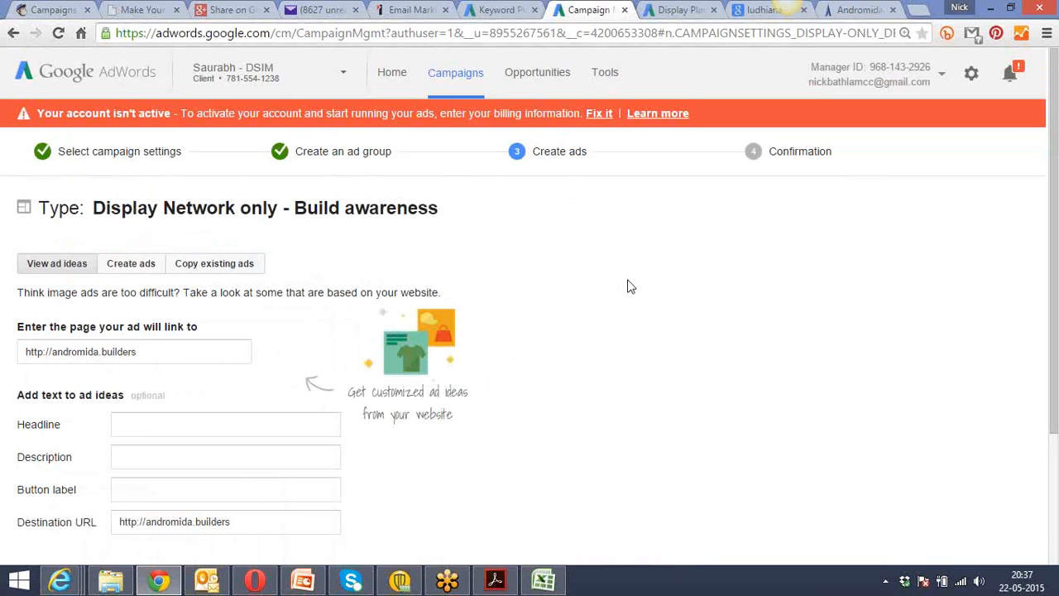
pyautogui.scroll(-2, 629, 293)
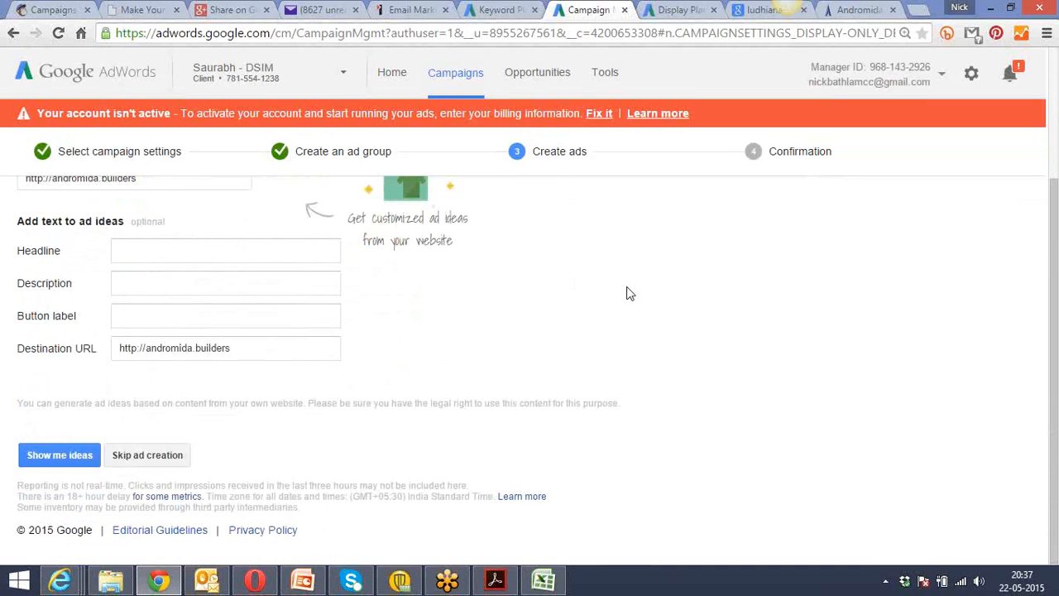
pyautogui.click(72, 458)
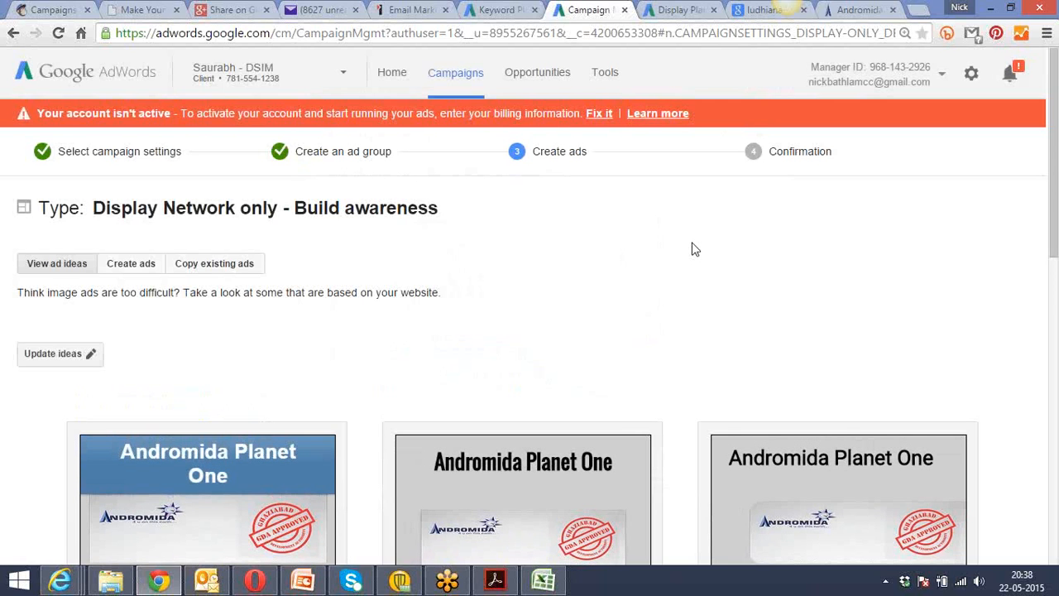
# Look through the generated ad designs and load more of them down to the end of the list.
pyautogui.scroll(-2, 695, 250)
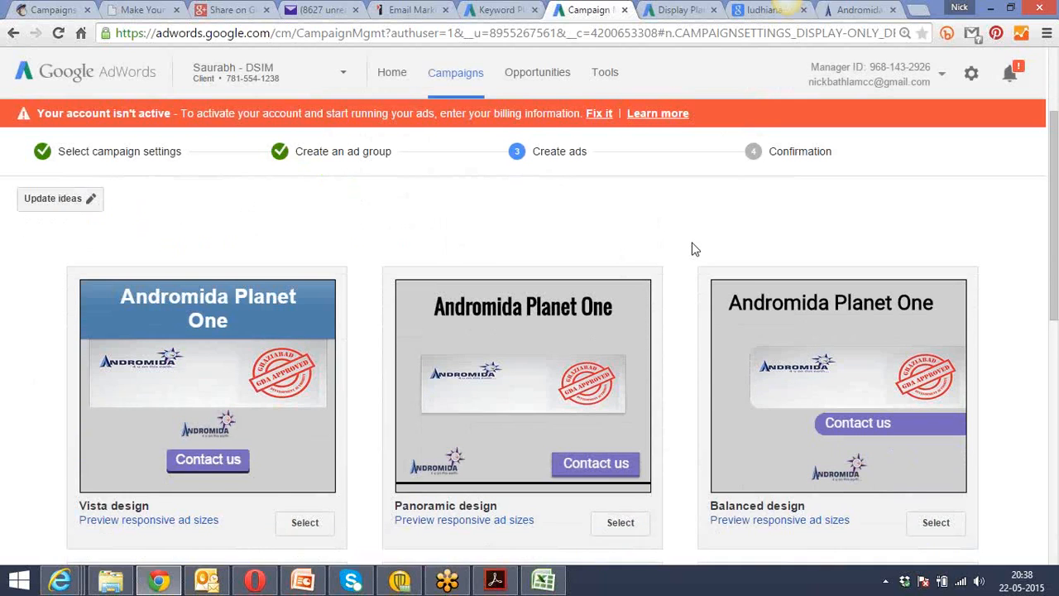
pyautogui.scroll(-3, 696, 250)
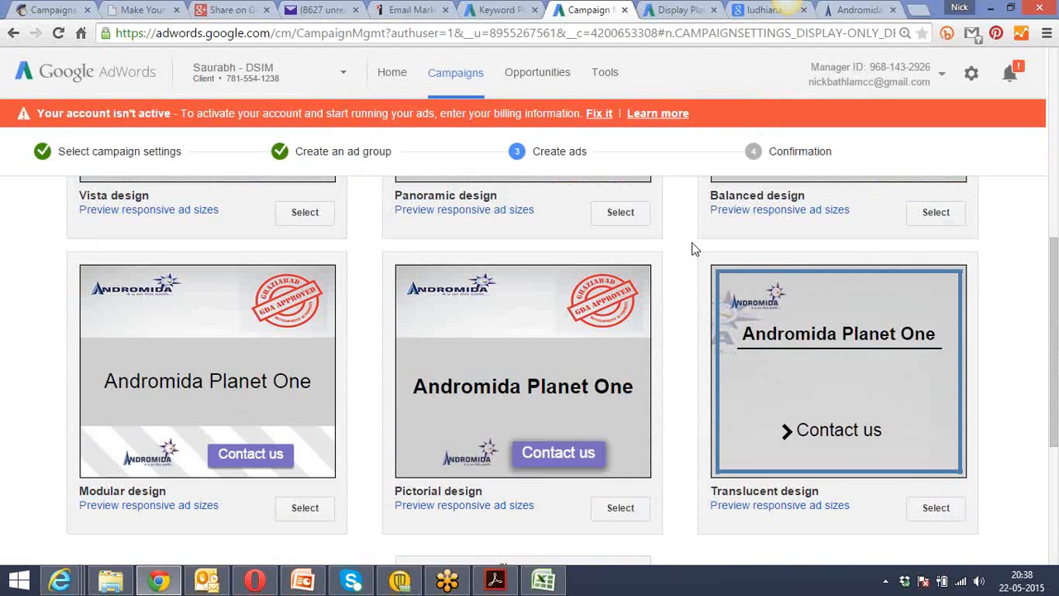
pyautogui.scroll(-3, 695, 250)
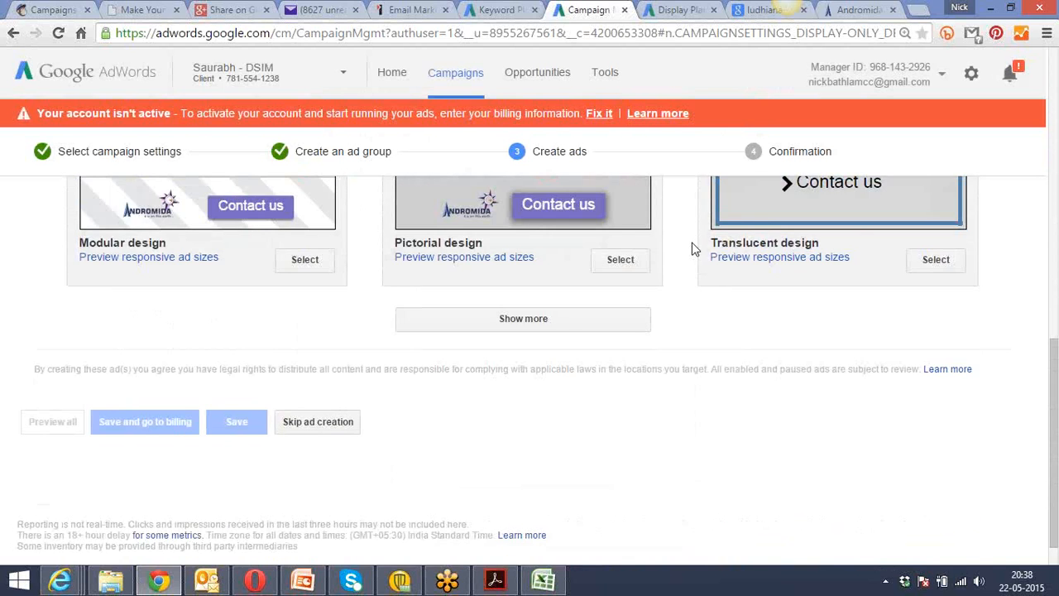
pyautogui.click(513, 324)
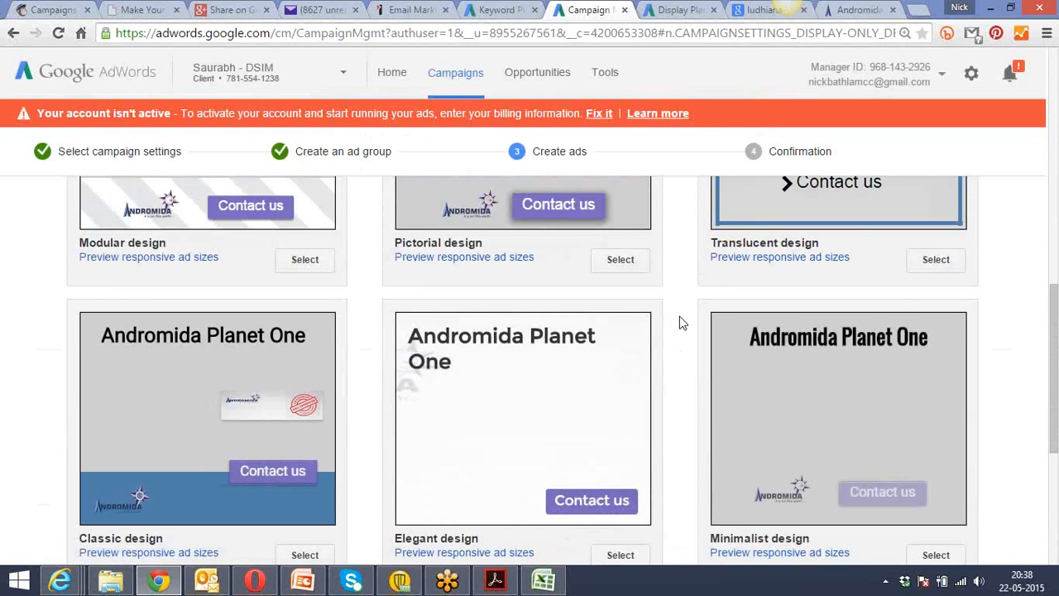
pyautogui.scroll(-3, 681, 323)
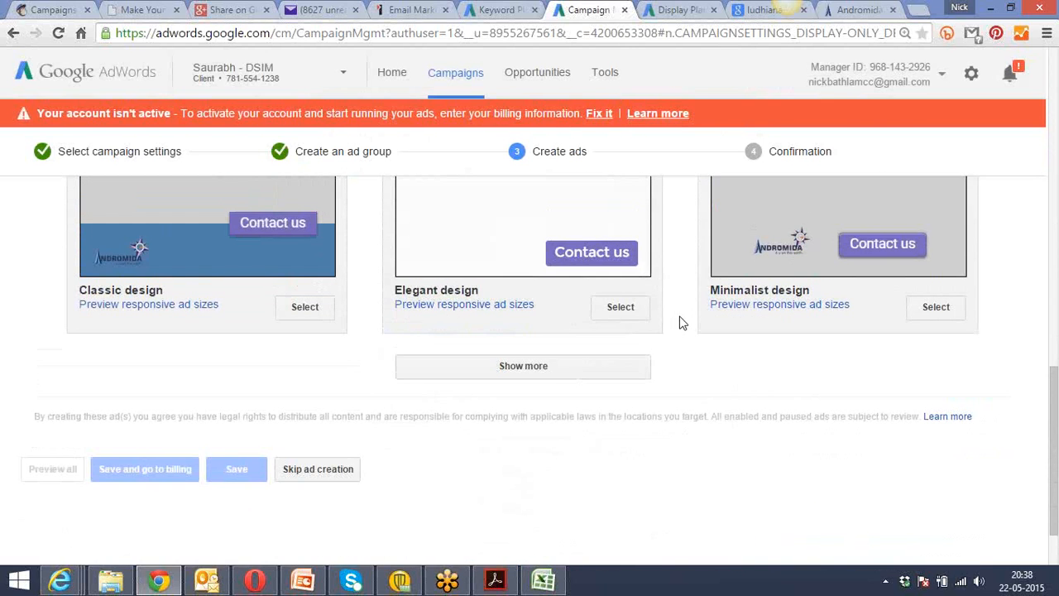
pyautogui.click(539, 365)
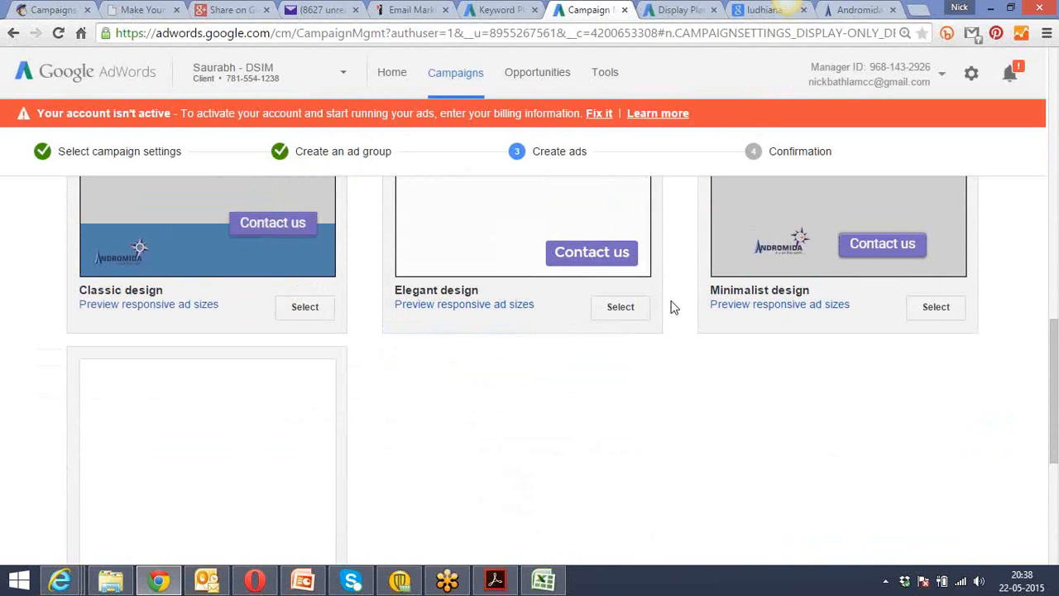
# Look back through the generated ad designs and select the Pictorial design for the campaign.
pyautogui.scroll(-4, 675, 308)
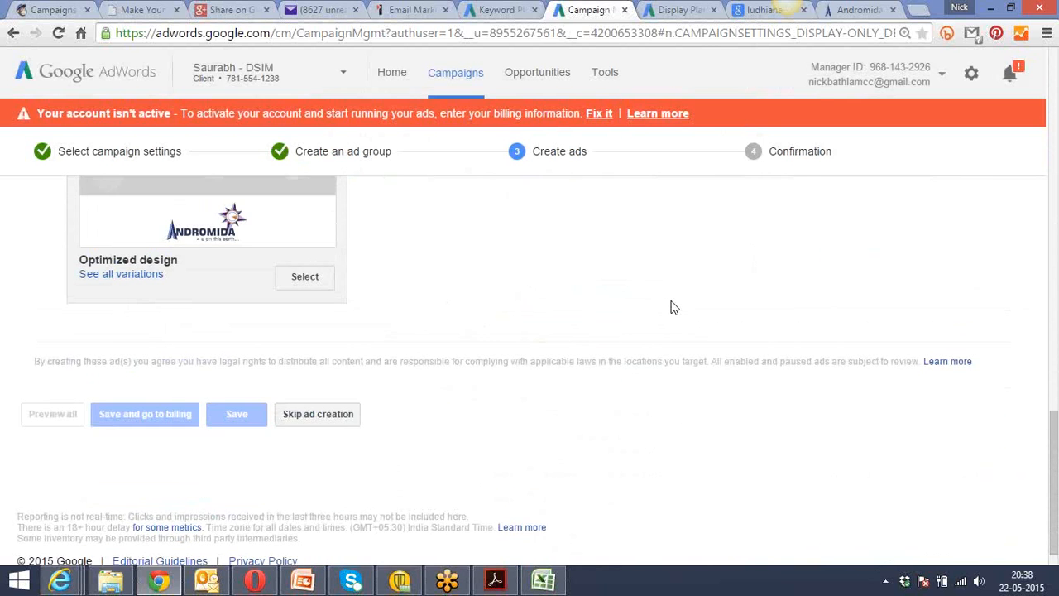
pyautogui.scroll(3, 674, 308)
pyautogui.scroll(5, 675, 308)
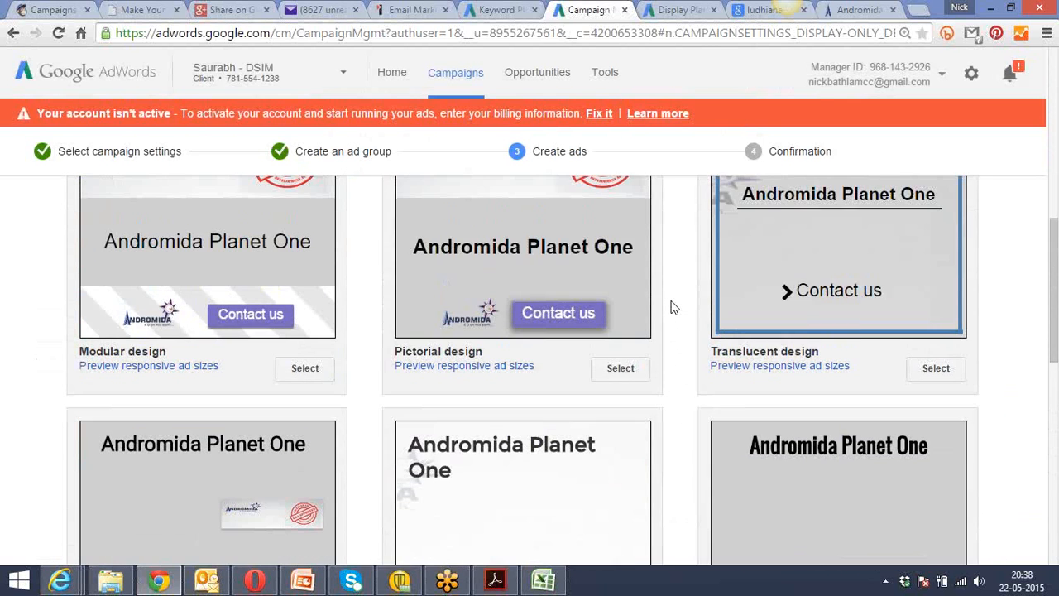
pyautogui.scroll(1, 675, 308)
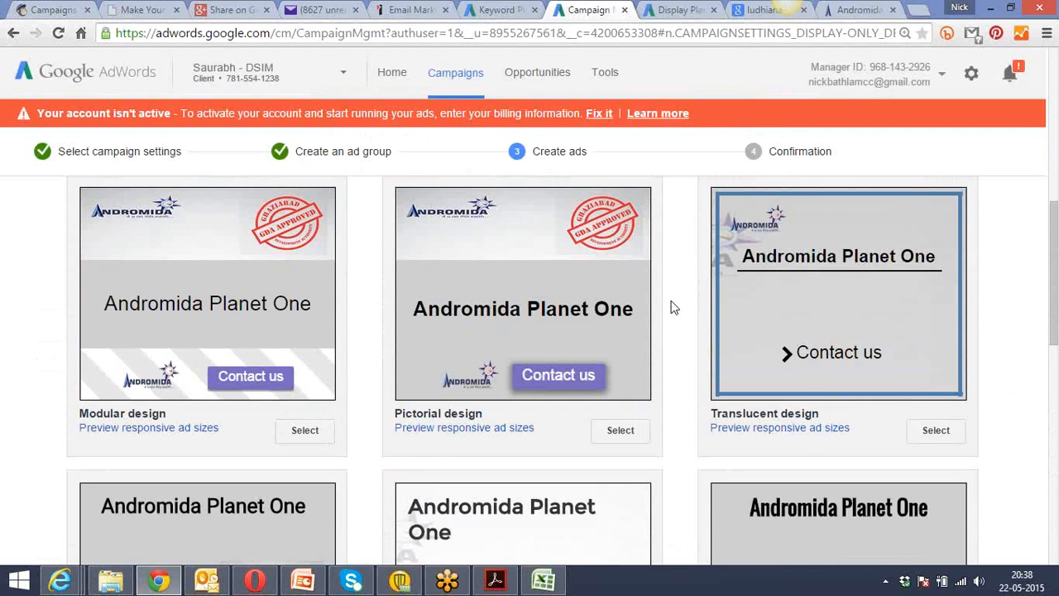
pyautogui.scroll(1, 675, 308)
pyautogui.moveTo(612, 459)
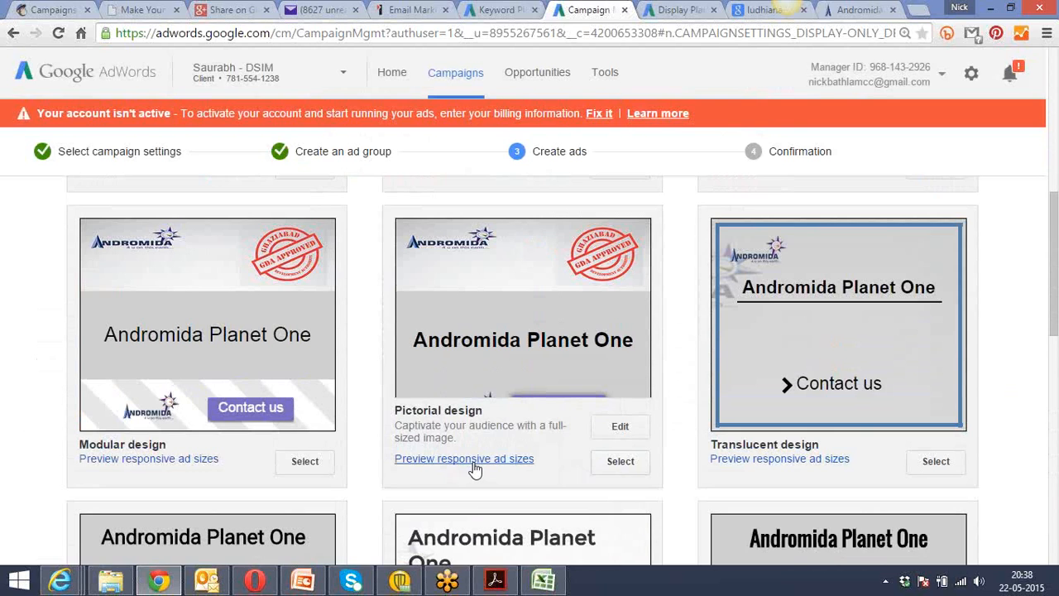
pyautogui.click(615, 462)
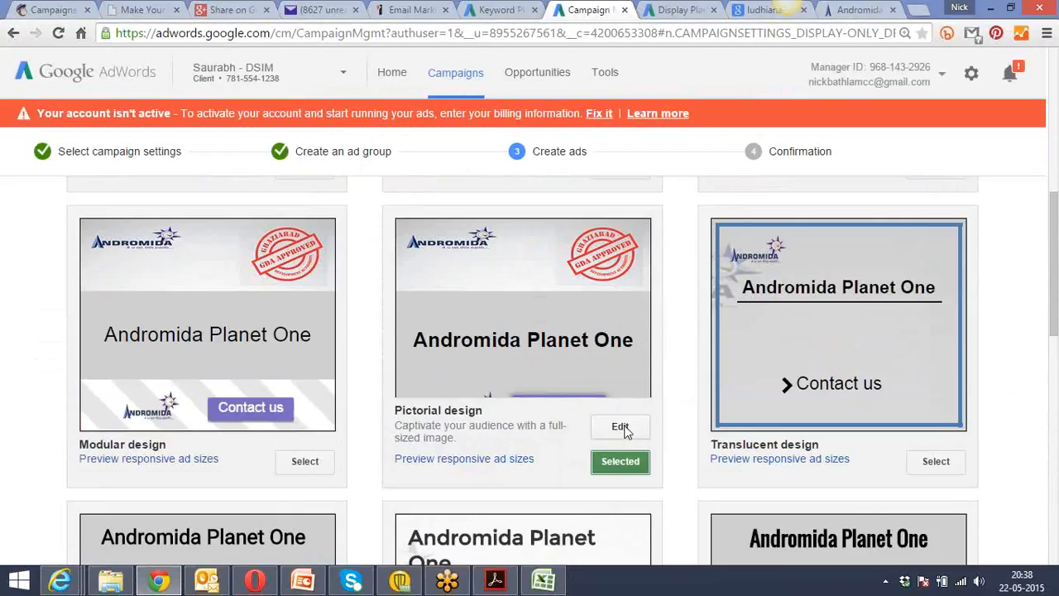
# Open the Pictorial design in the editor, review its description, product image options, URLs and ad name, and accept the ad.
pyautogui.click(620, 429)
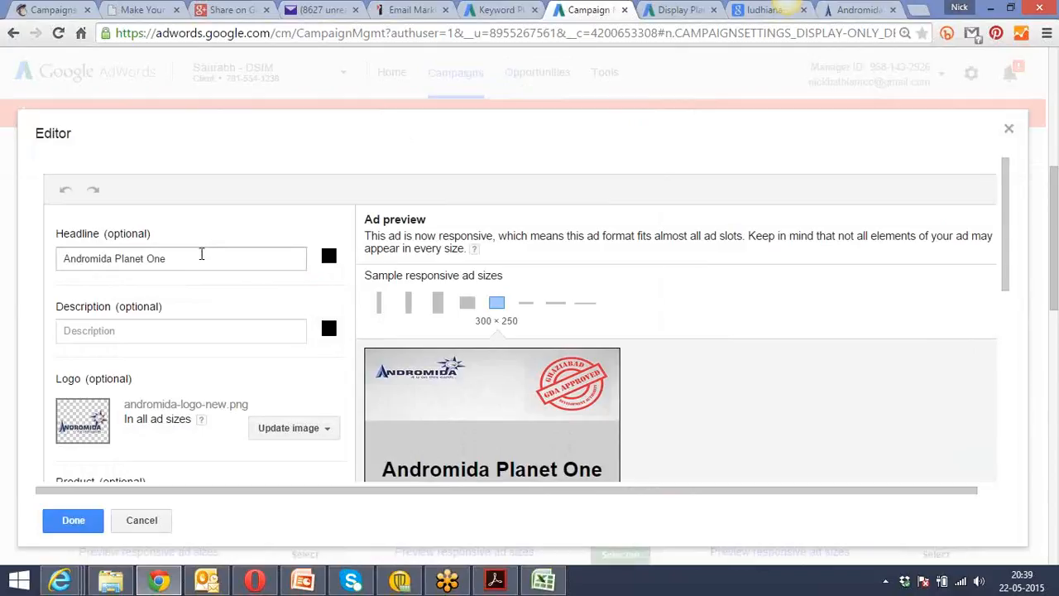
pyautogui.click(158, 333)
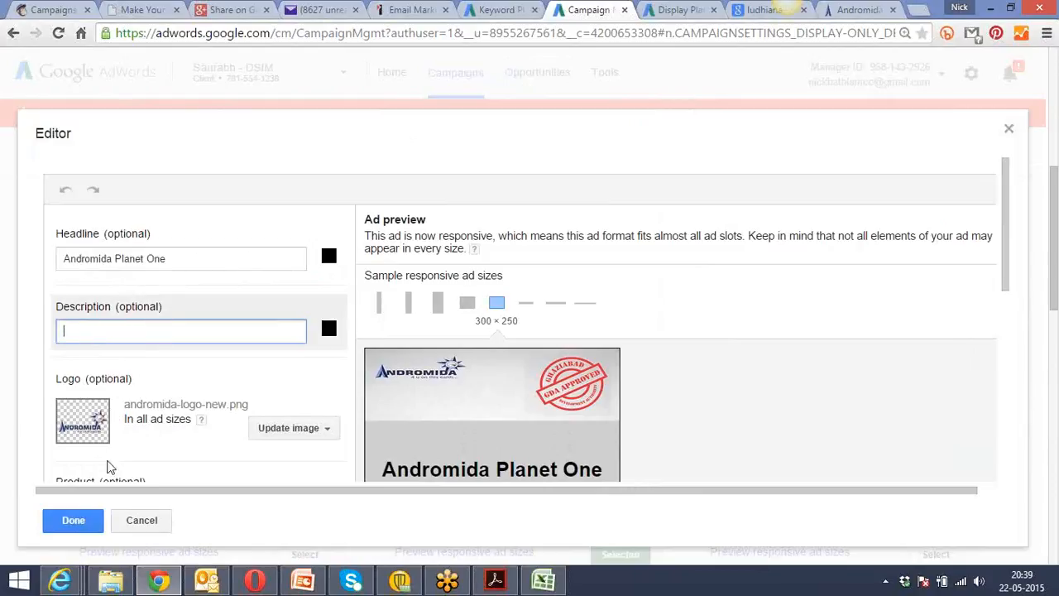
pyautogui.click(1015, 78)
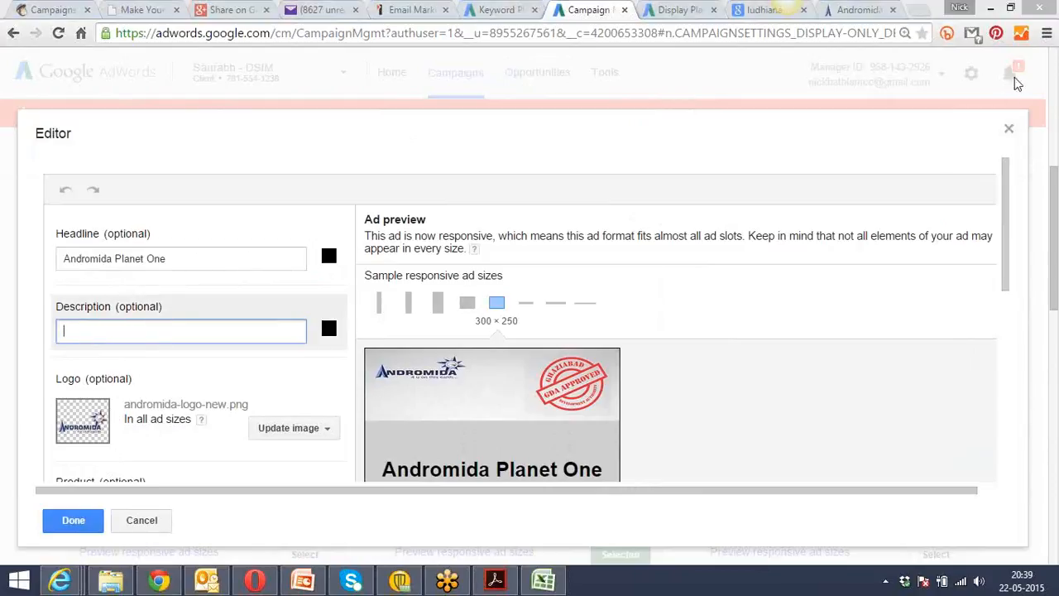
pyautogui.moveTo(1006, 195); pyautogui.dragTo(1012, 235)
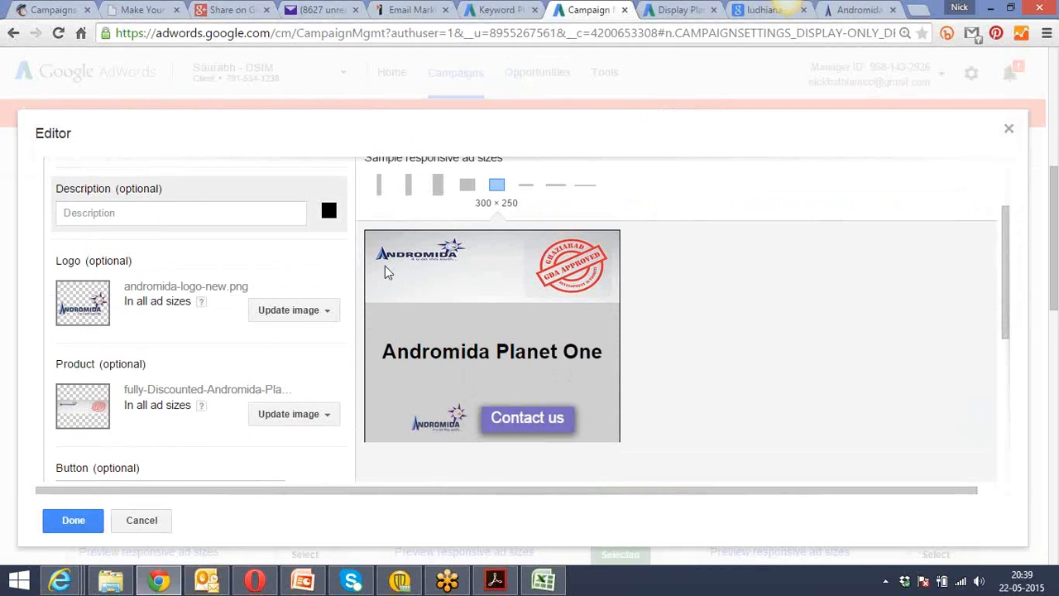
pyautogui.click(329, 414)
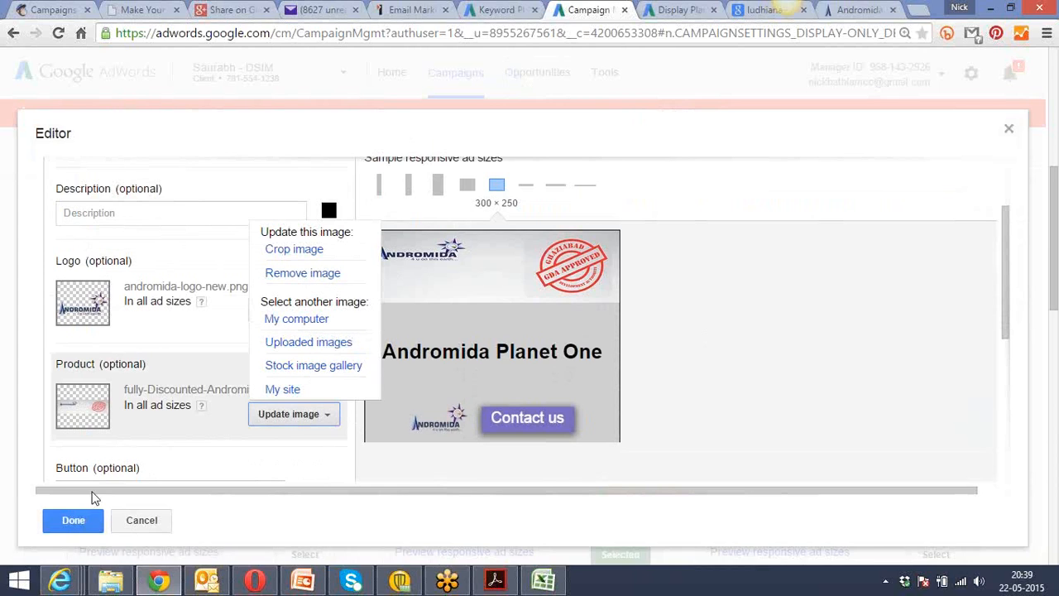
pyautogui.moveTo(1009, 245); pyautogui.dragTo(1021, 407)
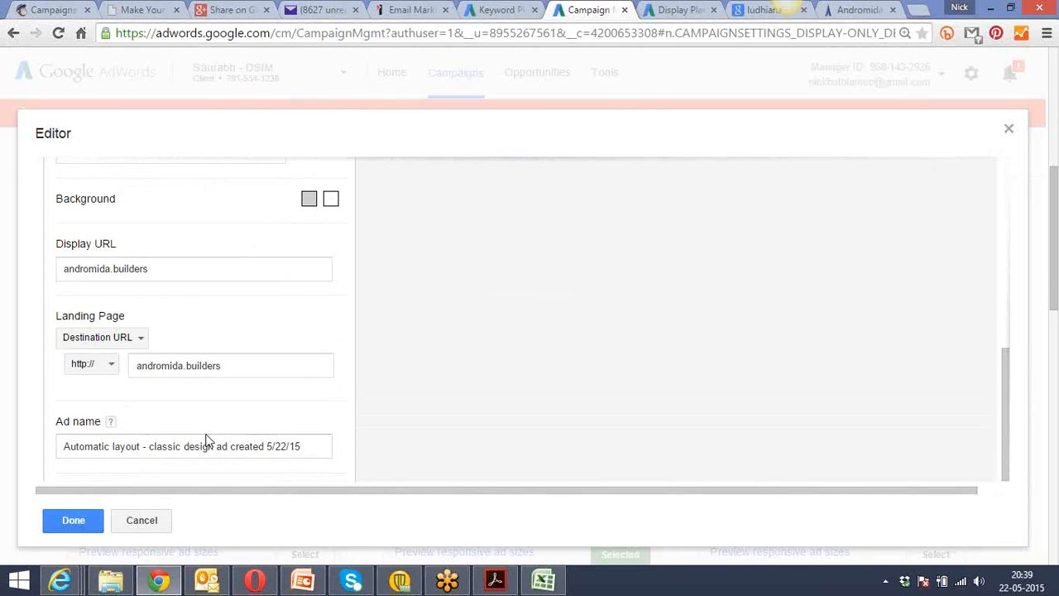
pyautogui.click(73, 520)
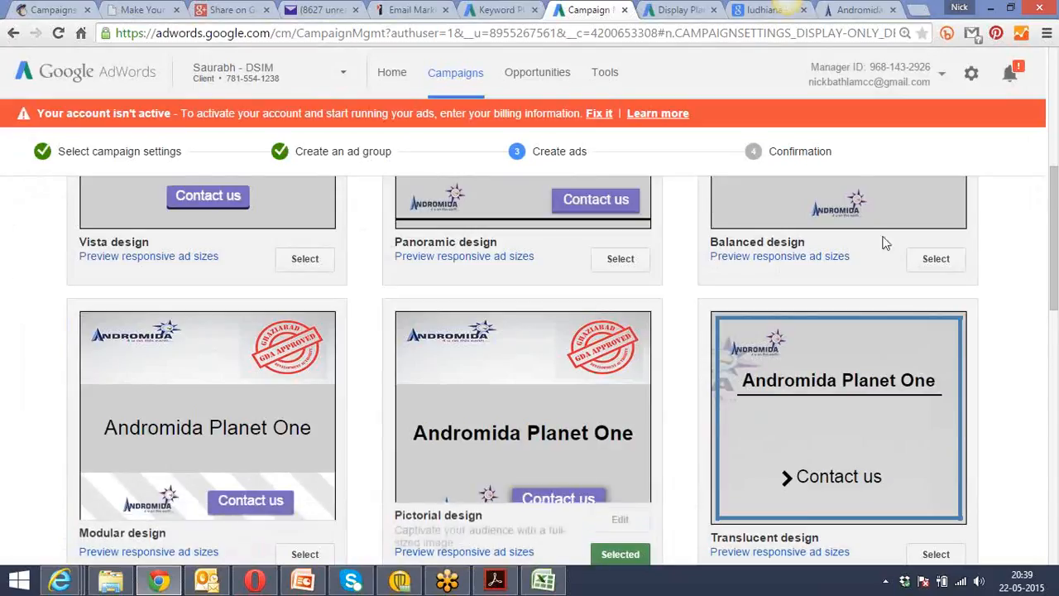
# Save the selected ad without going to billing to complete the display campaign, and view the confirmation page.
pyautogui.moveTo(1053, 204); pyautogui.dragTo(1055, 457)
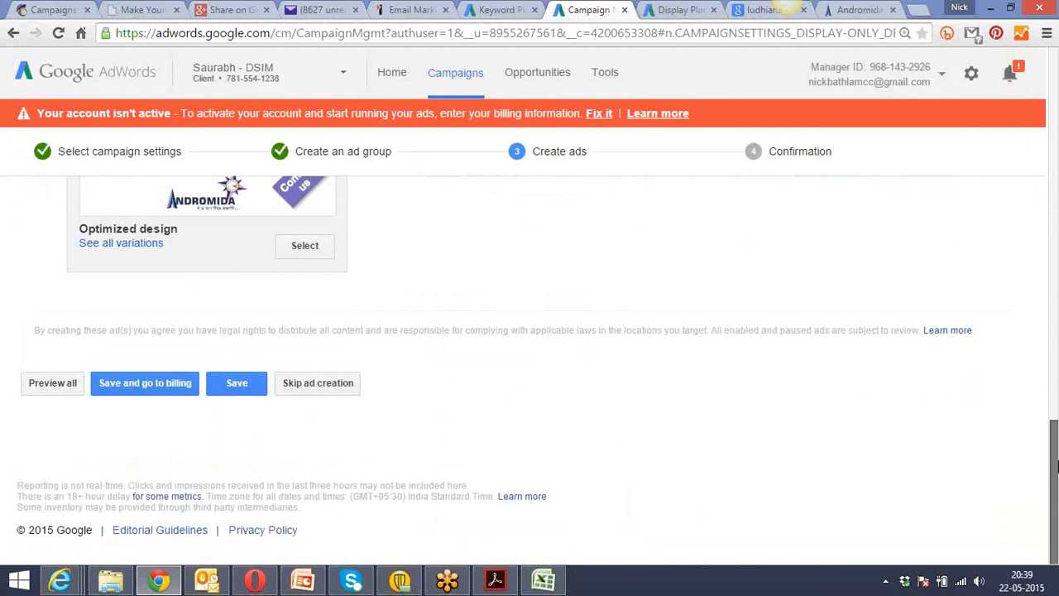
pyautogui.click(233, 384)
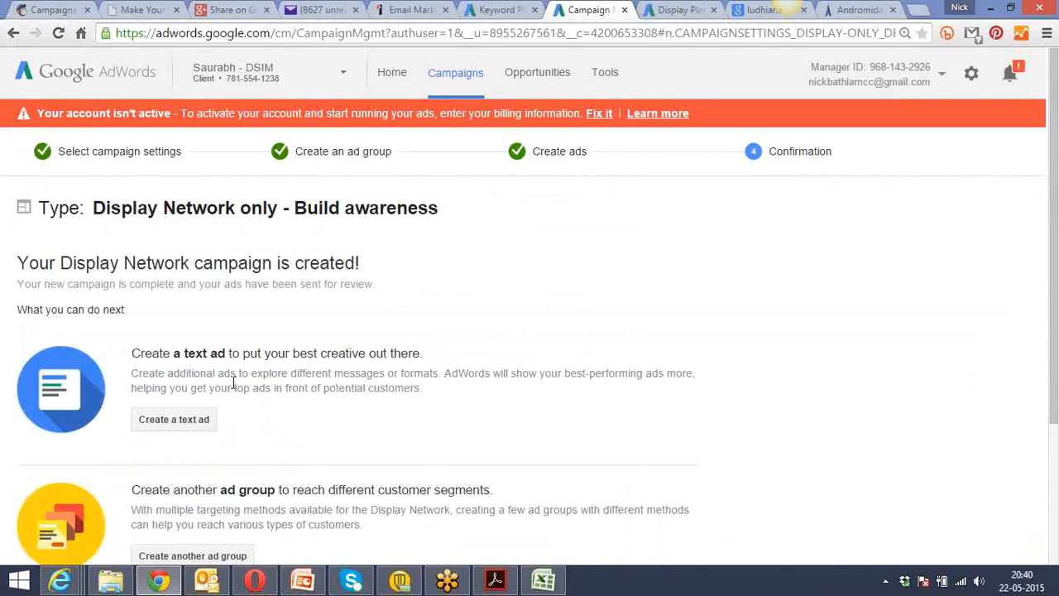
pyautogui.scroll(-3, 583, 337)
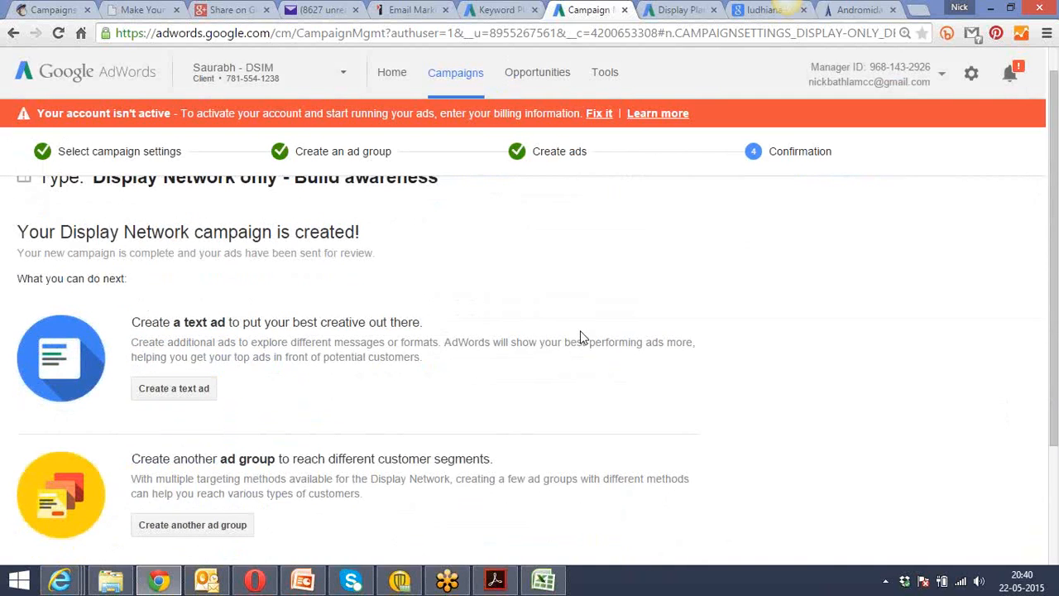
pyautogui.scroll(3, 582, 336)
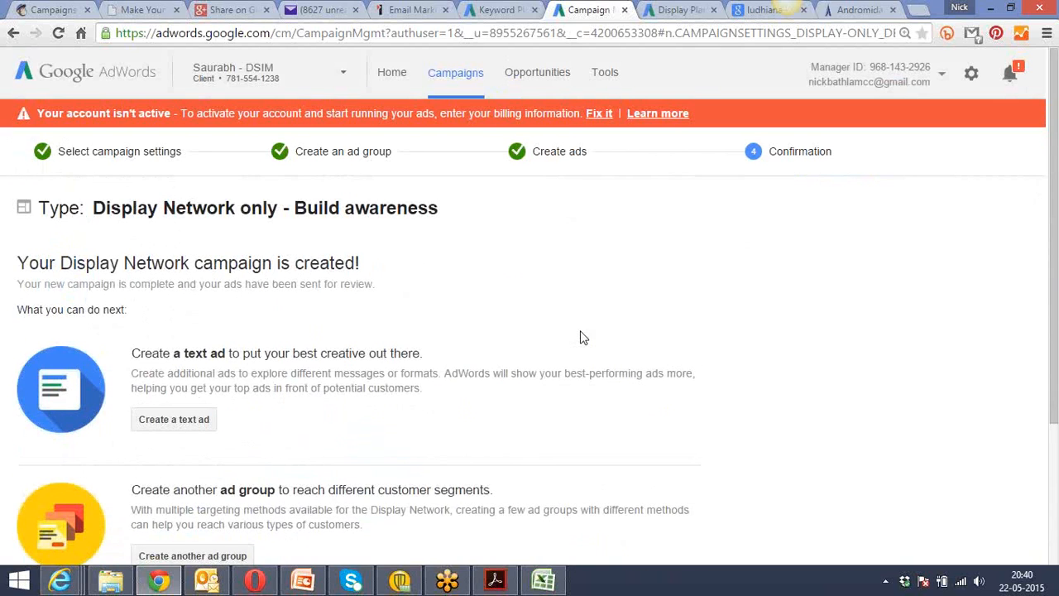
# Switch to Acrobat Reader, close Class_3_Keyword_Types.pdf and return to the campaign confirmation page.
pyautogui.click(497, 584)
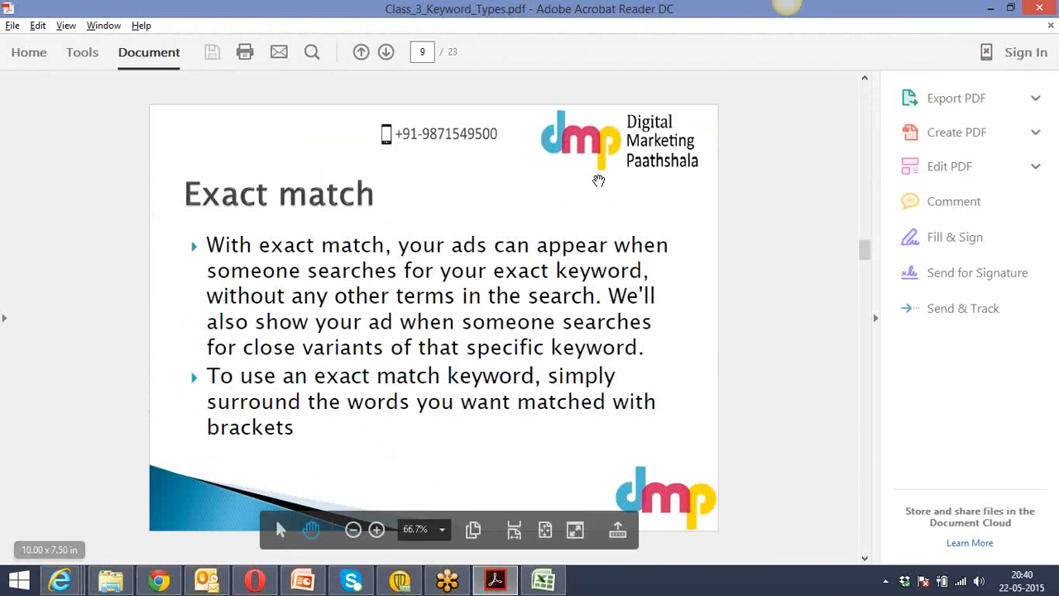
pyautogui.click(1036, 9)
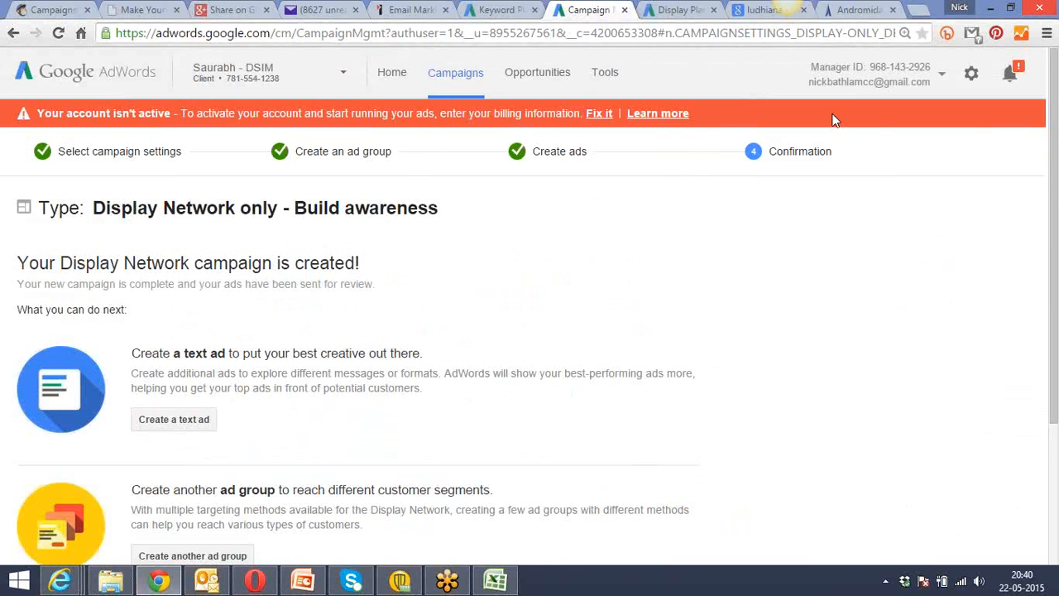
pyautogui.scroll(-3, 600, 248)
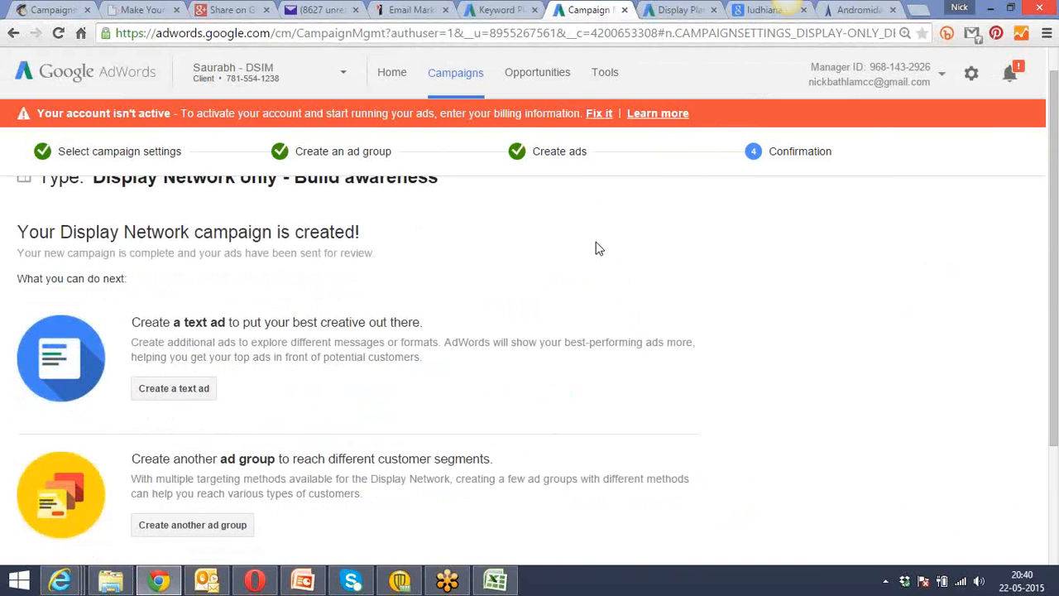
pyautogui.scroll(2, 600, 248)
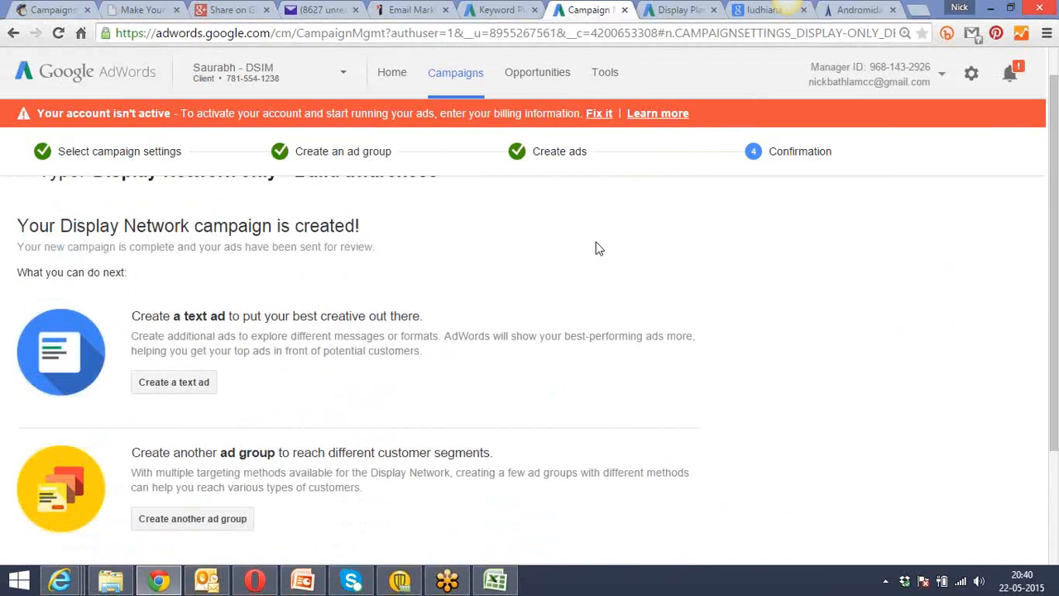
pyautogui.scroll(1, 599, 249)
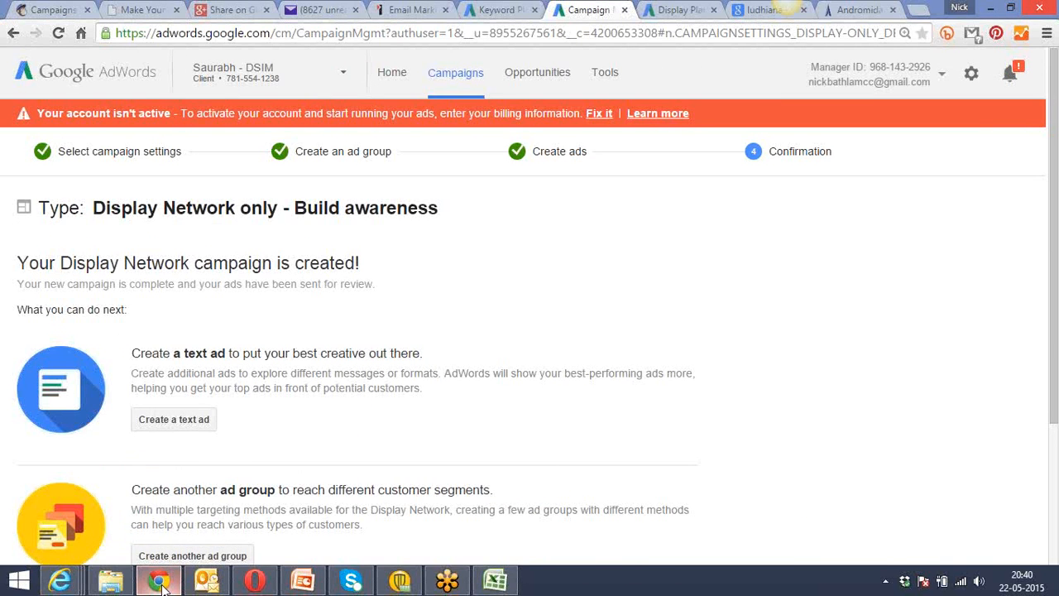
# Open Class_6_Landing_Pages_Google Adwords.pdf from the Google Adwords class notes folder in File Explorer.
pyautogui.moveTo(111, 580)
pyautogui.click(116, 523)
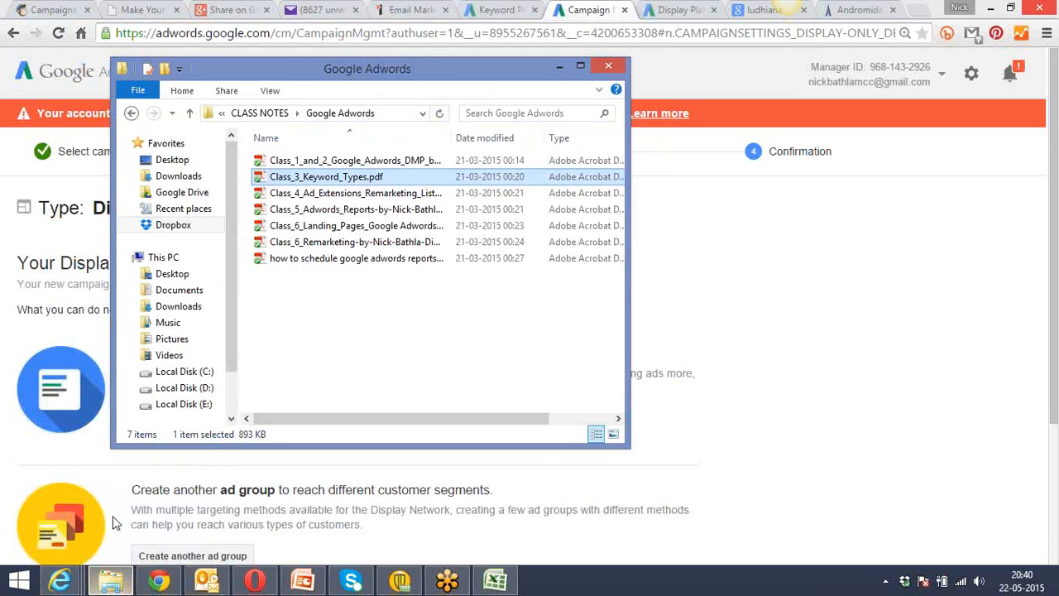
pyautogui.doubleClick(336, 226)
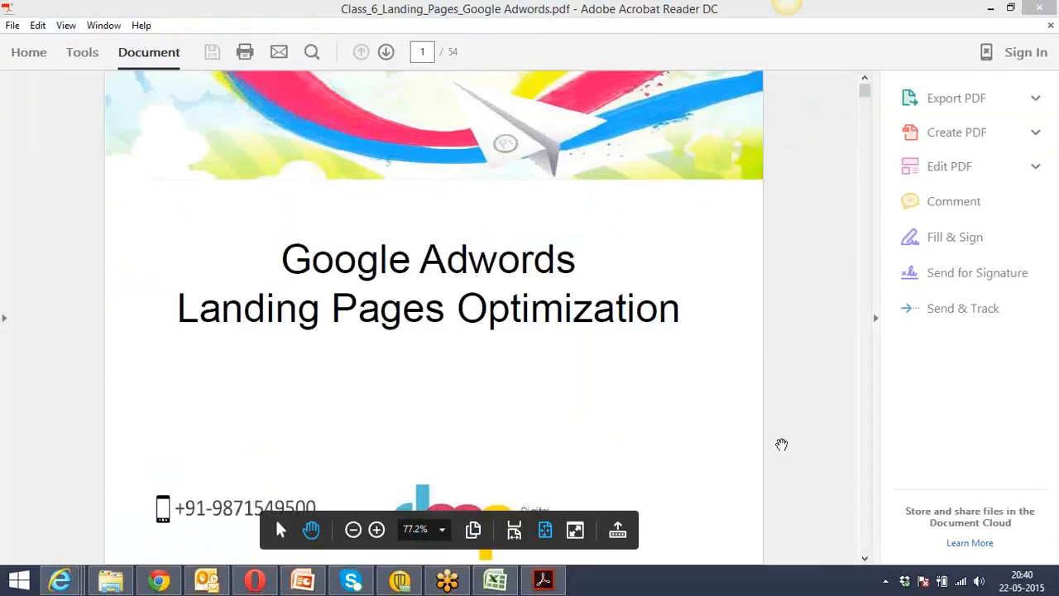
pyautogui.click(781, 444)
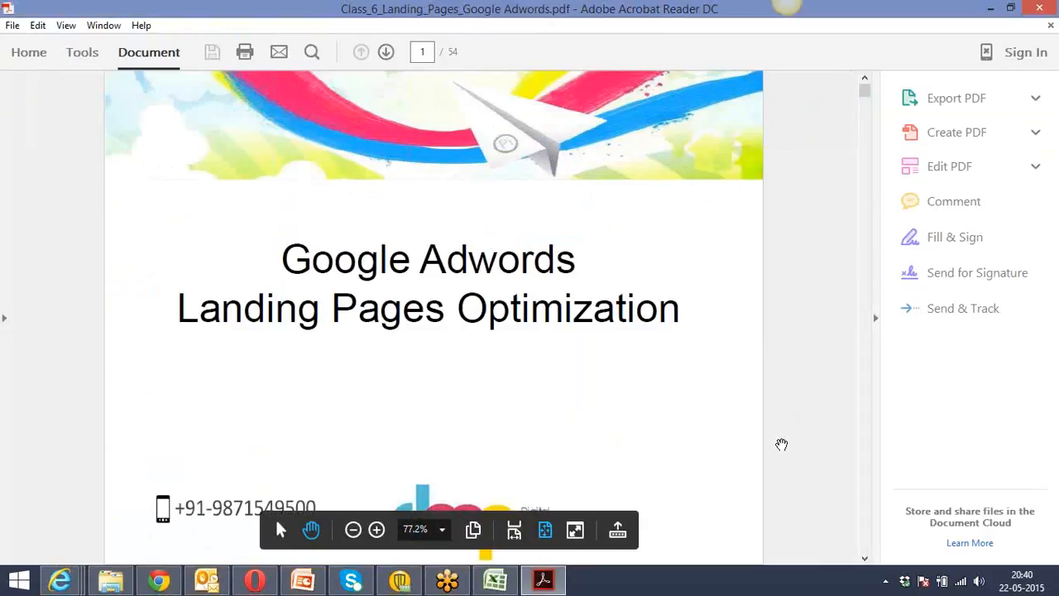
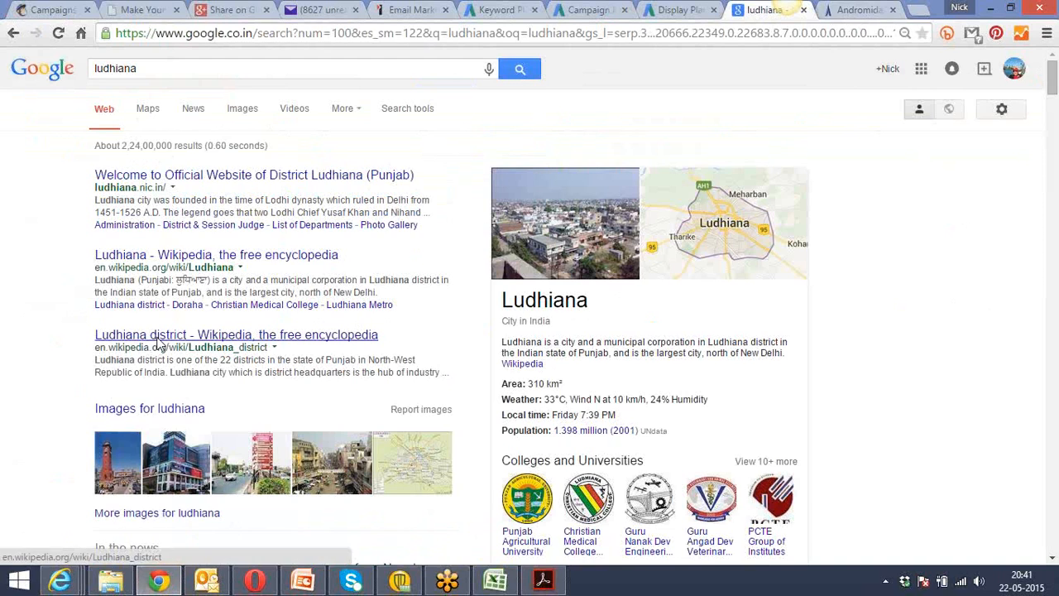
# Open the Ludhiana district Wikipedia article from the search results, and bring the landing pages PDF forward in Acrobat Reader.
pyautogui.click(159, 340)
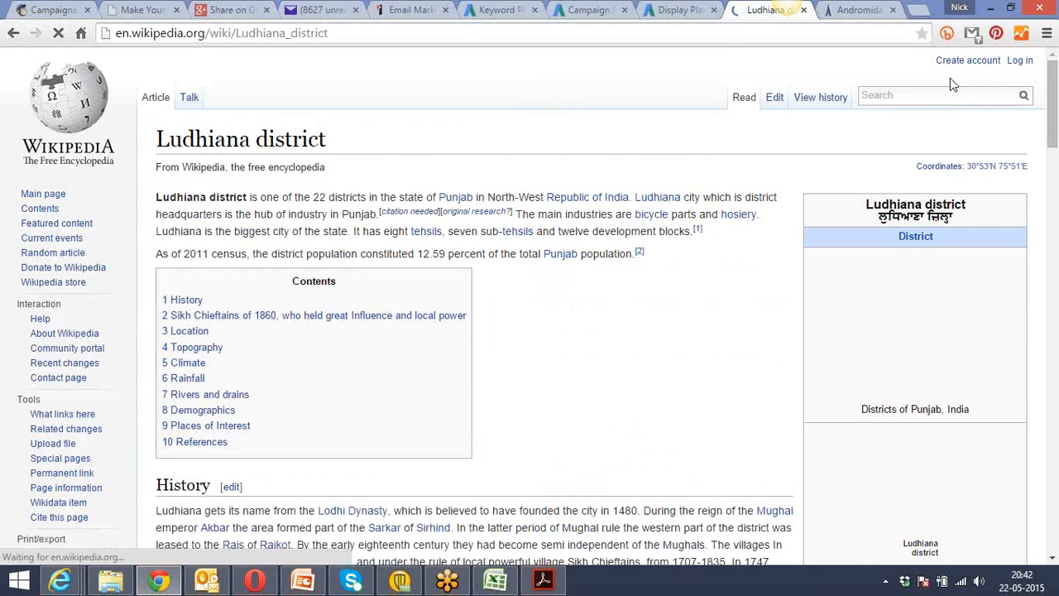
pyautogui.moveTo(1054, 95); pyautogui.dragTo(1056, 71)
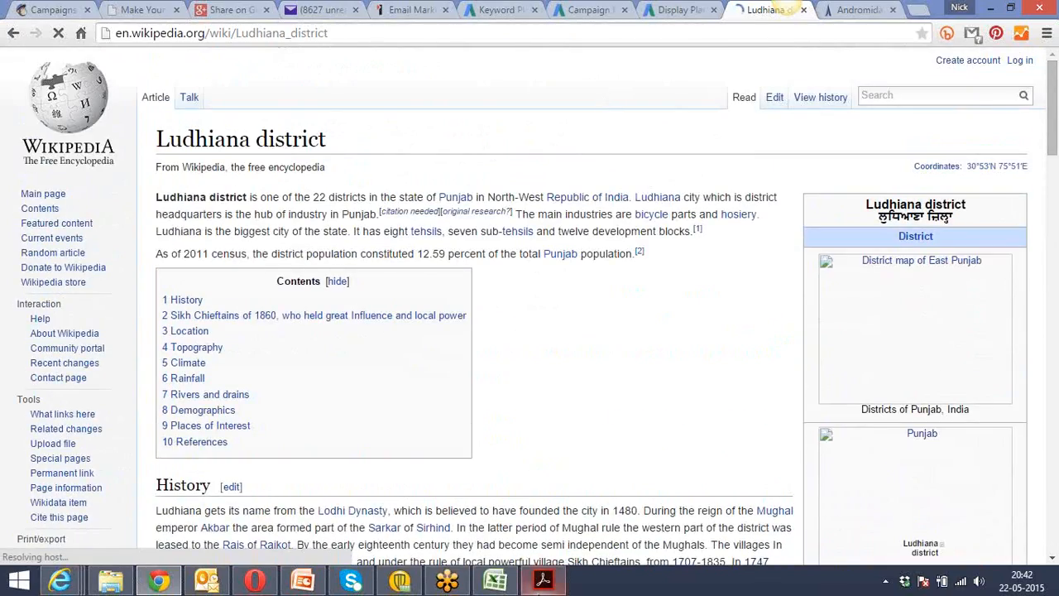
pyautogui.click(543, 581)
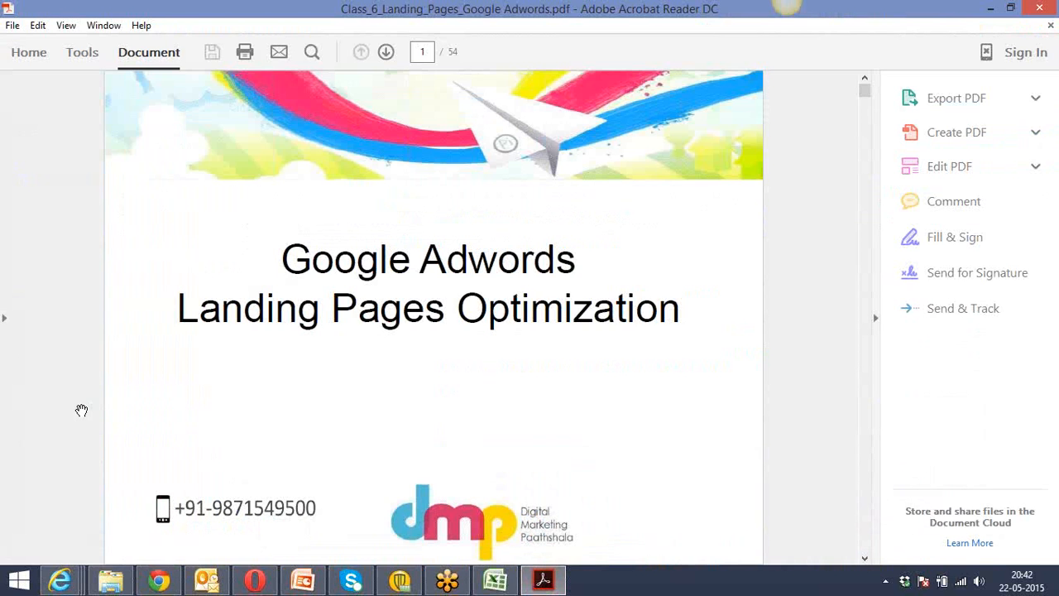
pyautogui.click(148, 591)
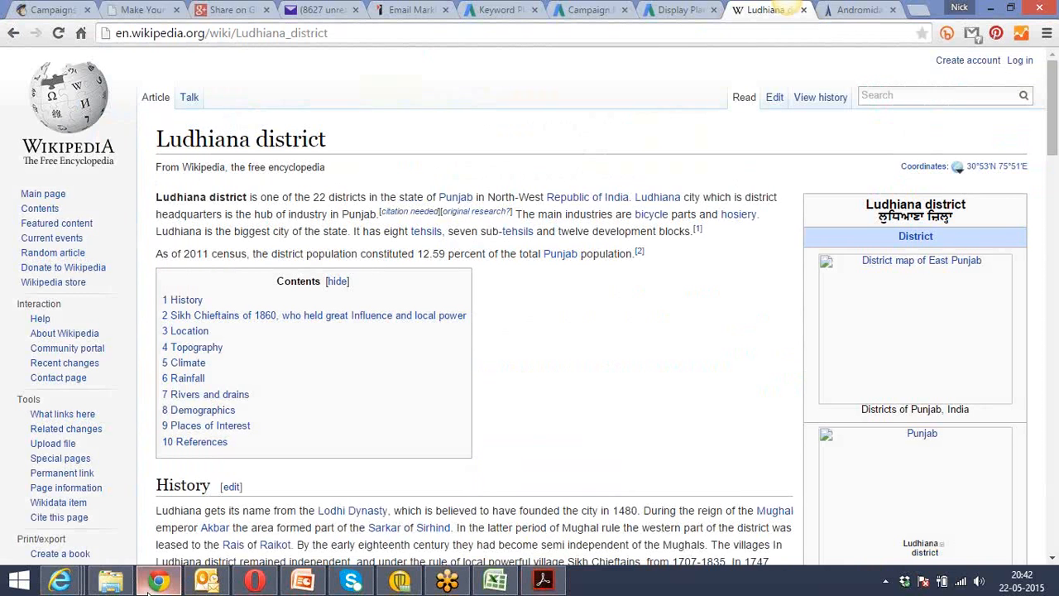
pyautogui.click(920, 11)
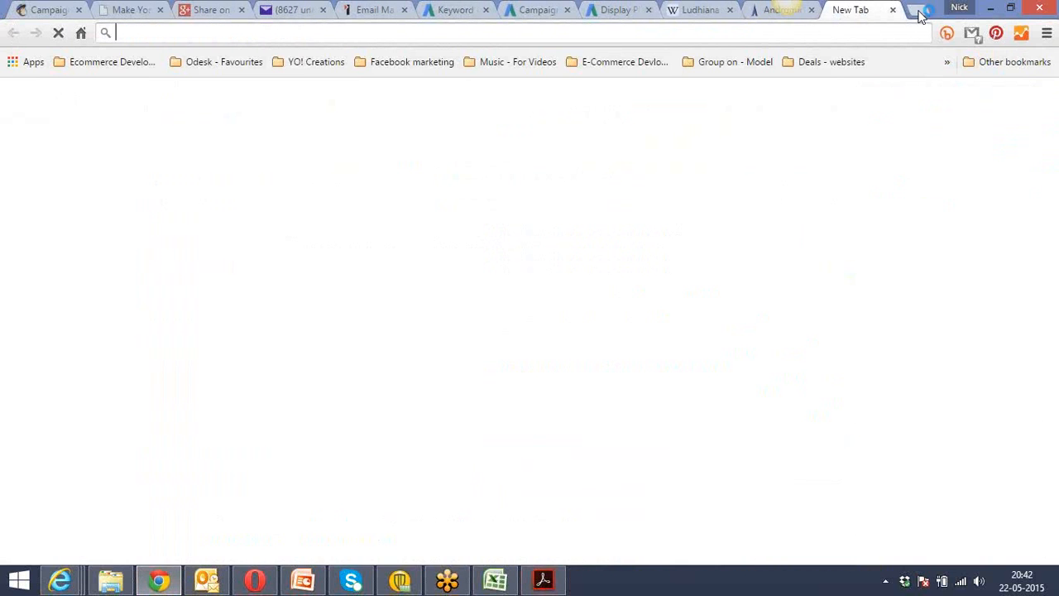
pyautogui.write('wi')
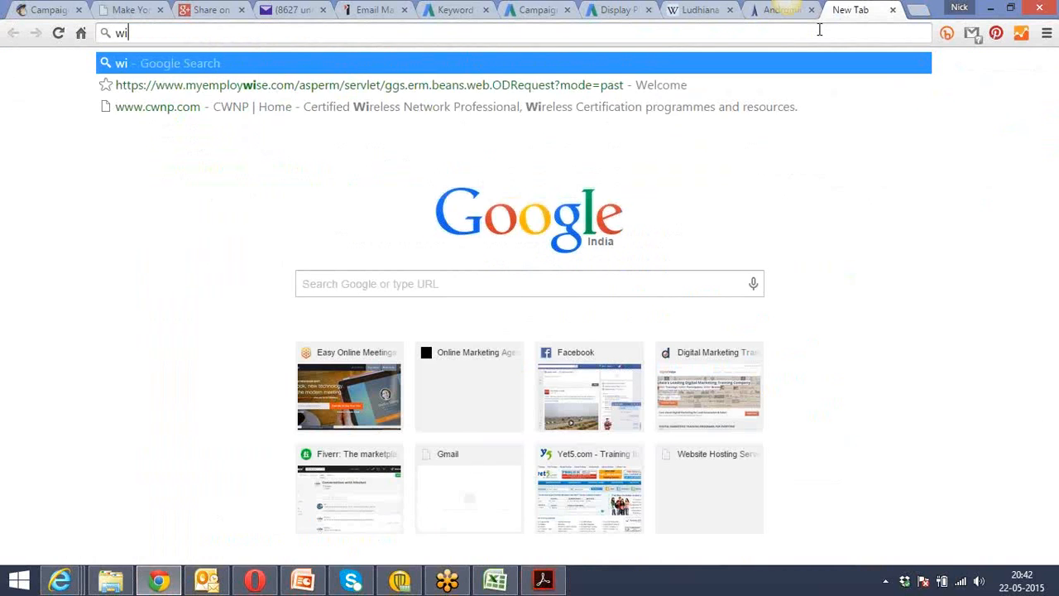
pyautogui.write('x')
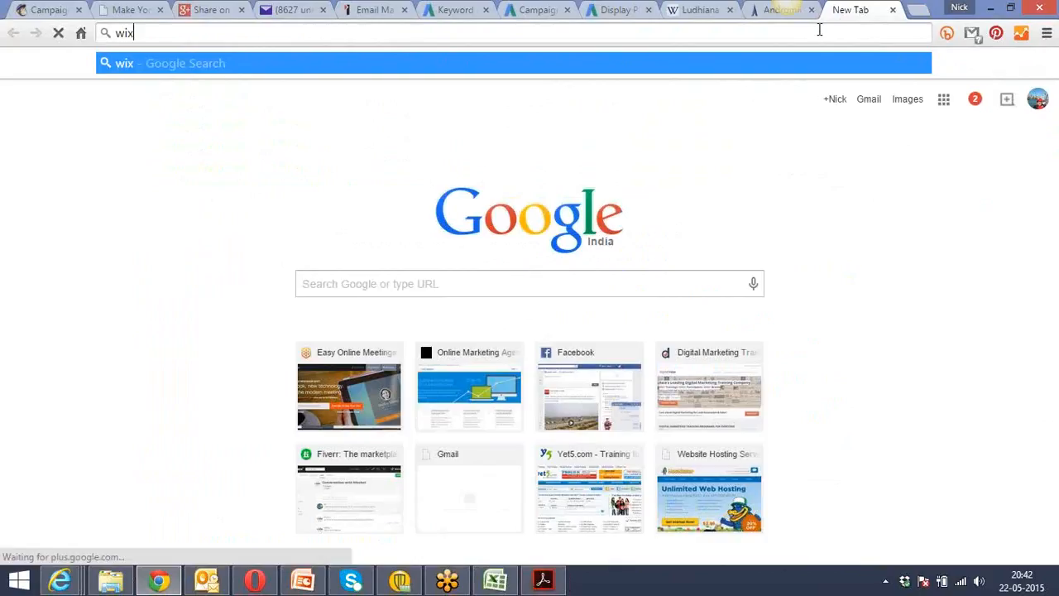
pyautogui.press('Return')
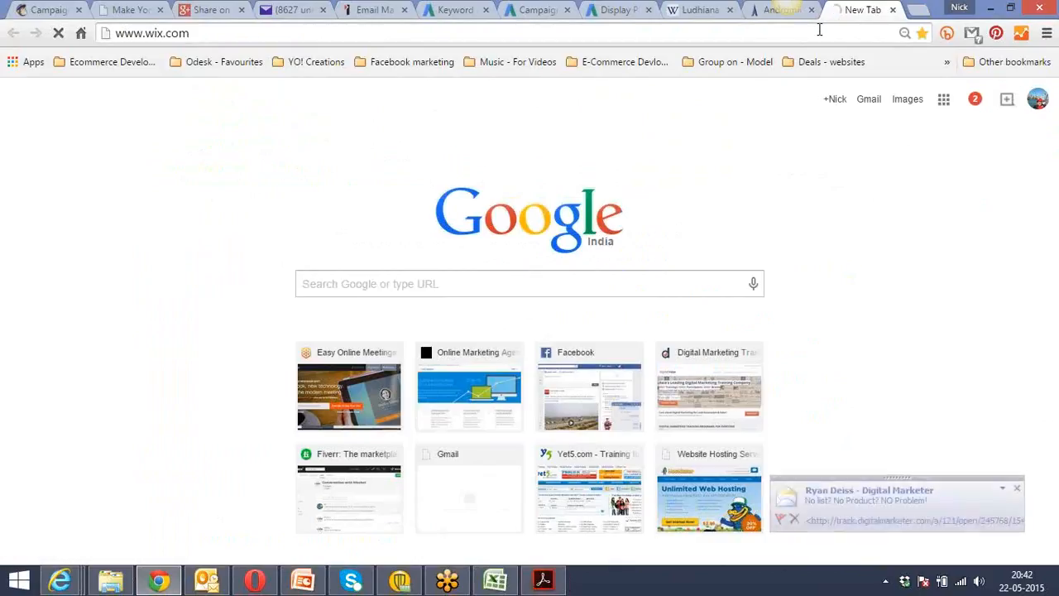
pyautogui.click(1016, 489)
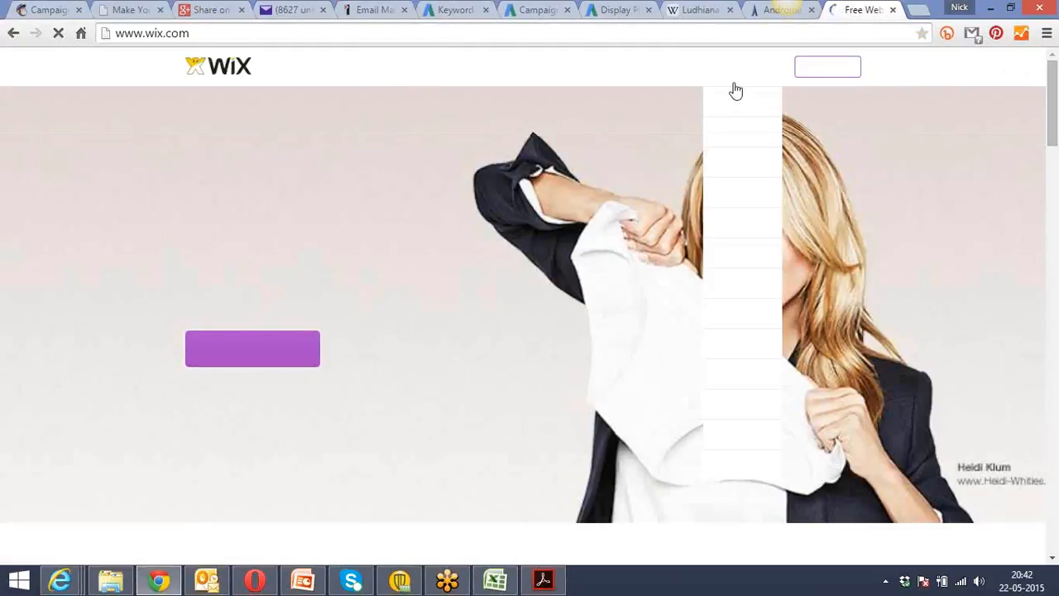
pyautogui.click(587, 30)
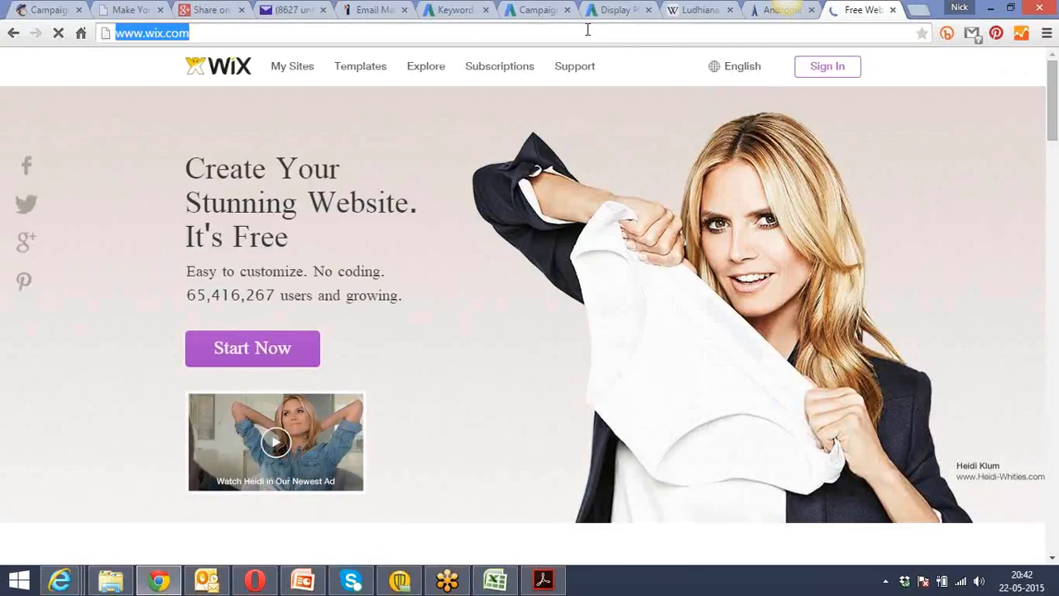
pyautogui.click(870, 340)
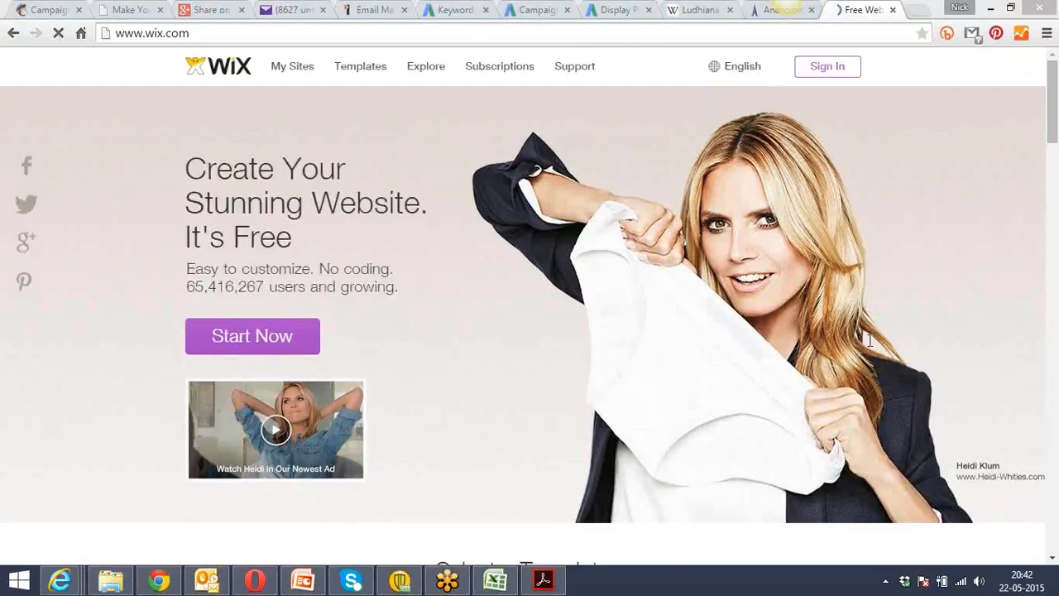
# Open instapage.com in another new tab and log in to reach the account dashboard.
pyautogui.click(916, 11)
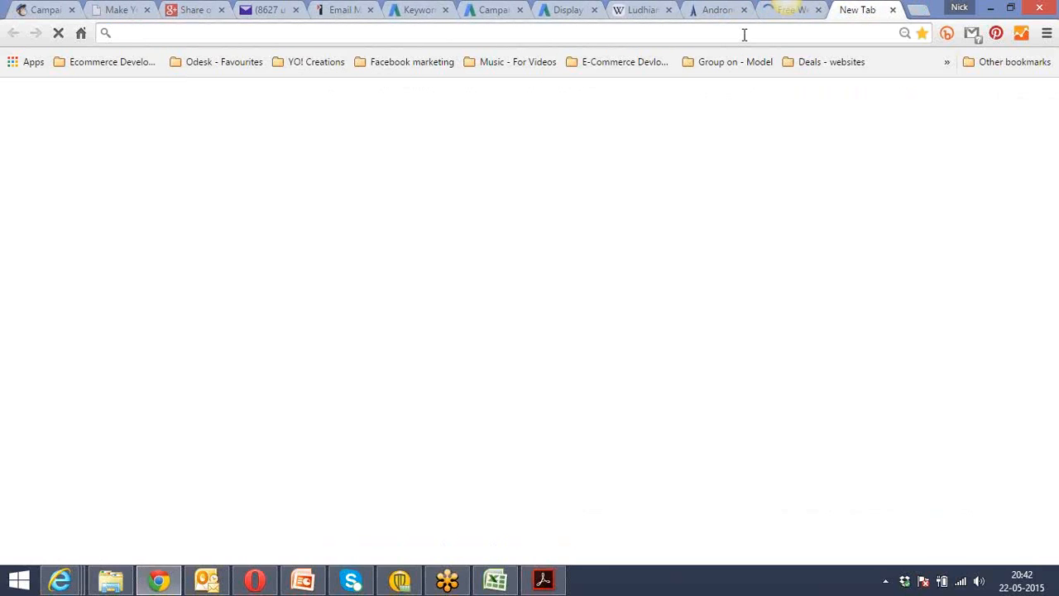
pyautogui.write('inst')
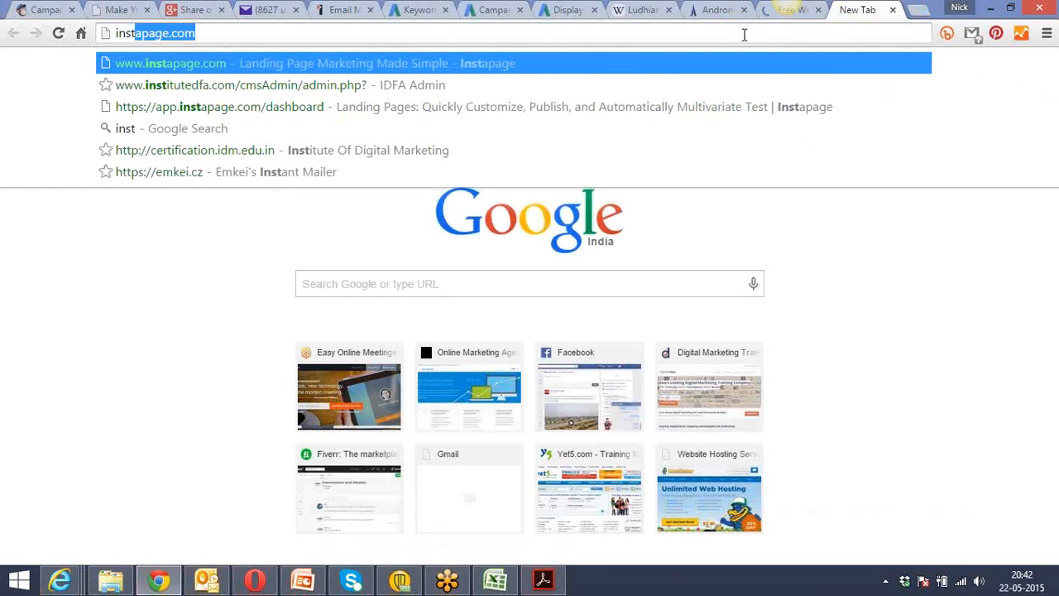
pyautogui.write('apage.com')
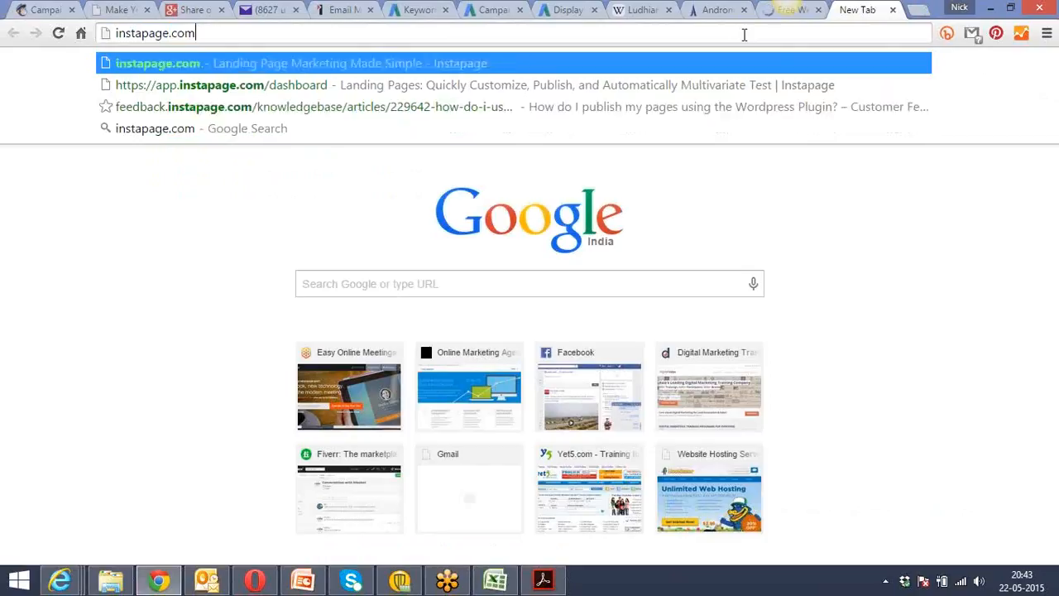
pyautogui.press('Return')
pyautogui.click(659, 28)
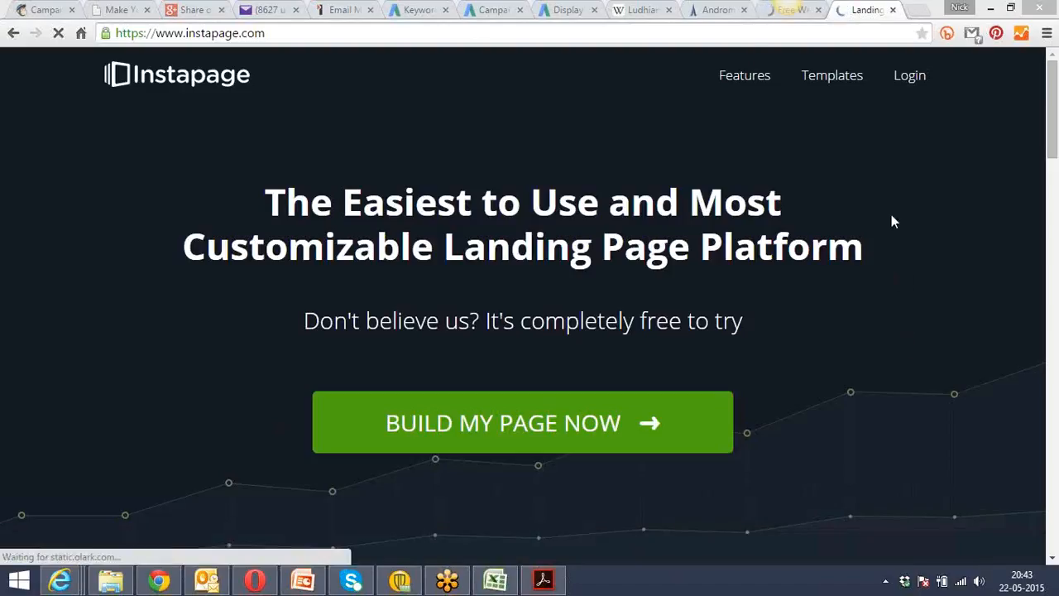
pyautogui.click(750, 35)
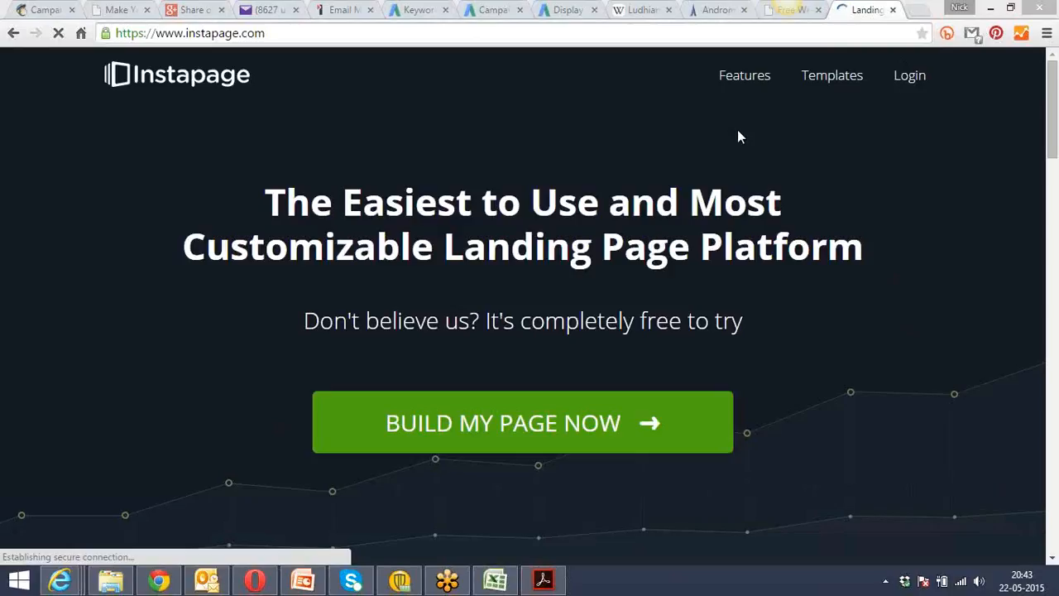
pyautogui.click(555, 34)
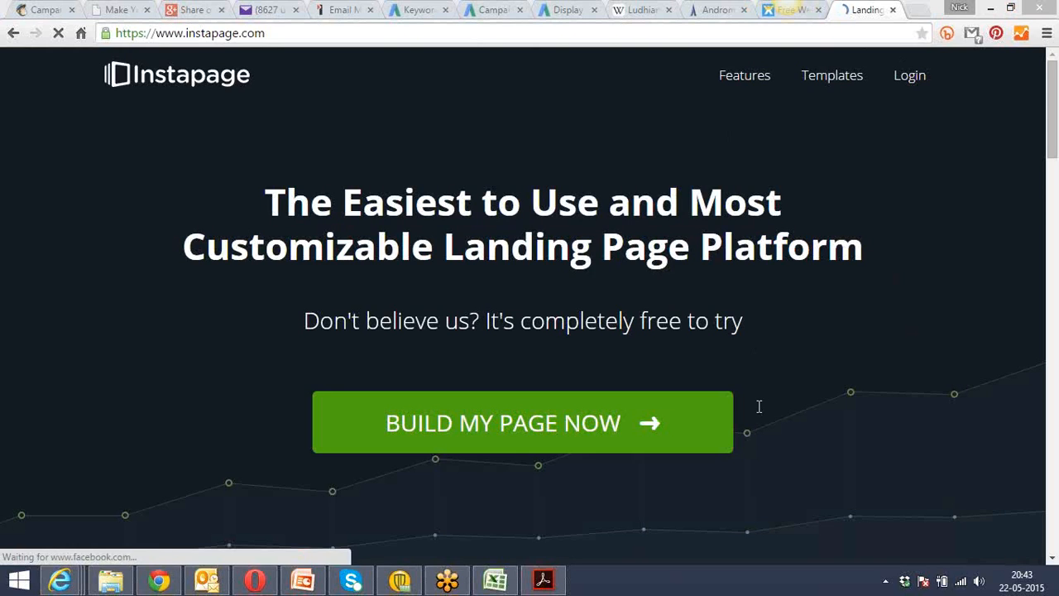
pyautogui.click(911, 84)
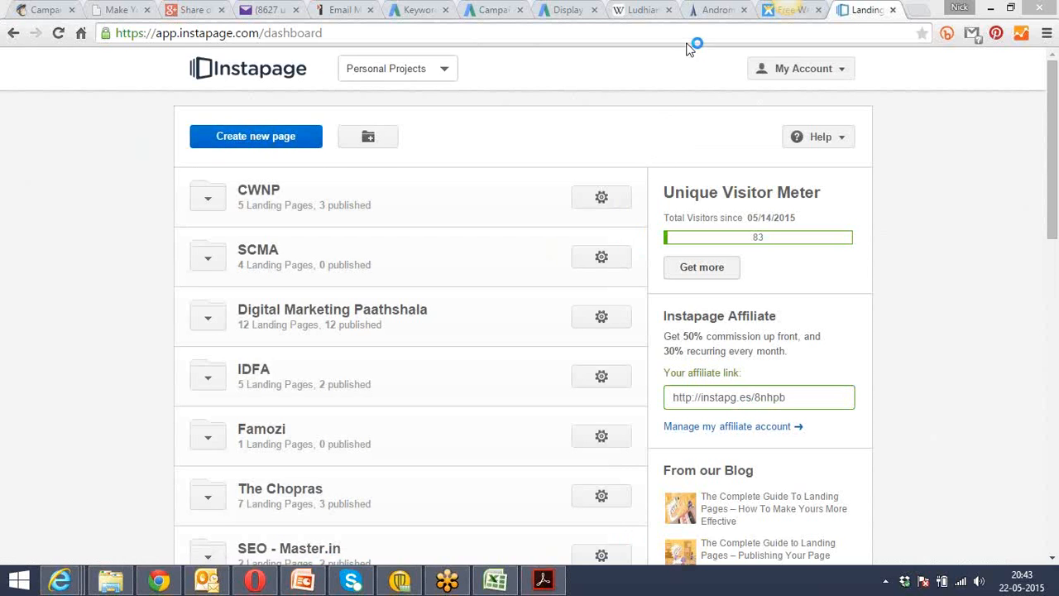
# Switch to Acrobat Reader and read the landing page notes from the title page through "Why Are Landing Pages Important?".
pyautogui.click(543, 582)
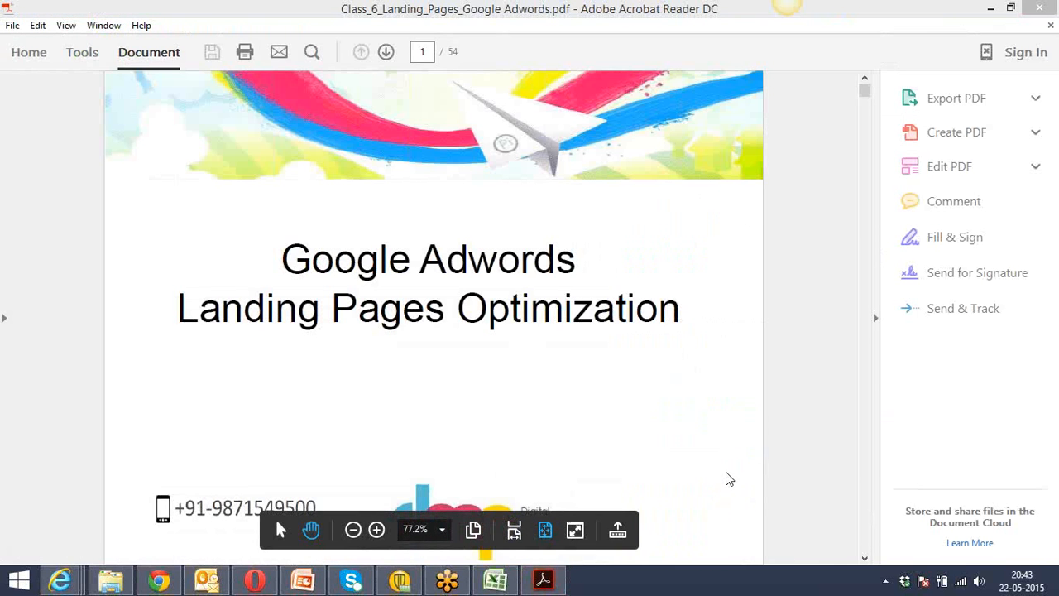
pyautogui.scroll(-3, 483, 419)
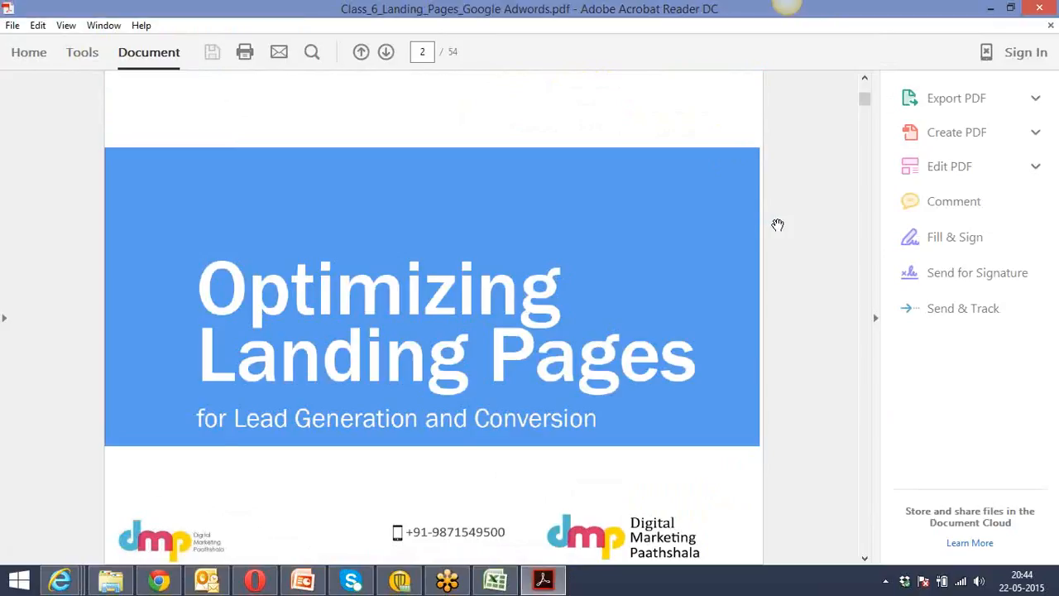
pyautogui.scroll(-3, 778, 224)
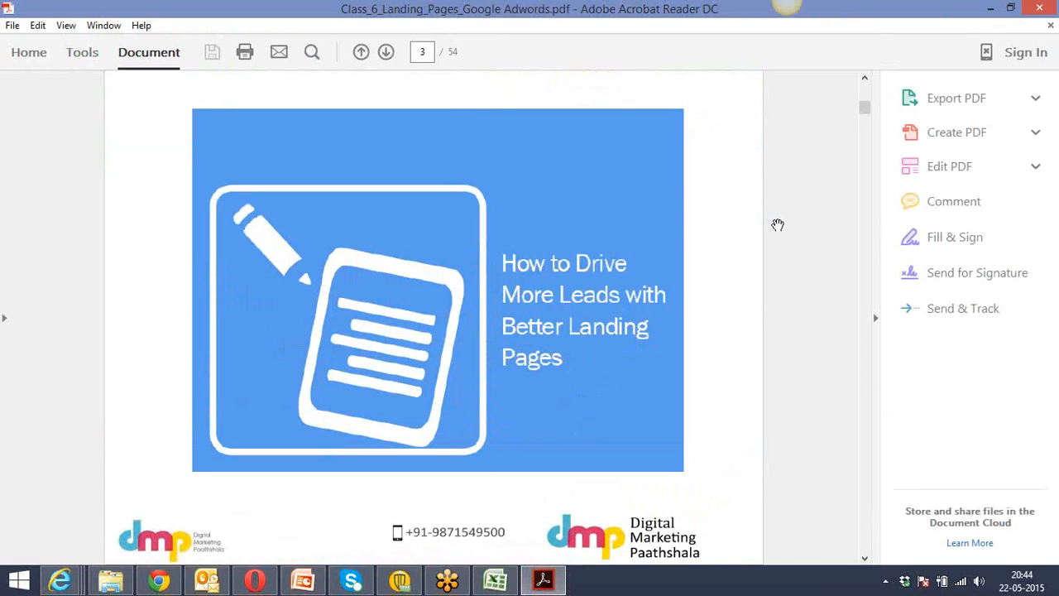
pyautogui.scroll(-3, 778, 225)
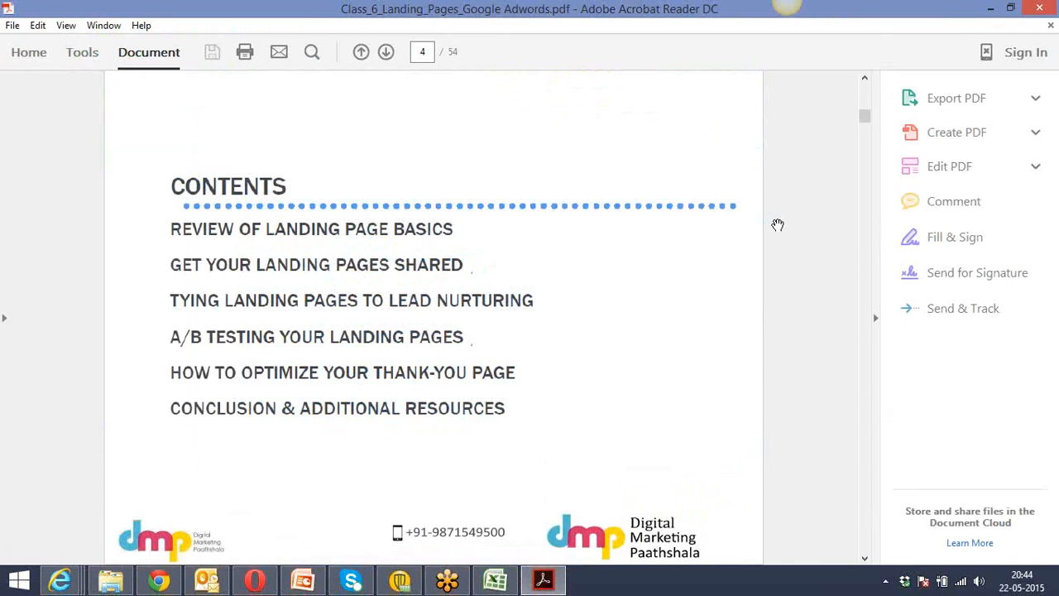
pyautogui.scroll(-6, 778, 224)
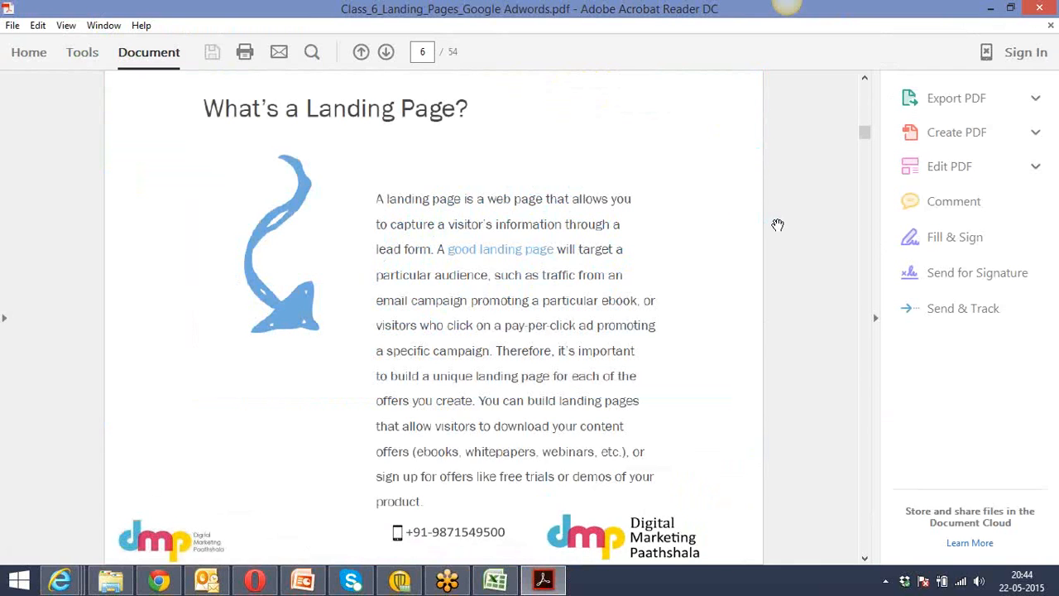
pyautogui.scroll(-3, 778, 224)
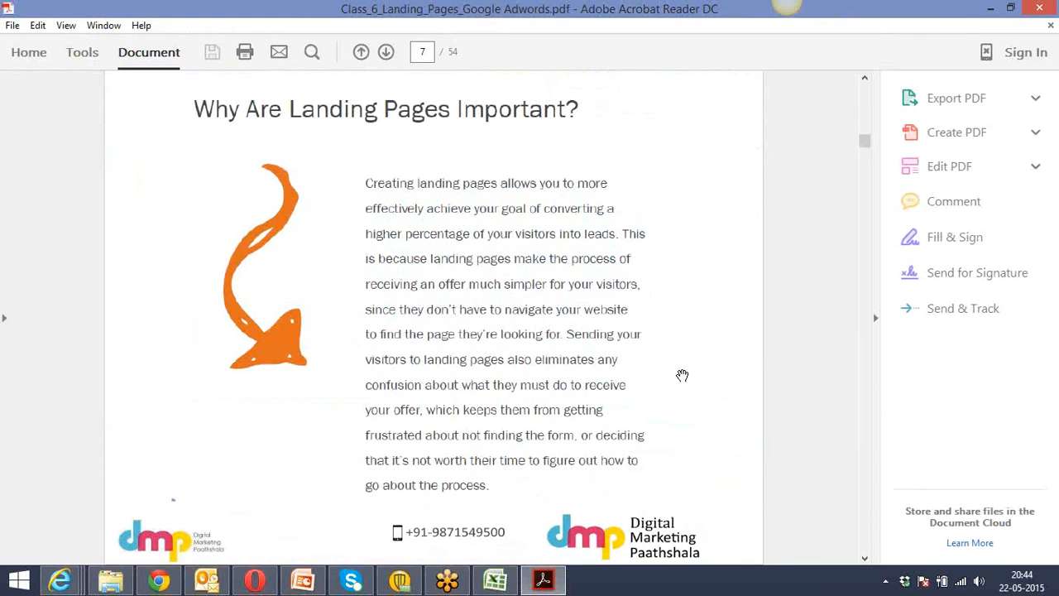
# Return to the Instapage dashboard in Chrome, expand the Digital Marketing Paathshala folder and open the LP2 landing page in a new tab.
pyautogui.click(159, 580)
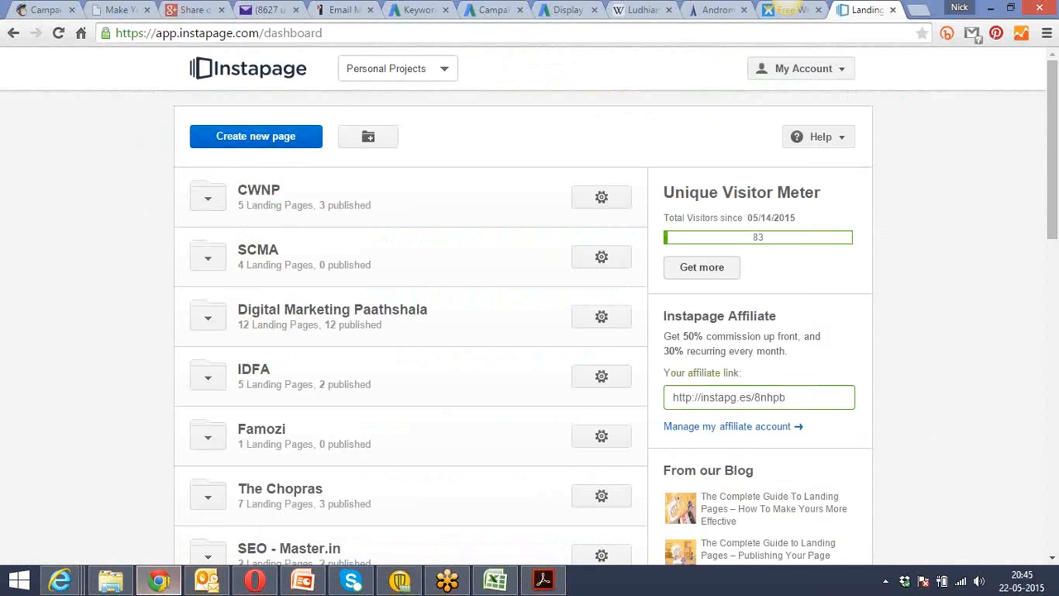
pyautogui.click(208, 319)
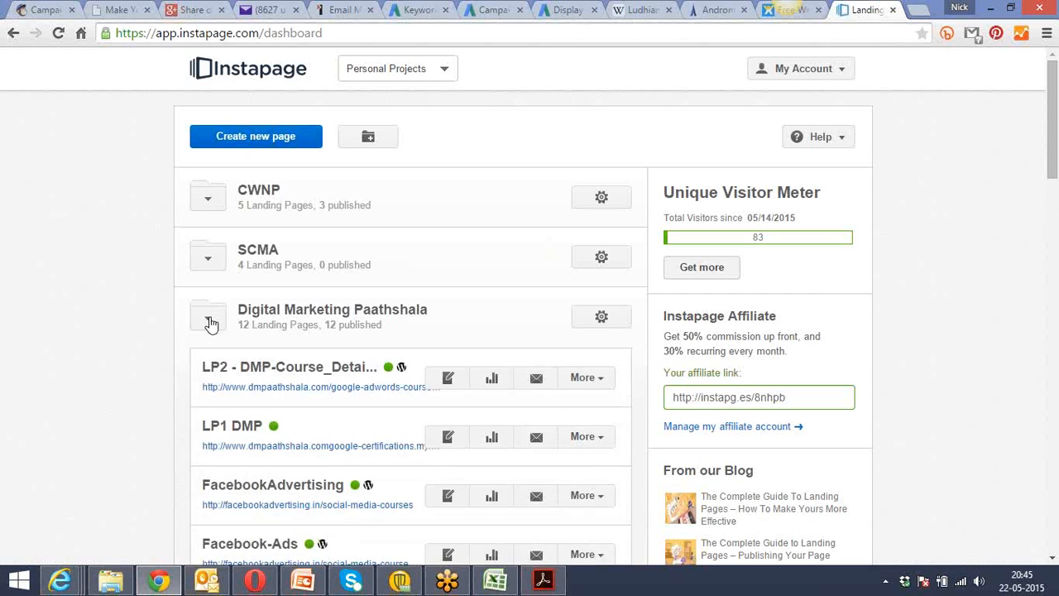
pyautogui.rightClick(271, 394)
pyautogui.click(323, 400)
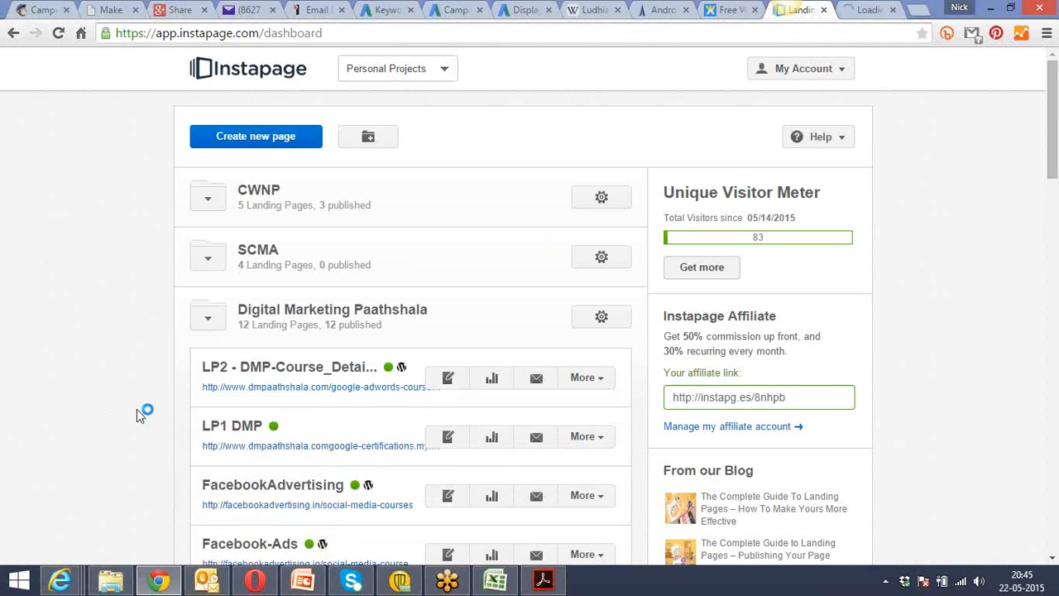
# Look through the remaining landing page folders and expand the DMP folder below Andromida Contractors.
pyautogui.scroll(-3, 136, 409)
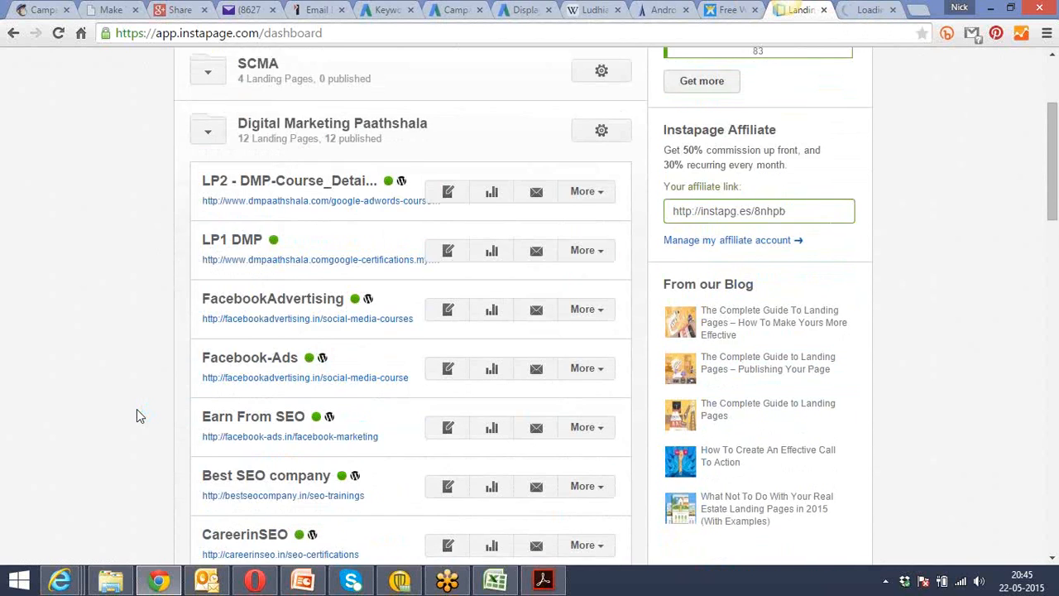
pyautogui.scroll(-10, 136, 409)
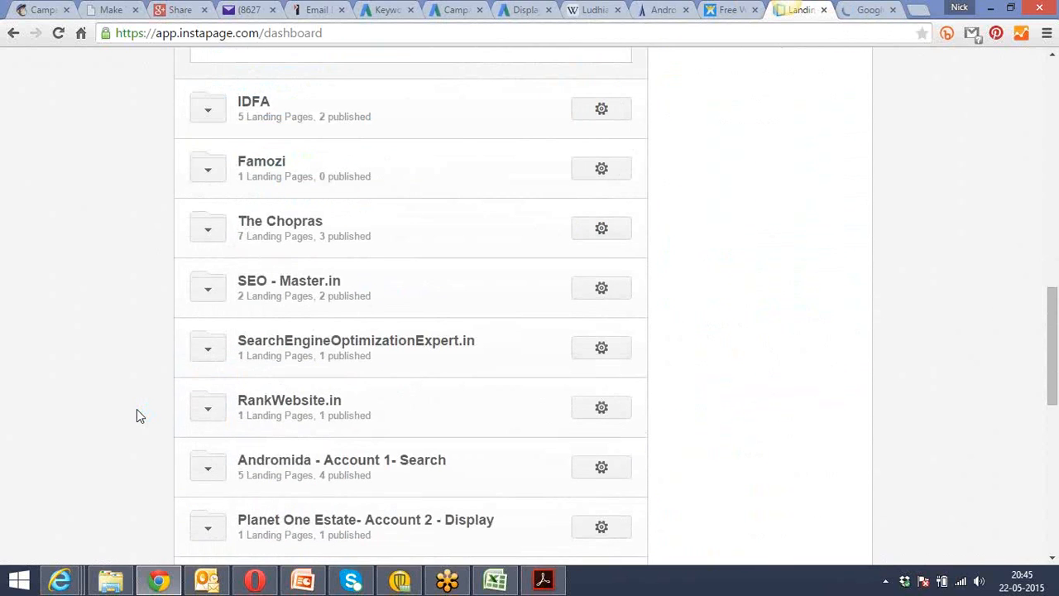
pyautogui.scroll(-4, 136, 409)
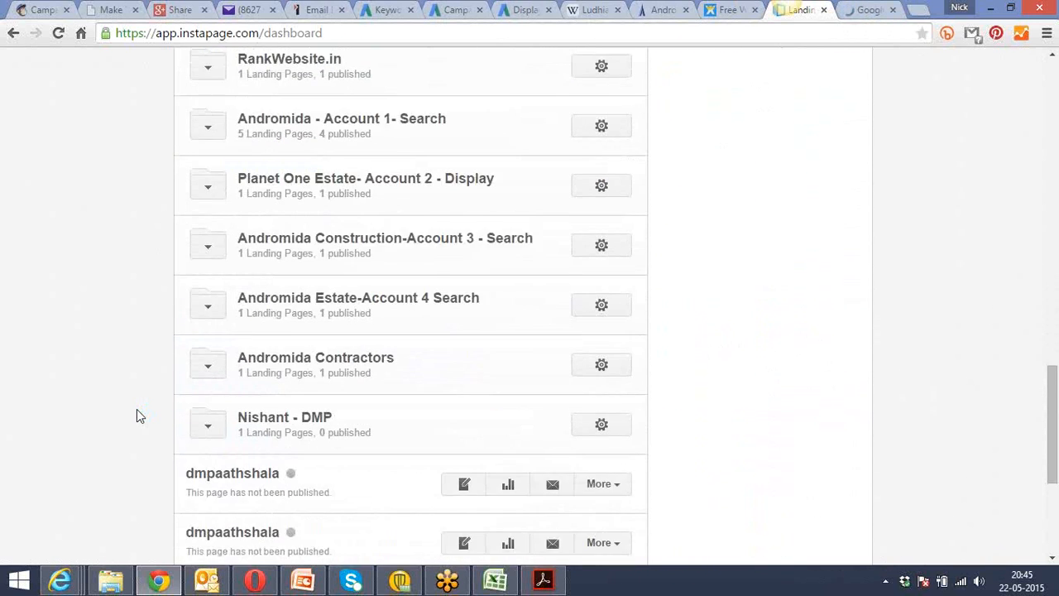
pyautogui.scroll(-2, 137, 409)
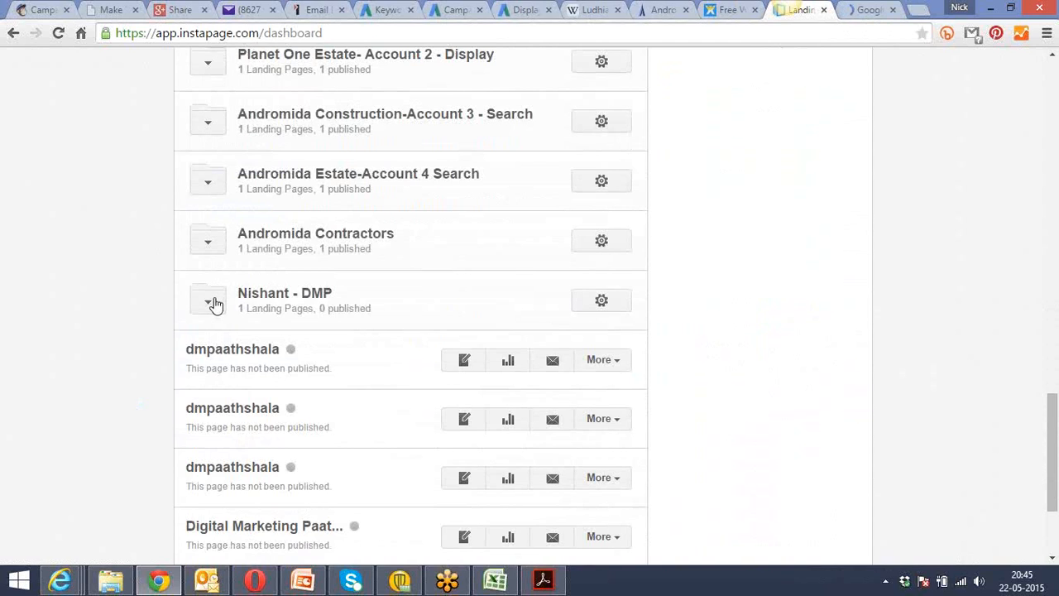
pyautogui.click(208, 303)
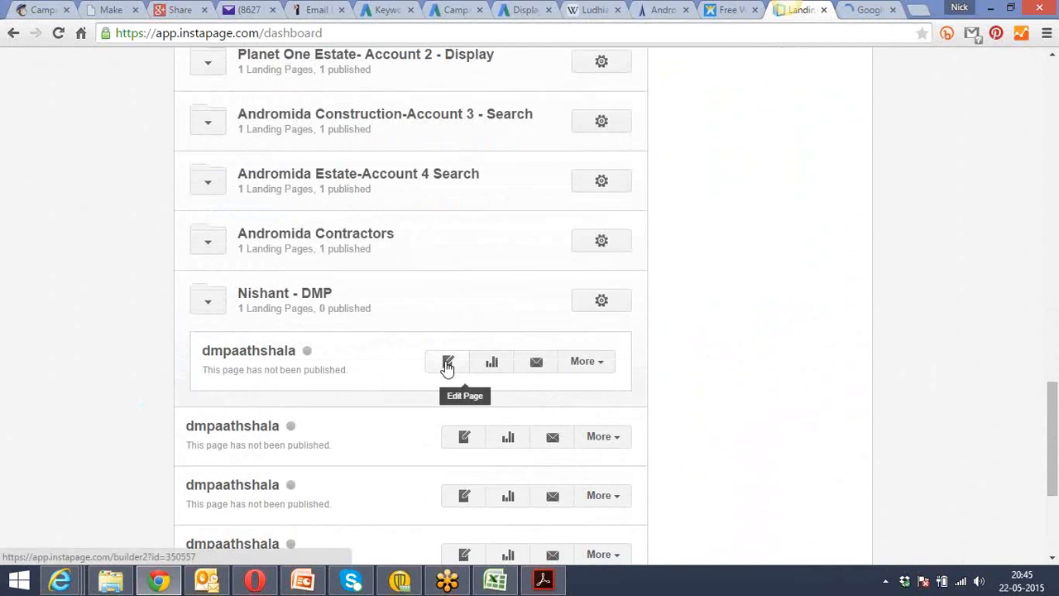
# Expand the Andromida Construction-Account 3 - Search folder and open its flat-in-ghaziabad landing page in a new tab.
pyautogui.scroll(3, 101, 345)
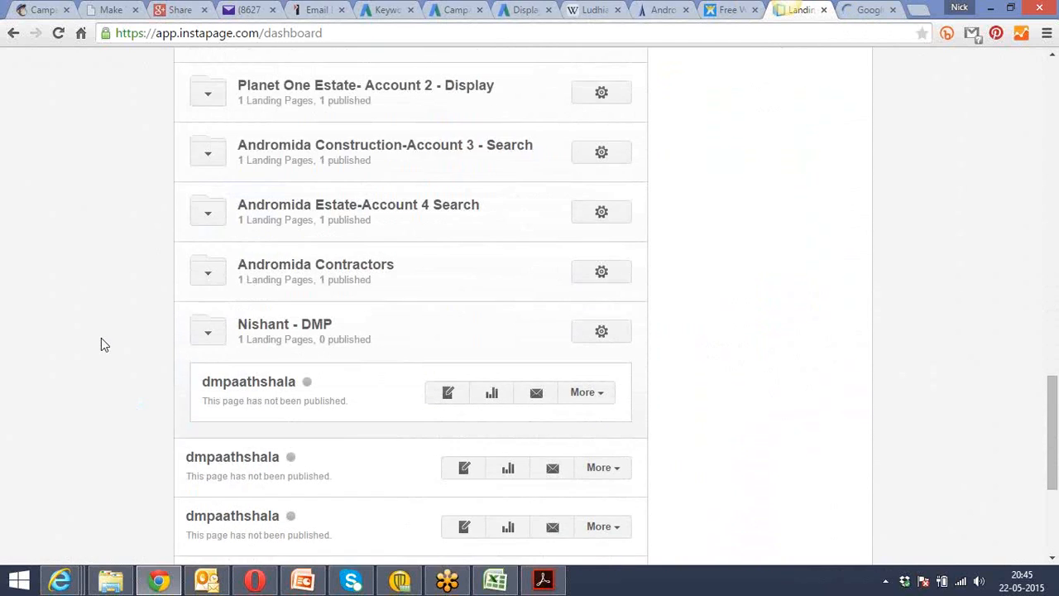
pyautogui.click(209, 258)
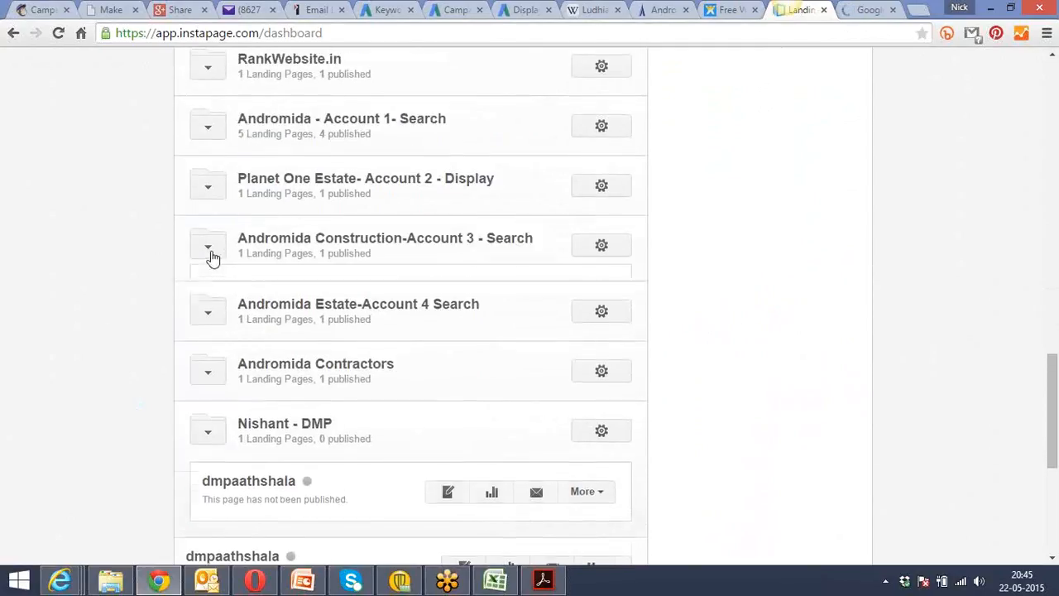
pyautogui.rightClick(237, 323)
pyautogui.click(281, 329)
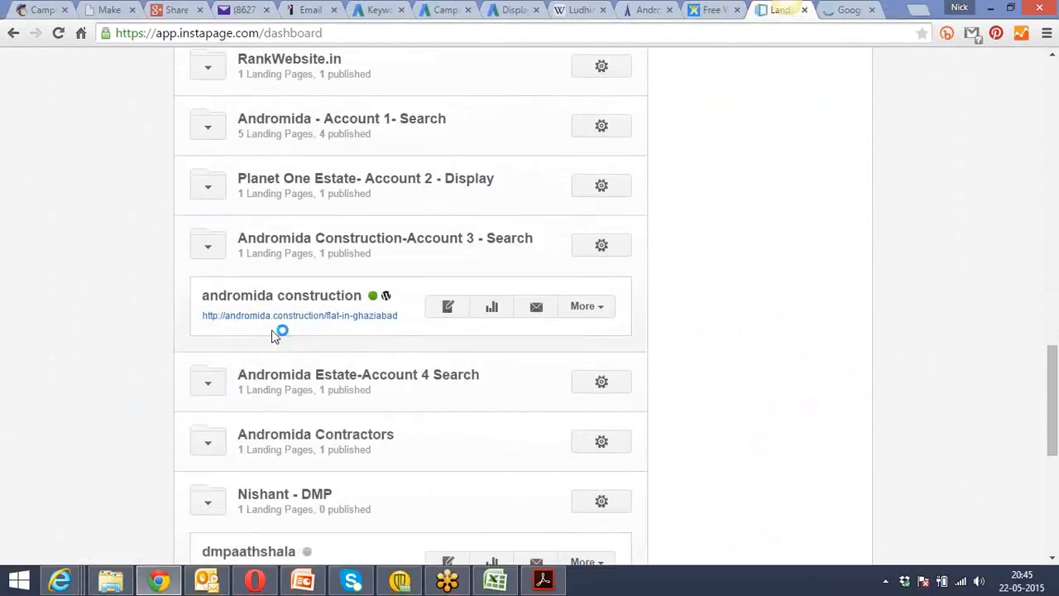
# Expand the Andromida Estate-Account 4 Search folder, open its flats-in-koyal-enclave page in a new tab, and view the loaded Google Adwords course page.
pyautogui.click(213, 384)
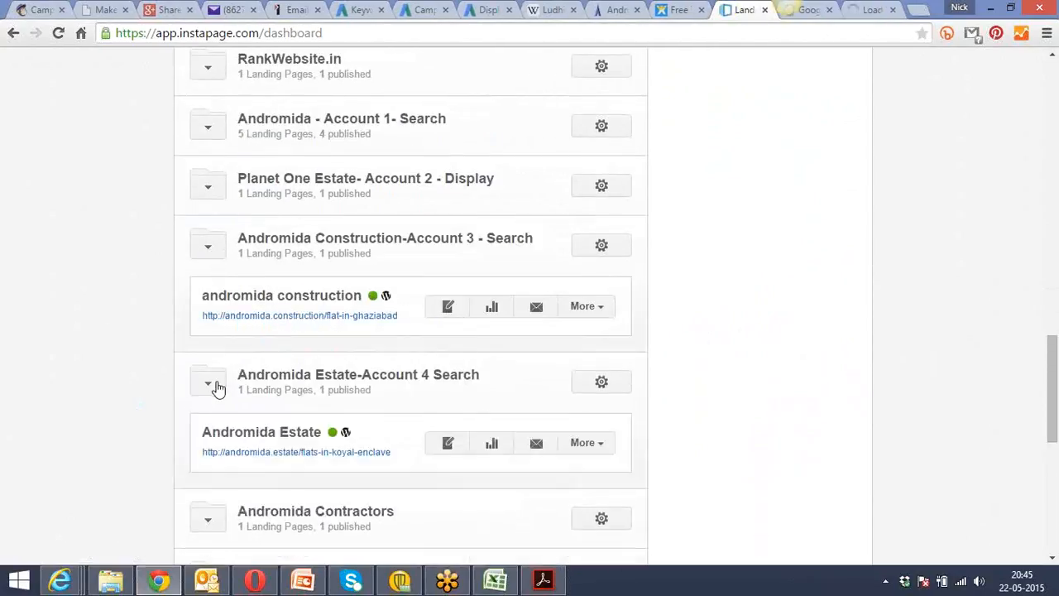
pyautogui.rightClick(259, 453)
pyautogui.click(346, 338)
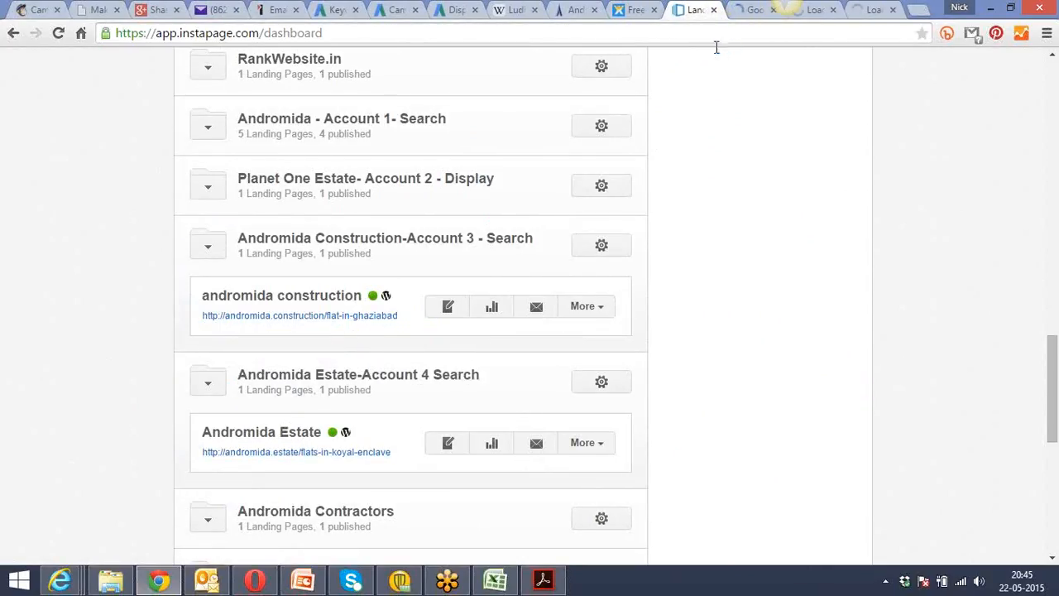
pyautogui.click(745, 12)
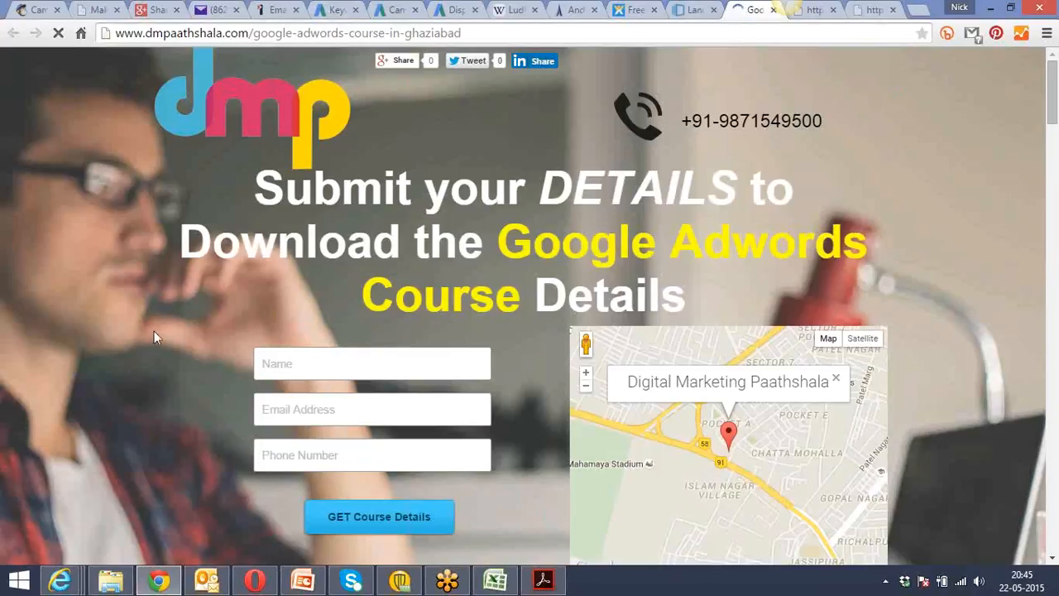
# Return to the Instapage dashboard and start creating a new page with the Drag & Drop template option.
pyautogui.click(694, 10)
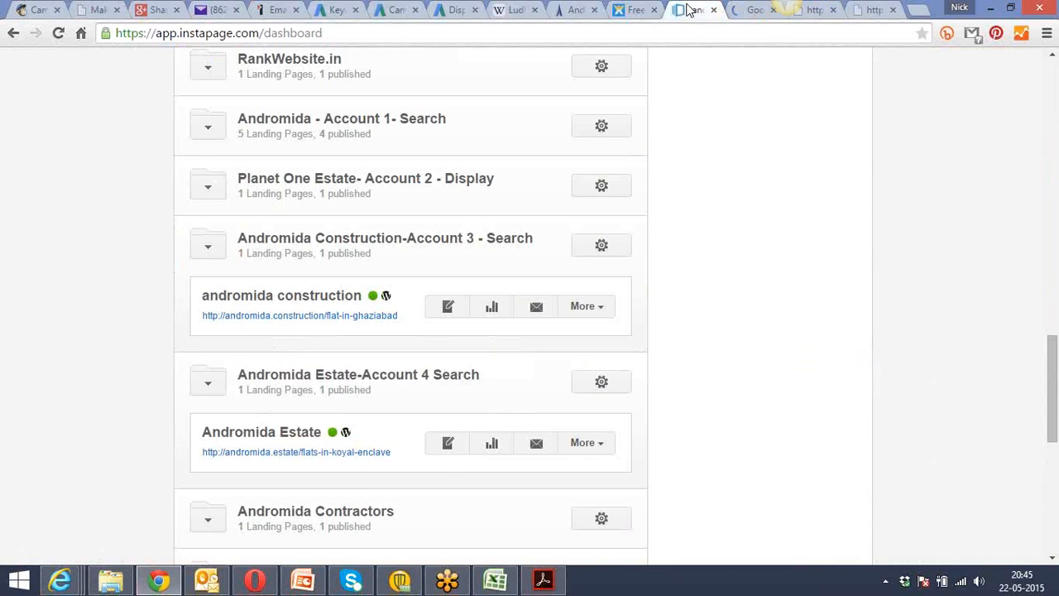
pyautogui.scroll(15, 707, 196)
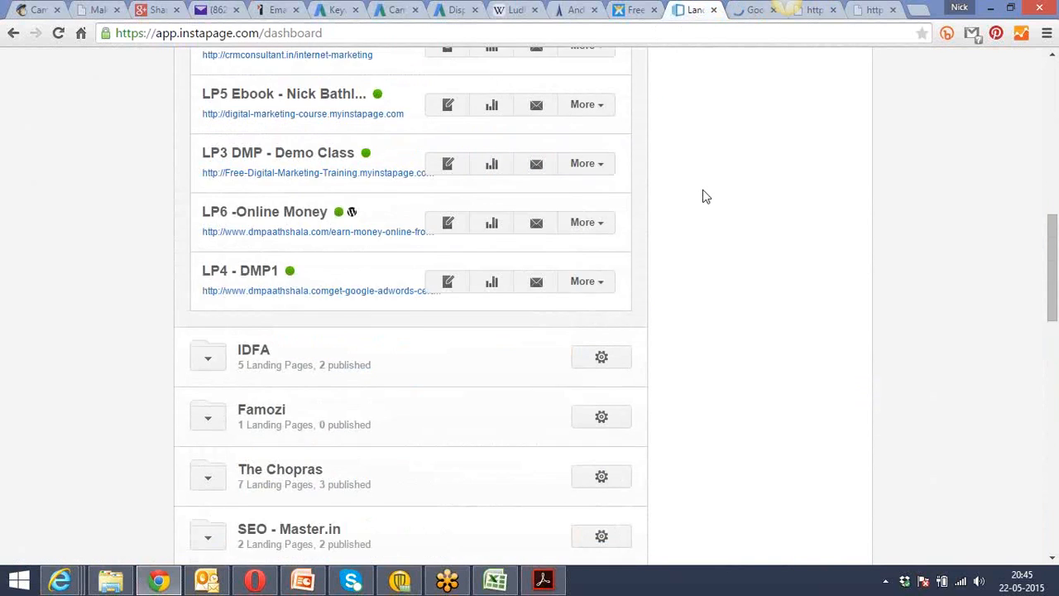
pyautogui.scroll(-1, 705, 191)
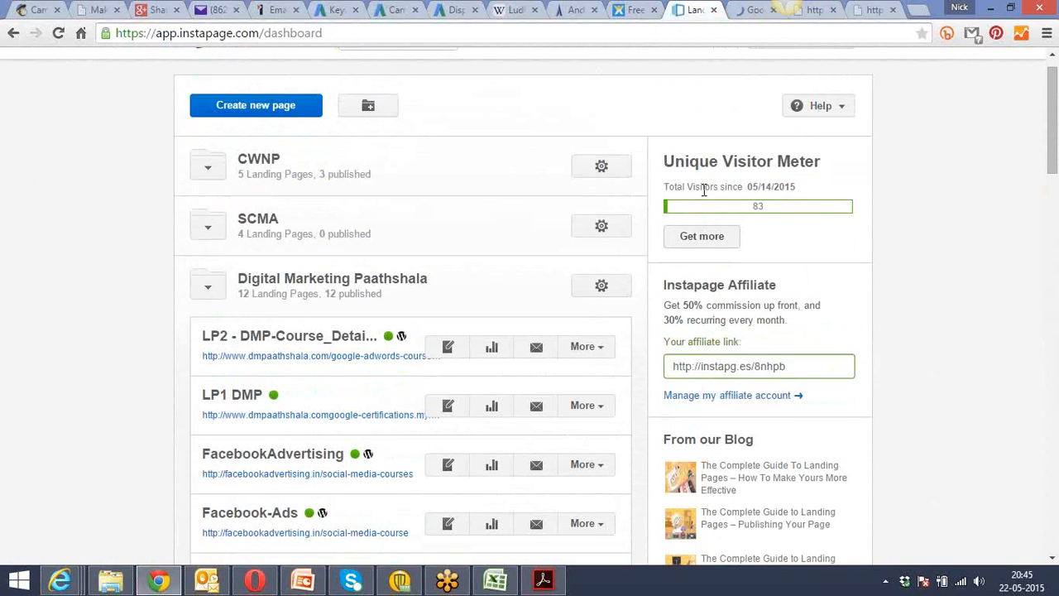
pyautogui.click(257, 114)
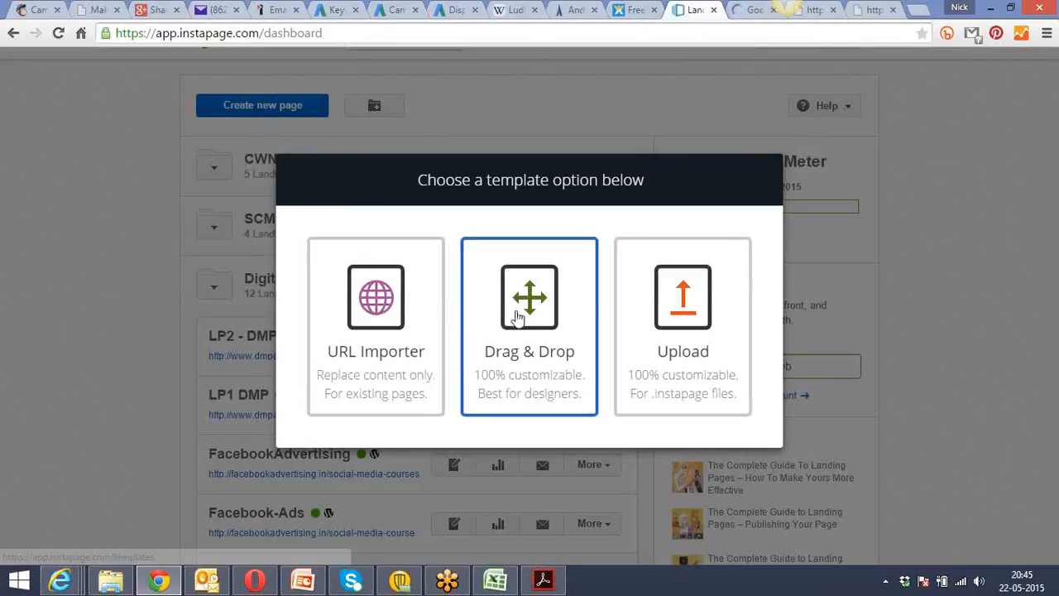
pyautogui.click(524, 318)
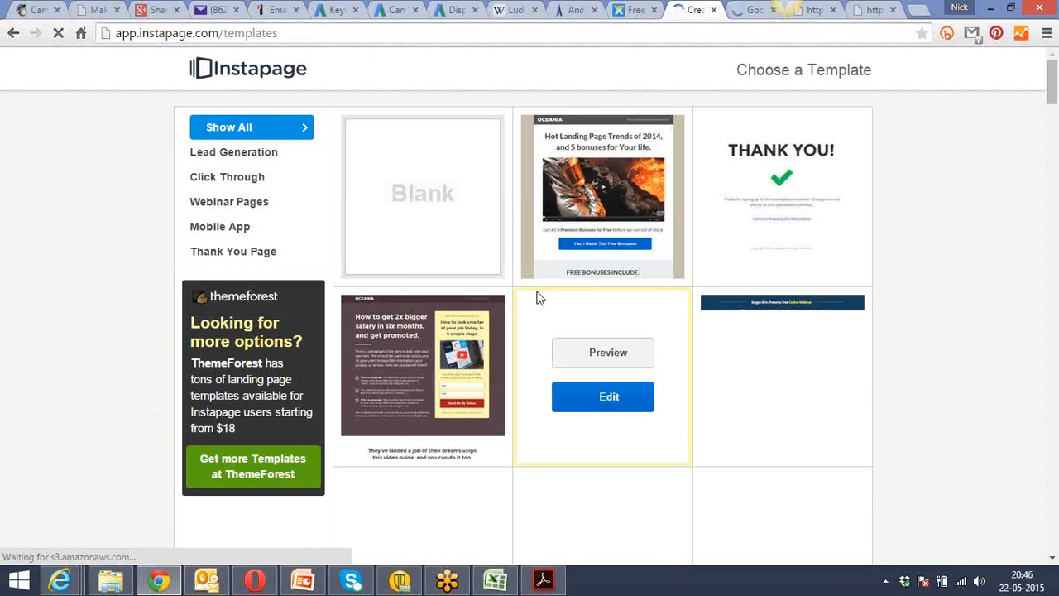
# Filter the templates to Webinar Pages and look through the available designs.
pyautogui.click(209, 207)
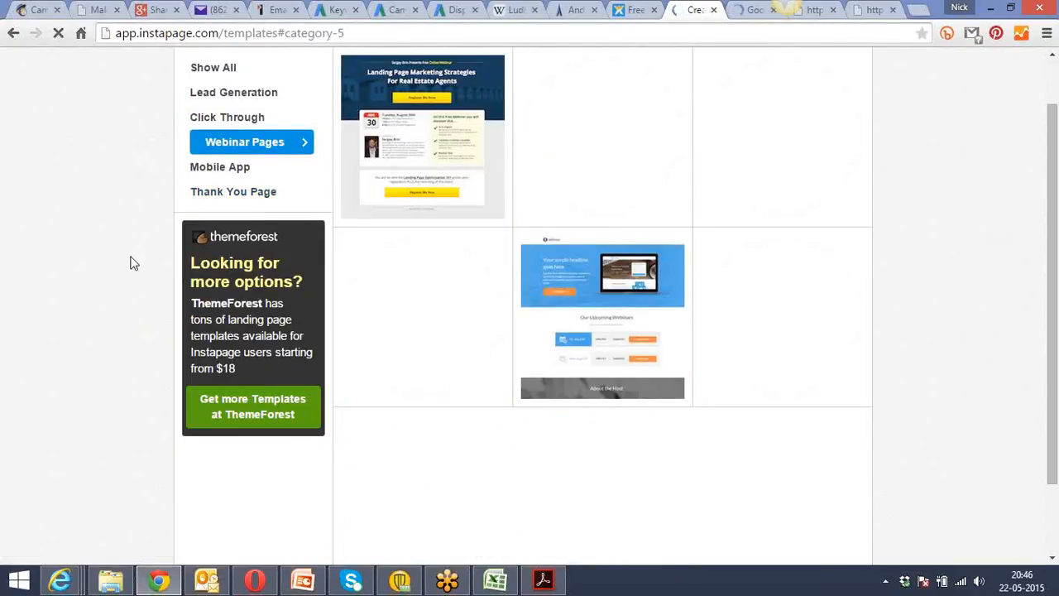
pyautogui.scroll(1, 134, 264)
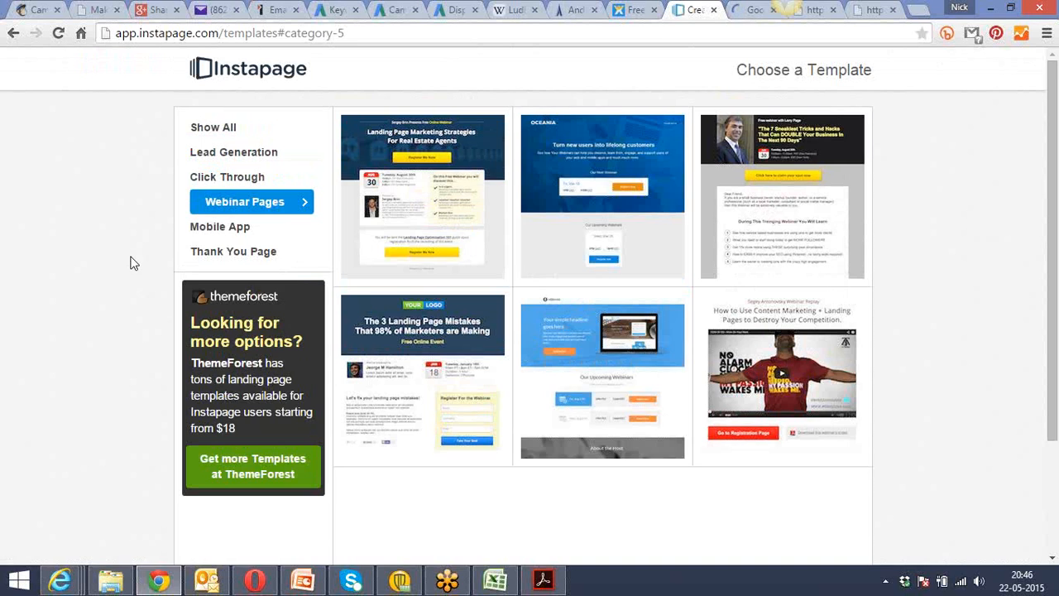
pyautogui.scroll(-2, 130, 263)
pyautogui.scroll(2, 130, 264)
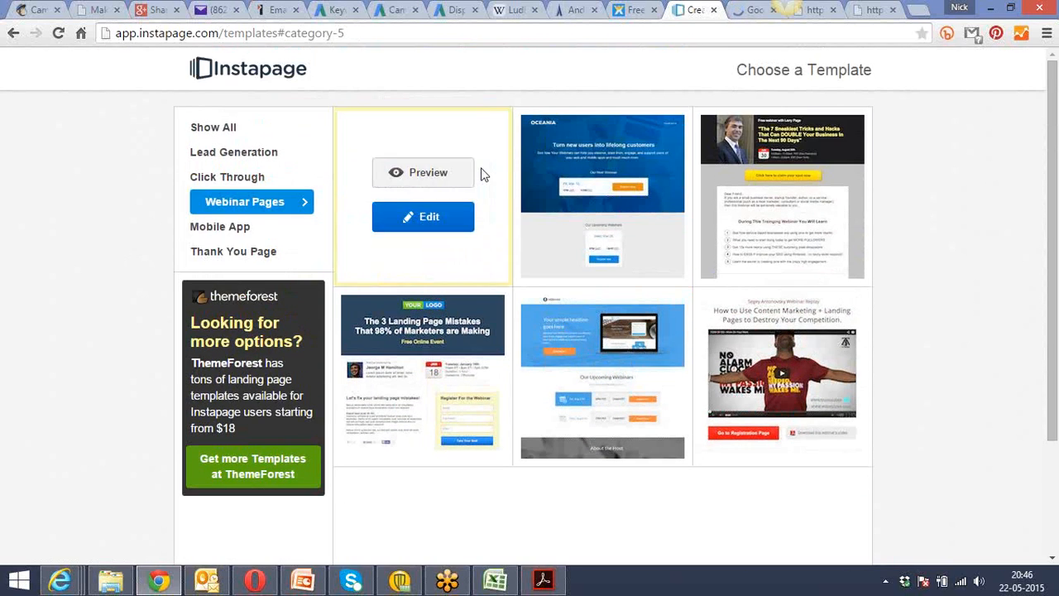
# Create a page named "DMP - Webinar" from the blue template with the "Our Upcoming Webinars" section.
pyautogui.moveTo(626, 307)
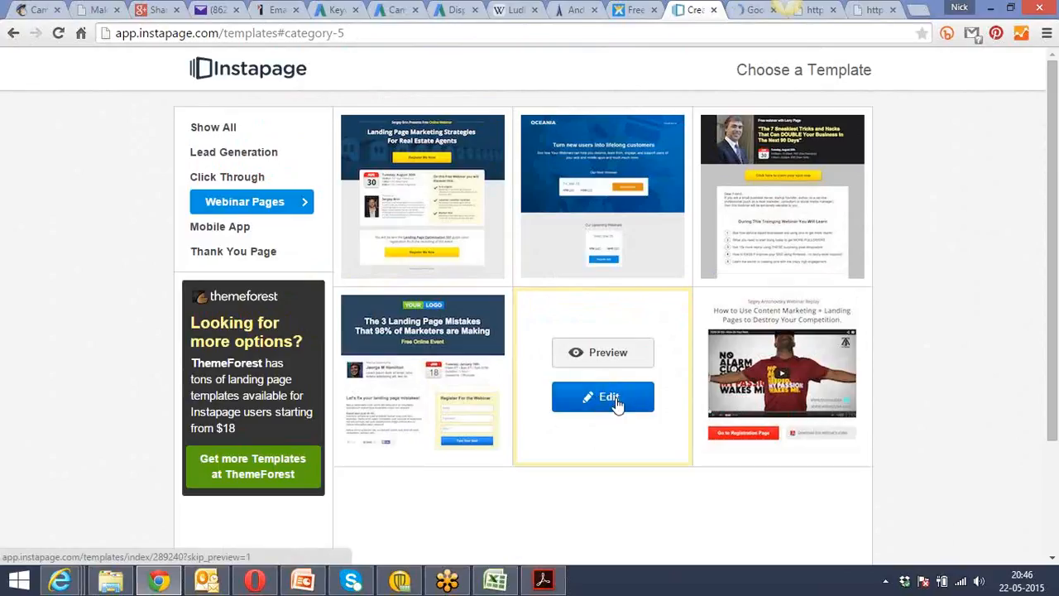
pyautogui.click(616, 401)
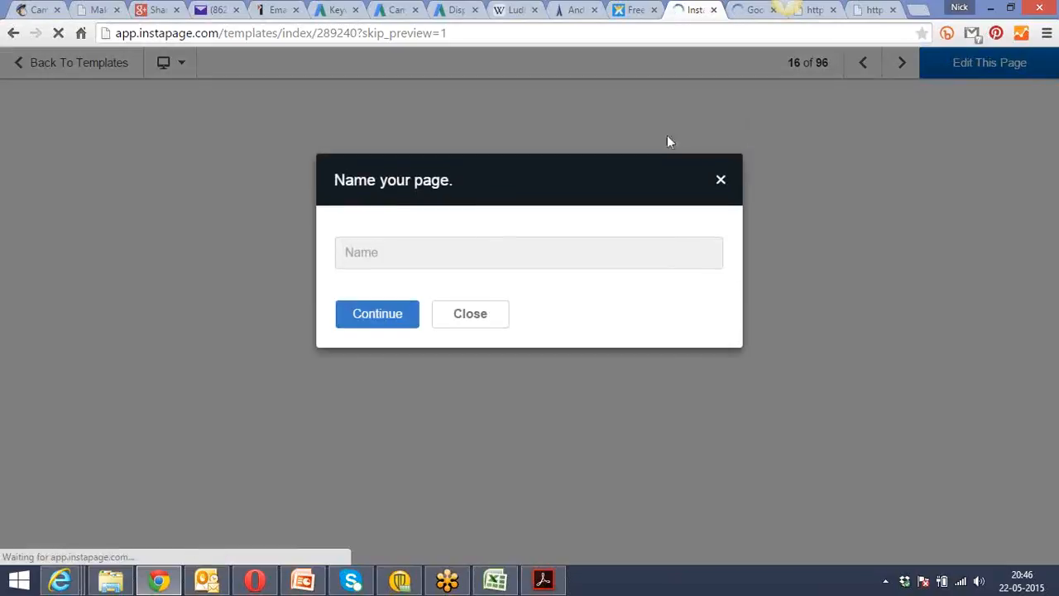
pyautogui.click(496, 253)
pyautogui.write('DMP')
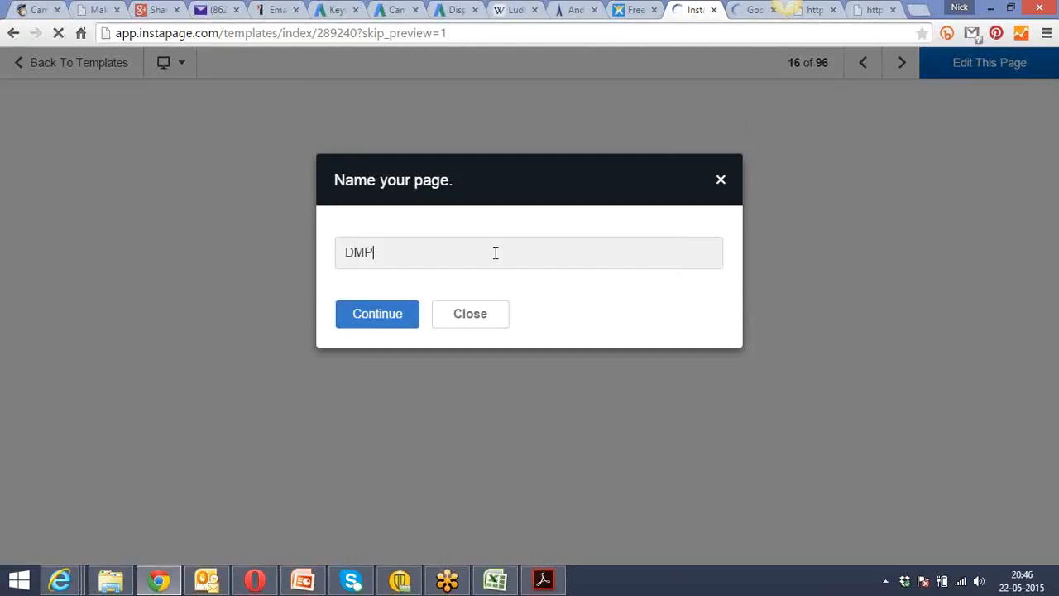
pyautogui.write(' - Webinar')
pyautogui.click(361, 317)
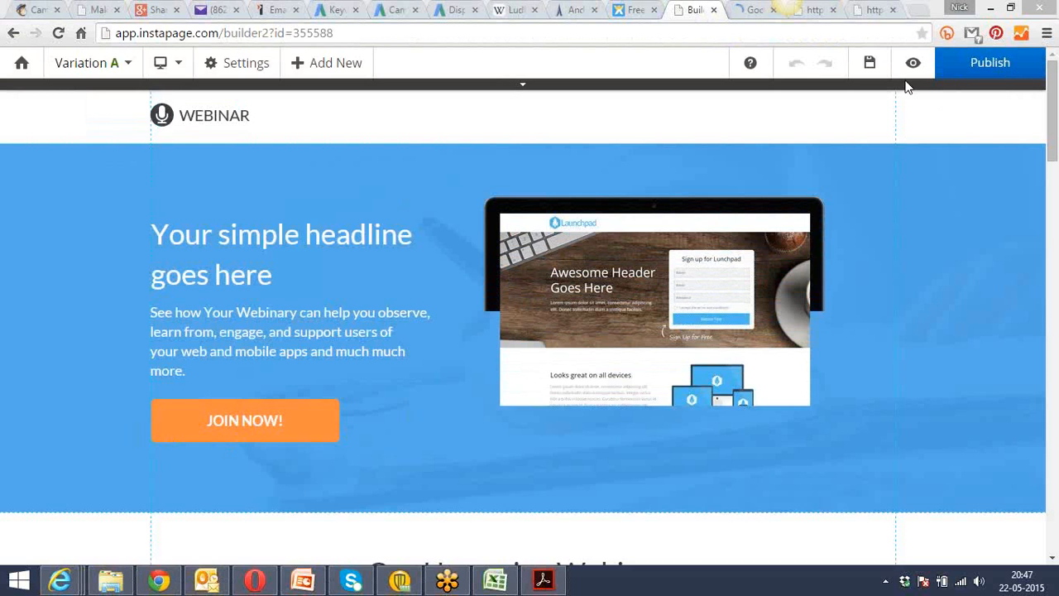
# Compare the webinar template's customer testimonials with the published Google Adwords course landing page, reading that page down to its pricing section.
pyautogui.moveTo(1054, 111); pyautogui.dragTo(1054, 375)
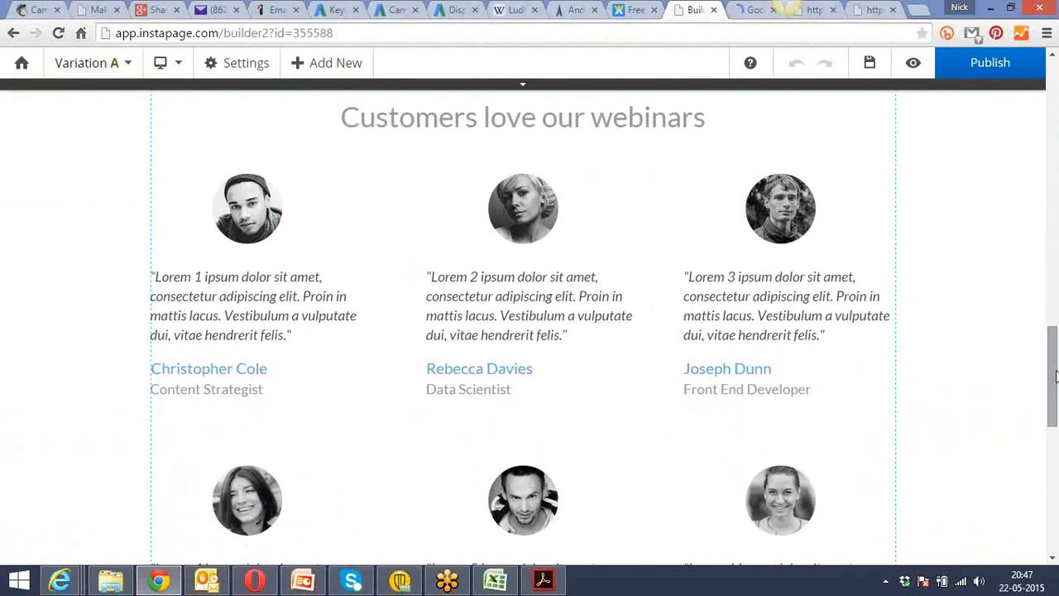
pyautogui.click(522, 321)
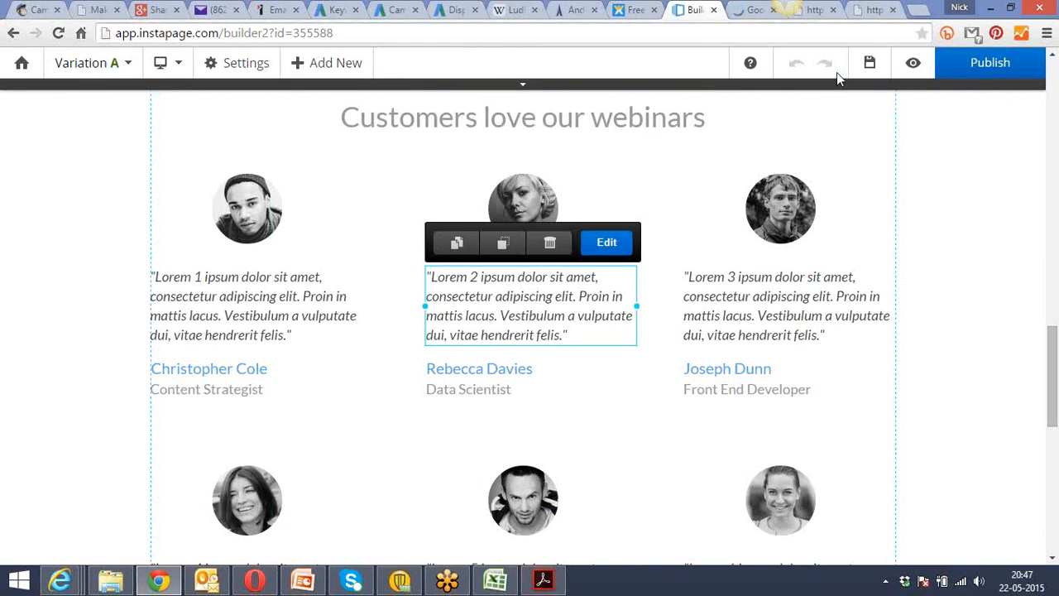
pyautogui.click(816, 11)
pyautogui.click(752, 13)
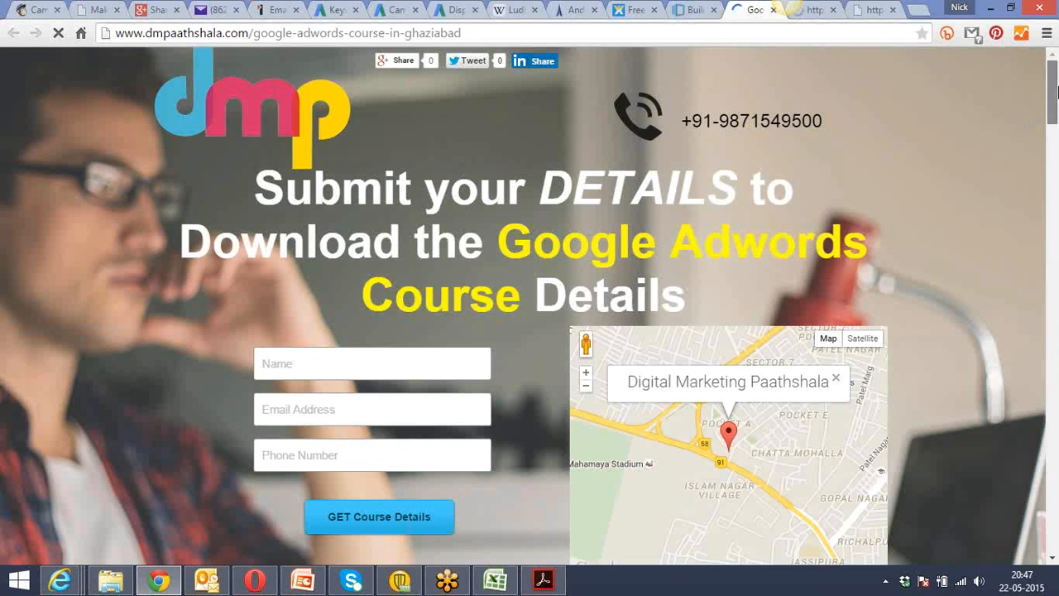
pyautogui.moveTo(1055, 97); pyautogui.dragTo(1057, 276)
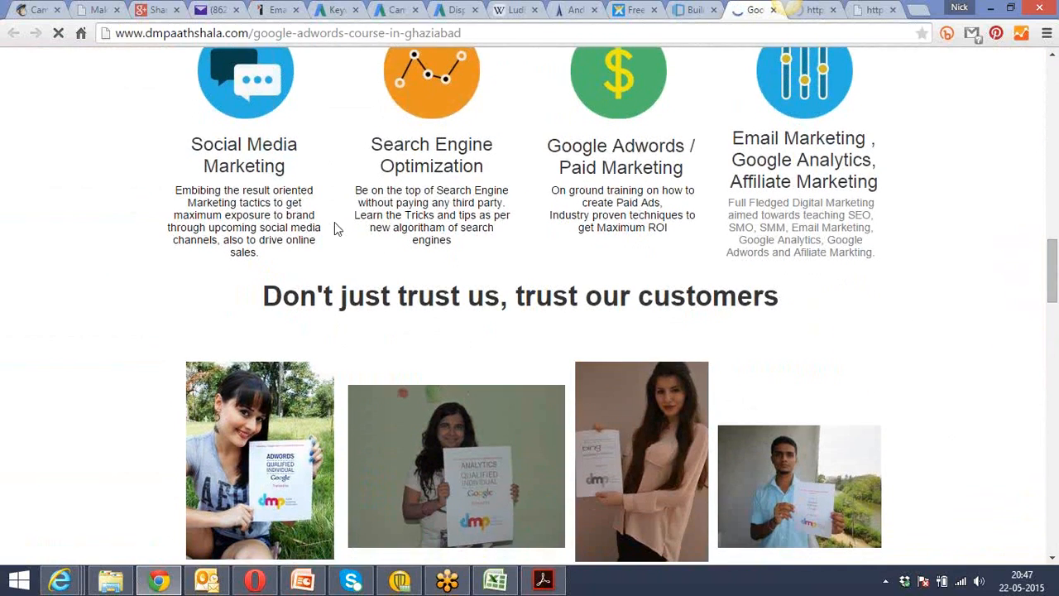
pyautogui.moveTo(1057, 263); pyautogui.dragTo(1057, 360)
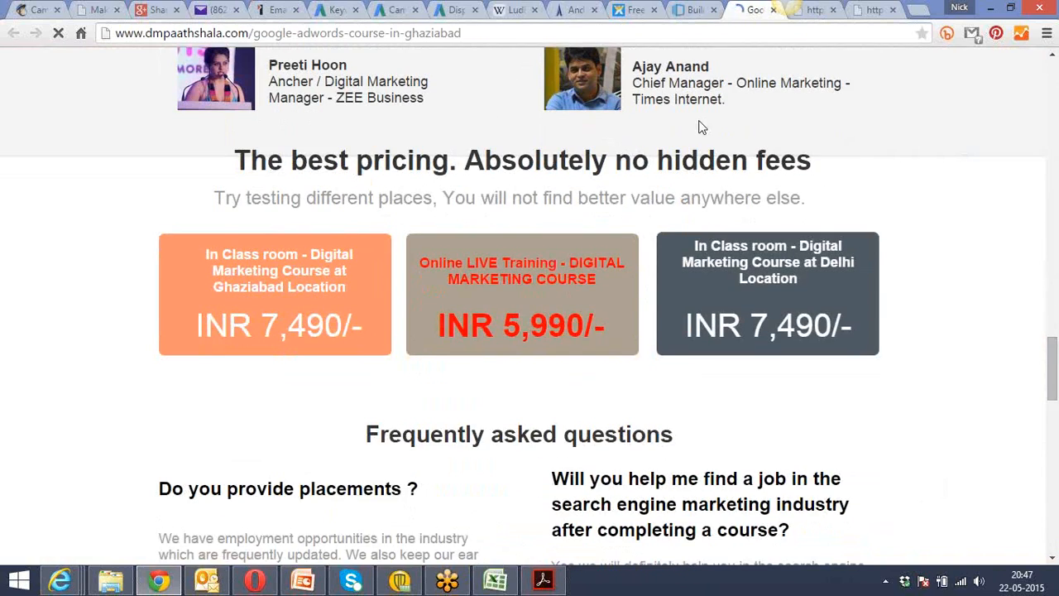
pyautogui.click(691, 8)
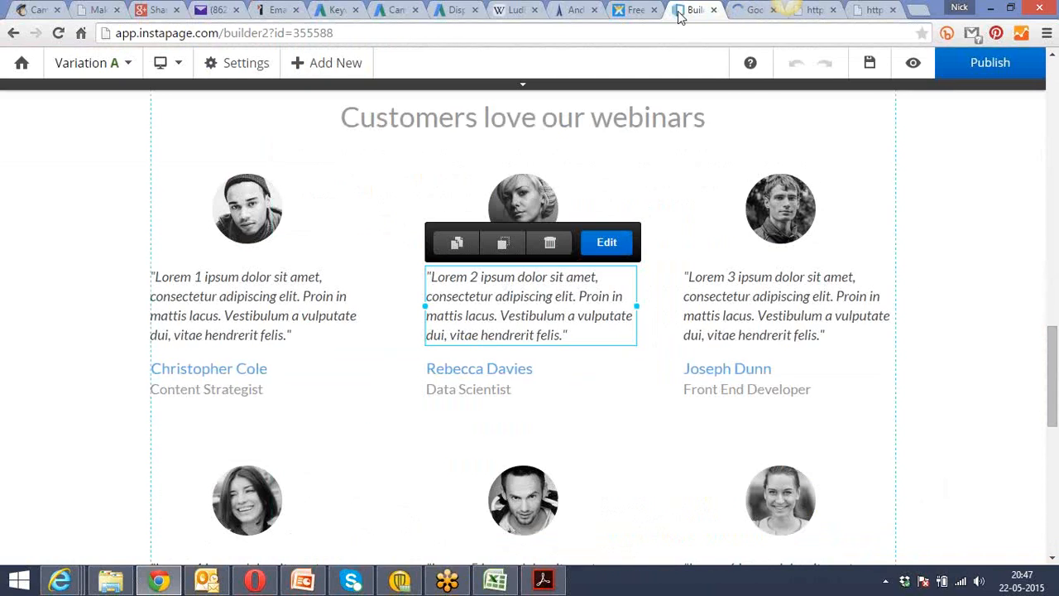
# Switch to the dmpaathshala.com site in Internet Explorer and find the free landing page building entry in the DMP Forum.
pyautogui.moveTo(62, 570)
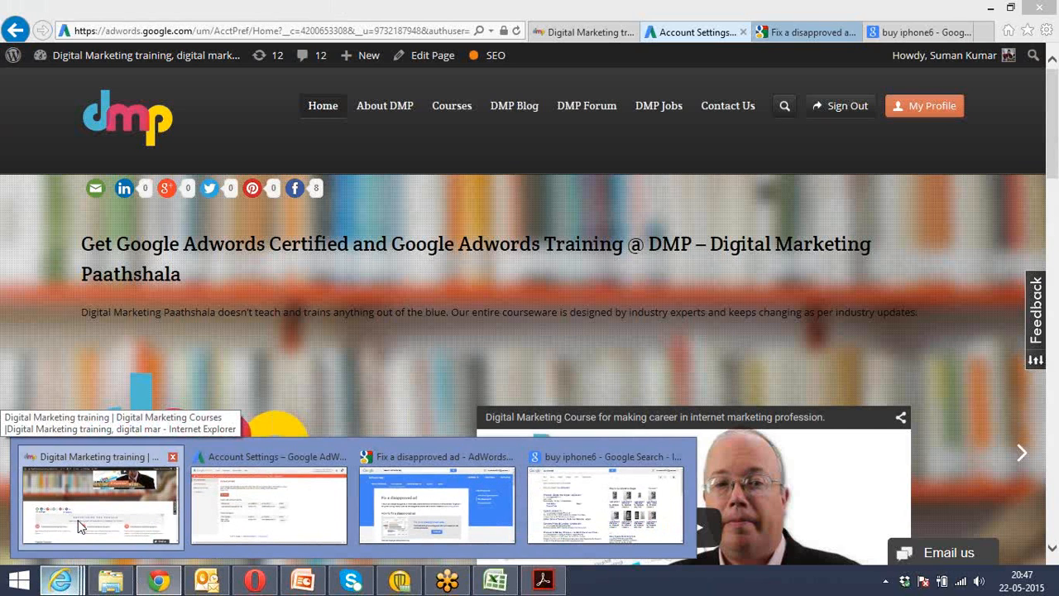
pyautogui.click(77, 520)
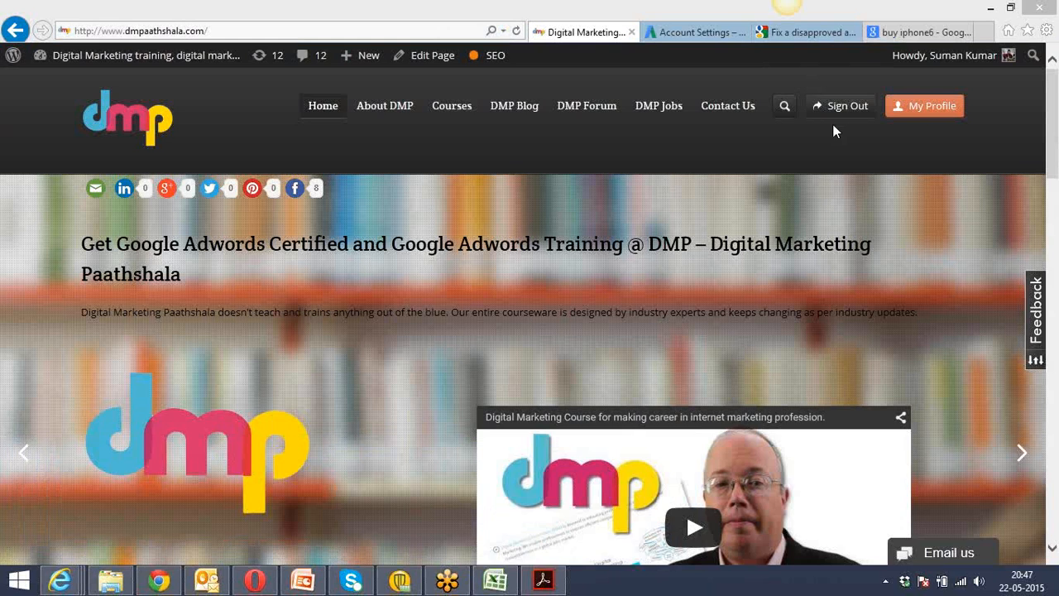
pyautogui.click(584, 111)
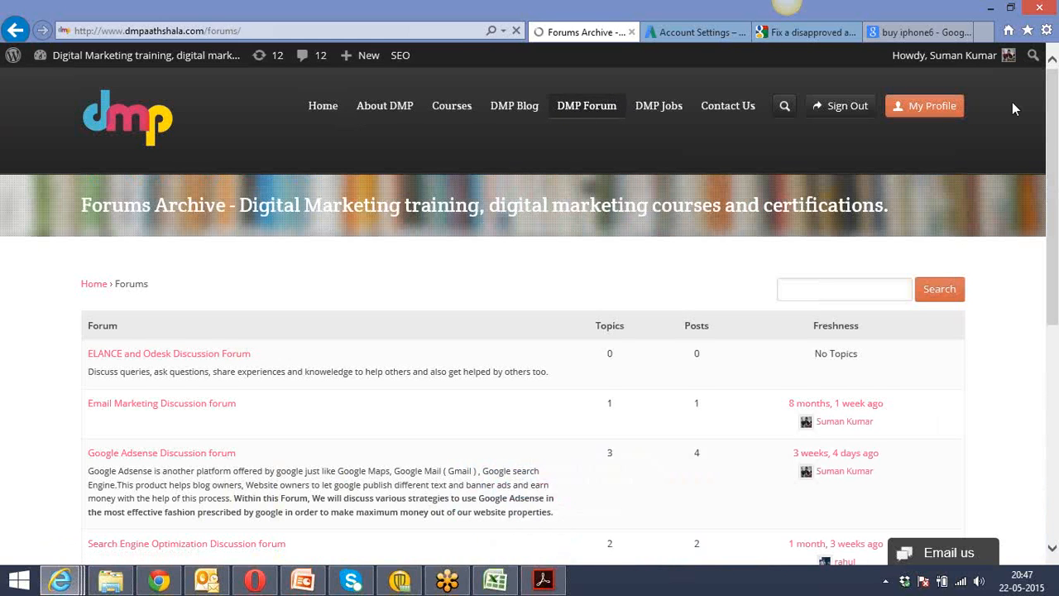
pyautogui.moveTo(1051, 114); pyautogui.dragTo(1057, 291)
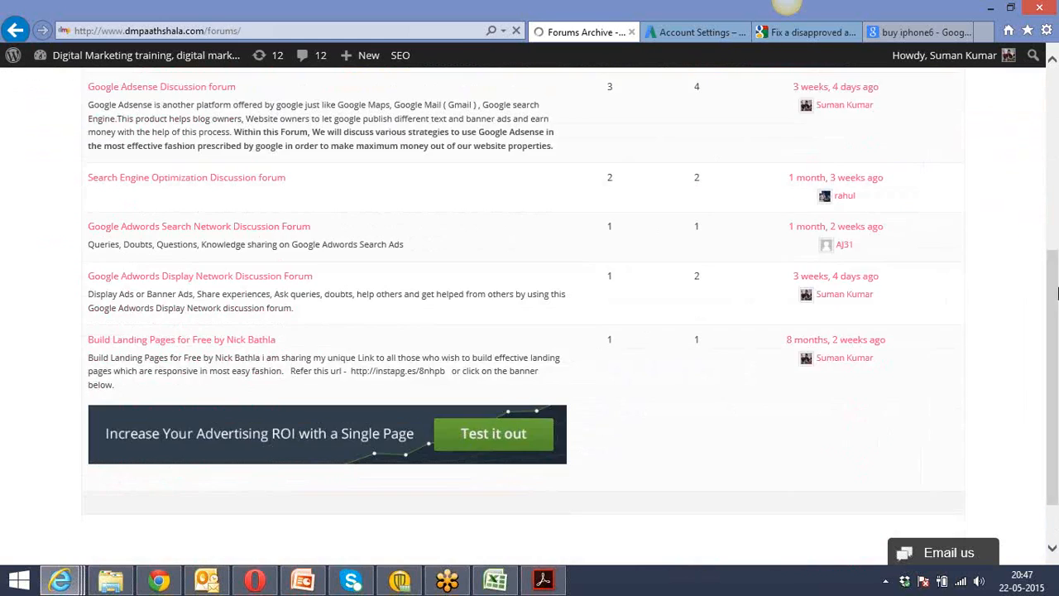
# Open the Instapage site from the forum's advertising banner and bring up its Get Started sign-up form.
pyautogui.click(300, 440)
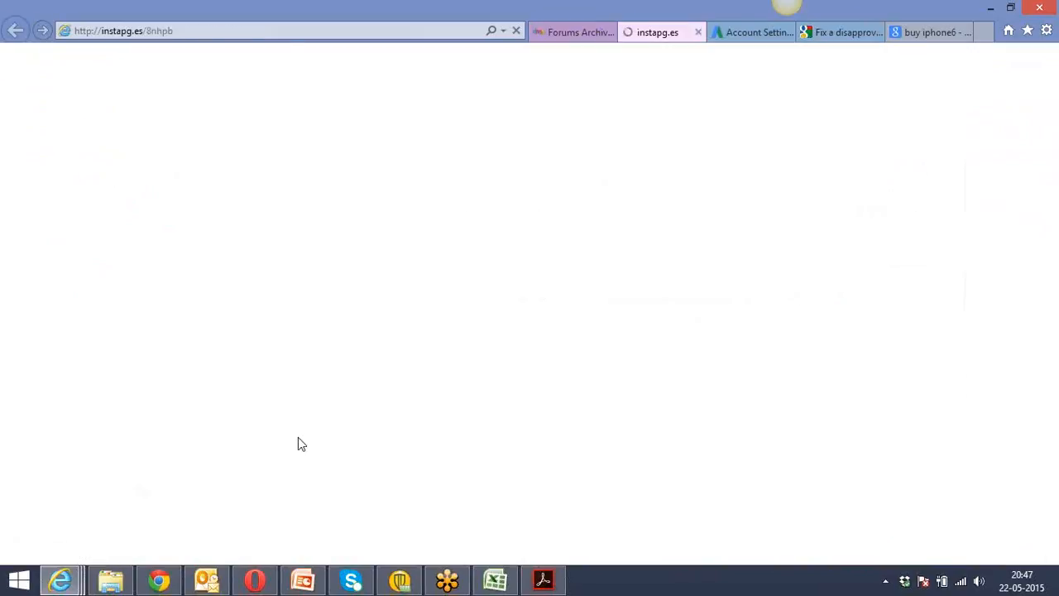
pyautogui.click(280, 30)
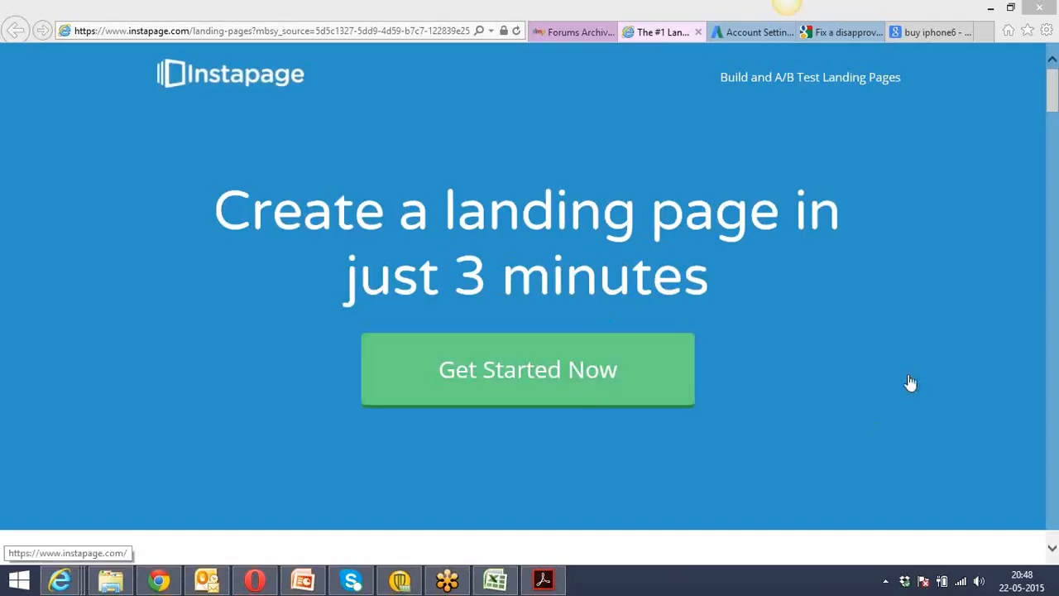
pyautogui.click(536, 368)
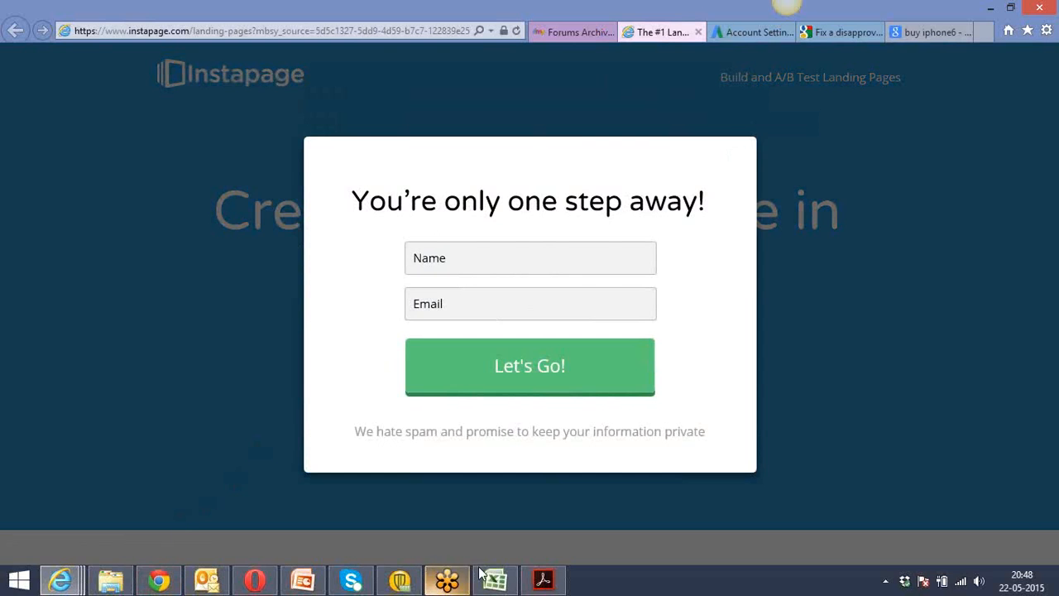
# Switch to Acrobat Reader and read the notes from "Why Are Landing Pages Important?" through "Basic Optimization Techniques".
pyautogui.click(537, 581)
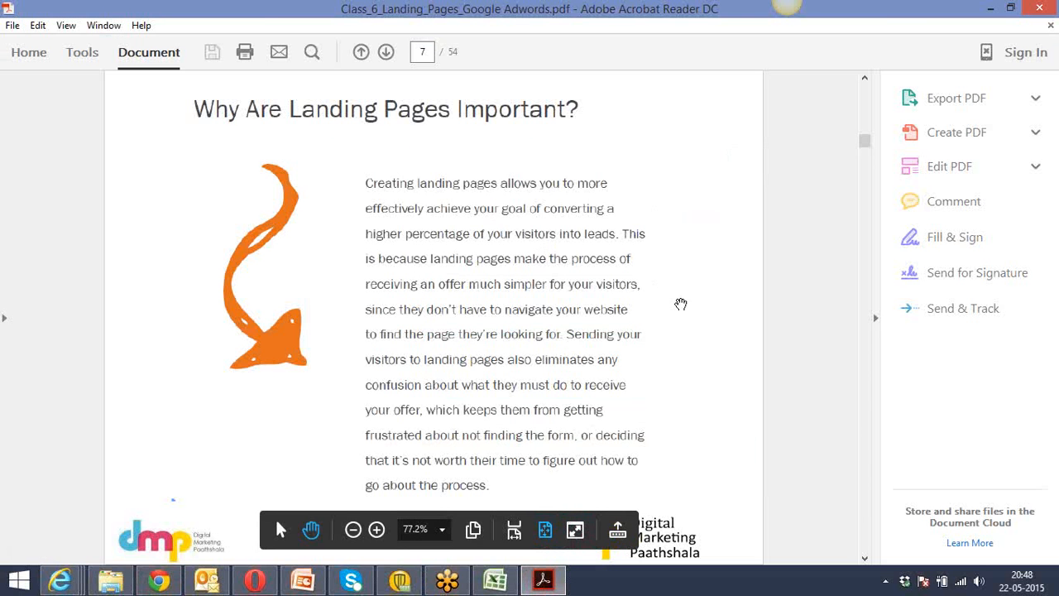
pyautogui.scroll(-2, 680, 304)
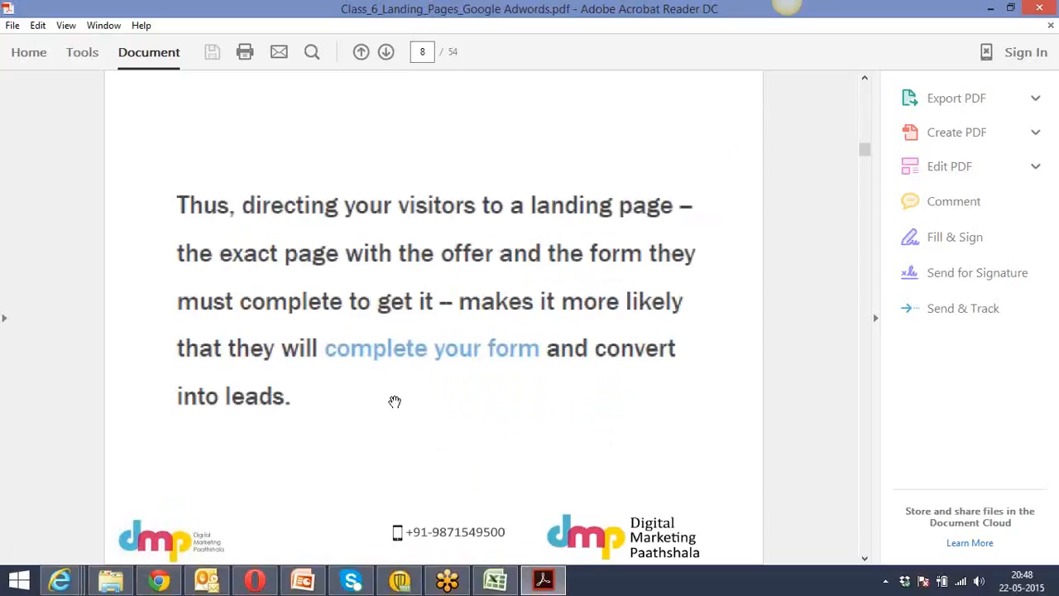
pyautogui.scroll(-2, 395, 402)
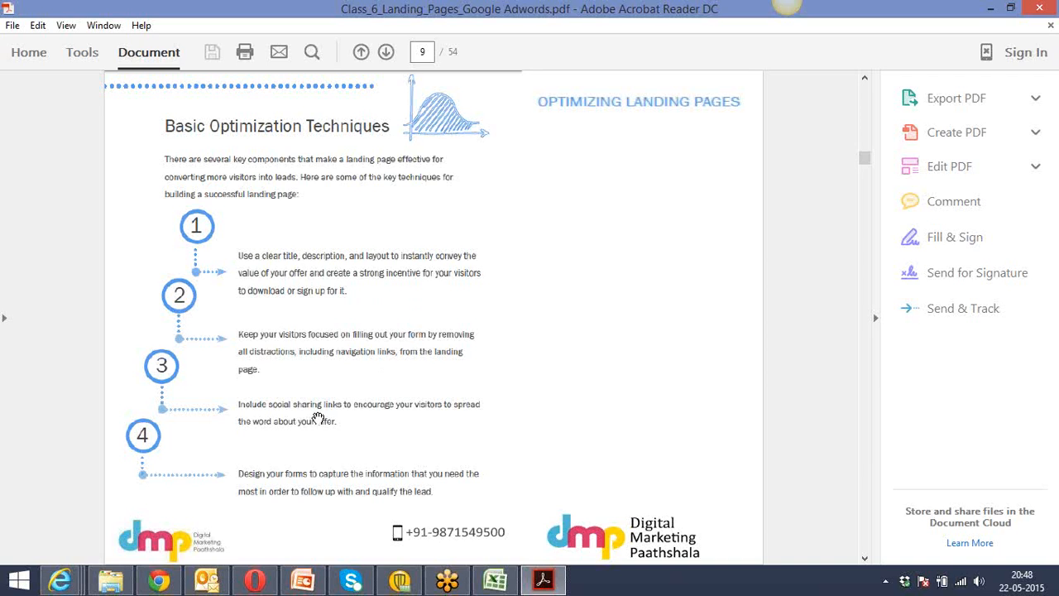
# Return to the webinar page in the Instapage builder in Chrome and add a Social sharing element to it.
pyautogui.hotkey('alt', 'Tab')
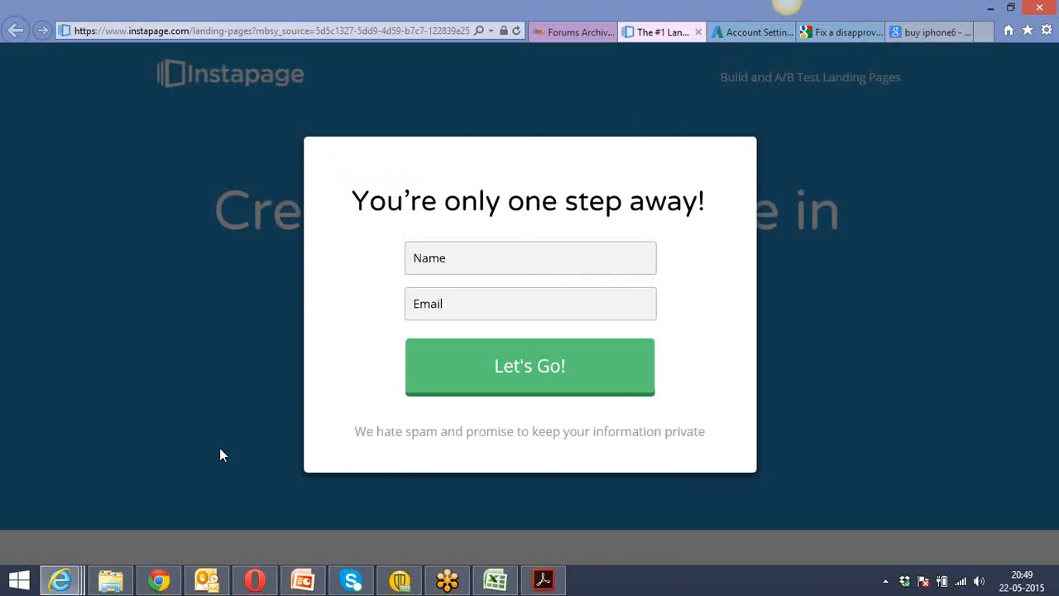
pyautogui.click(159, 580)
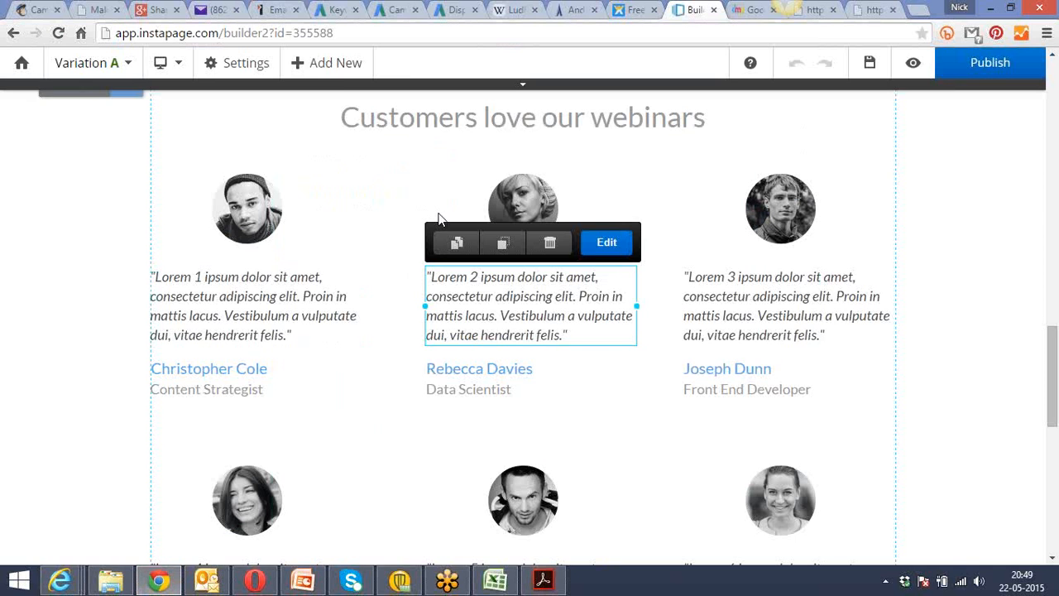
pyautogui.click(339, 73)
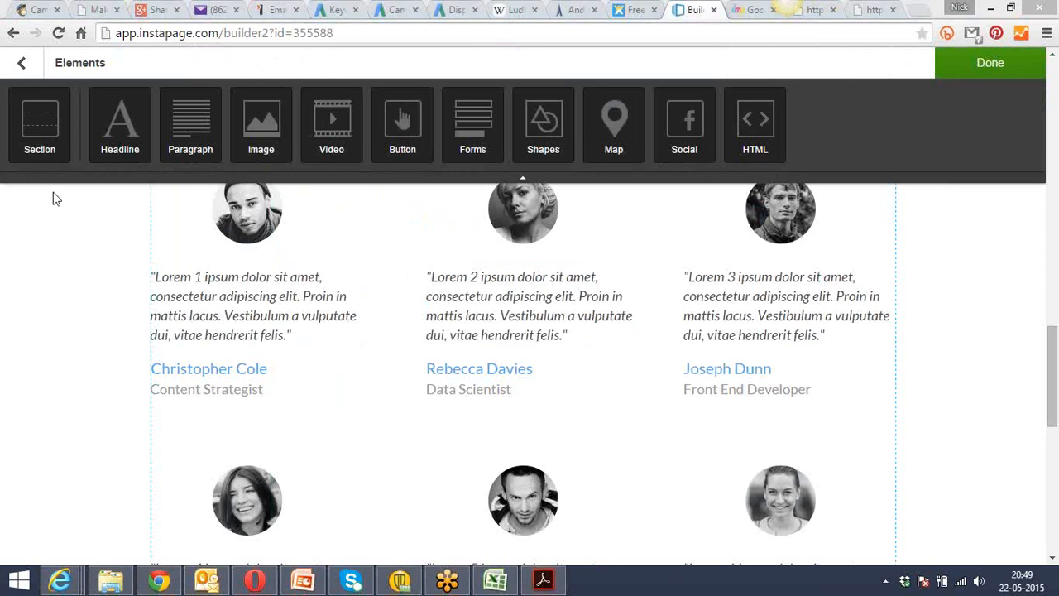
pyautogui.click(687, 125)
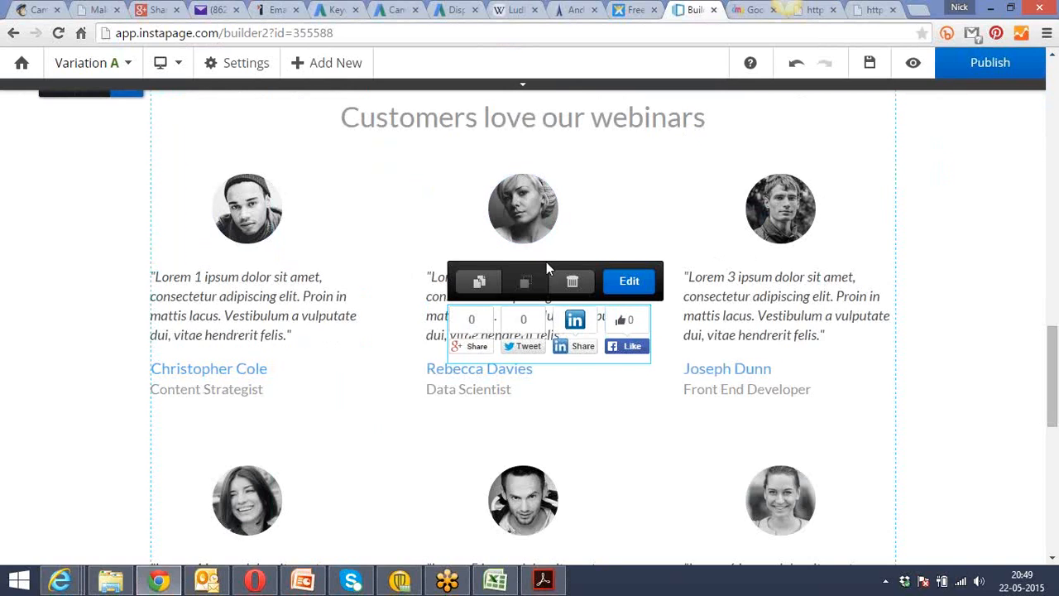
# Move the social sharing buttons up between the first two testimonial photos, below the "Customers love our webinars" heading.
pyautogui.moveTo(548, 263); pyautogui.dragTo(594, 201)
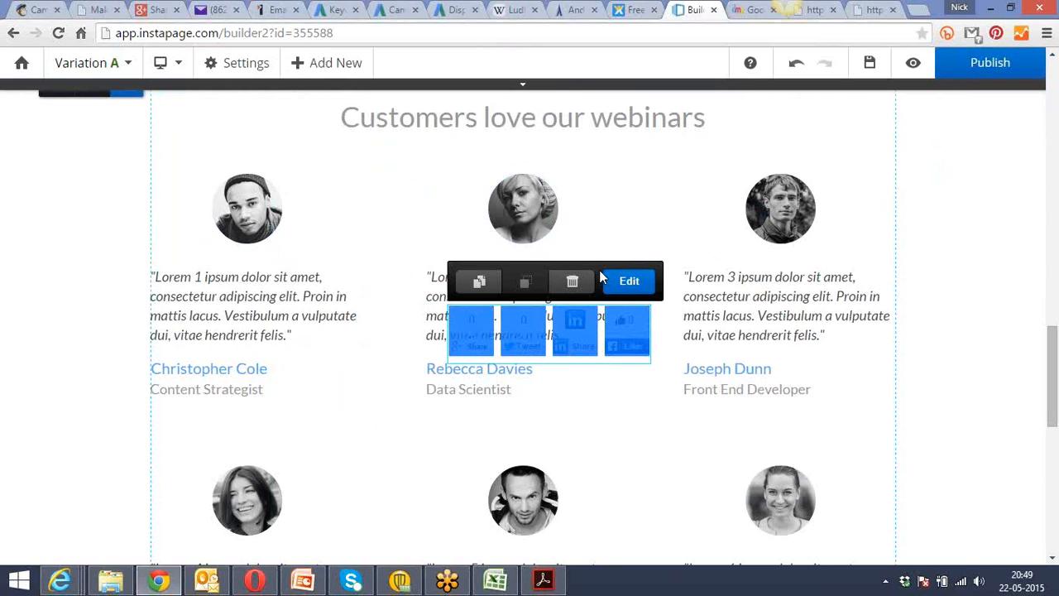
pyautogui.click(597, 195)
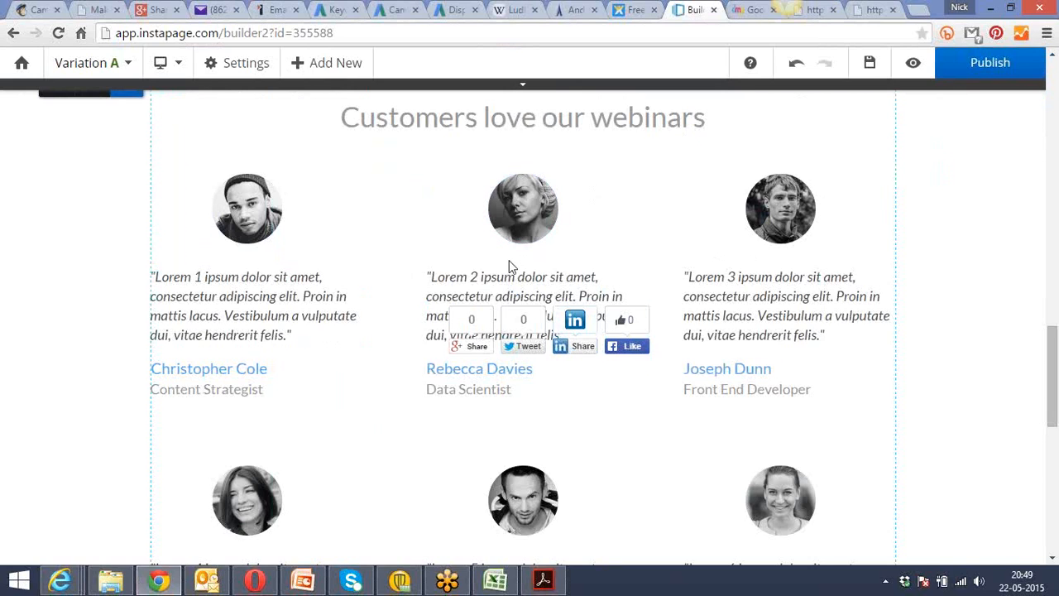
pyautogui.moveTo(499, 320); pyautogui.dragTo(337, 162)
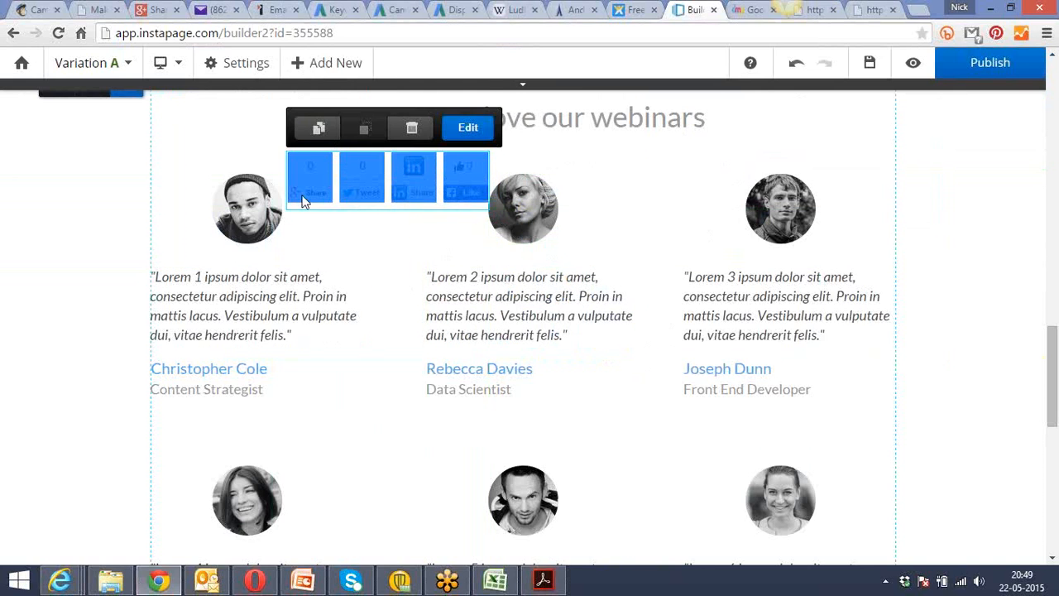
pyautogui.click(346, 237)
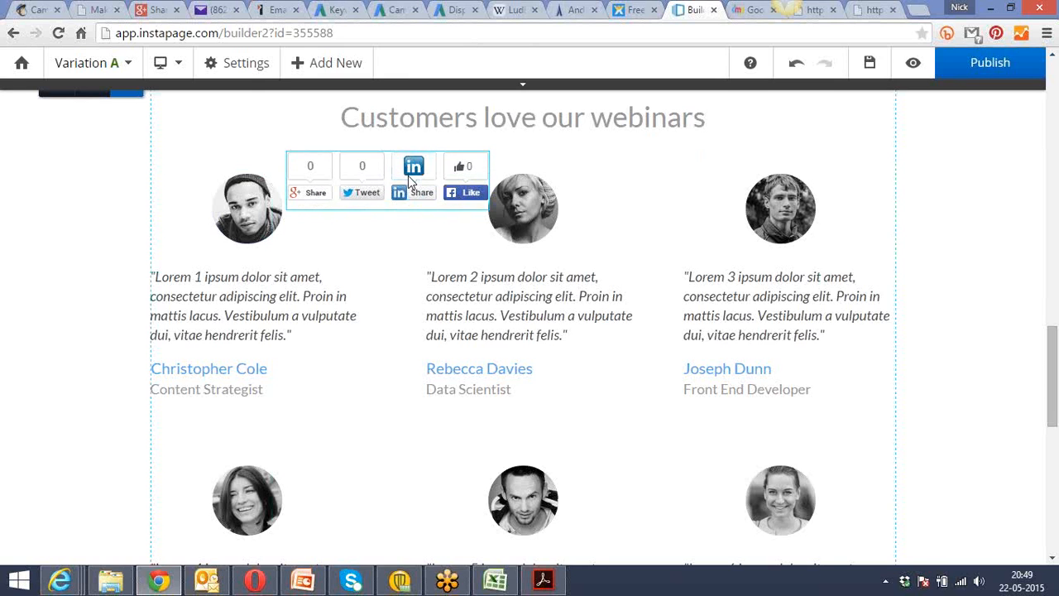
# Check the "Basic Optimization Techniques" notes in Acrobat Reader, and return to the webinar page in Chrome at its "Our Upcoming Webinars" section.
pyautogui.hotkey('alt', 'Tab')
pyautogui.hotkey('alt', 'Tab')
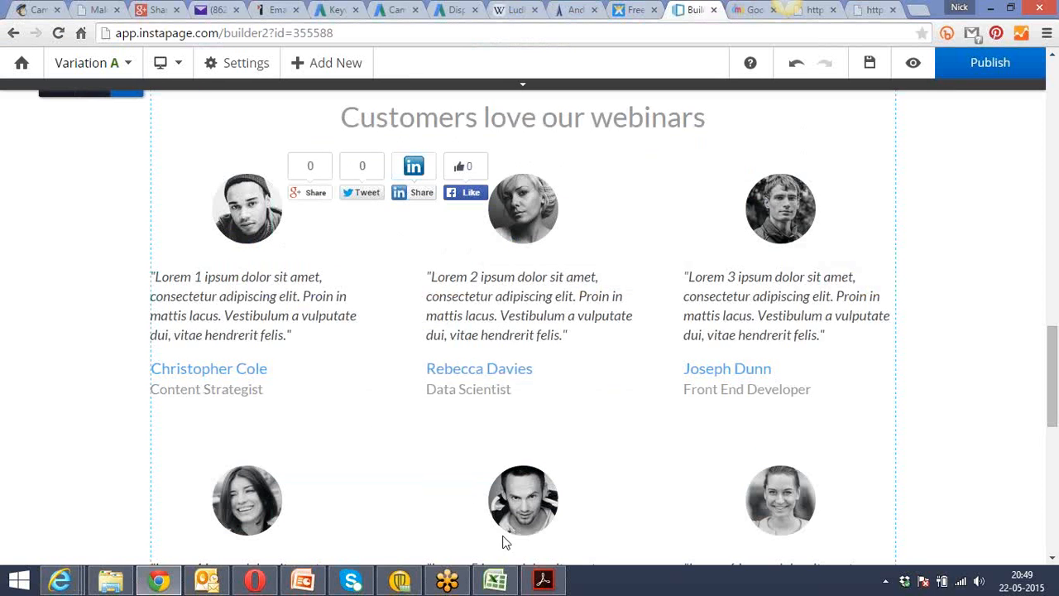
pyautogui.click(543, 581)
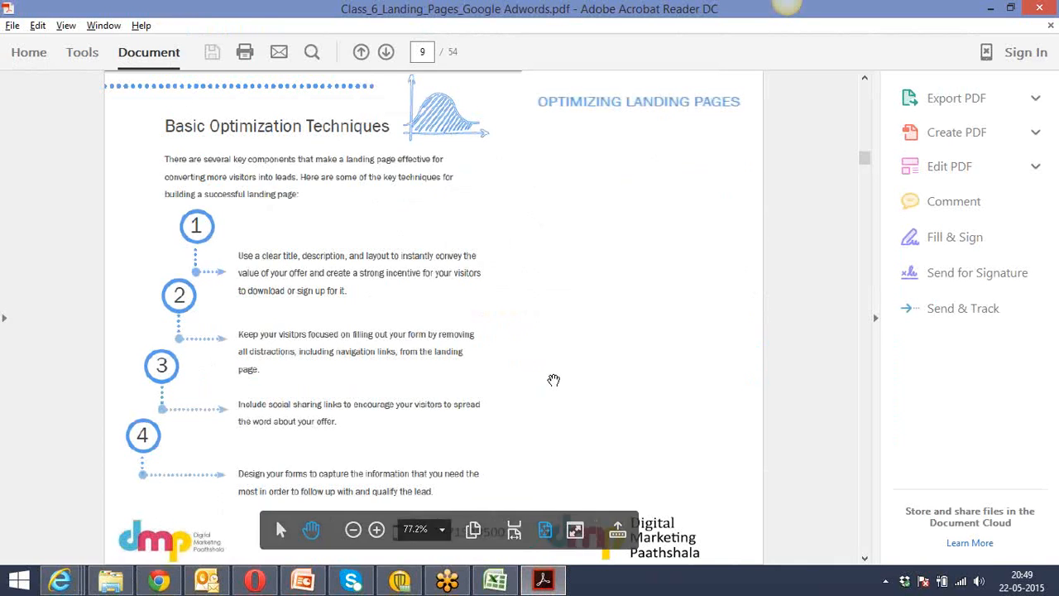
pyautogui.hotkey('alt', 'Tab')
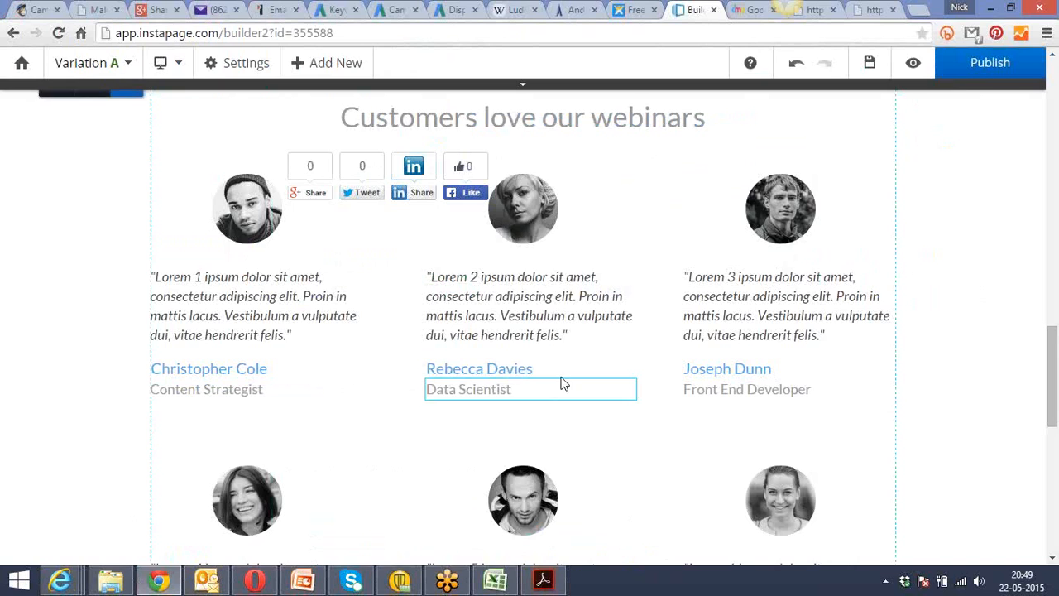
pyautogui.moveTo(1055, 354); pyautogui.dragTo(1055, 79)
pyautogui.moveTo(1056, 121); pyautogui.dragTo(1033, 153)
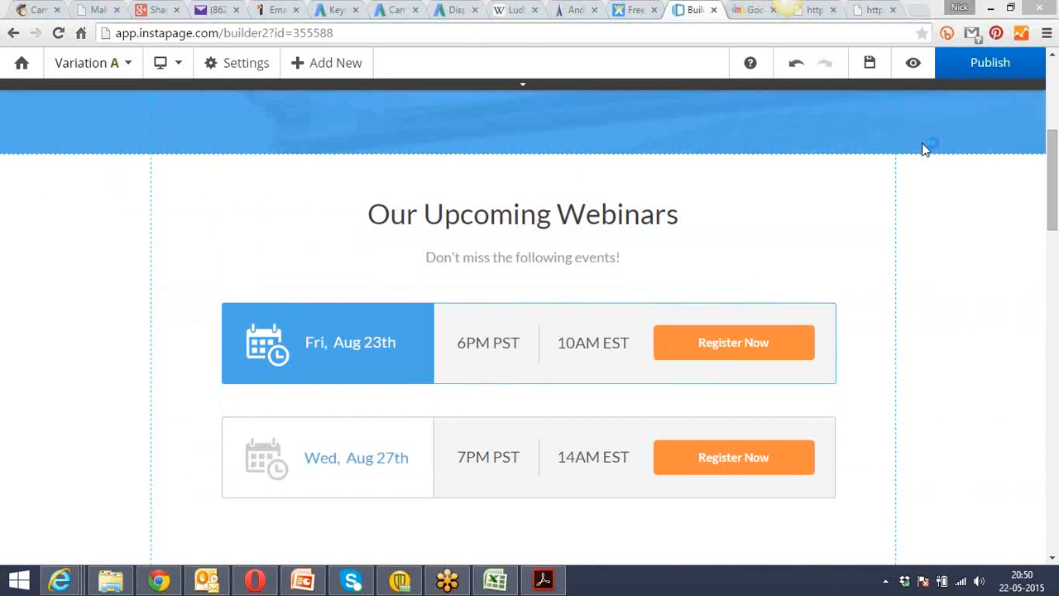
# Show the published dmpaathshala.com Google Adwords course landing page and bring its course details form into view.
pyautogui.click(750, 10)
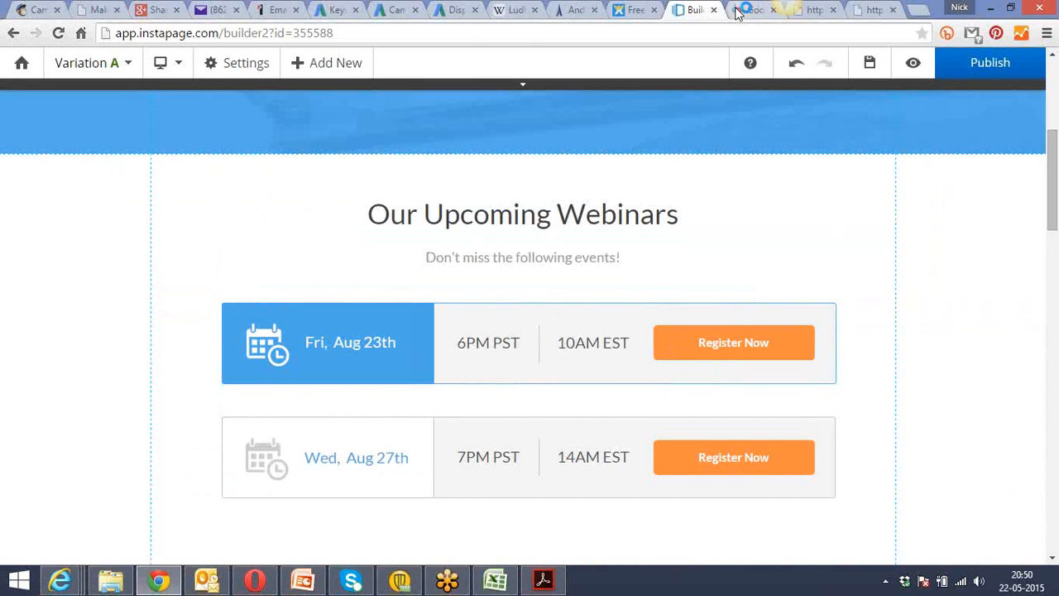
pyautogui.click(1053, 189)
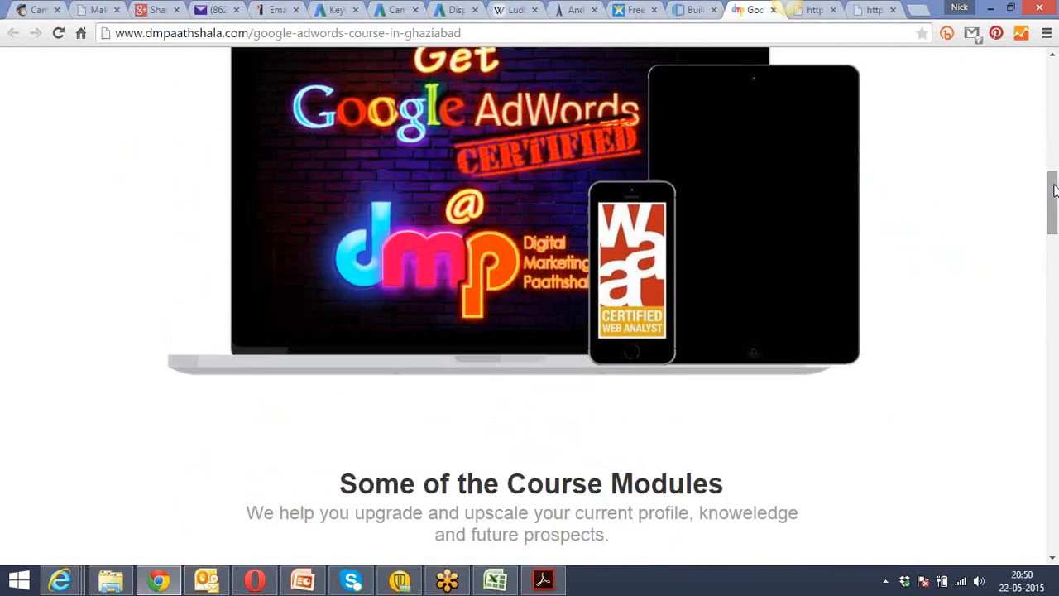
pyautogui.moveTo(1053, 172); pyautogui.dragTo(1027, 92)
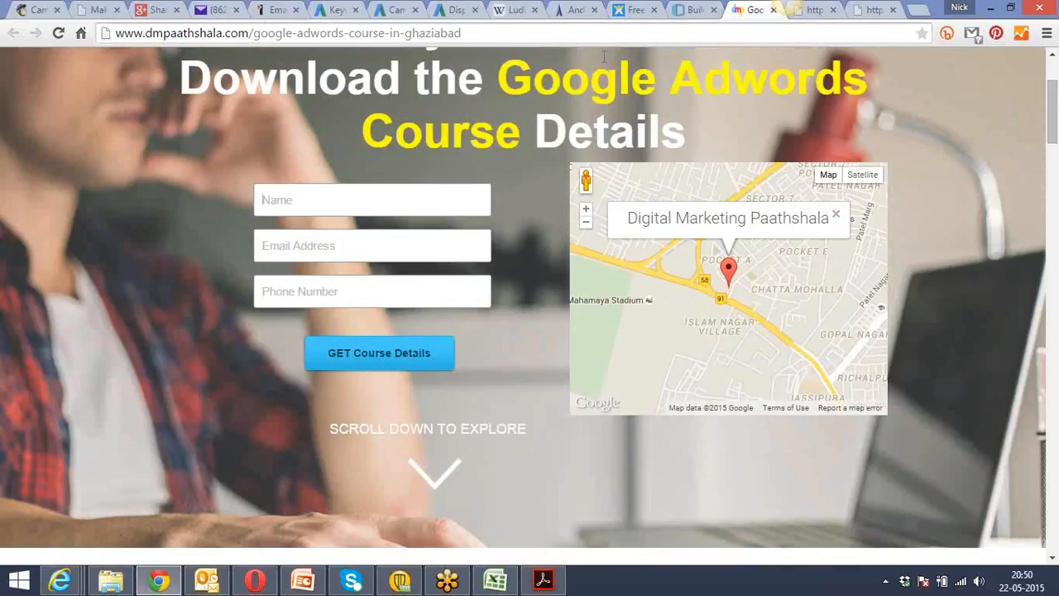
# Read optimization techniques 5 to 7 in the Acrobat Reader notes, and return to the course landing page's Name field in Chrome.
pyautogui.click(548, 581)
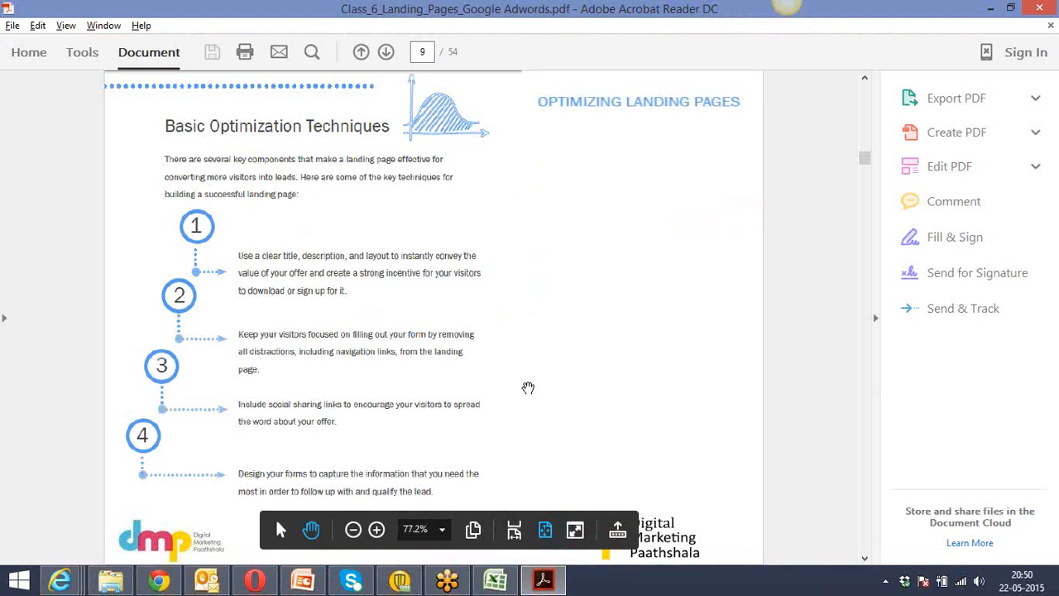
pyautogui.scroll(-3, 529, 387)
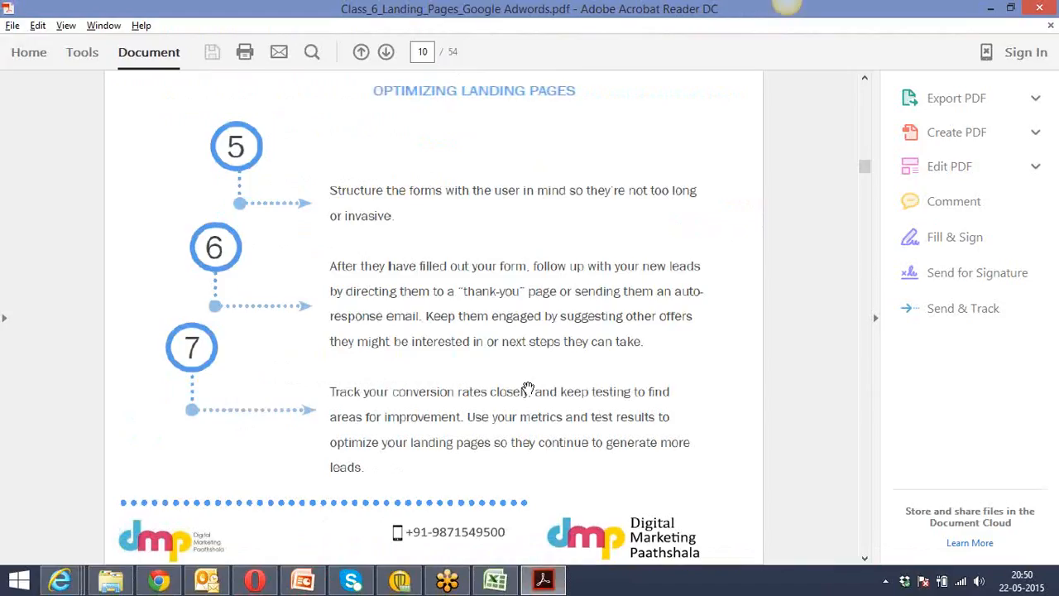
pyautogui.hotkey('alt', 'Tab')
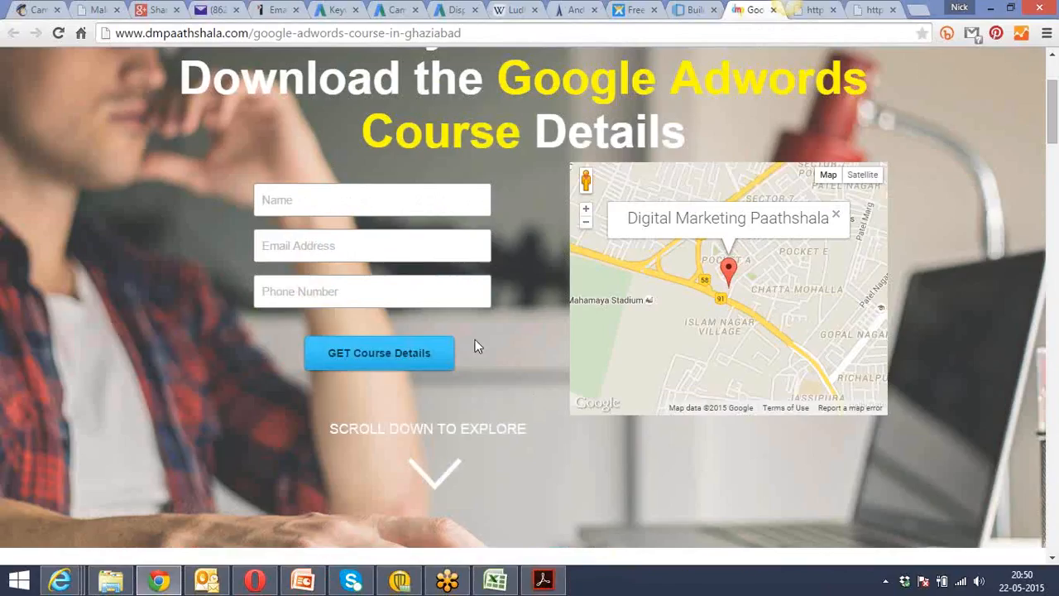
pyautogui.click(330, 200)
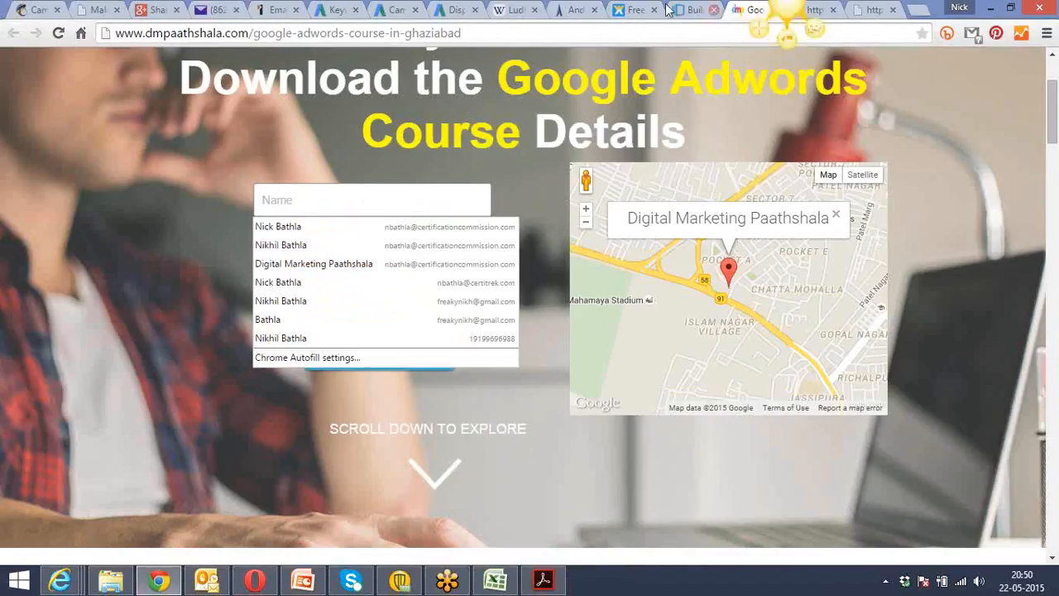
# Switch the webinar page in the Instapage builder to mobile view and look it over down to the "Our Upcoming Webinars" section.
pyautogui.click(691, 10)
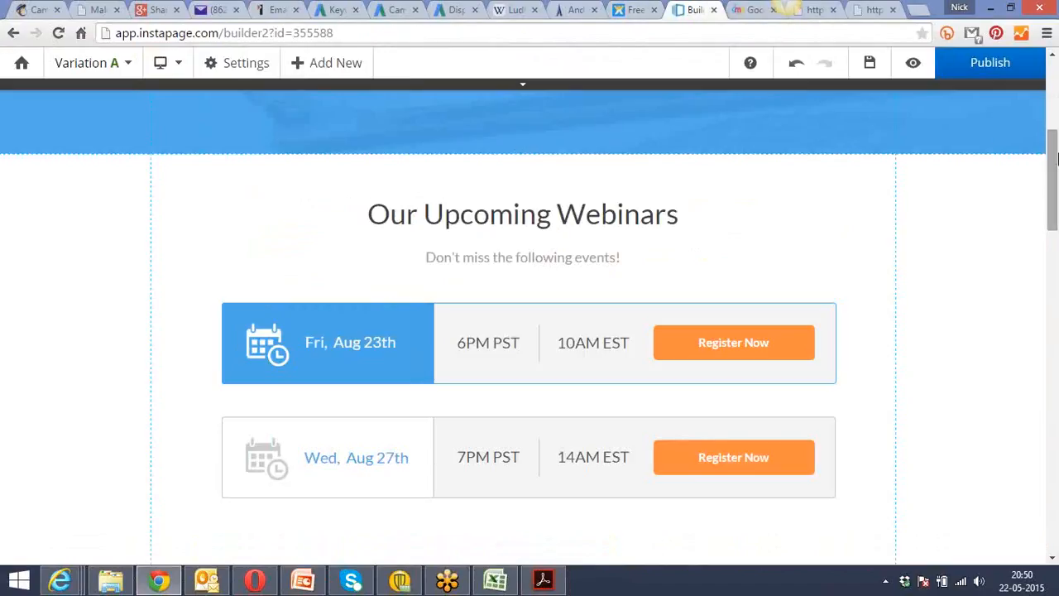
pyautogui.moveTo(1056, 147); pyautogui.dragTo(1057, 37)
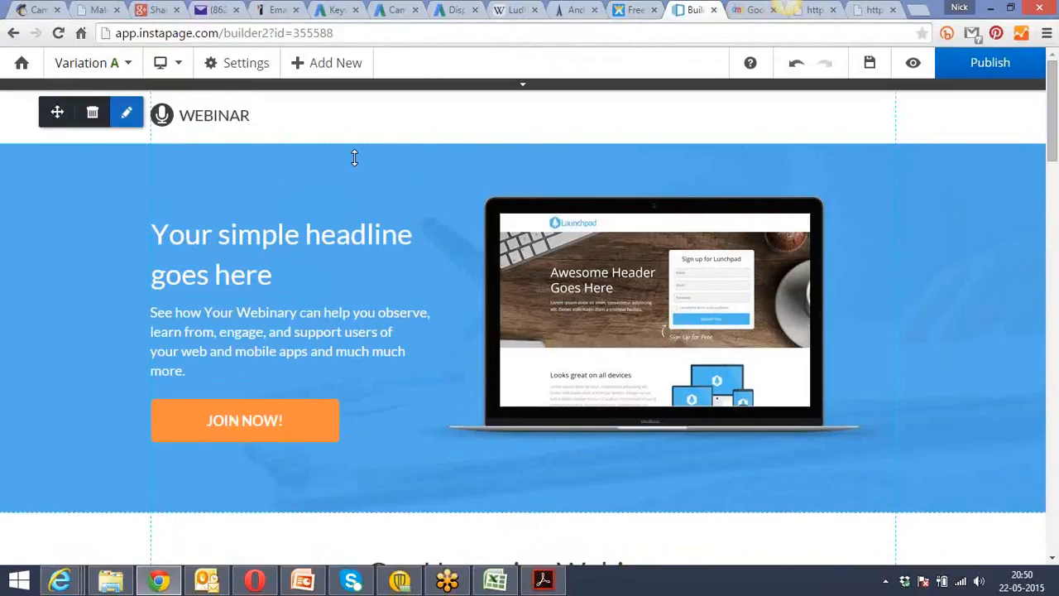
pyautogui.moveTo(173, 67)
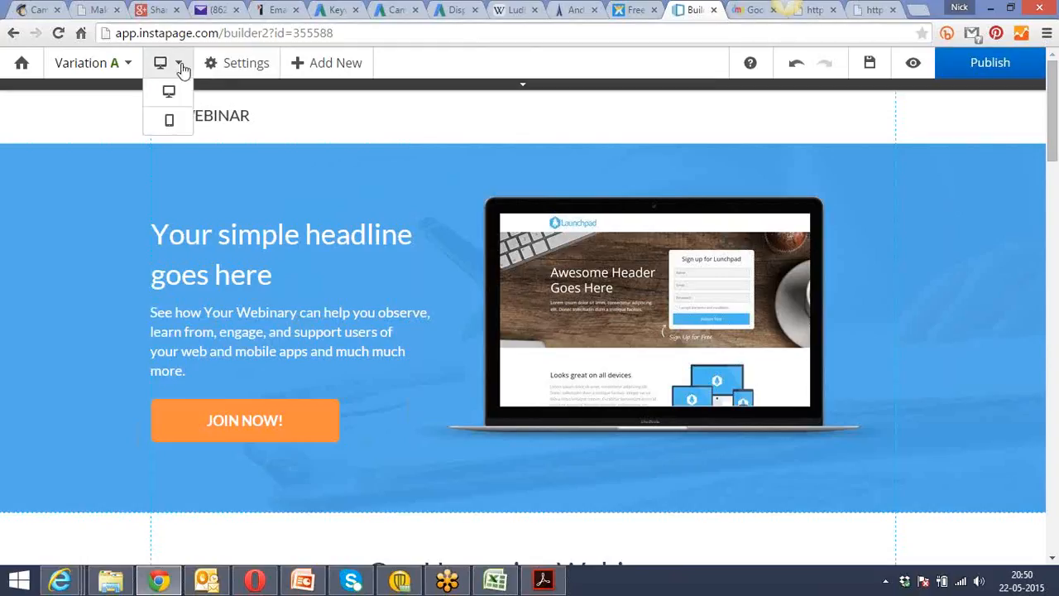
pyautogui.click(172, 122)
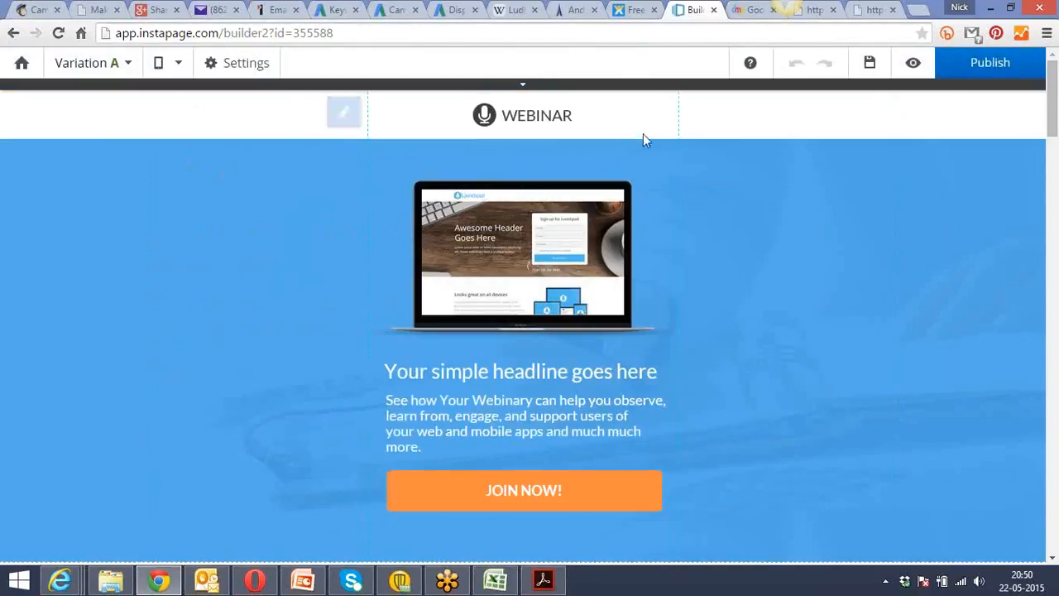
pyautogui.moveTo(1053, 116); pyautogui.dragTo(1043, 146)
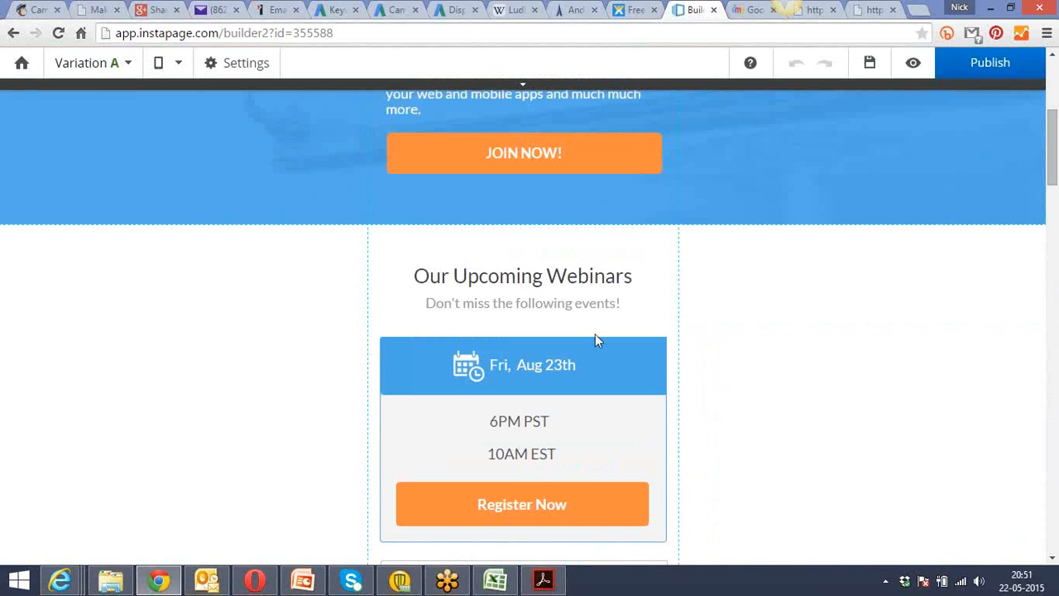
# Save the mobile version of the webinar page and switch the builder back to desktop view.
pyautogui.hotkey('ctrl', 's')
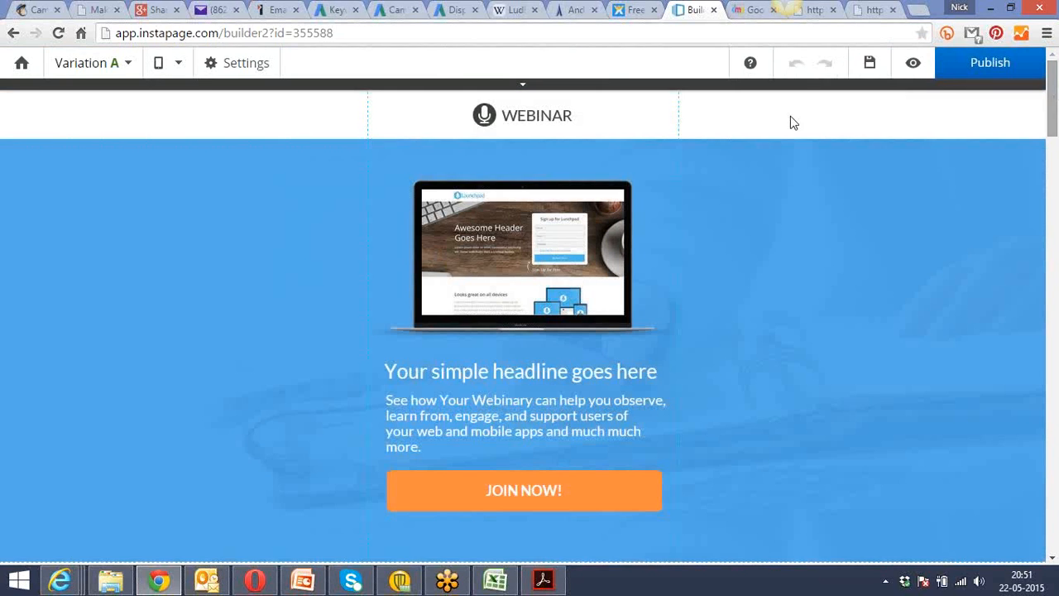
pyautogui.click(243, 72)
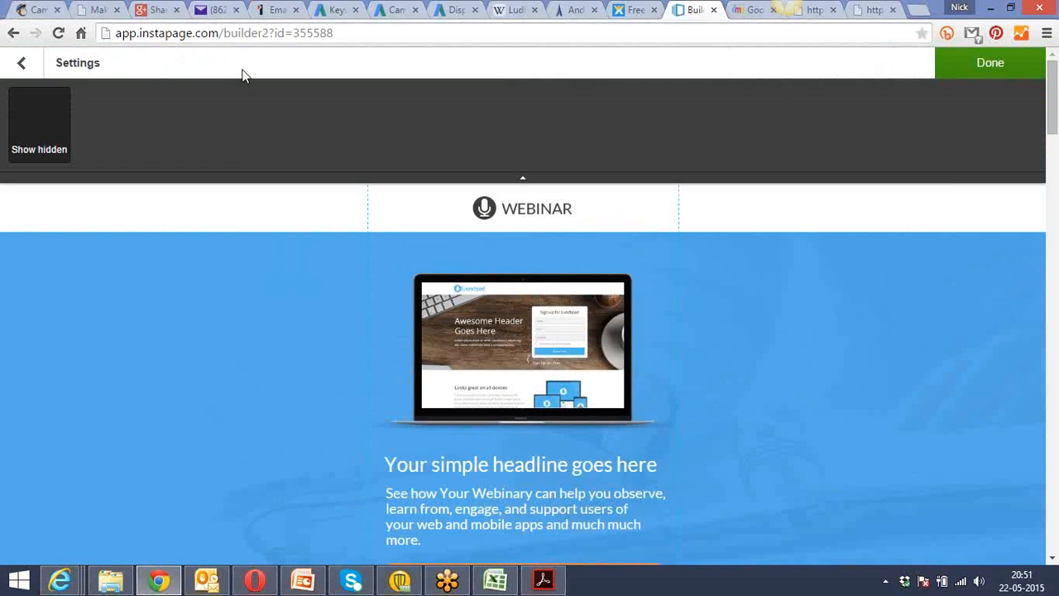
pyautogui.click(21, 64)
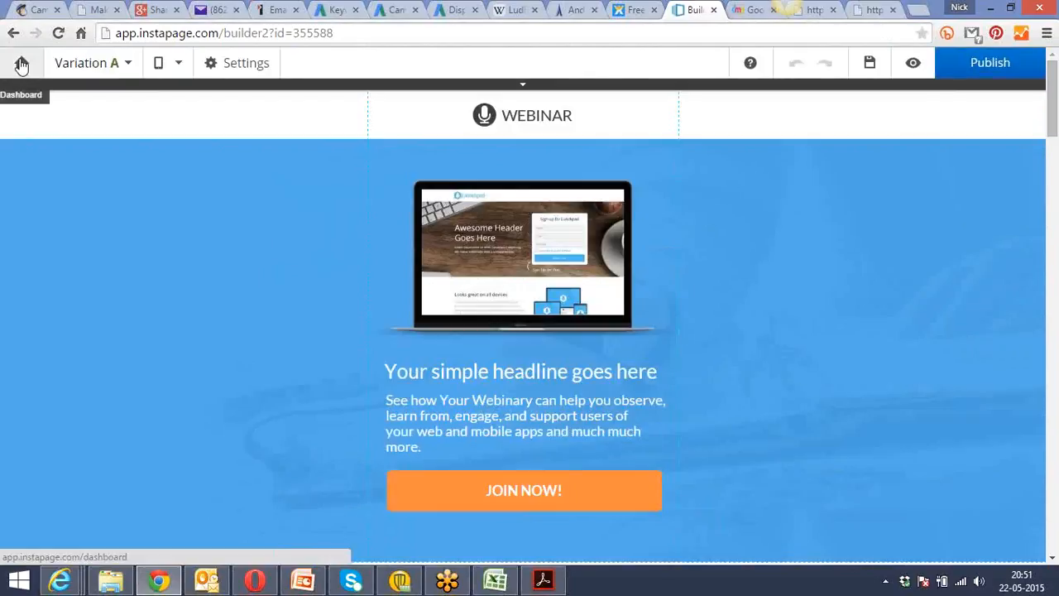
pyautogui.click(865, 69)
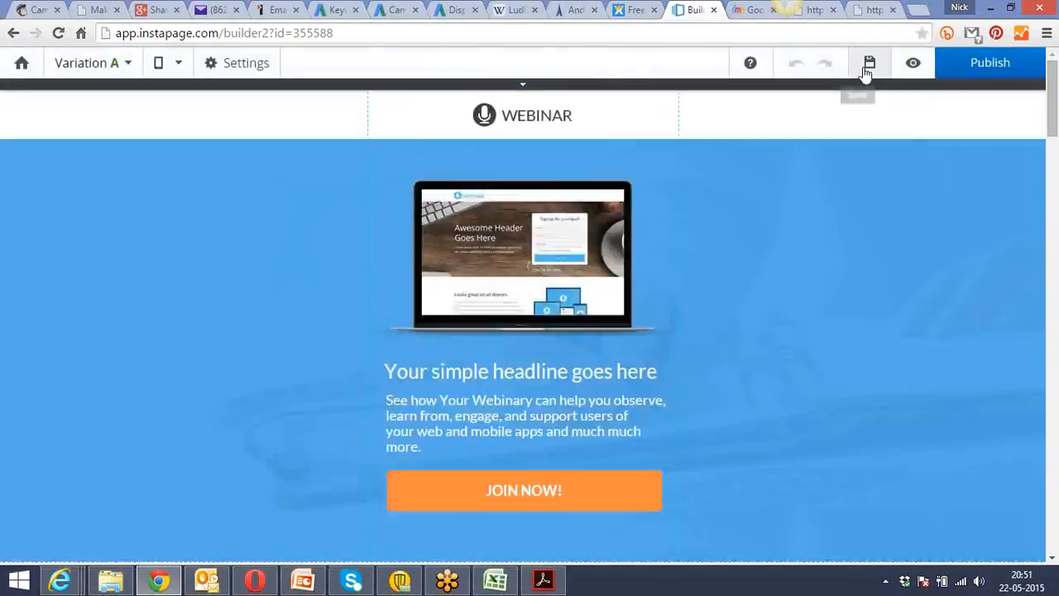
pyautogui.click(179, 68)
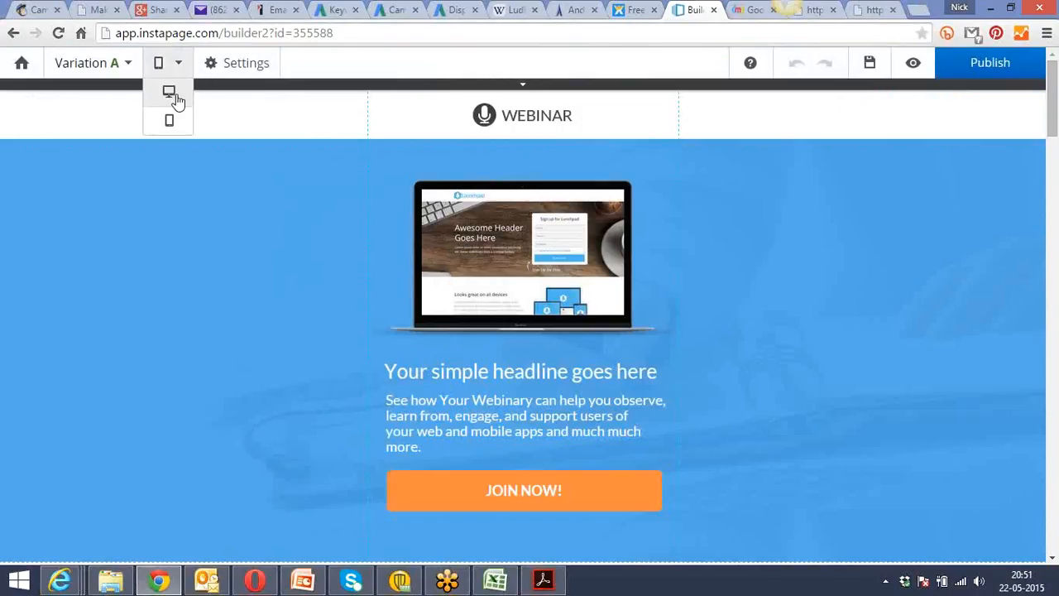
pyautogui.click(177, 96)
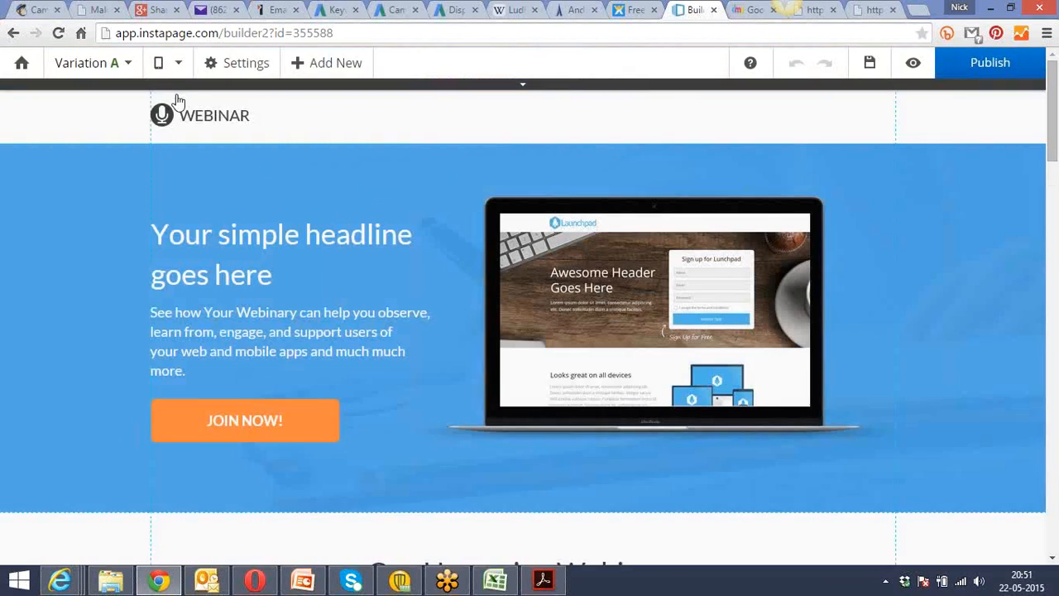
# Look through the elements that can be added to the page, including the available shapes and the Map element.
pyautogui.click(338, 65)
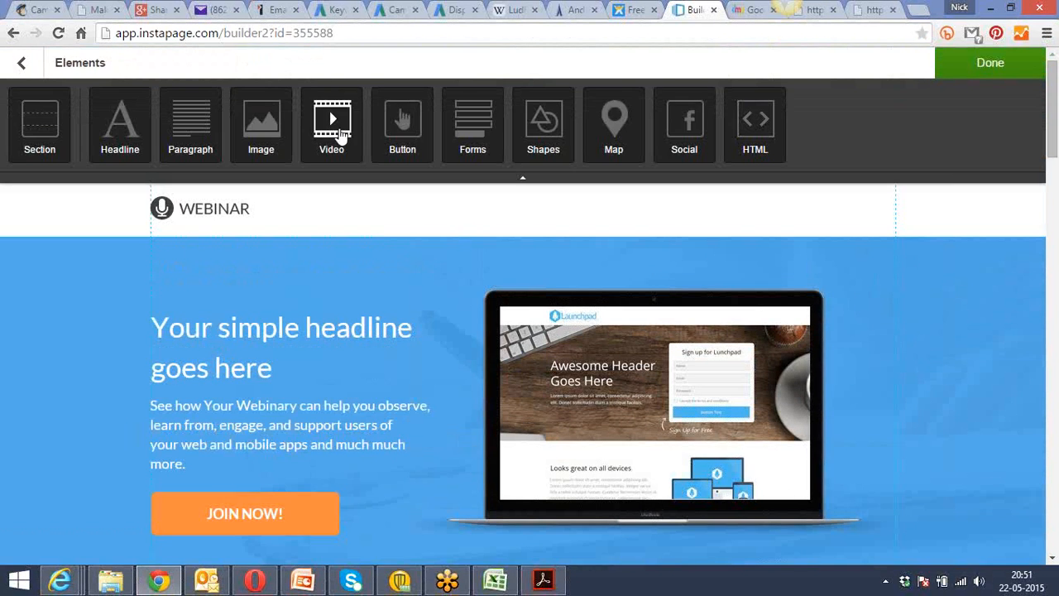
pyautogui.click(189, 128)
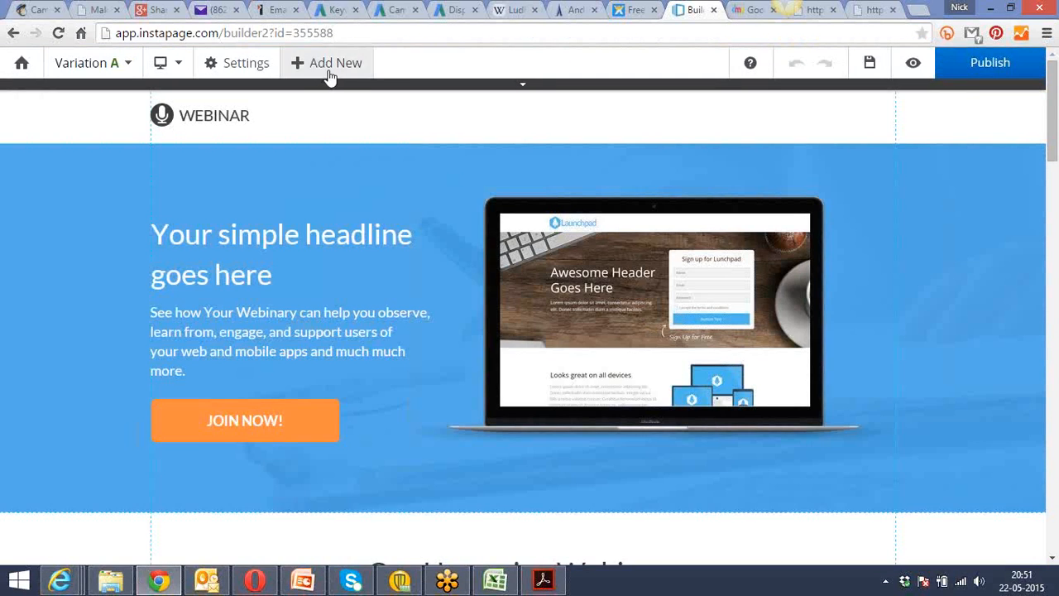
pyautogui.click(328, 70)
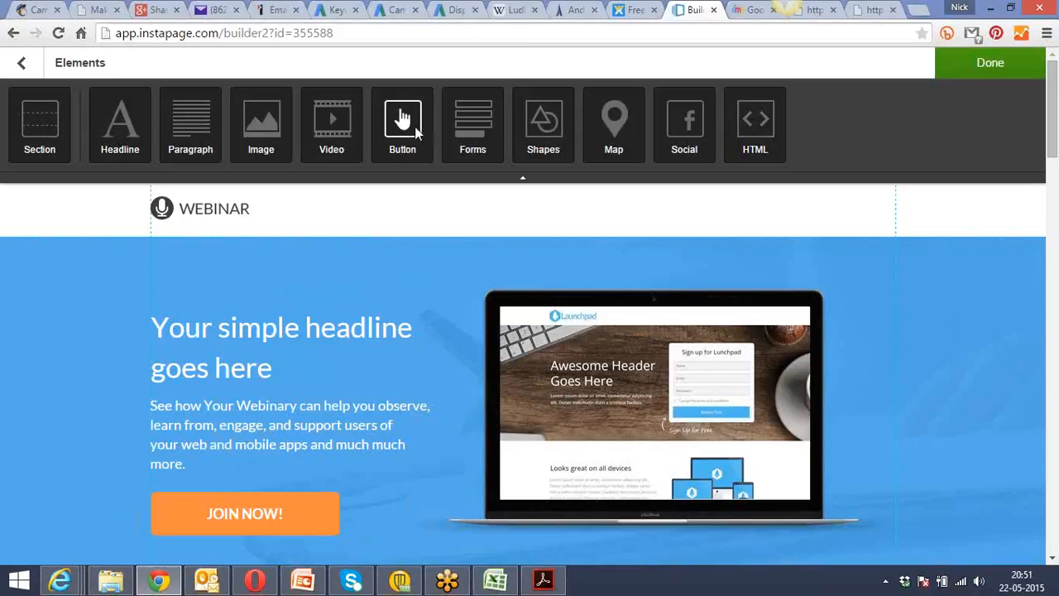
pyautogui.click(545, 123)
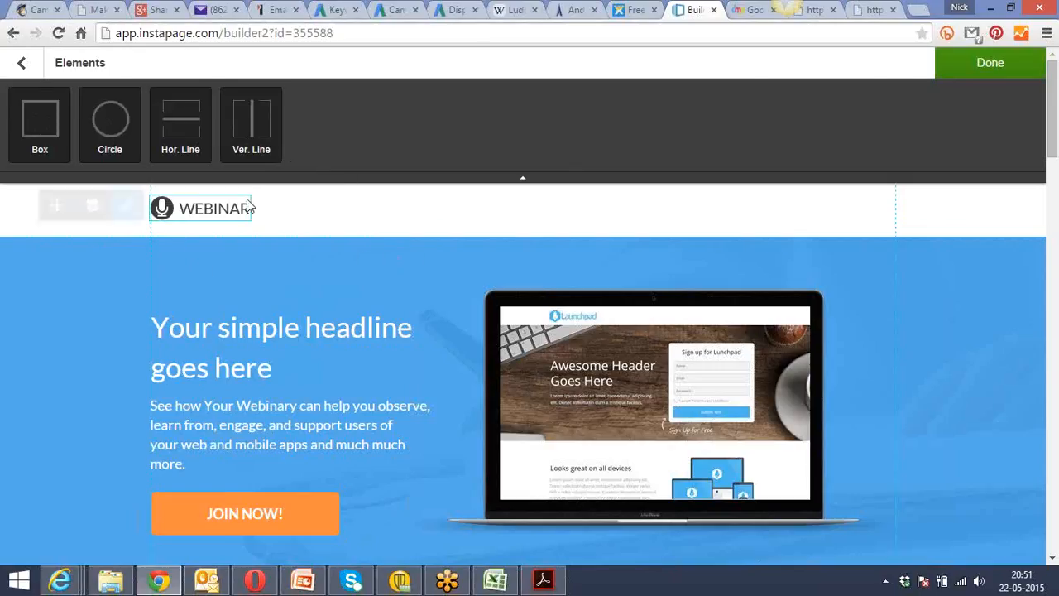
pyautogui.click(20, 63)
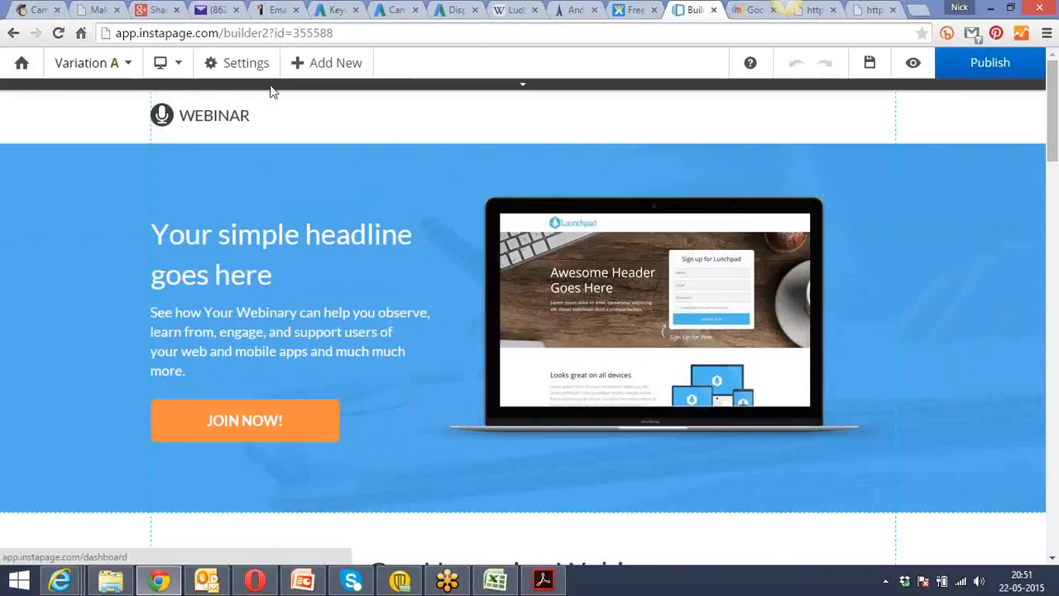
pyautogui.click(349, 66)
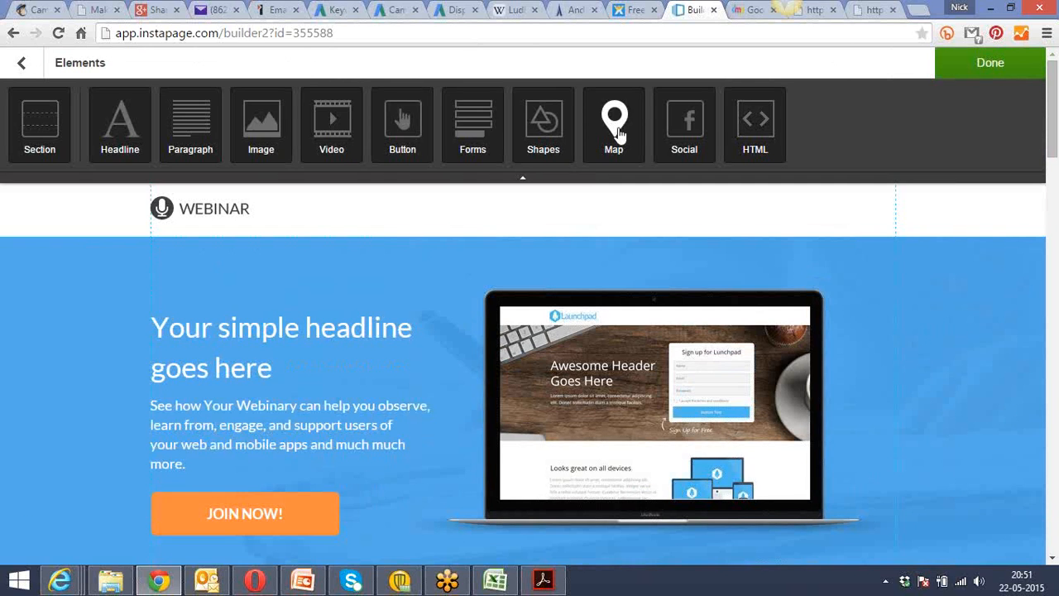
# Show the embedded location map on the Google Adwords course landing page, and return to the optimization notes in Acrobat Reader.
pyautogui.click(755, 10)
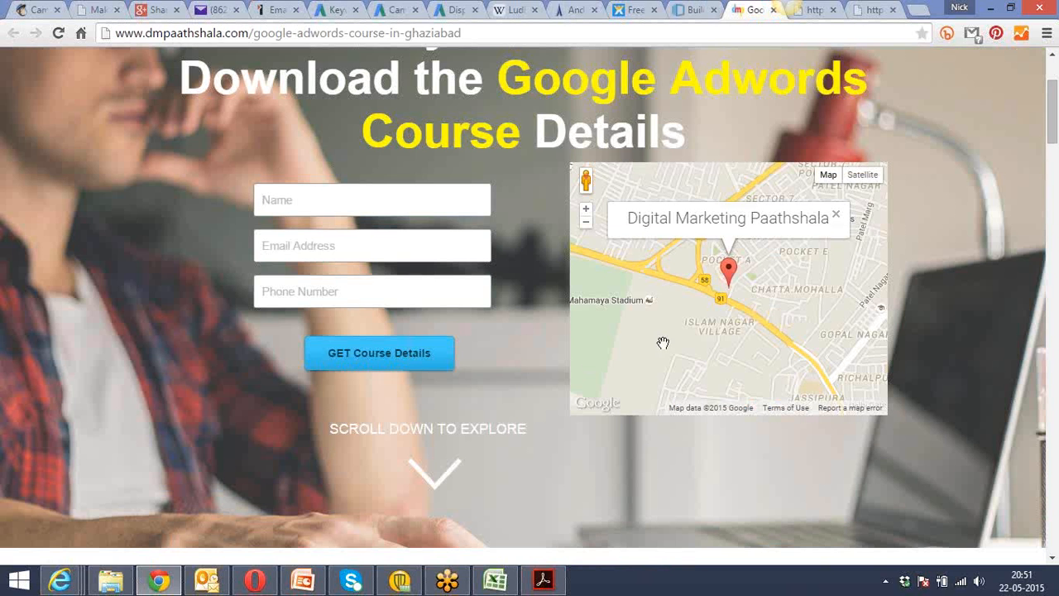
pyautogui.click(688, 10)
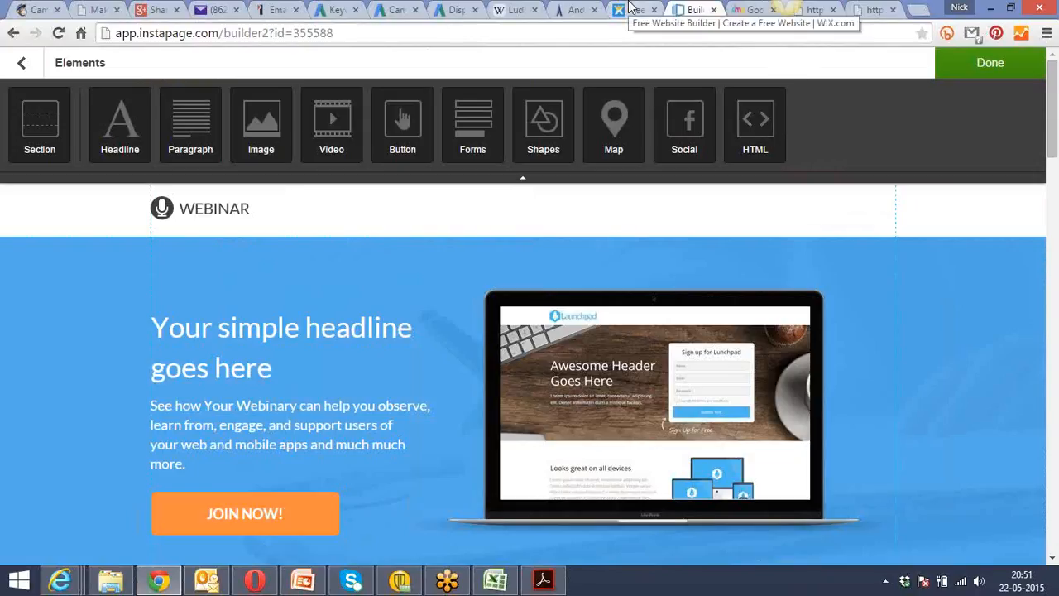
pyautogui.click(543, 579)
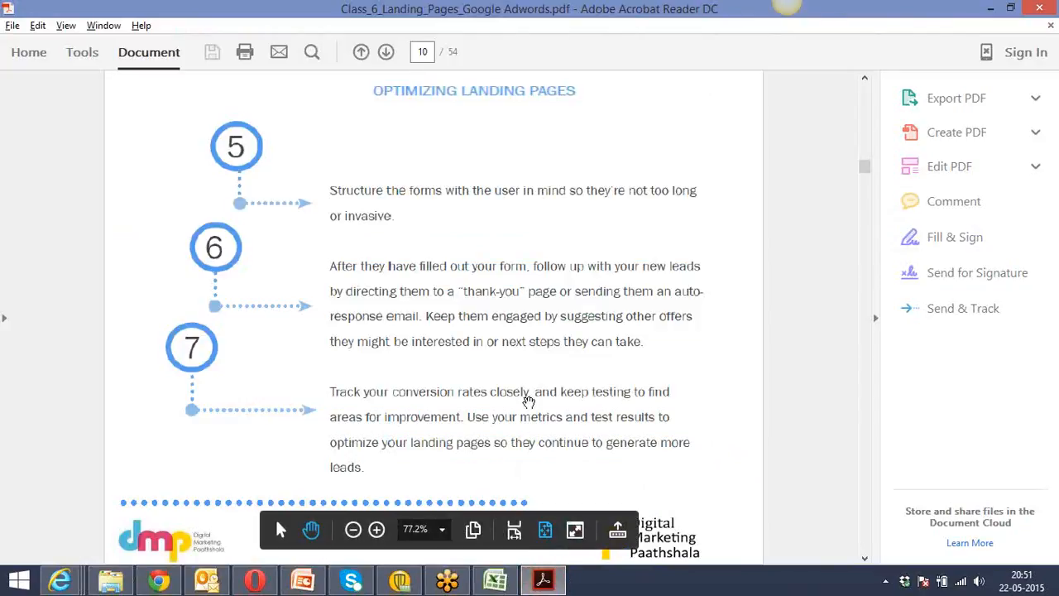
# Advance the notes to Chapter 2, switch to Chrome and search Google in a new tab for "free landing page creation tool".
pyautogui.scroll(-3, 528, 402)
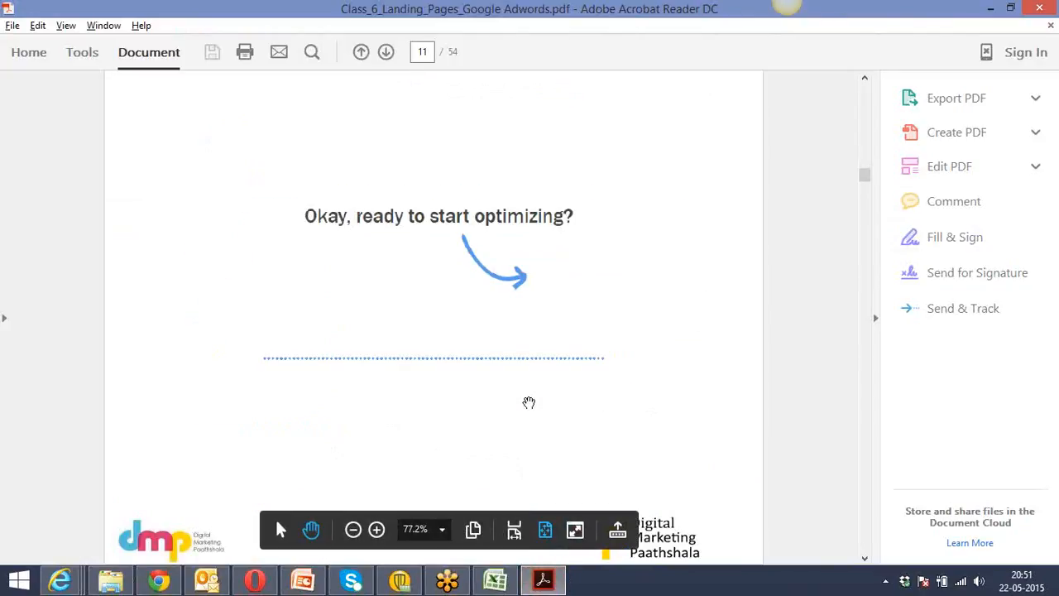
pyautogui.scroll(-1, 528, 403)
pyautogui.hotkey('alt', 'Tab')
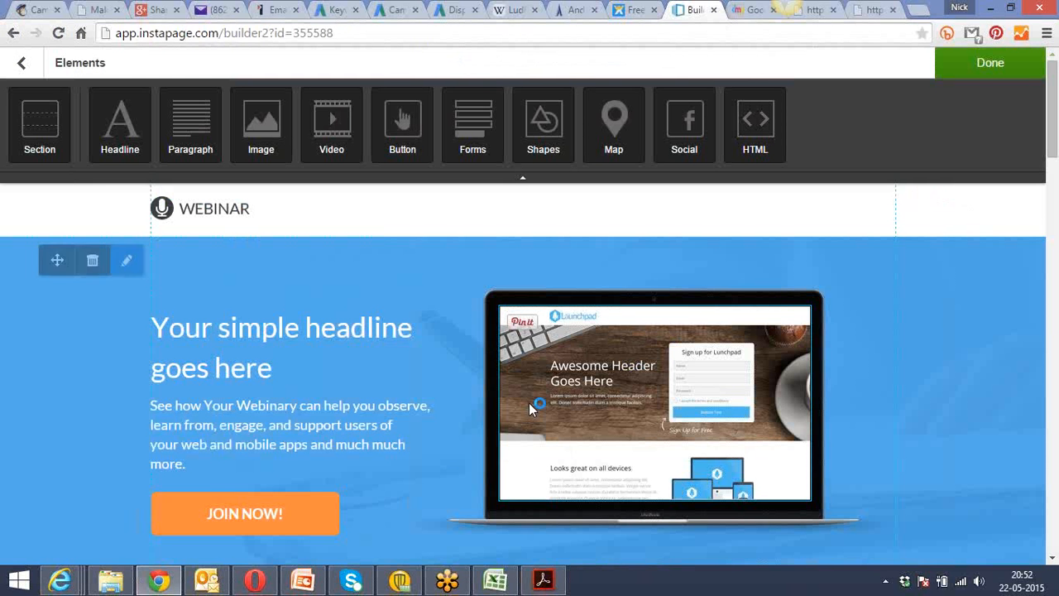
pyautogui.click(918, 10)
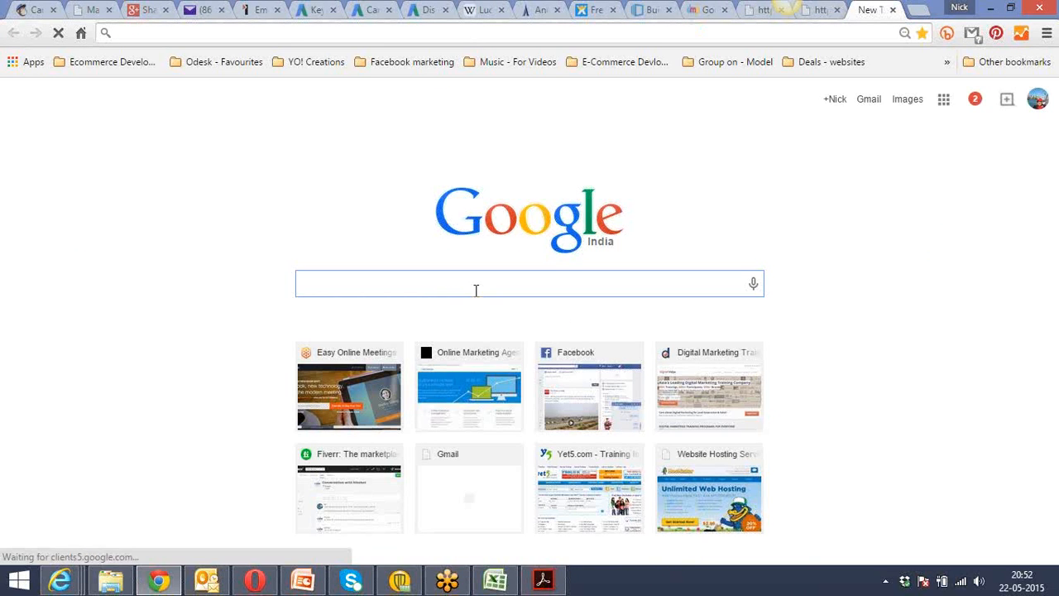
pyautogui.write('free ')
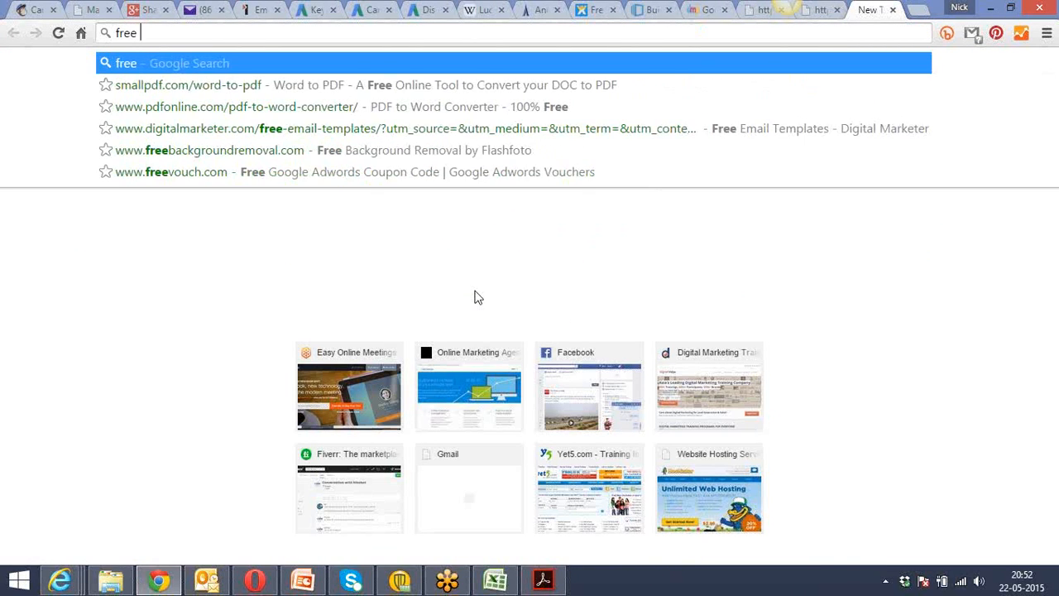
pyautogui.write('landing page')
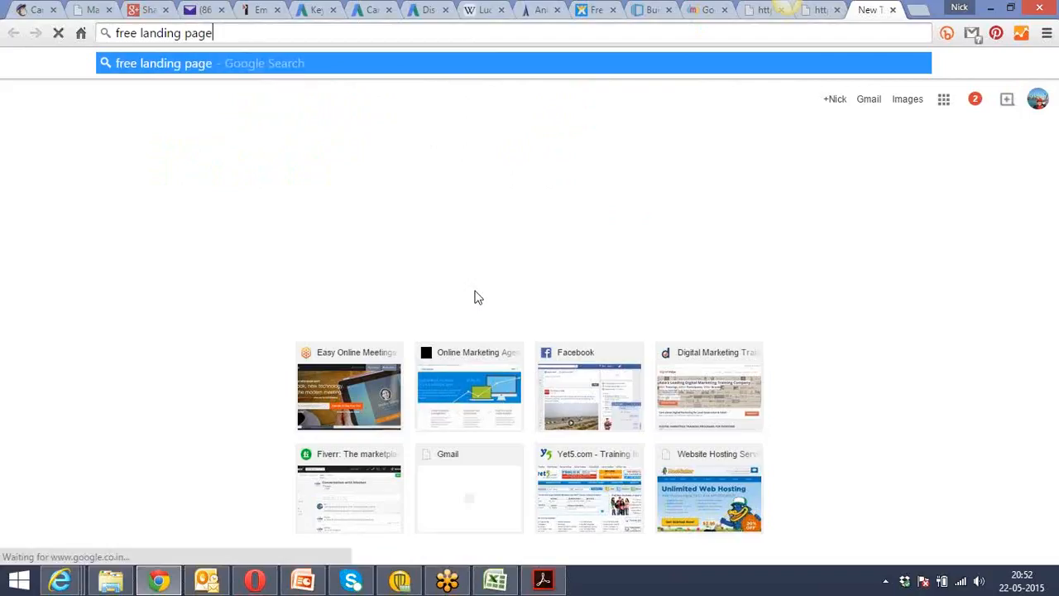
pyautogui.write(' creation tool')
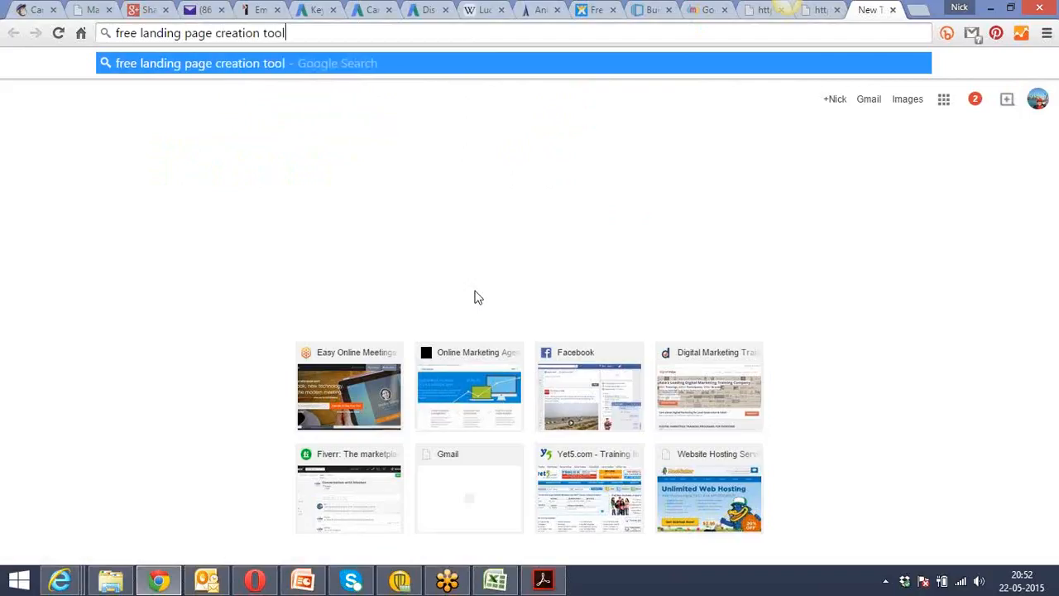
pyautogui.press('Return')
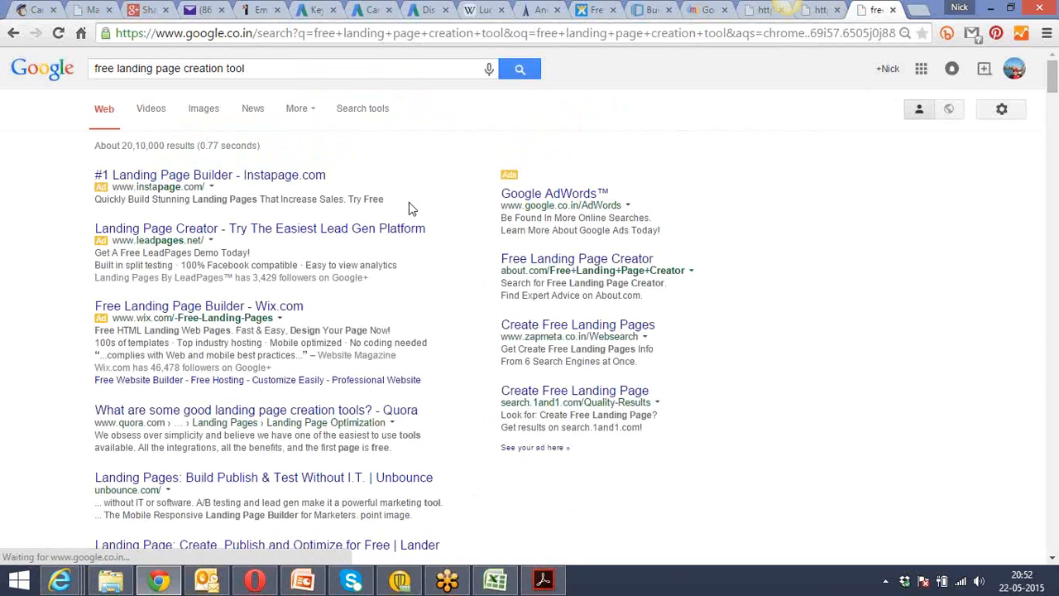
# Open the LeadPages ad and the Unbounce and Lander search results in separate tabs.
pyautogui.rightClick(223, 234)
pyautogui.click(253, 239)
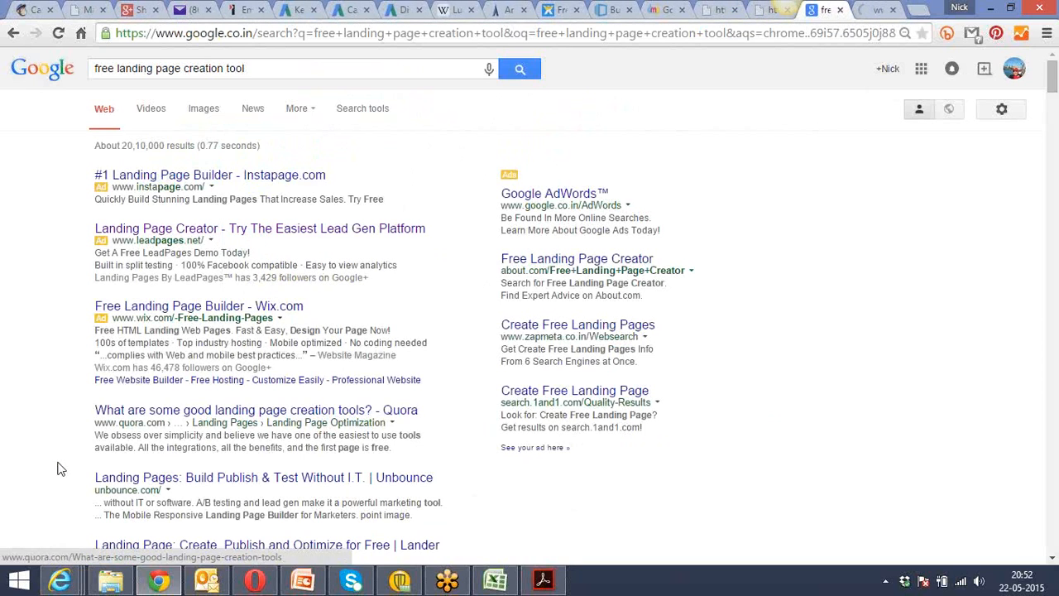
pyautogui.scroll(-2, 53, 470)
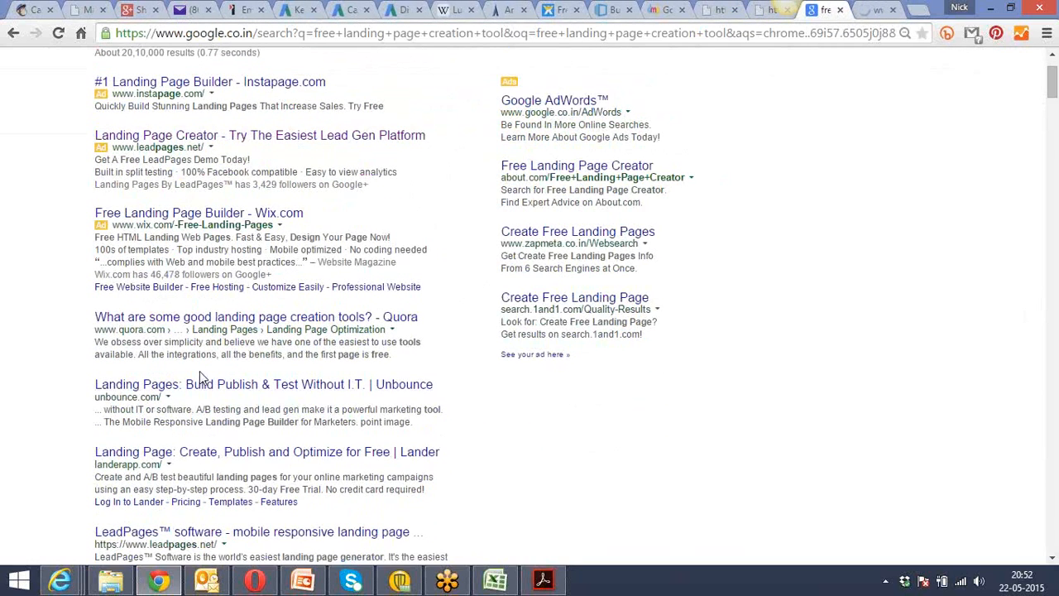
pyautogui.rightClick(211, 398)
pyautogui.click(240, 402)
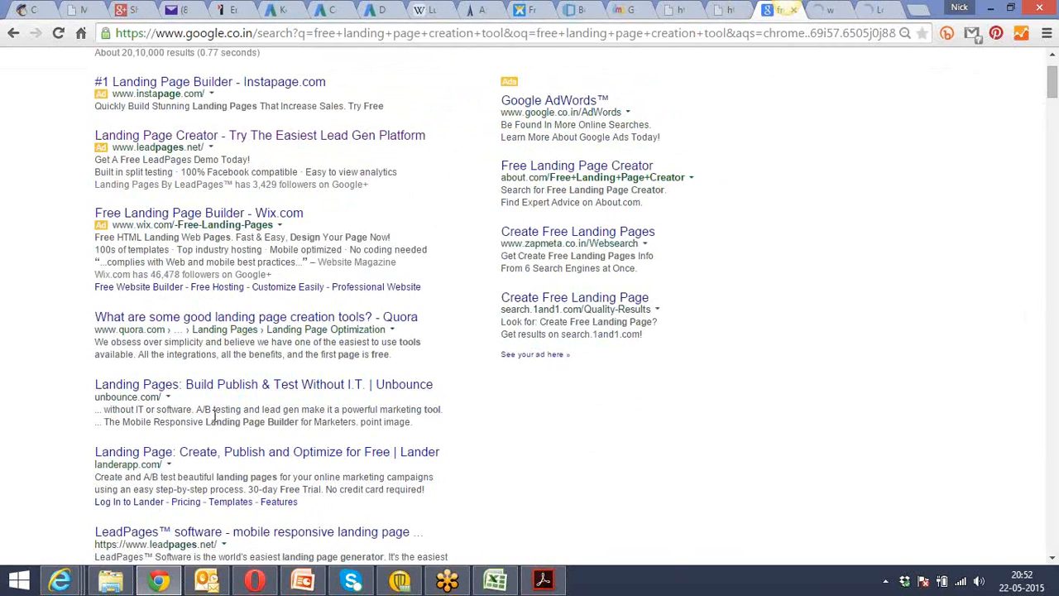
pyautogui.rightClick(195, 461)
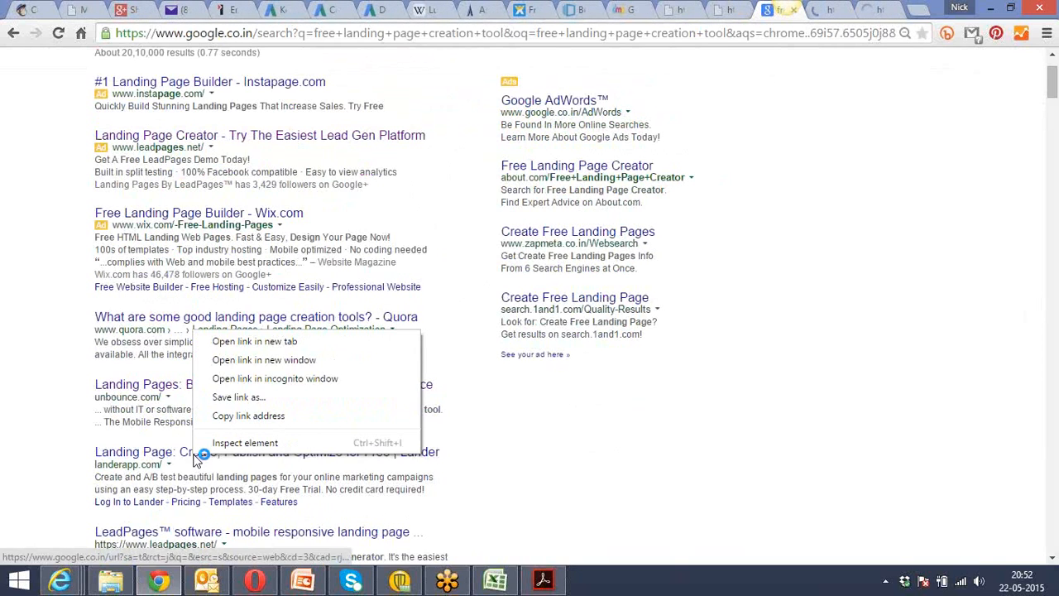
pyautogui.click(328, 345)
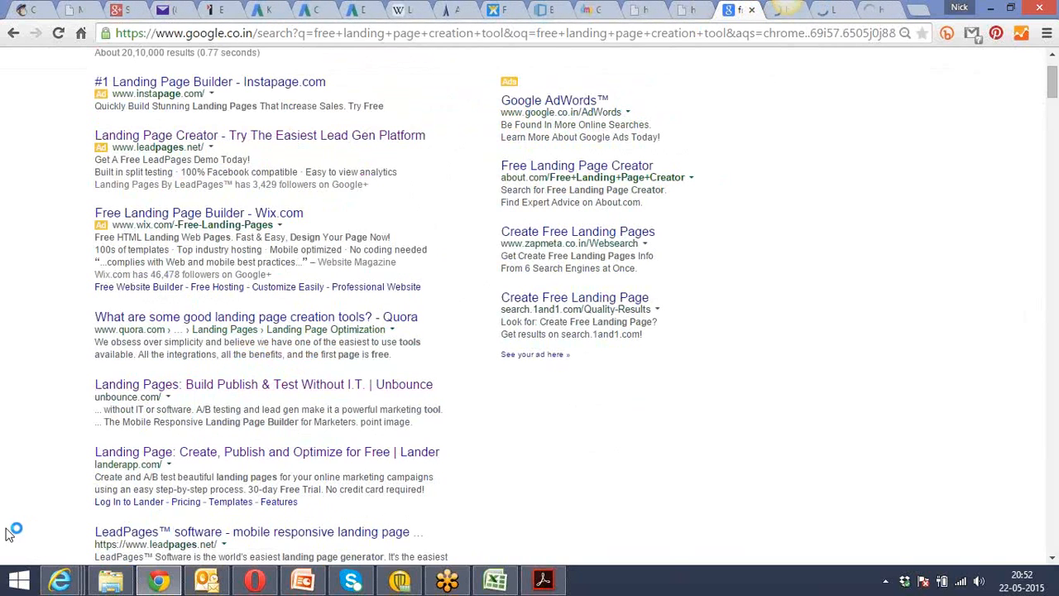
# Open the LeadPages software result in a separate tab and look through the search results further down the page.
pyautogui.scroll(-1, 8, 532)
pyautogui.scroll(-2, 7, 532)
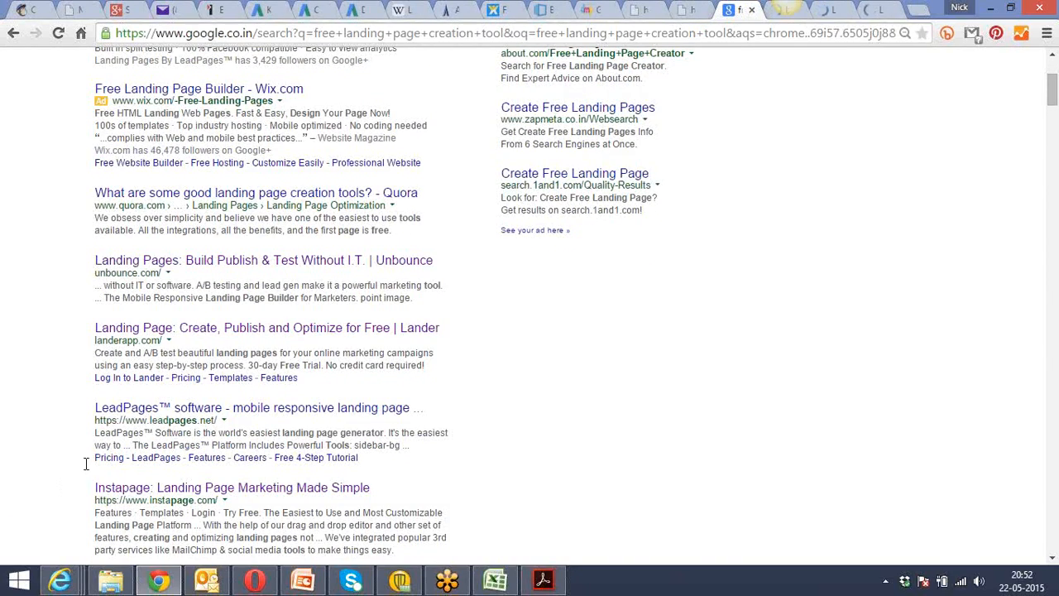
pyautogui.rightClick(222, 411)
pyautogui.click(282, 417)
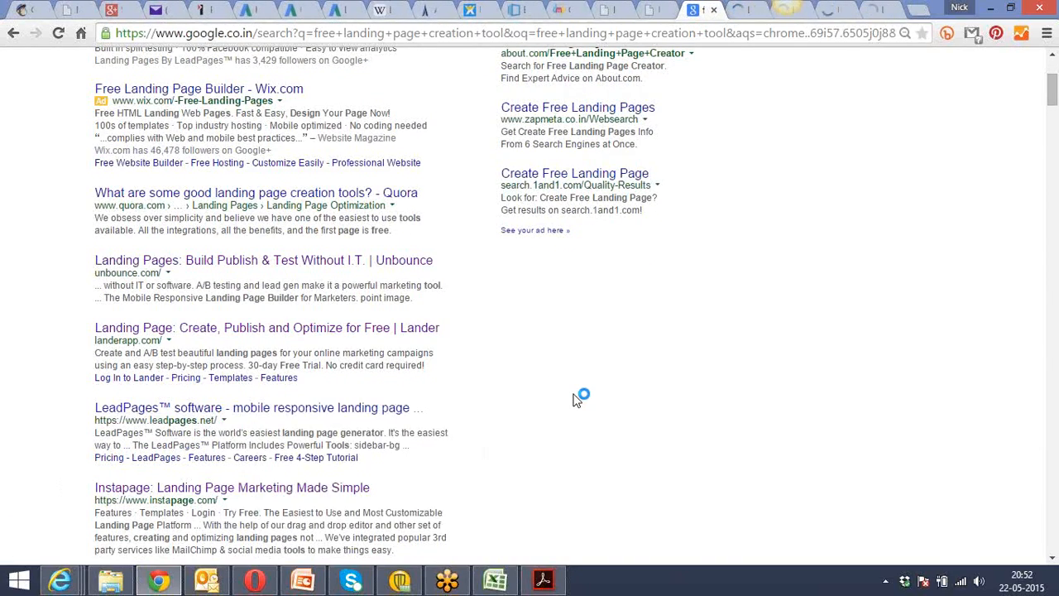
pyautogui.scroll(-3, 577, 399)
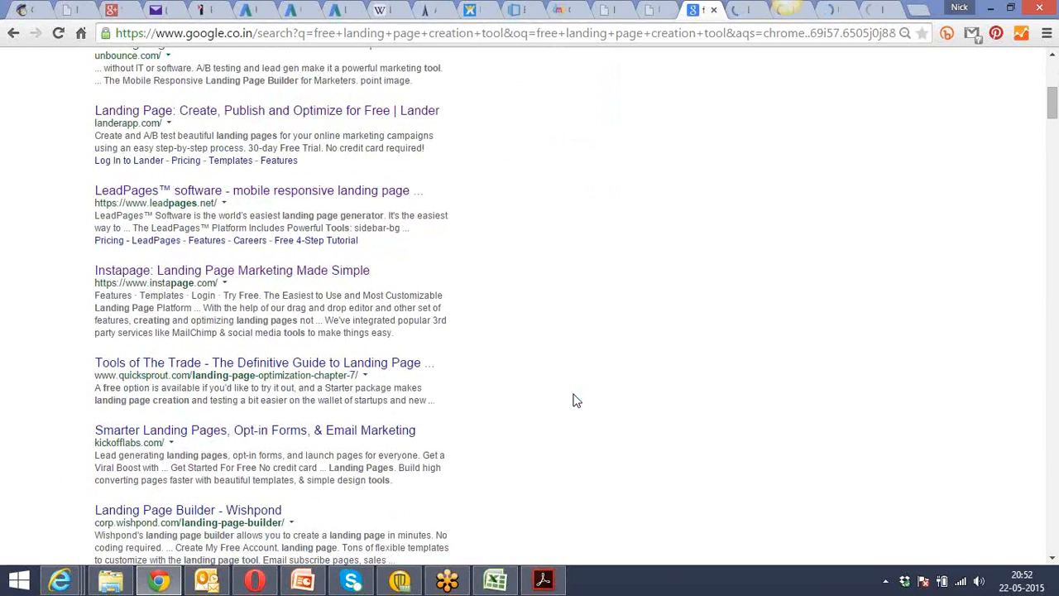
pyautogui.scroll(-1, 577, 401)
pyautogui.scroll(-3, 577, 400)
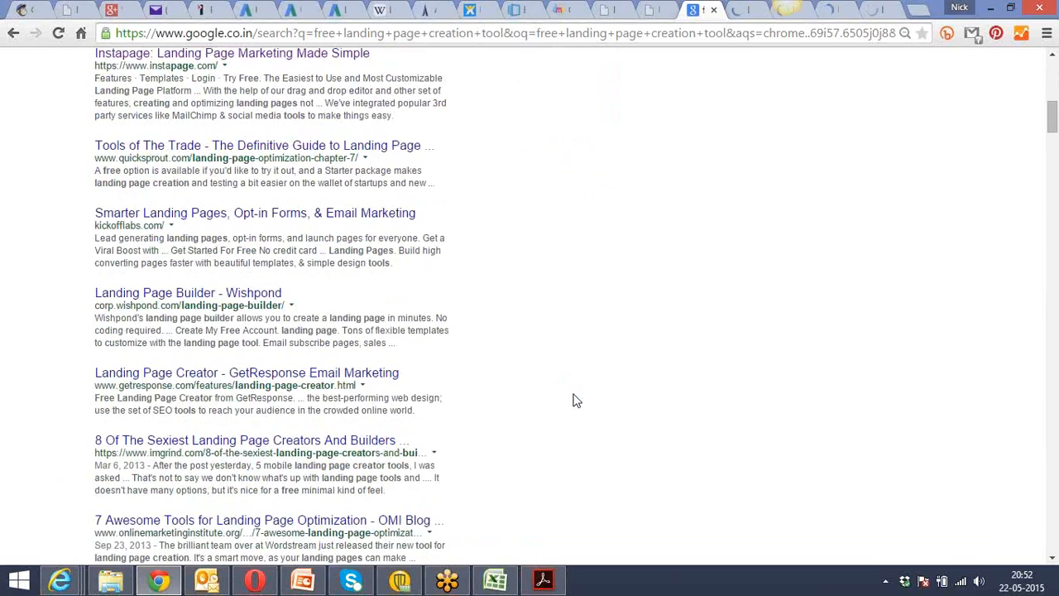
# Show the LeadPages free tutorial landing page and select its full web address.
pyautogui.click(750, 8)
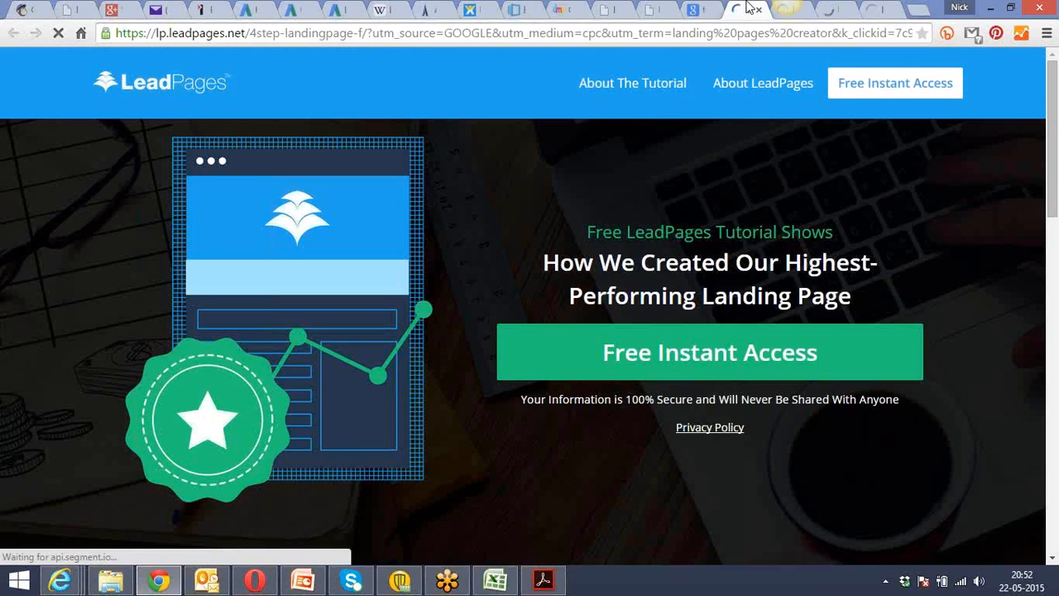
pyautogui.click(702, 38)
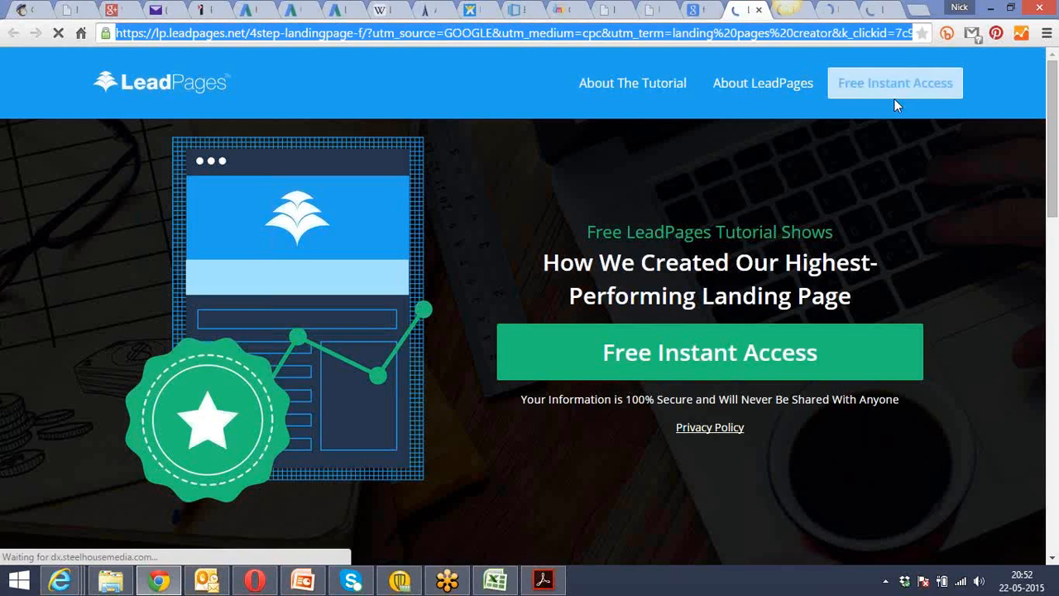
pyautogui.click(701, 32)
pyautogui.hotkey('ctrl', 'a')
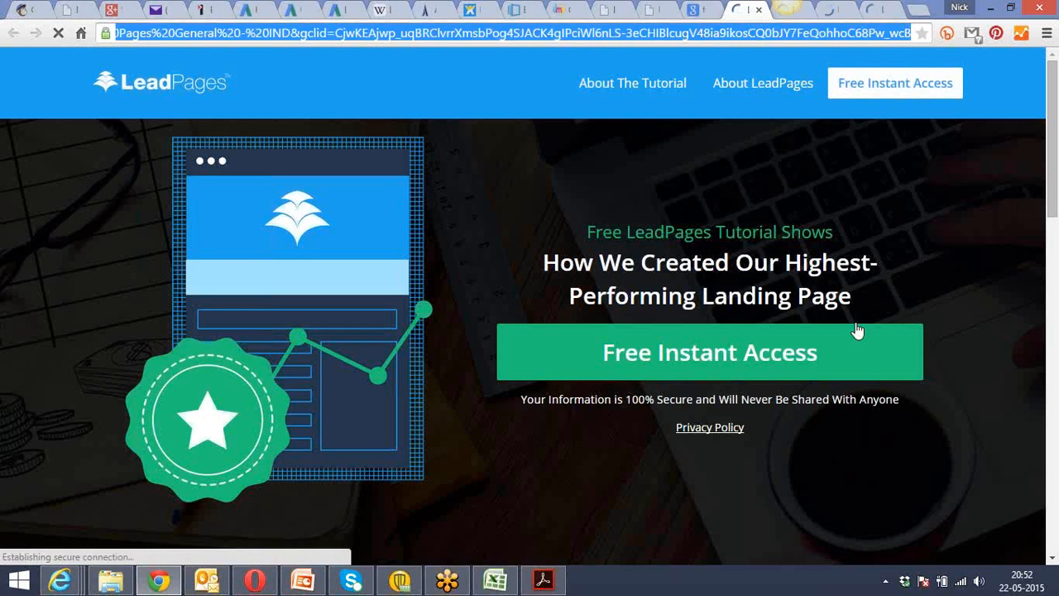
pyautogui.click(872, 471)
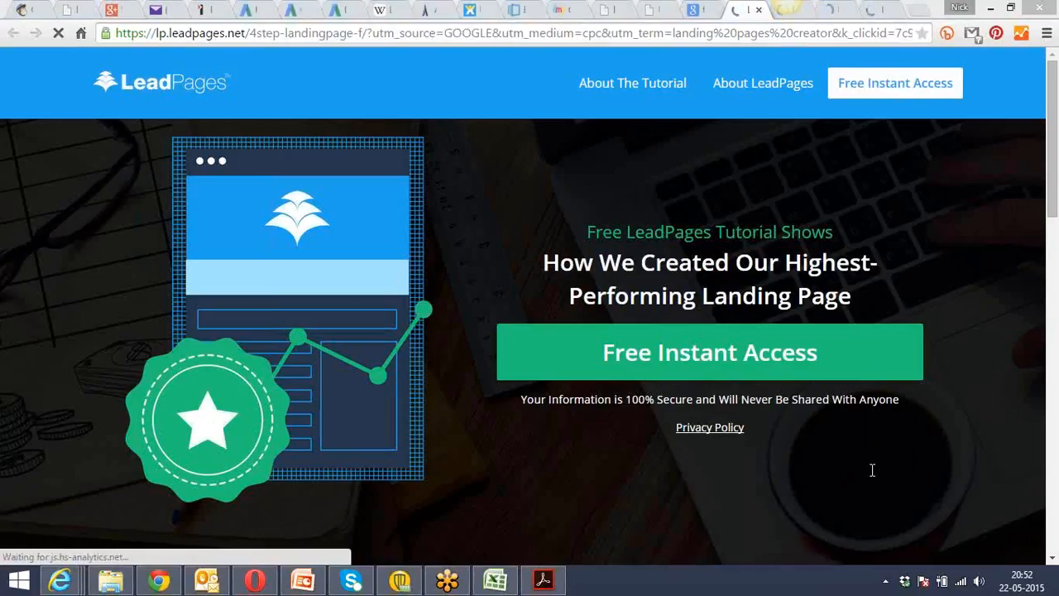
# Show the Lander home page, select its web address, and briefly compare it with the LeadPages tutorial page.
pyautogui.click(829, 10)
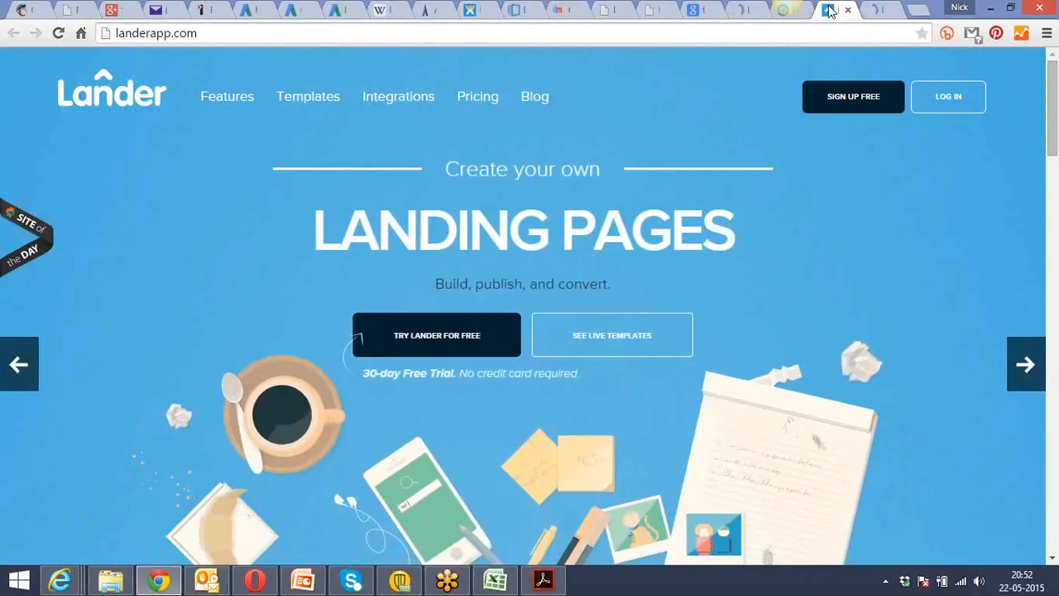
pyautogui.click(853, 103)
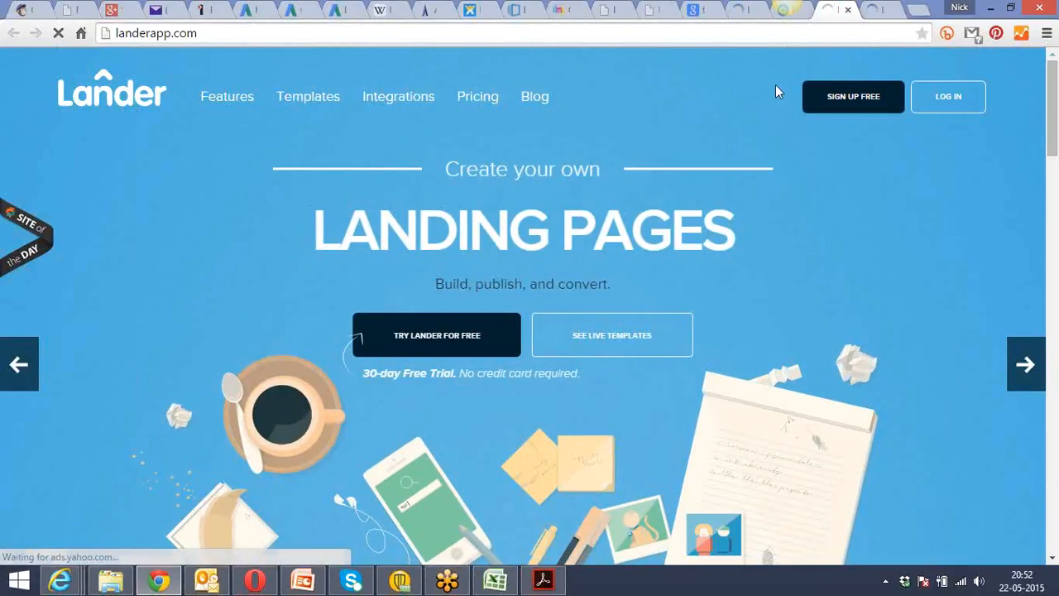
pyautogui.click(684, 29)
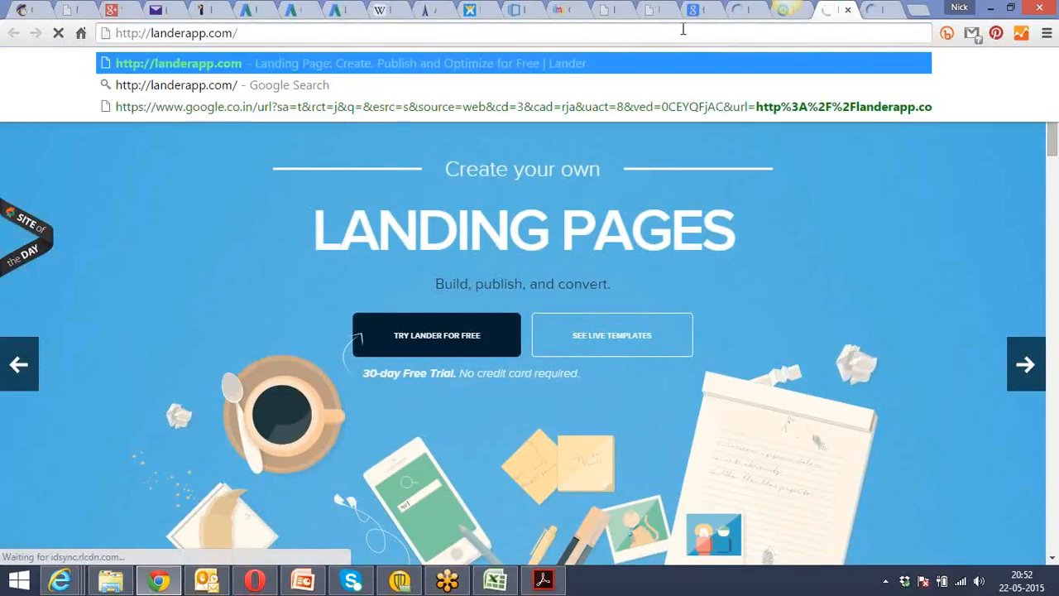
pyautogui.write('http://landerapp.com/')
pyautogui.hotkey('ctrl', 'a')
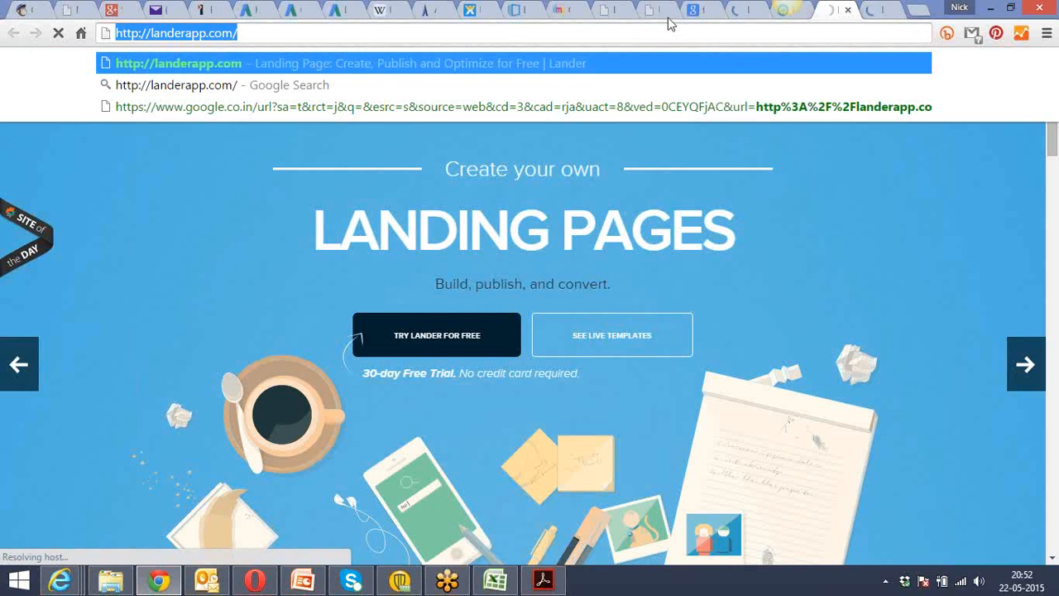
pyautogui.click(744, 7)
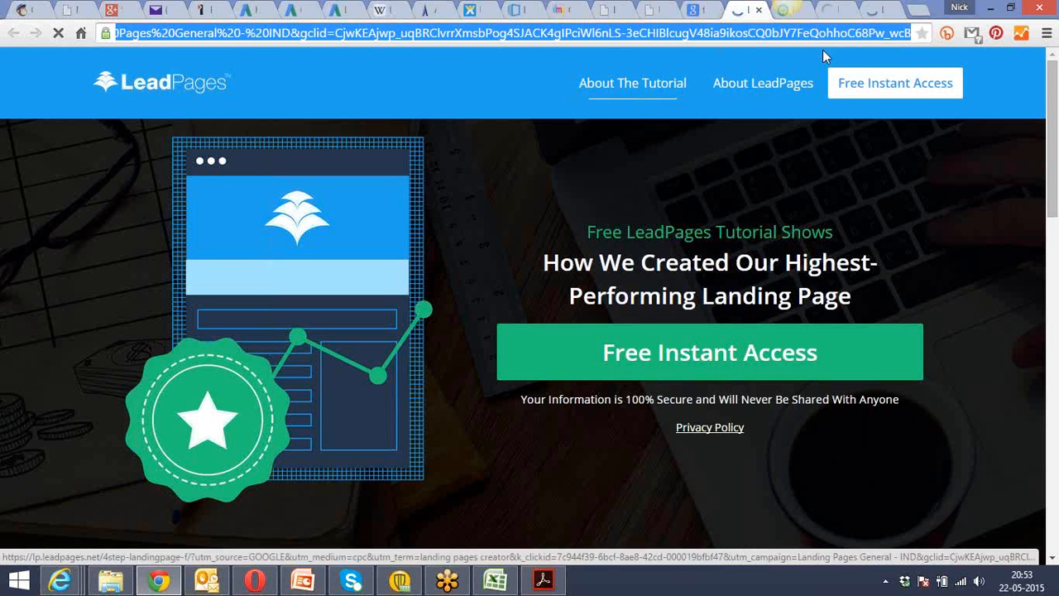
pyautogui.click(831, 9)
pyautogui.click(820, 470)
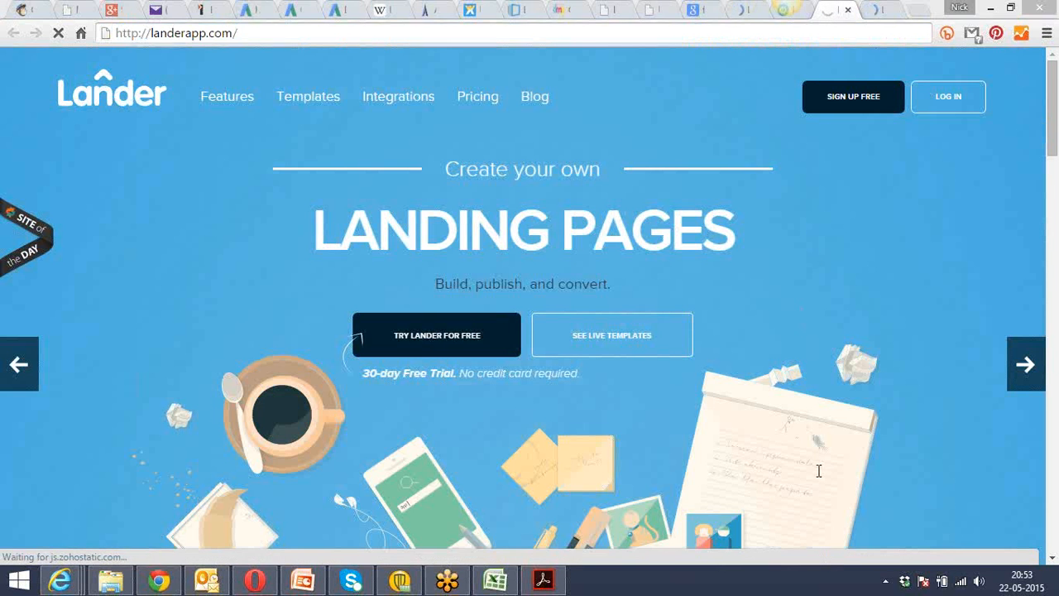
# Open the pricing page of the LeadPages site and look over its annual plan comparison table.
pyautogui.click(875, 8)
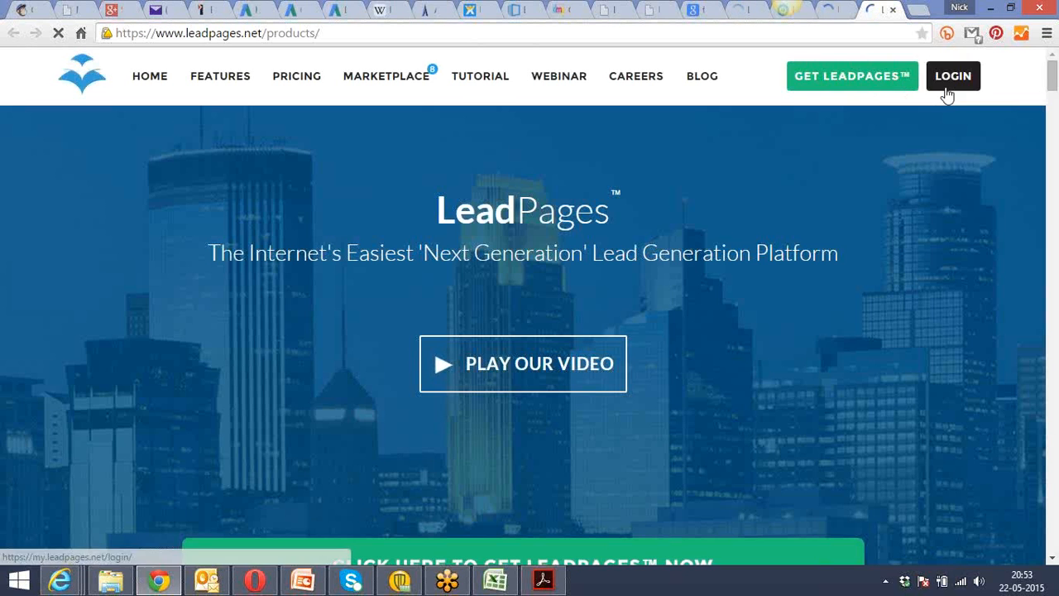
pyautogui.click(291, 85)
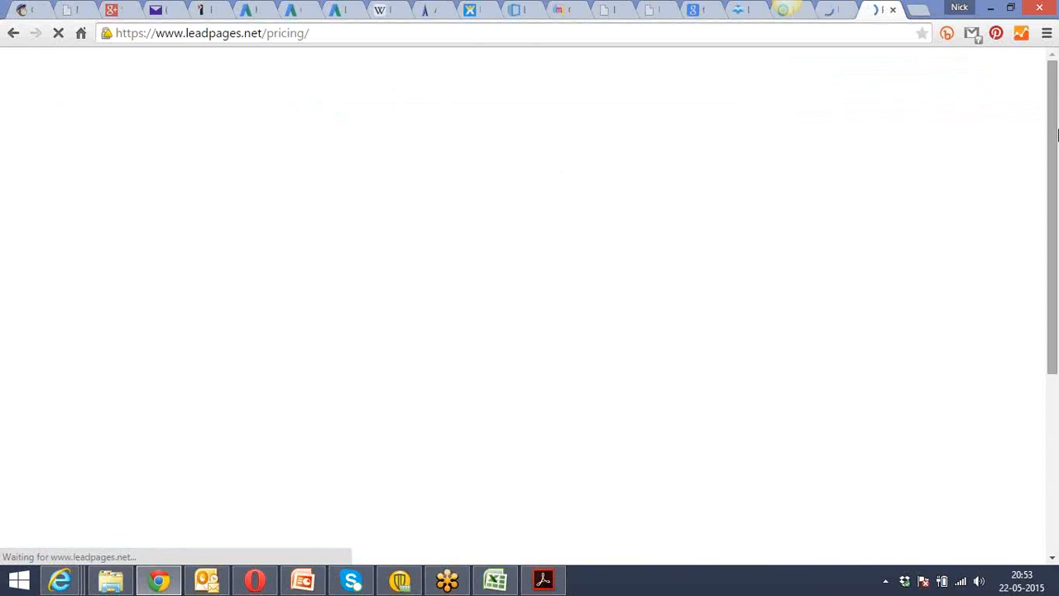
pyautogui.moveTo(1057, 105); pyautogui.dragTo(1057, 150)
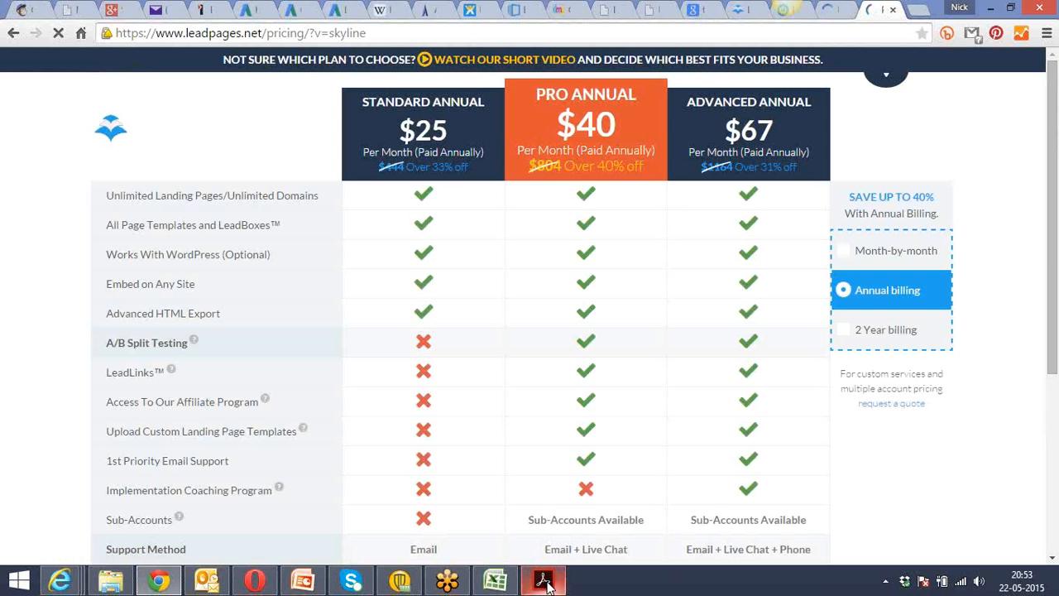
pyautogui.scroll(-2, 1025, 202)
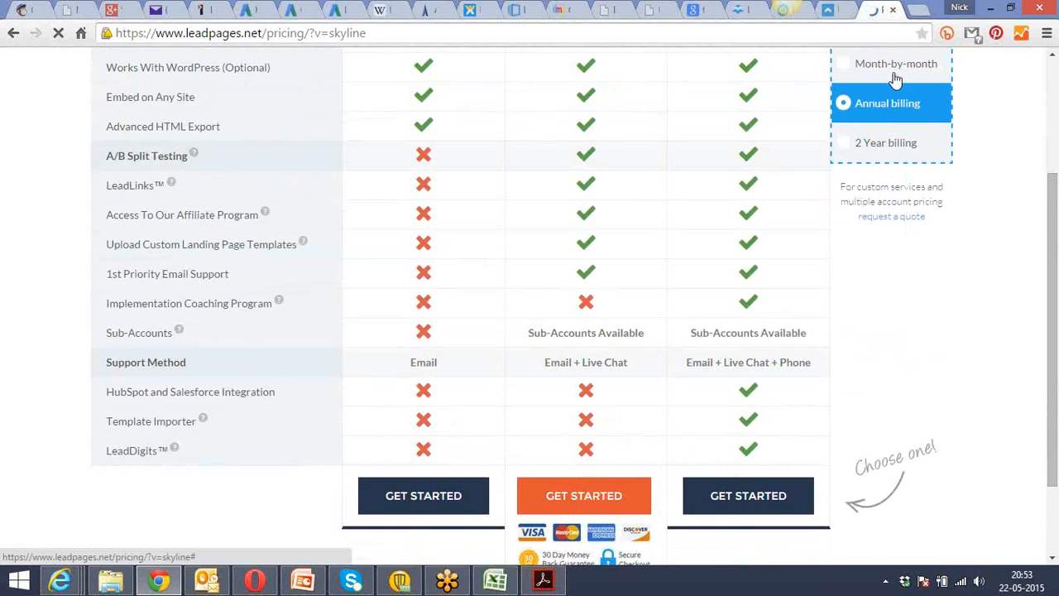
pyautogui.moveTo(1054, 188); pyautogui.dragTo(1052, 129)
# Return to the notes in Acrobat Reader and read through Chapter 2 to "OPTION 2: Use the Official Icons" on page 17.
pyautogui.click(543, 580)
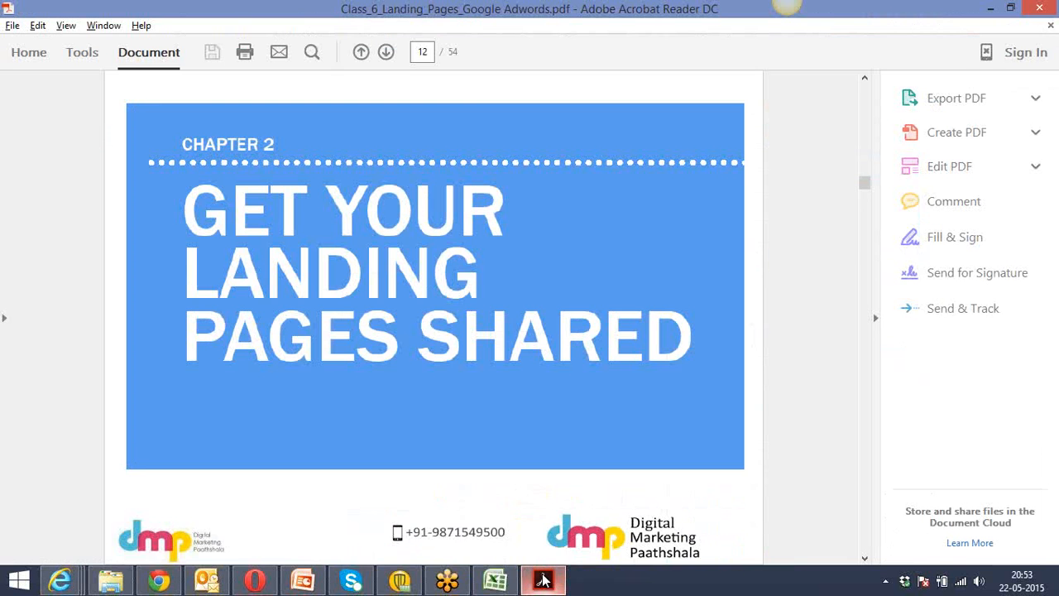
pyautogui.scroll(-1, 476, 426)
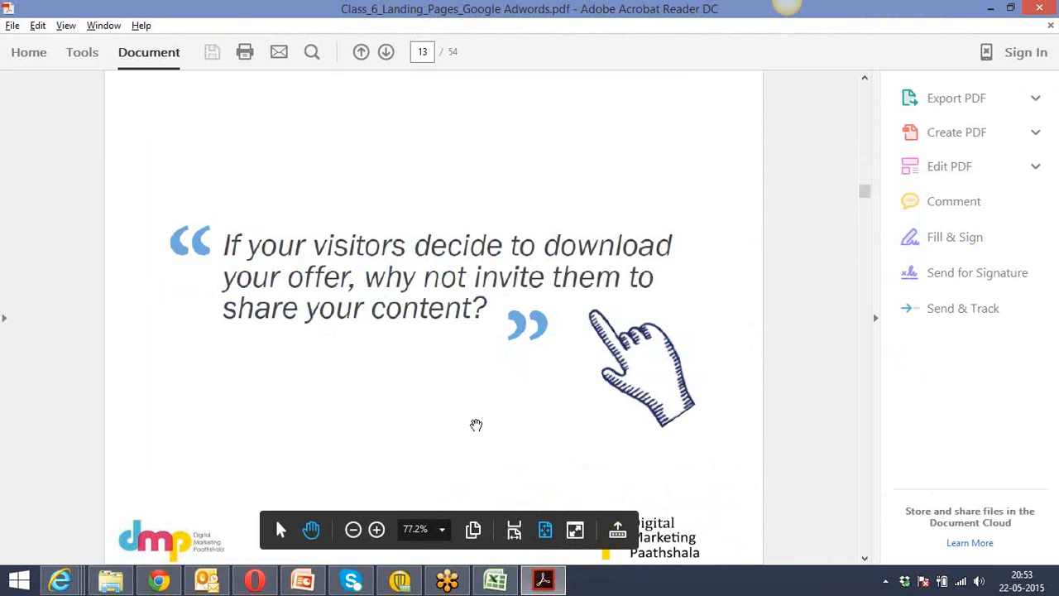
pyautogui.scroll(-1, 476, 425)
pyautogui.scroll(-1, 476, 426)
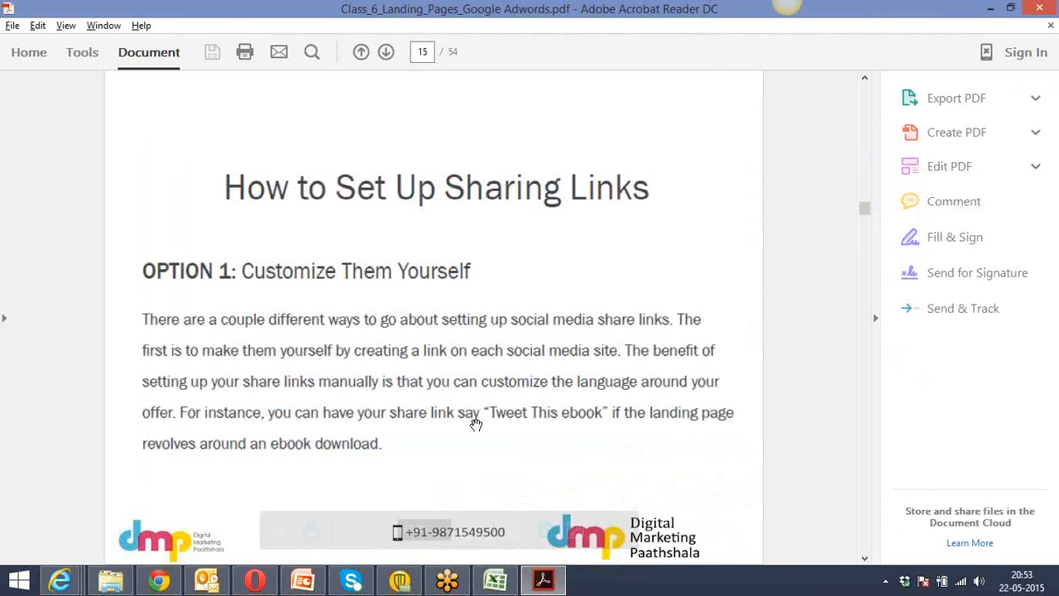
pyautogui.scroll(-1, 476, 426)
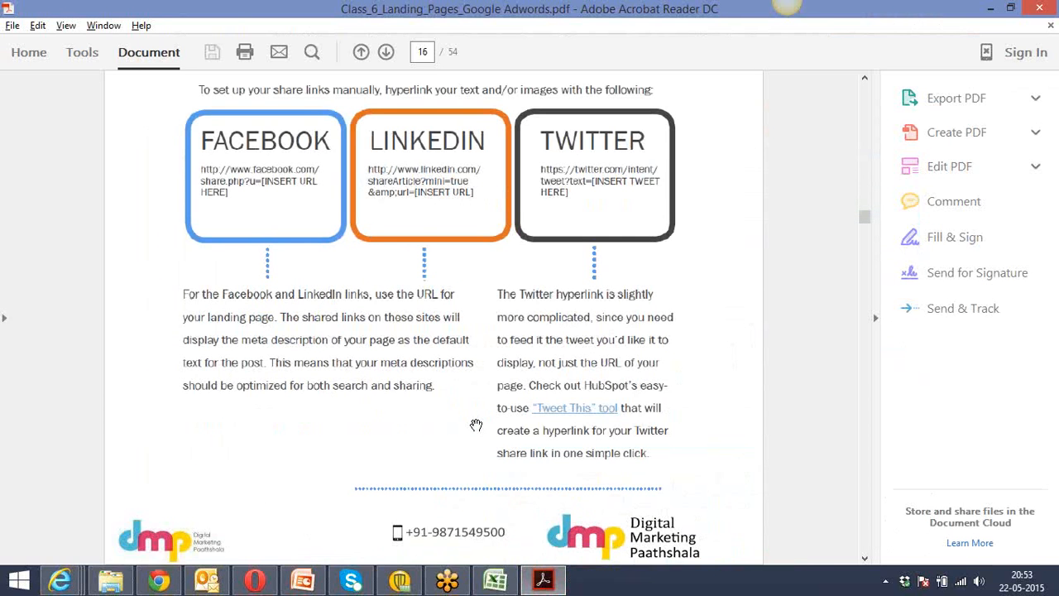
pyautogui.scroll(-1, 475, 426)
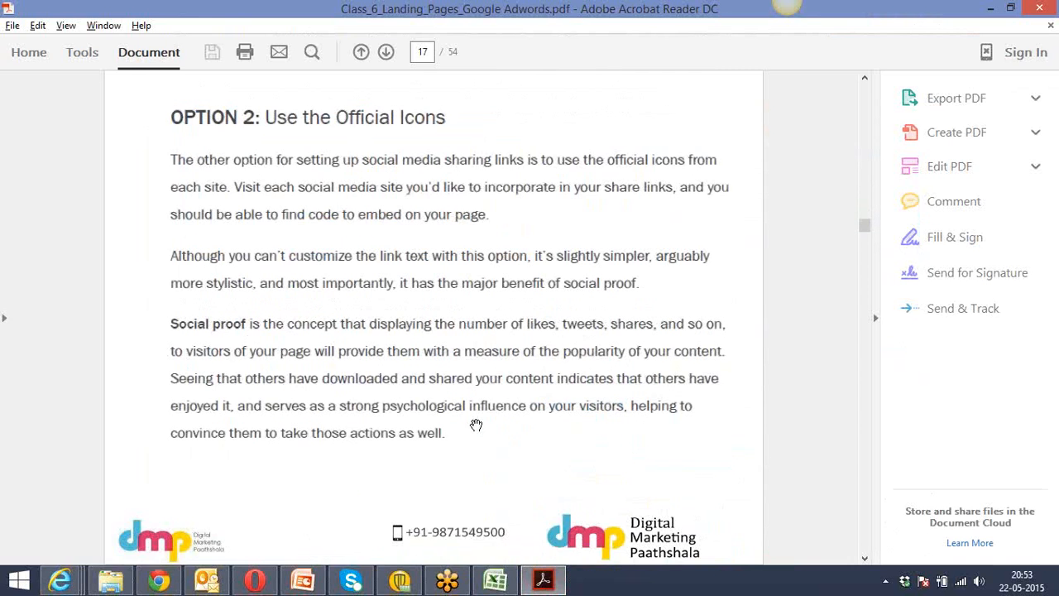
# Read on through the notes from the social proof section on page 17 to the Chapter 3 A/B testing title on page 28.
pyautogui.scroll(-1, 476, 425)
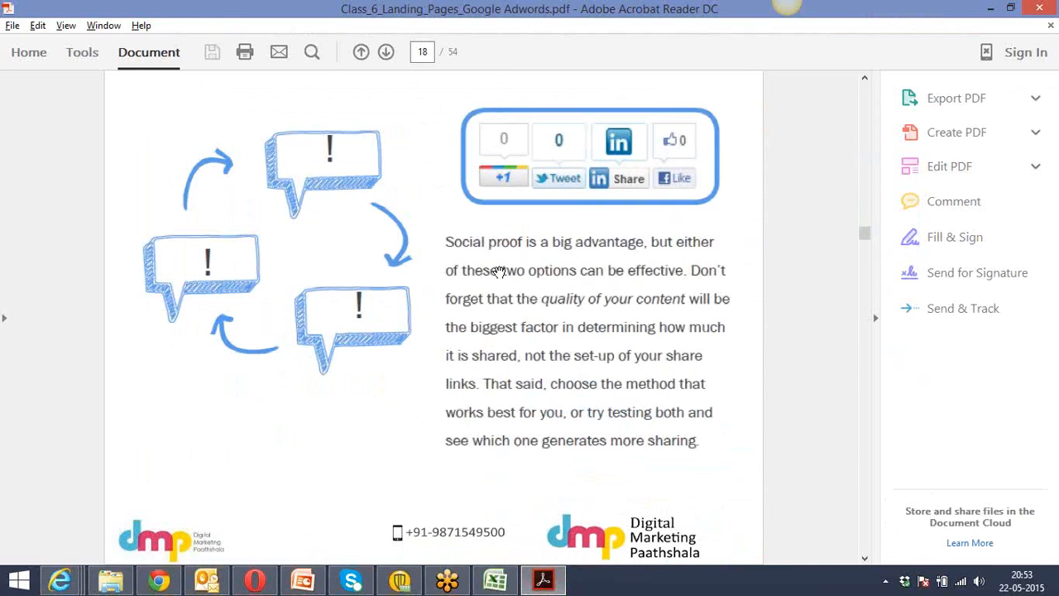
pyautogui.scroll(-3, 499, 271)
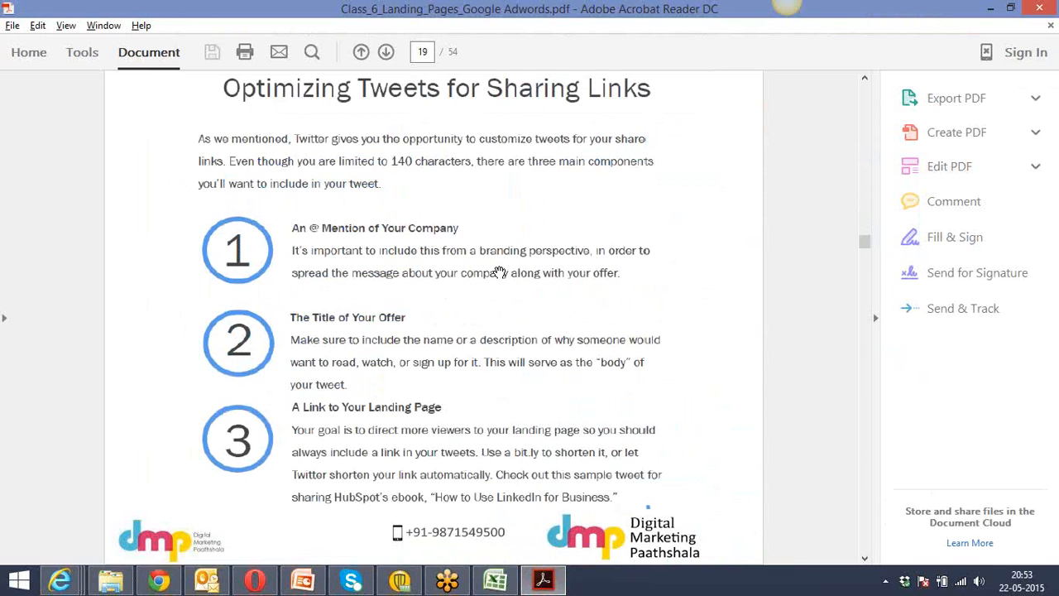
pyautogui.scroll(-6, 499, 271)
pyautogui.scroll(-3, 499, 272)
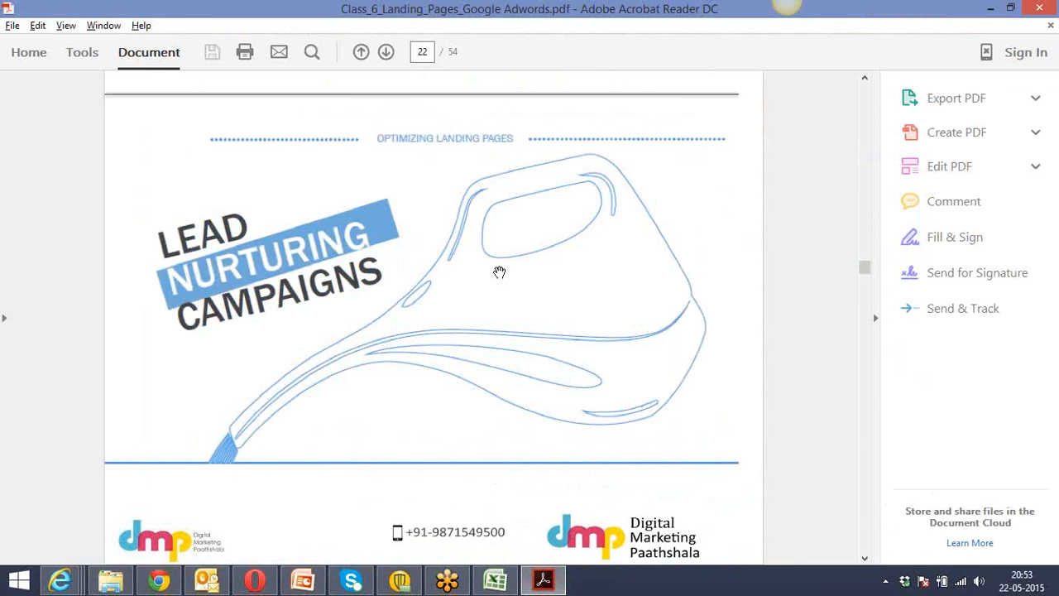
pyautogui.scroll(-6, 499, 272)
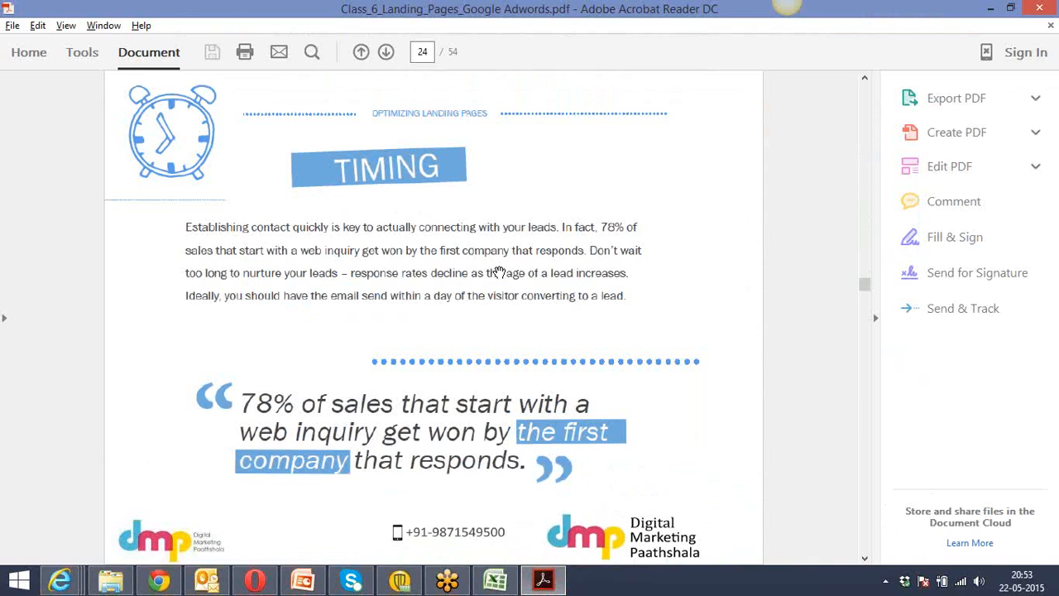
pyautogui.scroll(-3, 499, 272)
pyautogui.scroll(-12, 499, 271)
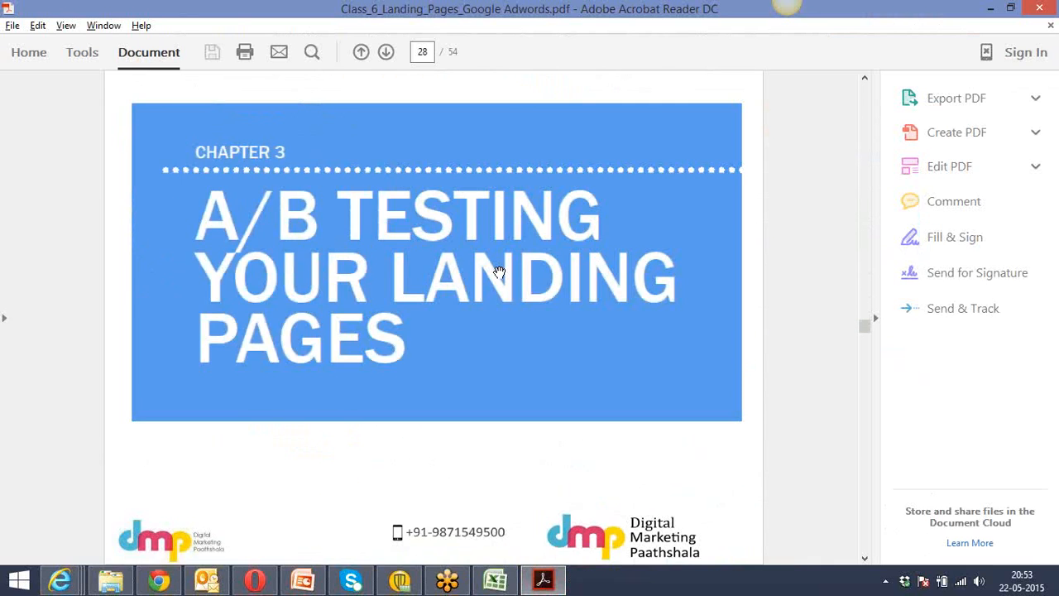
pyautogui.scroll(3, 499, 272)
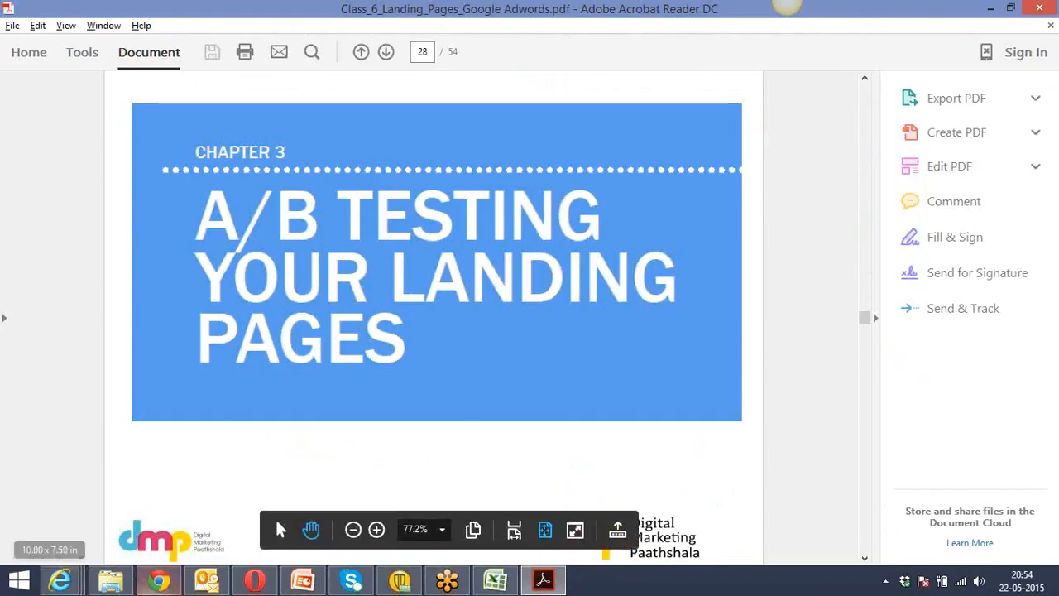
# Switch to Chrome, bring up the Instapage builder with the webinar page, and leave its Elements view.
pyautogui.click(161, 580)
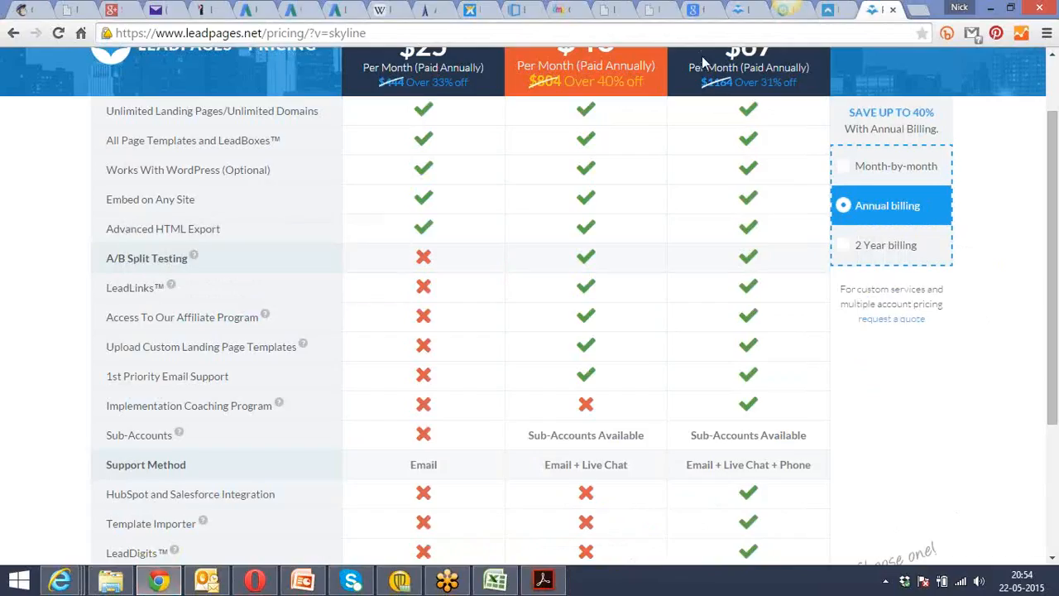
pyautogui.click(614, 7)
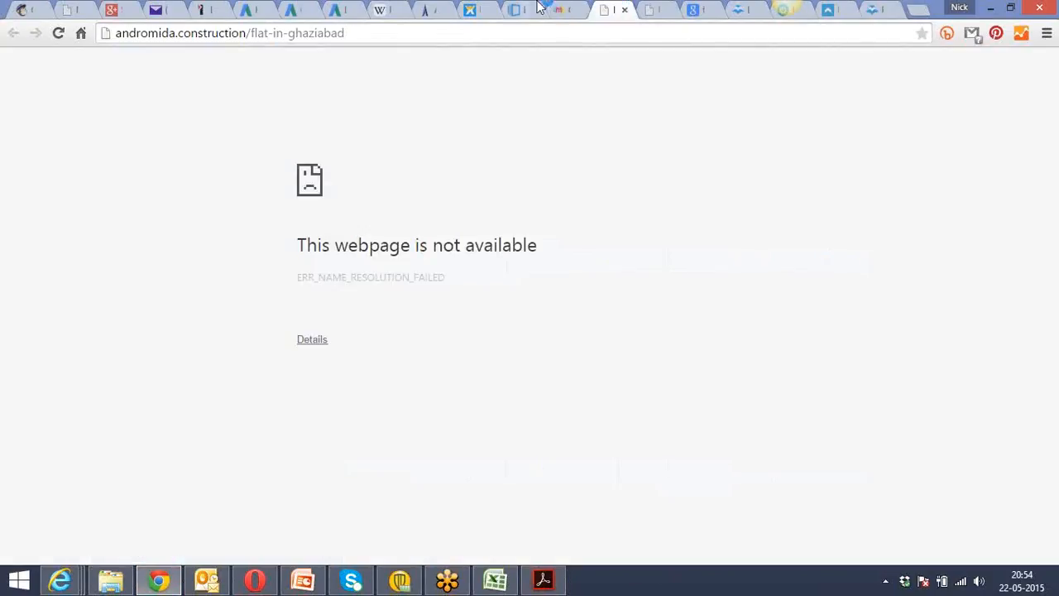
pyautogui.click(474, 8)
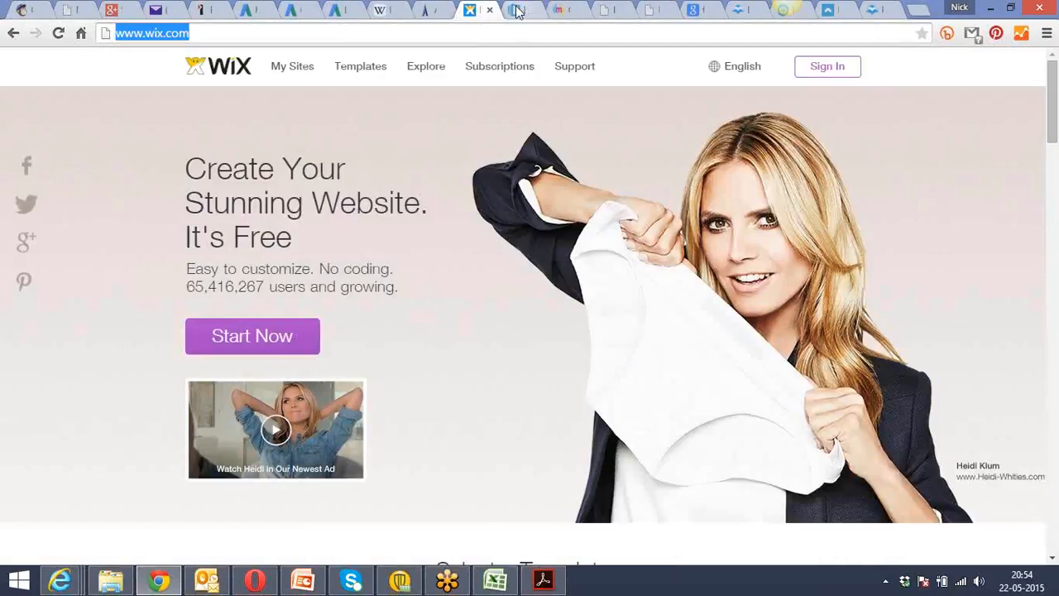
pyautogui.click(522, 9)
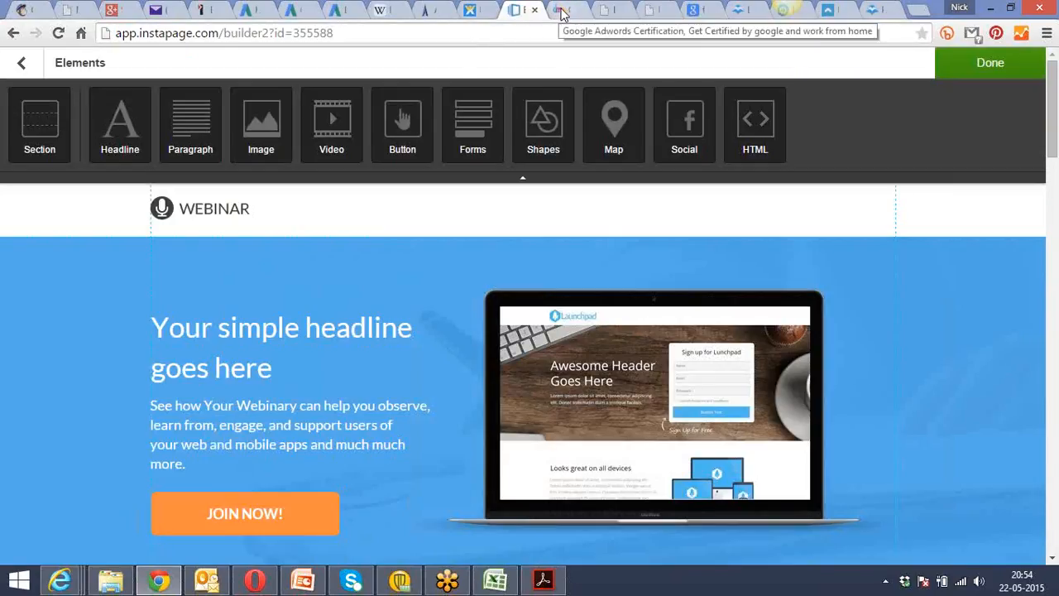
pyautogui.click(22, 64)
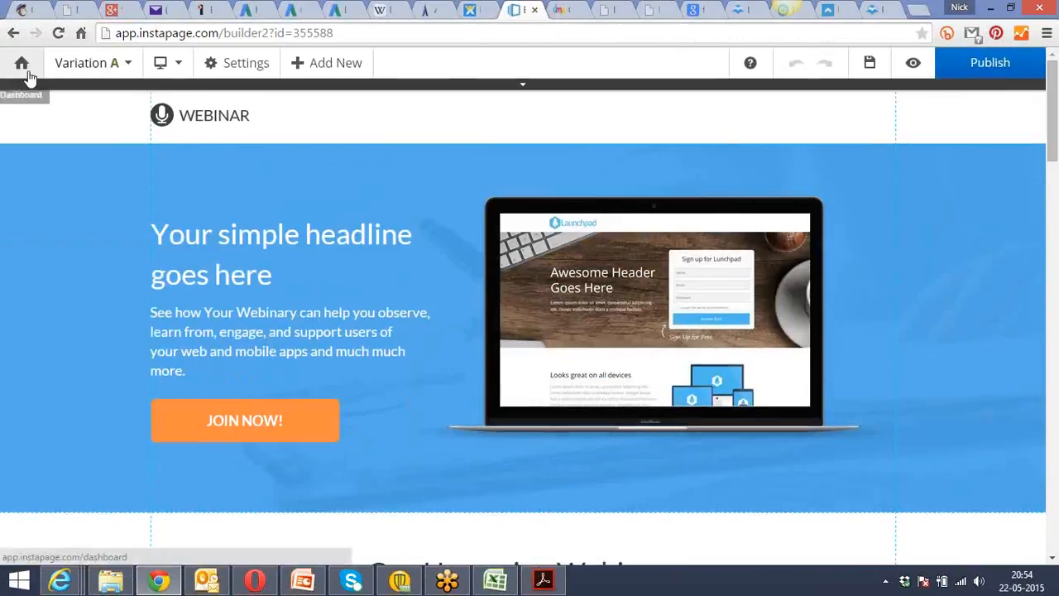
# Add two more variations of the webinar landing page in the Instapage builder.
pyautogui.click(131, 66)
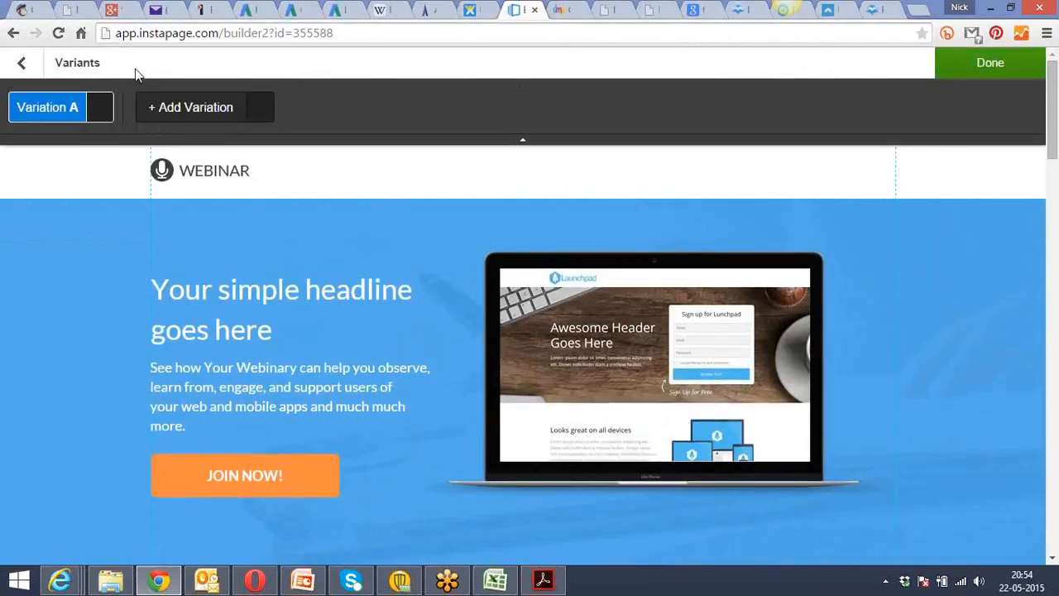
pyautogui.click(219, 112)
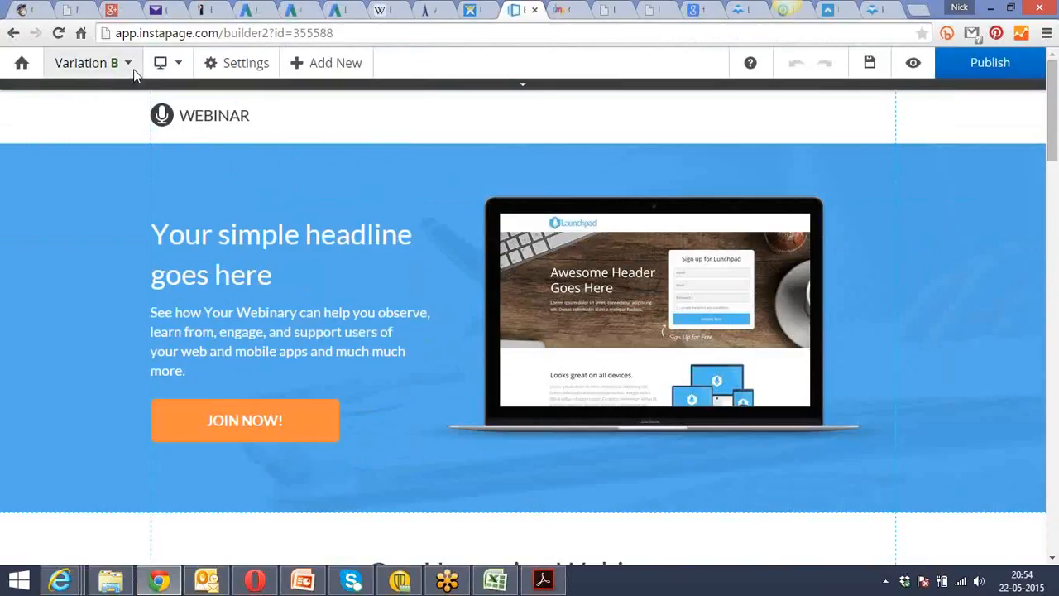
pyautogui.click(134, 70)
pyautogui.click(300, 112)
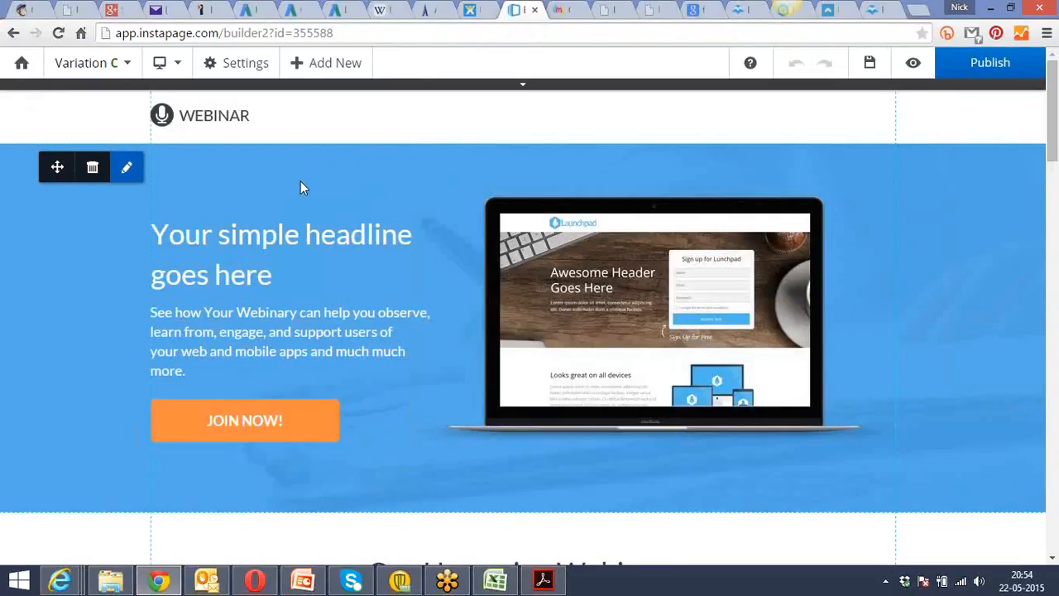
# Dismiss the mail notification and look over the new variation down to the "About the Host" section.
pyautogui.doubleClick(300, 182)
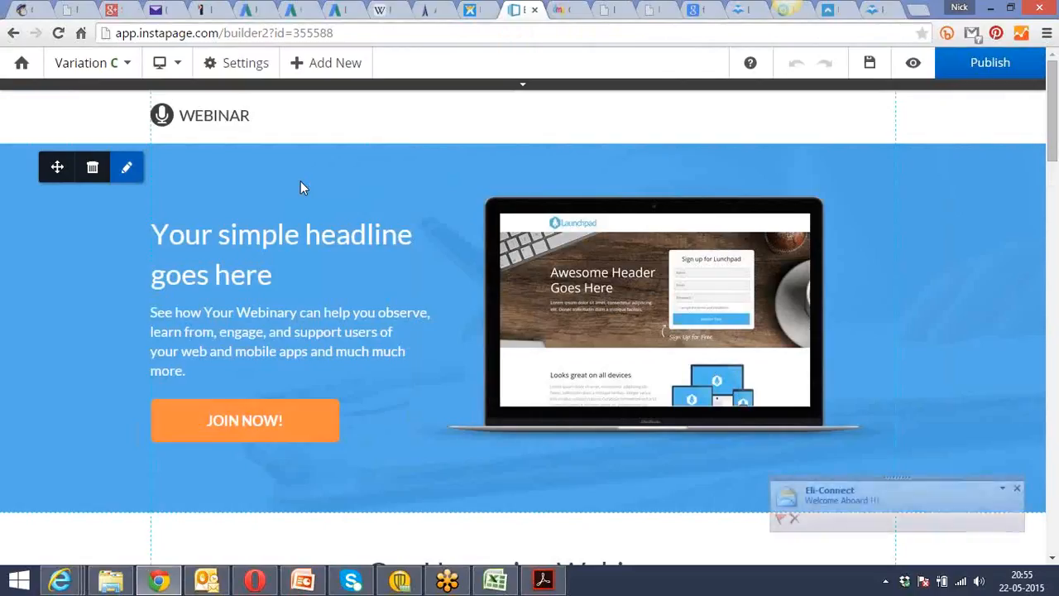
pyautogui.click(1018, 488)
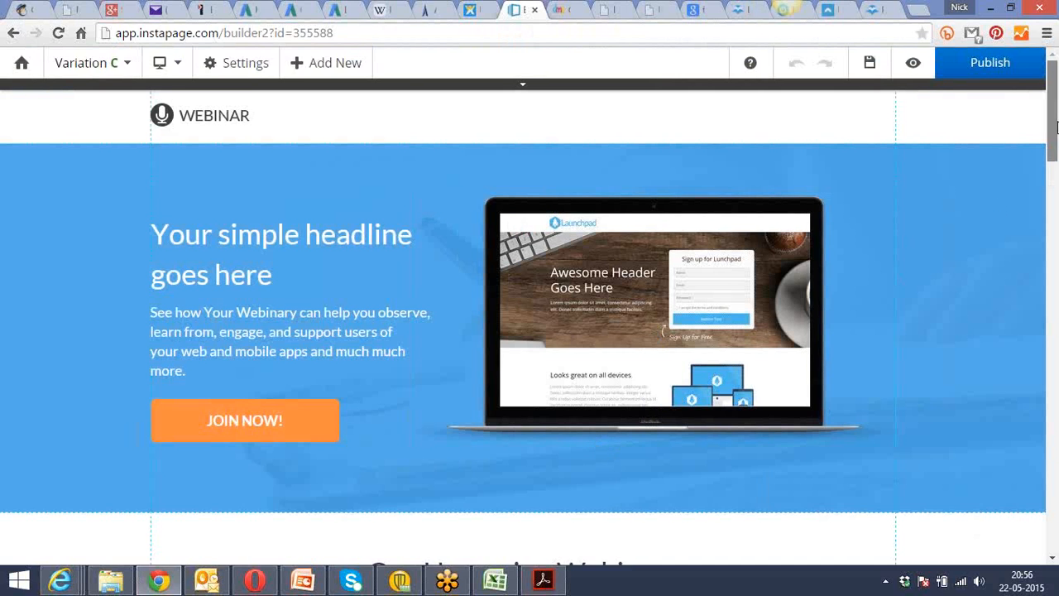
pyautogui.moveTo(1054, 144); pyautogui.dragTo(1054, 306)
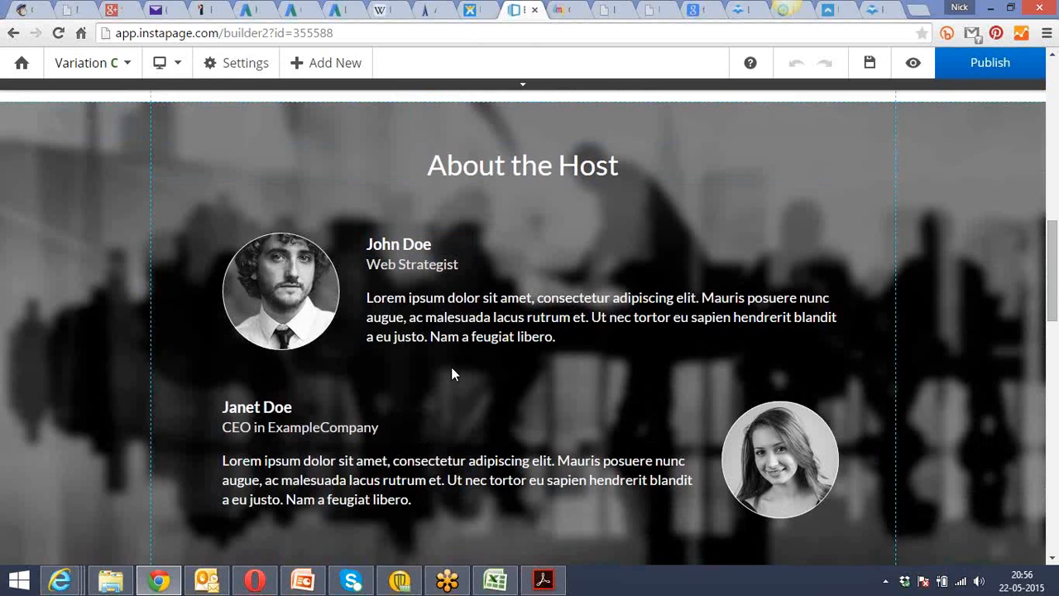
# Return to the notes in Acrobat Reader and read Chapter 3, including the 15 landing page elements to A/B test.
pyautogui.click(544, 582)
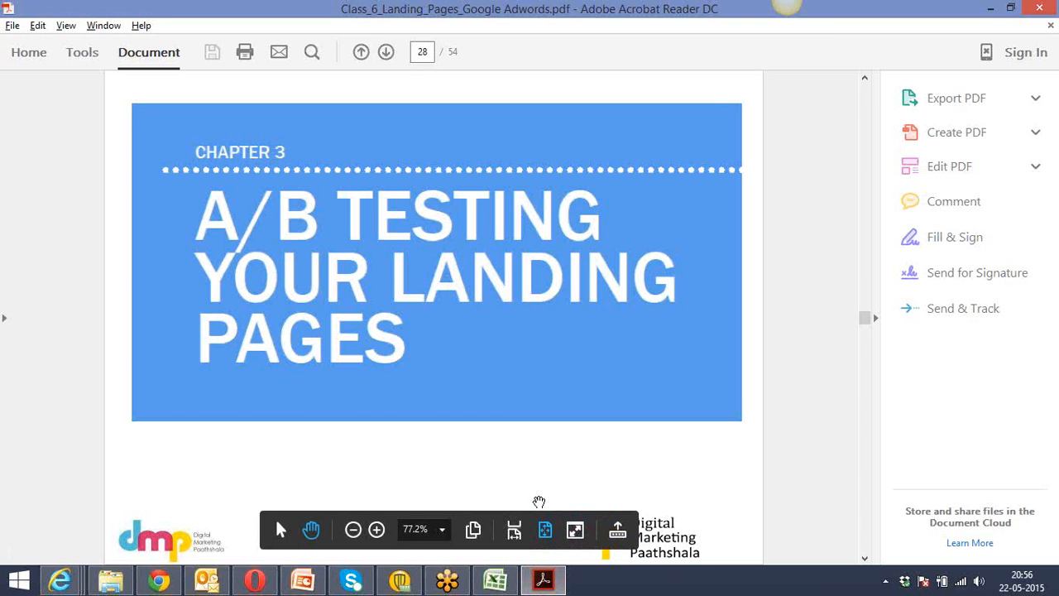
pyautogui.scroll(-5, 538, 503)
pyautogui.scroll(-4, 538, 502)
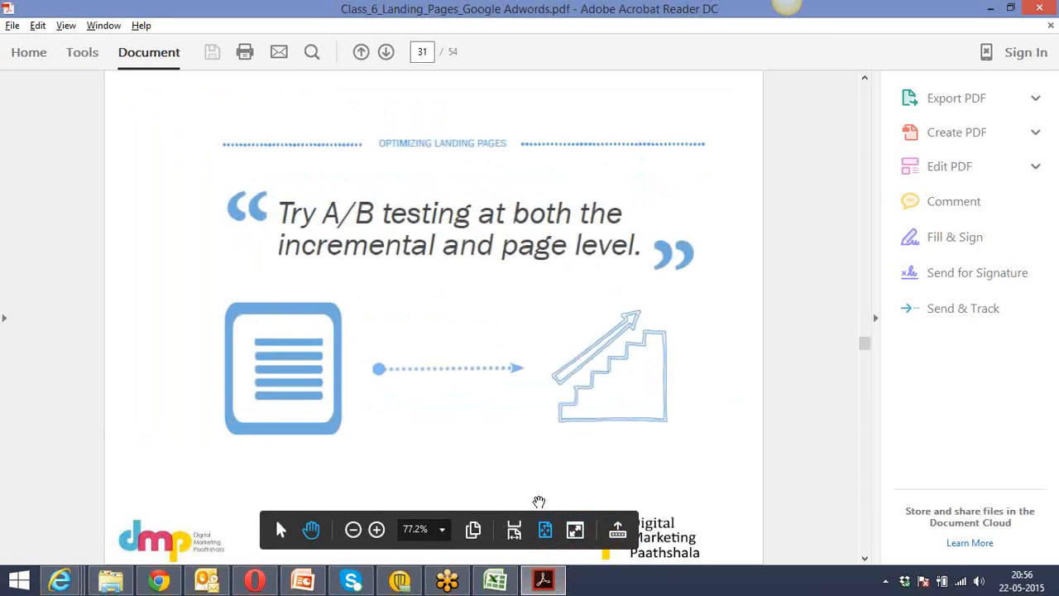
pyautogui.scroll(-3, 538, 502)
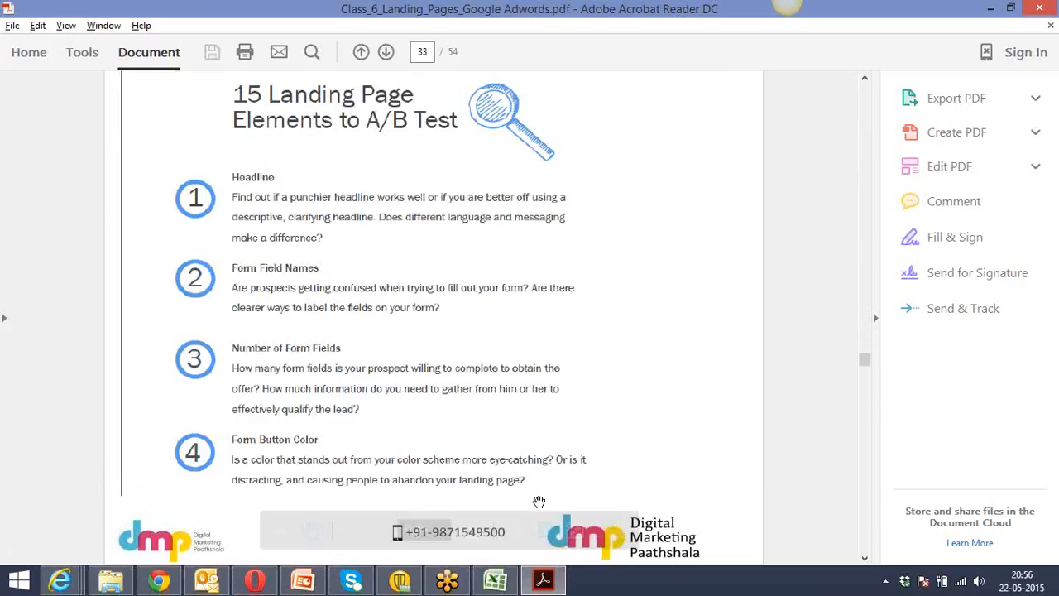
pyautogui.scroll(-4, 539, 502)
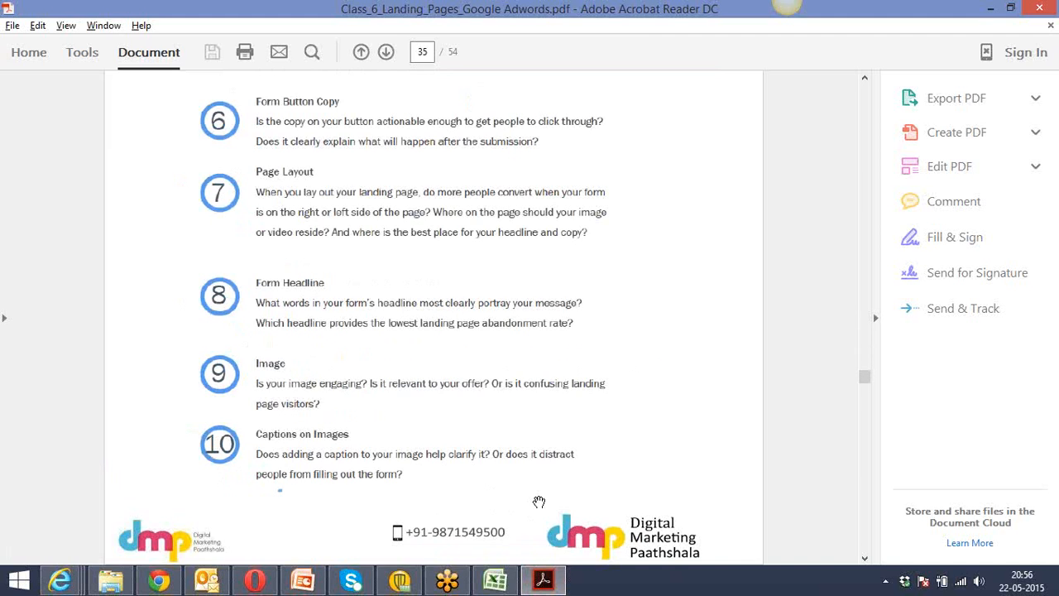
pyautogui.scroll(-3, 539, 503)
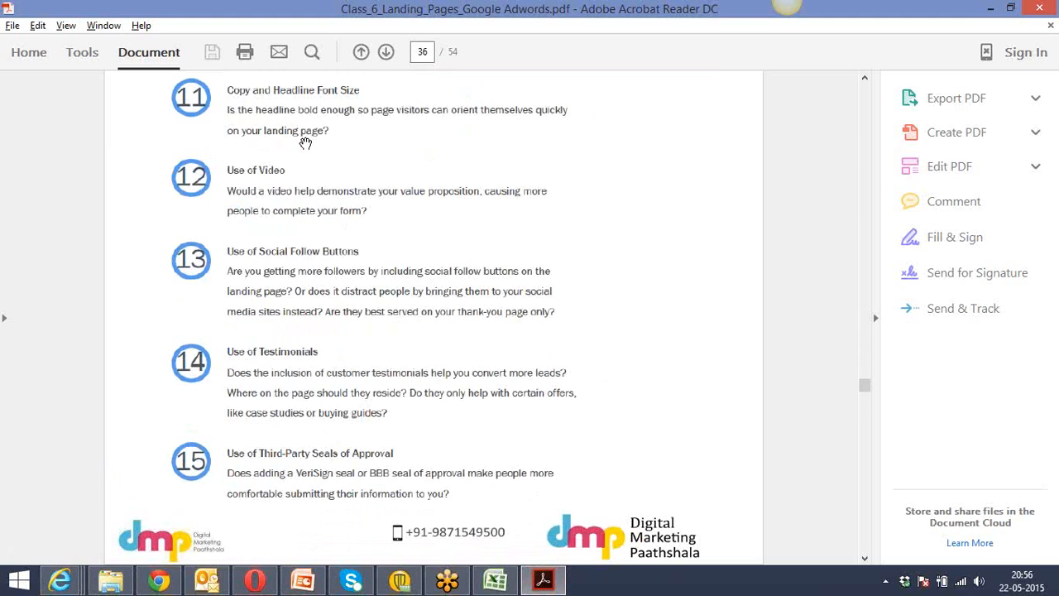
pyautogui.scroll(-3, 306, 143)
pyautogui.scroll(6, 305, 143)
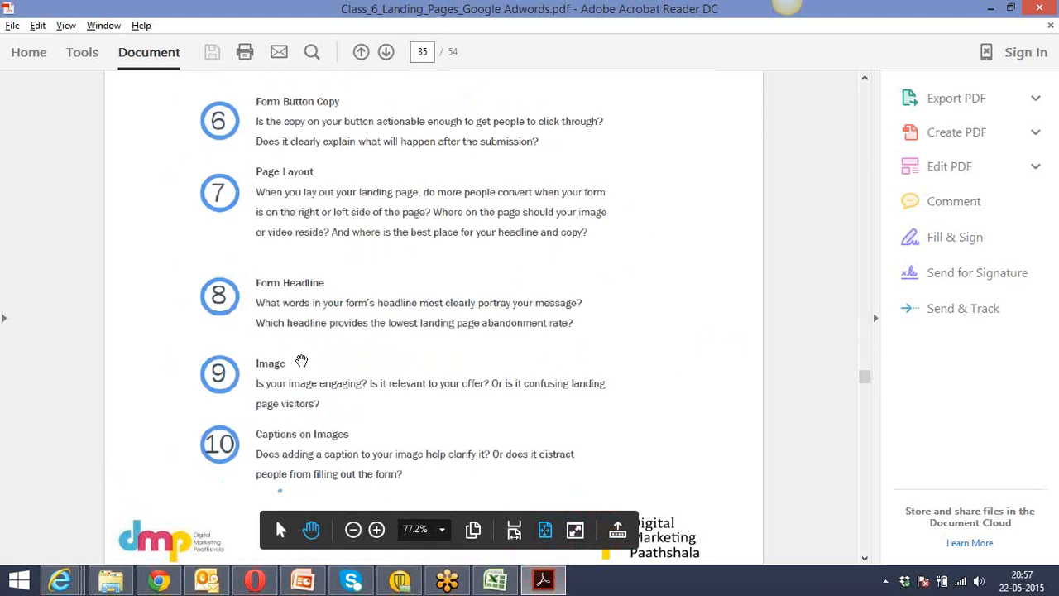
pyautogui.scroll(2, 301, 361)
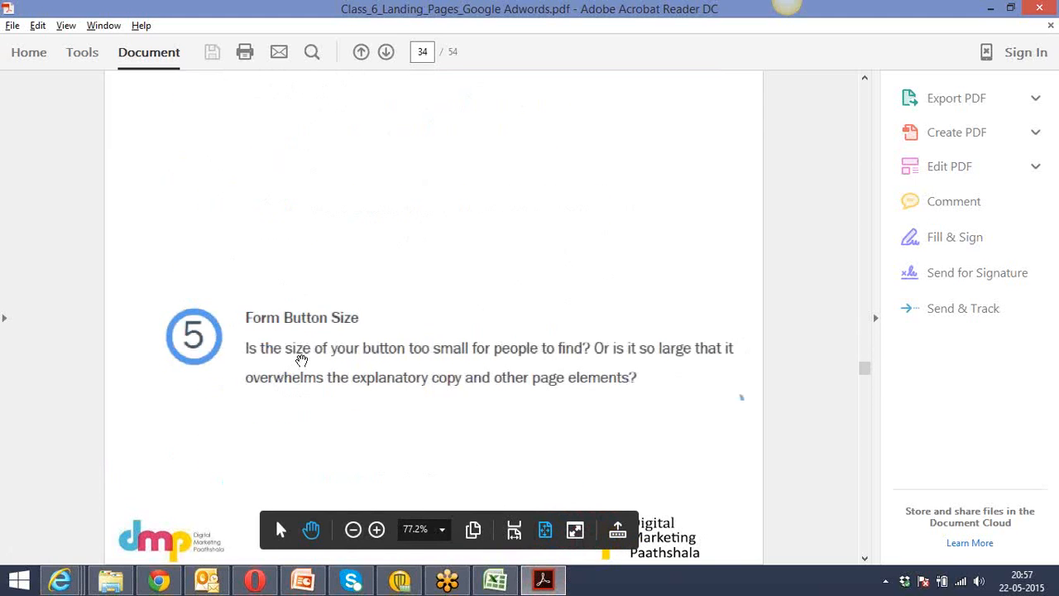
# Read from "Analyzing Your A/B Test Results" on page 37 to the Chapter 4 thank-you page description on page 42.
pyautogui.scroll(-3, 302, 361)
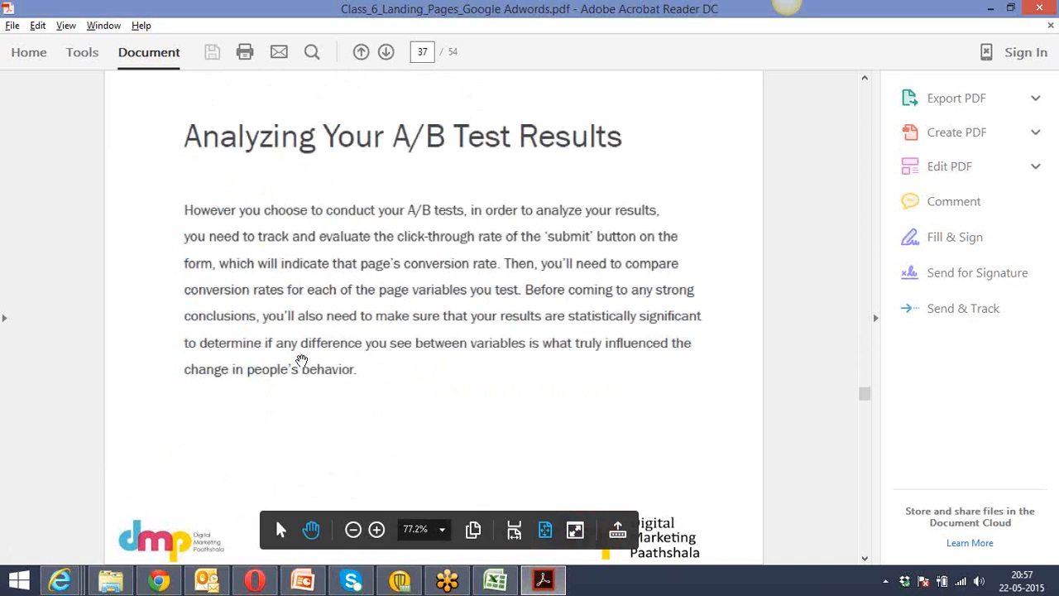
pyautogui.scroll(-1, 302, 360)
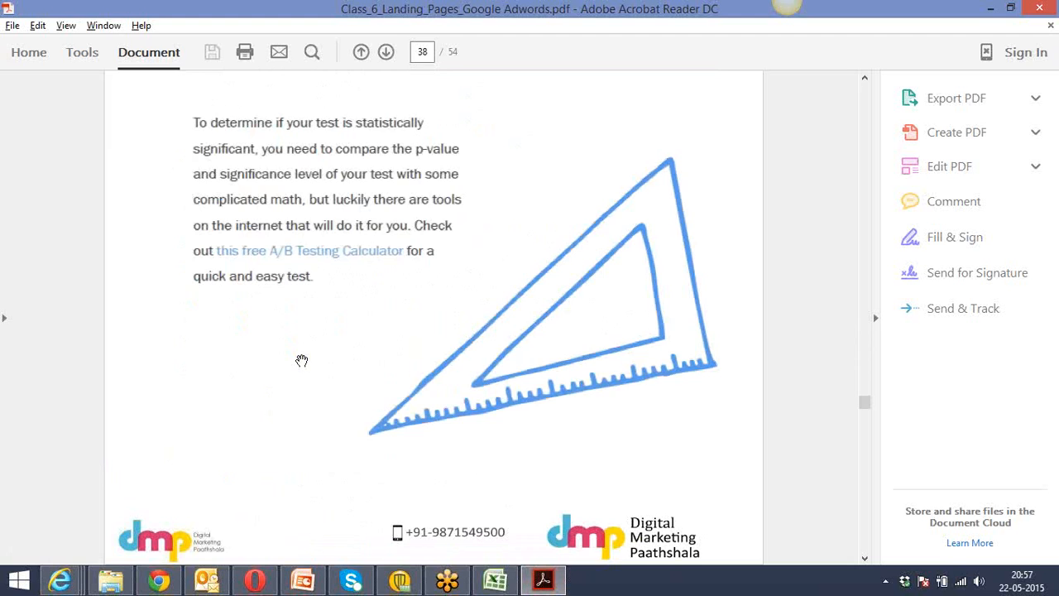
pyautogui.scroll(-1, 301, 360)
pyautogui.scroll(-1, 302, 361)
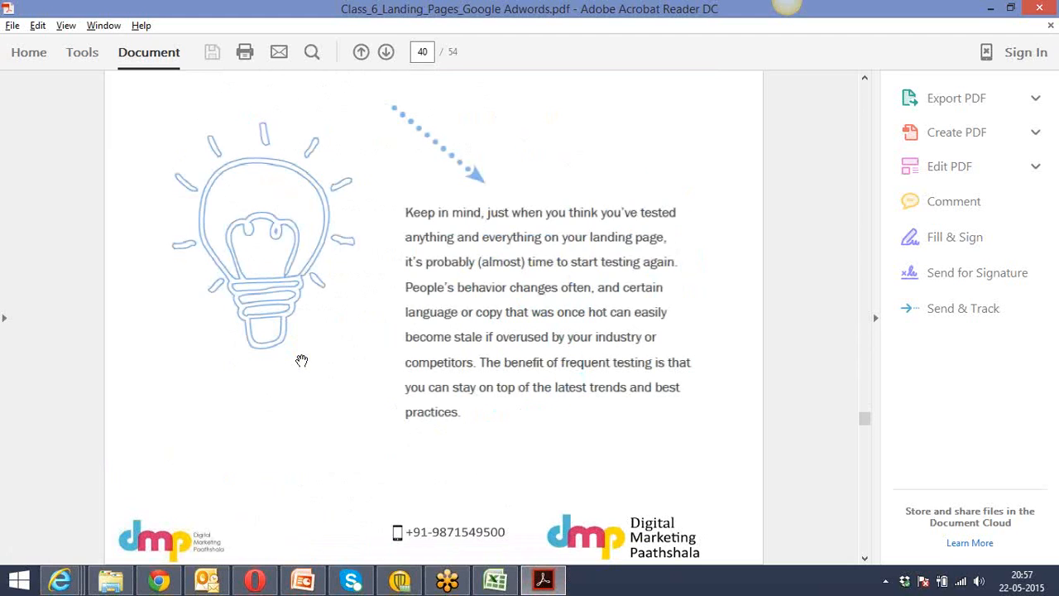
pyautogui.scroll(-1, 301, 361)
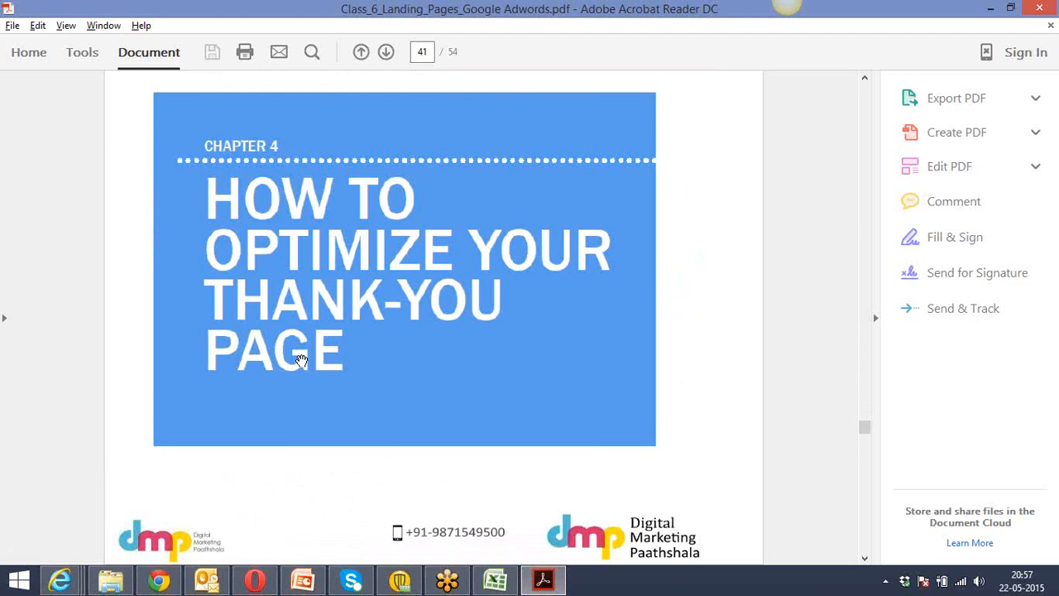
pyautogui.scroll(-1, 301, 361)
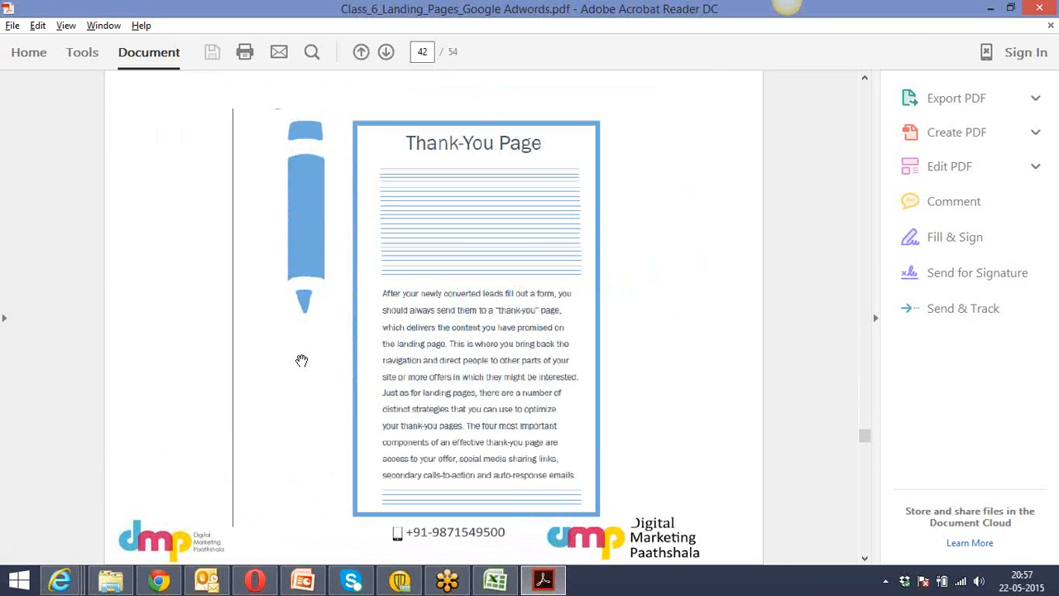
# Switch to Chrome and look through the open landing page tool tabs, ending at the top of Variation C in the Instapage builder.
pyautogui.hotkey('alt', 'Tab')
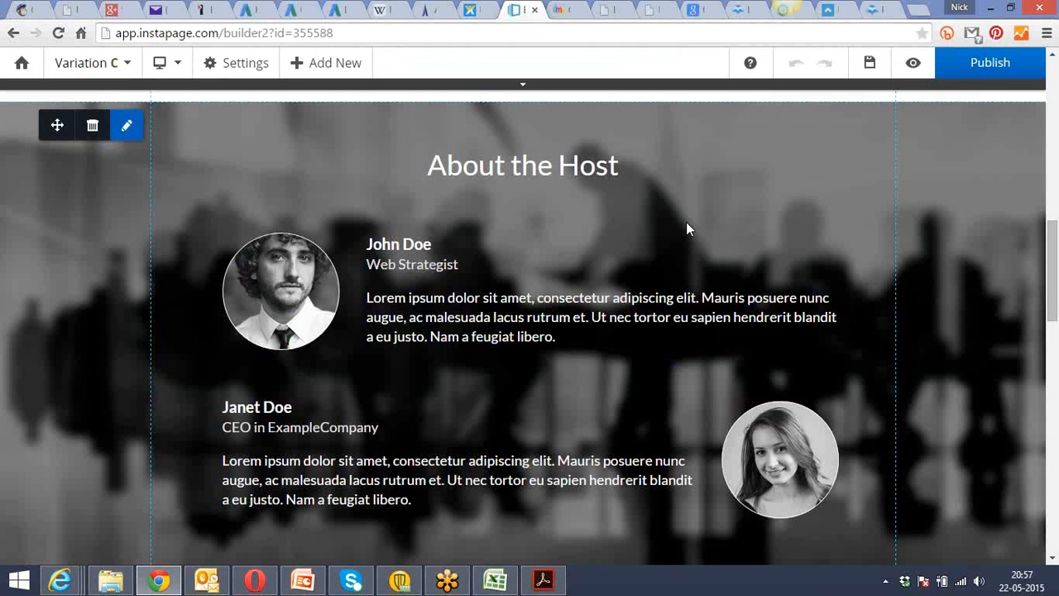
pyautogui.moveTo(1052, 240); pyautogui.dragTo(1054, 79)
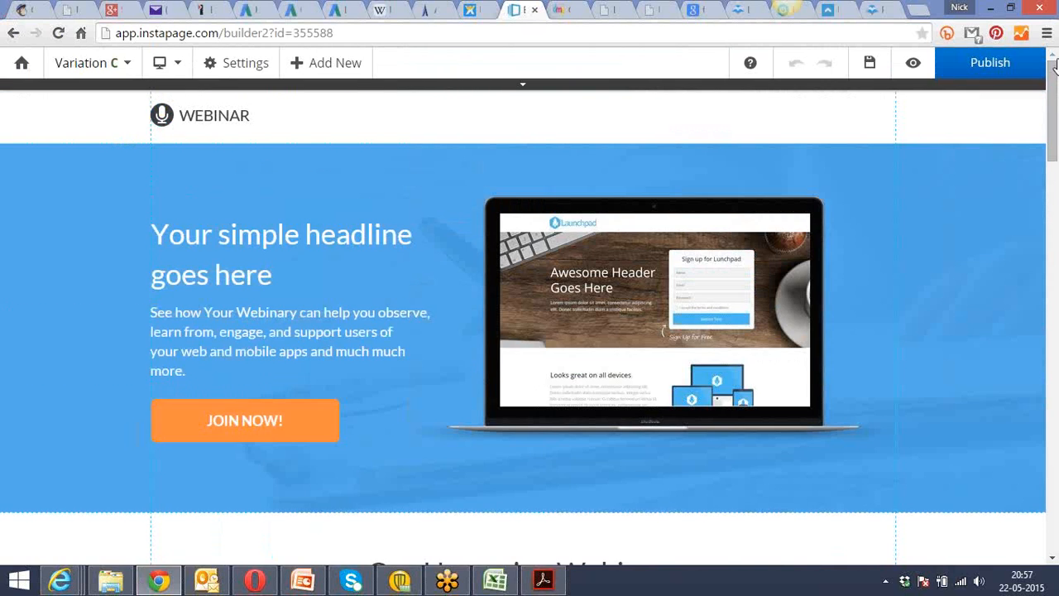
pyautogui.click(566, 8)
pyautogui.click(629, 8)
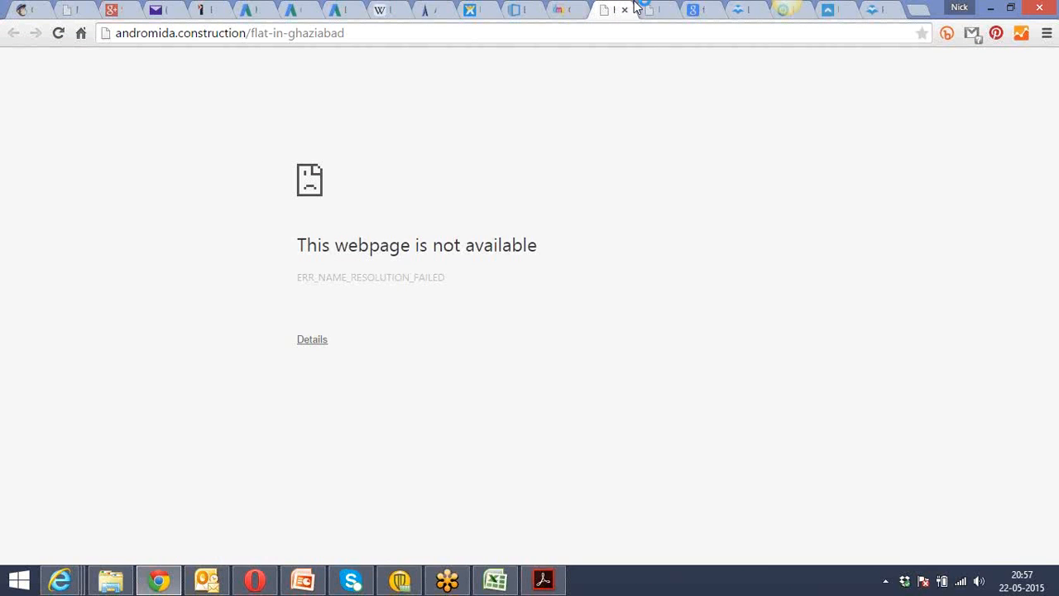
pyautogui.click(699, 8)
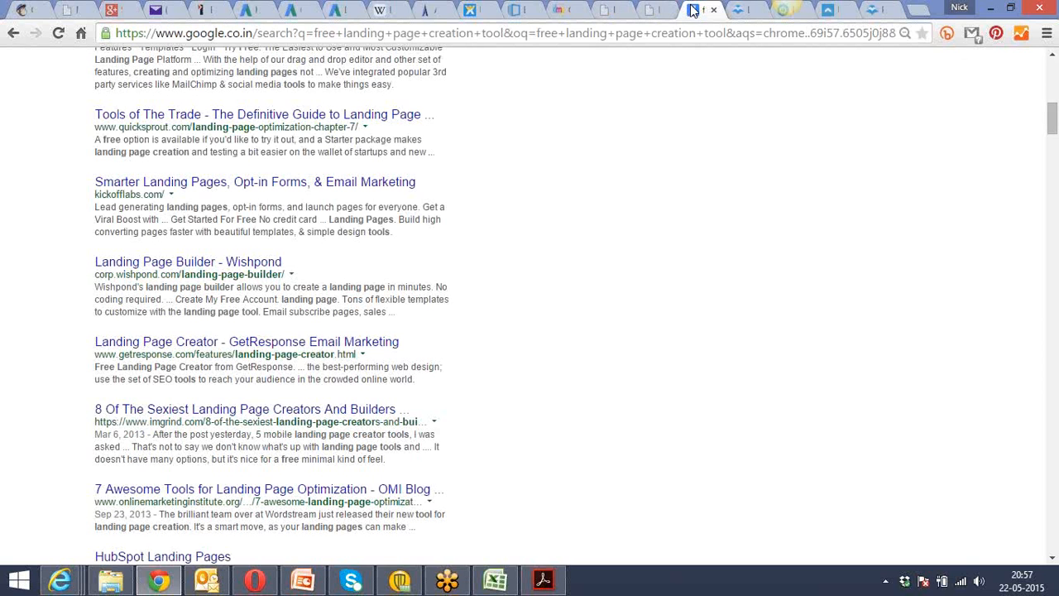
pyautogui.click(517, 8)
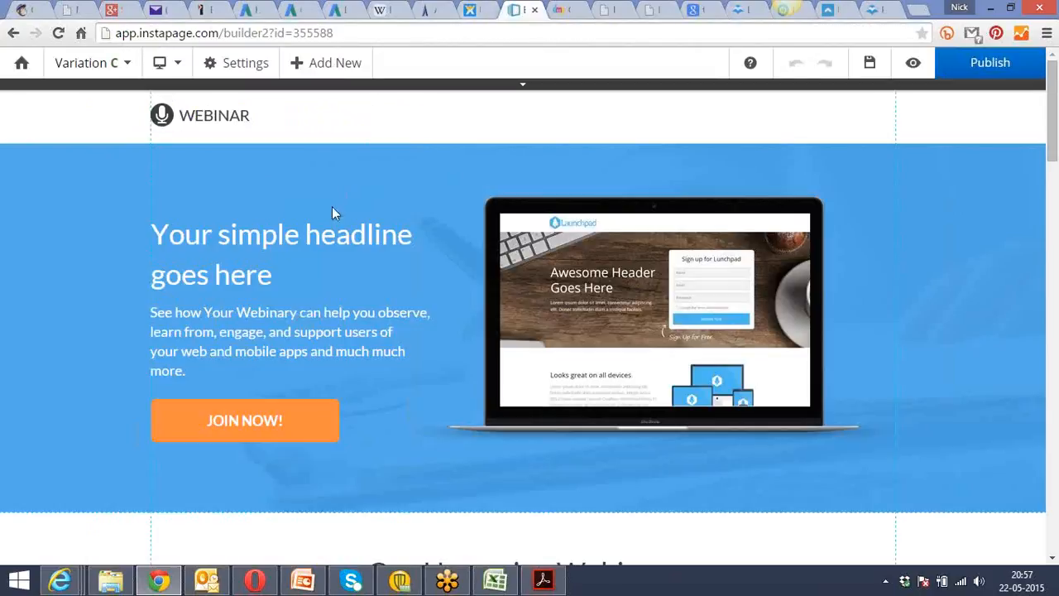
pyautogui.click(27, 73)
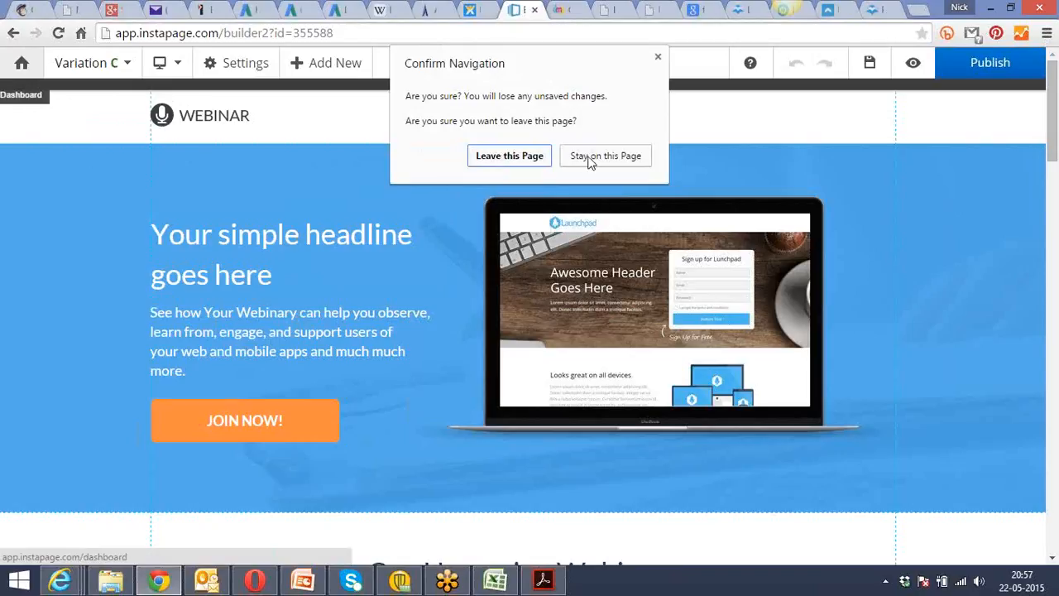
pyautogui.click(658, 57)
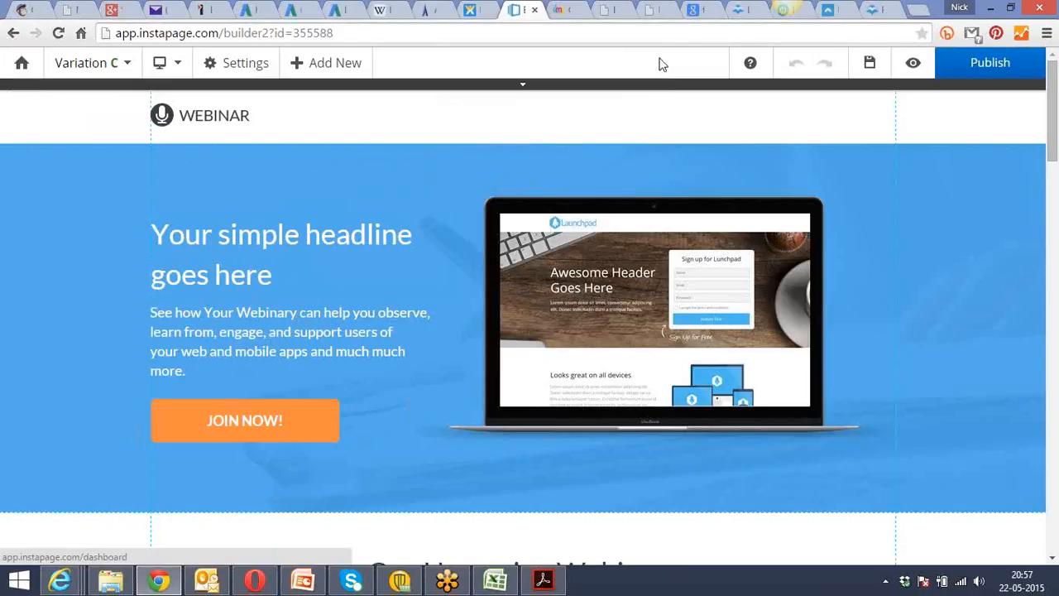
# Change the JOIN NOW! button in Variation C to the Glossy button style.
pyautogui.click(290, 426)
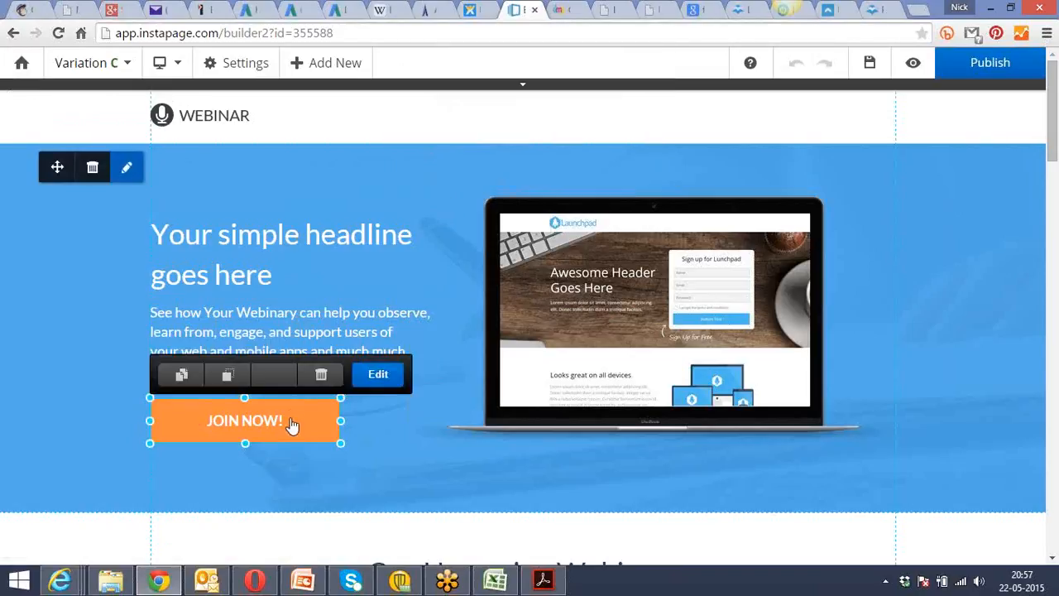
pyautogui.click(375, 379)
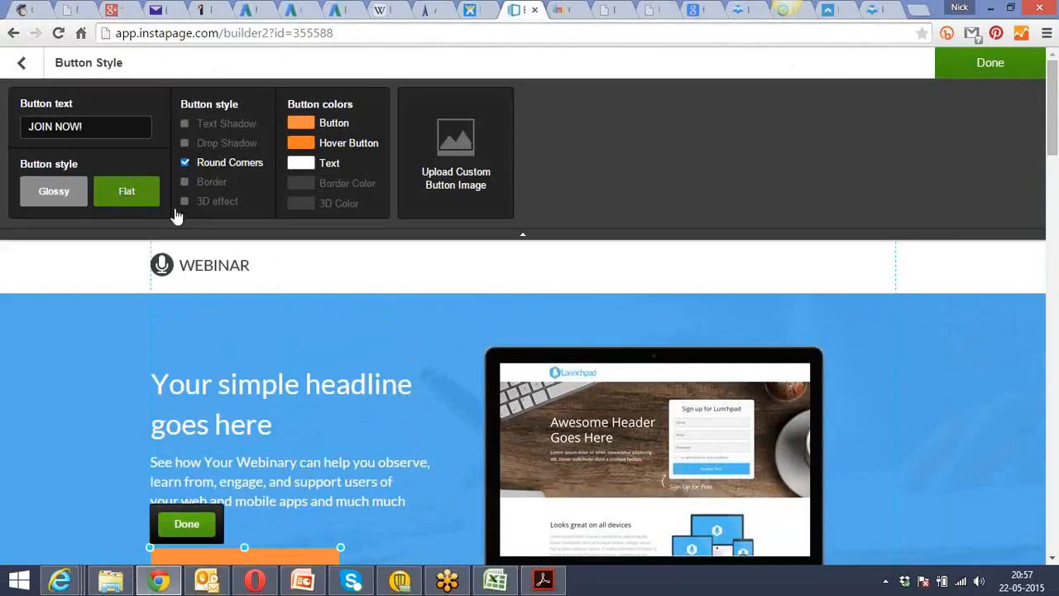
pyautogui.click(71, 201)
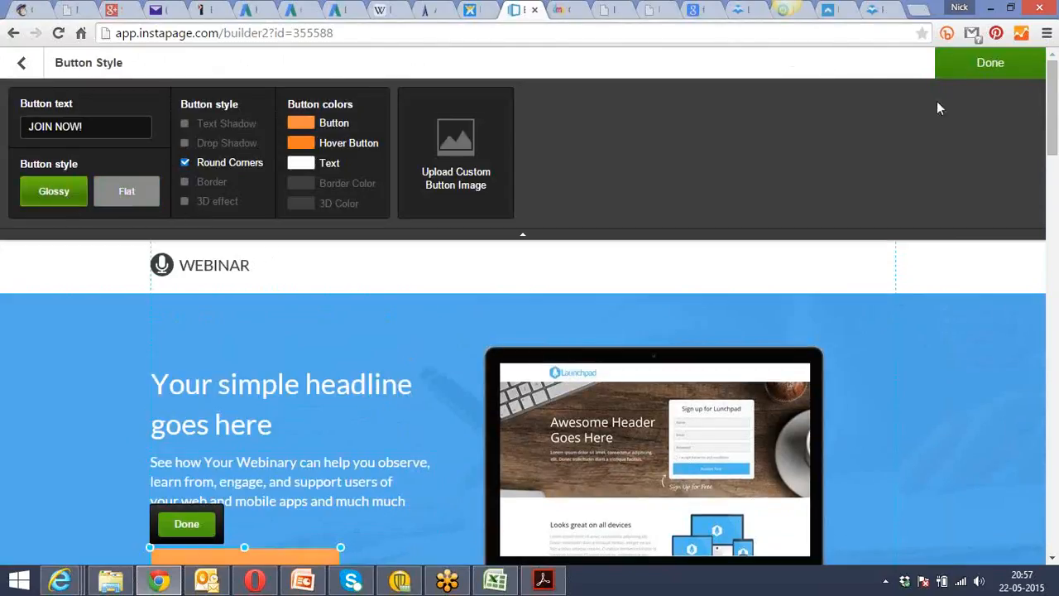
pyautogui.click(978, 66)
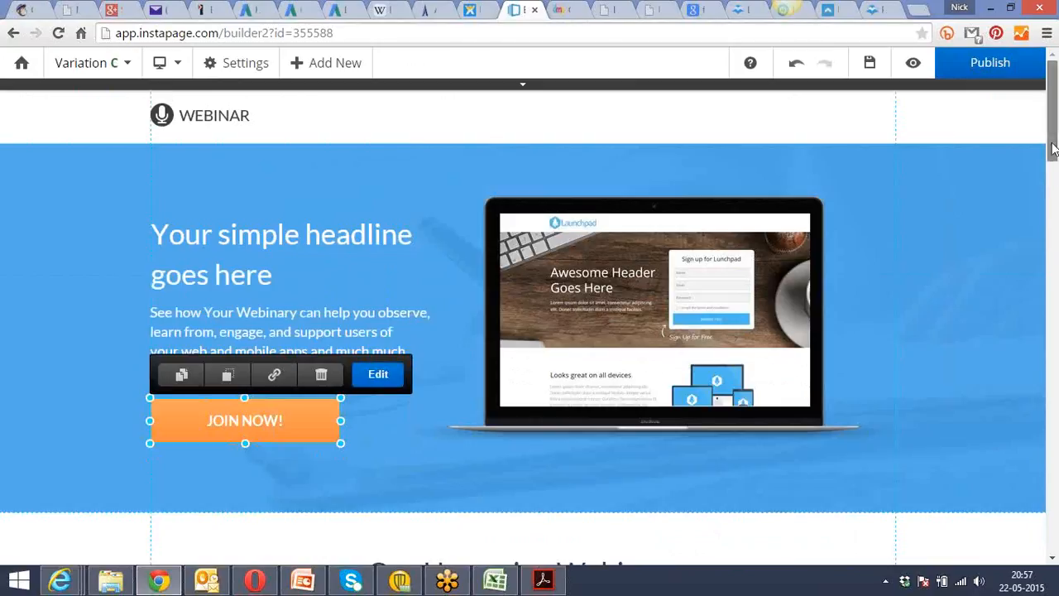
# Inspect the button style options of the Fri, Aug 23th Register Now button under Our Upcoming Webinars.
pyautogui.moveTo(1054, 124); pyautogui.dragTo(1057, 215)
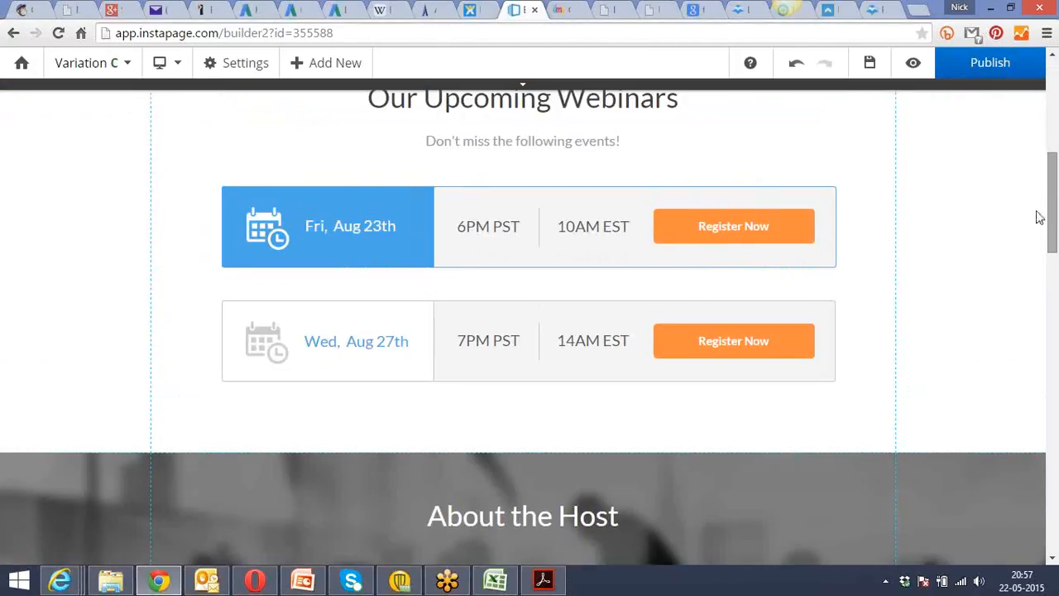
pyautogui.click(725, 228)
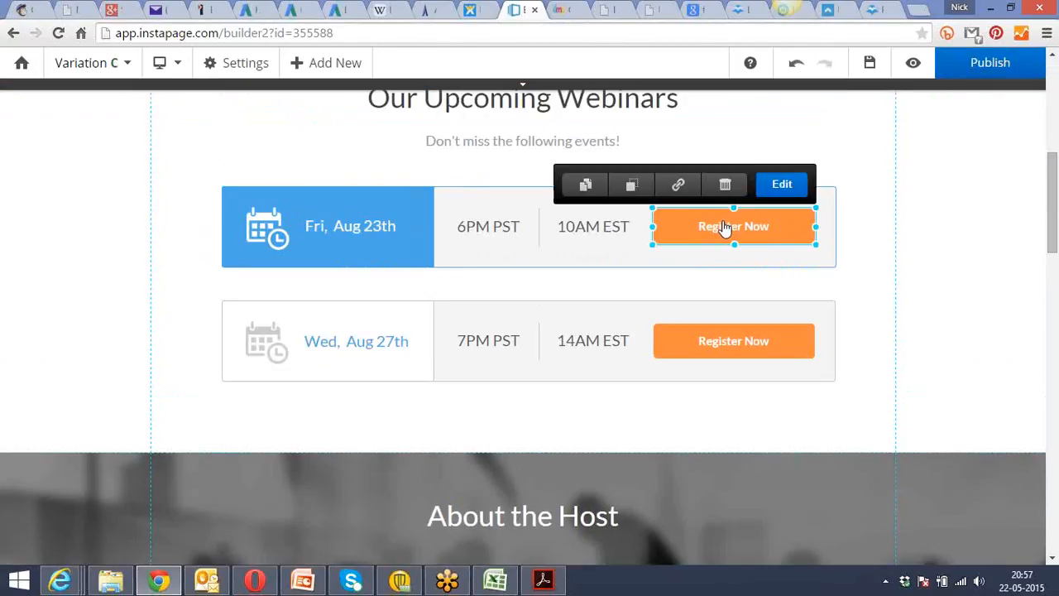
pyautogui.click(768, 190)
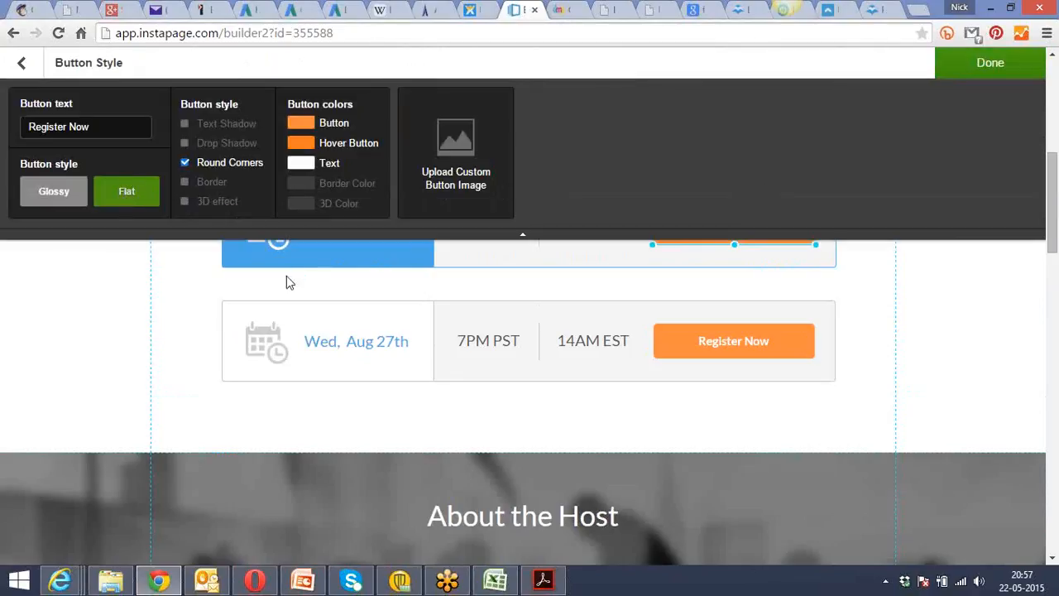
pyautogui.click(114, 280)
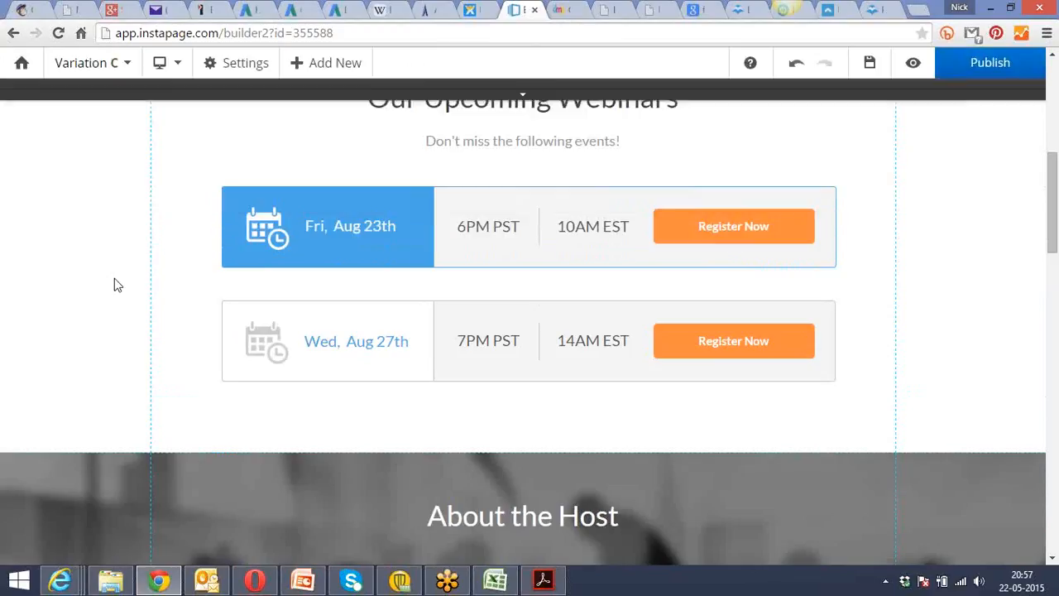
pyautogui.click(681, 229)
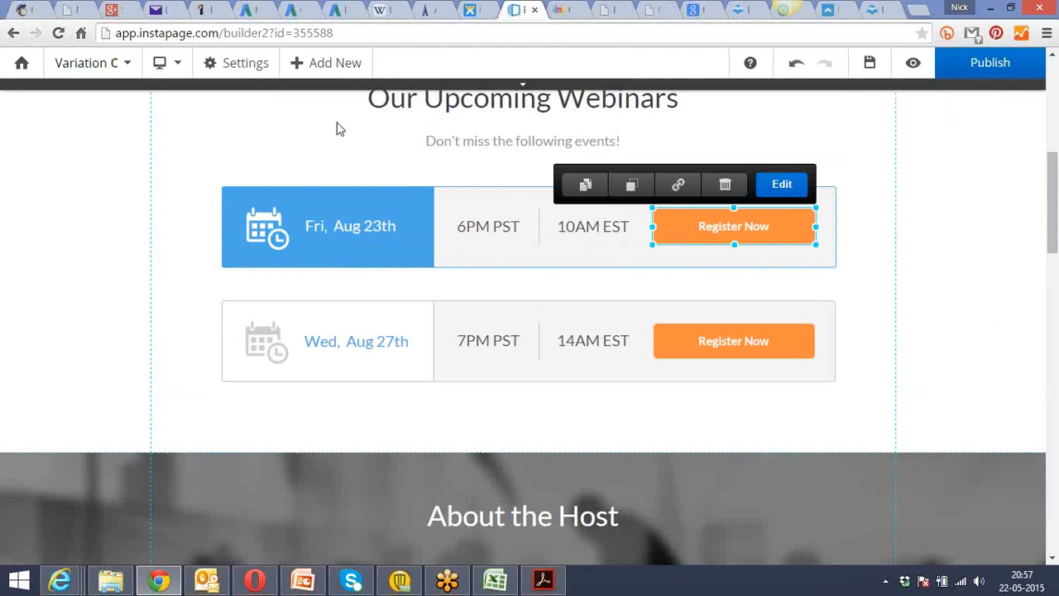
# Leave the builder without saving and start a new Drag & Drop page from the Oceania template in the Thank You Page category.
pyautogui.click(23, 65)
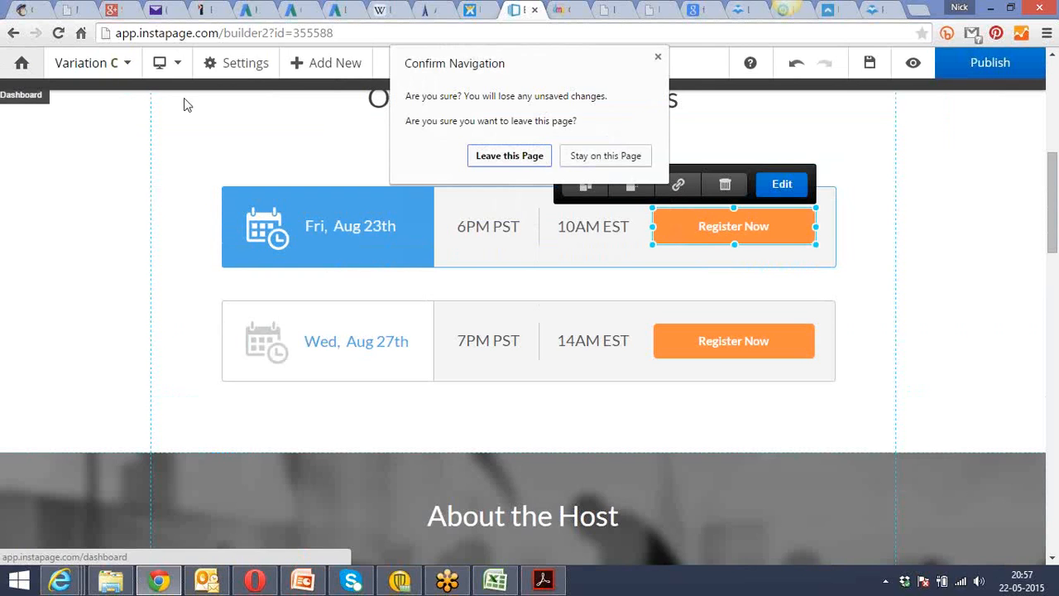
pyautogui.click(478, 158)
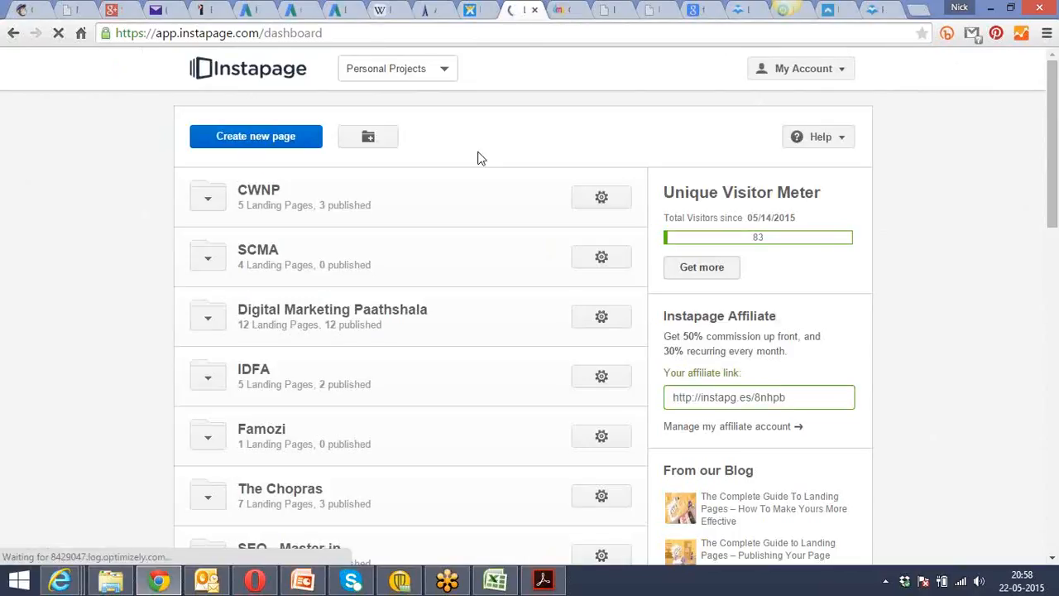
pyautogui.click(274, 138)
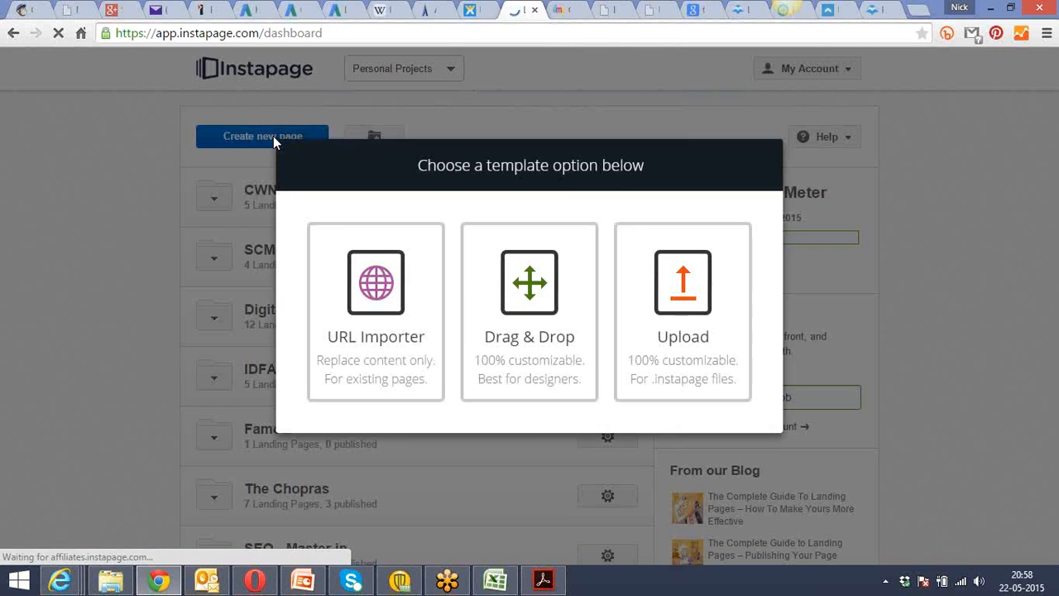
pyautogui.click(508, 305)
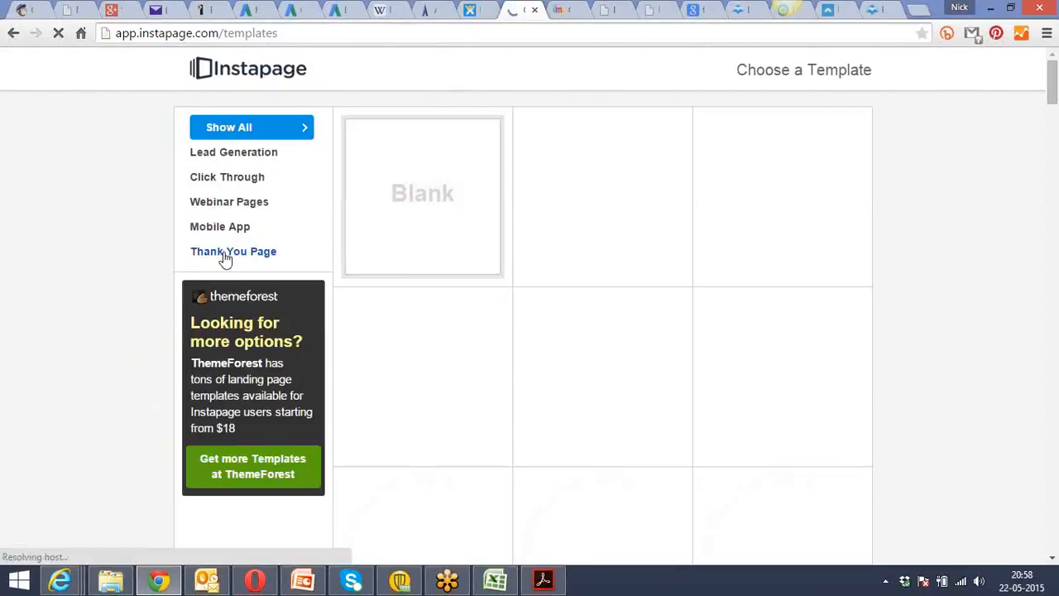
pyautogui.click(225, 256)
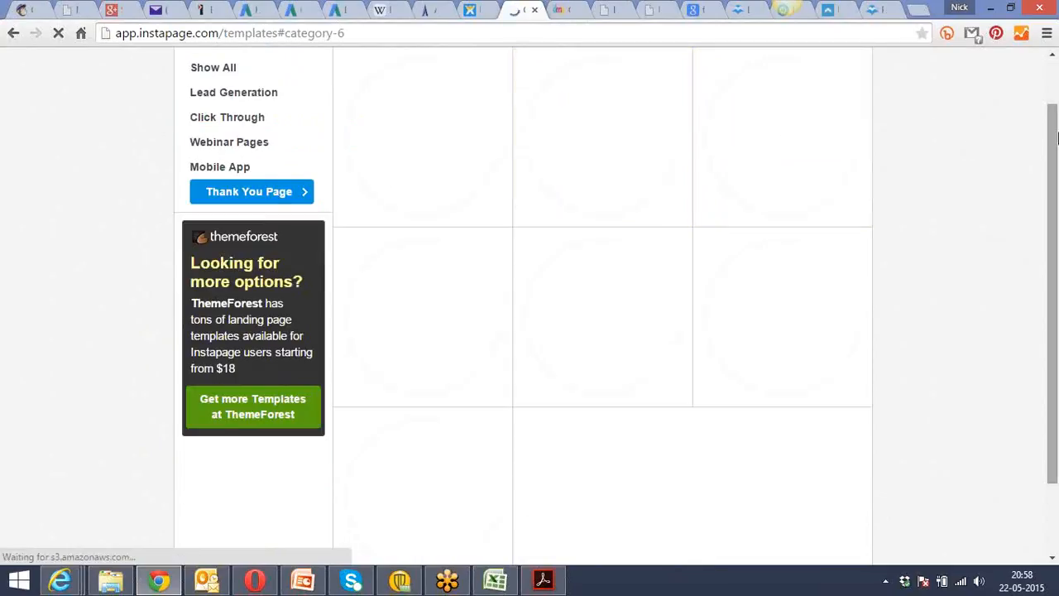
pyautogui.moveTo(1055, 130); pyautogui.dragTo(1055, 104)
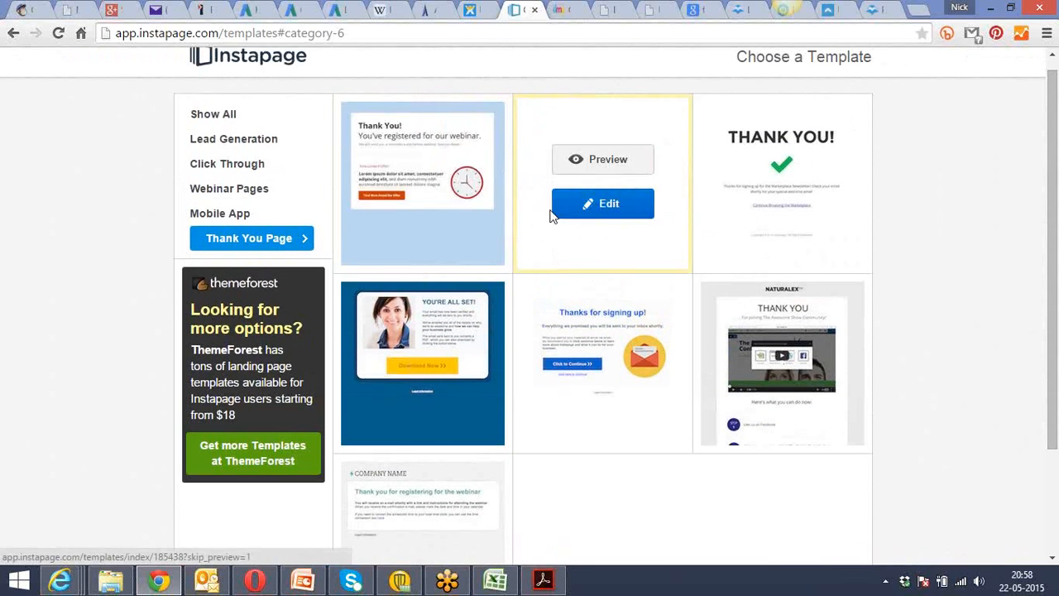
pyautogui.click(604, 205)
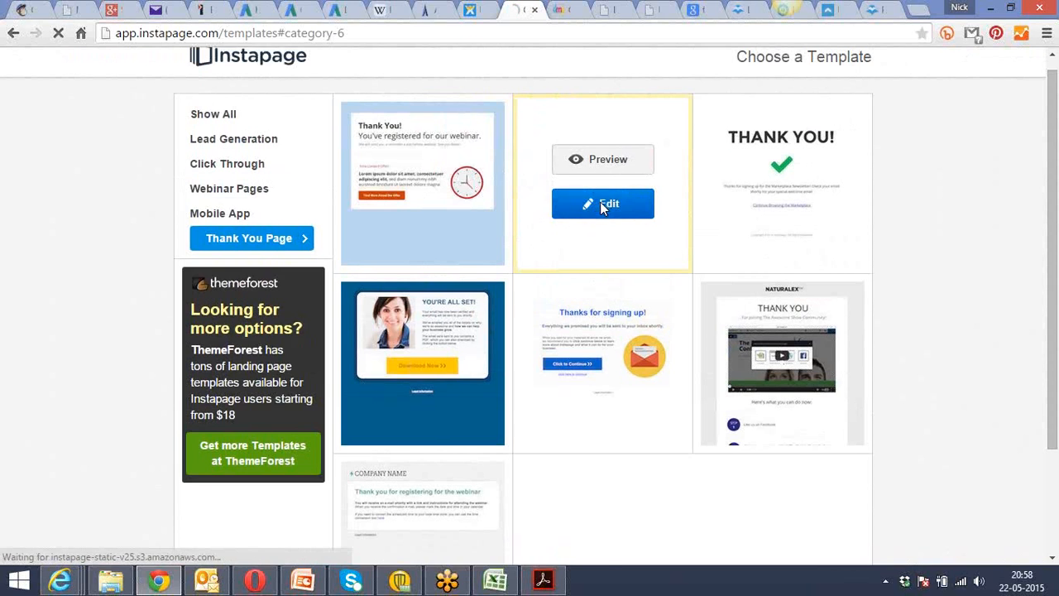
# Switch to the notes in Acrobat Reader and read the "Access to Your Offer" section on page 43.
pyautogui.hotkey('alt', 'Tab')
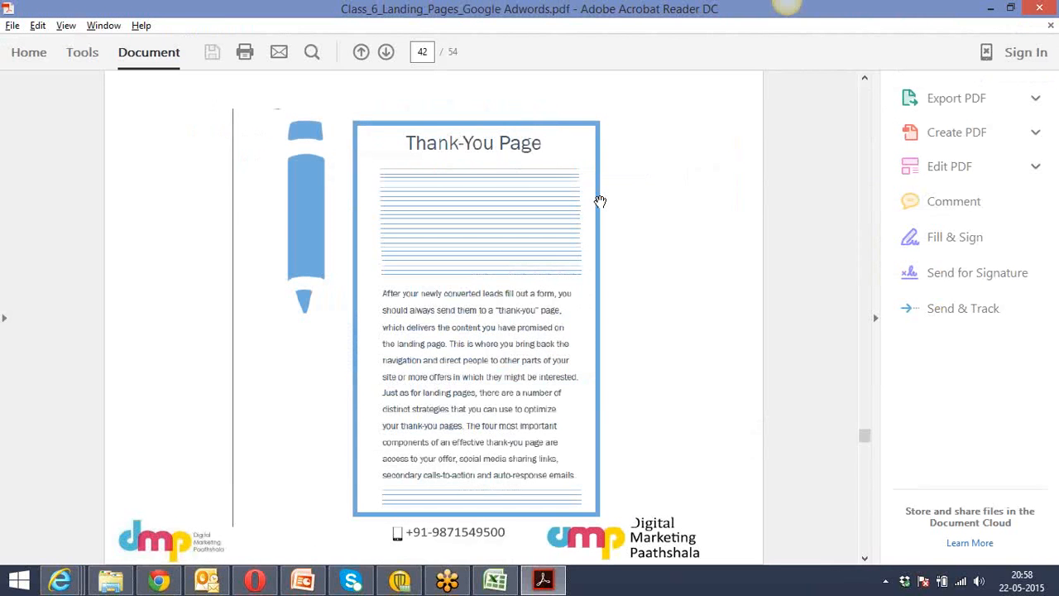
pyautogui.scroll(-2, 600, 201)
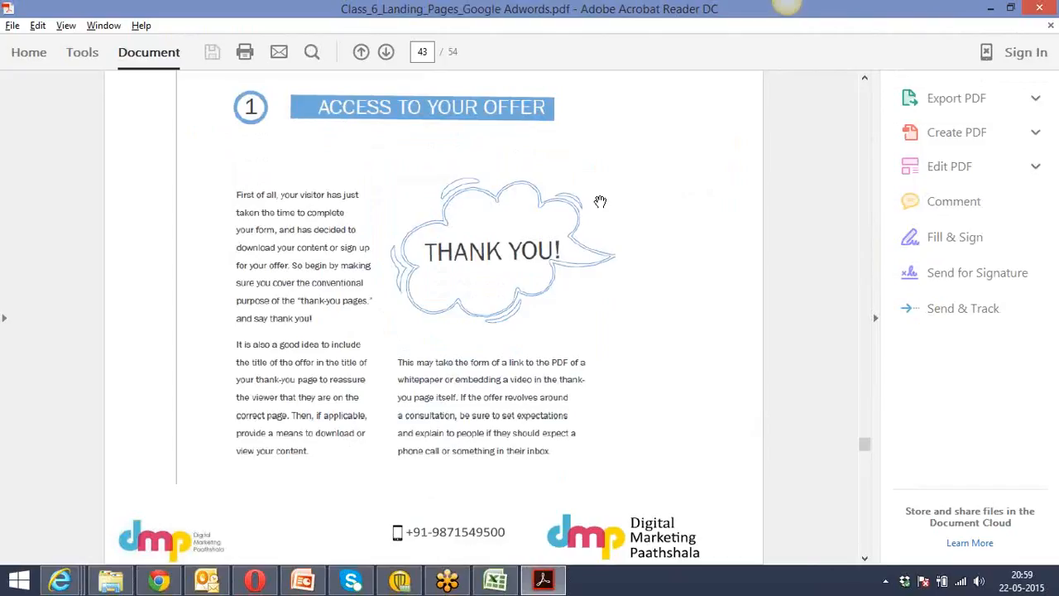
# Switch back to Chrome, name the new page "Thank You Page - Webinar - DMP" and open it in the builder.
pyautogui.hotkey('alt', 'Tab')
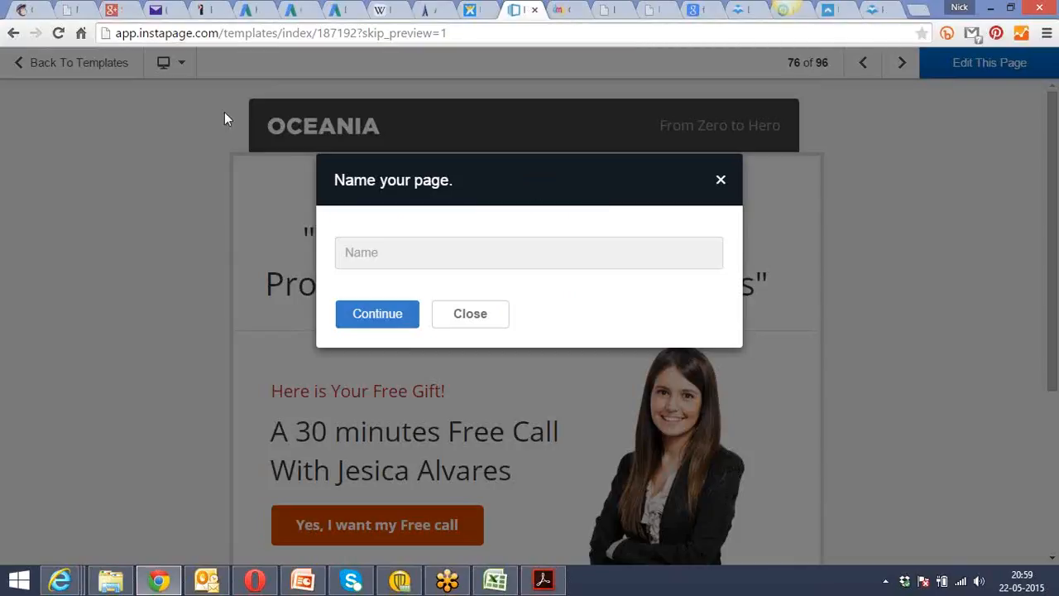
pyautogui.click(441, 253)
pyautogui.write('Thank')
pyautogui.write(' You - ')
pyautogui.write('Page - Web')
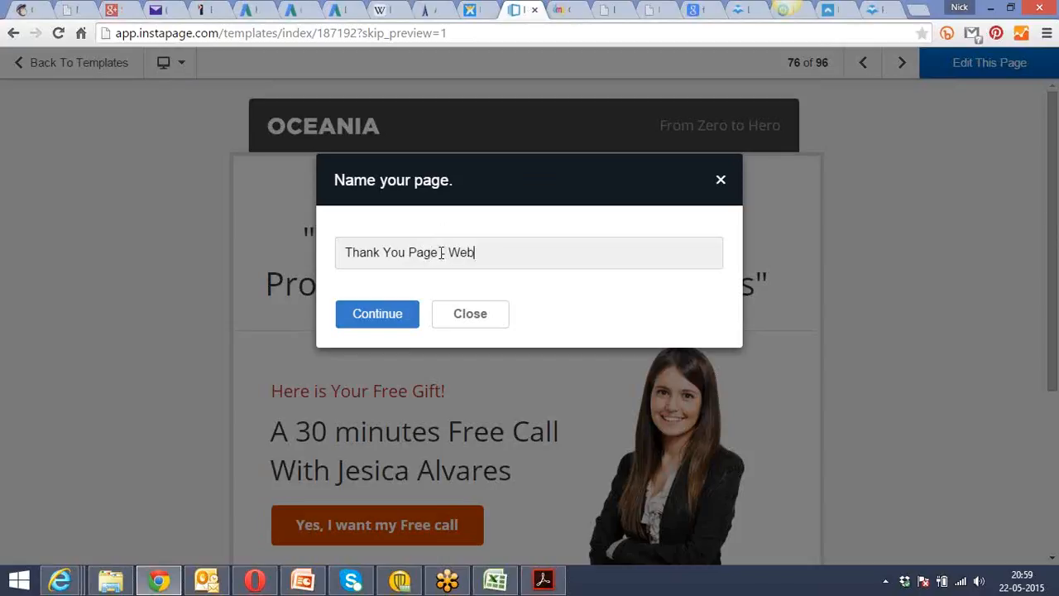
pyautogui.write('inar -')
pyautogui.write('DMP')
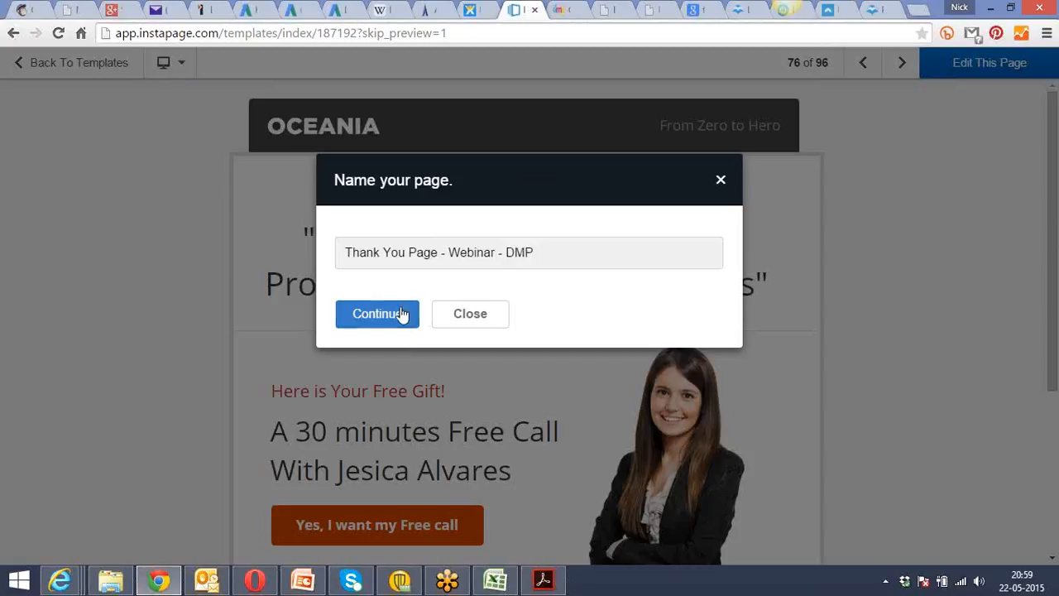
pyautogui.click(402, 313)
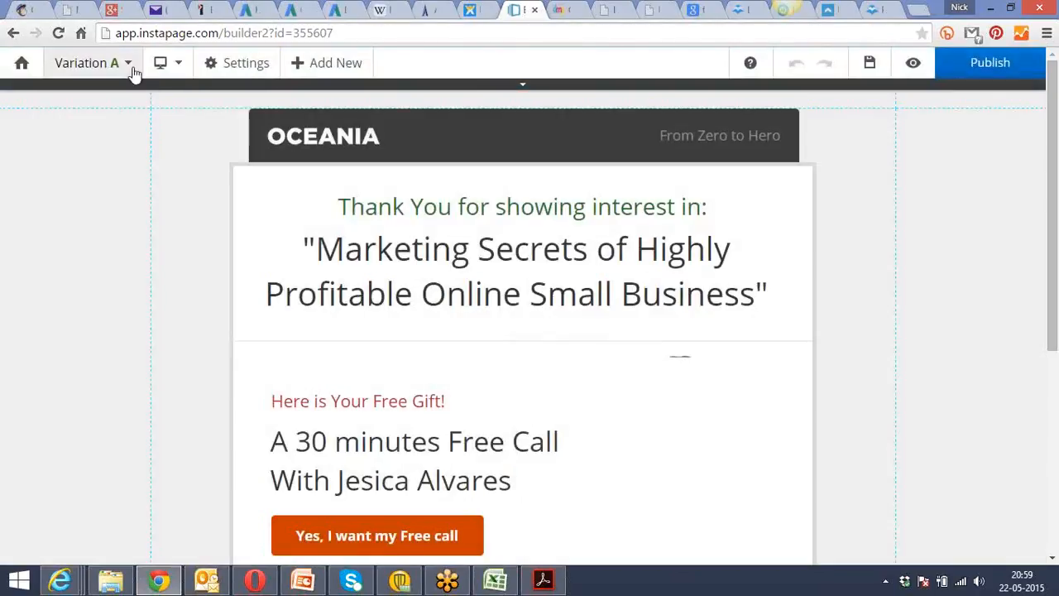
# View the variation options of the new thank-you page and look over its content from the headline to the footer.
pyautogui.click(133, 72)
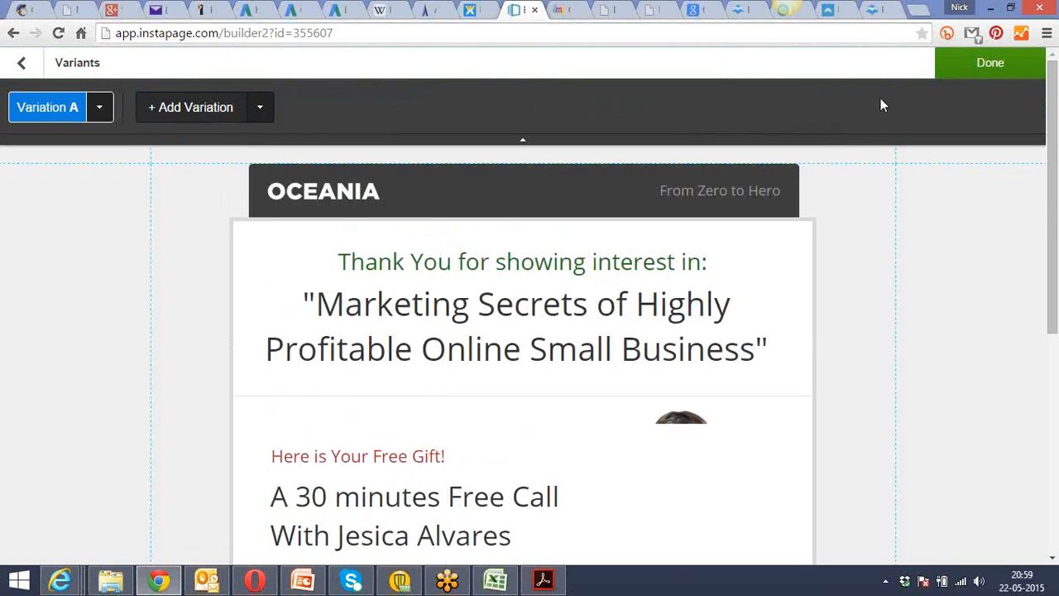
pyautogui.moveTo(182, 246)
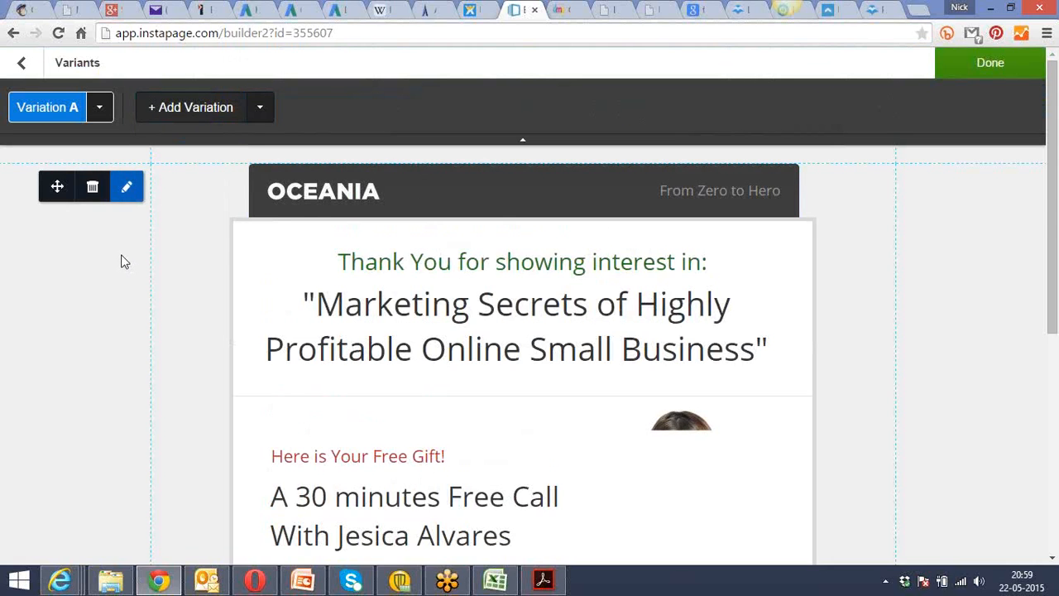
pyautogui.click(125, 261)
pyautogui.scroll(-2, 125, 261)
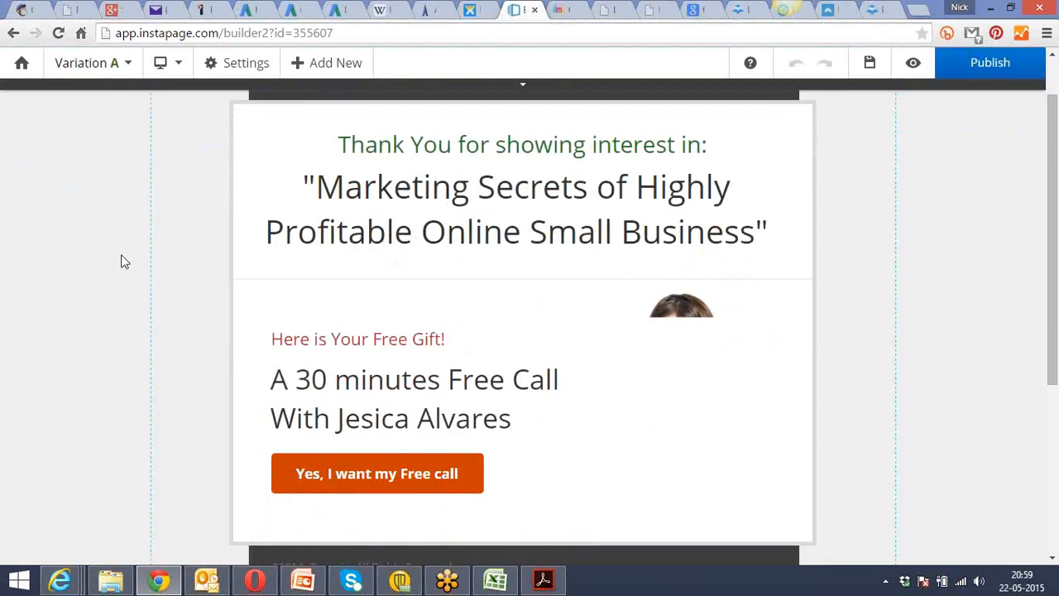
pyautogui.scroll(-3, 122, 262)
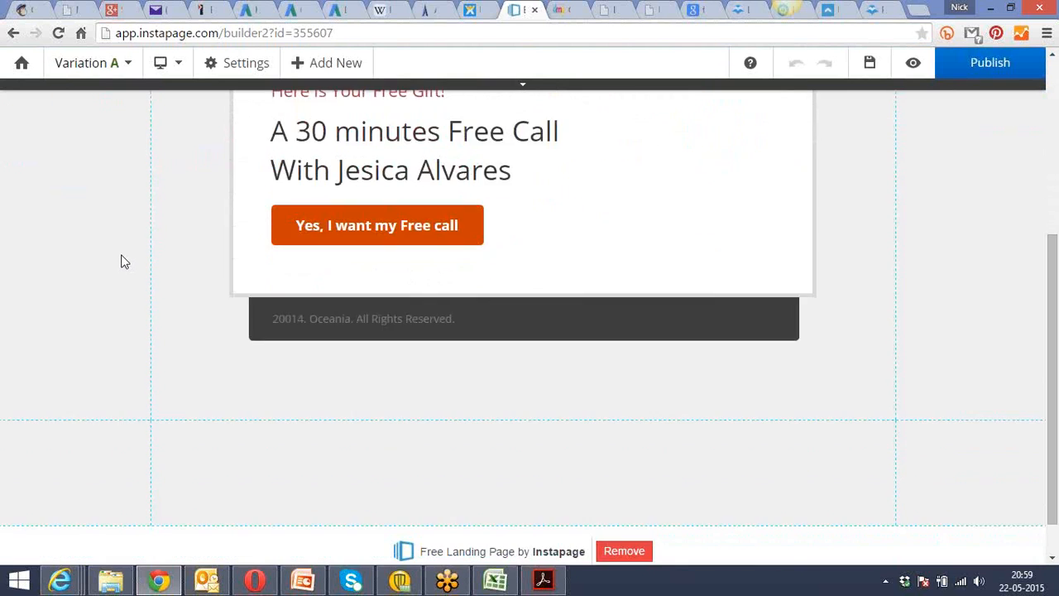
pyautogui.scroll(5, 122, 262)
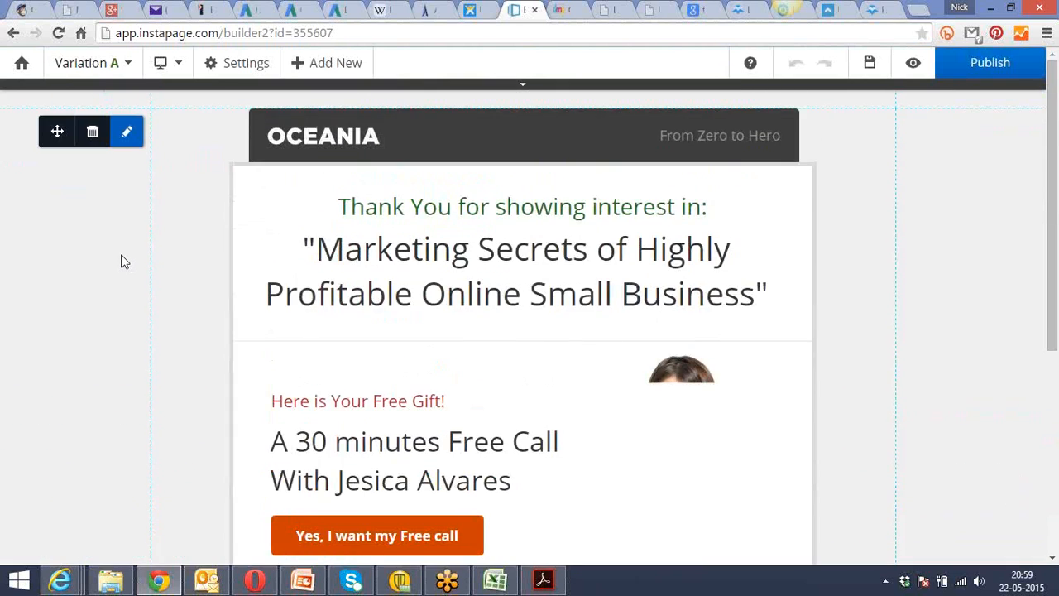
pyautogui.scroll(-1, 121, 261)
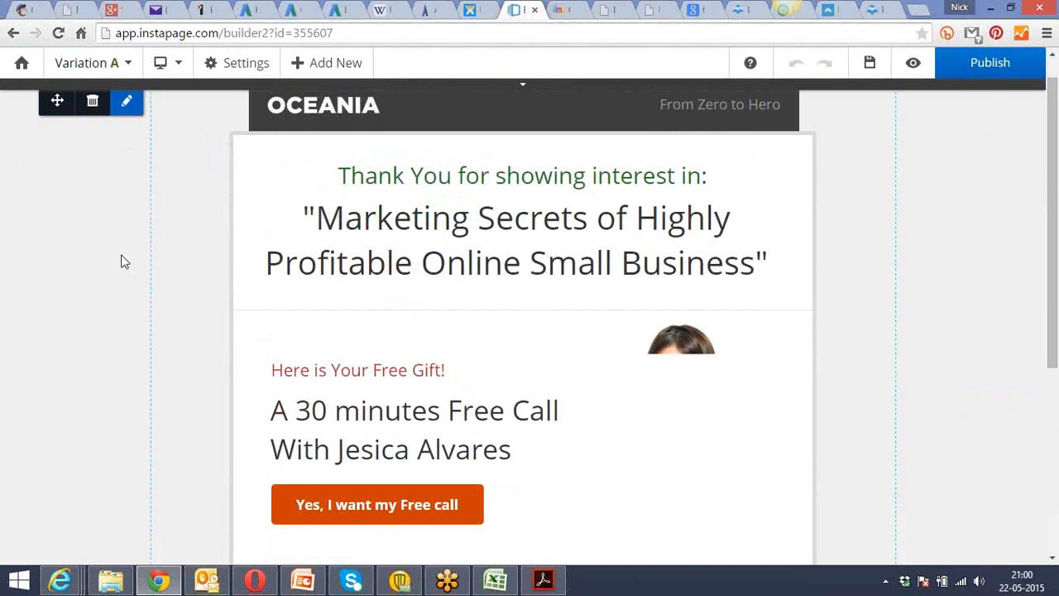
# Look over the thank-you page's header, webinar headline and free-gift offer in the builder.
pyautogui.scroll(-1, 122, 261)
pyautogui.scroll(2, 122, 262)
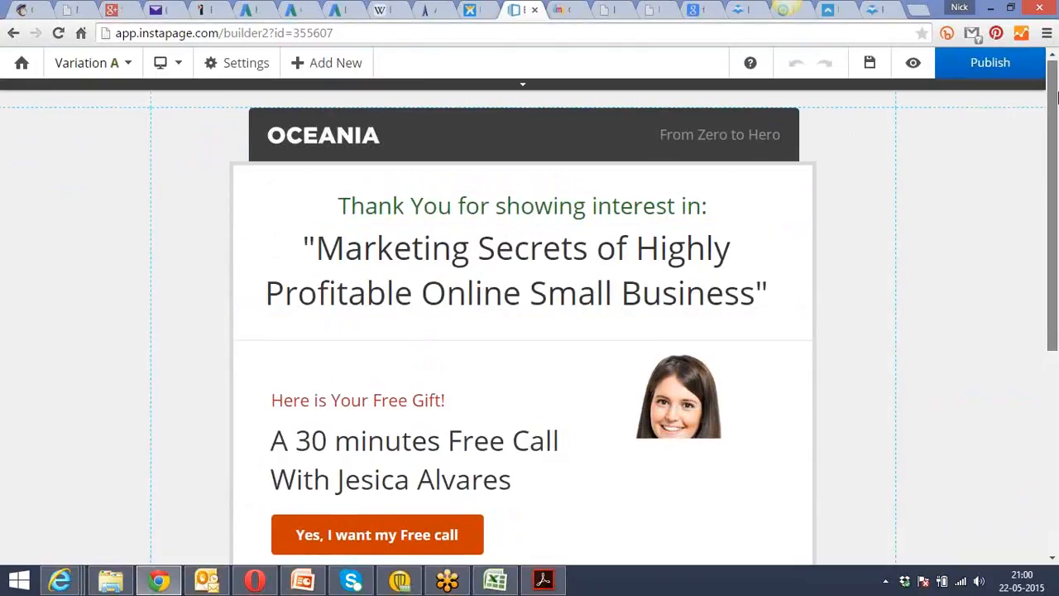
pyautogui.moveTo(1056, 98); pyautogui.dragTo(1056, 105)
pyautogui.click(557, 186)
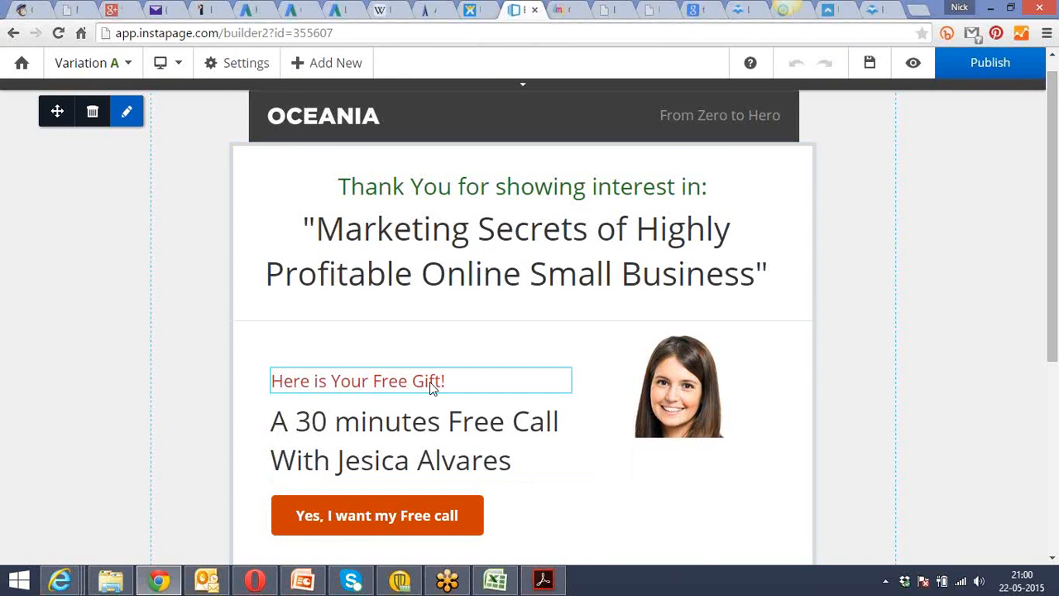
pyautogui.moveTo(1056, 108); pyautogui.dragTo(1058, 60)
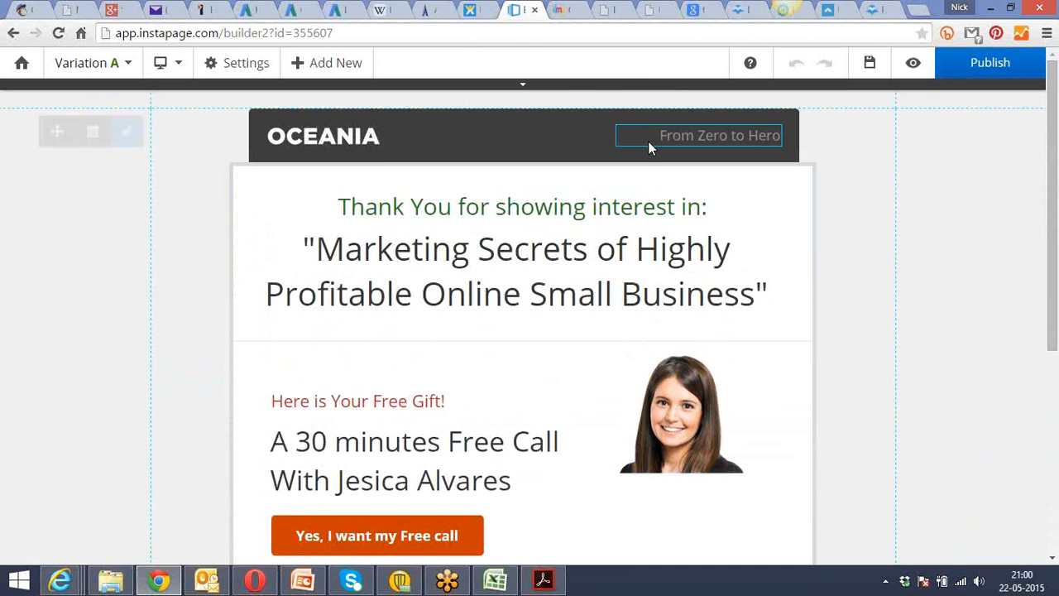
# Switch to the notes in Acrobat Reader and read from "Social Media Sharing" on page 44 to "Calls-to-Action" on page 47.
pyautogui.hotkey('alt', 'Tab')
pyautogui.scroll(-5, 418, 296)
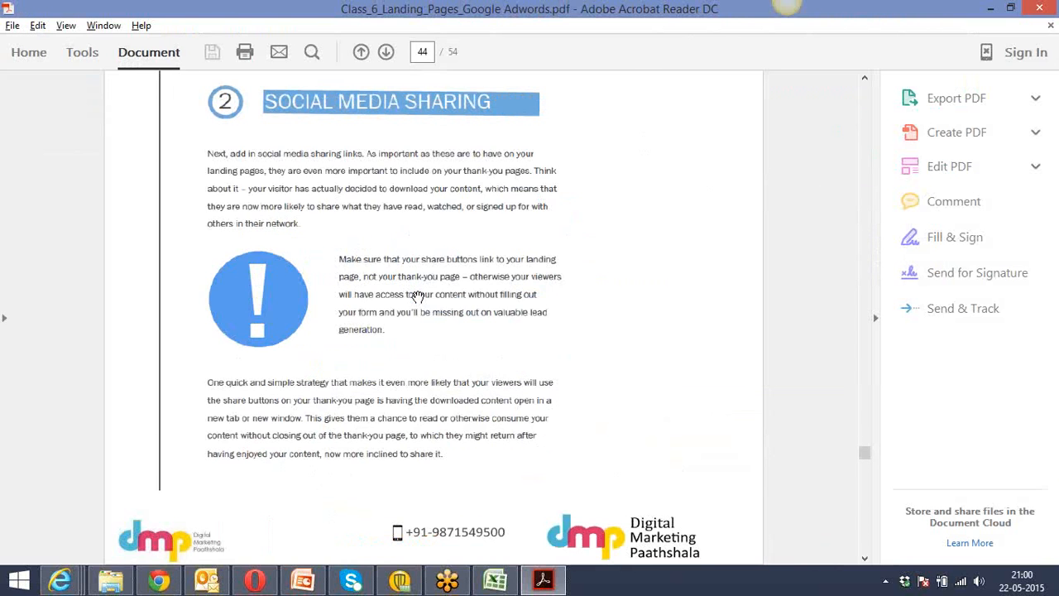
pyautogui.scroll(-5, 418, 296)
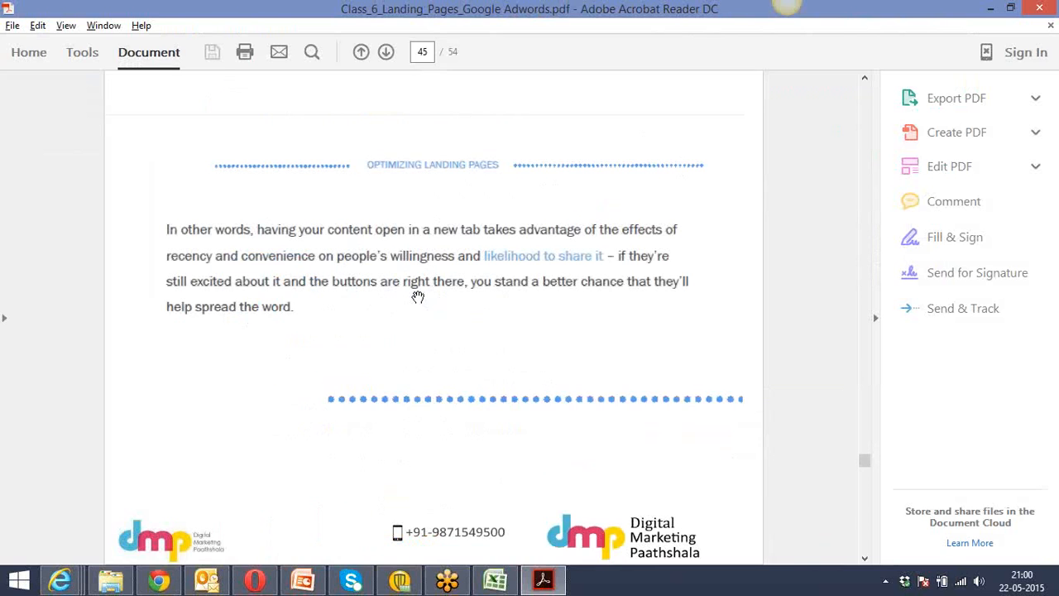
pyautogui.scroll(-8, 418, 297)
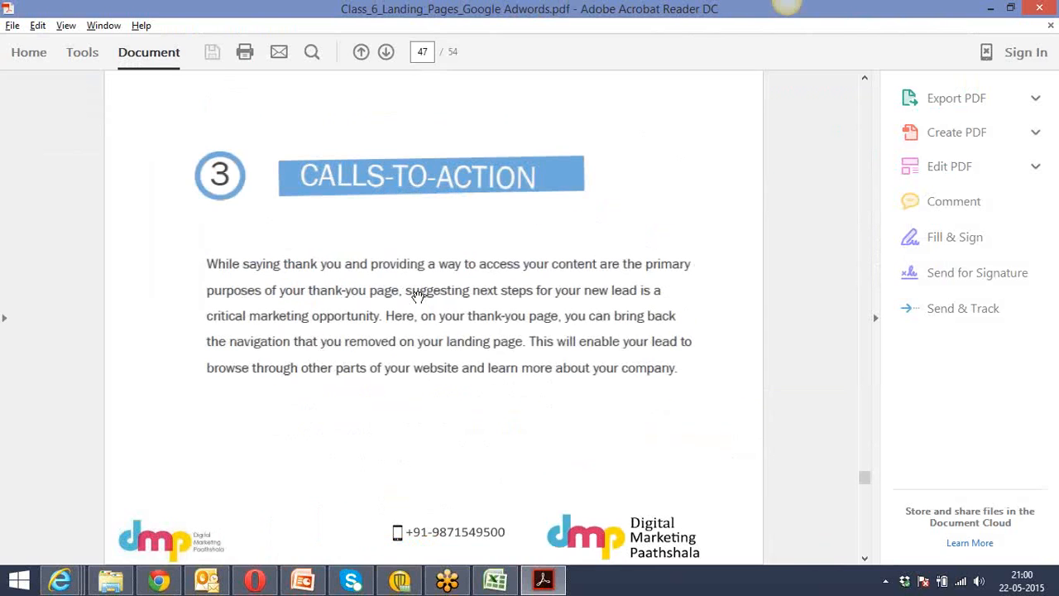
# Review the thank-you page's call-to-action button in Chrome, and return to Acrobat Reader to read pages 48 and 49 of the notes.
pyautogui.hotkey('alt', 'Tab')
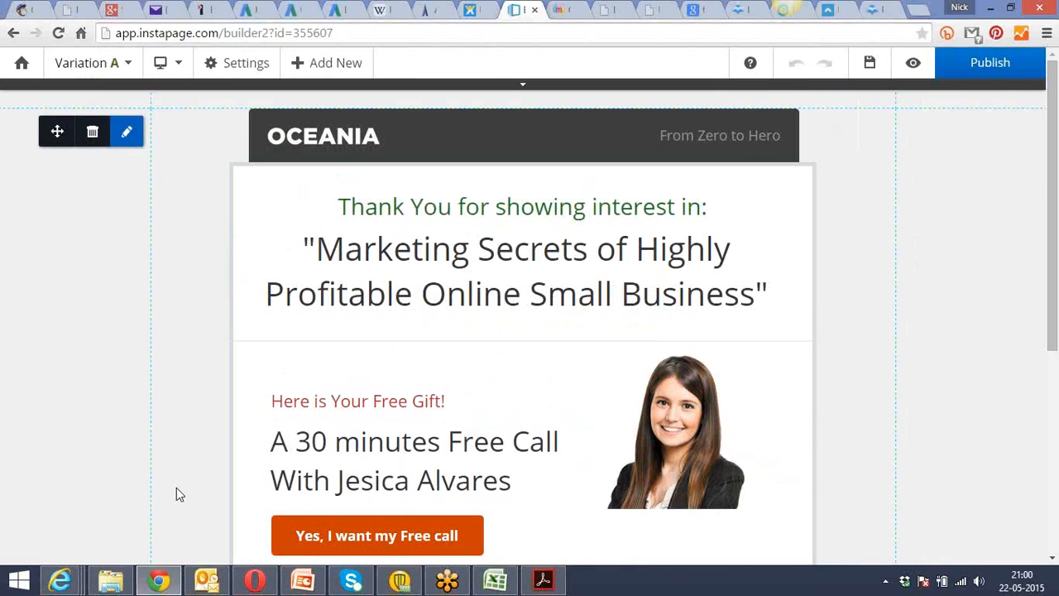
pyautogui.scroll(-3, 176, 492)
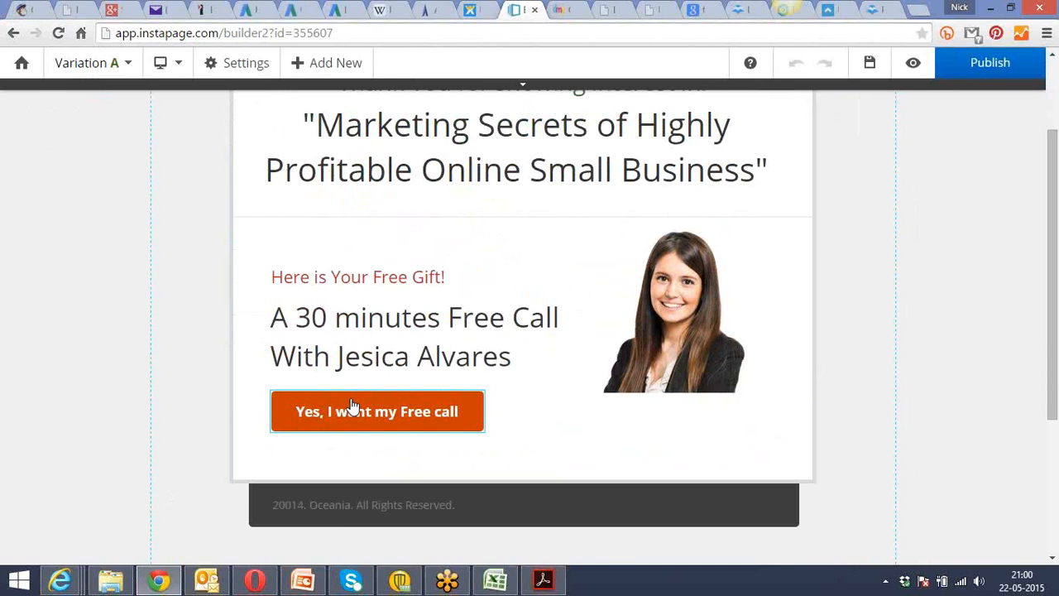
pyautogui.hotkey('alt', 'Tab')
pyautogui.scroll(-2, 344, 313)
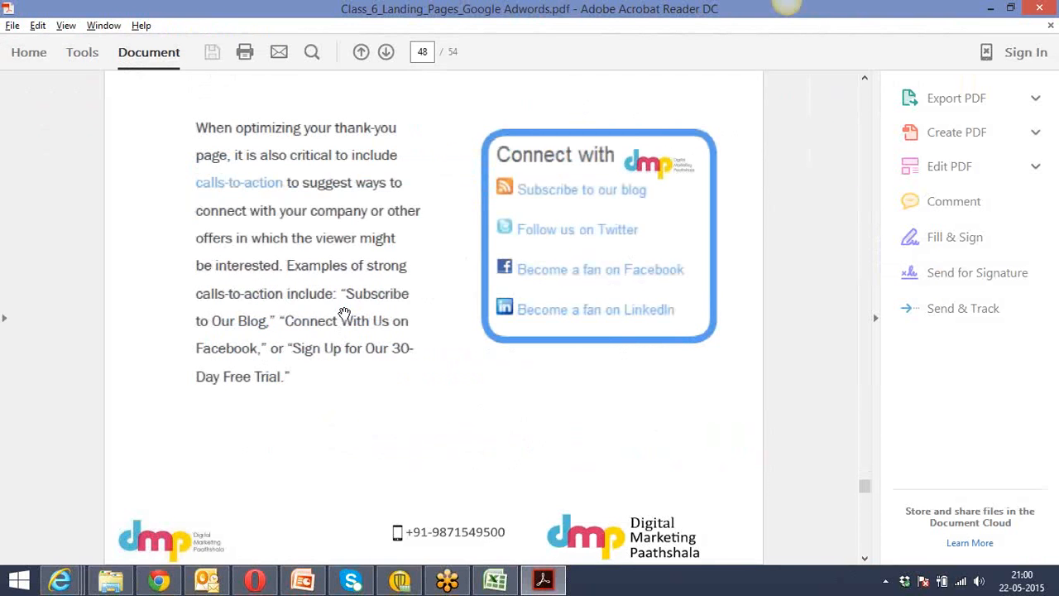
pyautogui.scroll(-2, 345, 313)
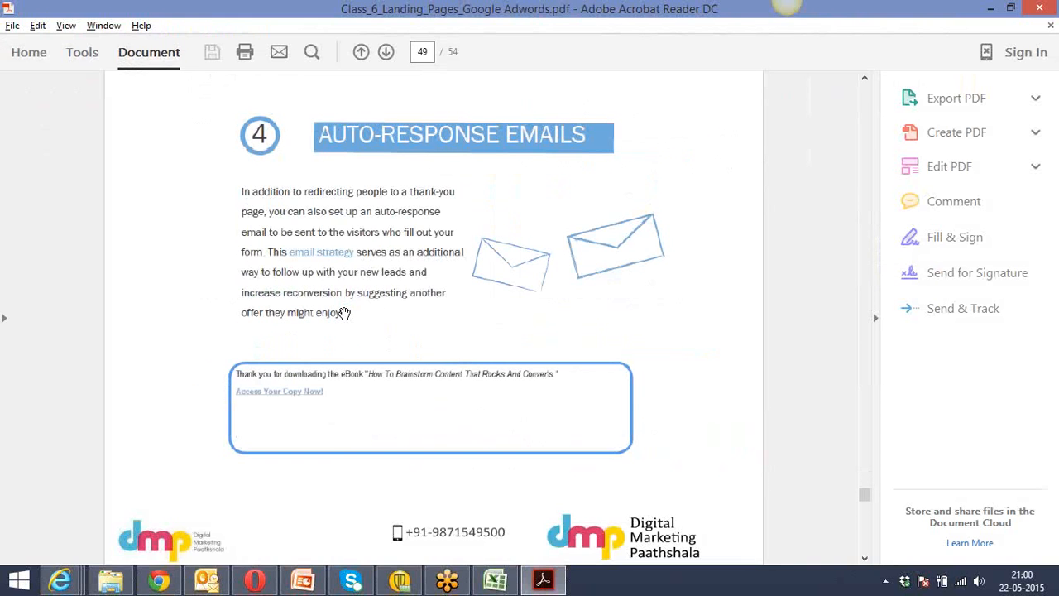
# Switch back to Chrome and view the thank-you page's settings options in the builder.
pyautogui.hotkey('alt', 'Tab')
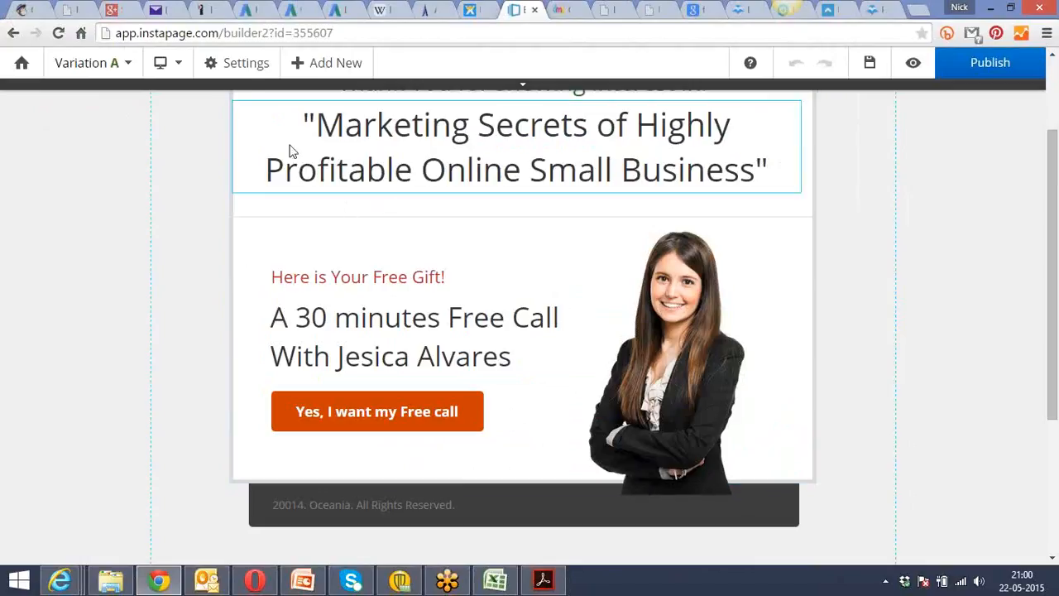
pyautogui.click(246, 66)
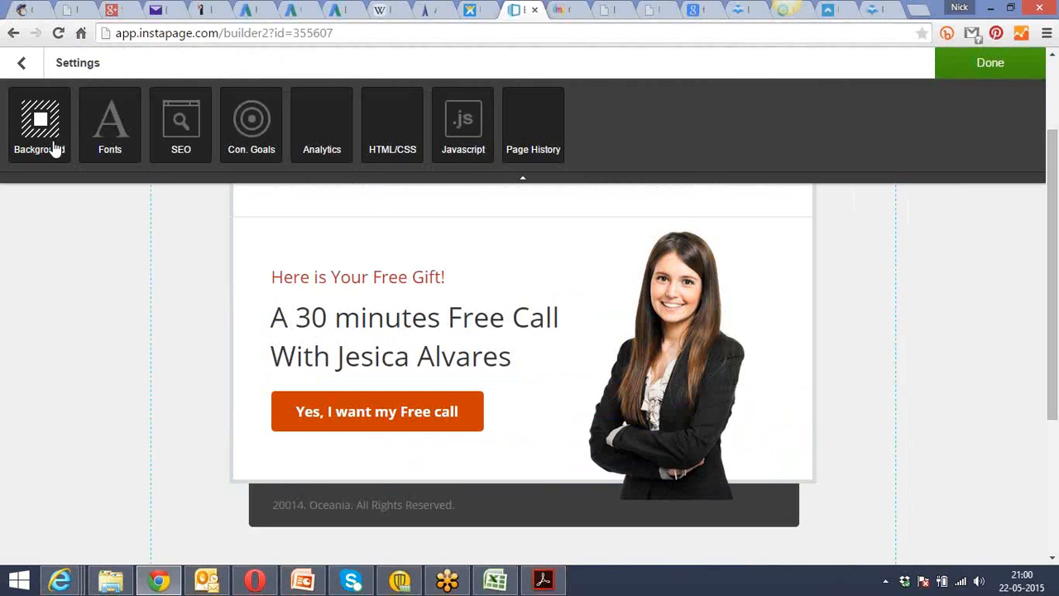
pyautogui.click(193, 273)
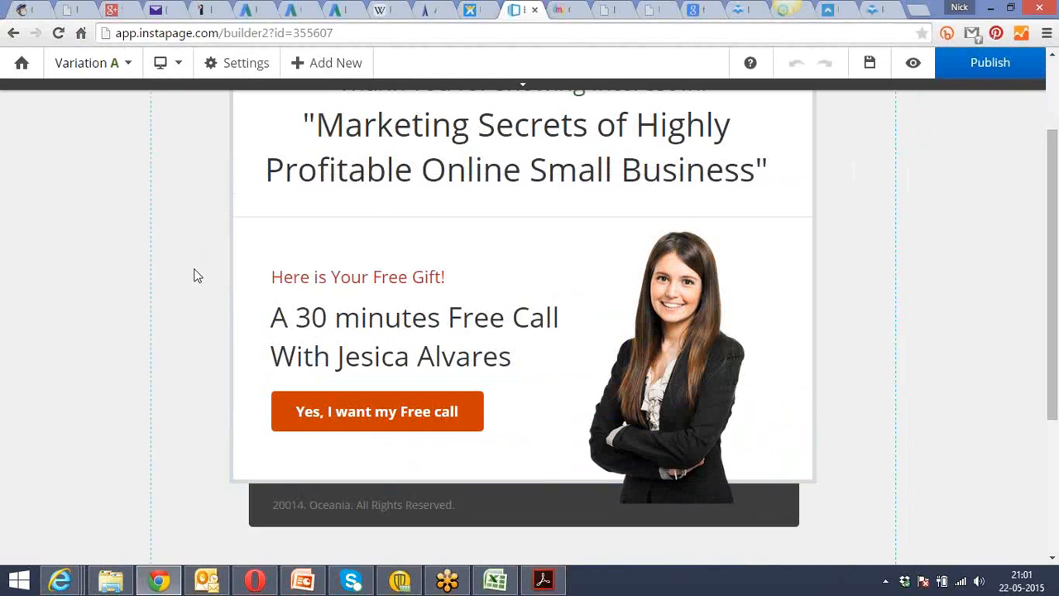
# Load the AWeber website in the tab holding the unavailable andromida.estate page.
pyautogui.click(654, 9)
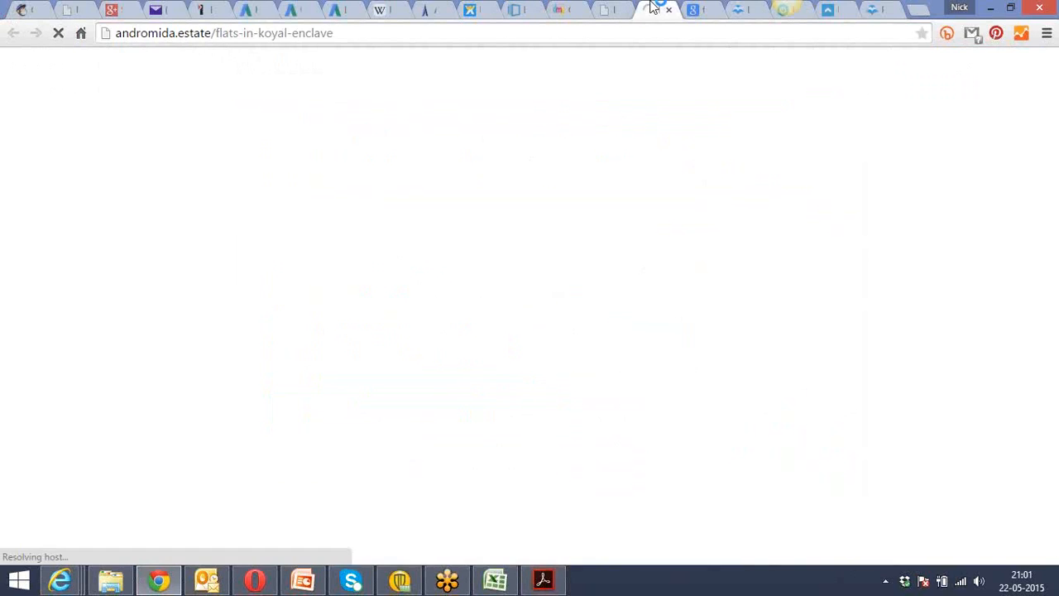
pyautogui.click(598, 34)
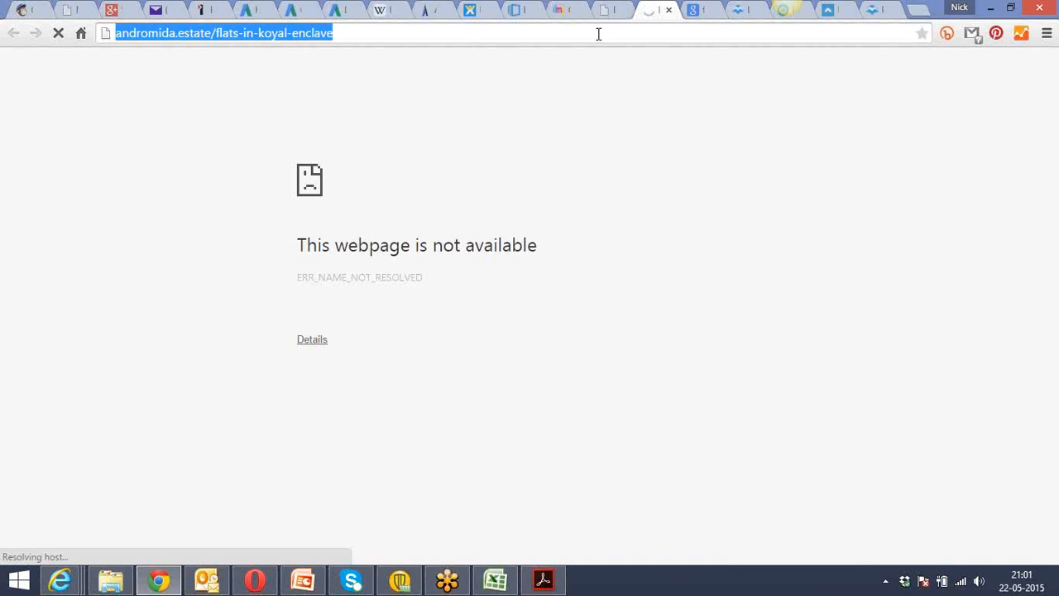
pyautogui.write('aw')
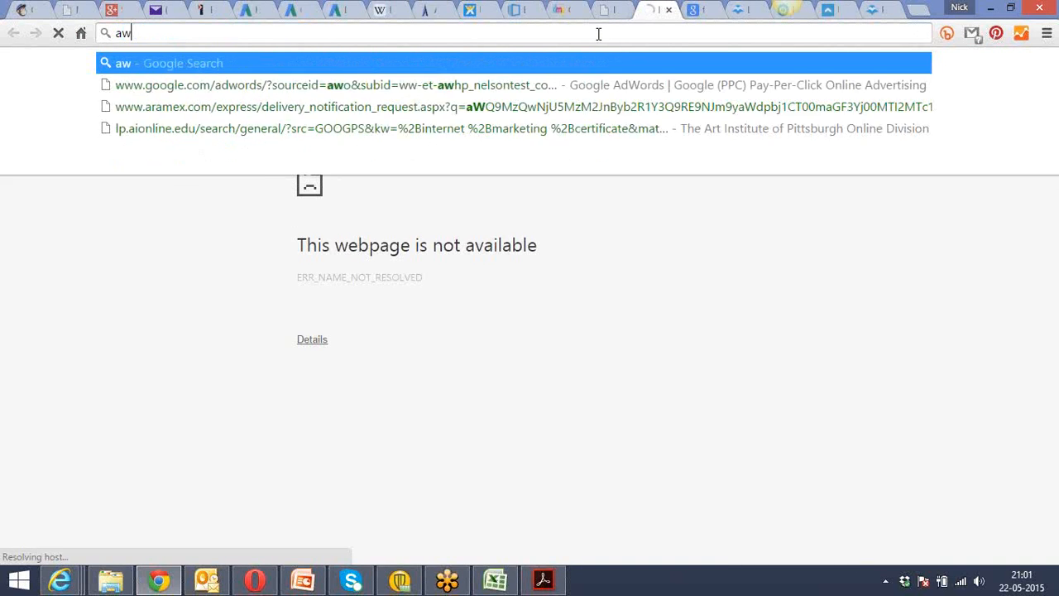
pyautogui.write('eber')
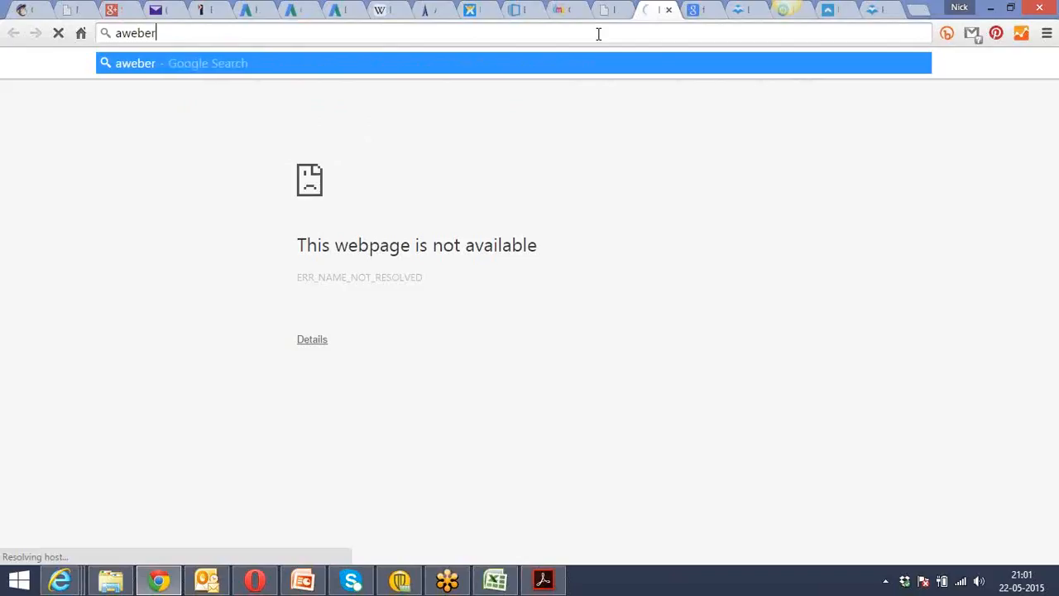
pyautogui.press('Return')
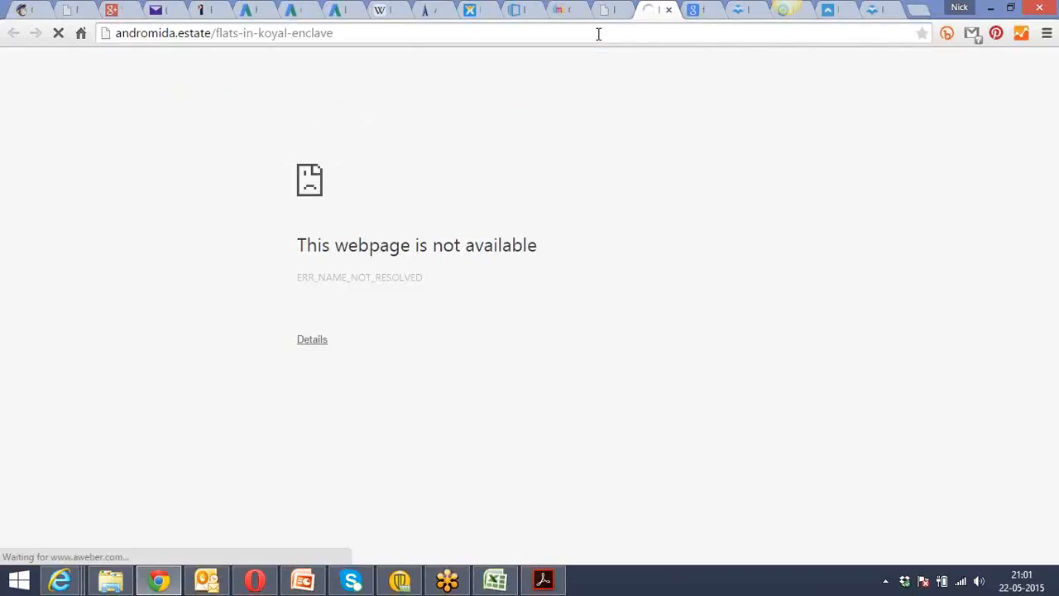
pyautogui.click(542, 35)
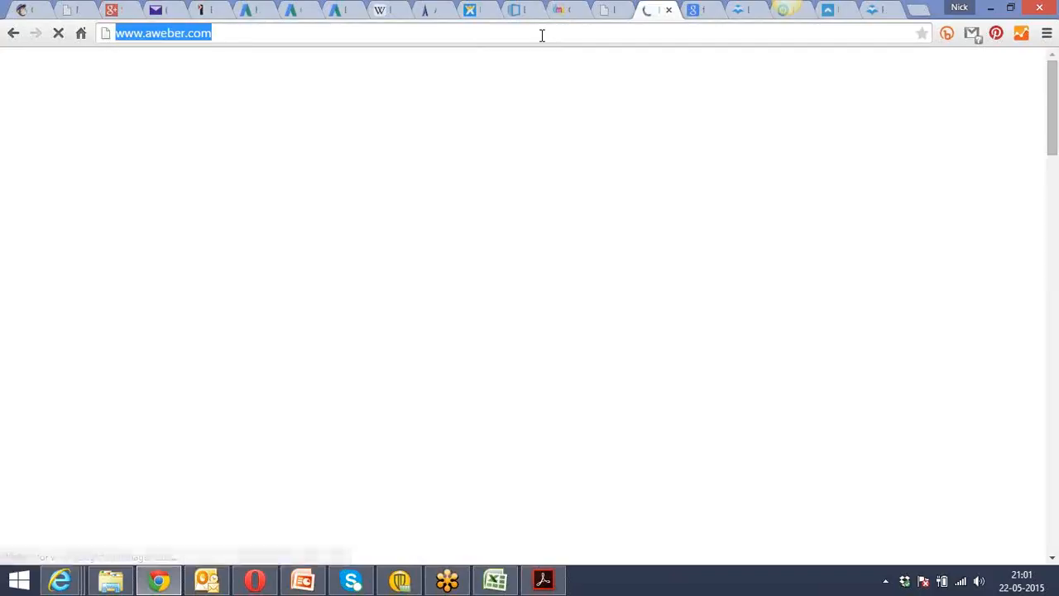
# Close the Google search results tab and the neighbouring landing page tool tabs, keeping the LeadPages pricing tab open.
pyautogui.click(698, 12)
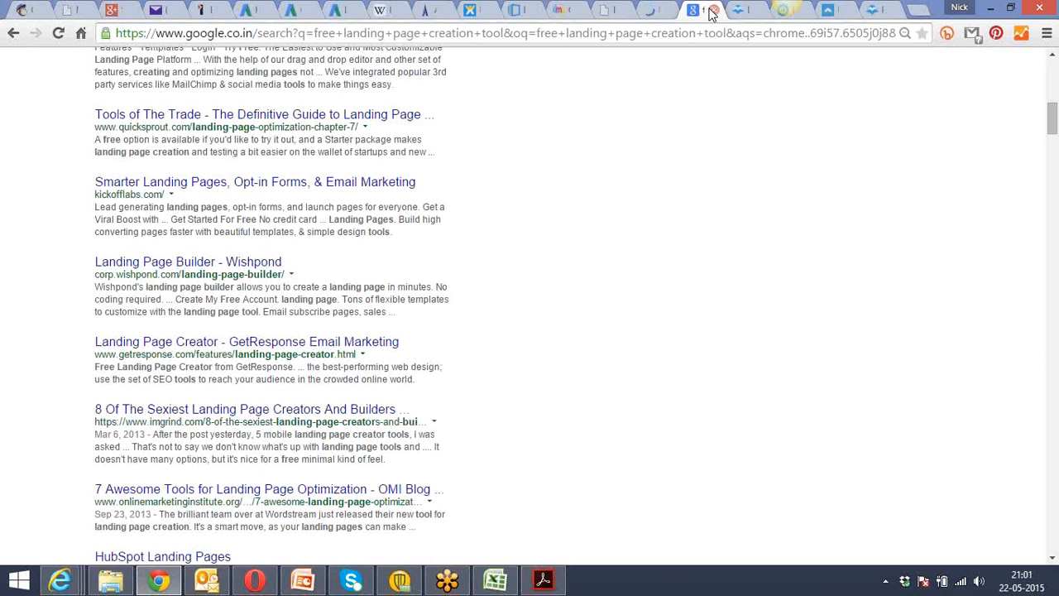
pyautogui.click(713, 11)
pyautogui.click(714, 12)
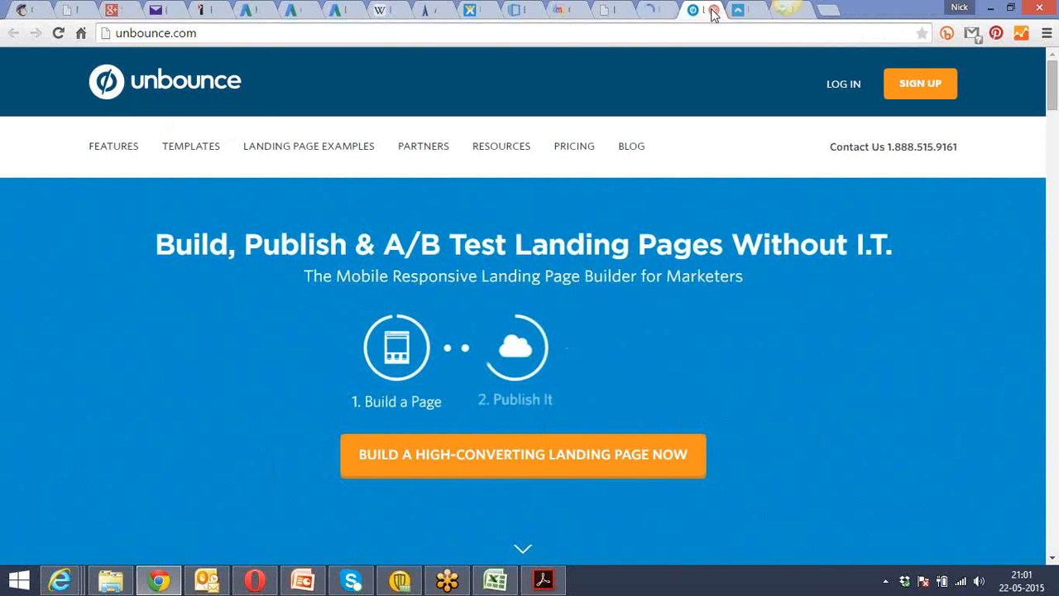
pyautogui.click(714, 12)
pyautogui.click(712, 11)
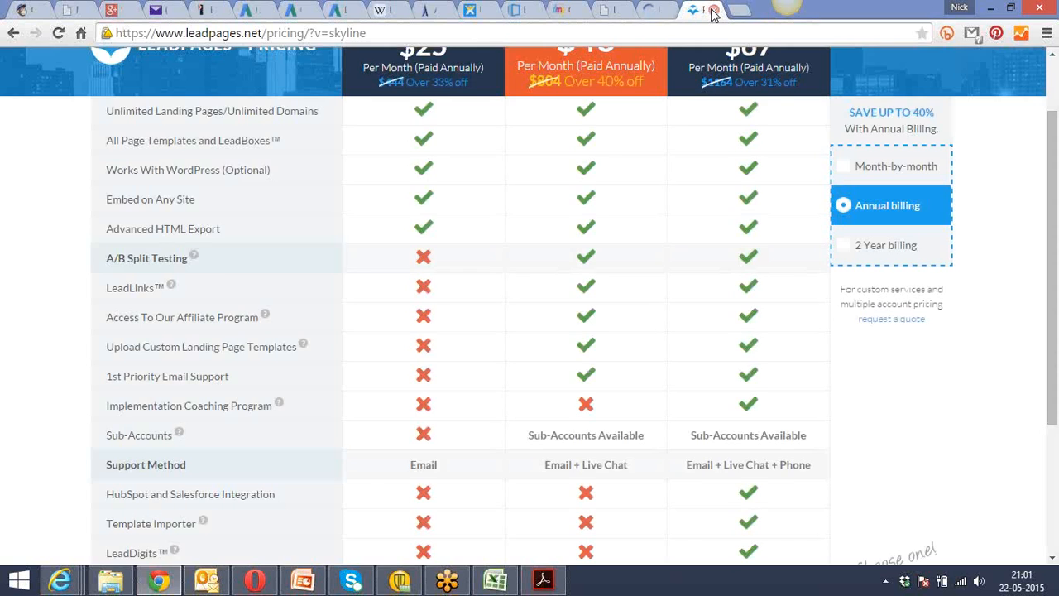
# Look over the AWeber homepage, including its pricing table and the autoresponder and integration features.
pyautogui.click(662, 8)
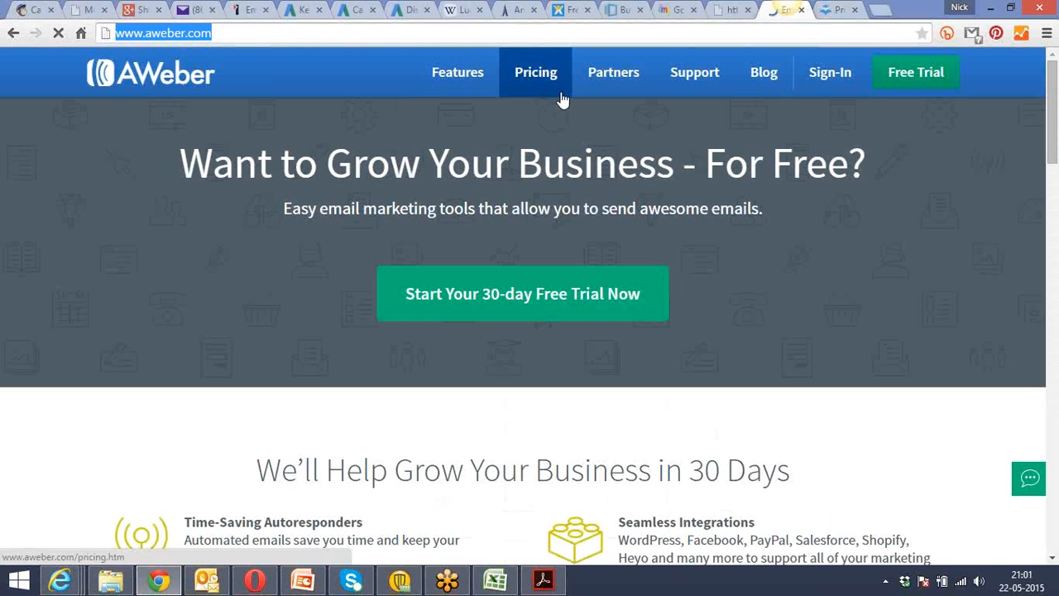
pyautogui.moveTo(1053, 76)
pyautogui.mouseDown()
pyautogui.moveTo(1056, 223)
pyautogui.moveTo(1055, 62)
pyautogui.mouseUp()
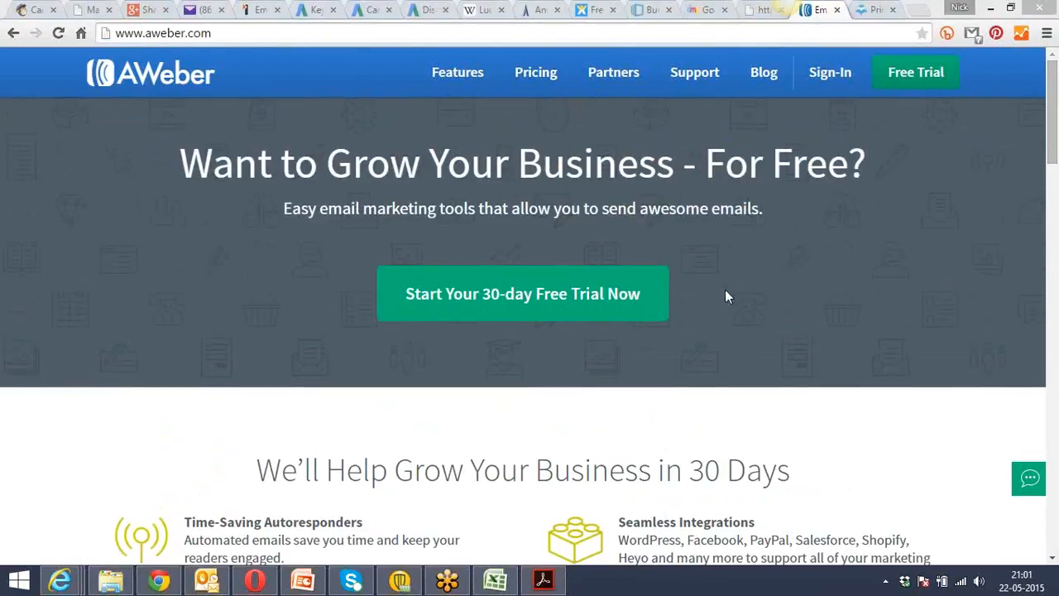
pyautogui.moveTo(1055, 73); pyautogui.dragTo(1057, 331)
pyautogui.scroll(-6, 1056, 347)
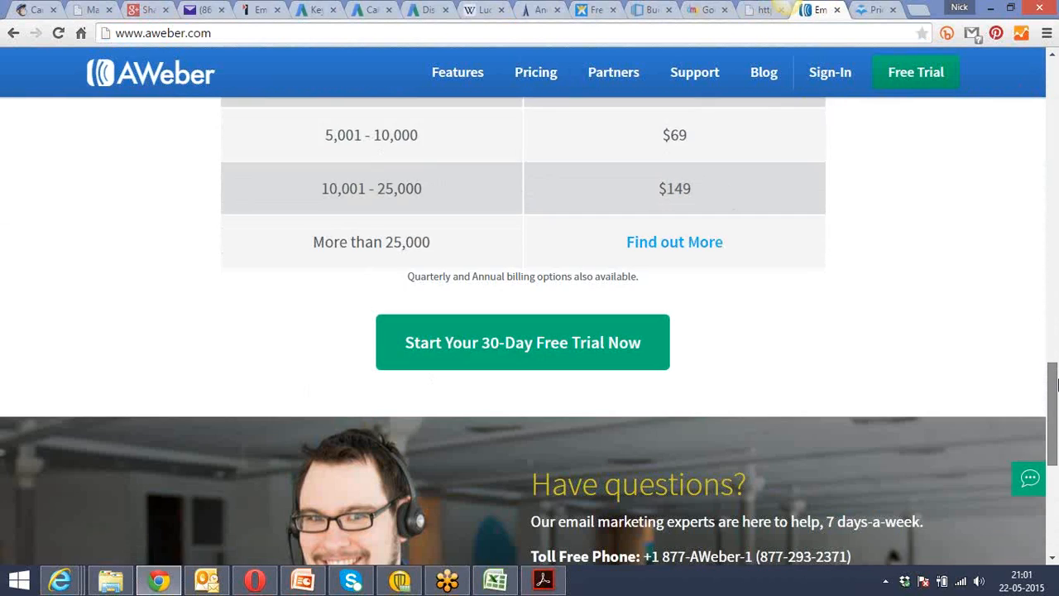
pyautogui.scroll(13, 1056, 358)
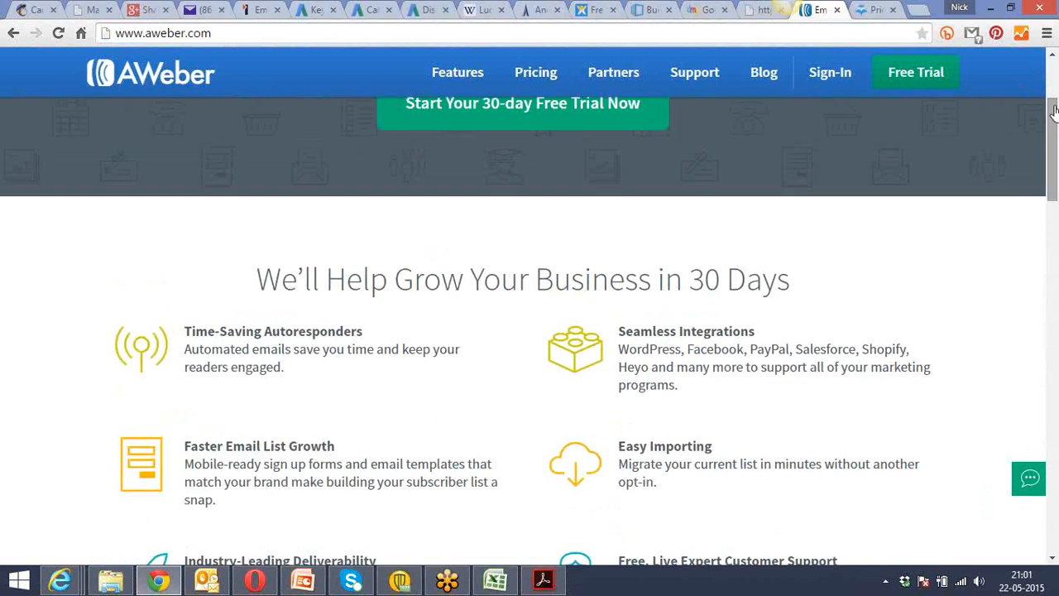
pyautogui.moveTo(727, 67)
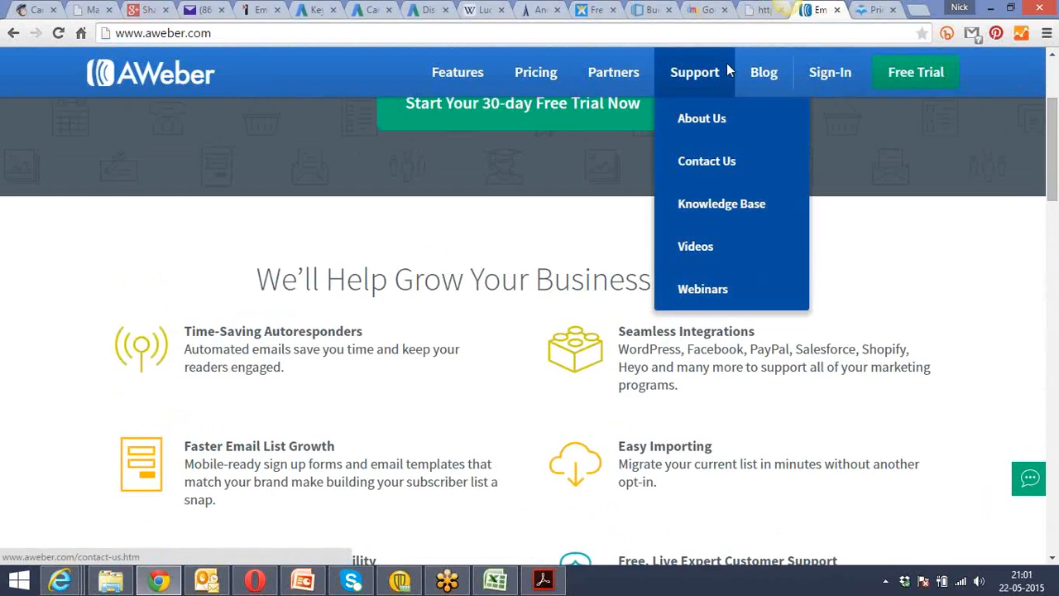
# Switch to Acrobat Reader and read the notes from "Auto-Response Emails" on page 49 to the conclusion on page 52.
pyautogui.click(544, 583)
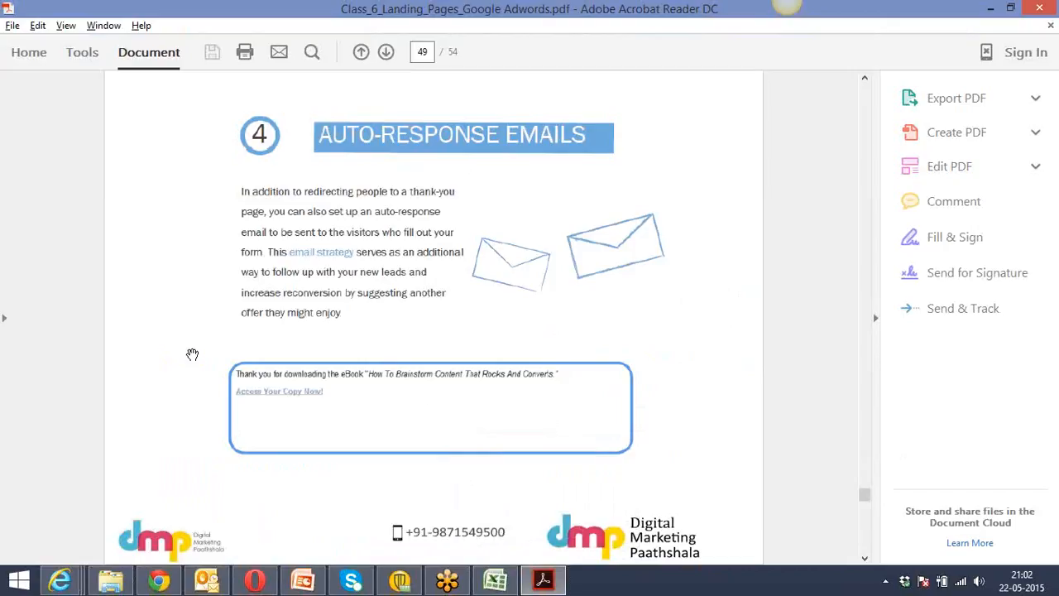
pyautogui.scroll(-1, 192, 354)
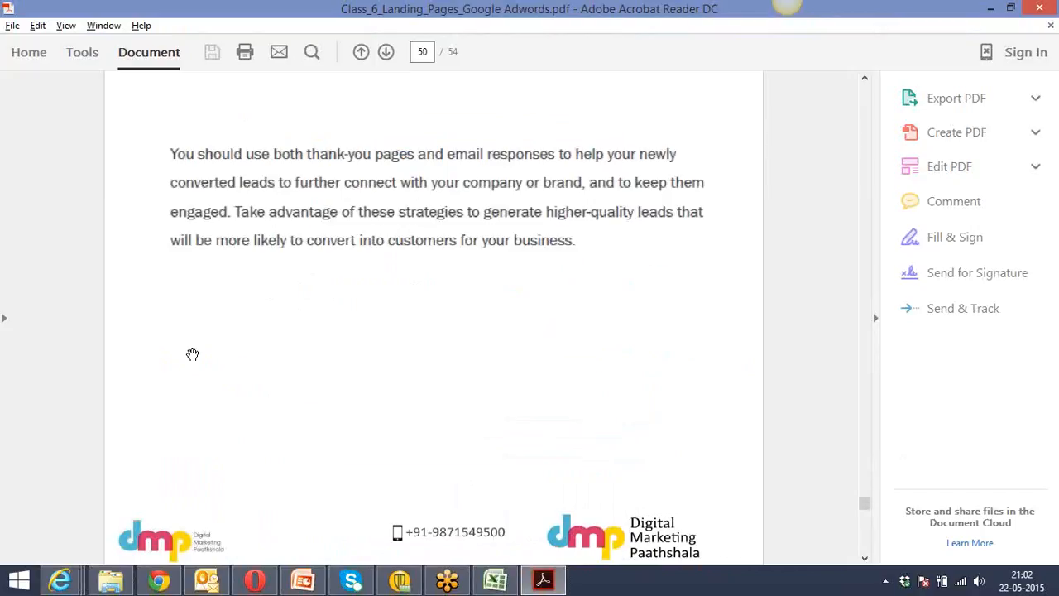
pyautogui.scroll(-1, 192, 354)
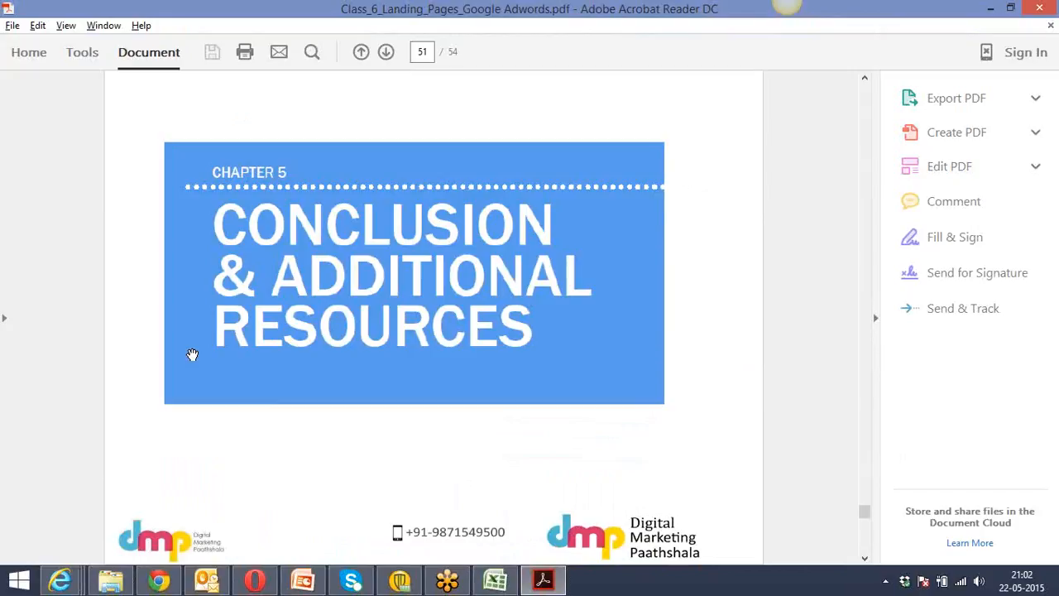
pyautogui.scroll(-1, 192, 354)
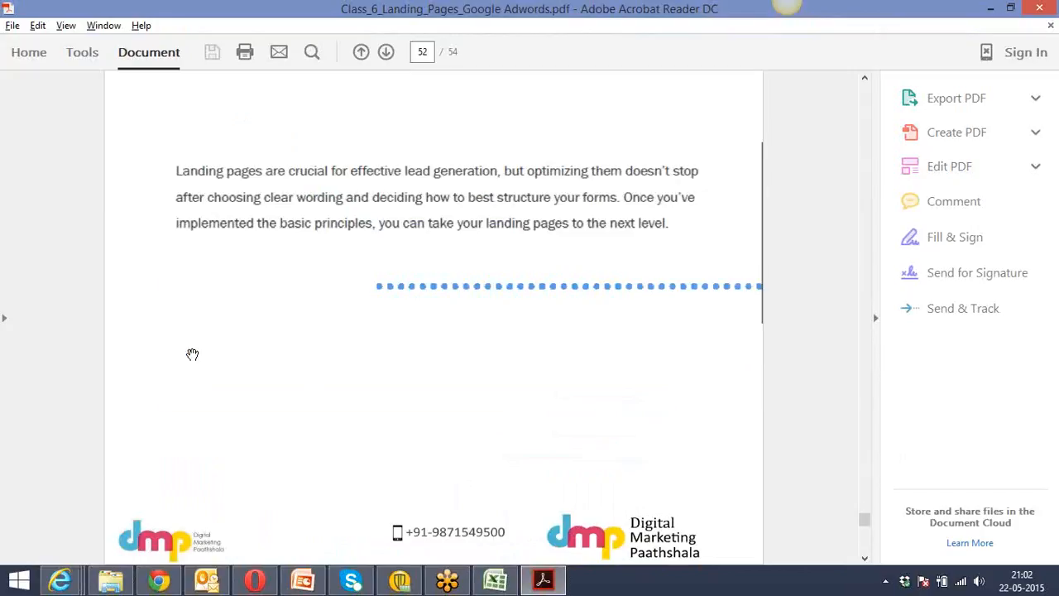